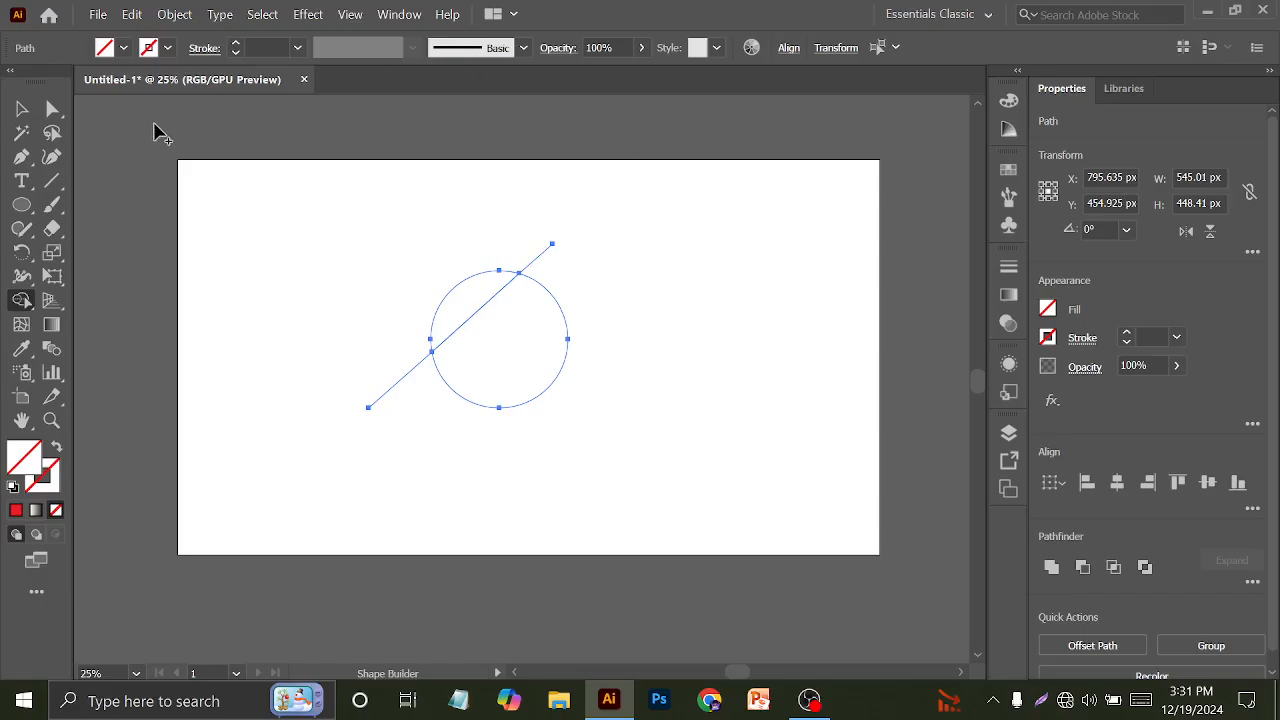
Fill both parts of the divided circle with red using the Shape Builder tool
left_click(122, 48)
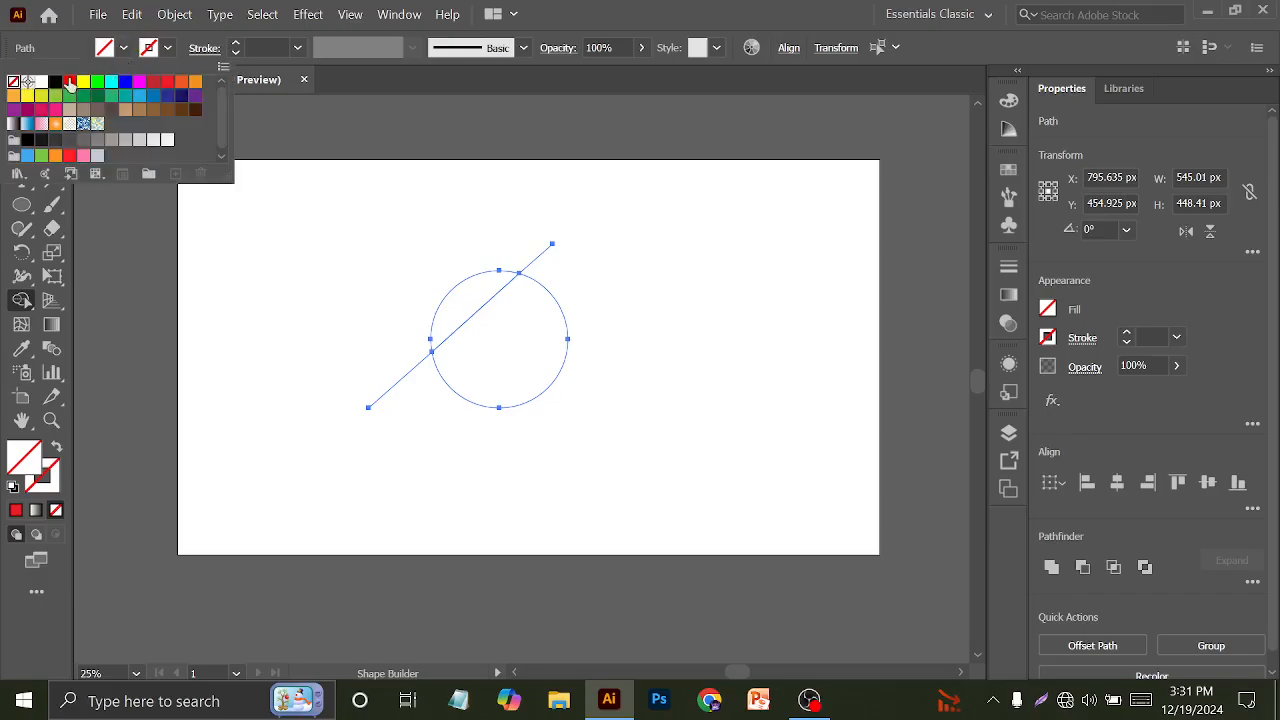
left_click(70, 82)
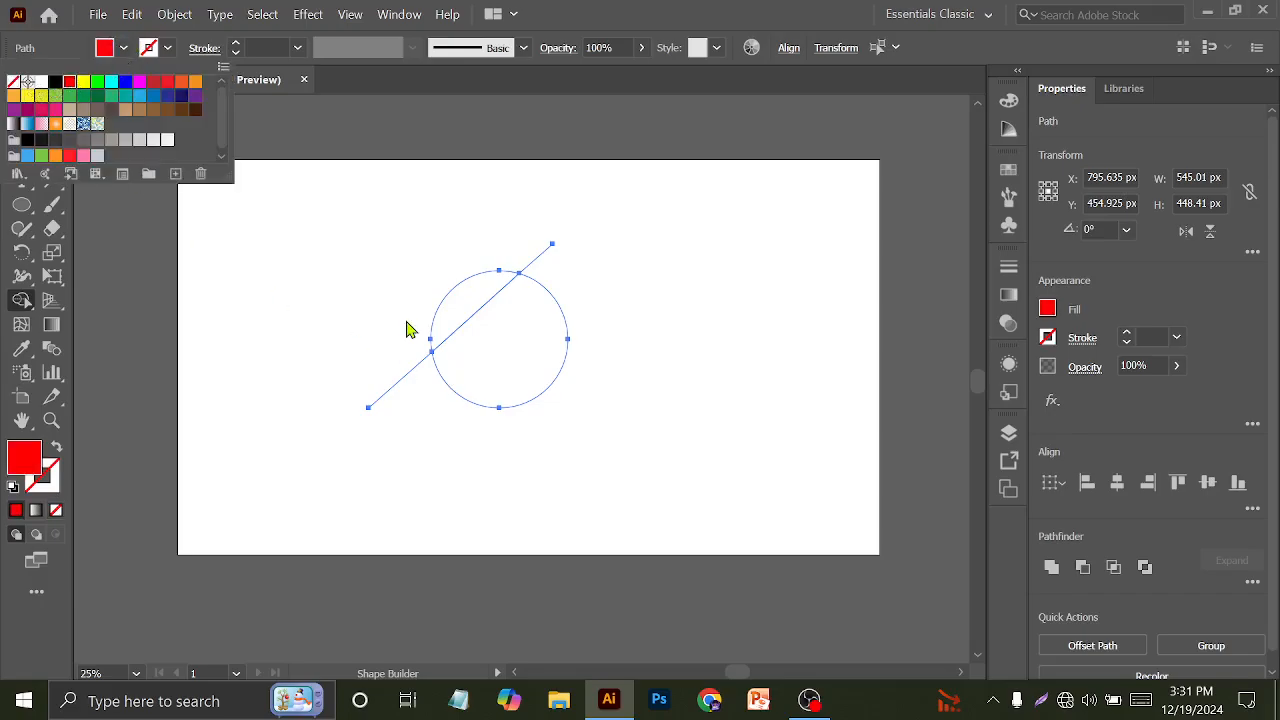
left_click(434, 337)
left_click(463, 320)
left_click(480, 349)
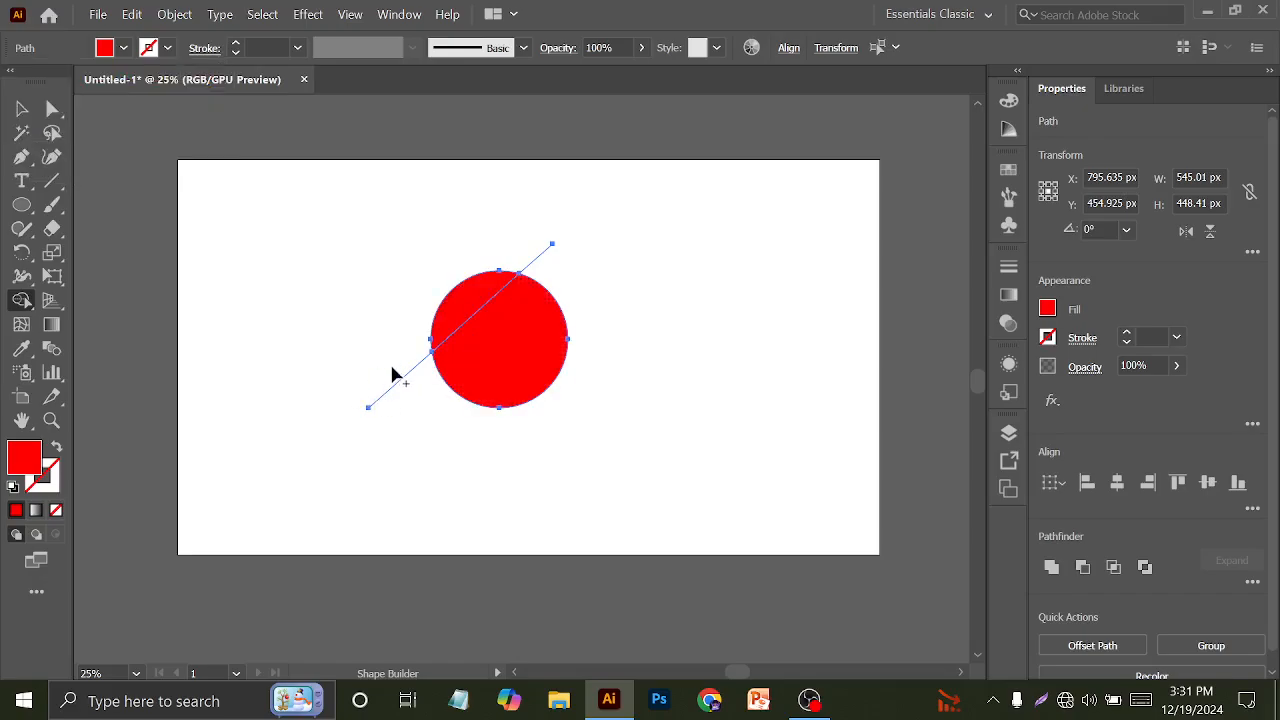
Remove the two line ends outside the circle with the Shape Builder tool and select the circle's upper-left segment
left_click_drag(389, 358, 417, 453)
left_click_drag(512, 232, 551, 275)
left_click(24, 107)
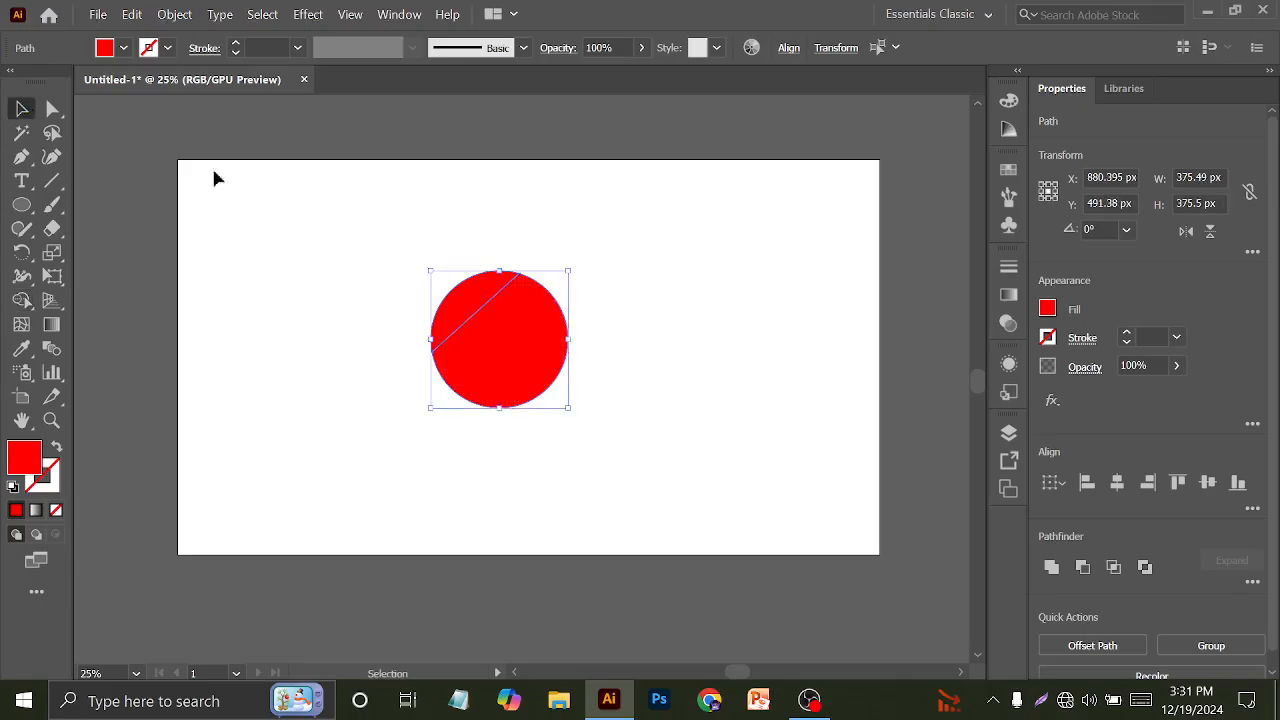
left_click(378, 214)
left_click(459, 304)
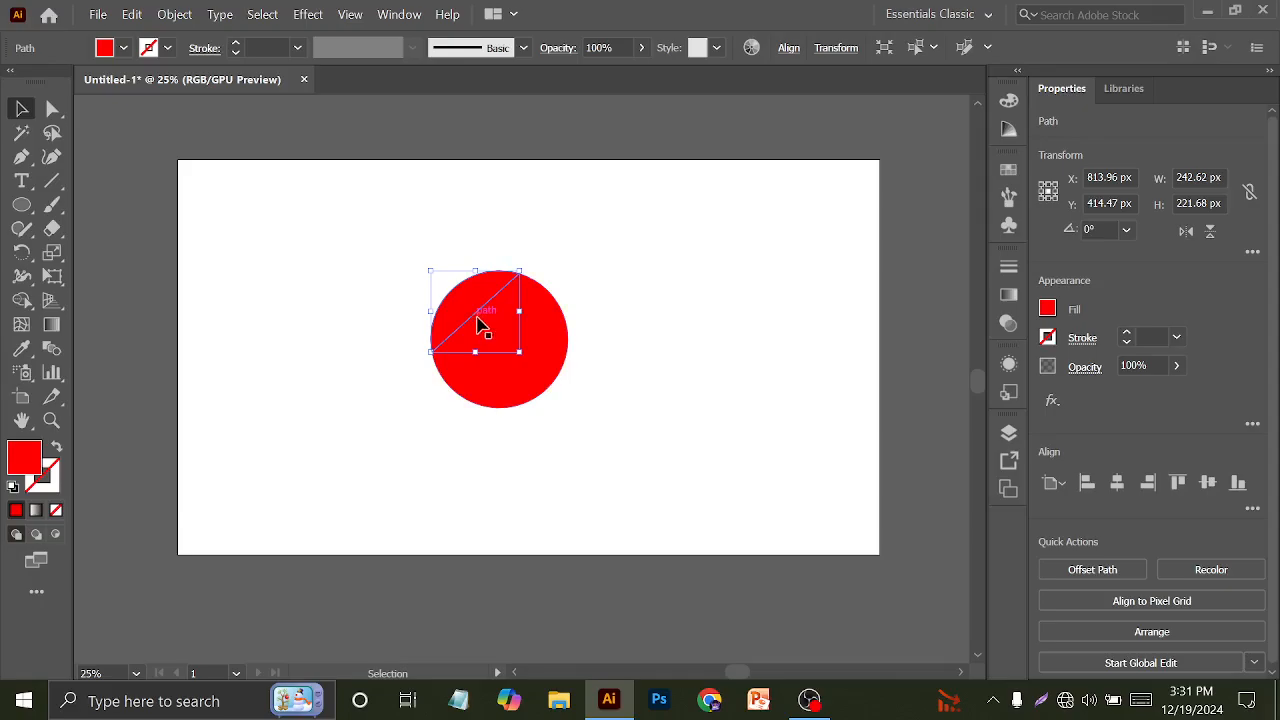
right_click(469, 287)
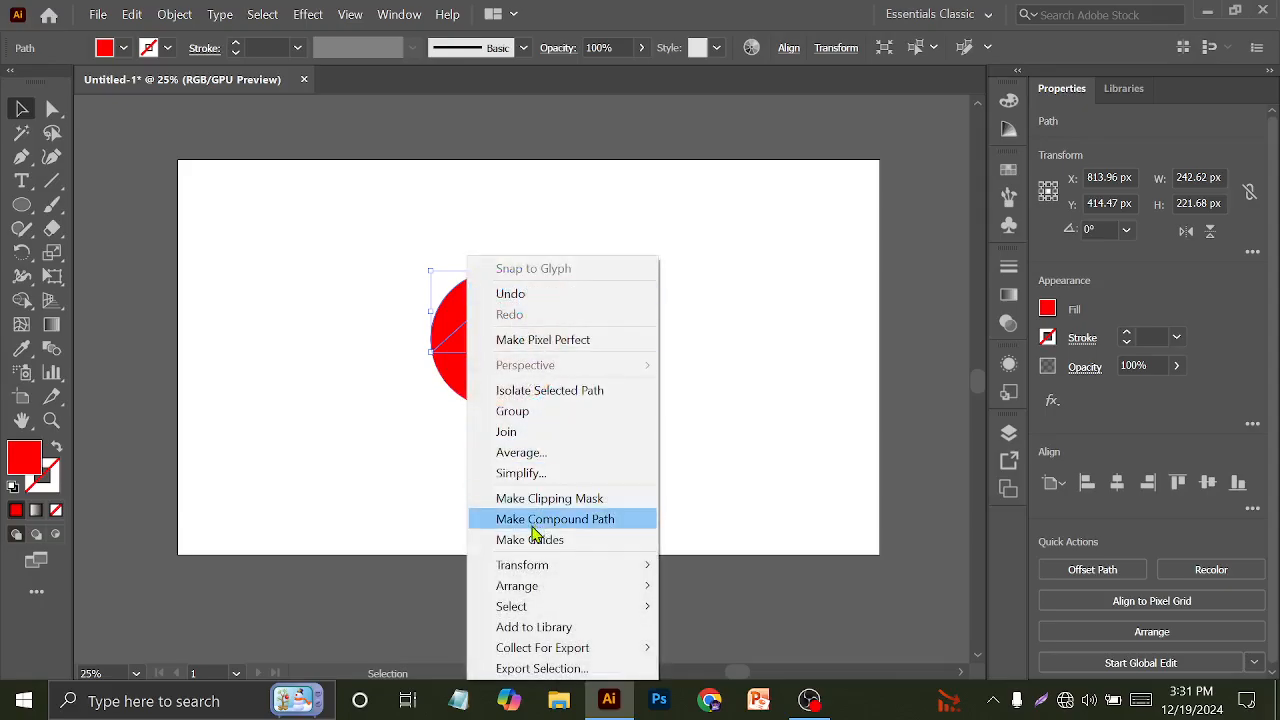
mouse_move(555, 572)
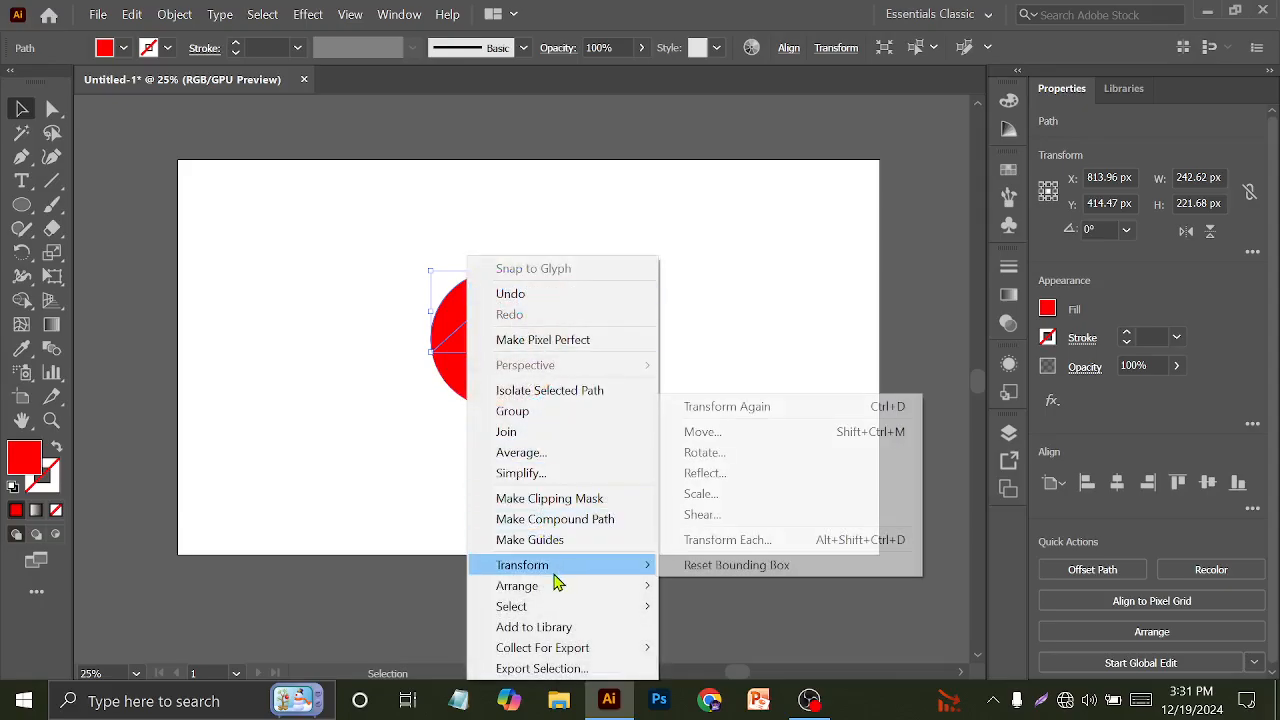
left_click(727, 473)
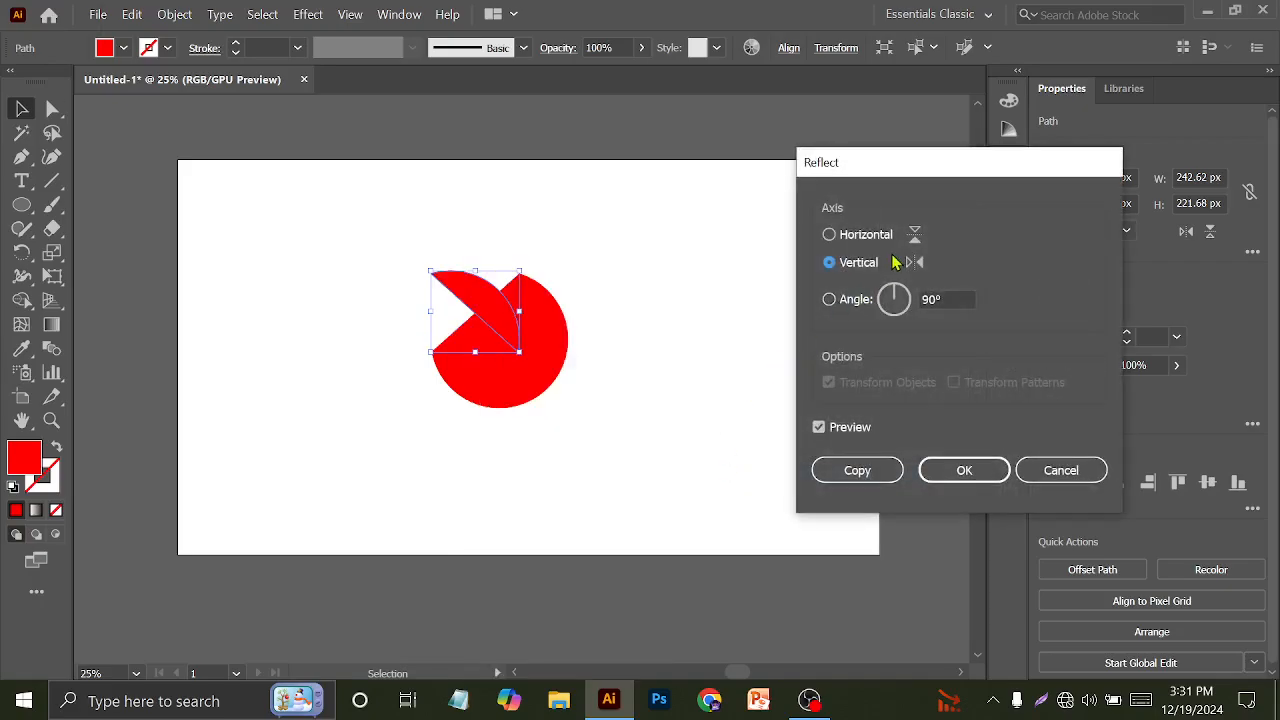
left_click(864, 235)
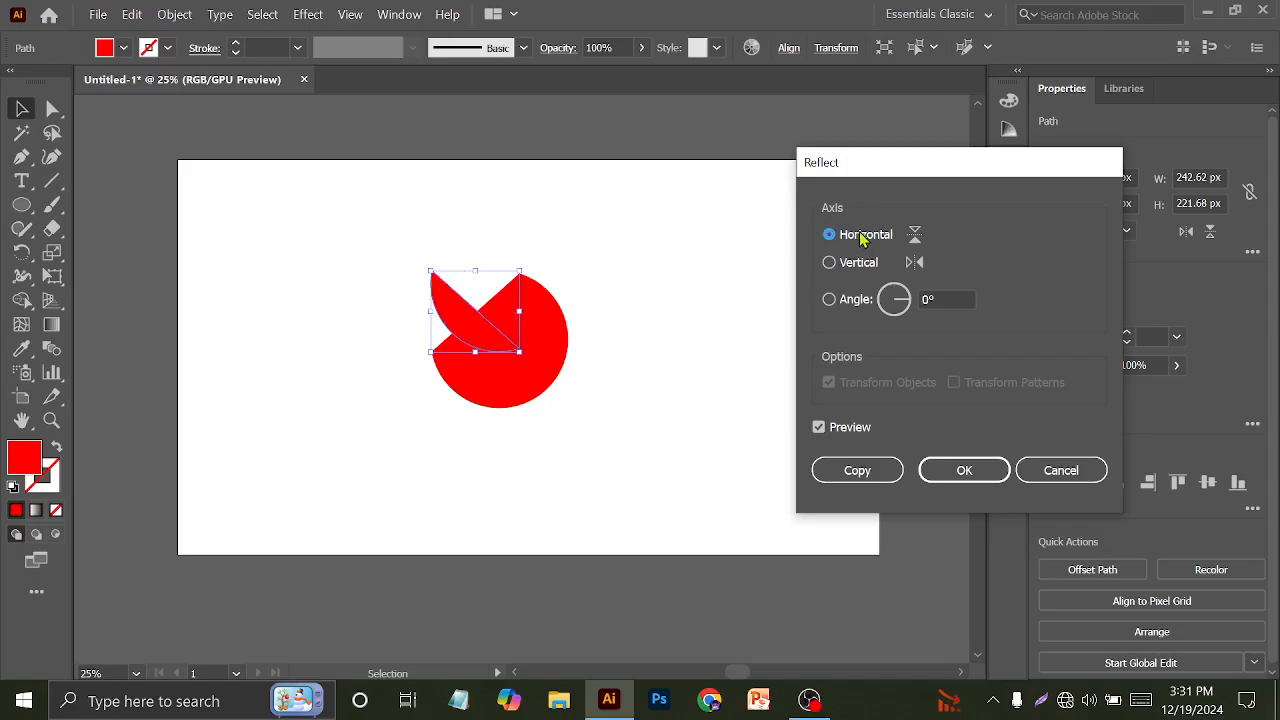
left_click(830, 264)
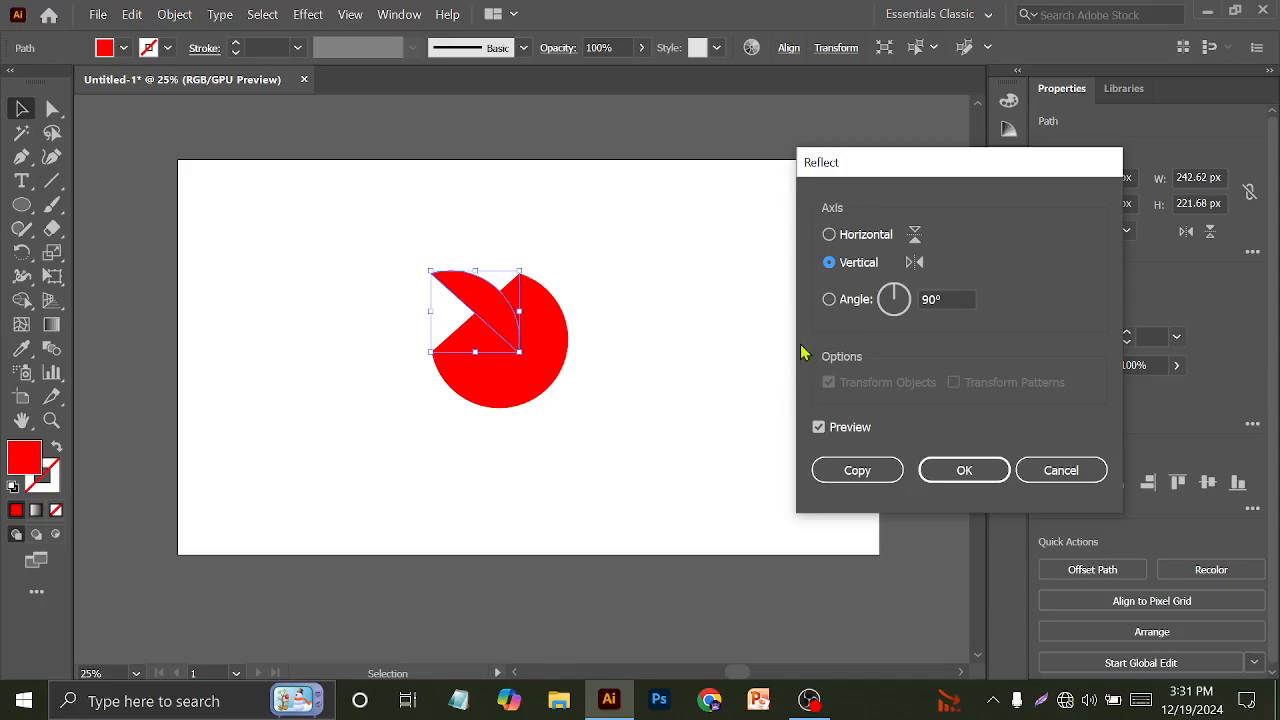
left_click(1040, 478)
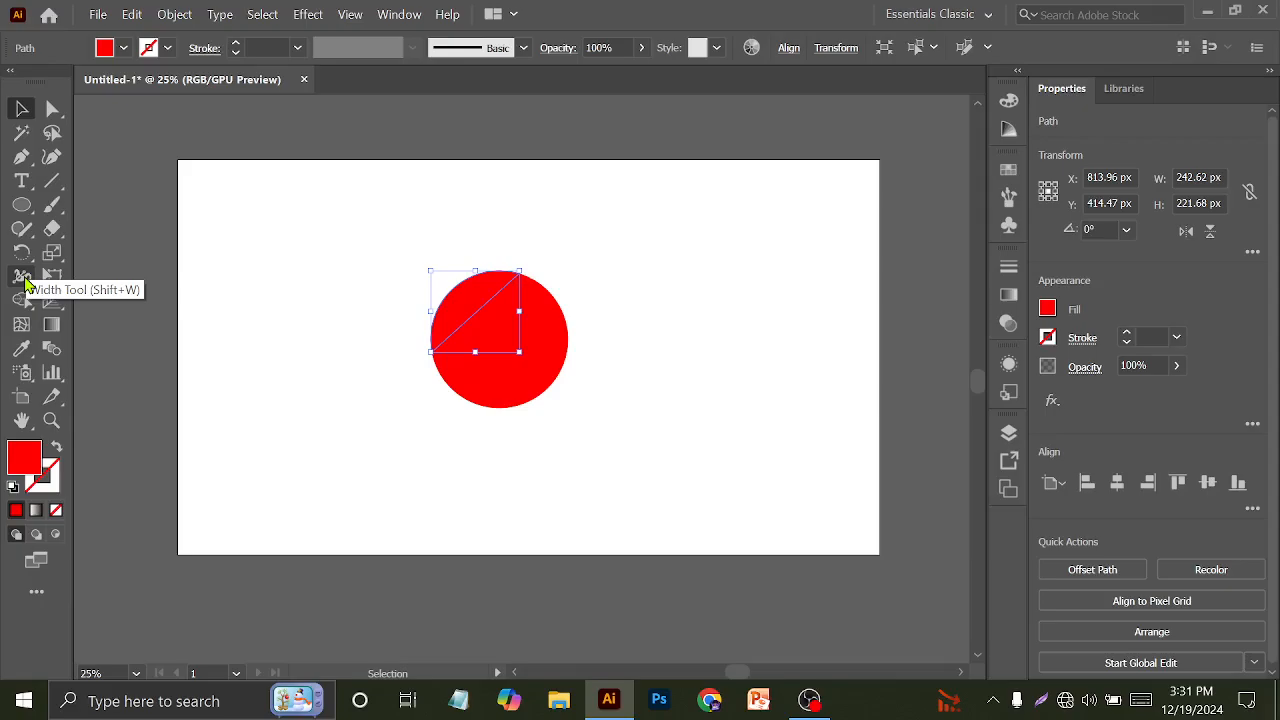
Activate the Reflect tool and set its origin at the midpoint of the segment's straight edge
left_click_drag(22, 253, 75, 274)
left_click(22, 252)
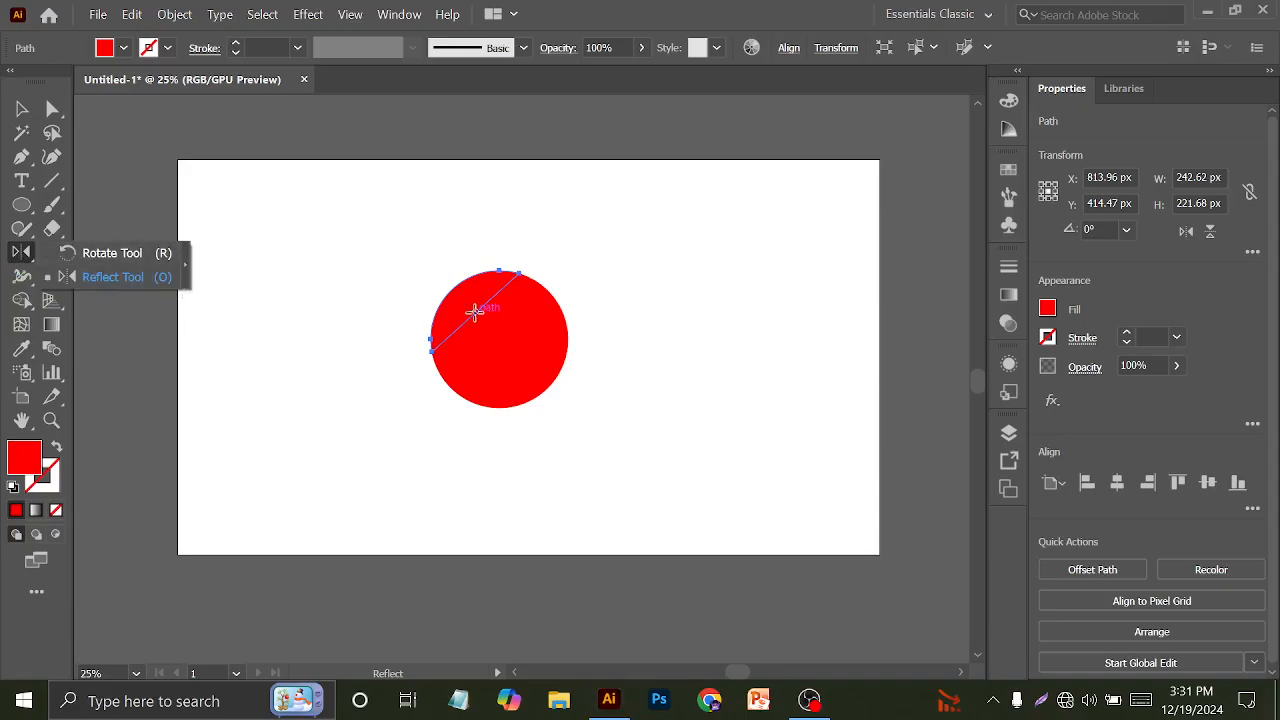
left_click(476, 311)
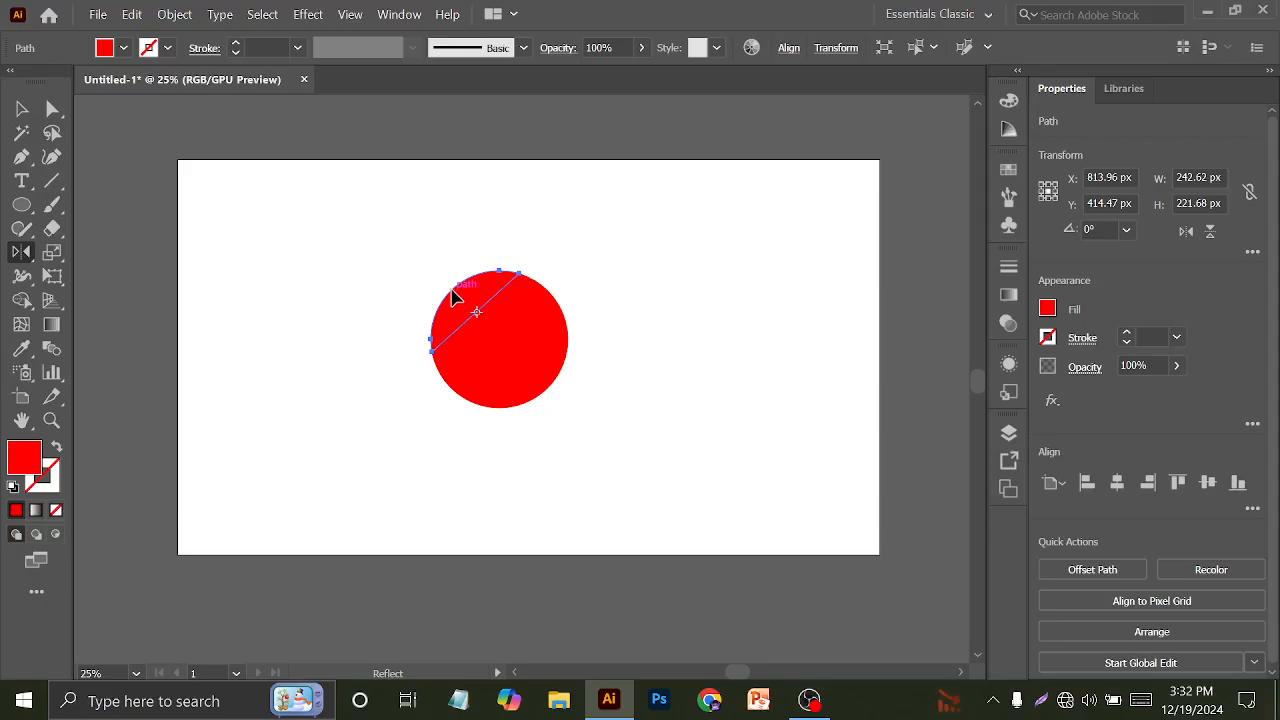
Try to reflect the upper-left segment across its straight edge into the circle, and undo the reflection
left_click_drag(452, 296, 511, 357)
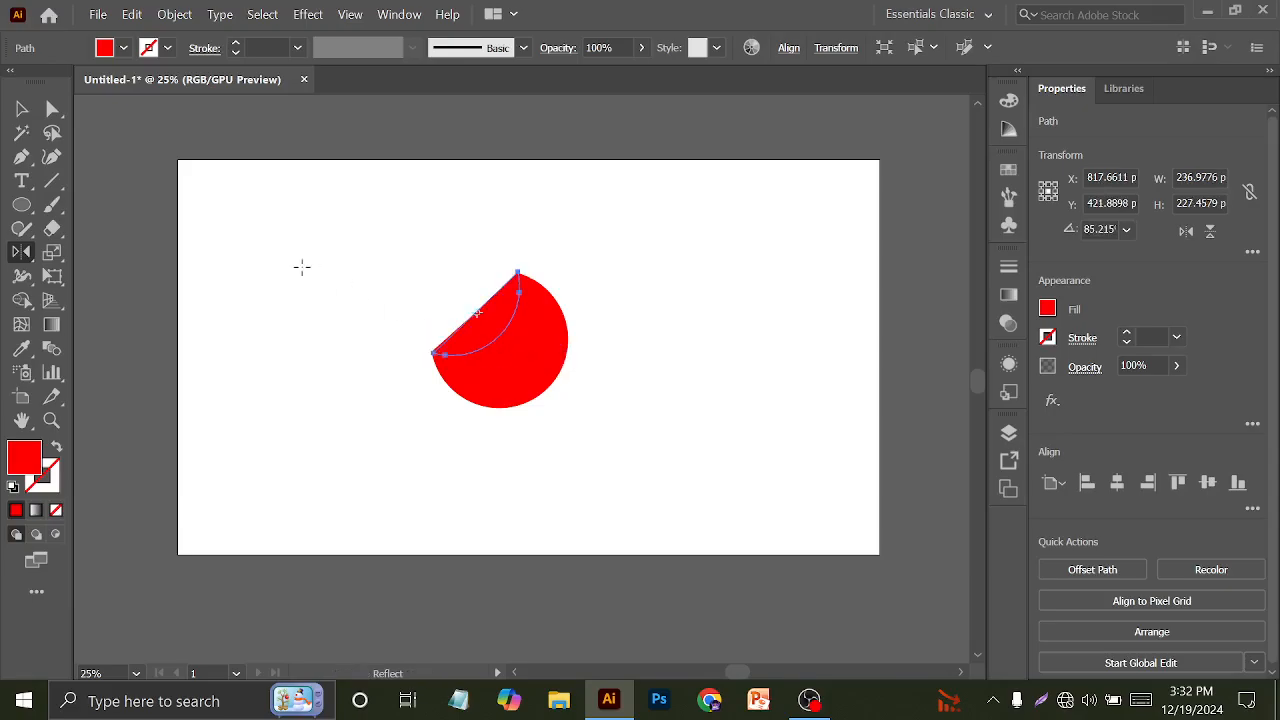
scroll(430, 385, "up", 6)
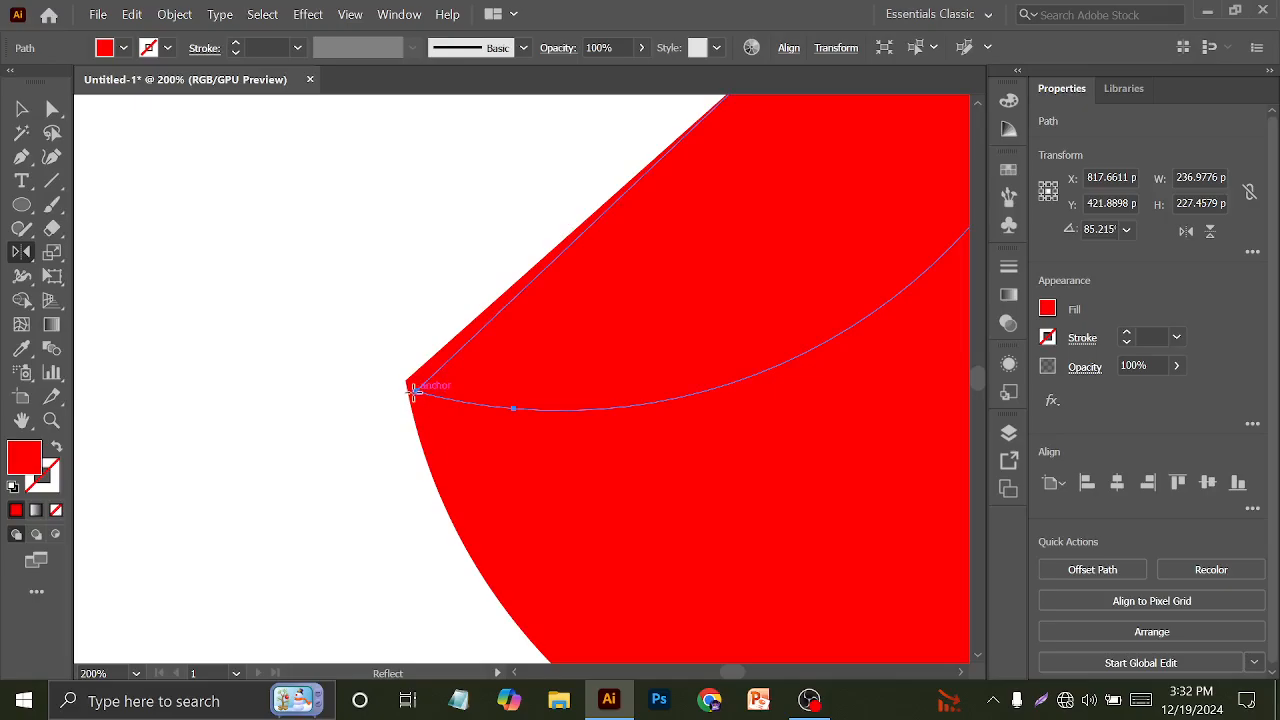
mouse_move(420, 391)
left_mouse_down()
mouse_move(398, 383)
mouse_move(395, 394)
left_mouse_up()
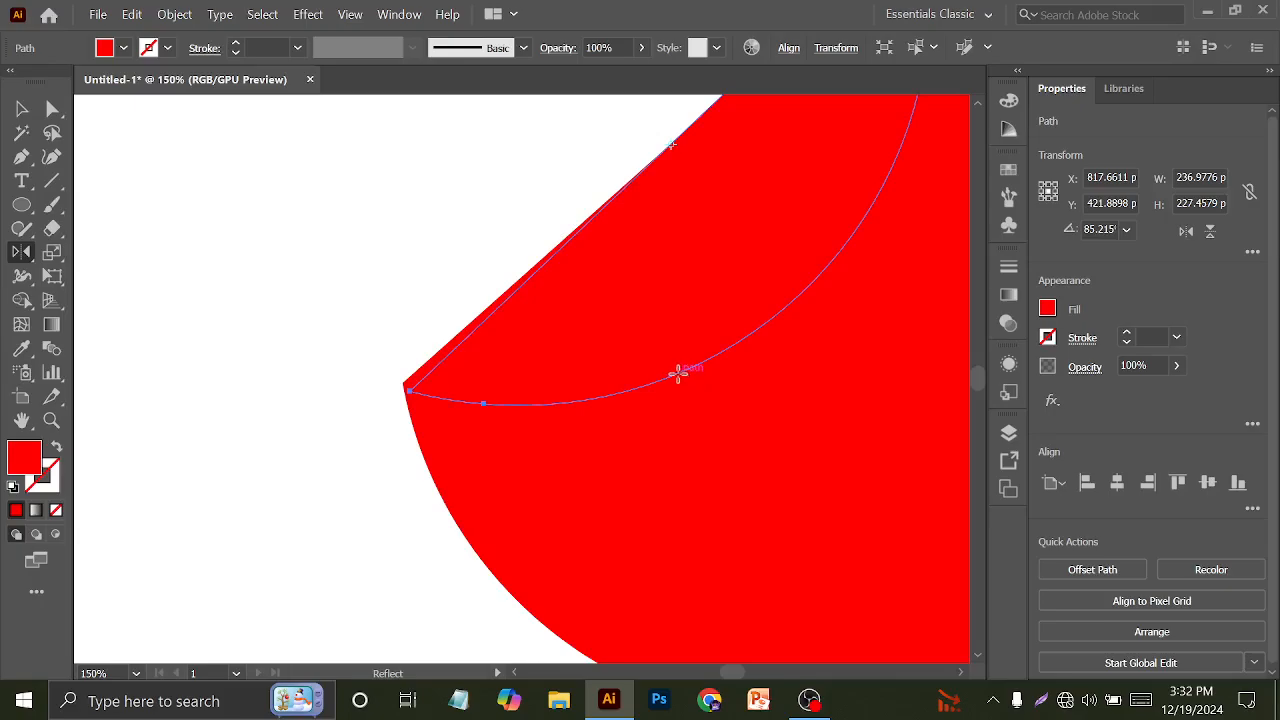
left_click_drag(678, 373, 668, 381)
key("ctrl+z")
key("ctrl+z")
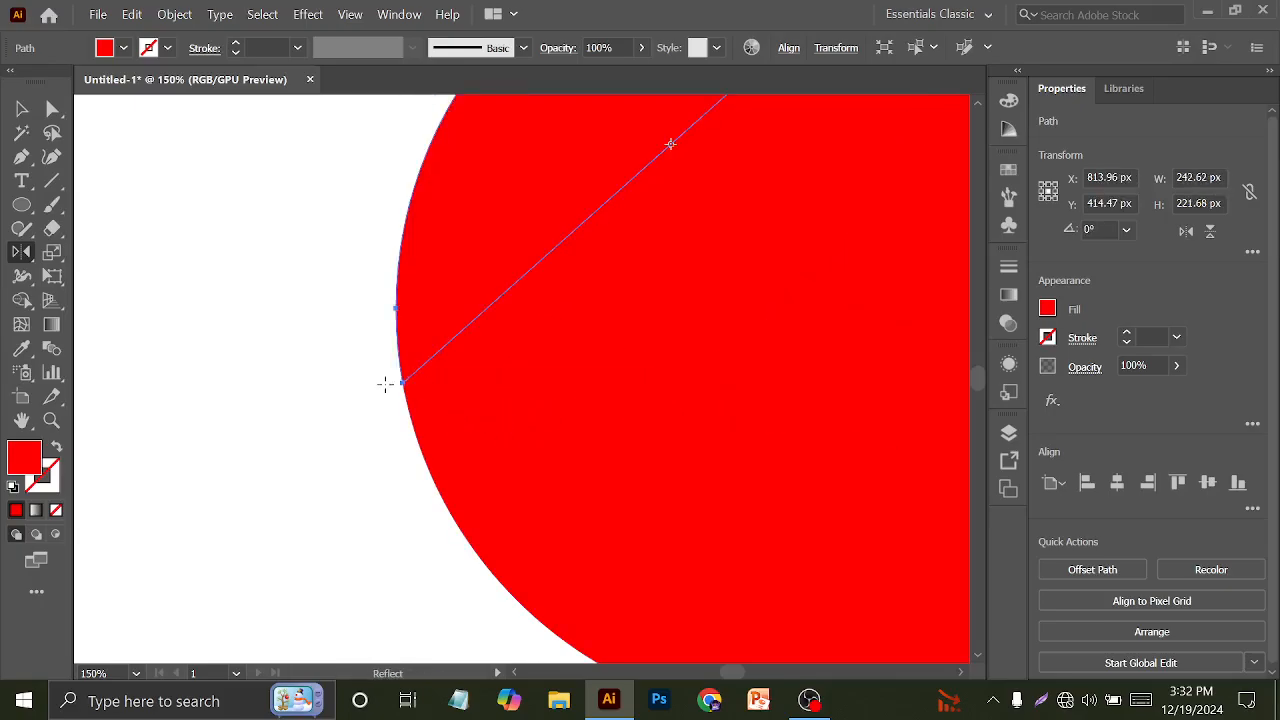
Reflect the upper-left segment across its straight edge so that it folds into the circle
key("ctrl+minus")
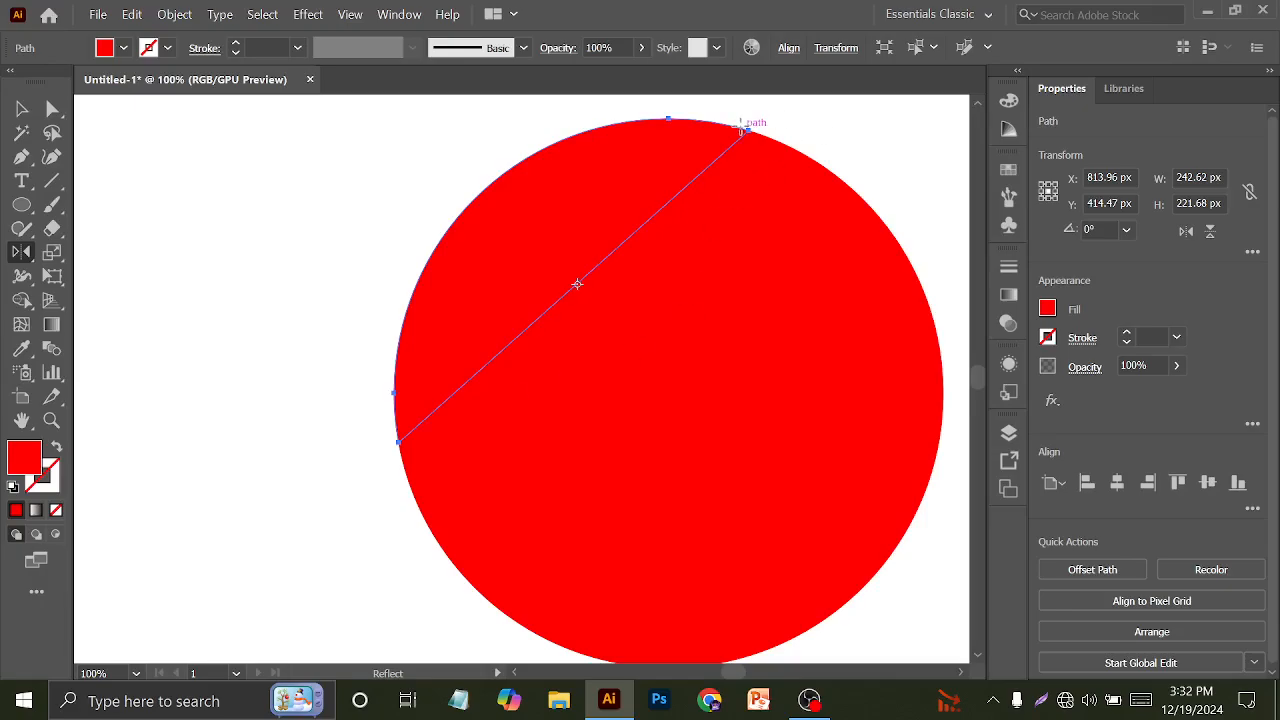
left_click_drag(744, 130, 731, 160)
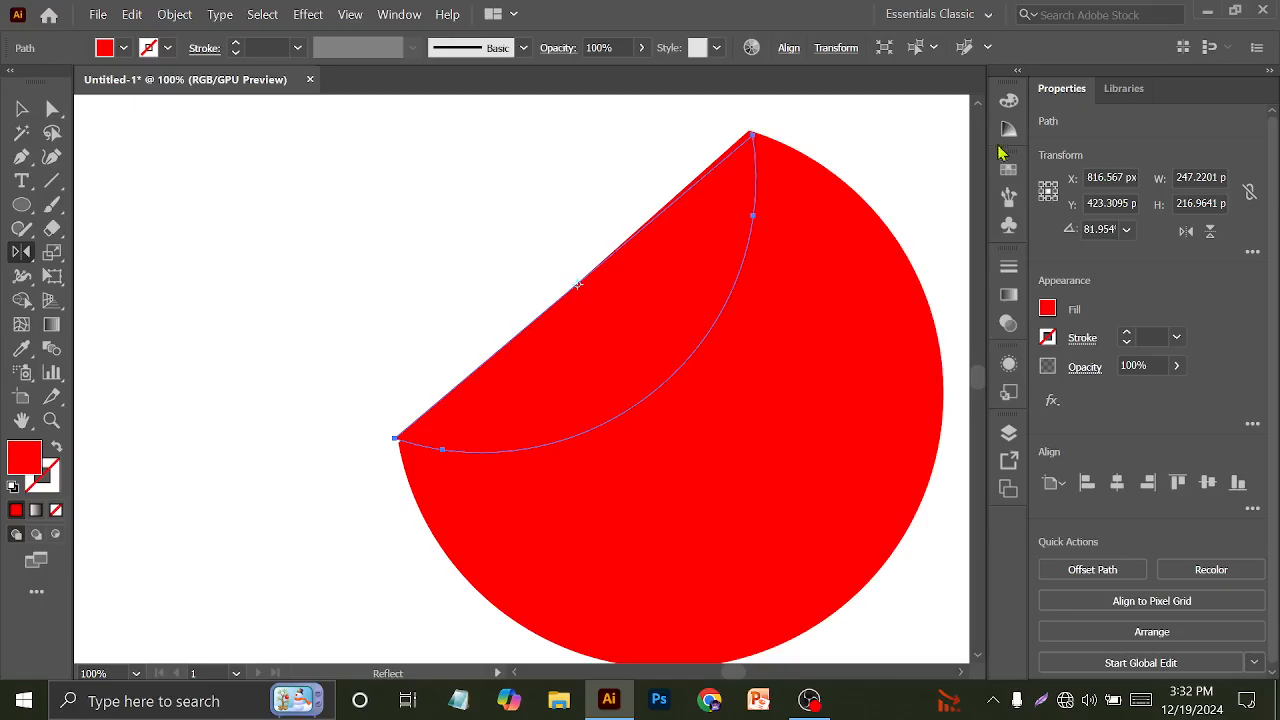
scroll(700, 135, "up", 4)
key("a")
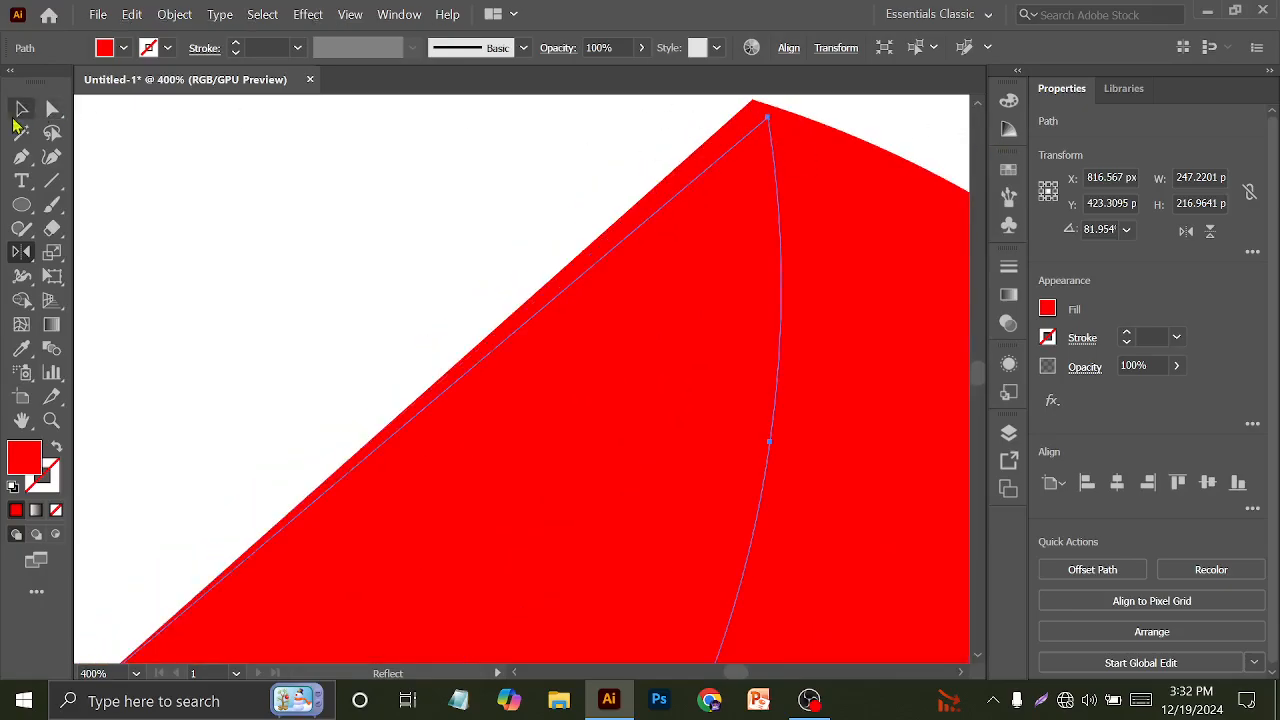
scroll(551, 214, "down", 2)
scroll(580, 342, "down", 1)
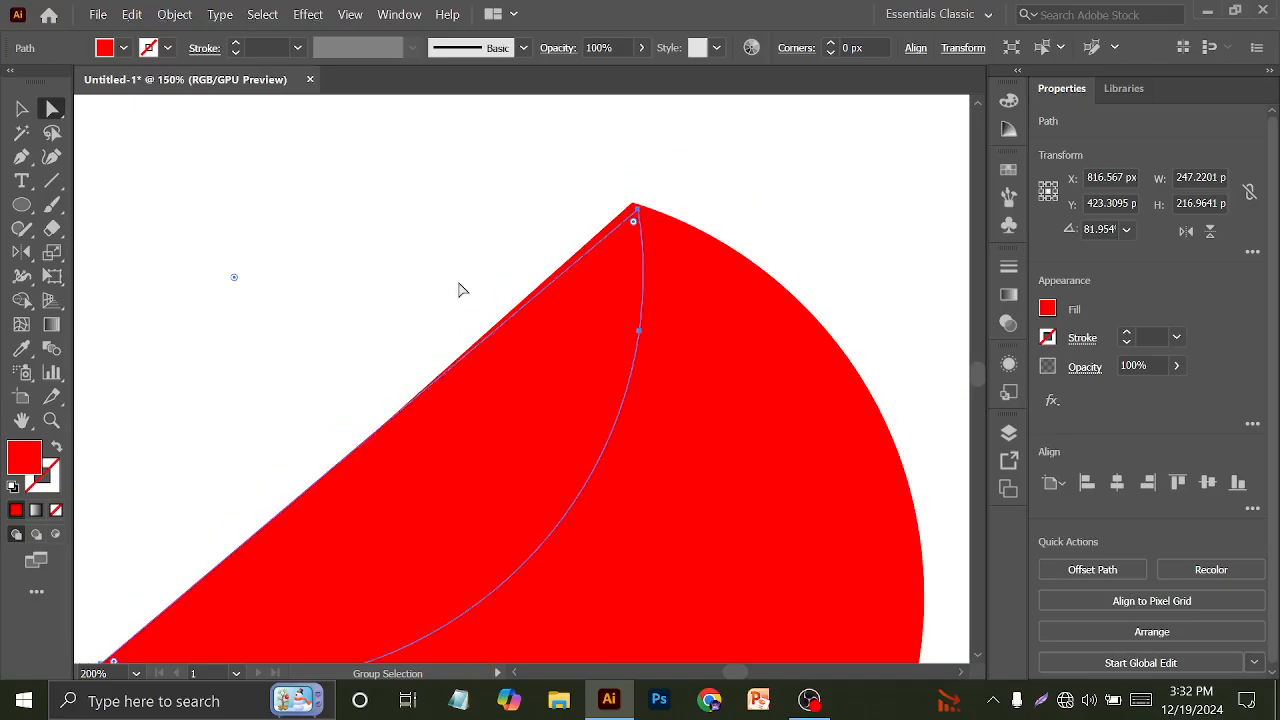
Fill the folded segment with a light gray swatch
key("v")
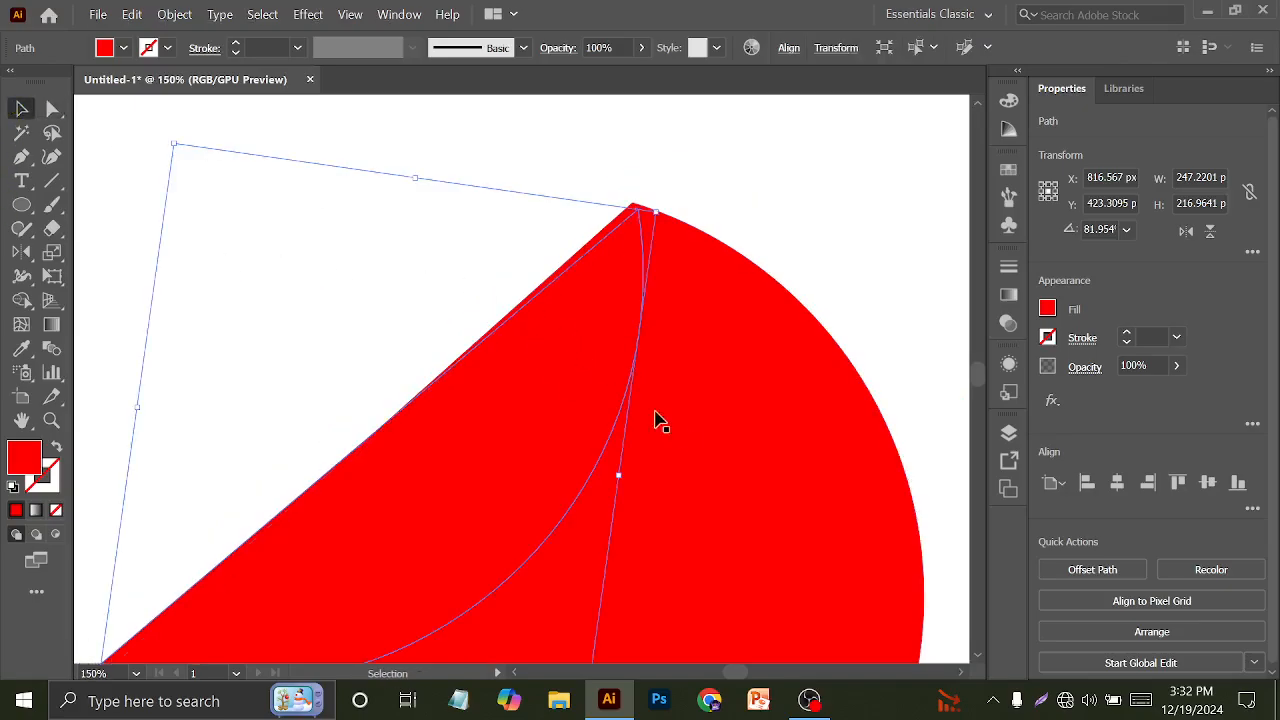
left_click(423, 266)
left_click(537, 403)
left_click(124, 48)
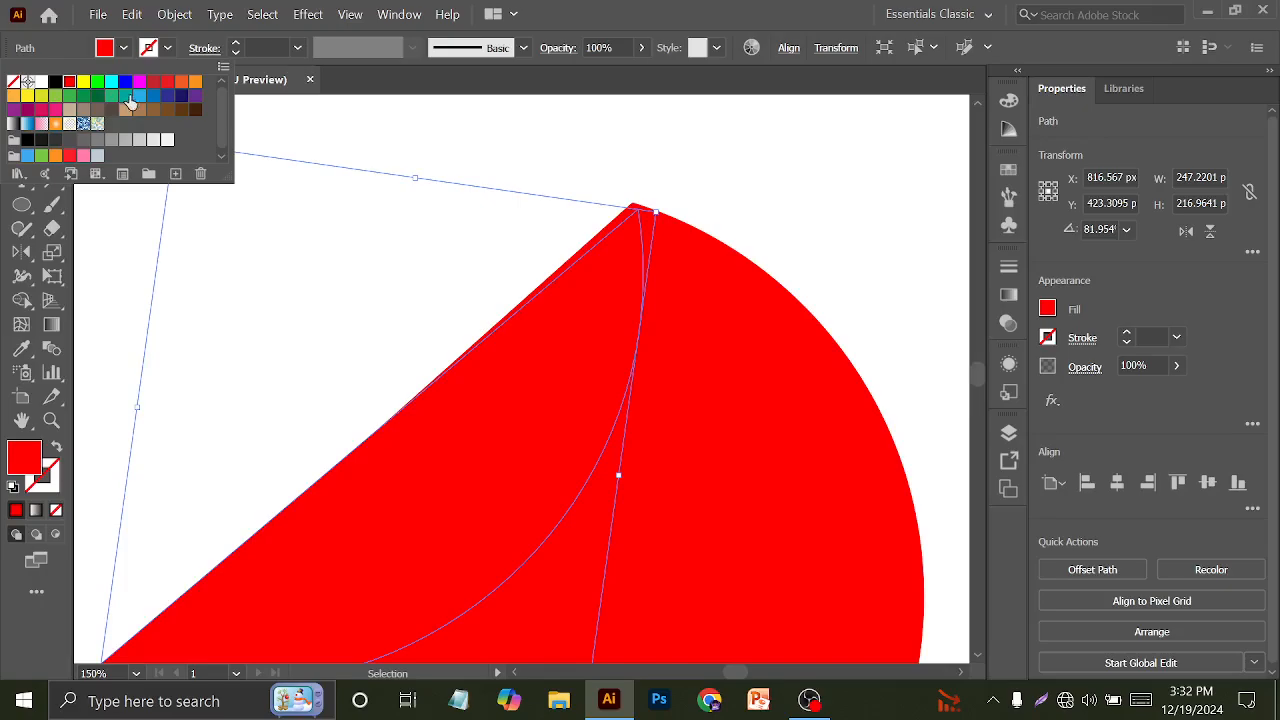
left_click(153, 147)
left_click(627, 238)
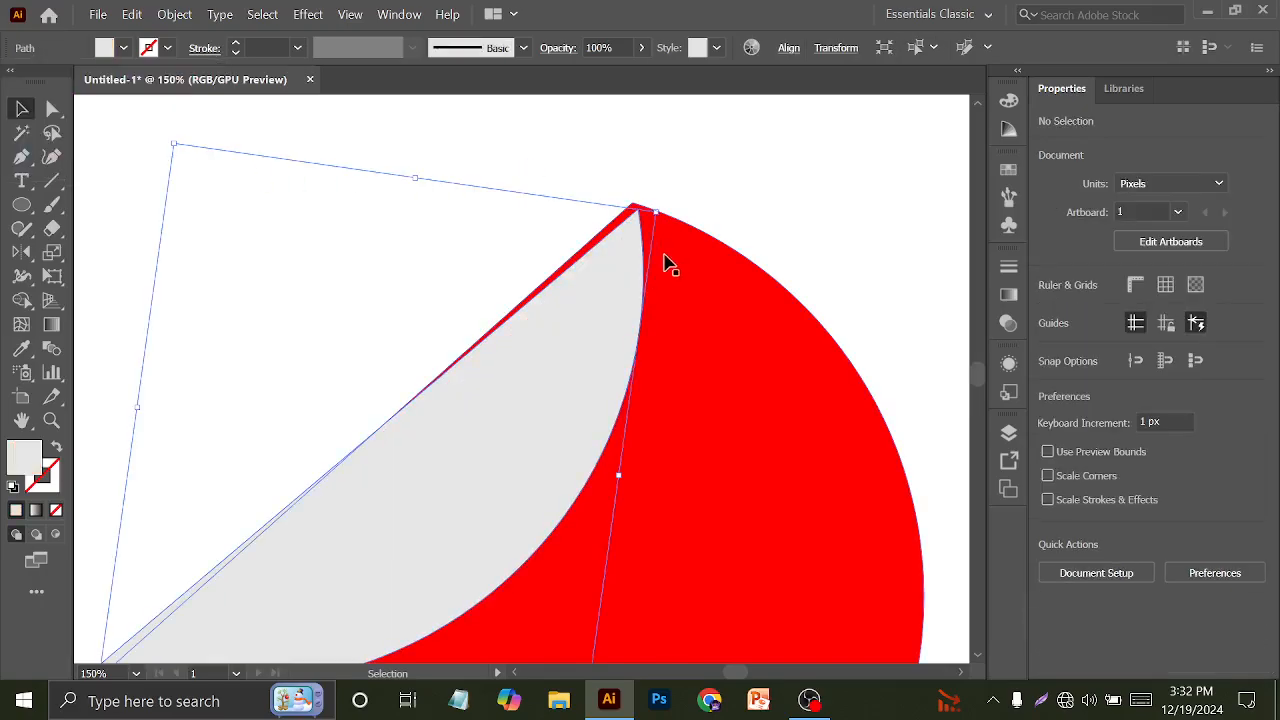
Move the gray fold's upper anchor point onto the upper corner of the red shape with Direct Selection
scroll(646, 248, "up", 2)
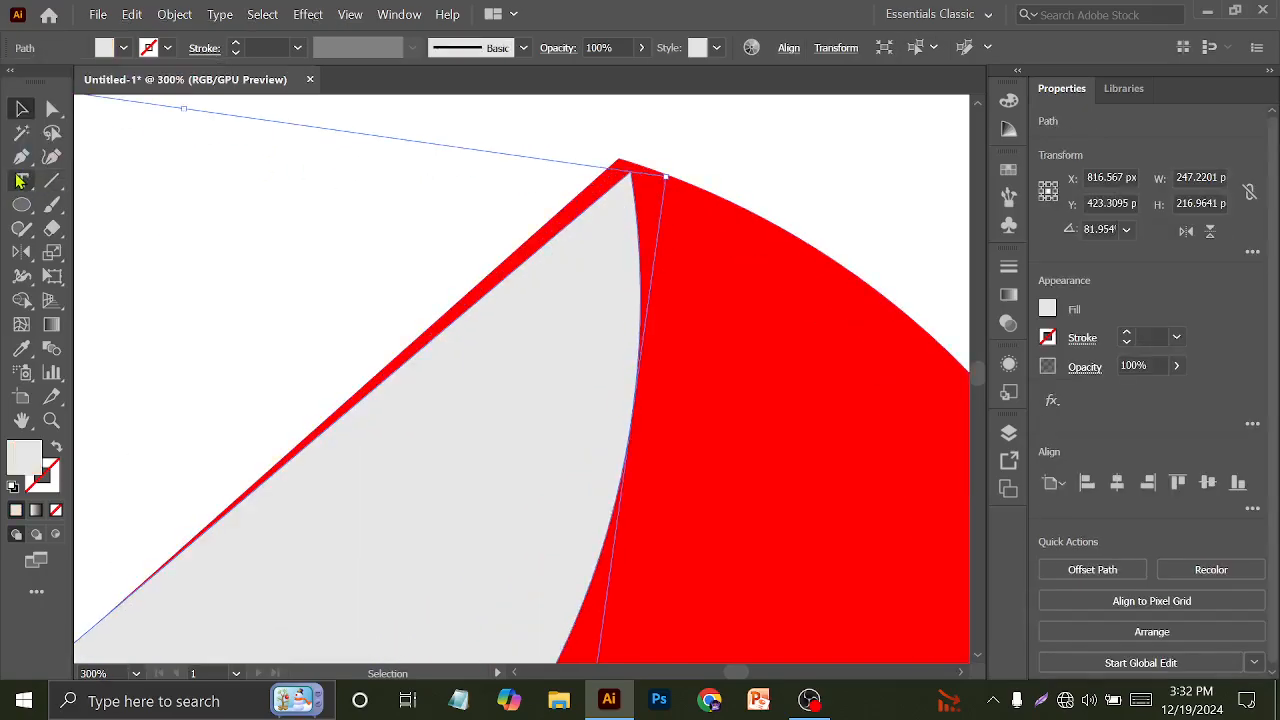
left_click(52, 108)
left_click(629, 176)
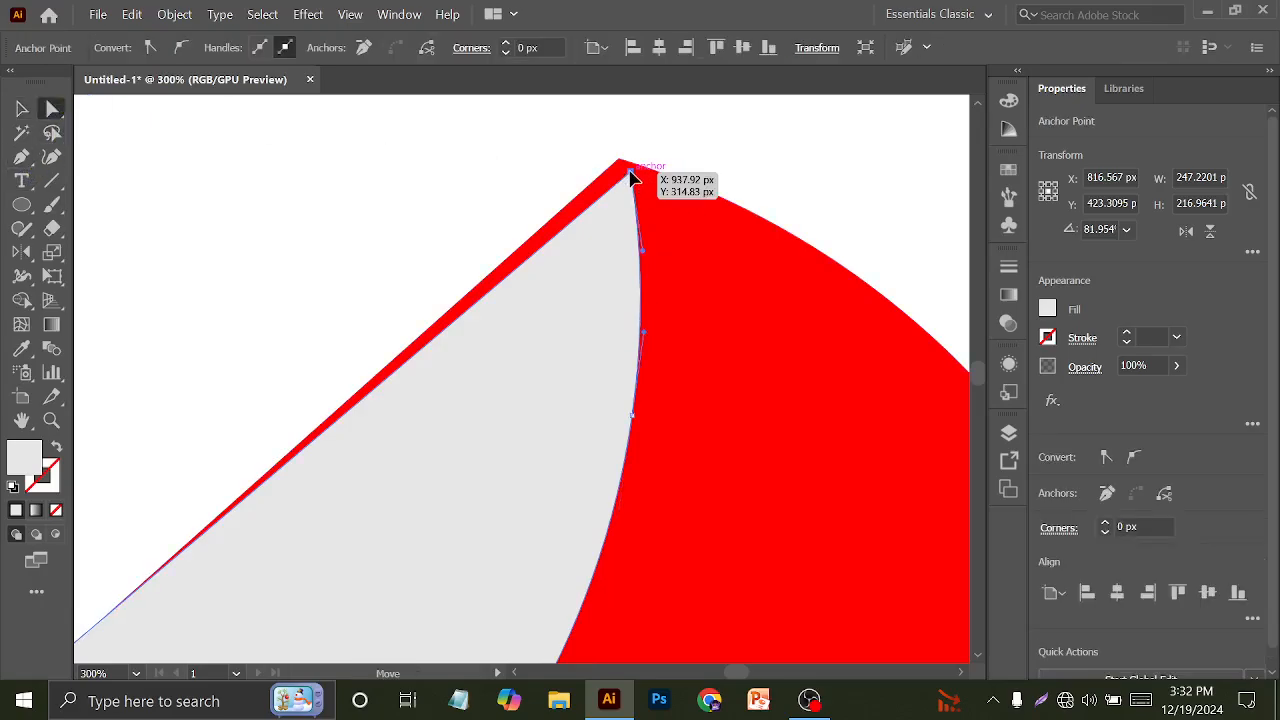
left_click_drag(631, 177, 619, 164)
scroll(617, 162, "down", 2)
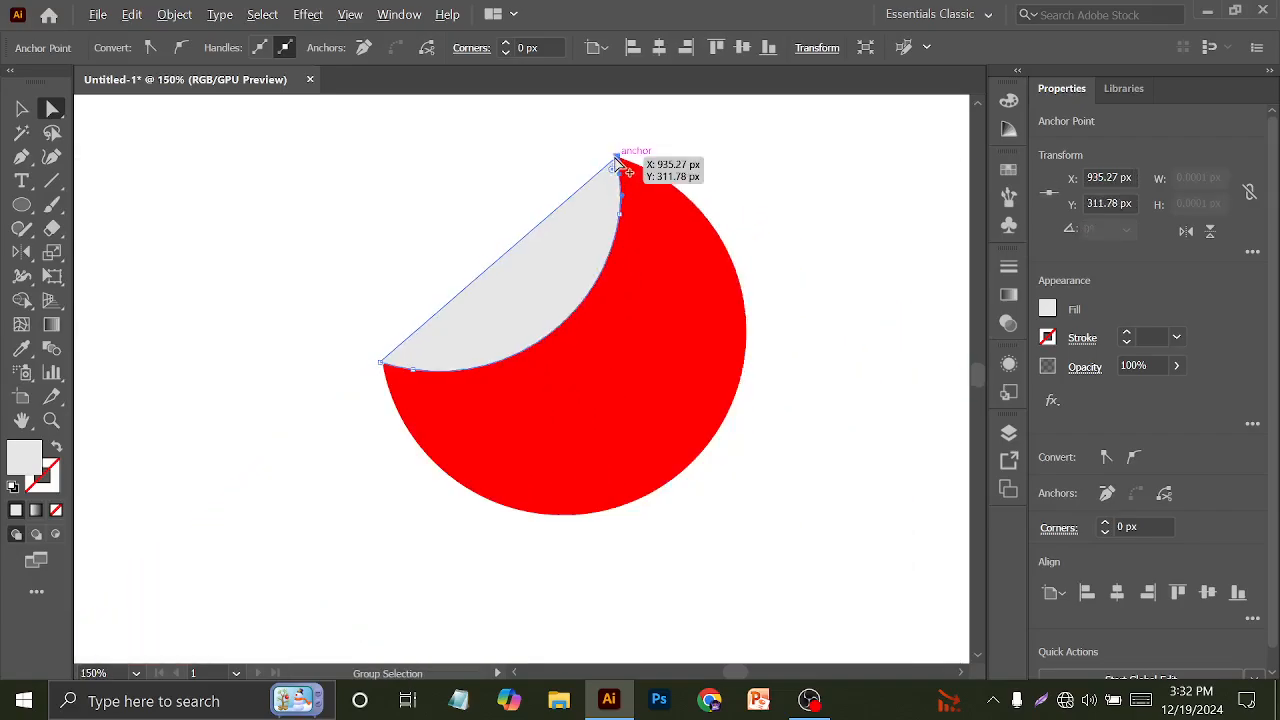
Move the gray fold's lower-left anchor point onto the lower-left corner of the red shape and deselect it
scroll(410, 378, "up", 2)
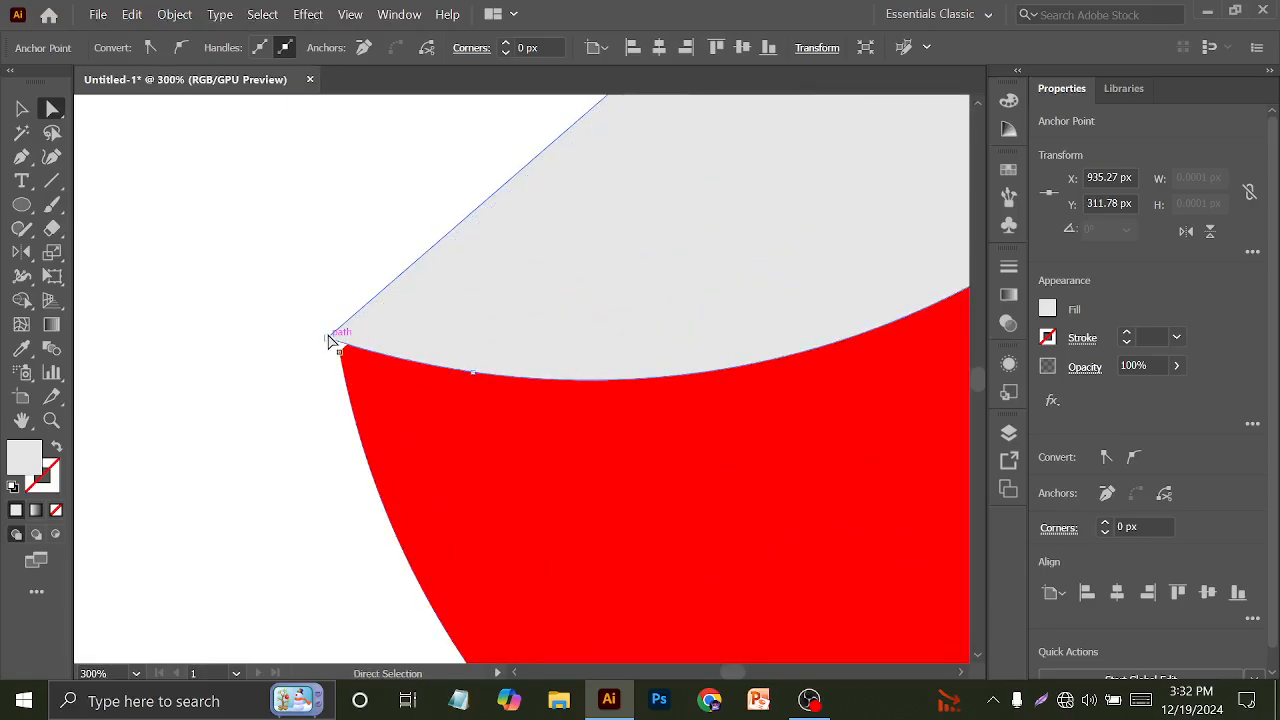
left_click_drag(330, 341, 339, 352)
key("ctrl+z")
left_click(22, 108)
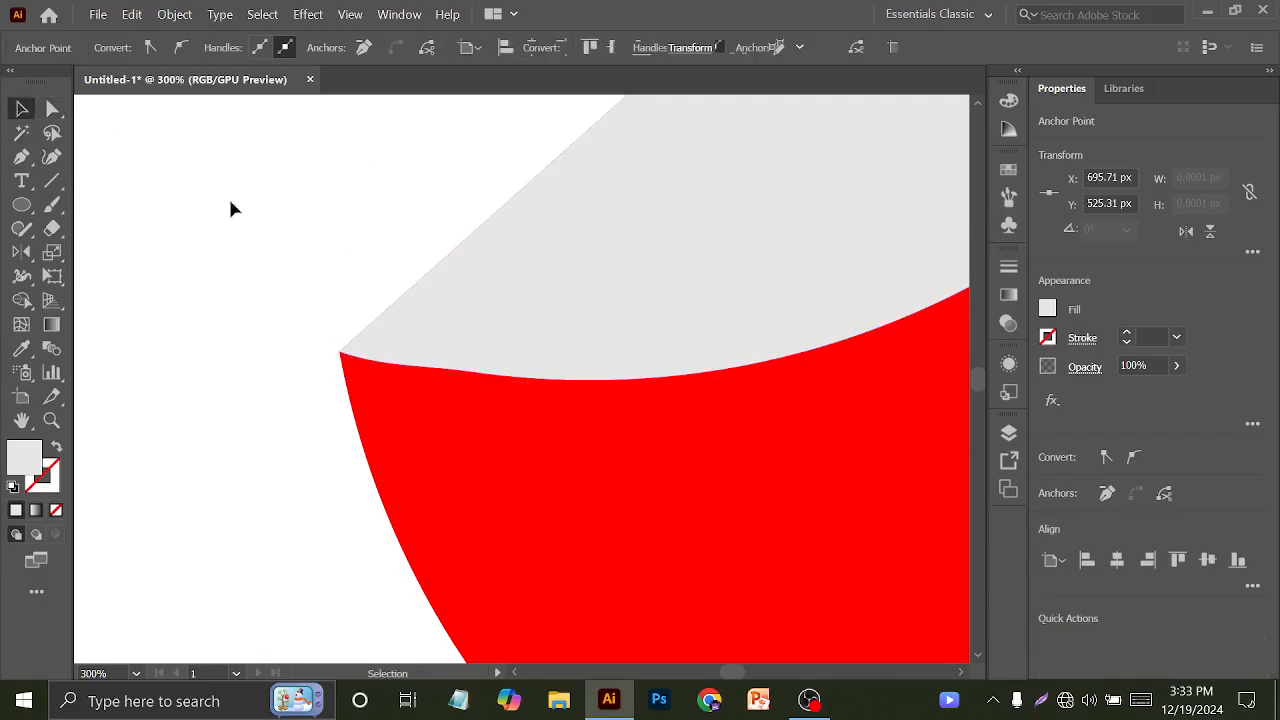
left_click(230, 201)
scroll(247, 218, "down", 4)
scroll(316, 251, "up", 3)
left_click_drag(441, 360, 524, 468)
scroll(557, 416, "down", 1)
left_click_drag(589, 426, 570, 376)
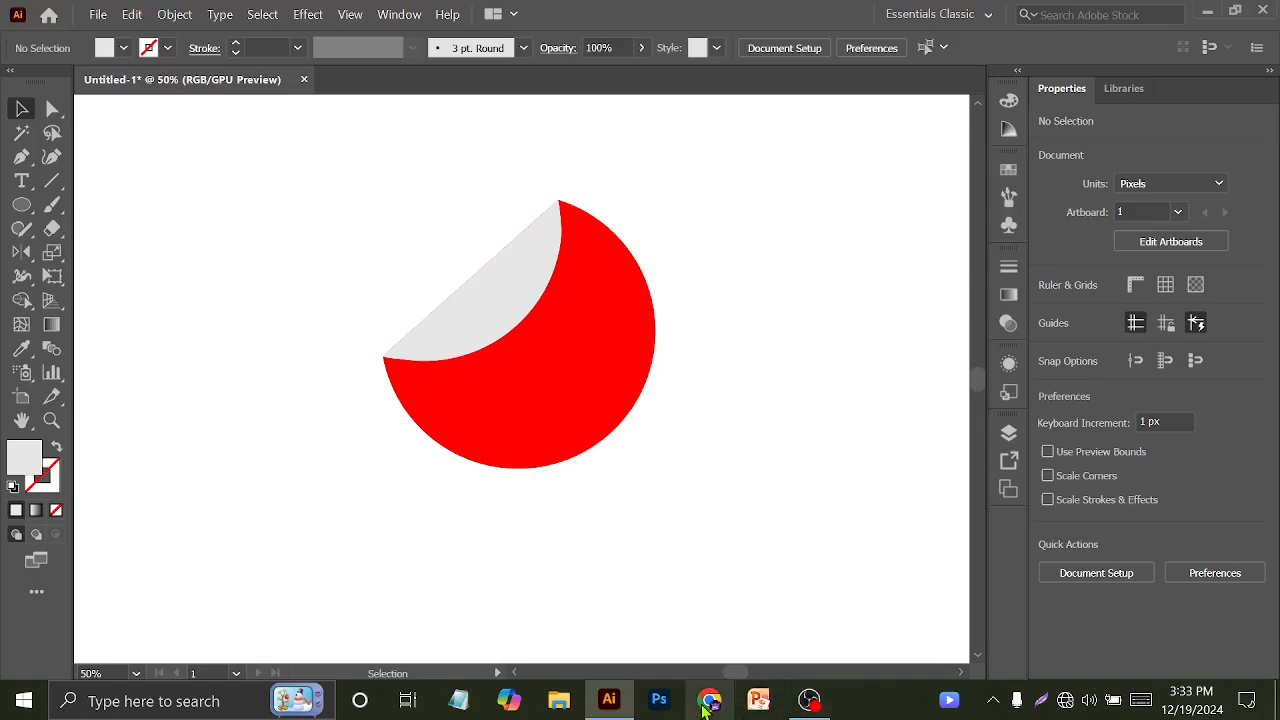
Connect the computer to the Tenda_FB4D48 Wi-Fi network
left_click(1066, 701)
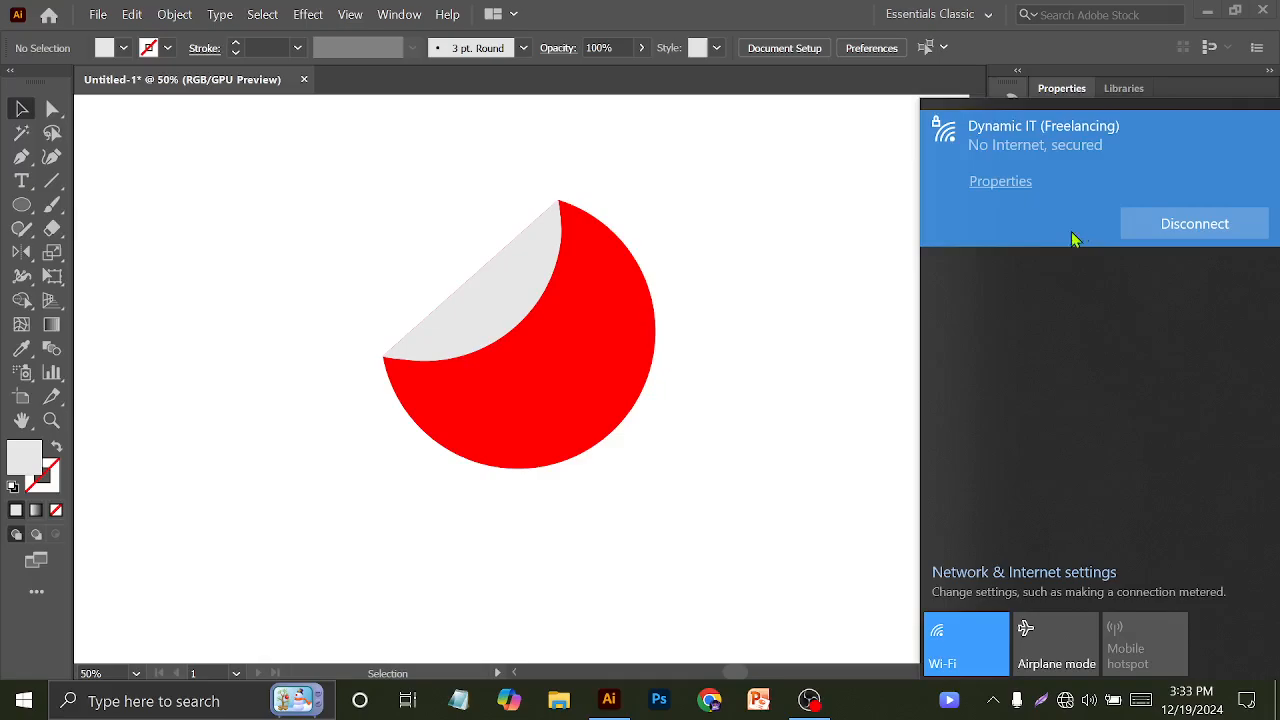
left_click(1078, 290)
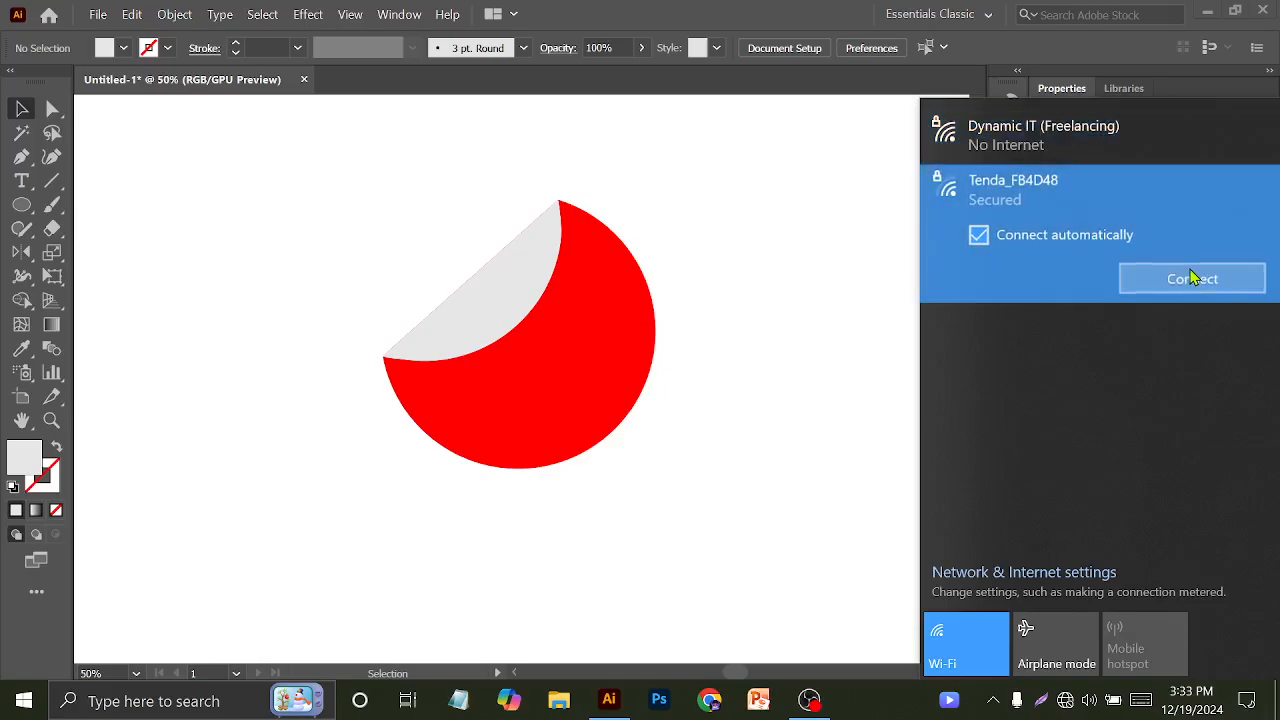
left_click(1117, 277)
left_click(800, 244)
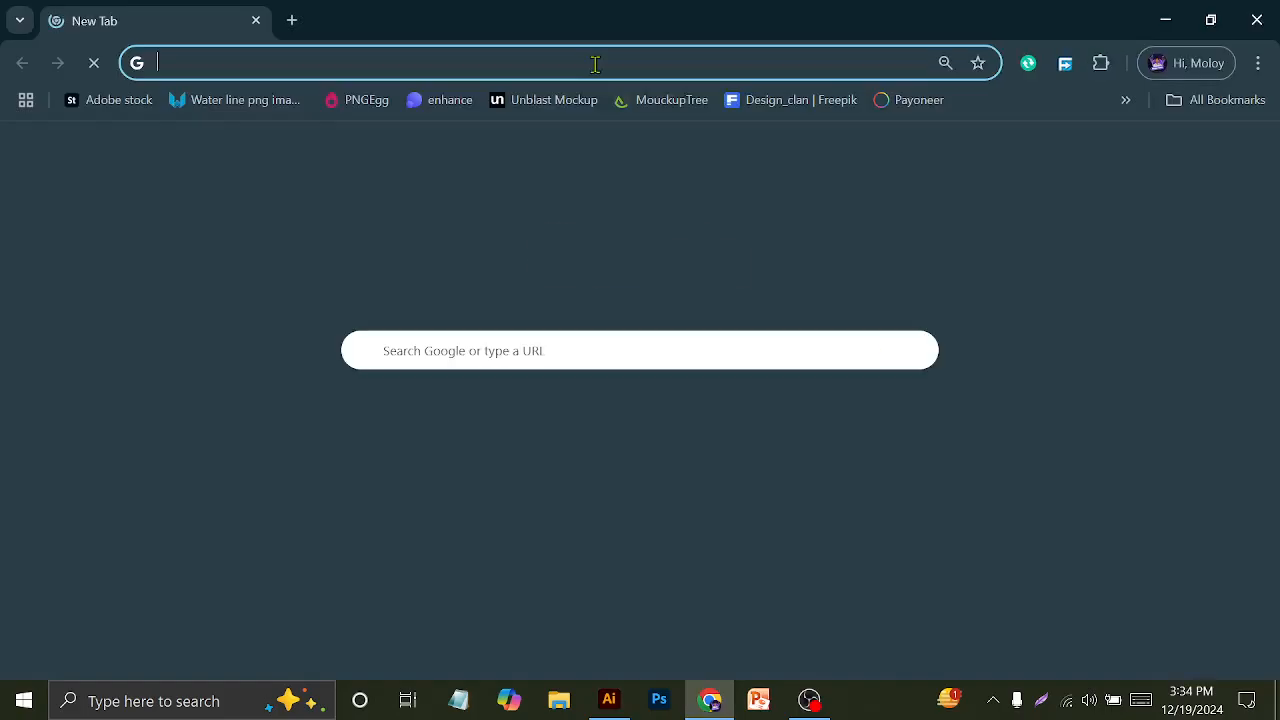
Search Google Images for "gradient"
left_click(489, 57)
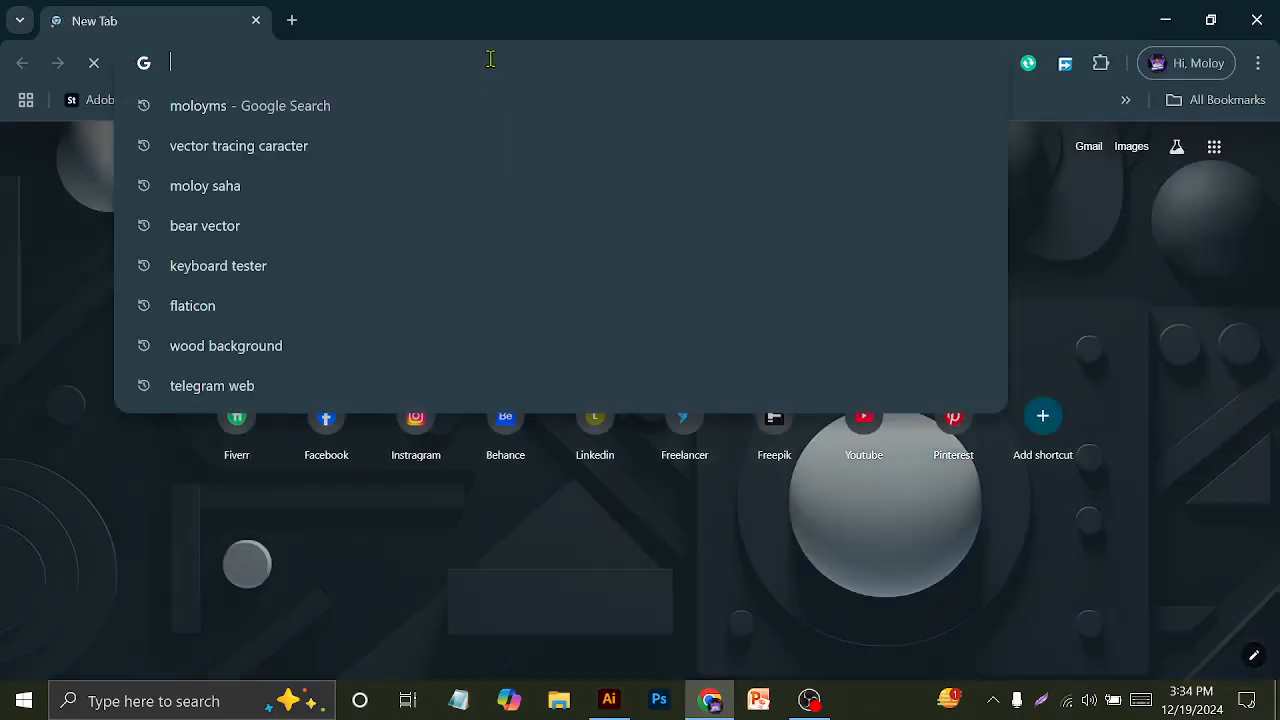
type("gra")
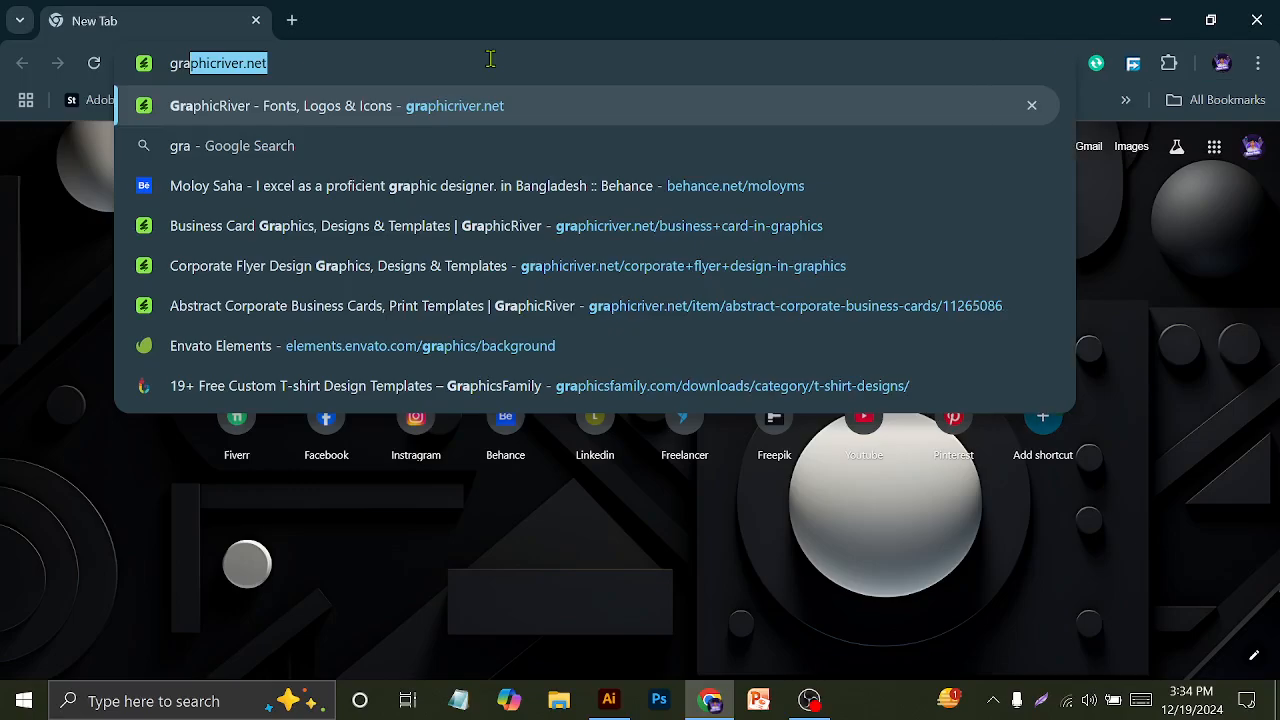
type("dient")
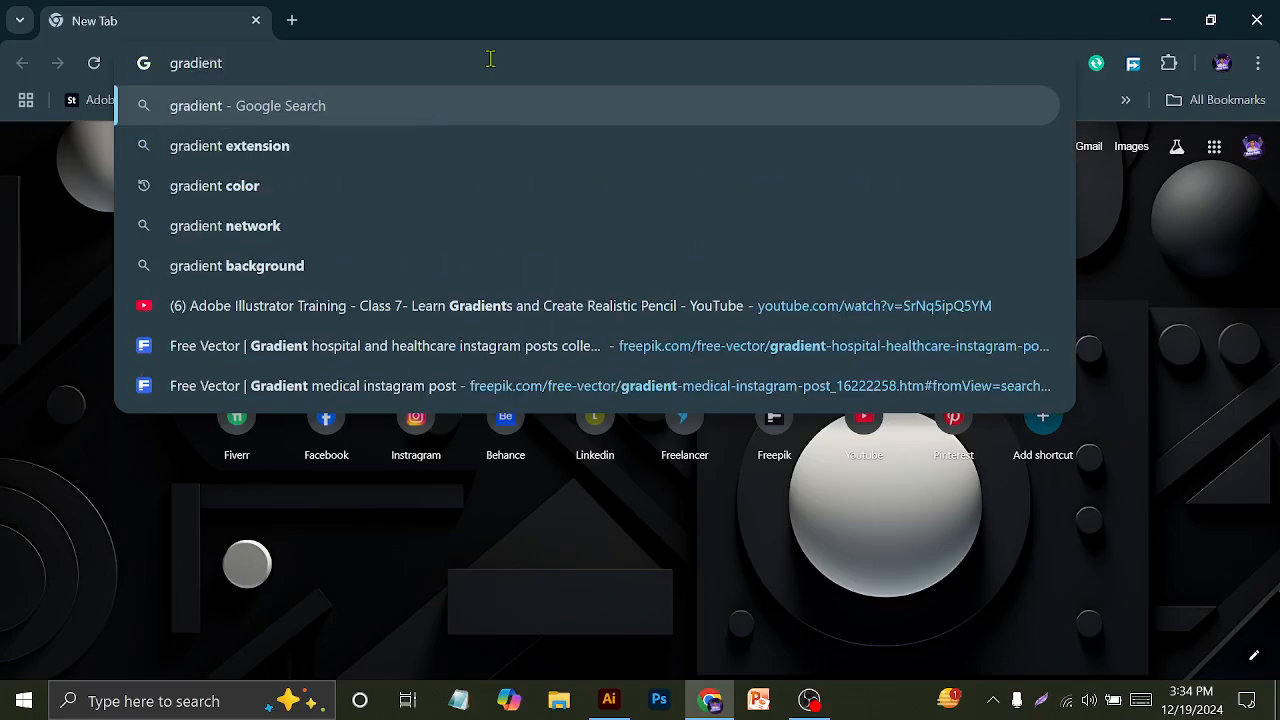
key("Return")
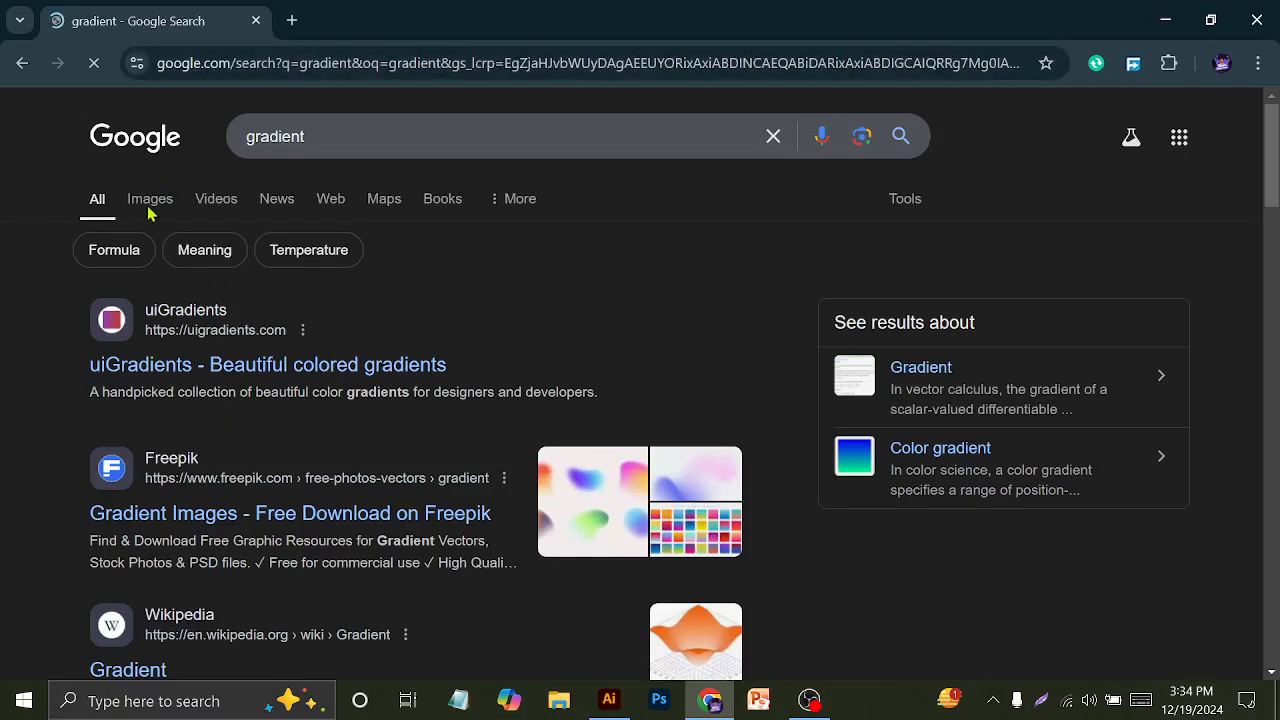
left_click(149, 207)
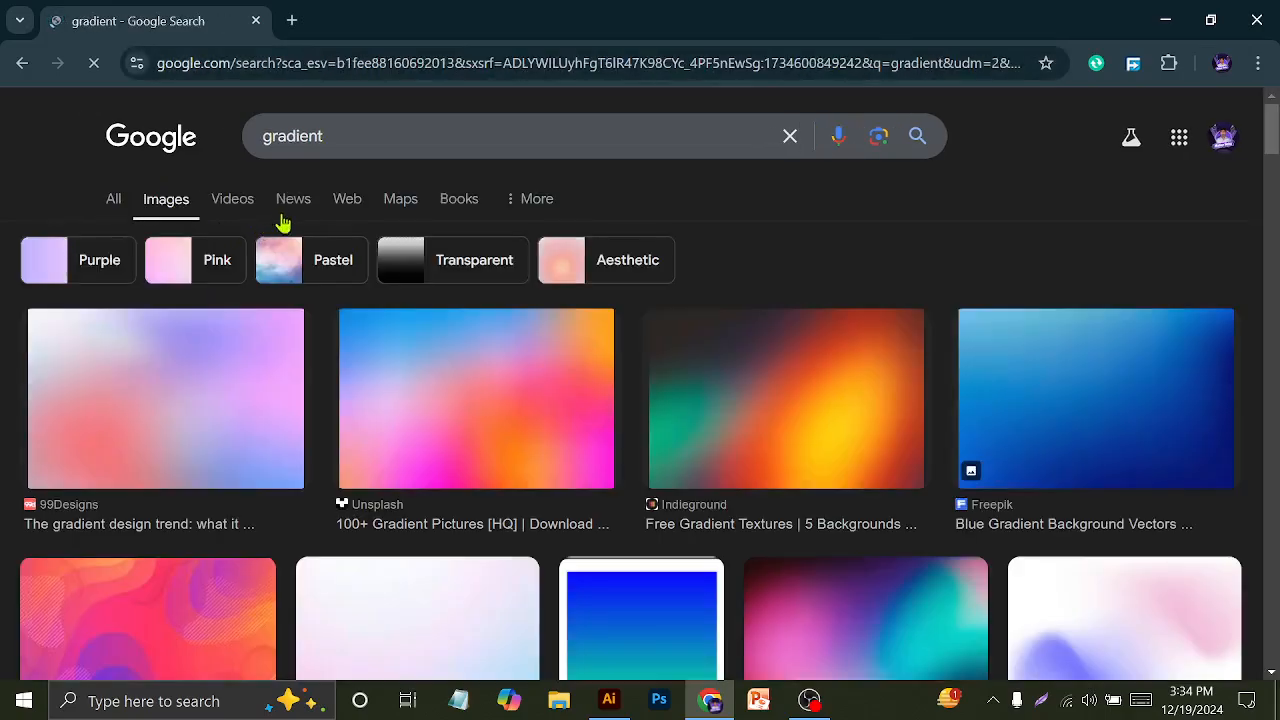
Browse the gradient image results, previewing the yellow-to-red background and the multicolored Unsplash picture
scroll(443, 237, "down", 3)
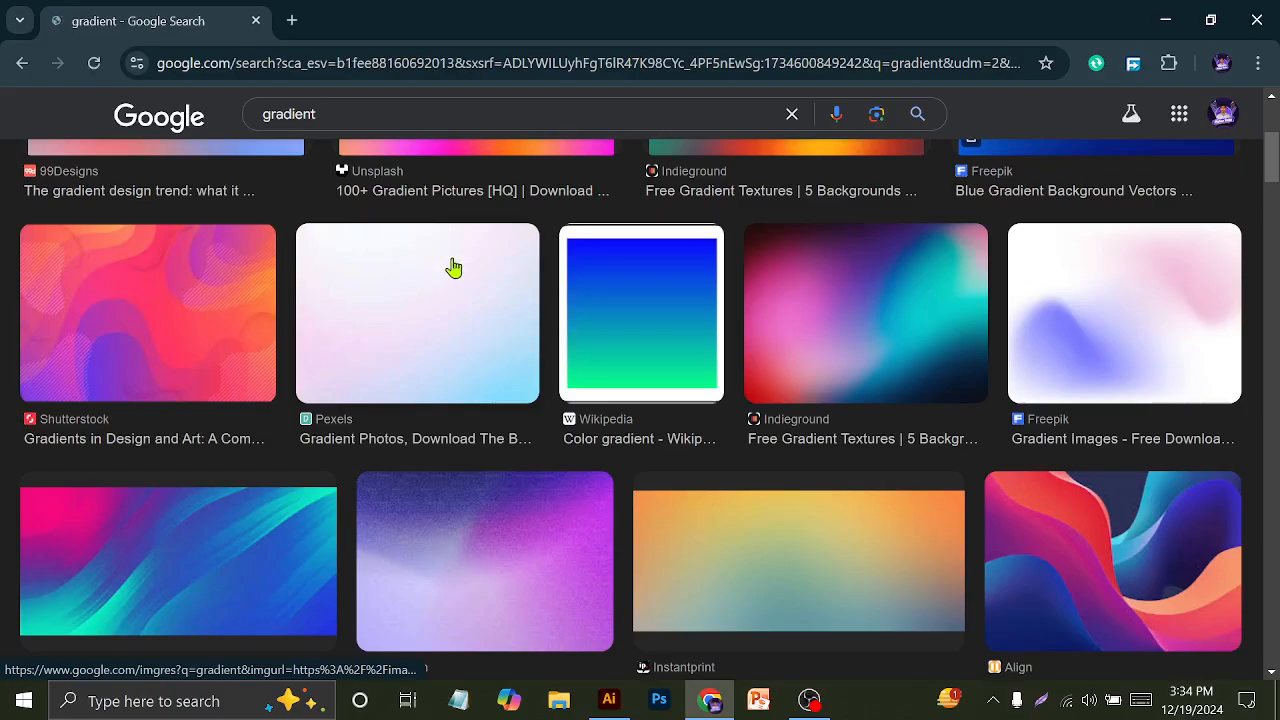
scroll(443, 289, "down", 3)
scroll(440, 286, "up", 3)
scroll(704, 338, "down", 3)
scroll(704, 338, "down", 1)
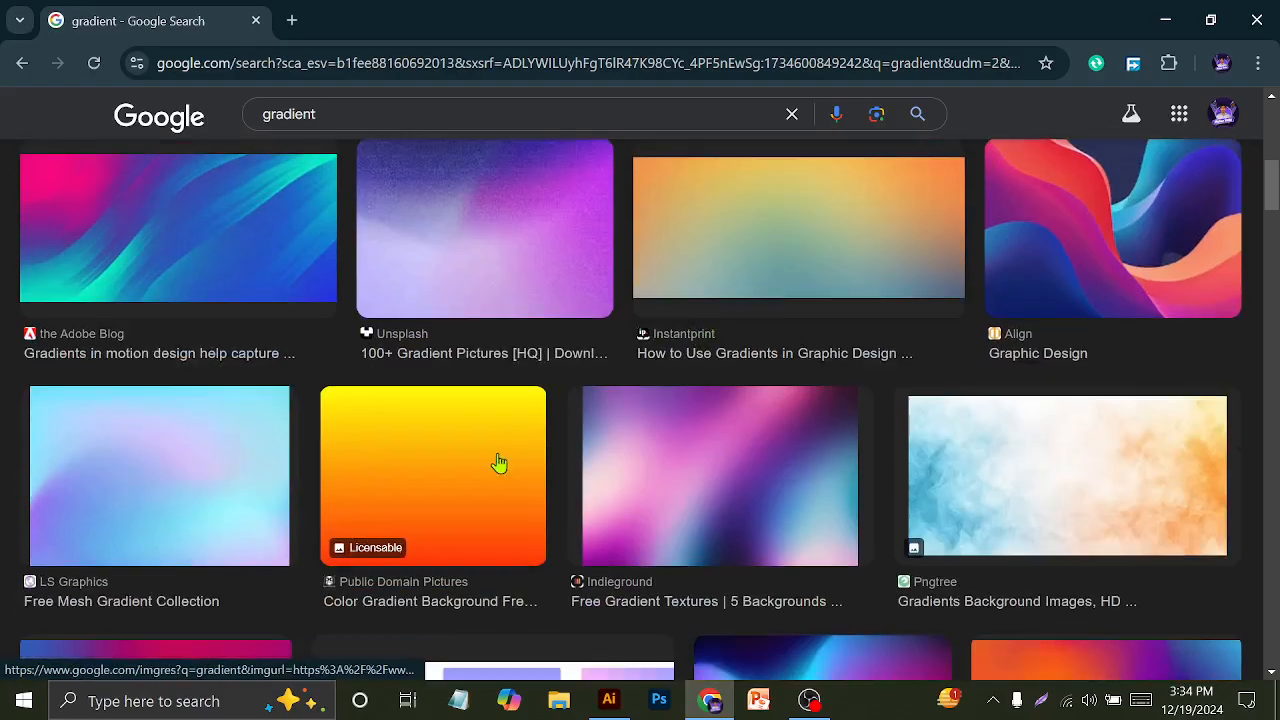
left_click(446, 458)
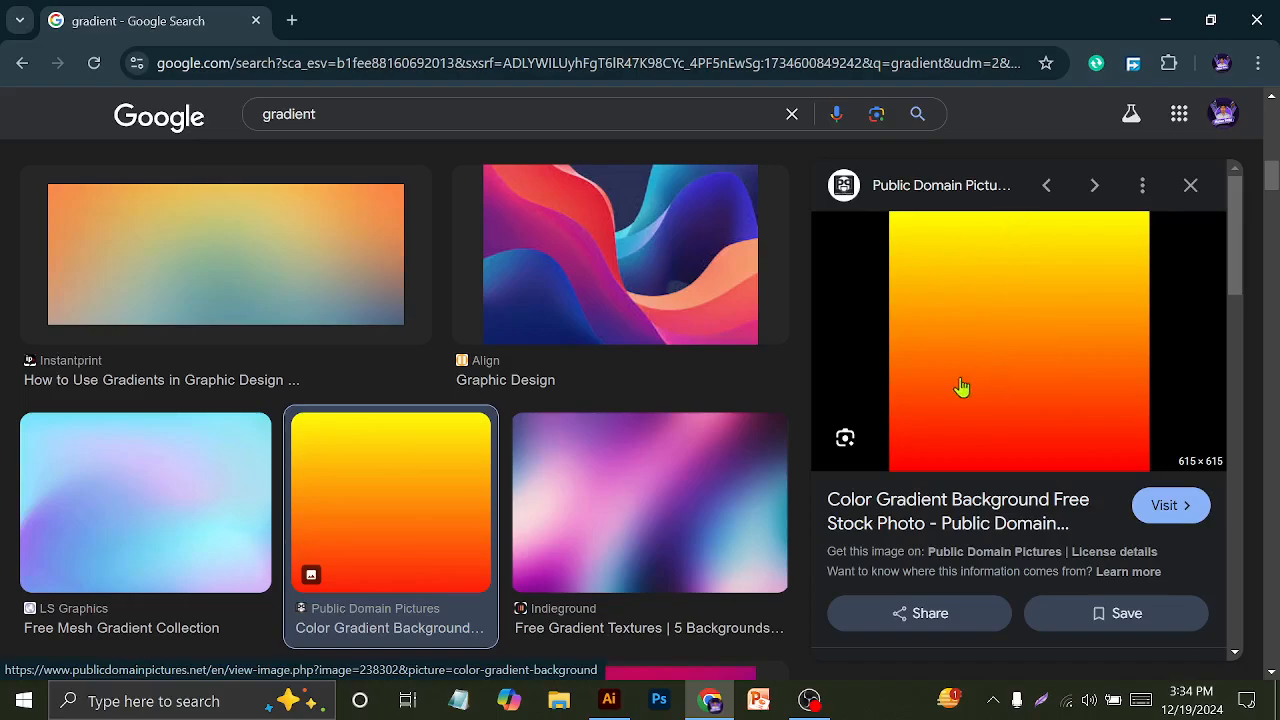
scroll(634, 492, "down", 5)
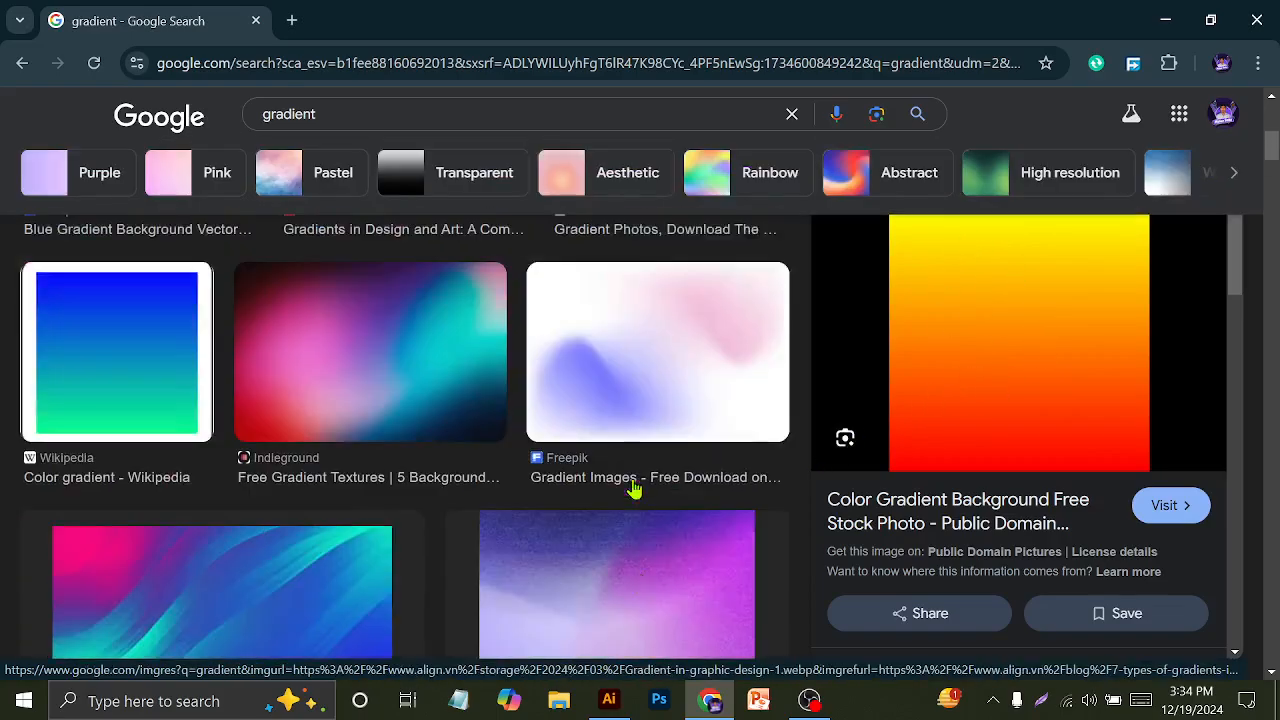
scroll(634, 488, "up", 6)
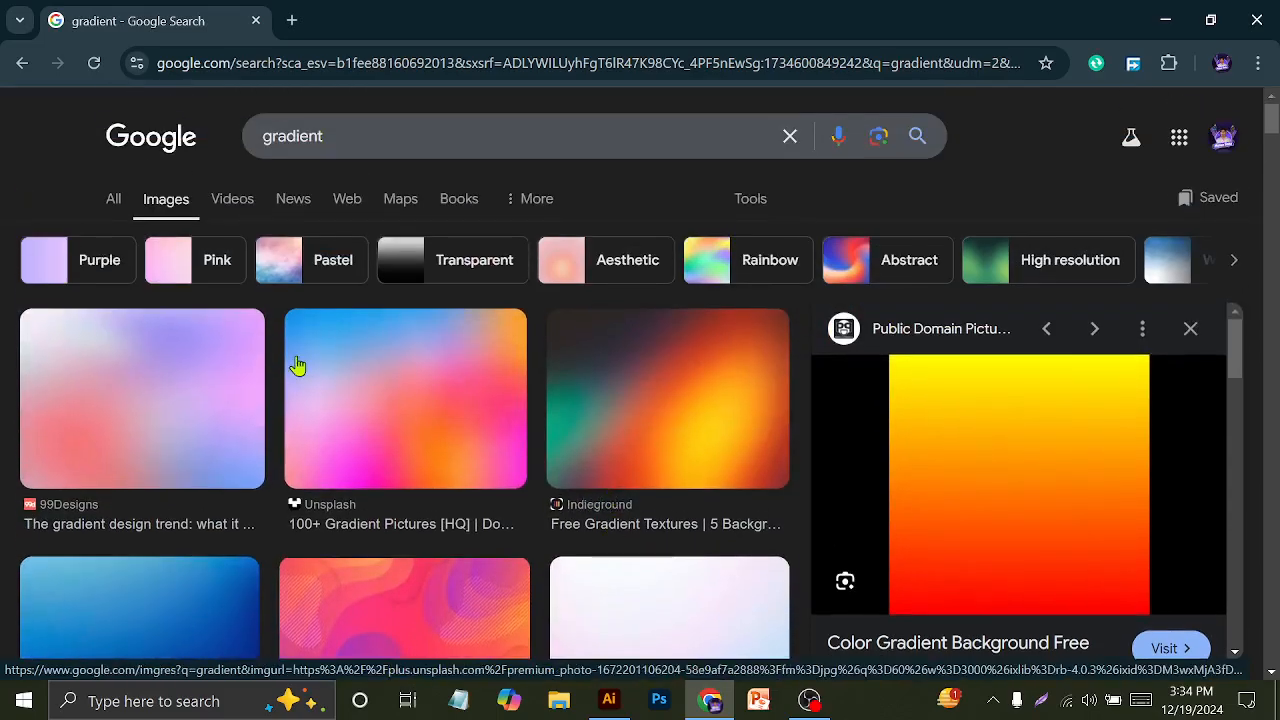
left_click(416, 406)
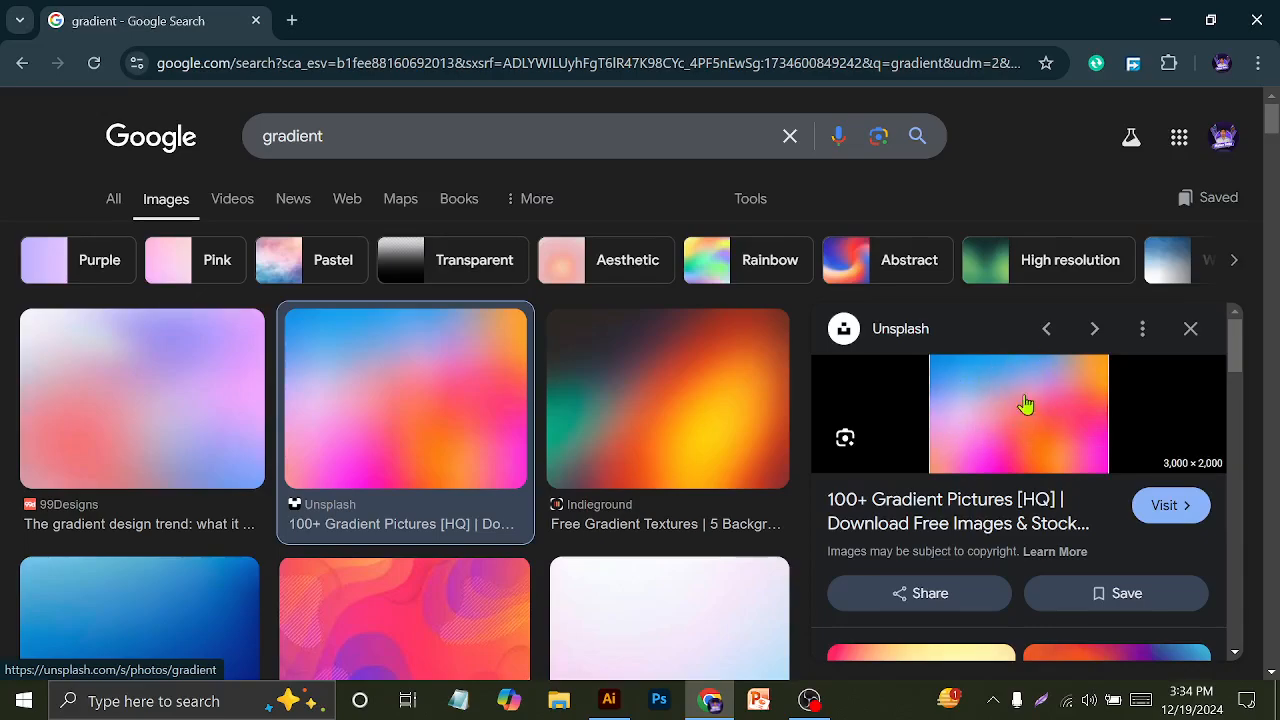
scroll(977, 385, "down", 3)
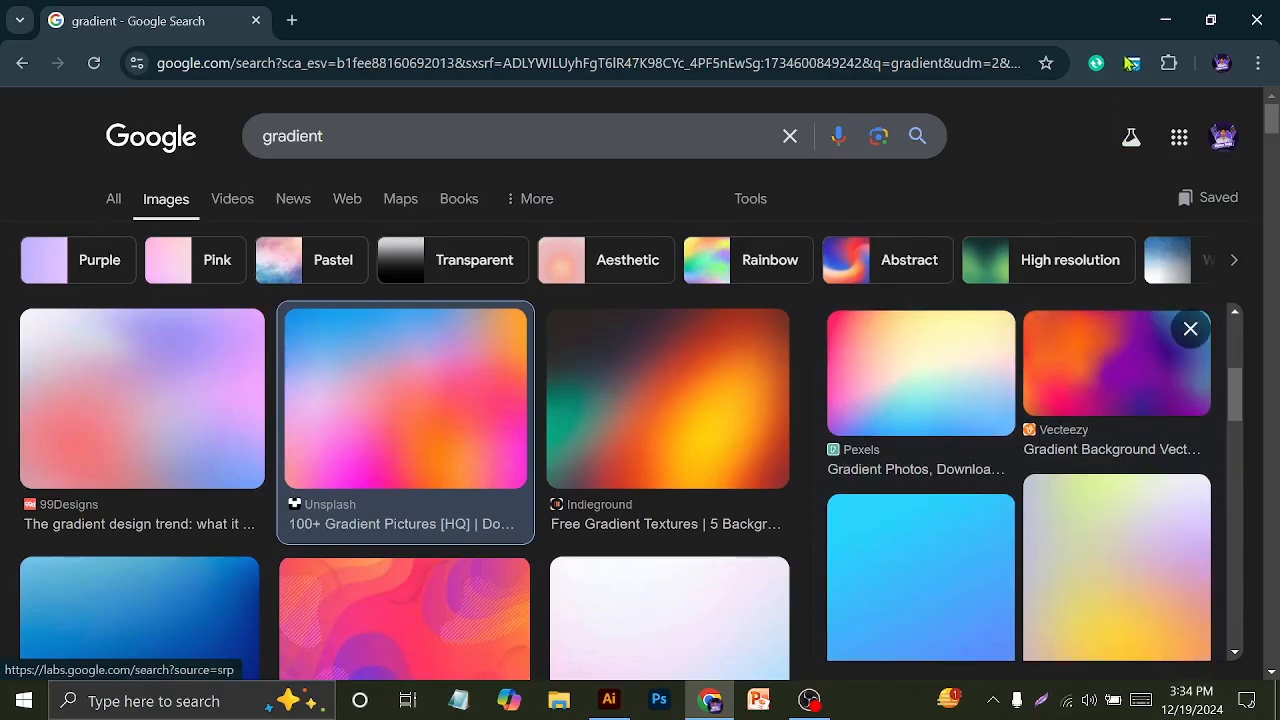
Switch back to Illustrator and replace the red shape's solid fill with a linear gradient
left_click(1165, 20)
left_click(585, 338)
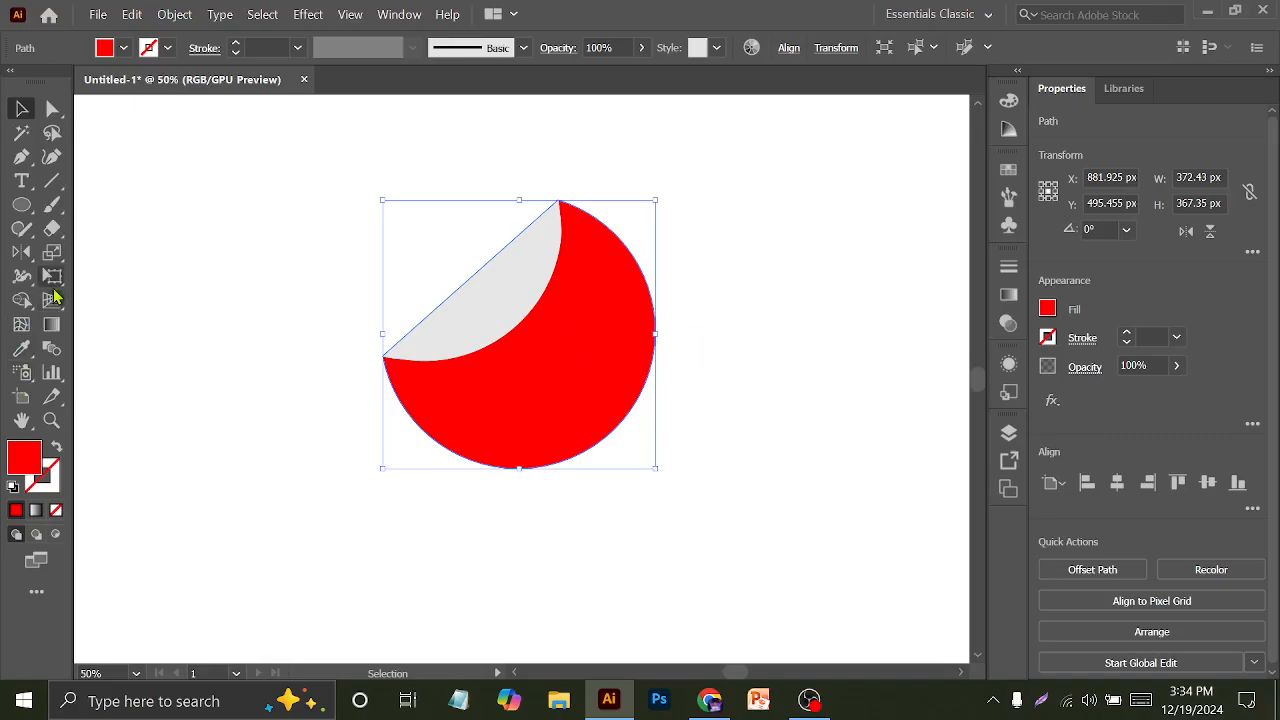
left_click(123, 48)
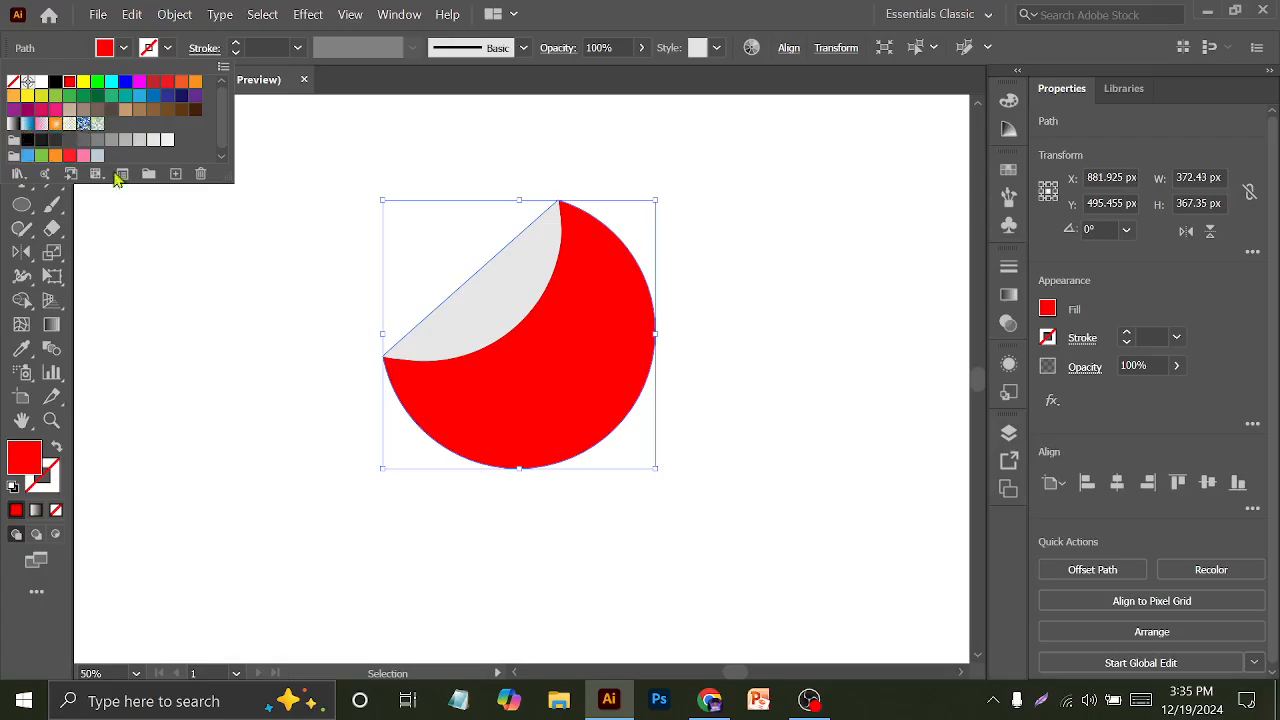
left_click(166, 293)
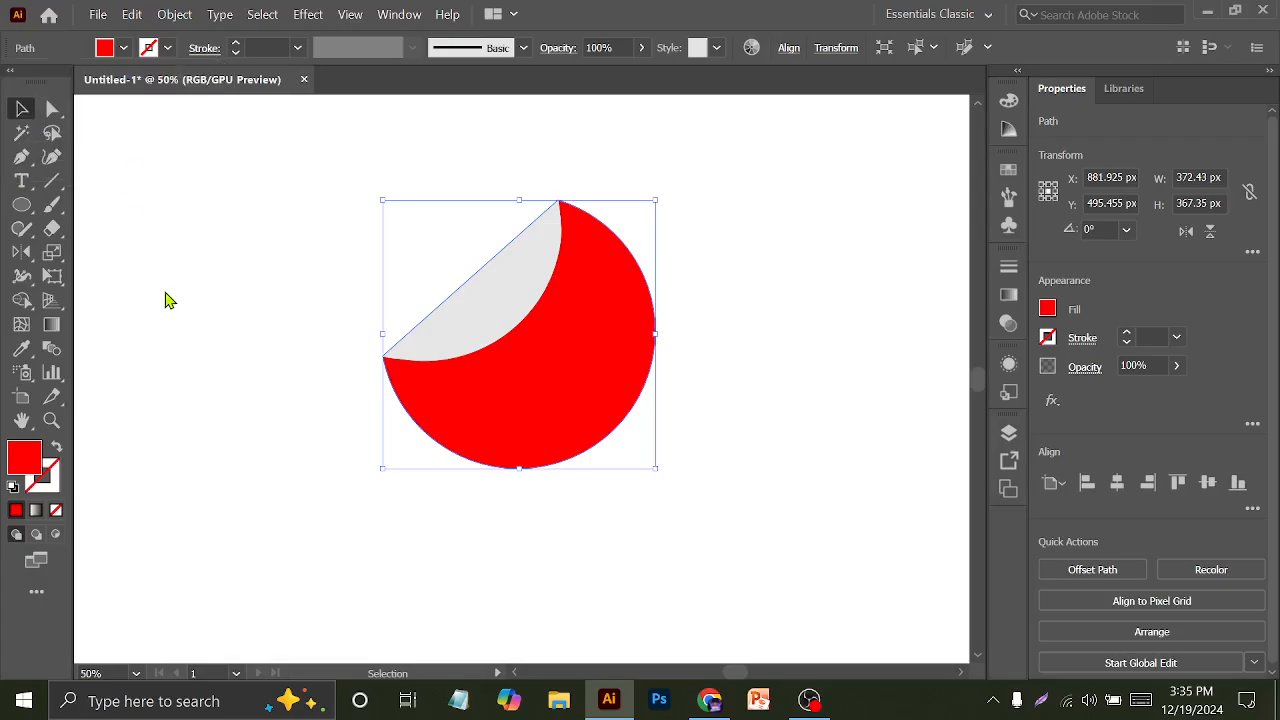
left_click(38, 515)
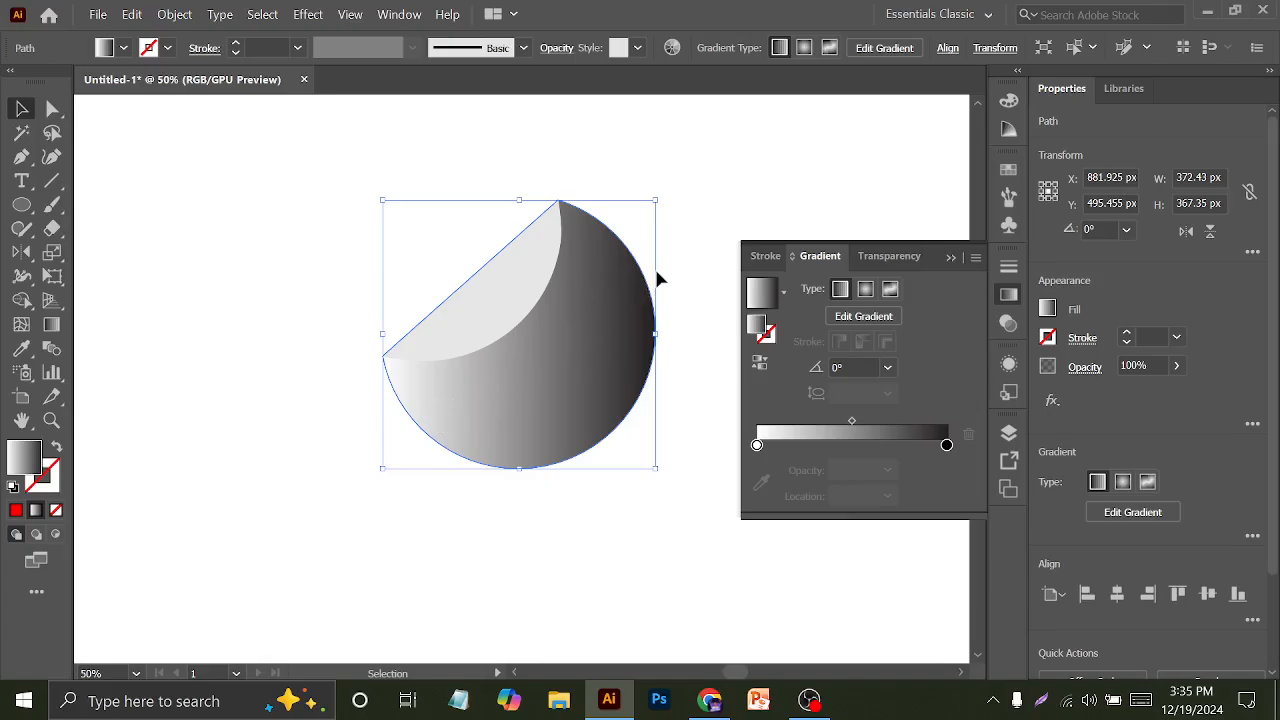
Recolor both the start and end stops of the shape's gradient with red swatches
double_click(757, 445)
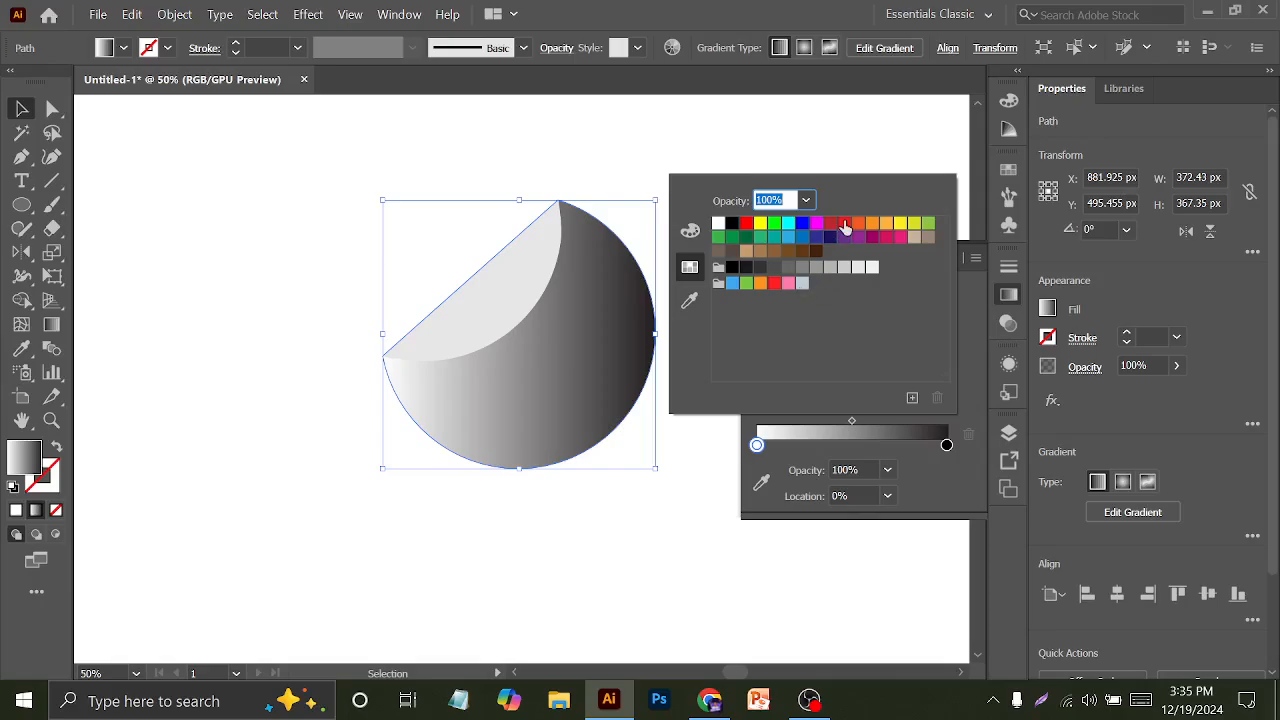
left_click(845, 222)
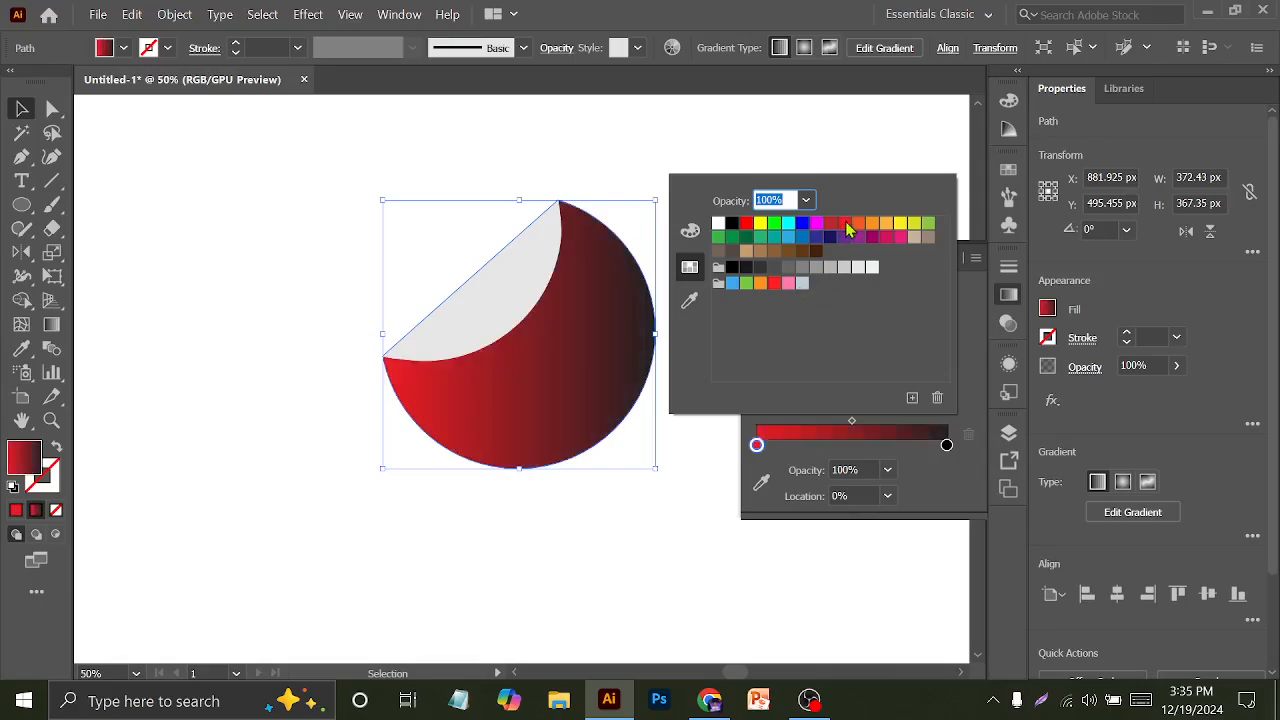
left_click(947, 445)
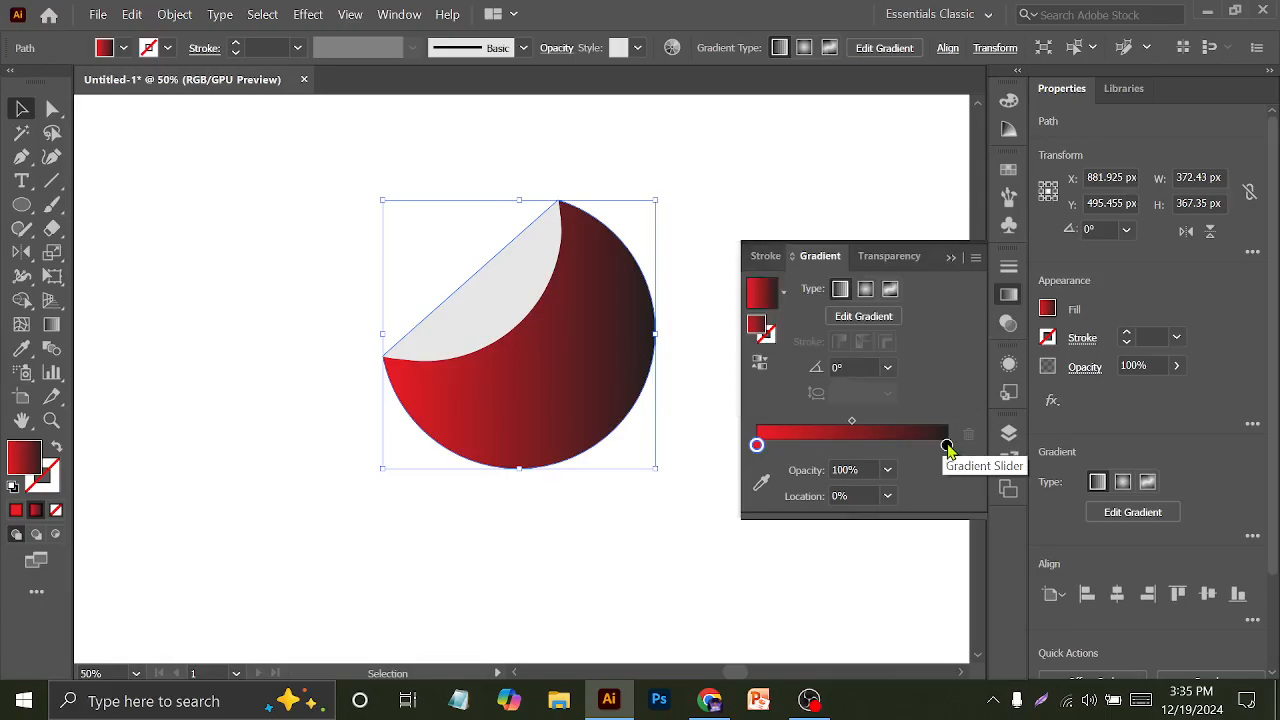
left_click(947, 445)
double_click(947, 445)
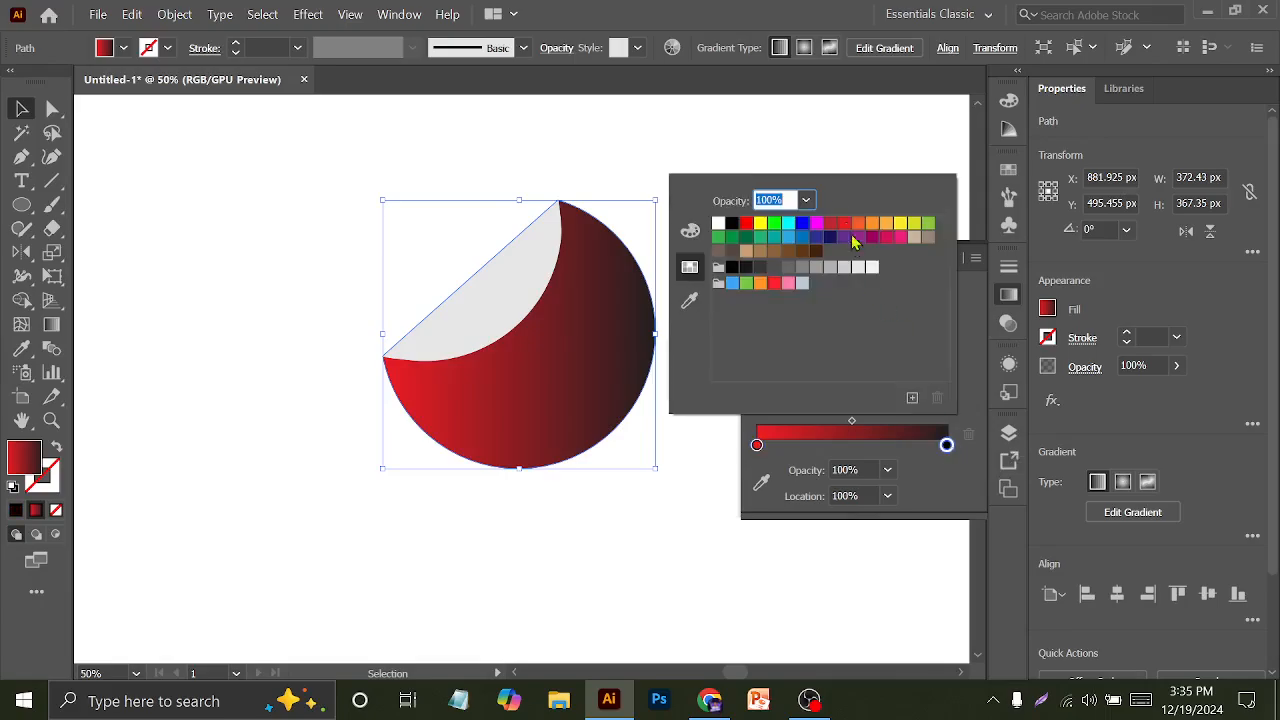
left_click(829, 223)
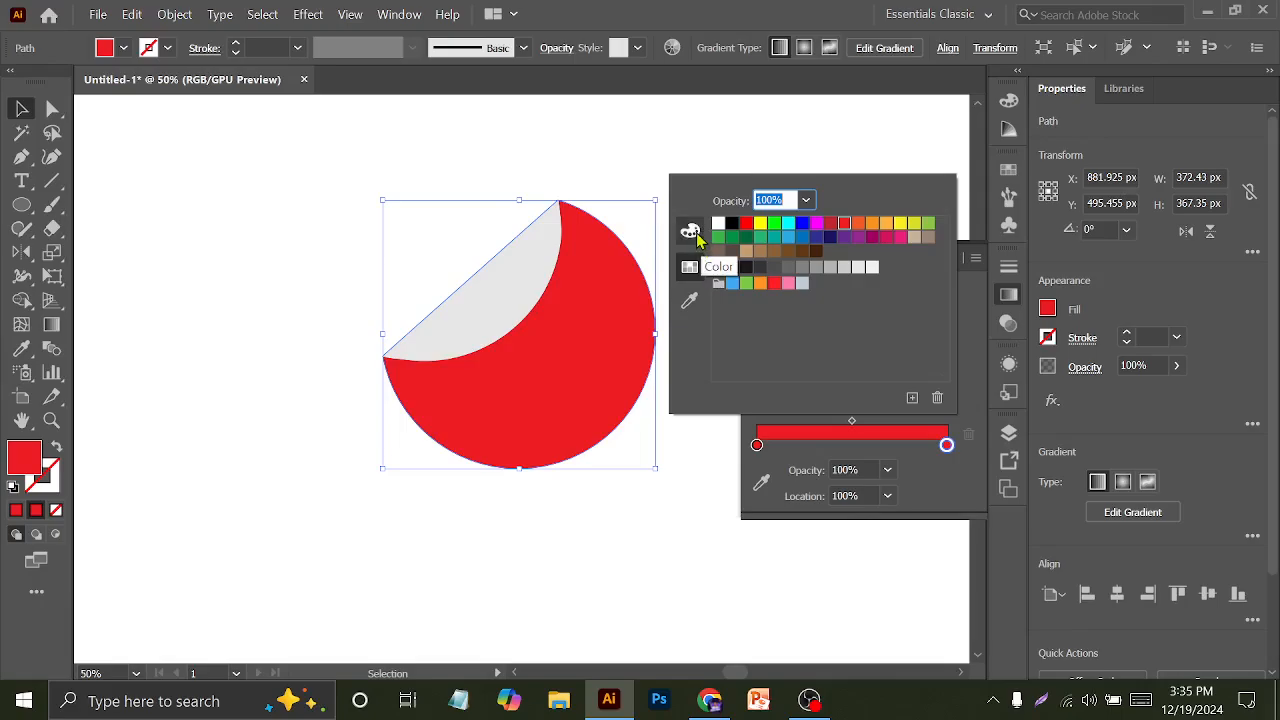
Darken the gradient's end stop by setting its red value to 150
left_click(697, 237)
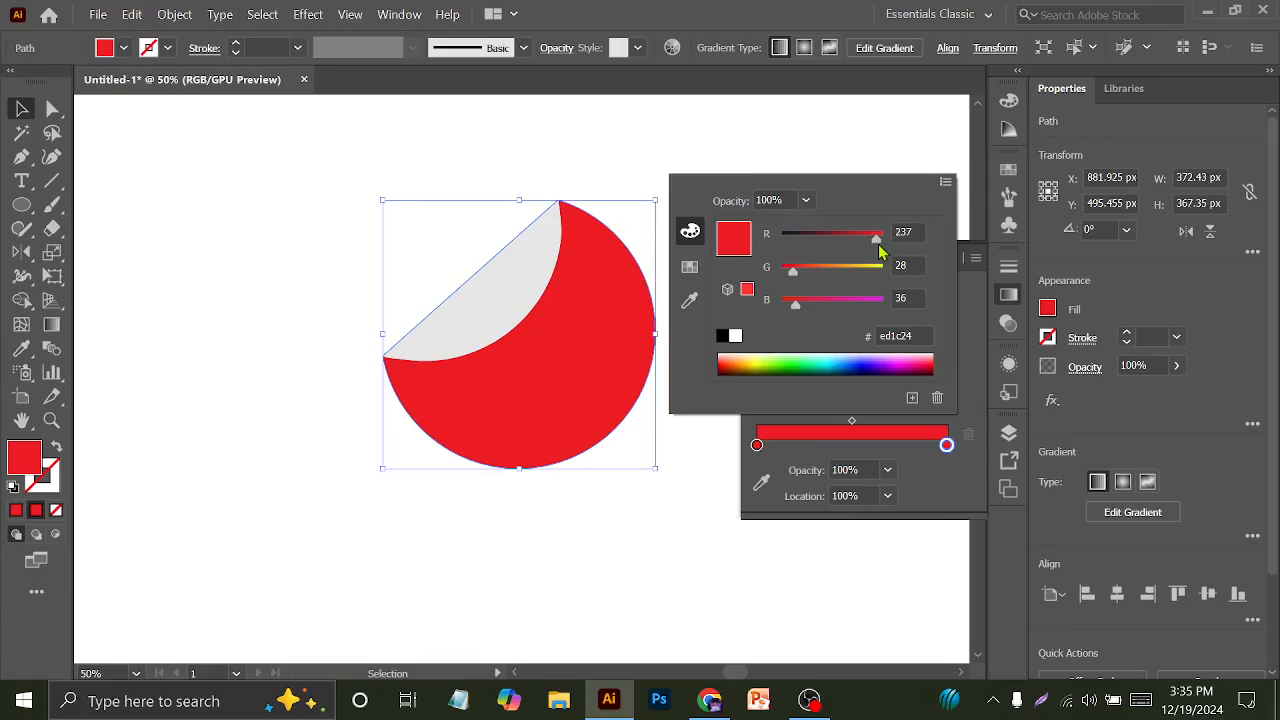
left_click_drag(877, 240, 842, 245)
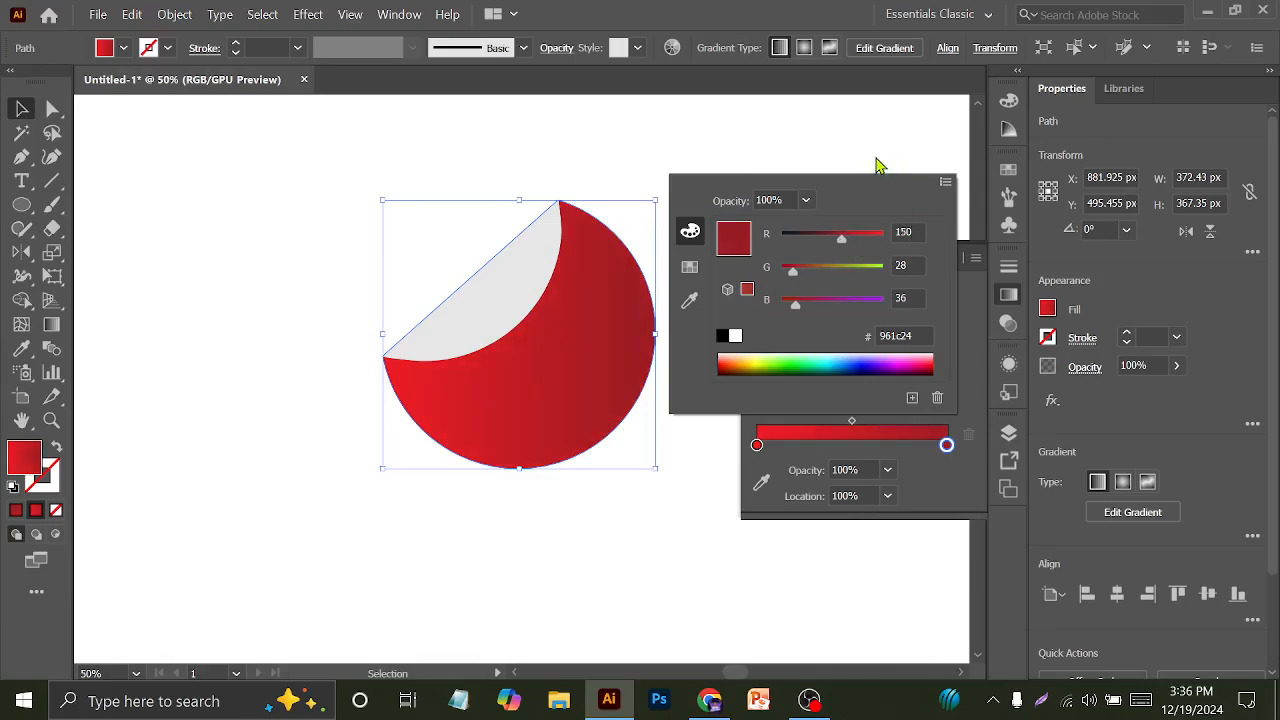
left_click(727, 204)
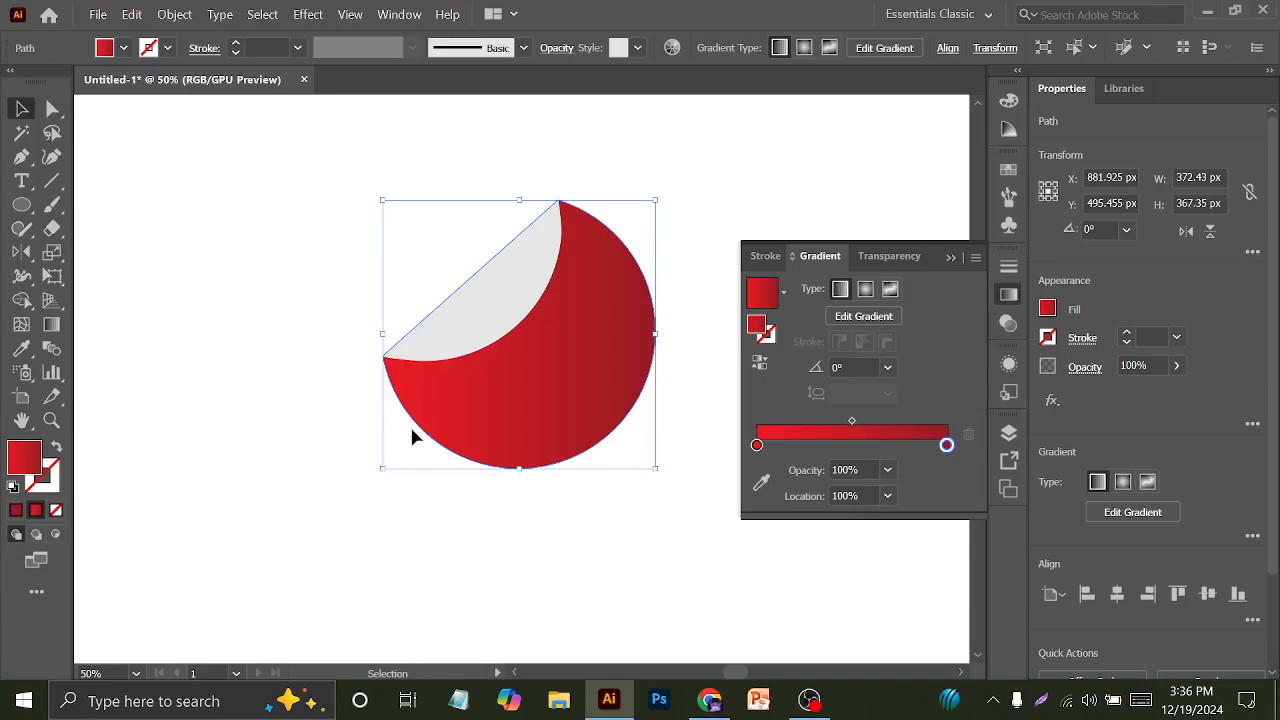
Redraw the shape's gradient diagonally at about 133.5° with the Gradient tool so the dark end lies at the fold
left_click(51, 326)
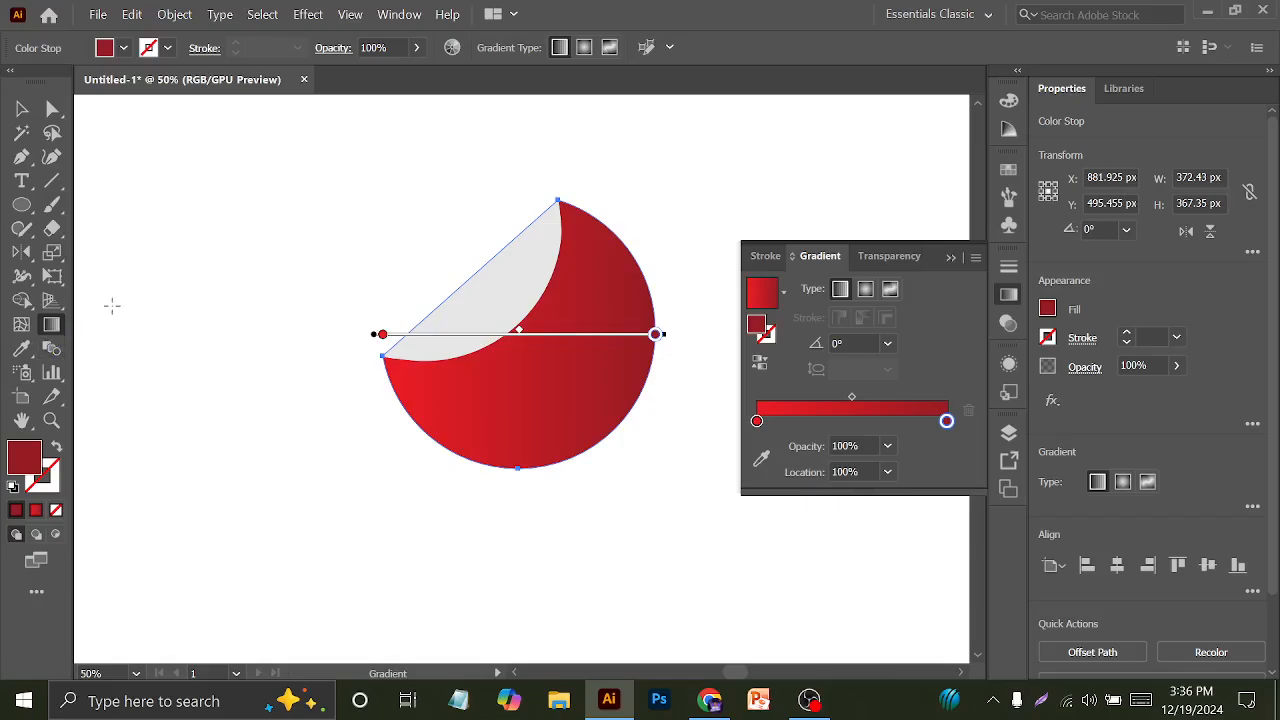
left_click_drag(409, 243, 660, 452)
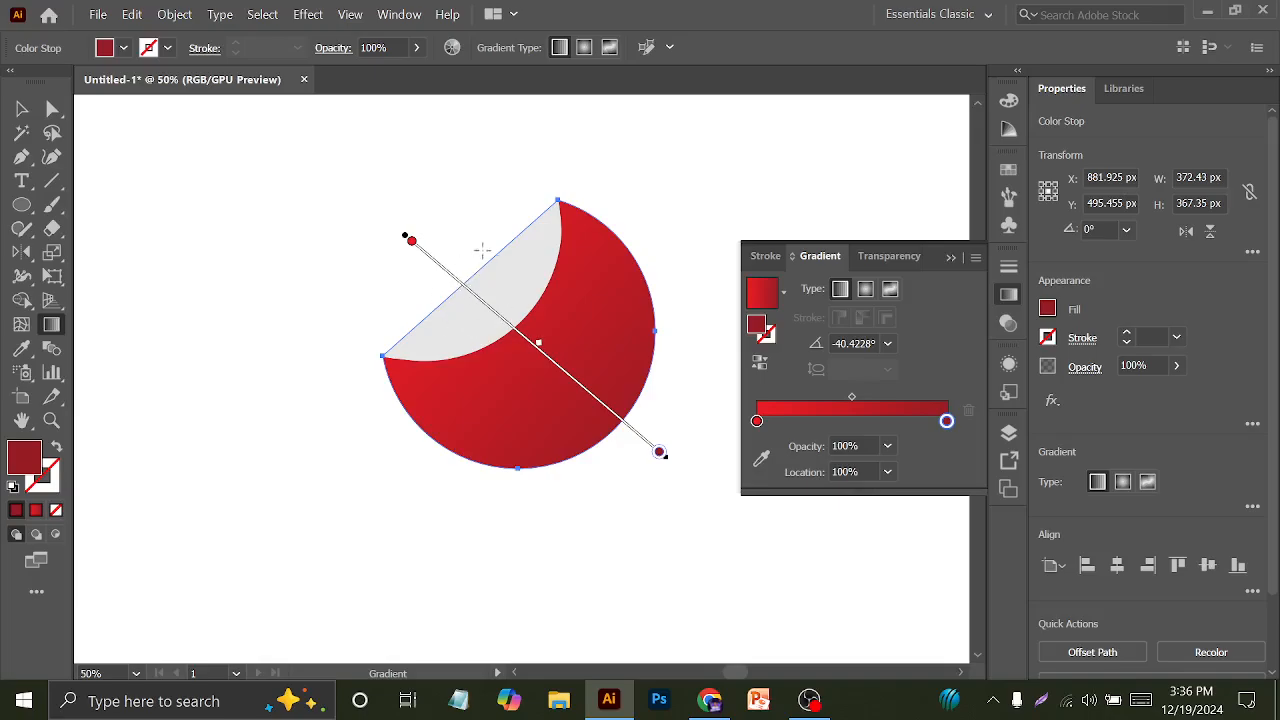
left_click_drag(641, 466, 461, 272)
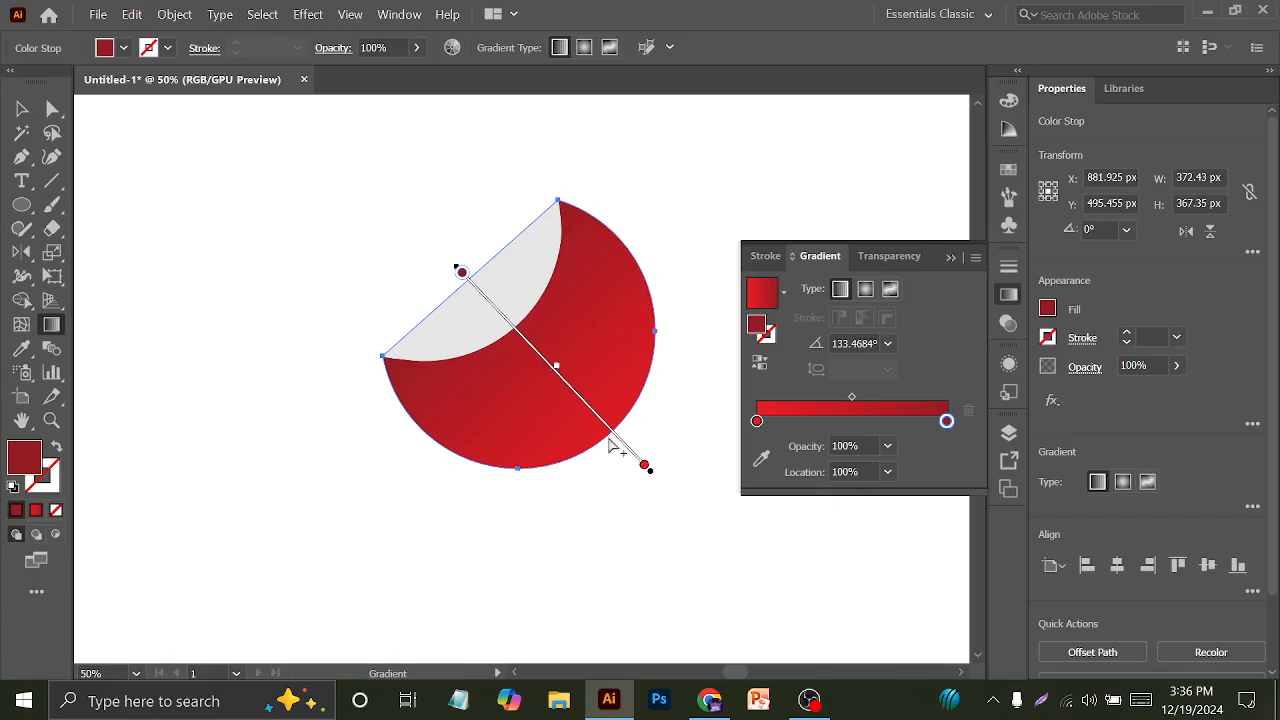
Move the bright red stop to about 23.7% and the gradient midpoint closer to the dark end, and deselect the shape
left_click_drag(644, 467, 601, 427)
mouse_move(533, 347)
left_mouse_down()
mouse_move(521, 336)
mouse_move(531, 347)
left_mouse_up()
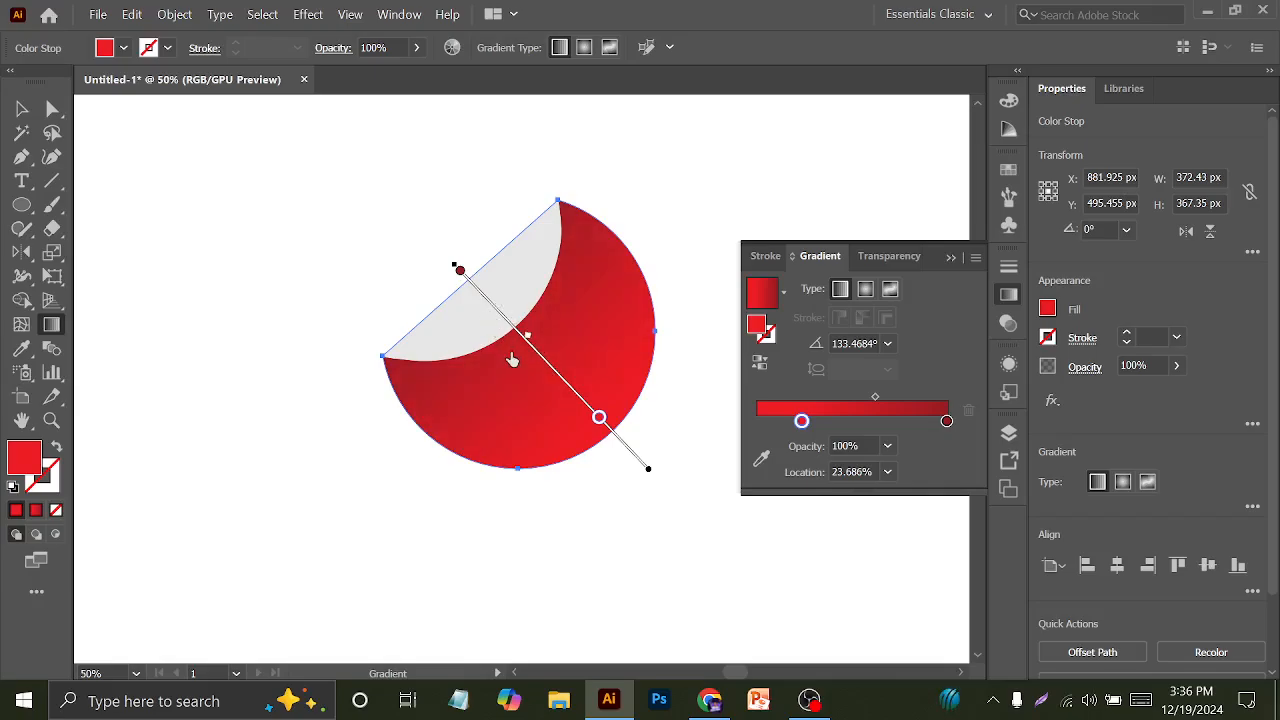
left_click(22, 108)
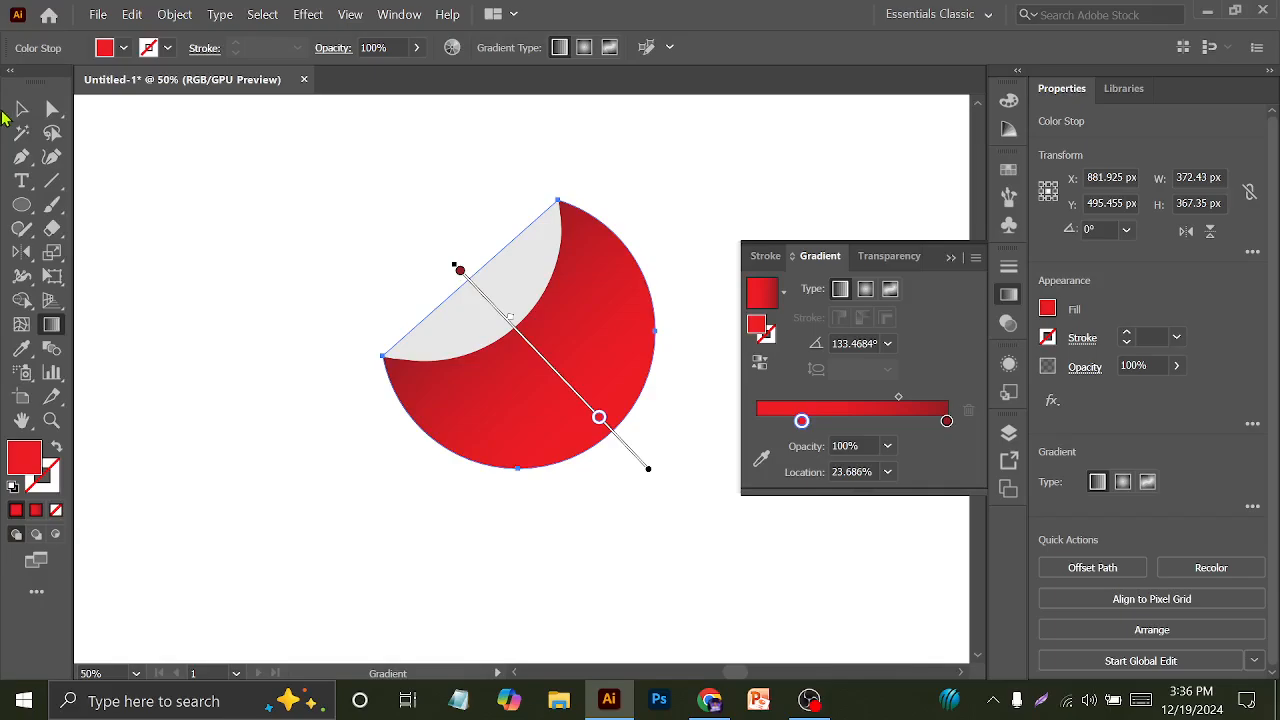
left_click(127, 118)
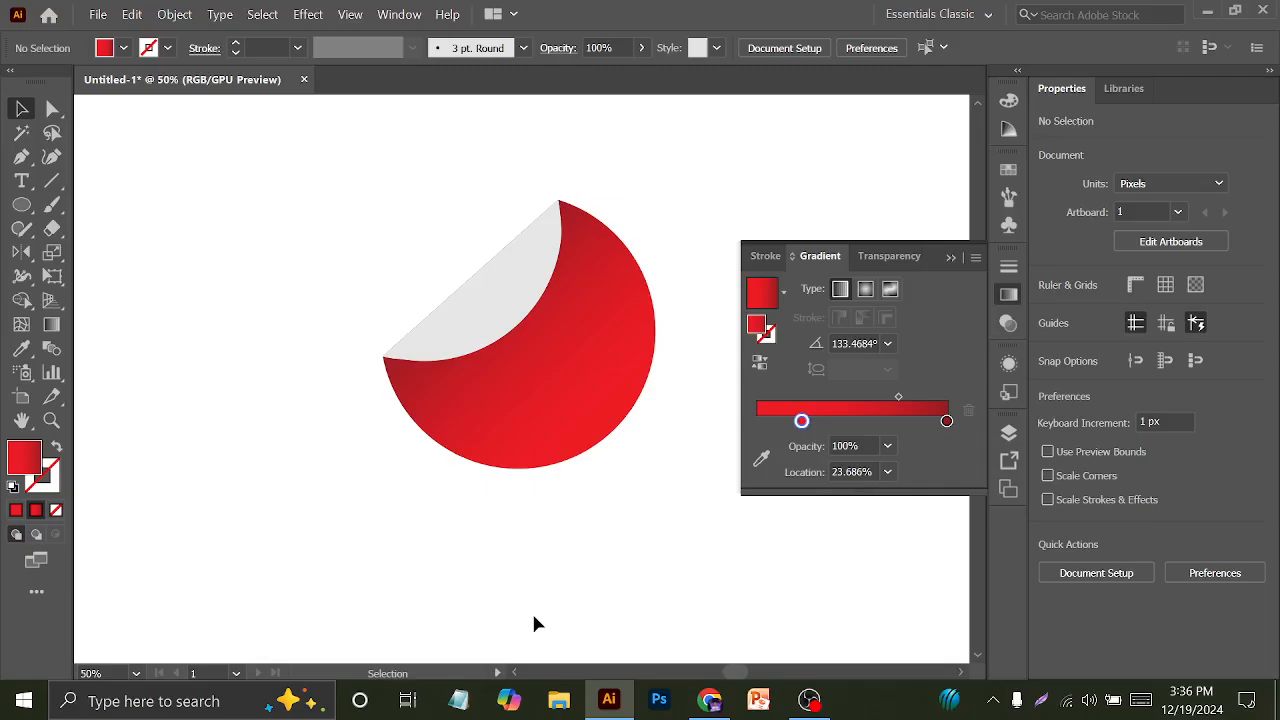
Darken the gradient's dark end stop further by setting its red value to 69
double_click(947, 421)
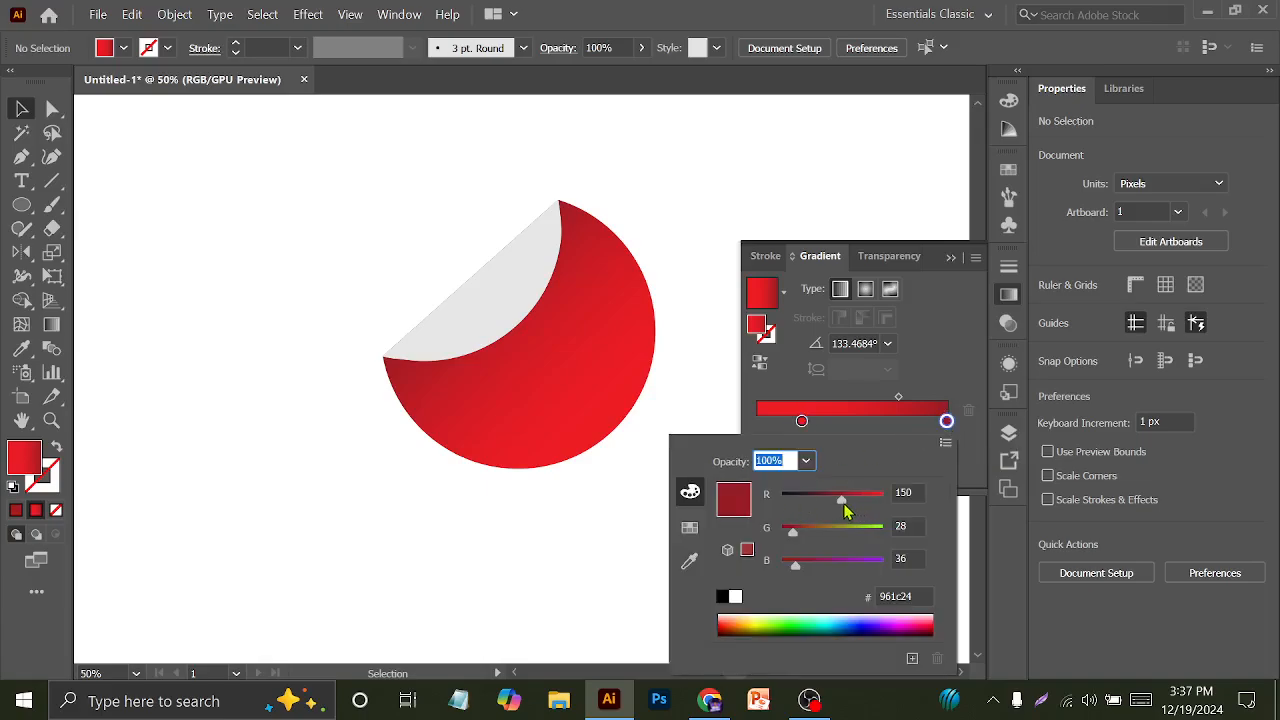
left_click_drag(841, 500, 810, 497)
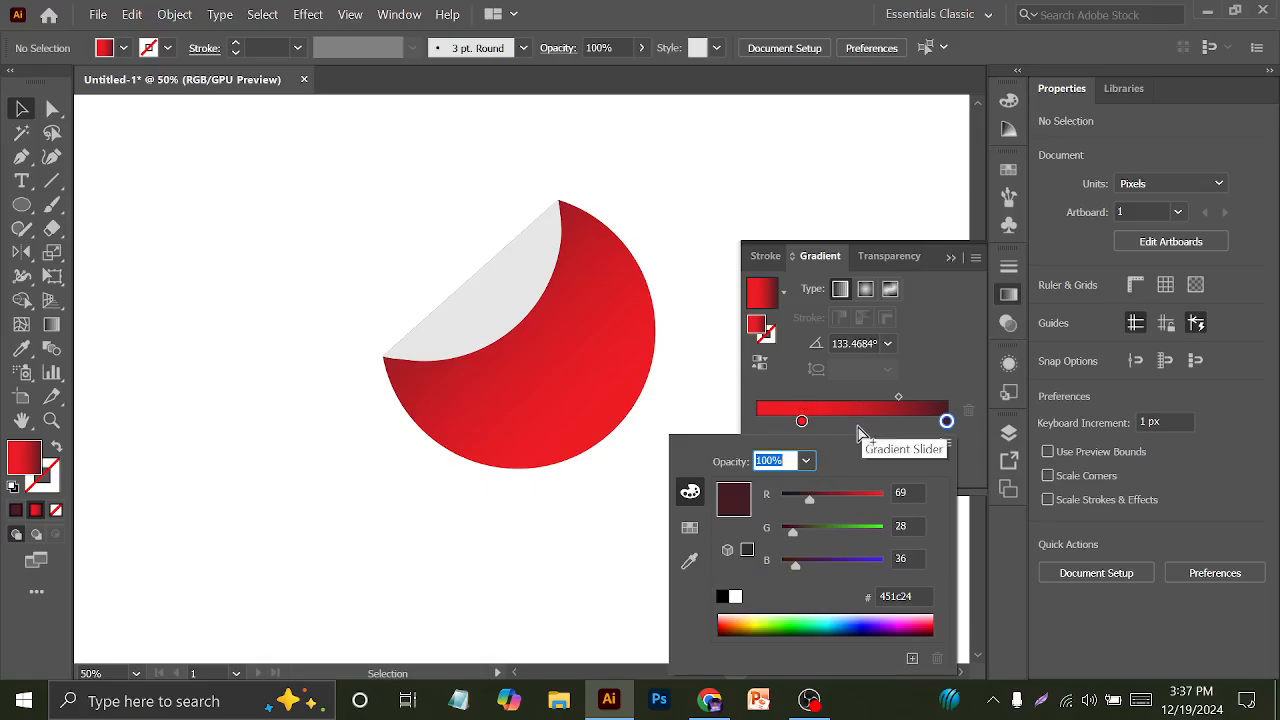
key("Escape")
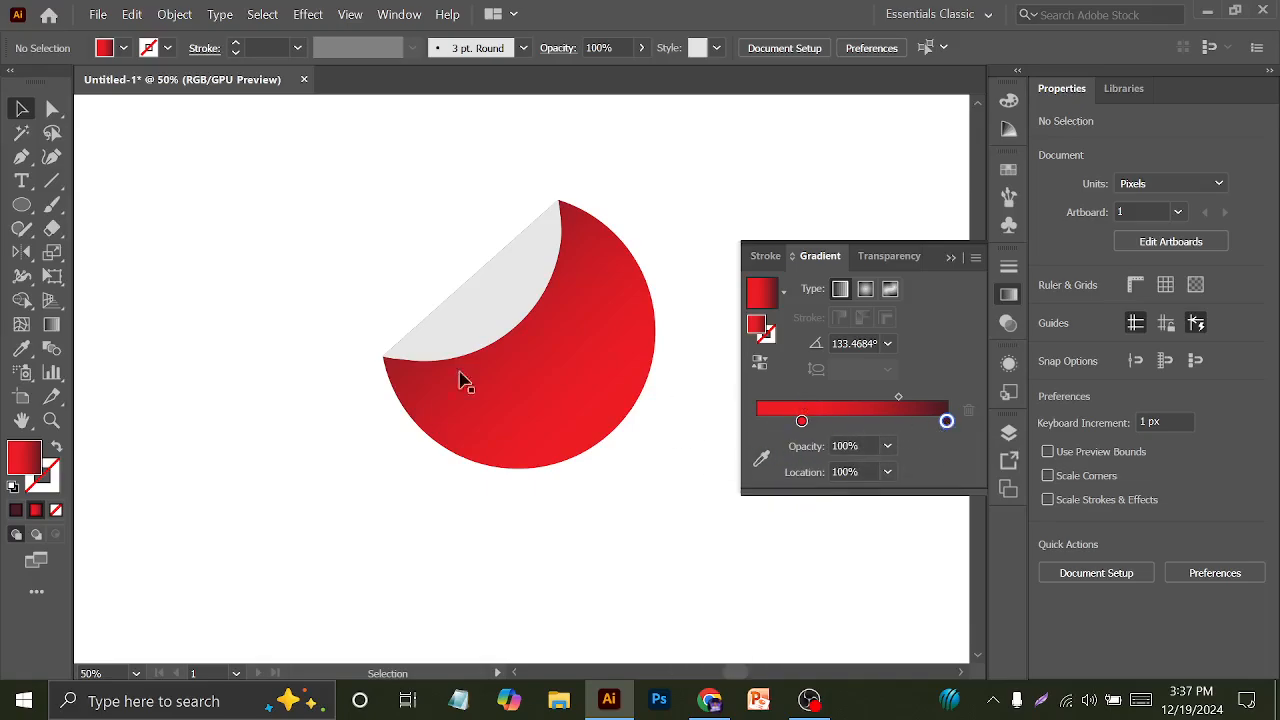
left_click(55, 331)
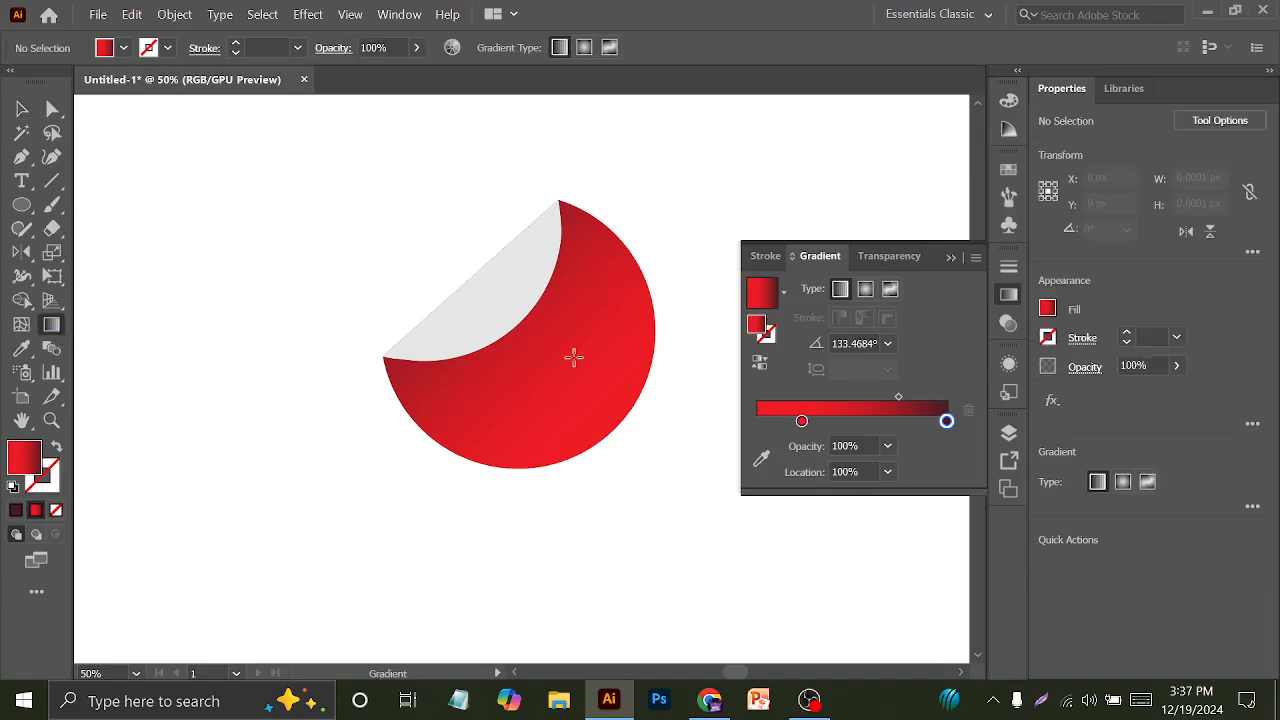
key("v")
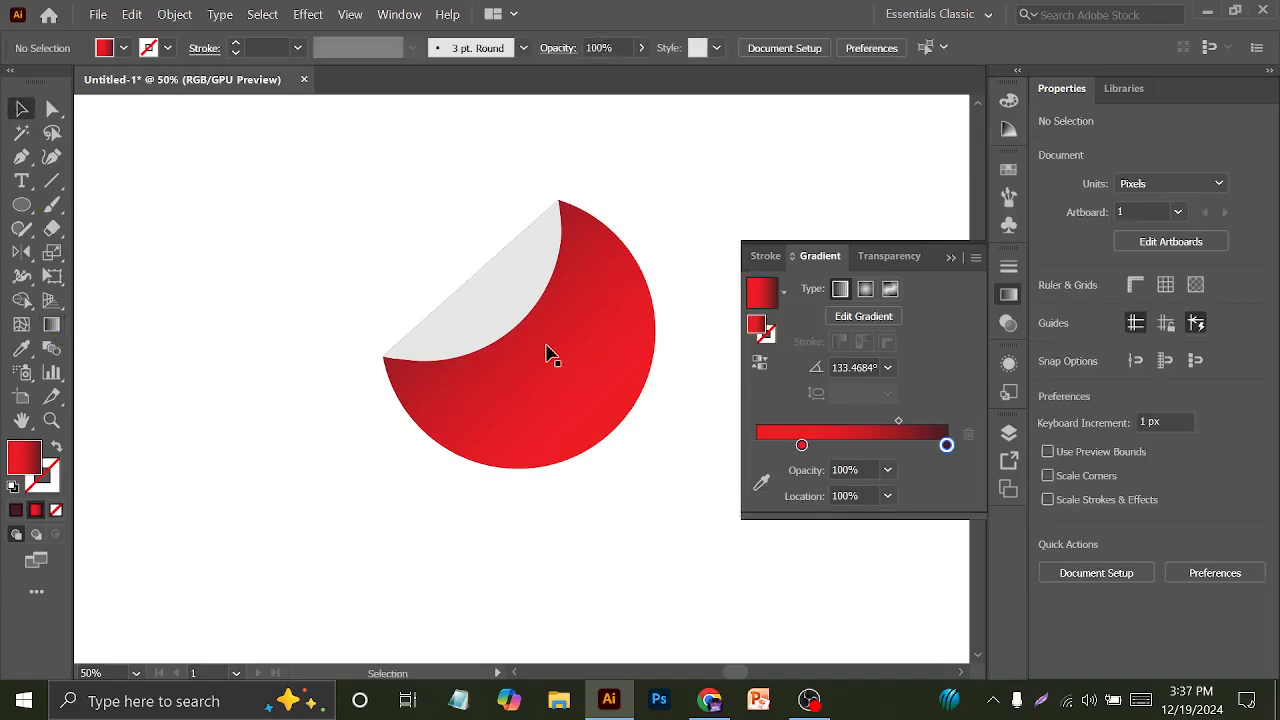
Darken the red face's dark gradient stop to a red value of 44 and deselect the shape
left_click(549, 351)
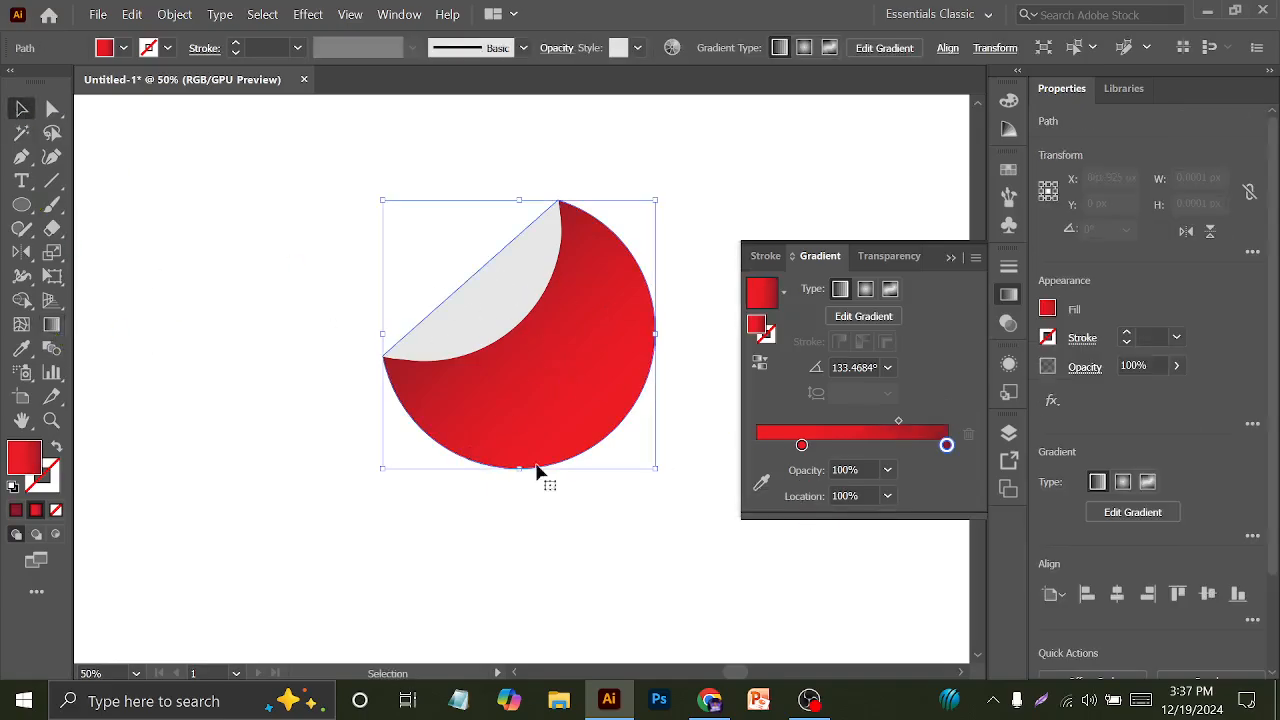
double_click(946, 445)
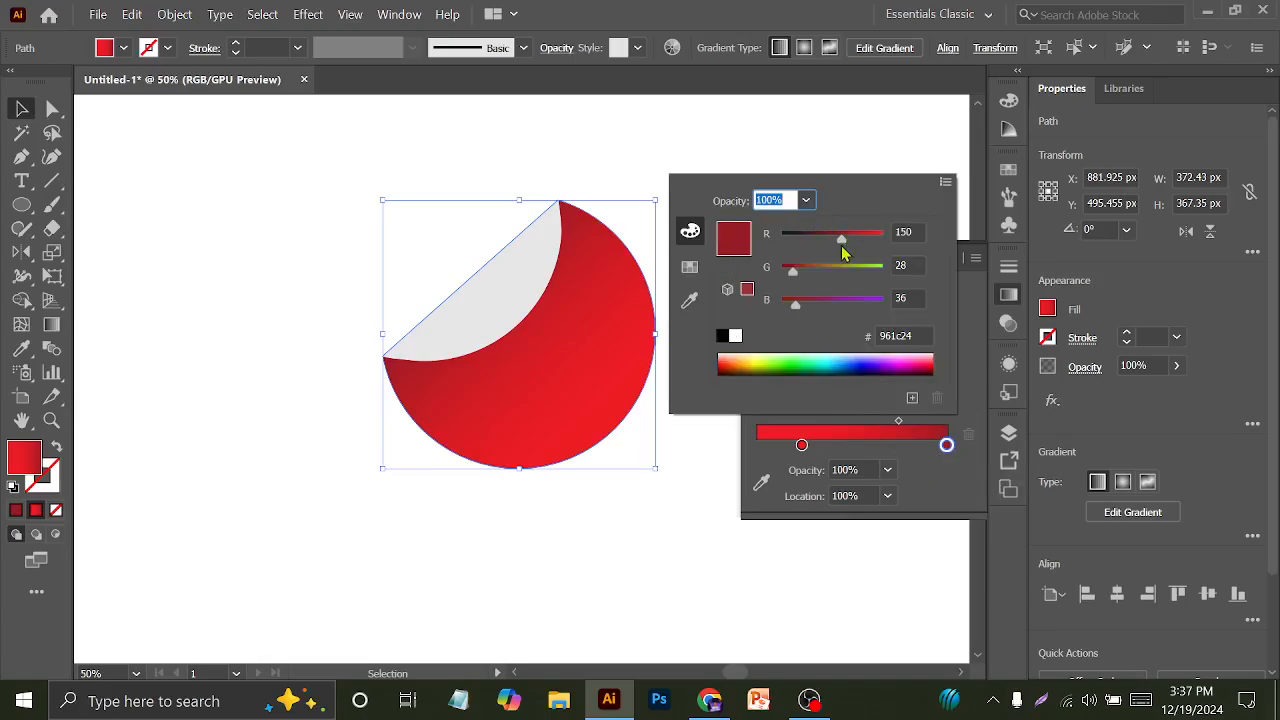
left_click_drag(841, 243, 799, 240)
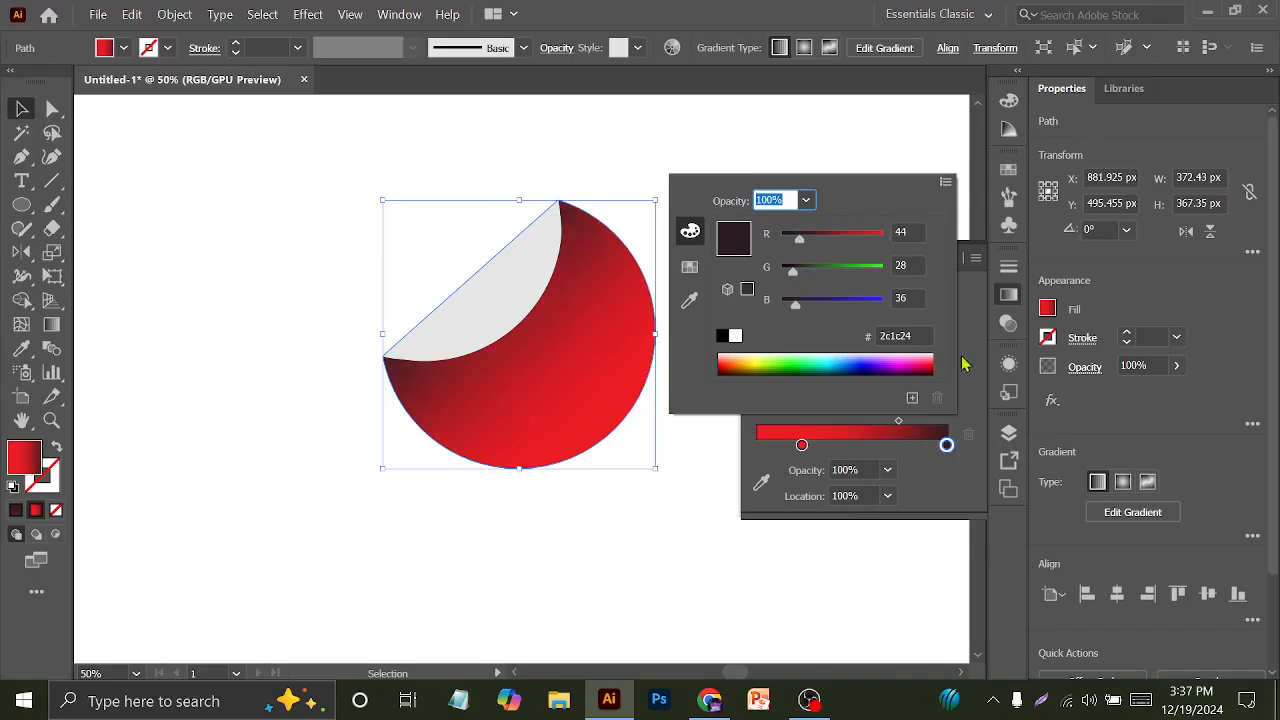
left_click(614, 178)
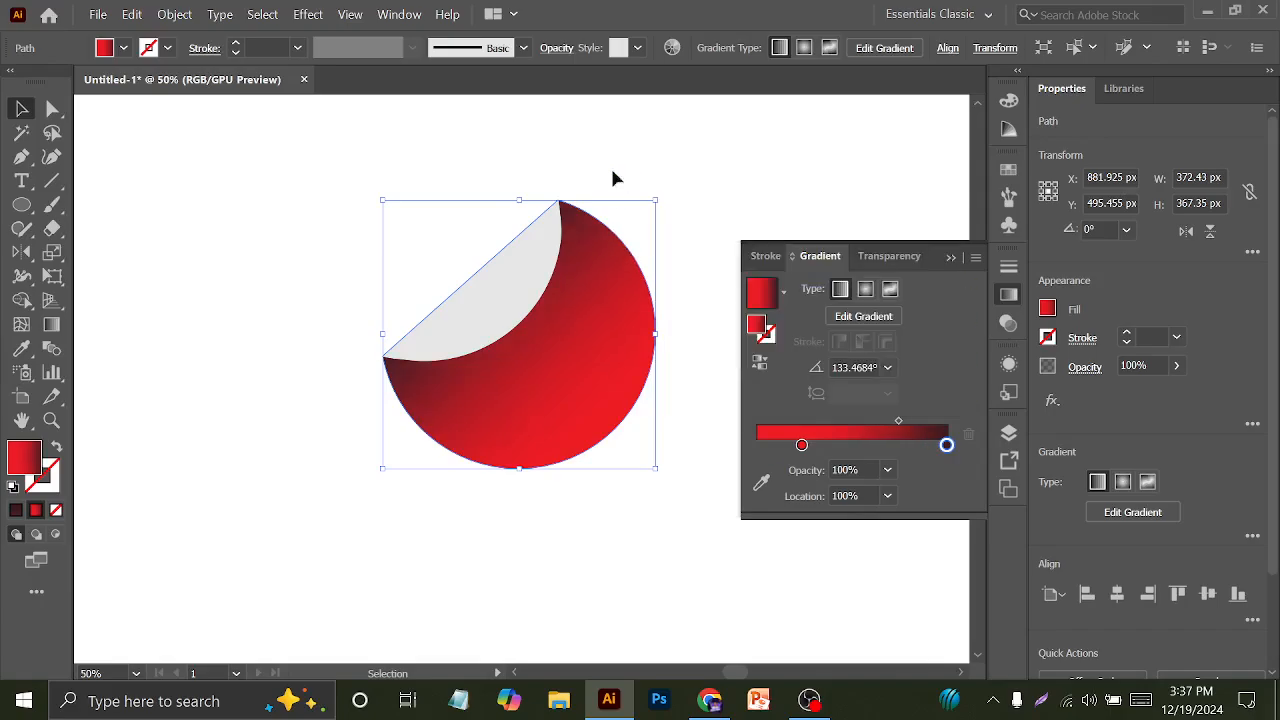
left_click(181, 142)
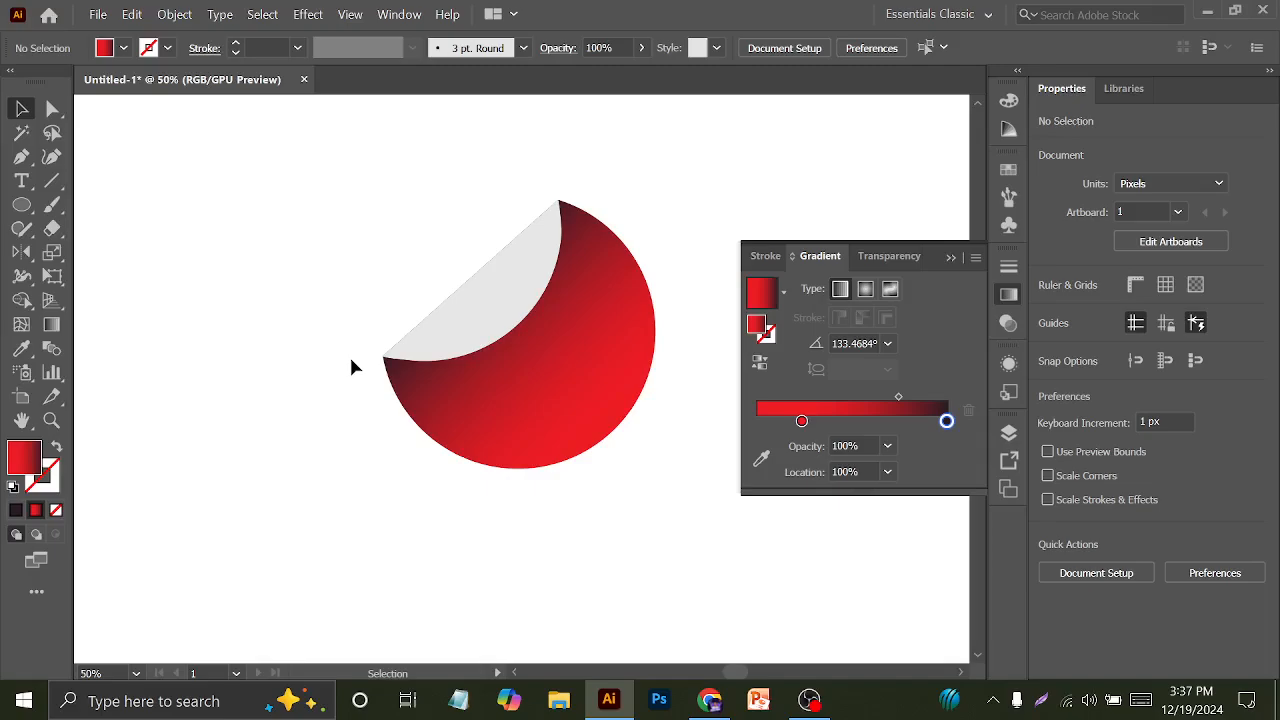
Hide the gradient settings and leave the folded gray corner deselected
left_click(509, 285)
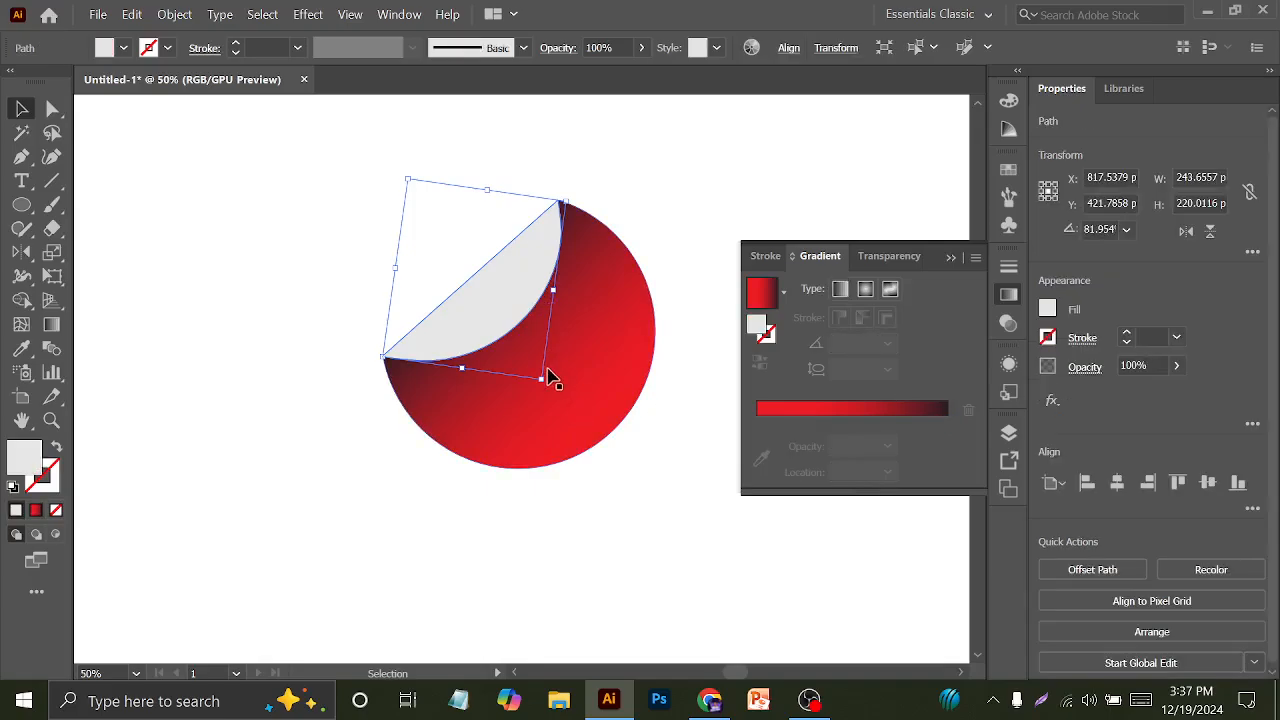
scroll(546, 379, "up", 1)
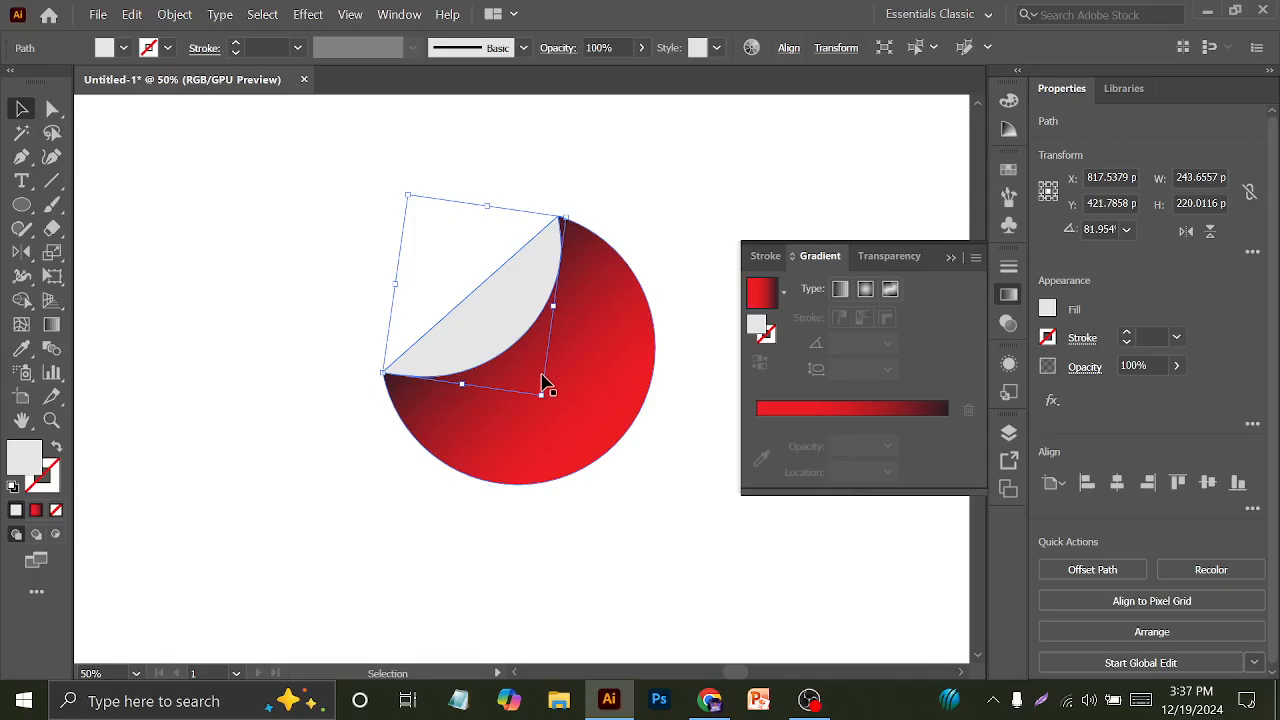
left_click(955, 258)
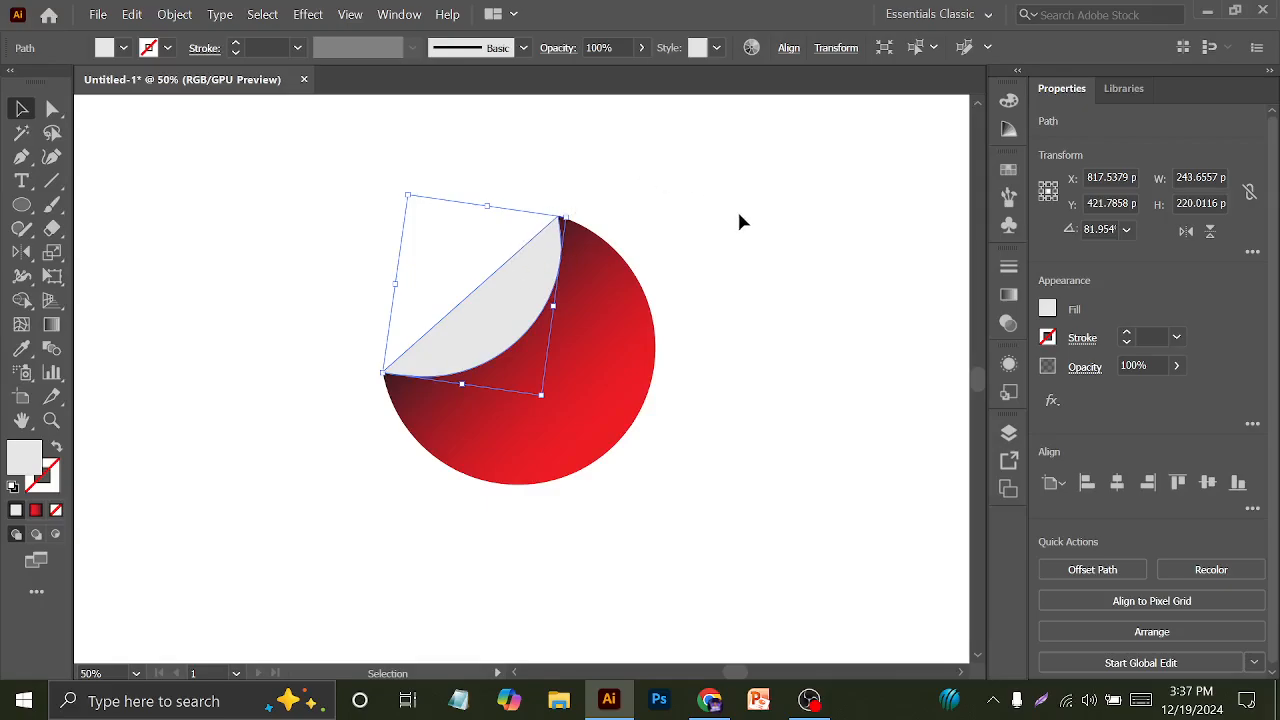
left_click(677, 200)
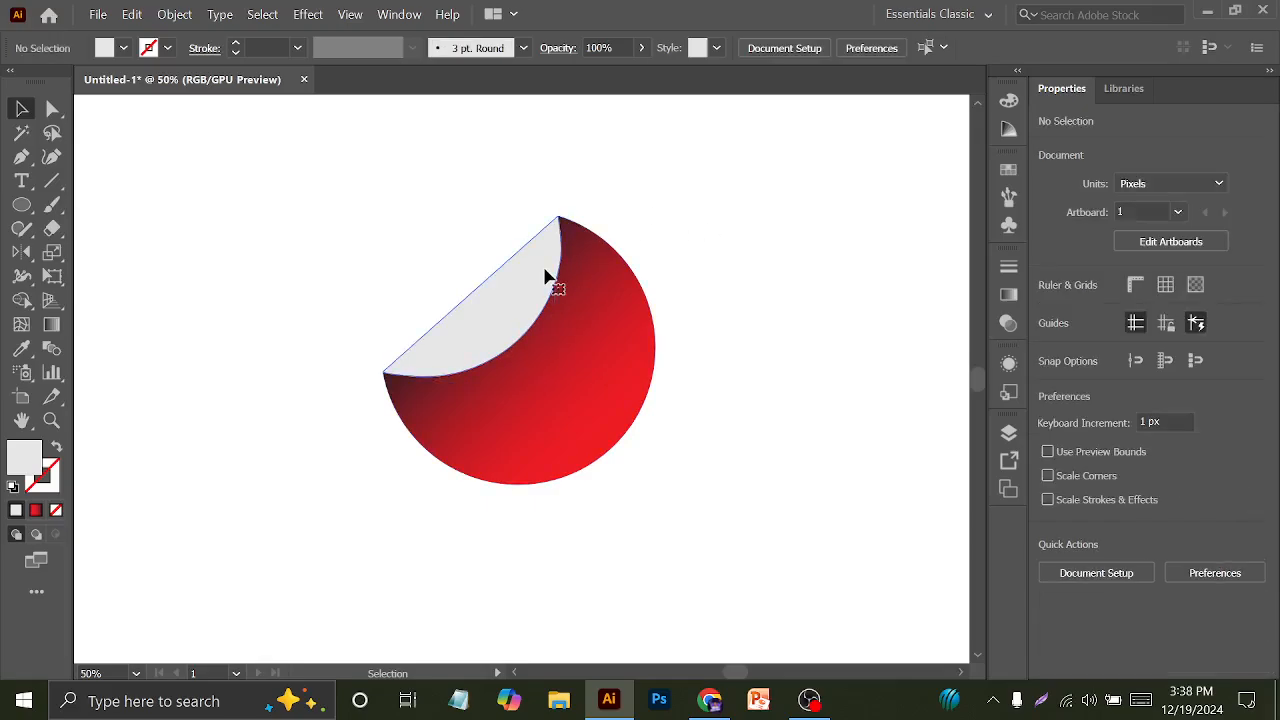
left_click(548, 277)
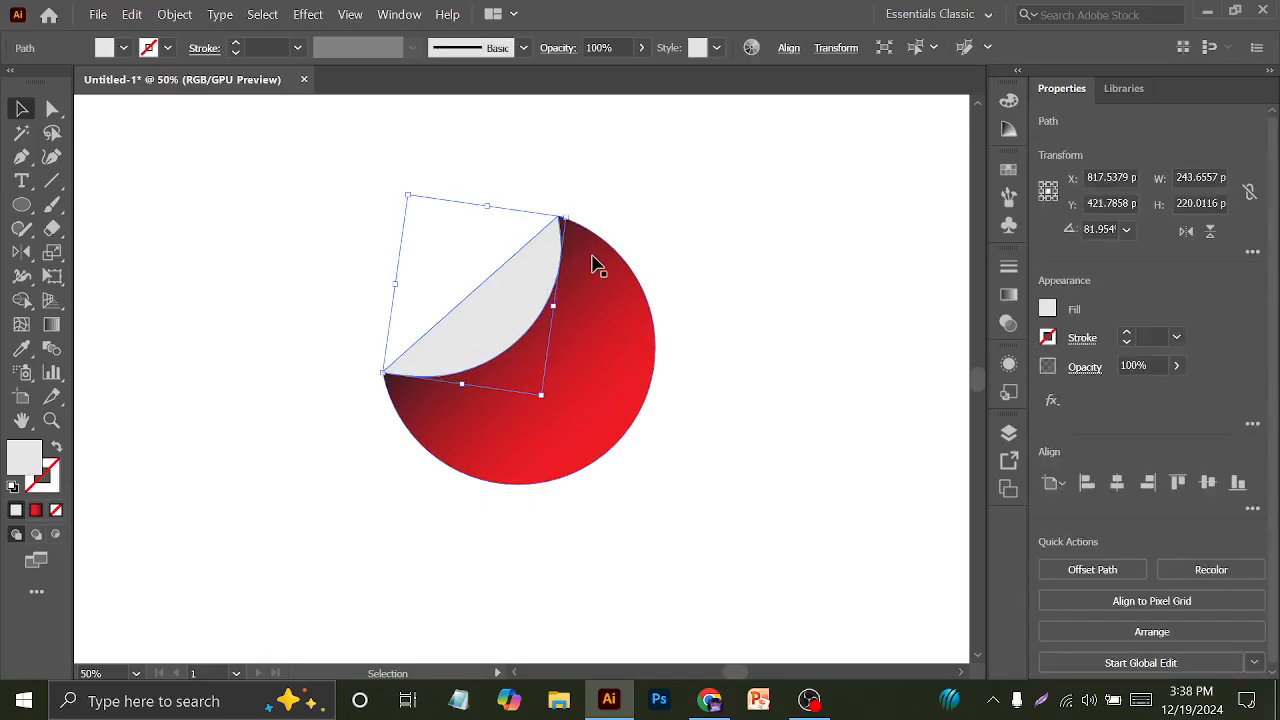
left_click(664, 214)
left_click_drag(476, 198, 657, 473)
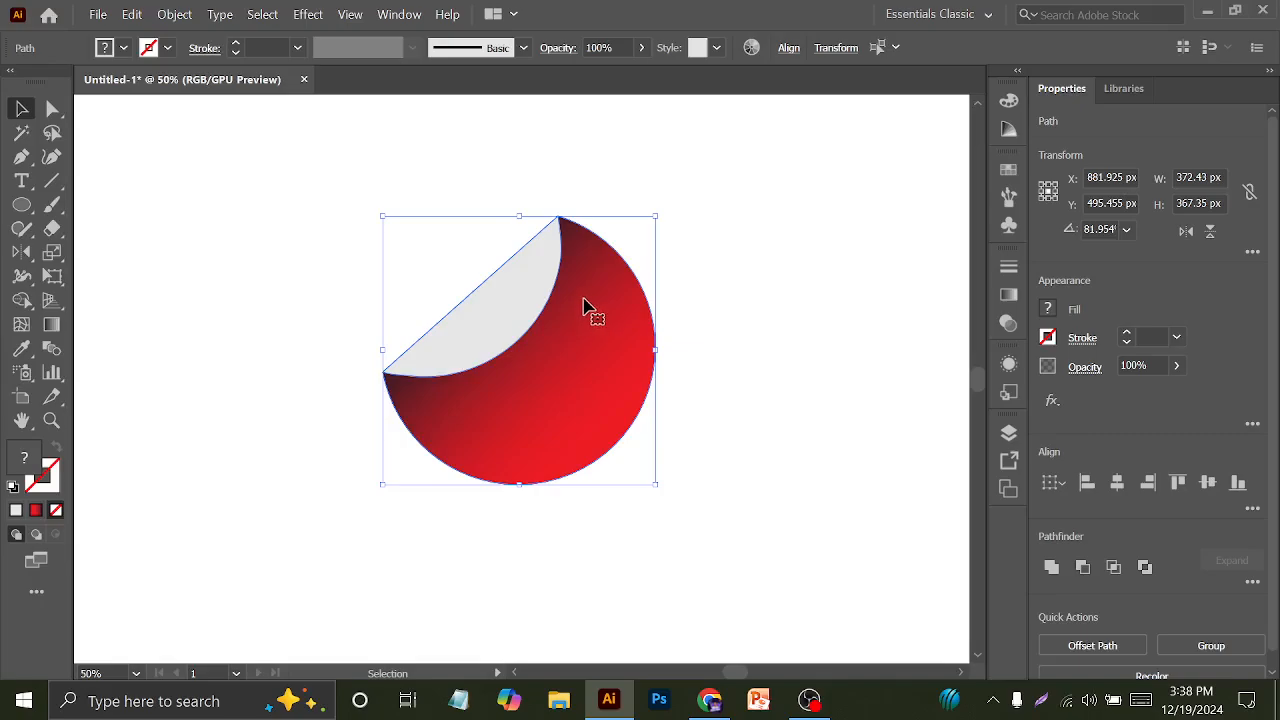
left_click(685, 262)
left_click(596, 381)
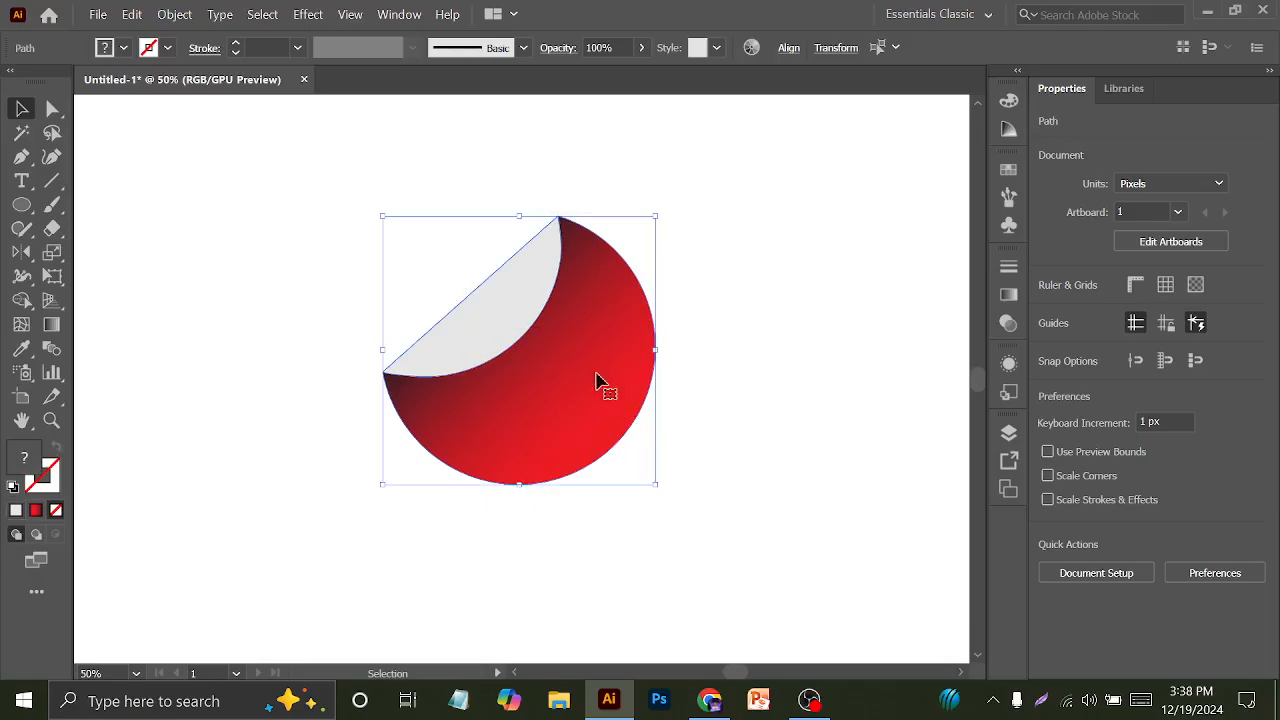
Scale both sticker parts down to about 204 × 201 px and move them to the artboard's upper-left corner
key("ctrl+minus")
left_click(520, 237)
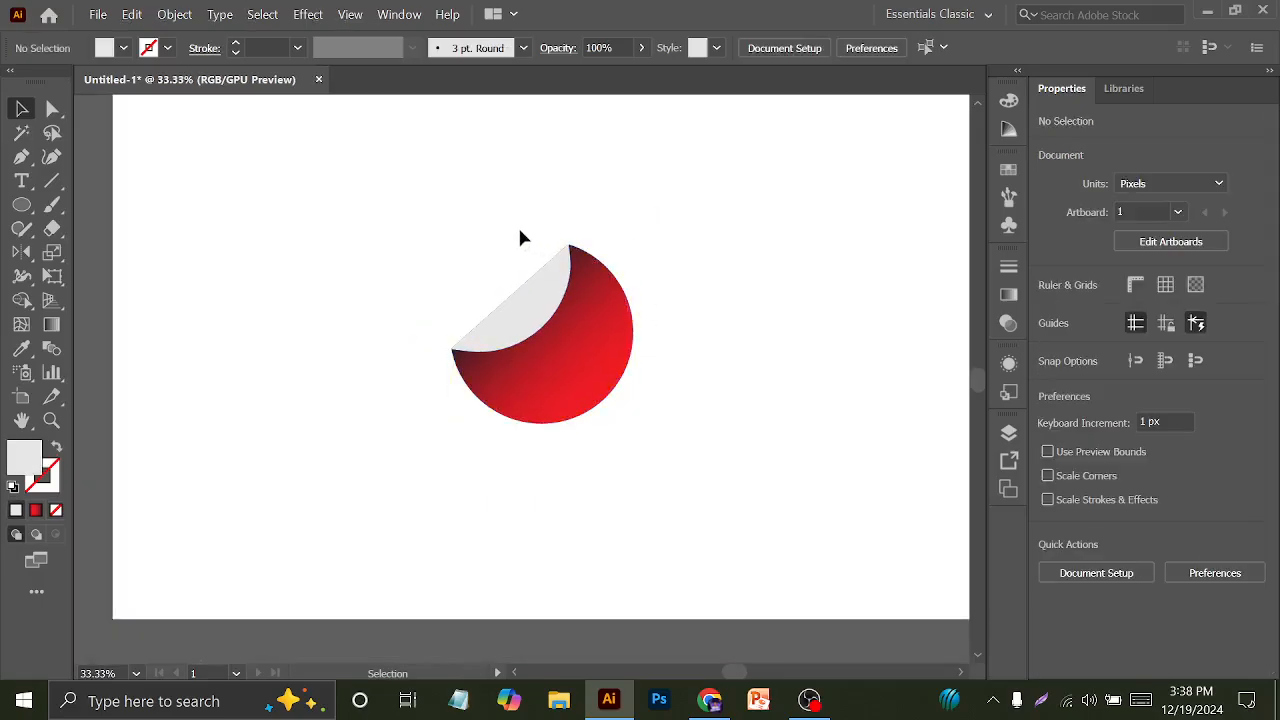
left_click_drag(520, 237, 646, 432)
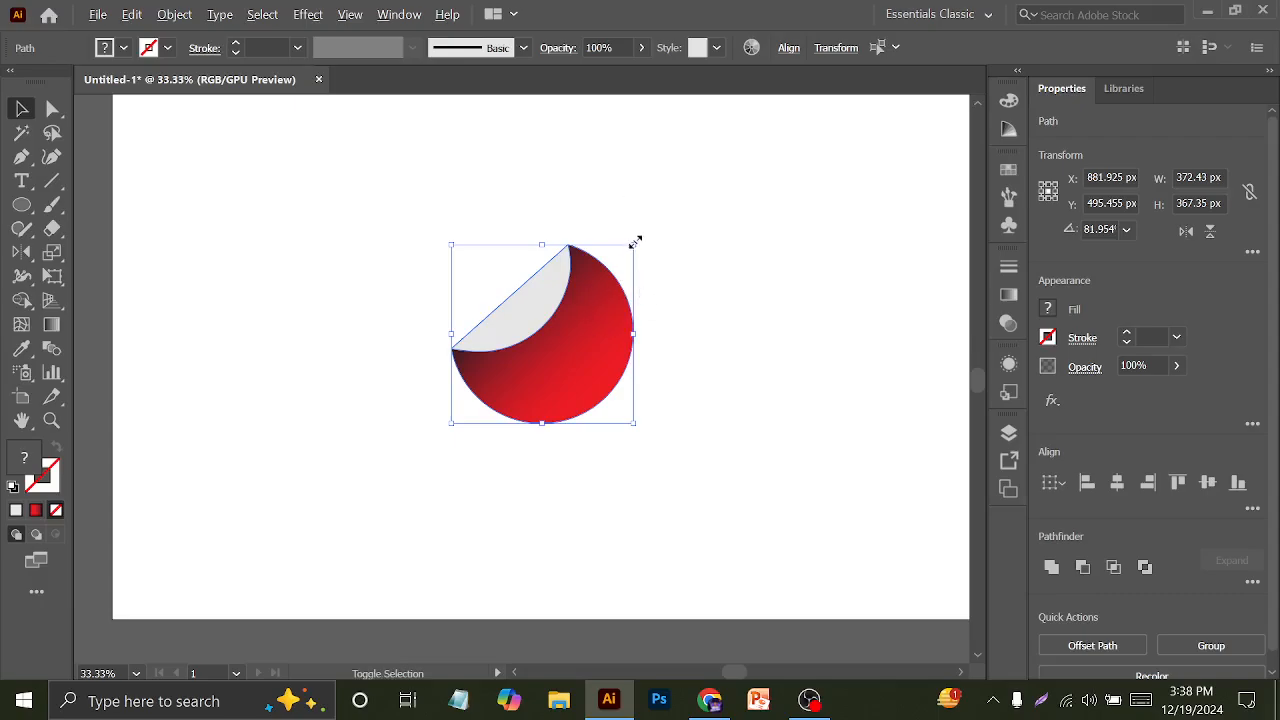
left_click_drag(634, 245, 594, 284)
left_click_drag(557, 344, 142, 160)
key("space")
left_click_drag(295, 247, 280, 289)
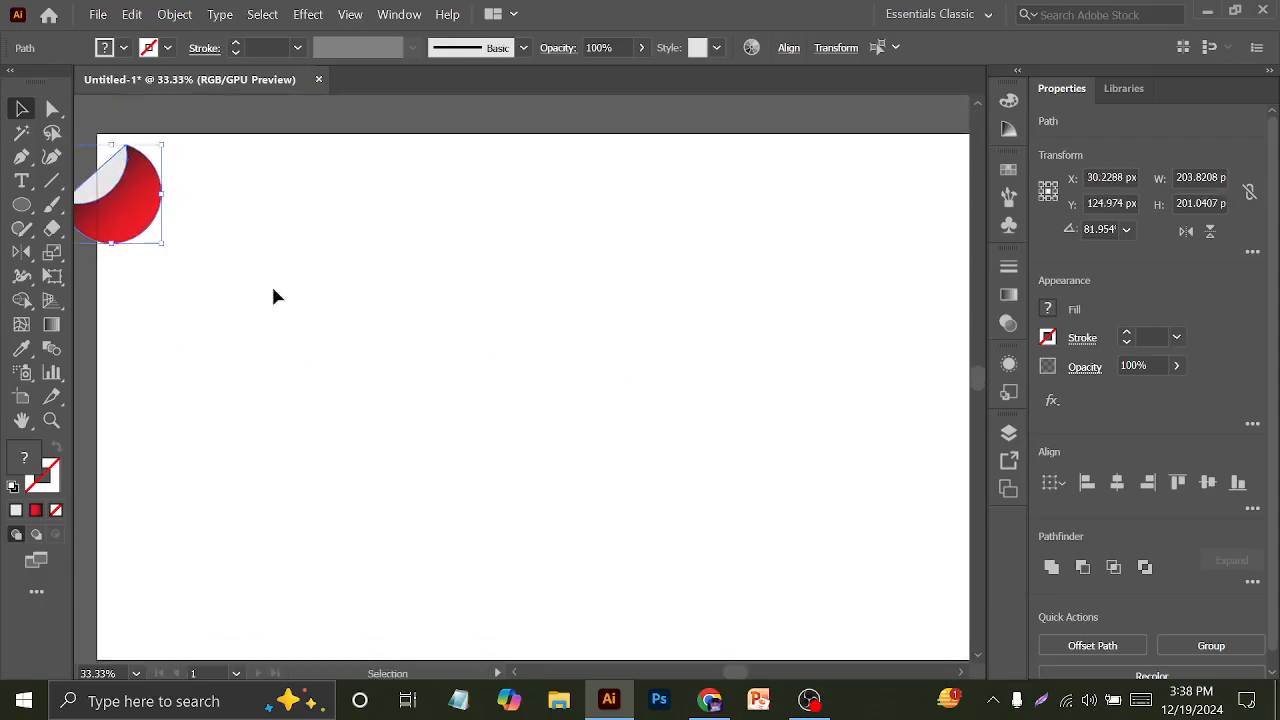
Deselect the sticker, activate the Paintbrush tool and set the stroke colour to the red swatch
left_click(43, 208)
key("ctrl+shift+a")
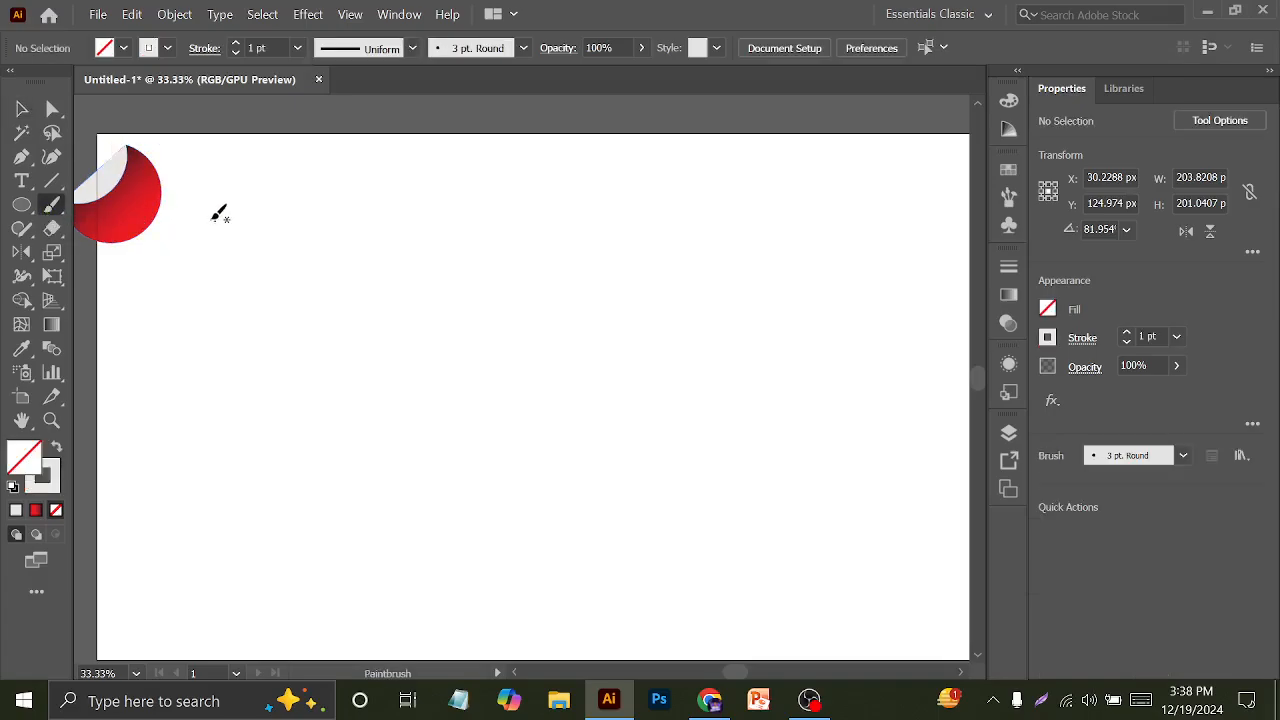
key("v")
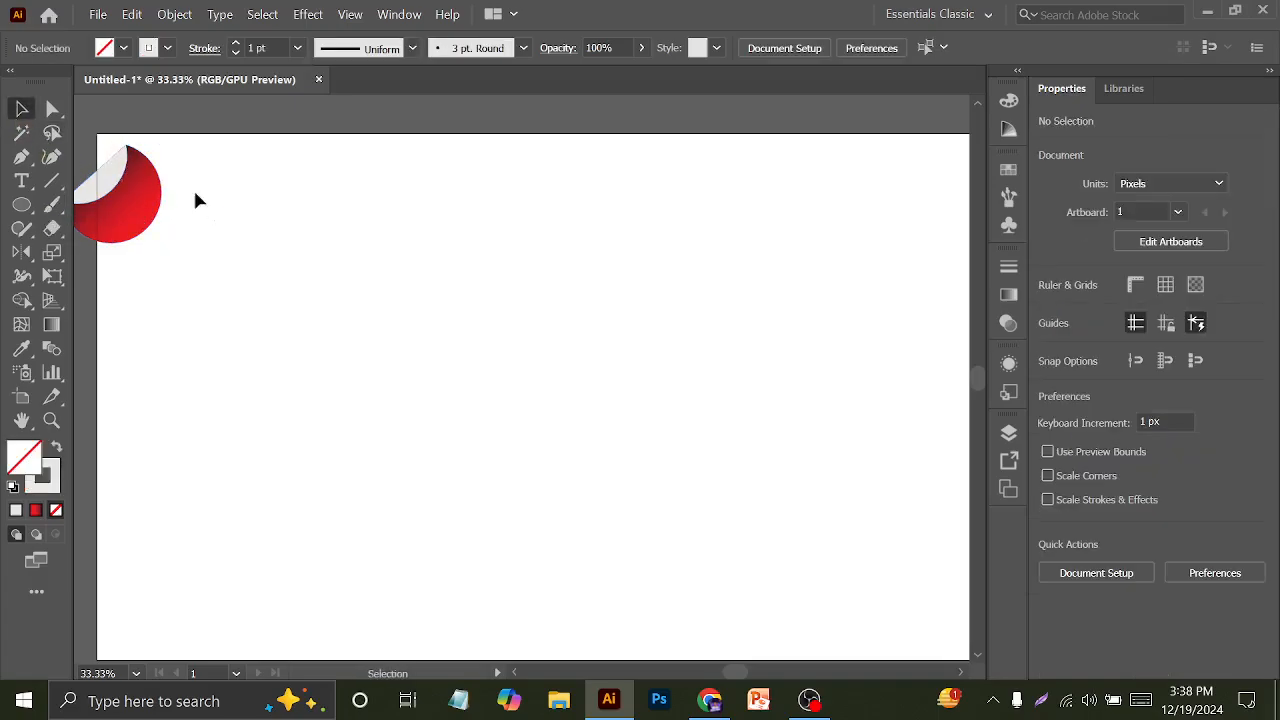
left_click(53, 206)
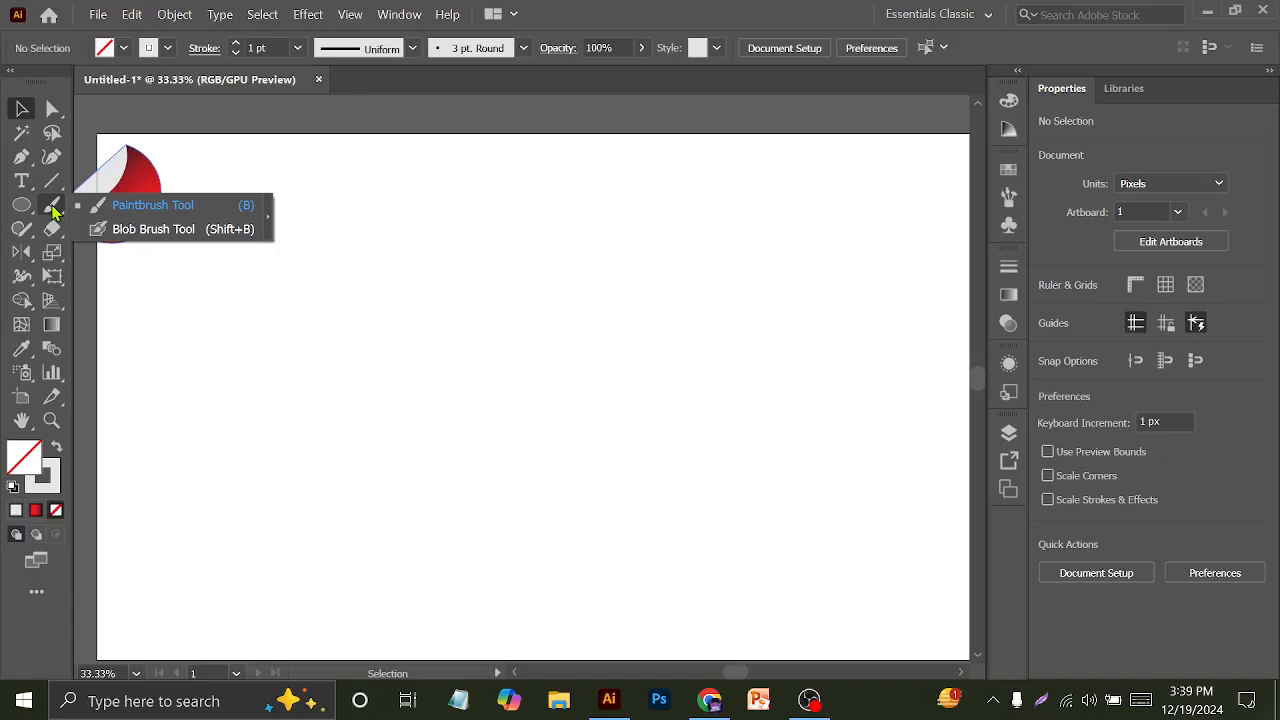
left_click(135, 205)
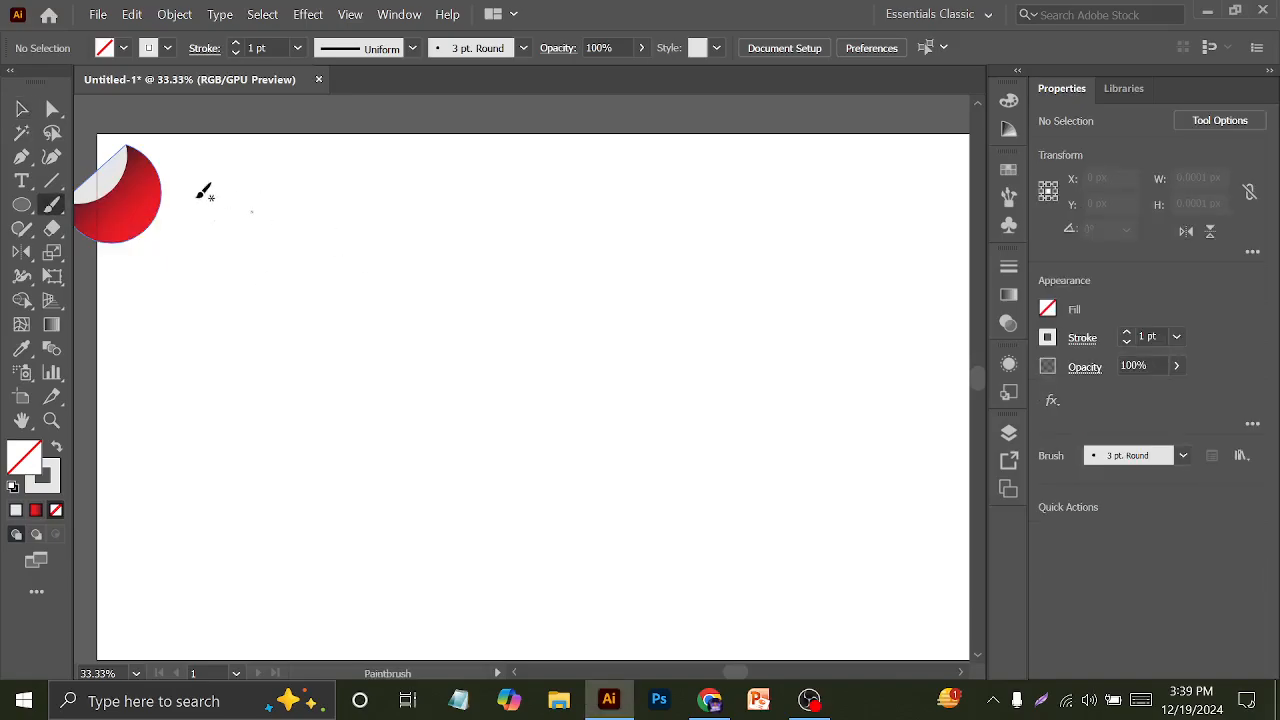
left_click(167, 48)
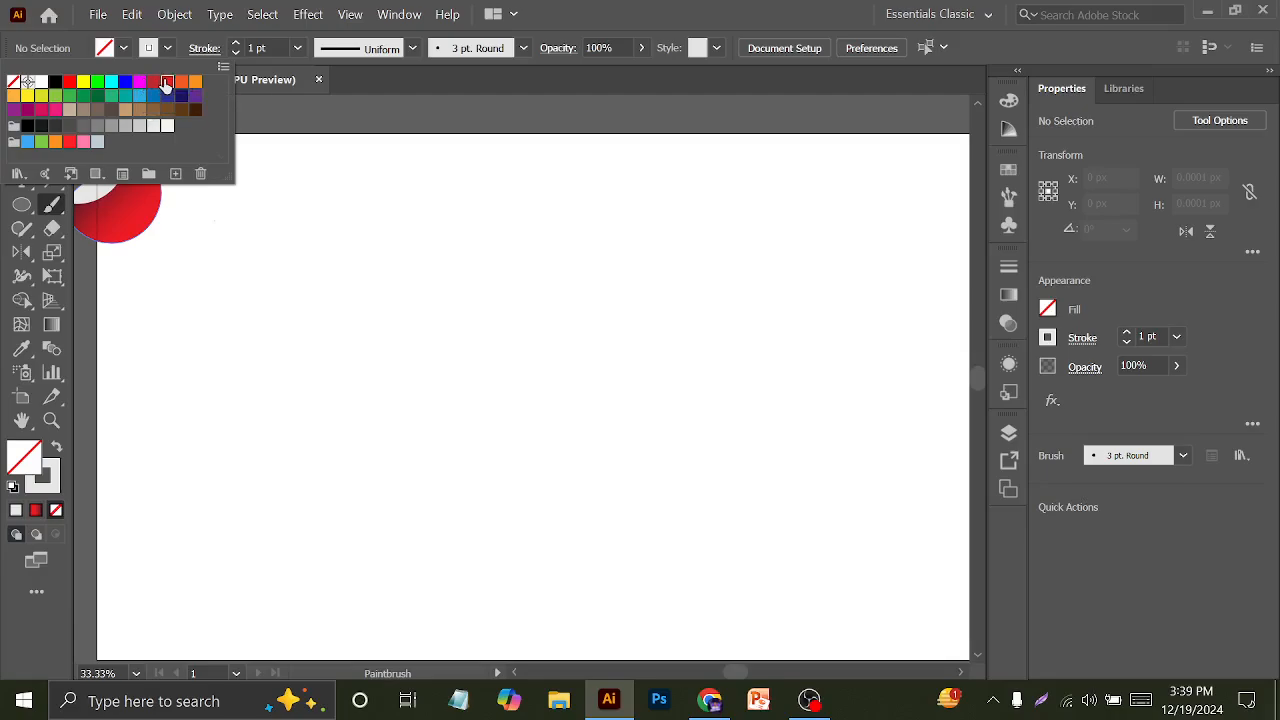
left_click(167, 81)
left_click(357, 300)
Paint a freehand red curve with two loops, about 983 × 612 px, across the artboard with the Paintbrush
mouse_move(203, 284)
left_mouse_down()
mouse_move(556, 404)
mouse_move(581, 267)
mouse_move(387, 432)
mouse_move(603, 465)
mouse_move(748, 412)
left_mouse_up()
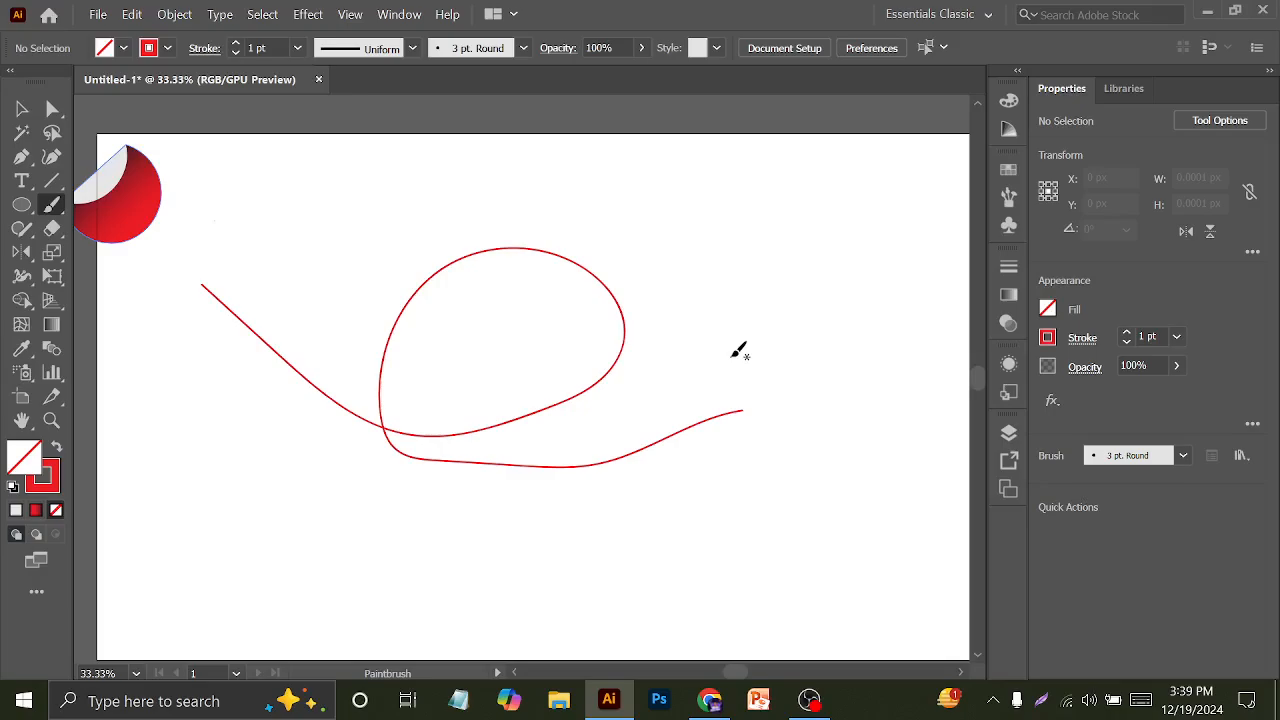
key("ctrl+z")
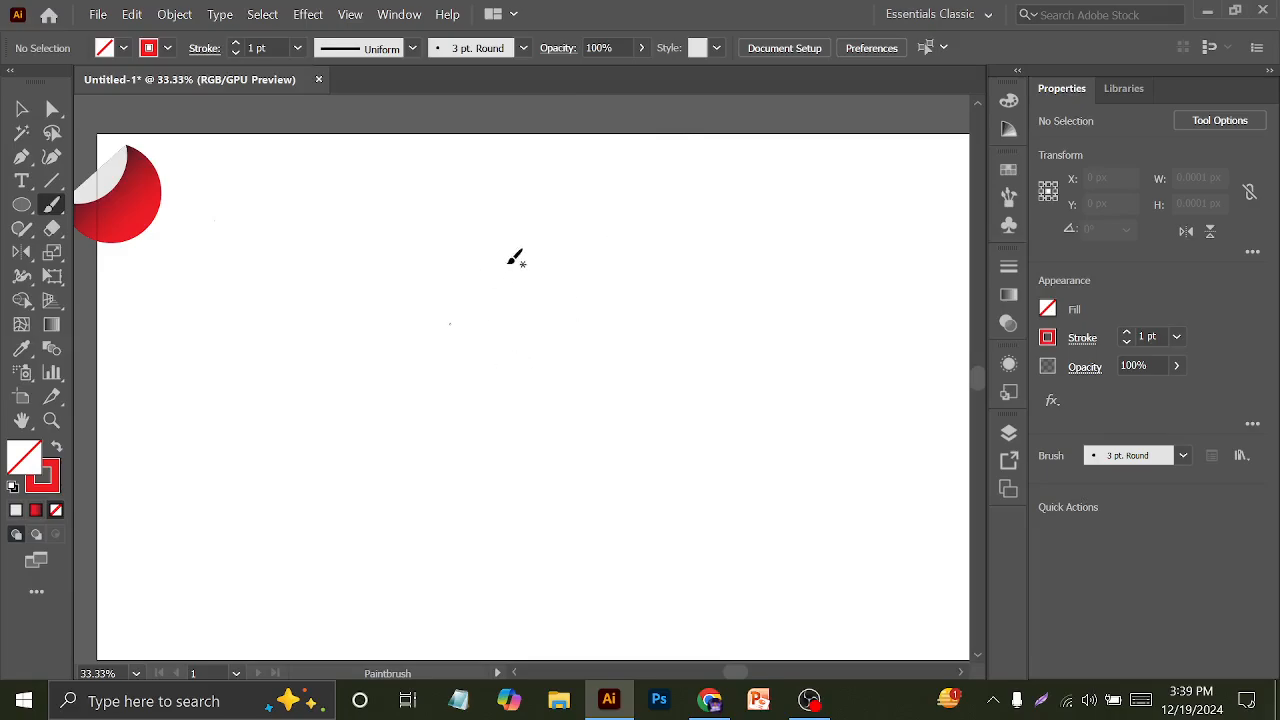
mouse_move(489, 246)
left_mouse_down()
mouse_move(418, 272)
mouse_move(622, 352)
mouse_move(412, 400)
mouse_move(682, 519)
left_mouse_up()
mouse_move(724, 469)
left_mouse_down()
mouse_move(722, 338)
mouse_move(651, 496)
mouse_move(843, 450)
mouse_move(876, 385)
left_mouse_up()
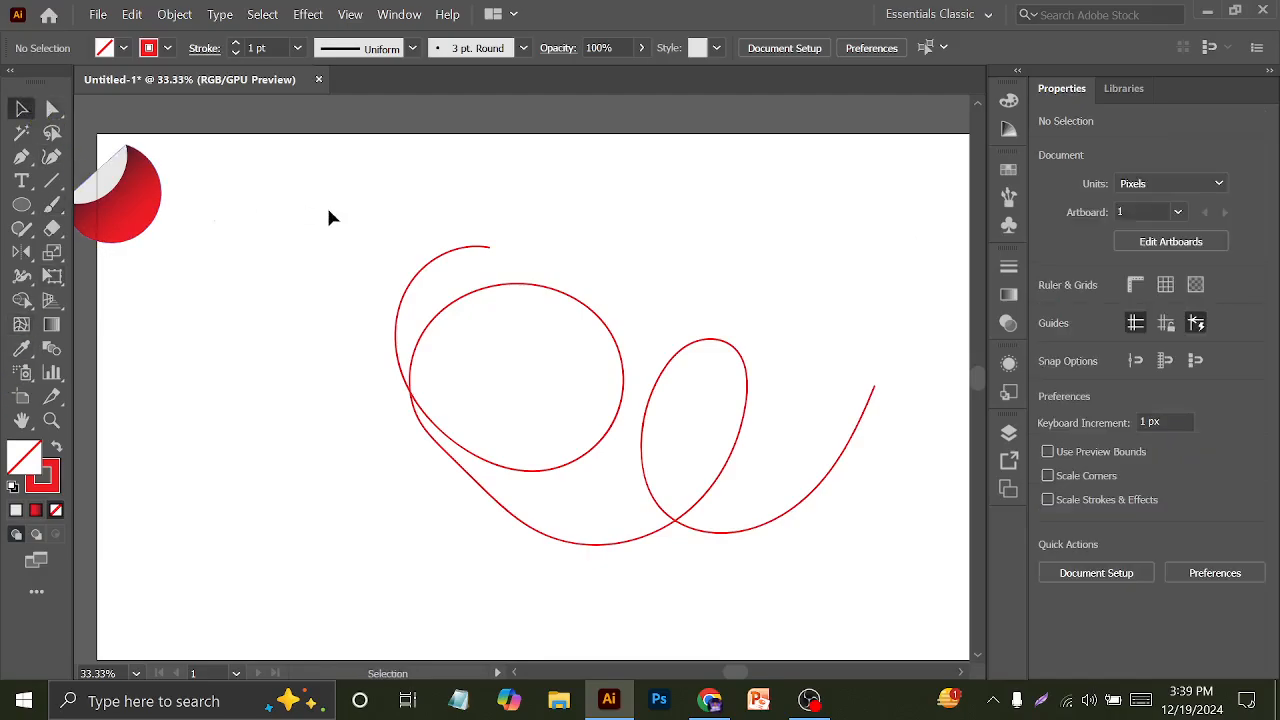
Move the looping curve over the artboard's left edge, below the sticker, and deselect it
left_click_drag(52, 204, 150, 212)
left_click(21, 108)
left_click_drag(280, 211, 556, 453)
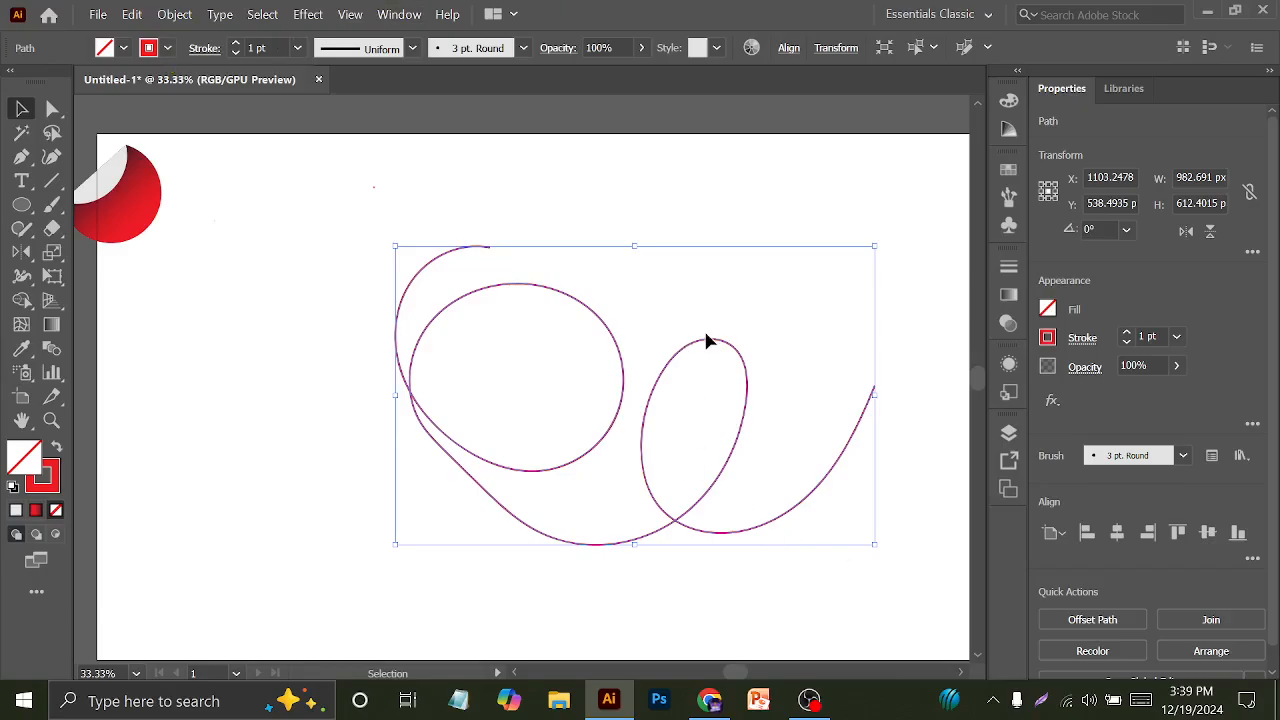
left_click(682, 348)
left_click_drag(715, 345, 377, 371)
left_click(503, 363)
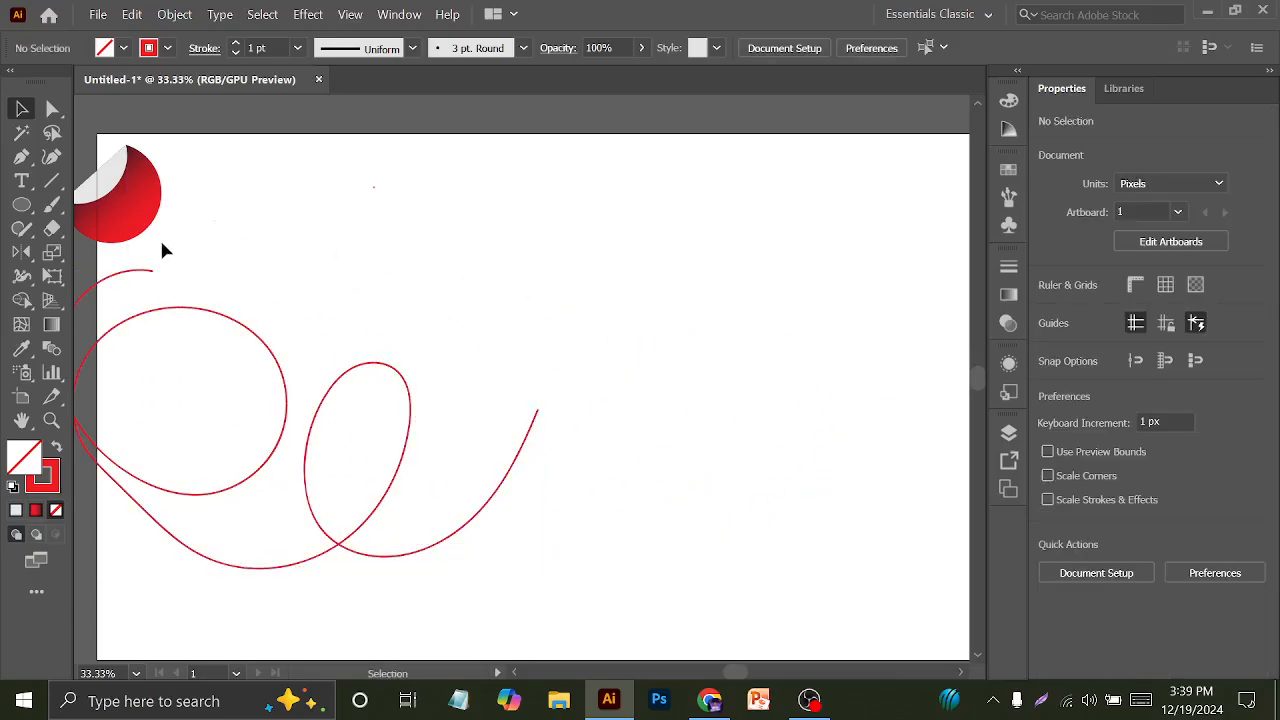
Paint a thick closed red ring, about 349 × 389 px, beside the curve with an enlarged Blob Brush
left_click_drag(52, 205, 118, 231)
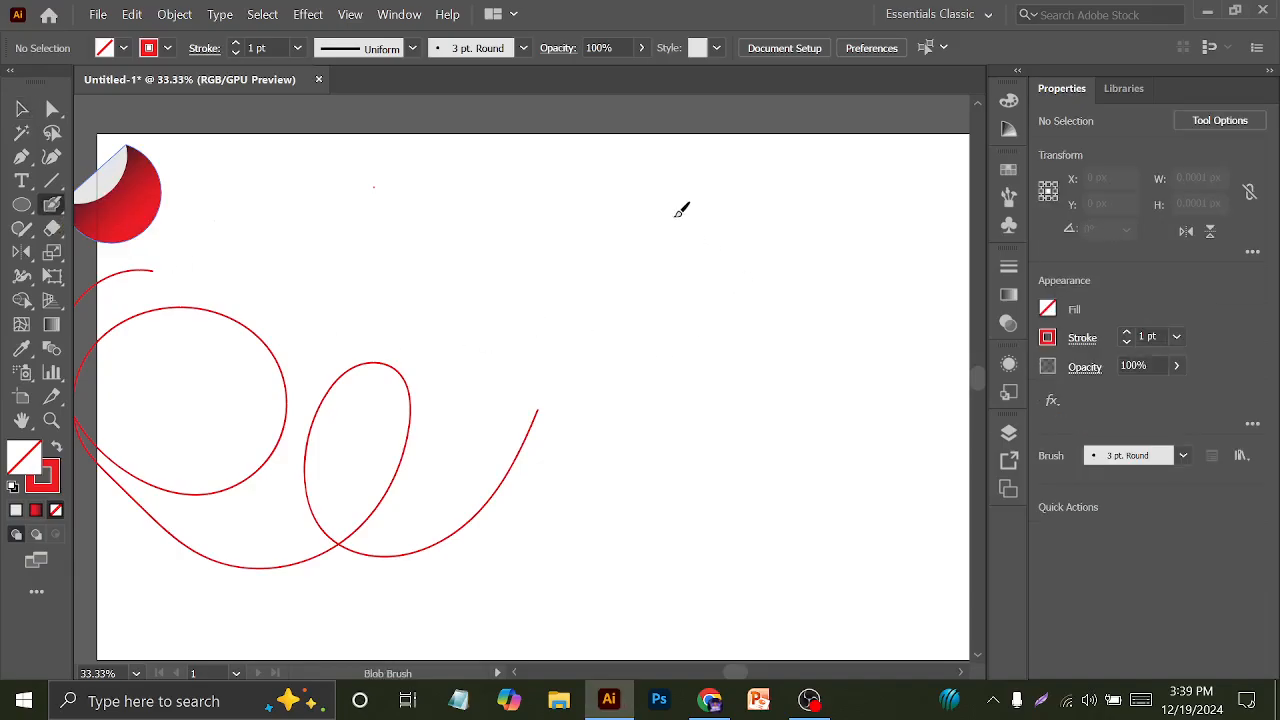
mouse_move(709, 205)
left_mouse_down()
mouse_move(647, 211)
mouse_move(637, 312)
mouse_move(755, 308)
mouse_move(737, 195)
mouse_move(652, 206)
mouse_move(619, 232)
left_mouse_up()
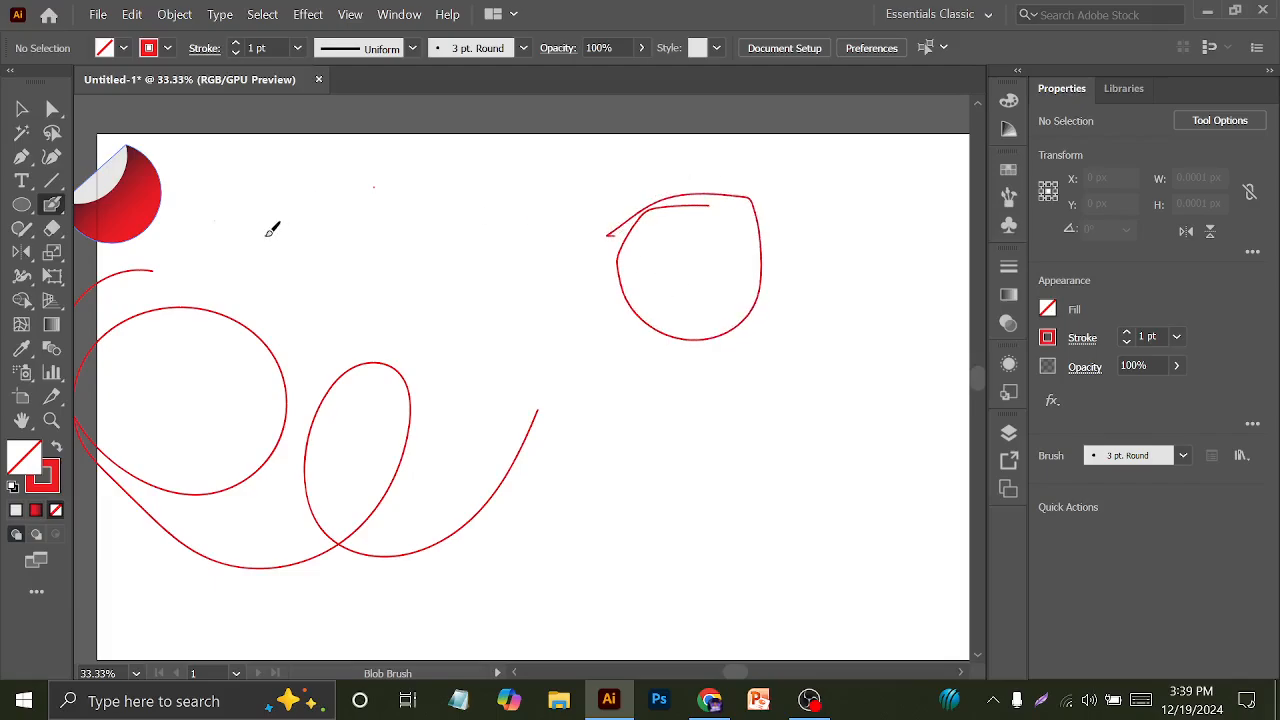
key("ctrl+z")
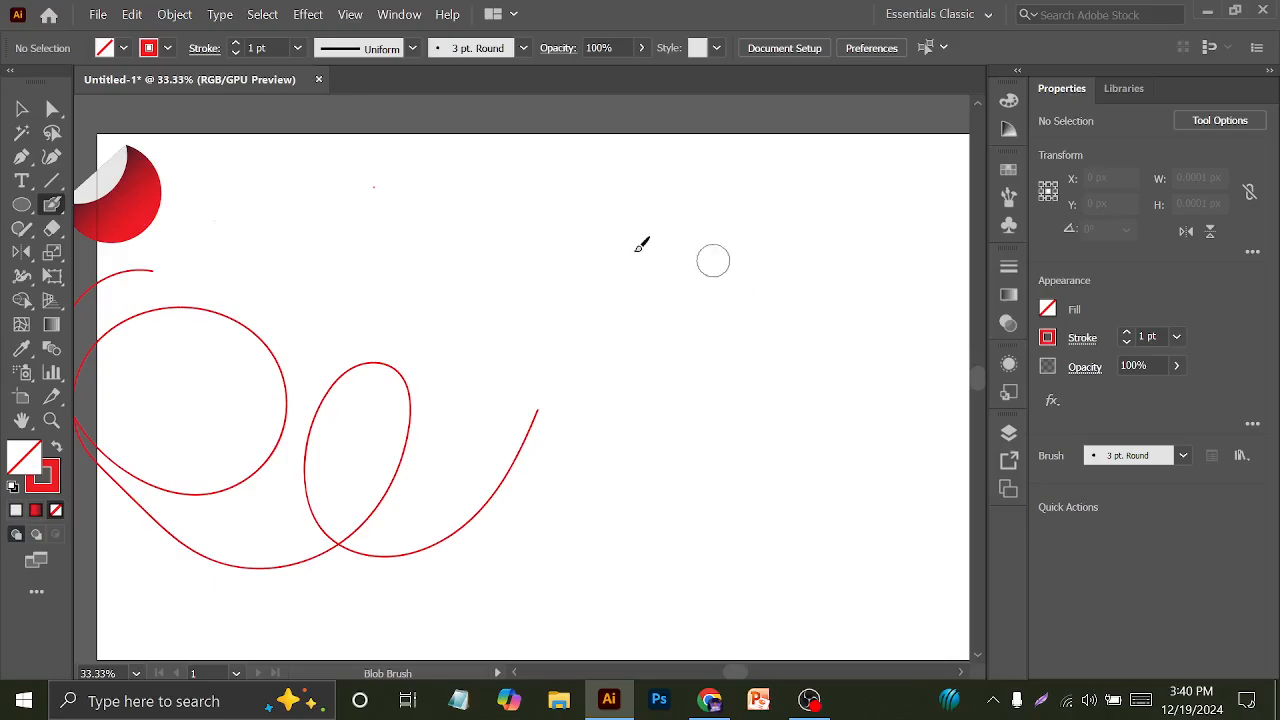
mouse_move(695, 205)
left_mouse_down()
mouse_move(628, 226)
mouse_move(749, 206)
mouse_move(626, 209)
mouse_move(726, 323)
mouse_move(768, 298)
left_mouse_up()
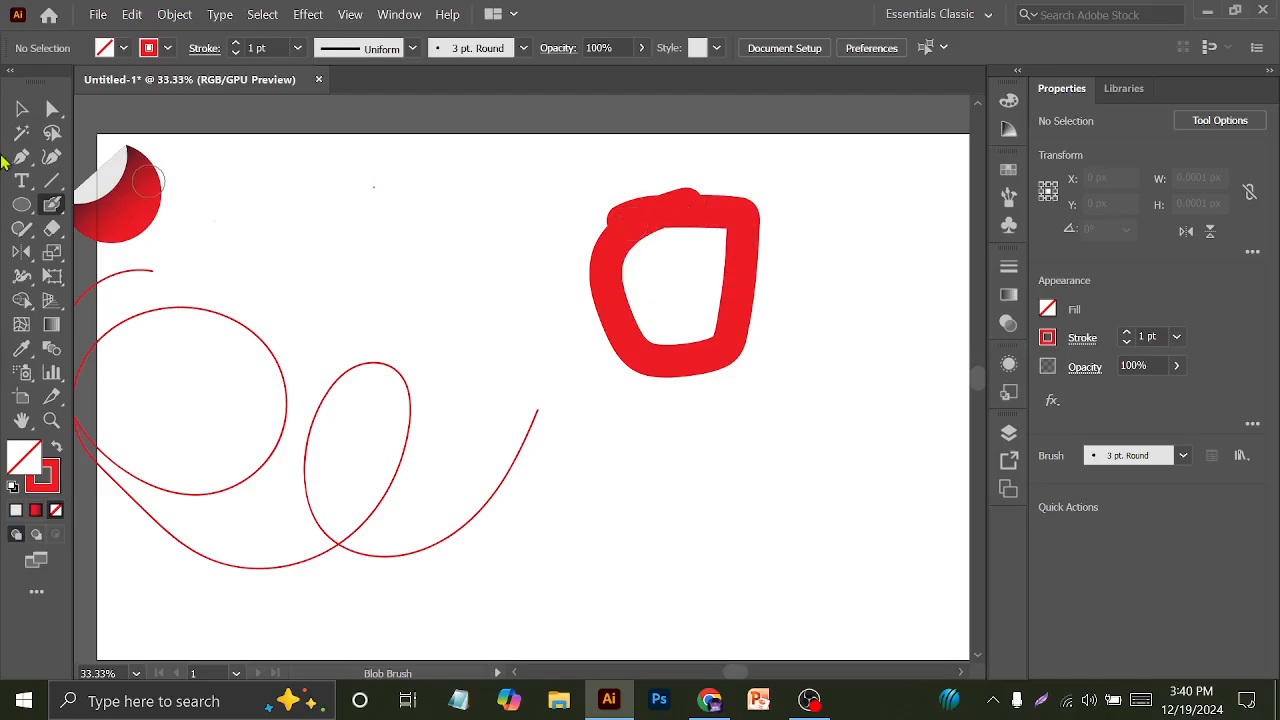
Compare the fill and stroke of the thick ring and the looping curve, and delete the ring
key("v")
left_click(736, 318)
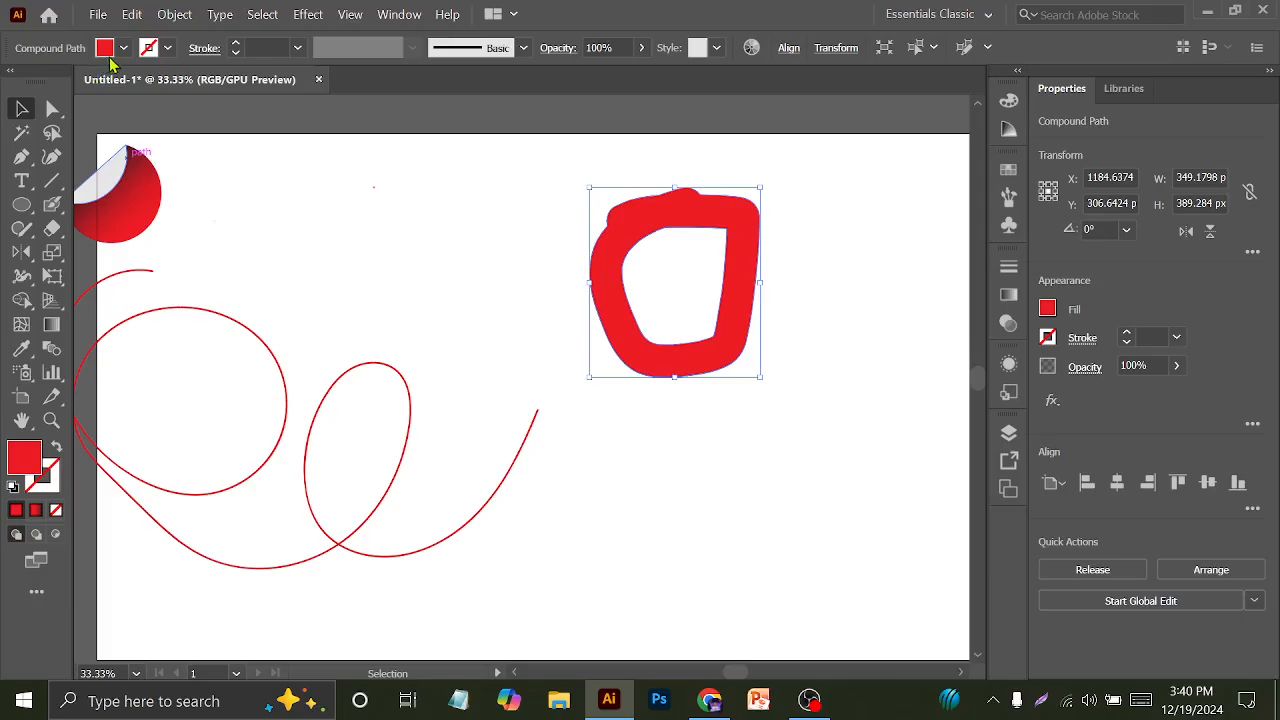
left_click_drag(284, 270, 332, 444)
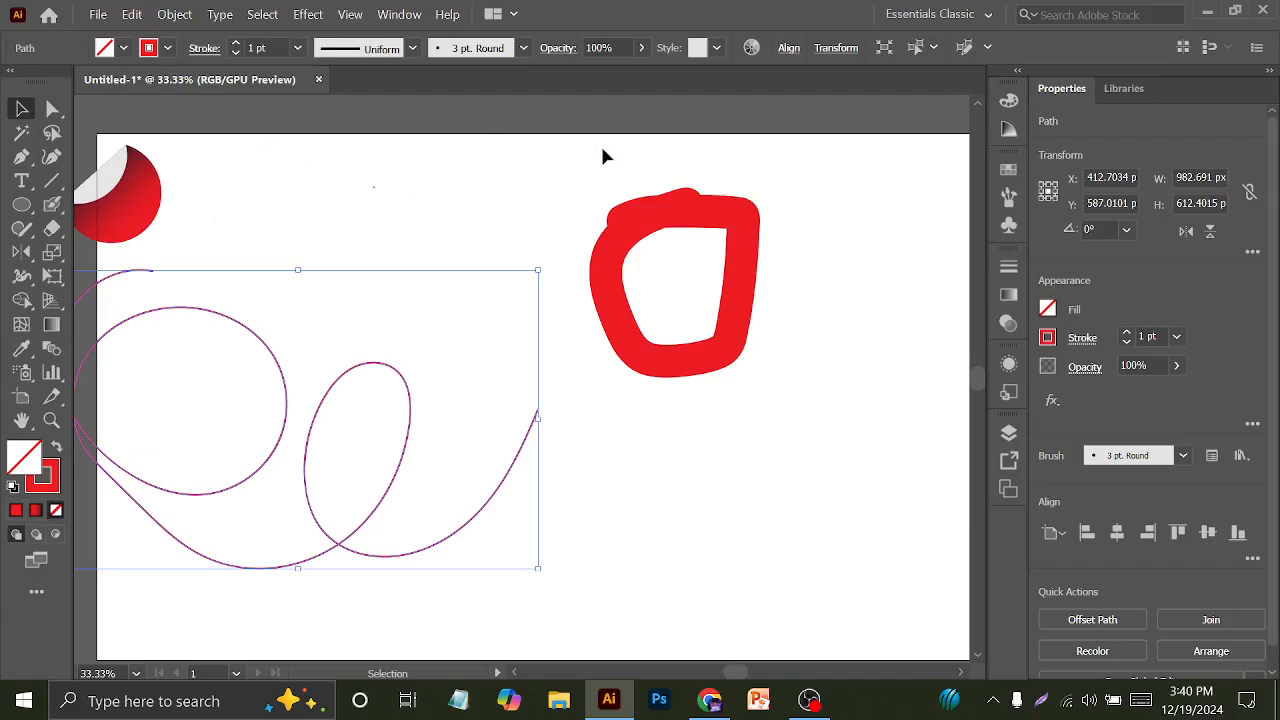
left_click(712, 322)
key("Delete")
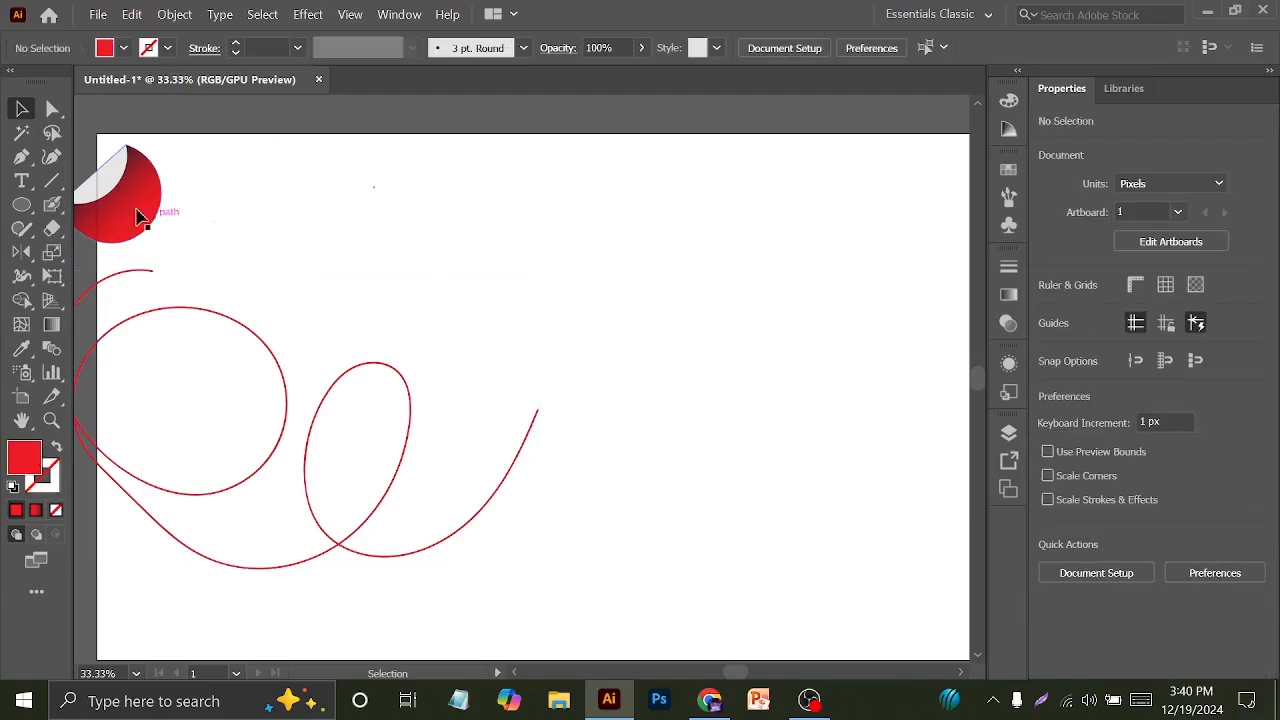
Paint a thinner red ring about 305 × 302 px with the Blob Brush, check its fill, and deselect it
left_click_drag(52, 204, 166, 232)
mouse_move(818, 228)
left_mouse_down()
mouse_move(740, 213)
mouse_move(706, 315)
mouse_move(831, 286)
mouse_move(794, 200)
left_mouse_up()
key("v")
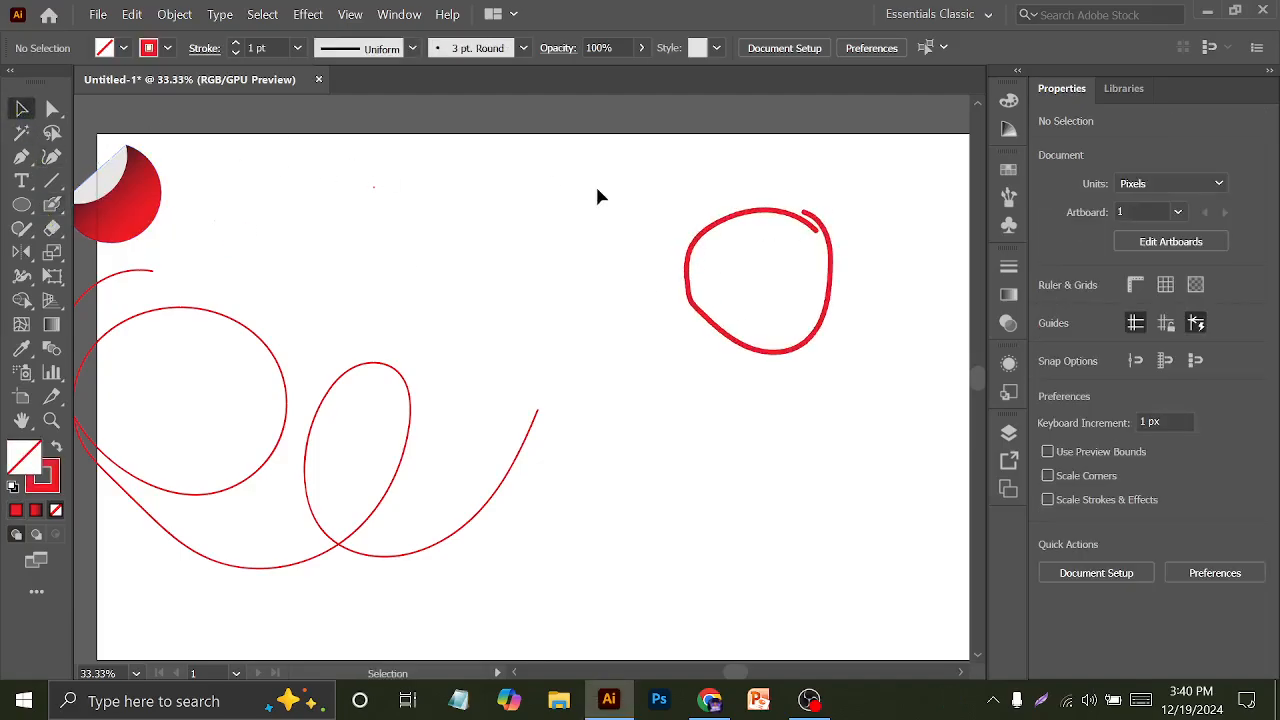
left_click_drag(590, 182, 770, 340)
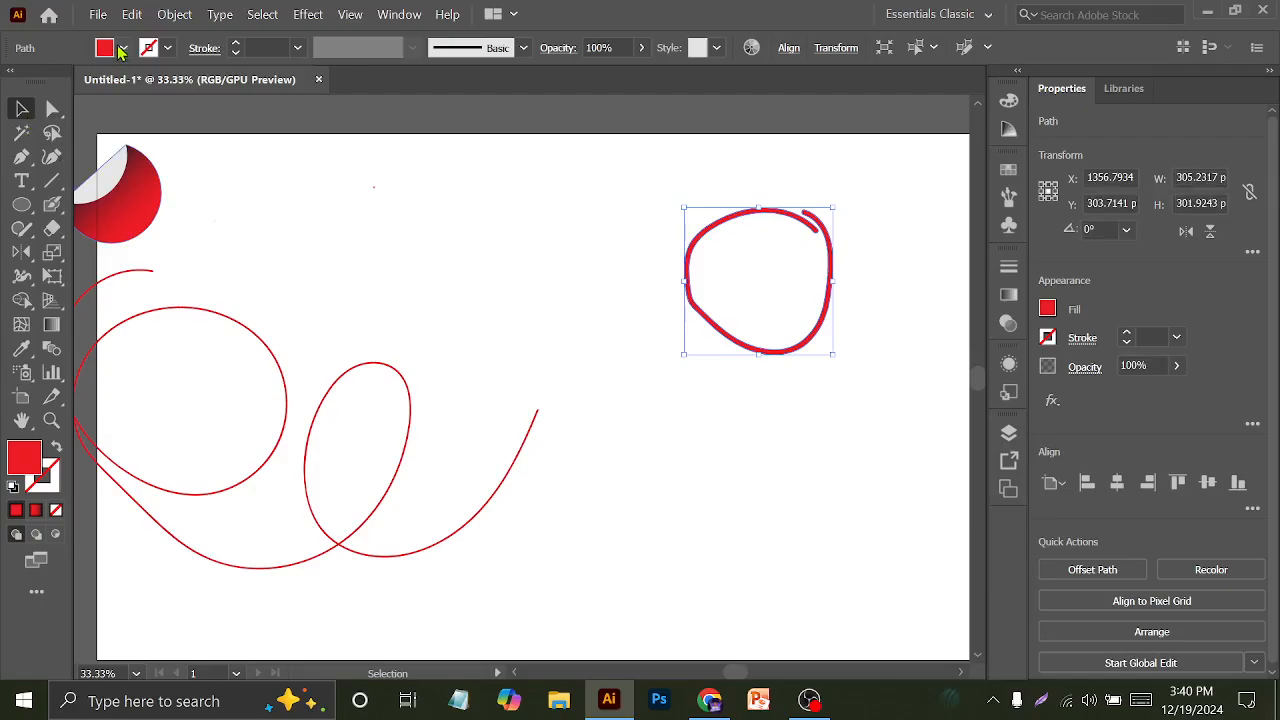
left_click(489, 277)
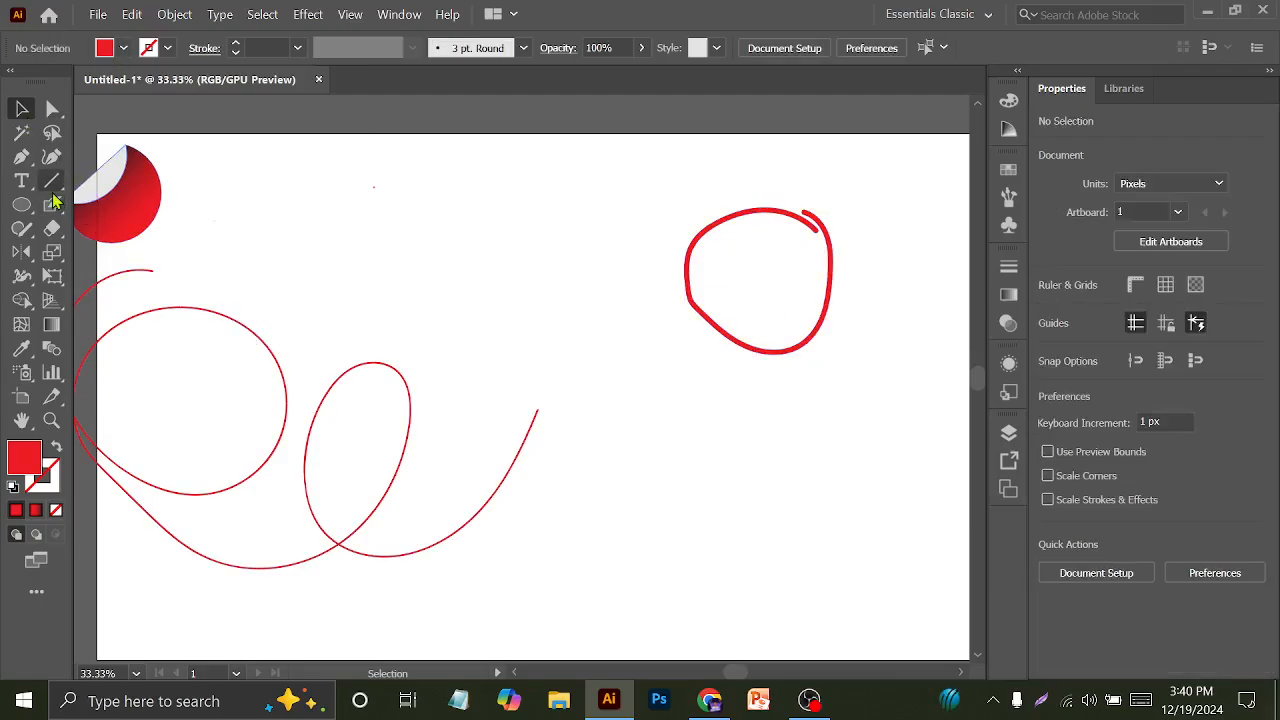
Paint a thin red loop about 375 × 277 px beside the ring with the Paintbrush, and select it to check its fill and stroke
left_click_drag(52, 204, 118, 215)
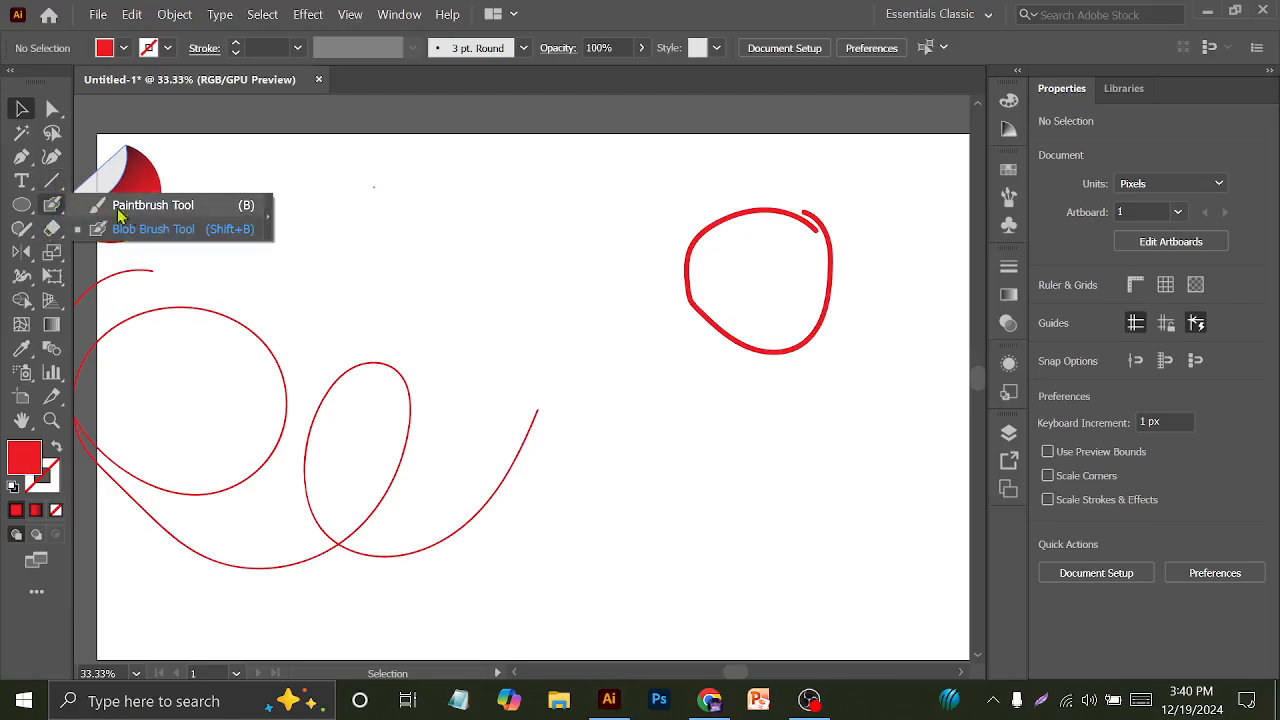
left_click(118, 212)
mouse_move(597, 208)
left_mouse_down()
mouse_move(474, 249)
mouse_move(577, 222)
left_mouse_up()
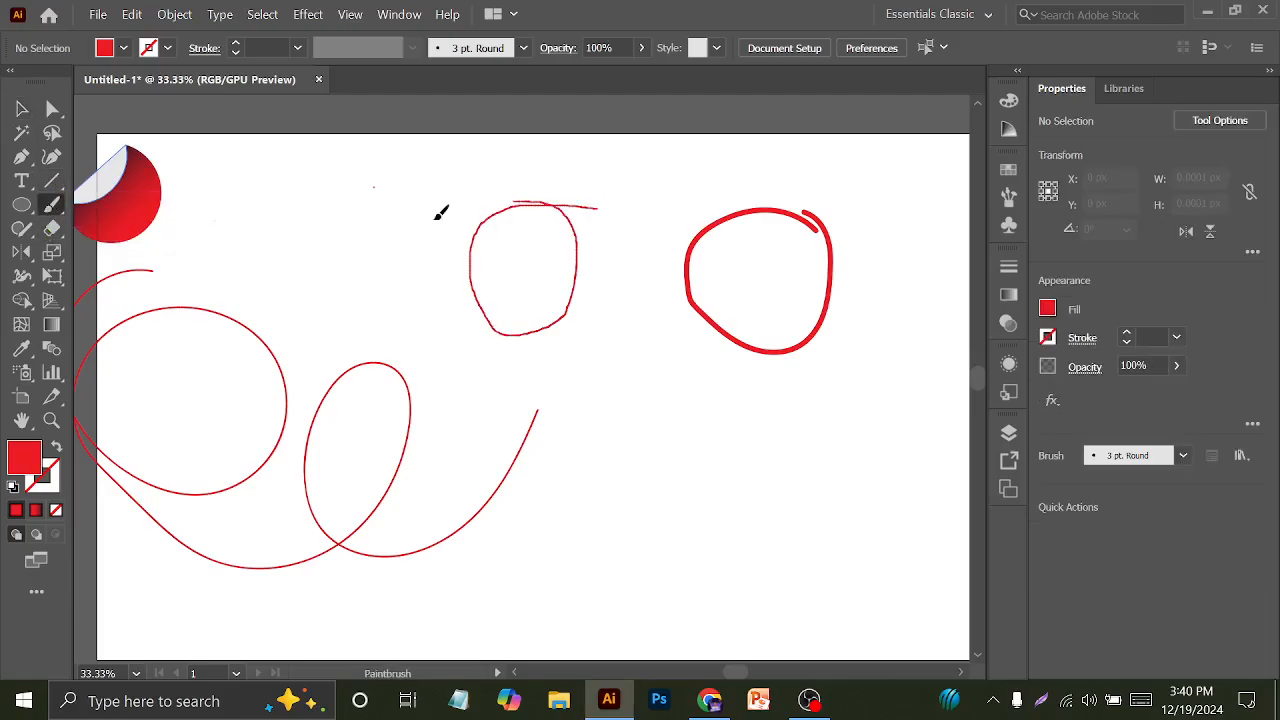
left_click_drag(440, 213, 412, 222)
key("v")
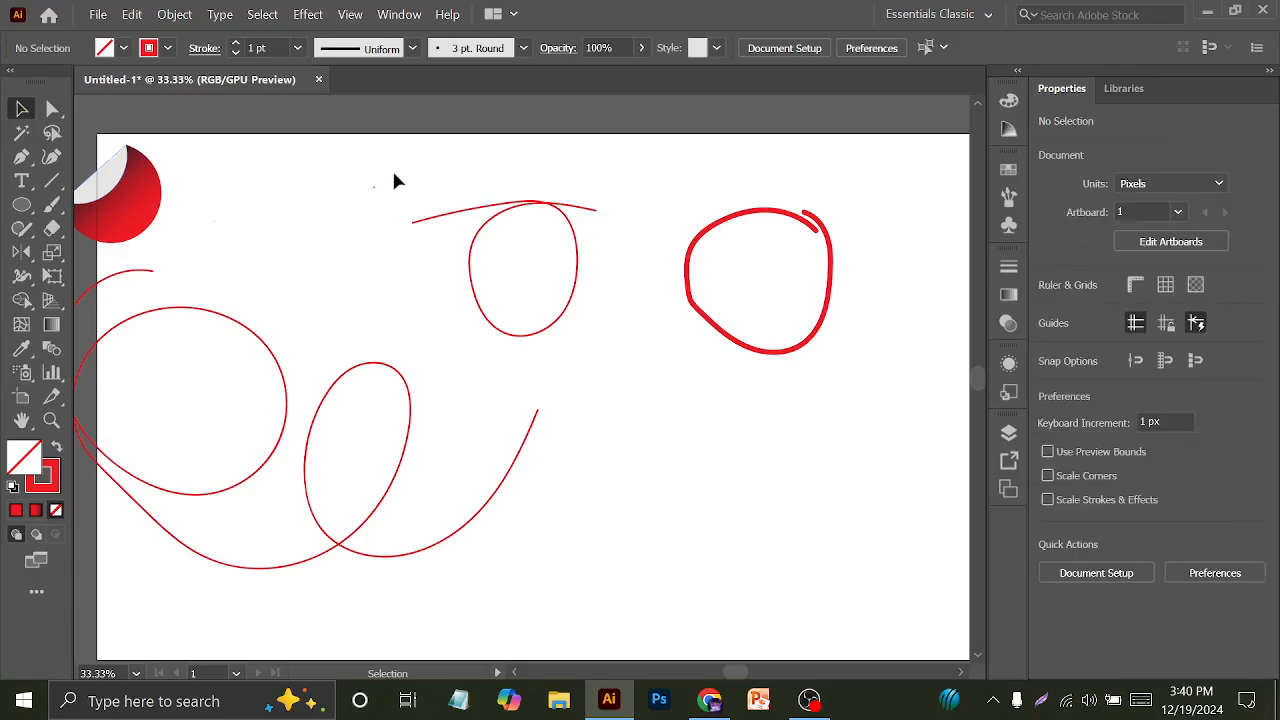
left_click(453, 208)
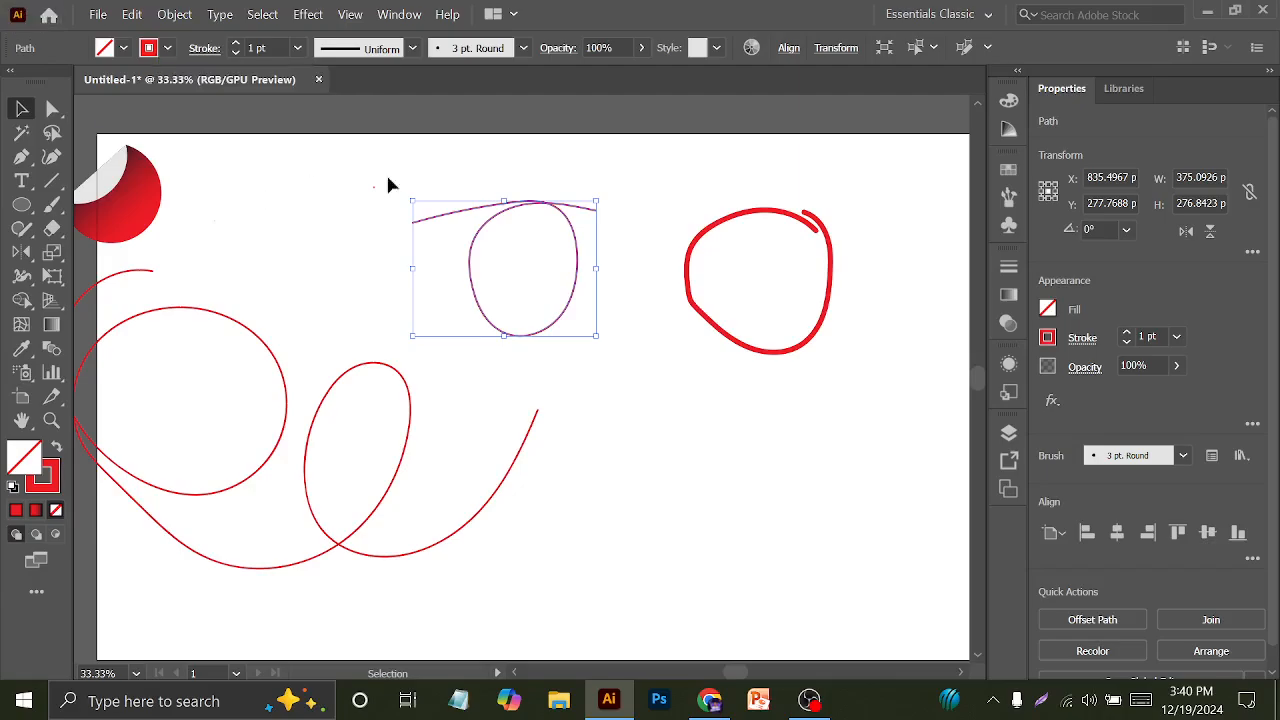
Check the red ring's fill and stroke, and delete the ring together with the thin loop and the looping curve
left_click_drag(716, 170, 790, 330)
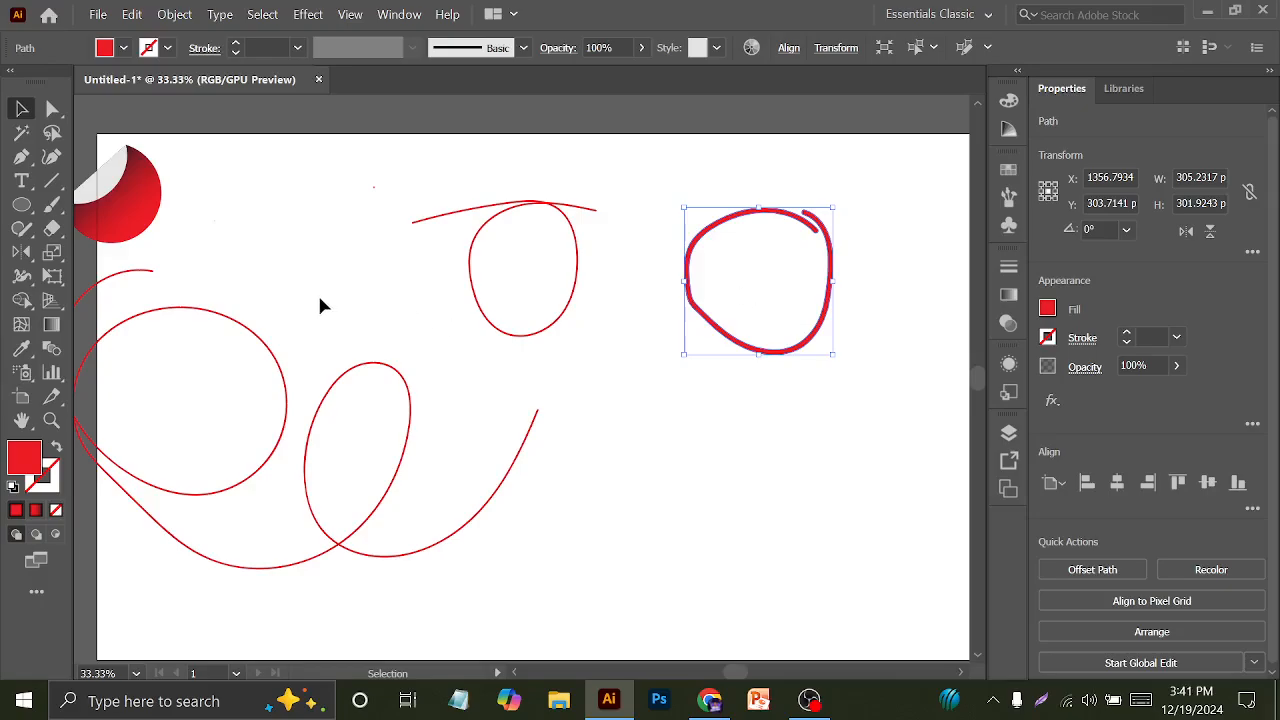
left_click_drag(241, 237, 714, 563)
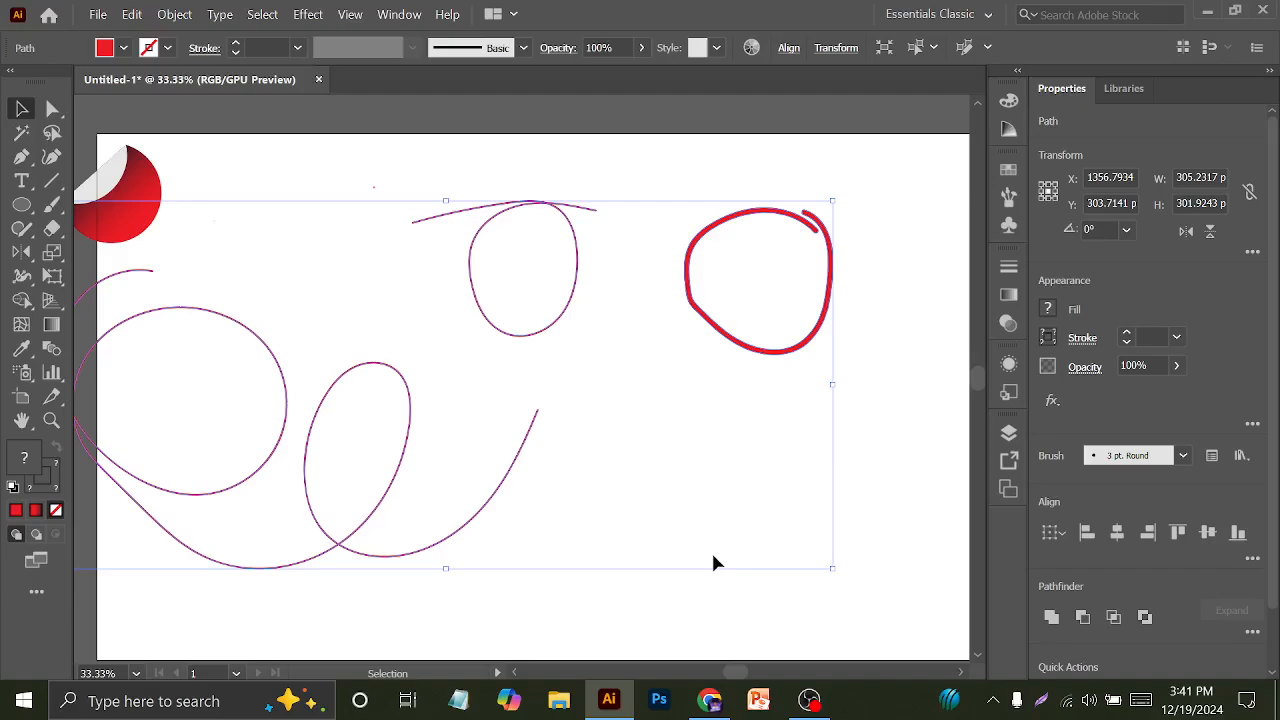
key("Delete")
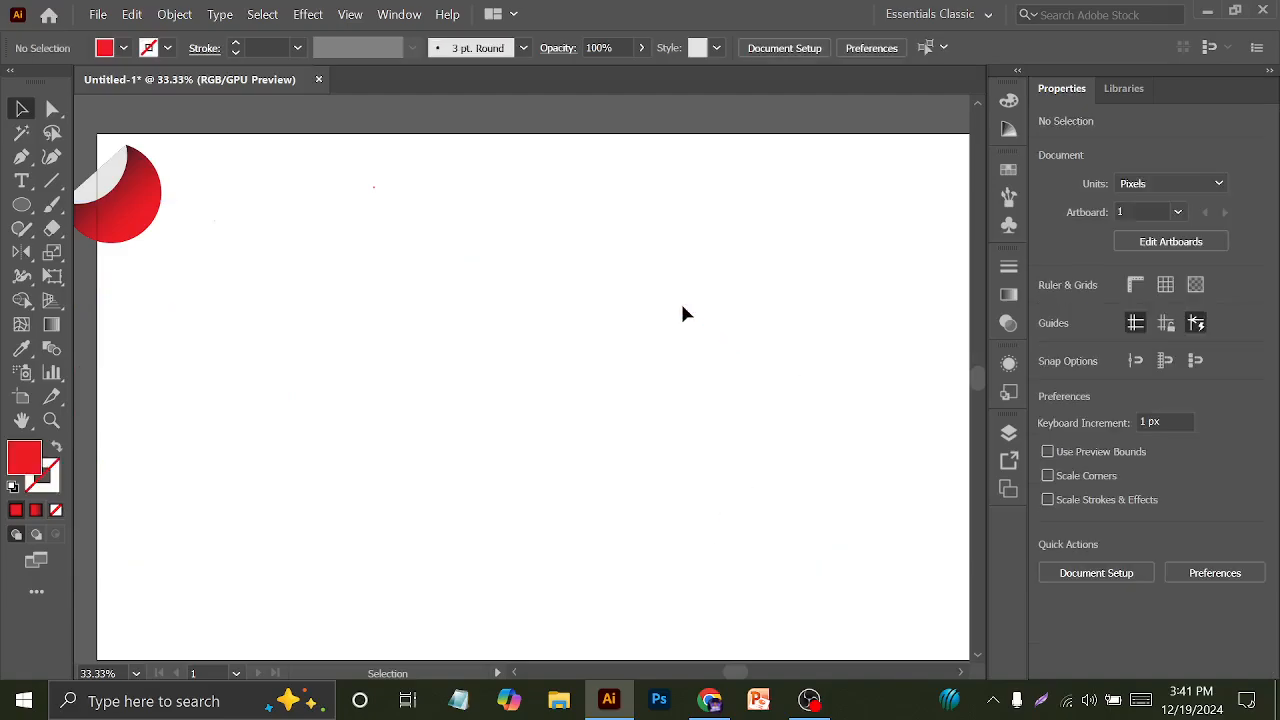
Show the Brushes panel and lengthen it so the whole brush list fits
left_click(400, 14)
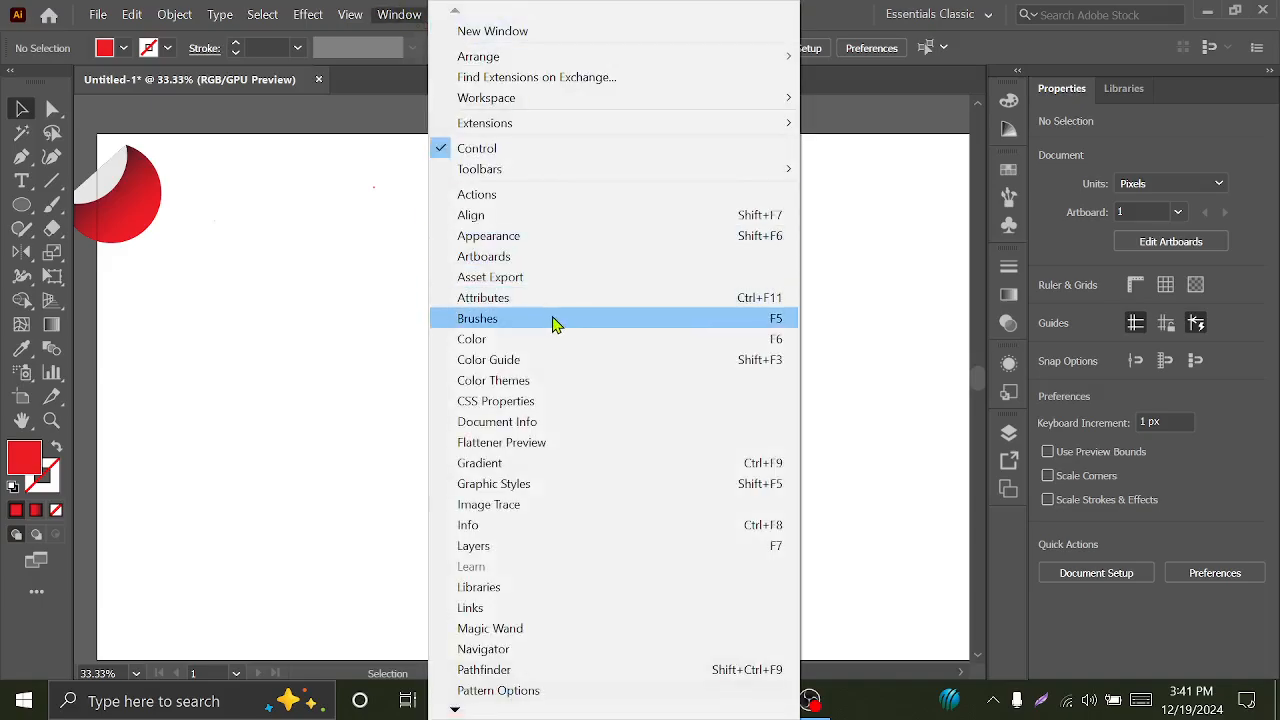
left_click(757, 321)
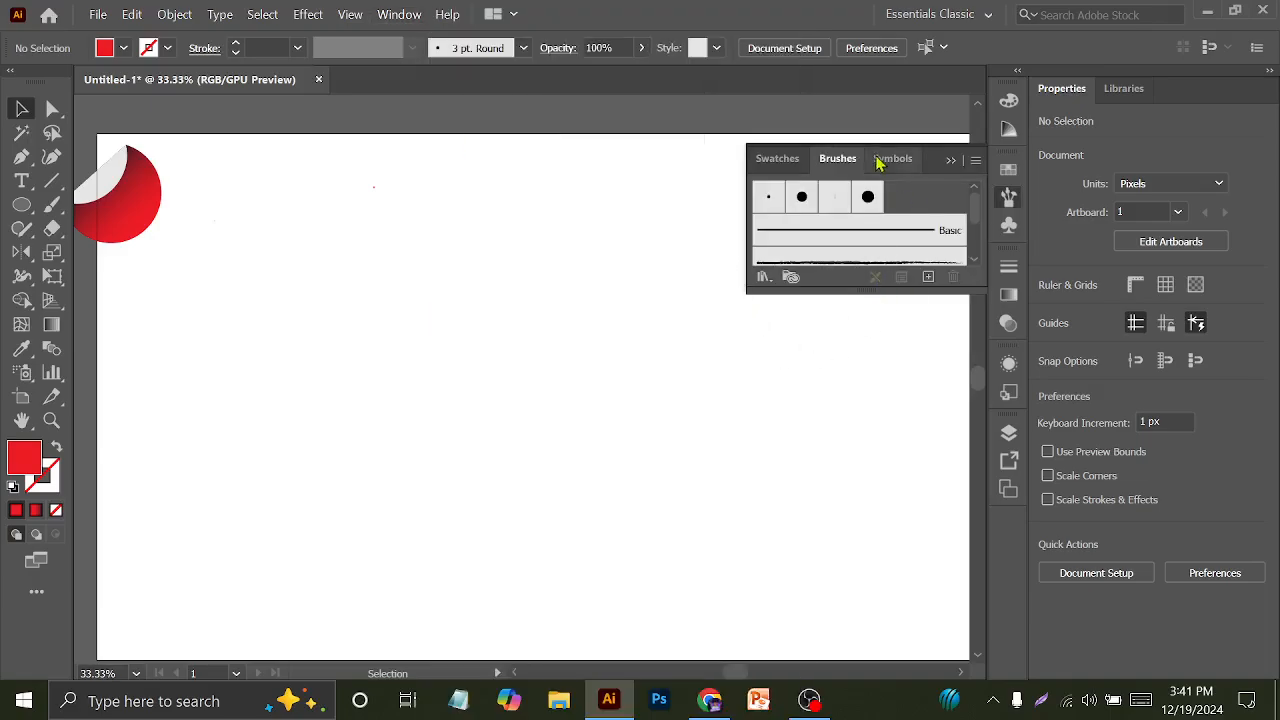
left_click_drag(863, 294, 856, 497)
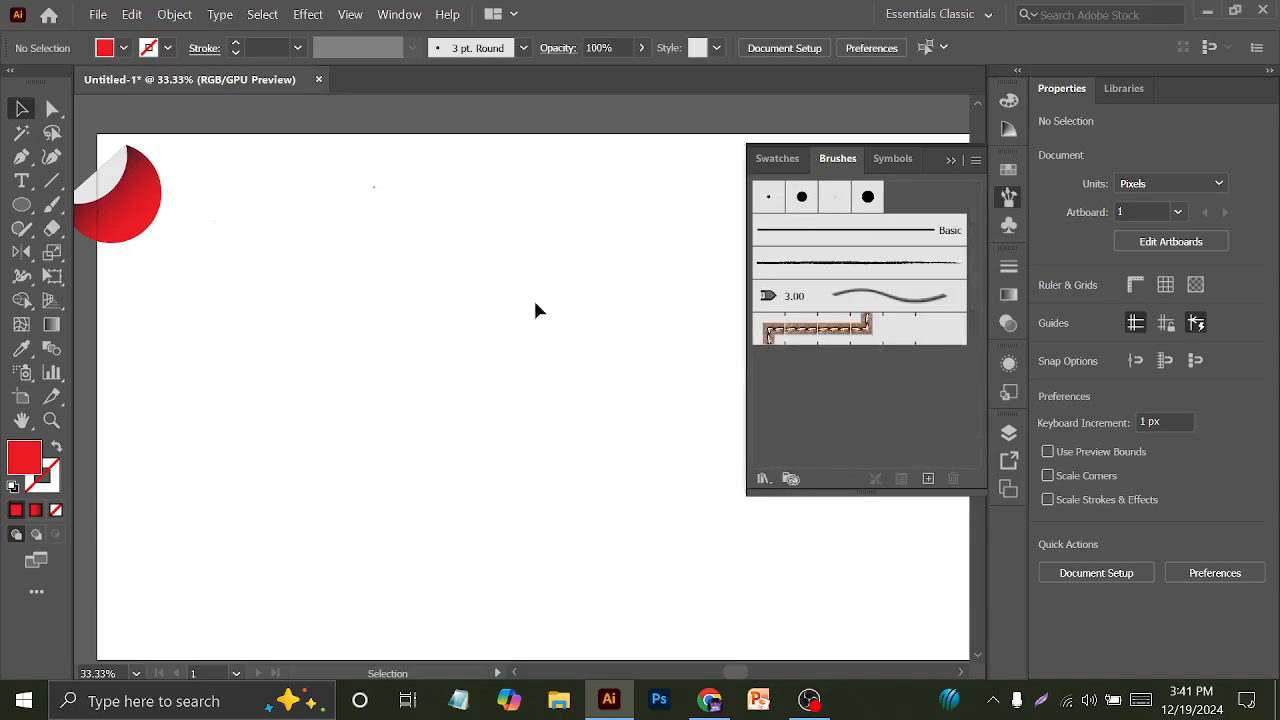
Paint two looping red strokes on the empty artboard with the Paintbrush and the 3 pt. Round brush
left_click(44, 212)
left_click_drag(355, 243, 300, 294)
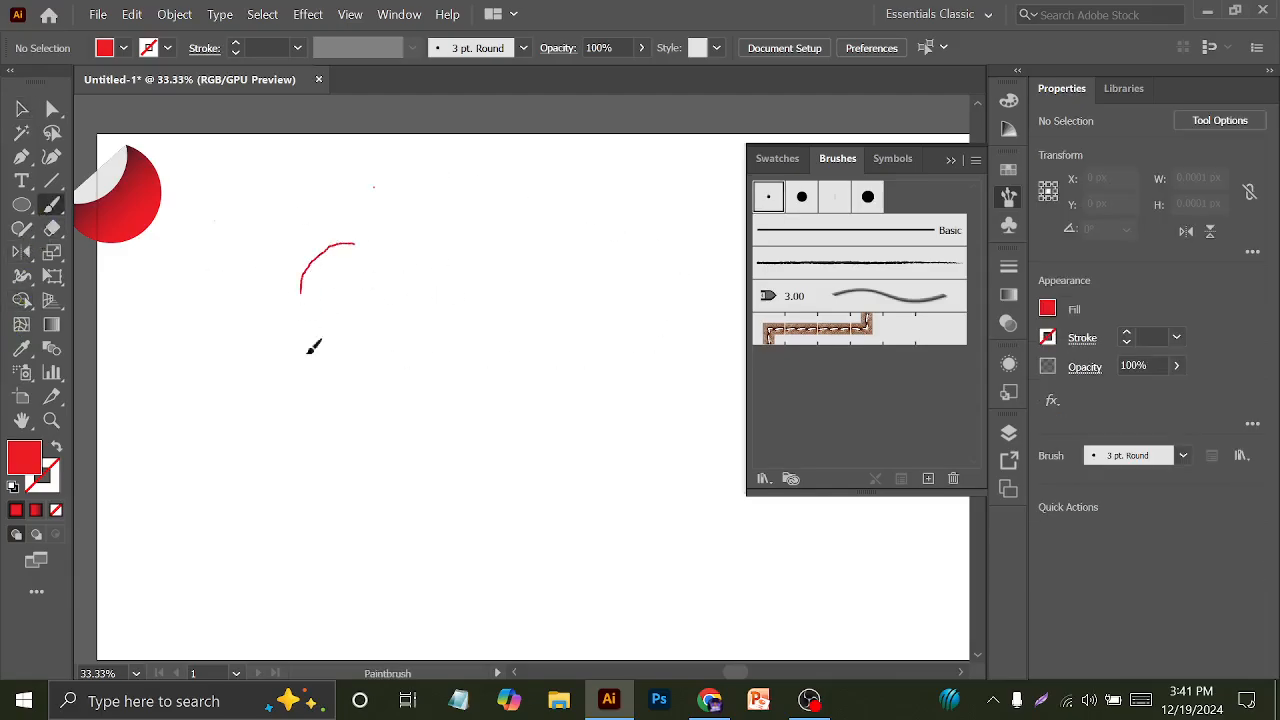
mouse_move(313, 346)
left_mouse_down()
mouse_move(377, 336)
mouse_move(306, 284)
mouse_move(253, 315)
mouse_move(372, 432)
left_mouse_up()
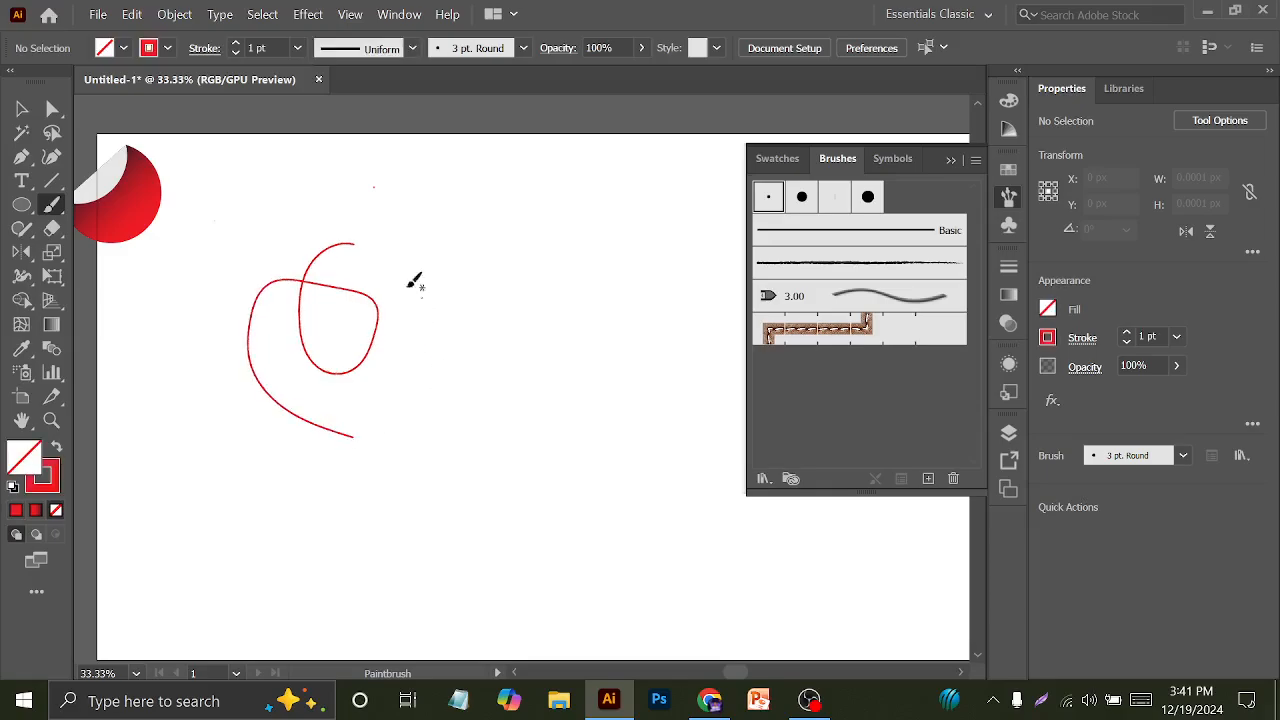
mouse_move(444, 184)
left_mouse_down()
mouse_move(458, 335)
mouse_move(459, 242)
mouse_move(382, 184)
mouse_move(372, 205)
mouse_move(401, 294)
mouse_move(531, 234)
left_mouse_up()
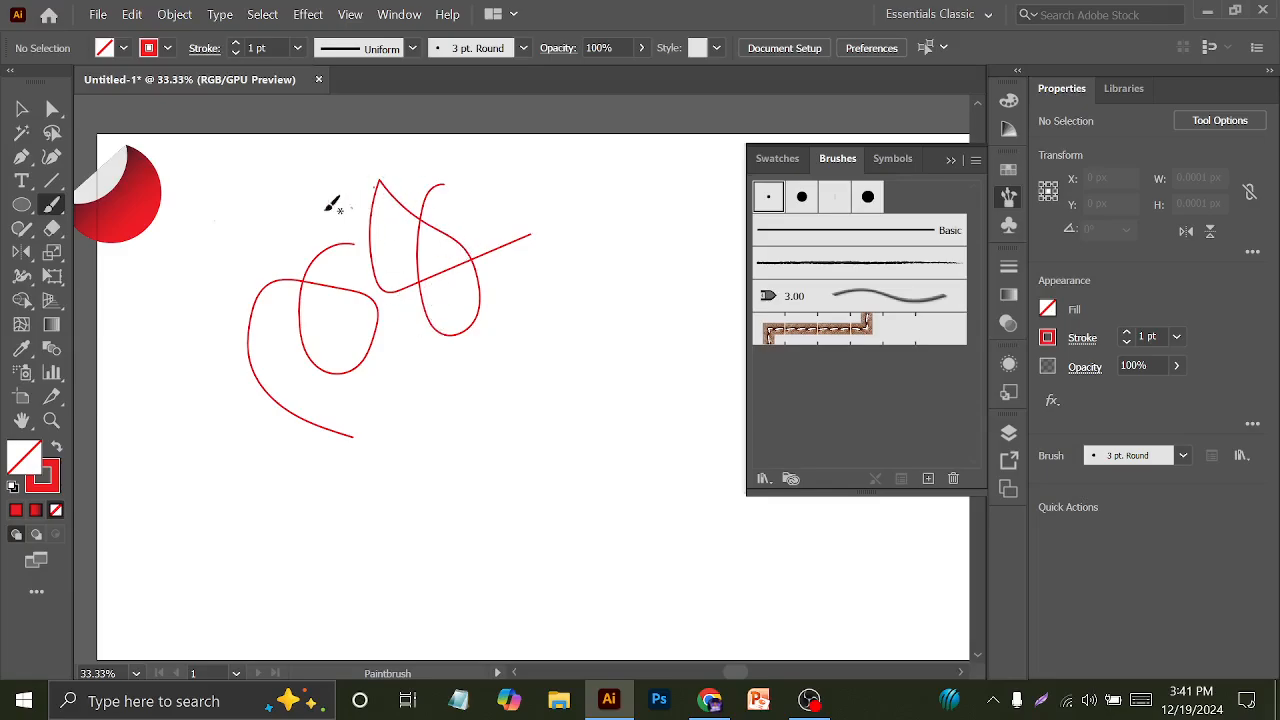
Set the Paintbrush fidelity to the mark next to Accurate
double_click(53, 204)
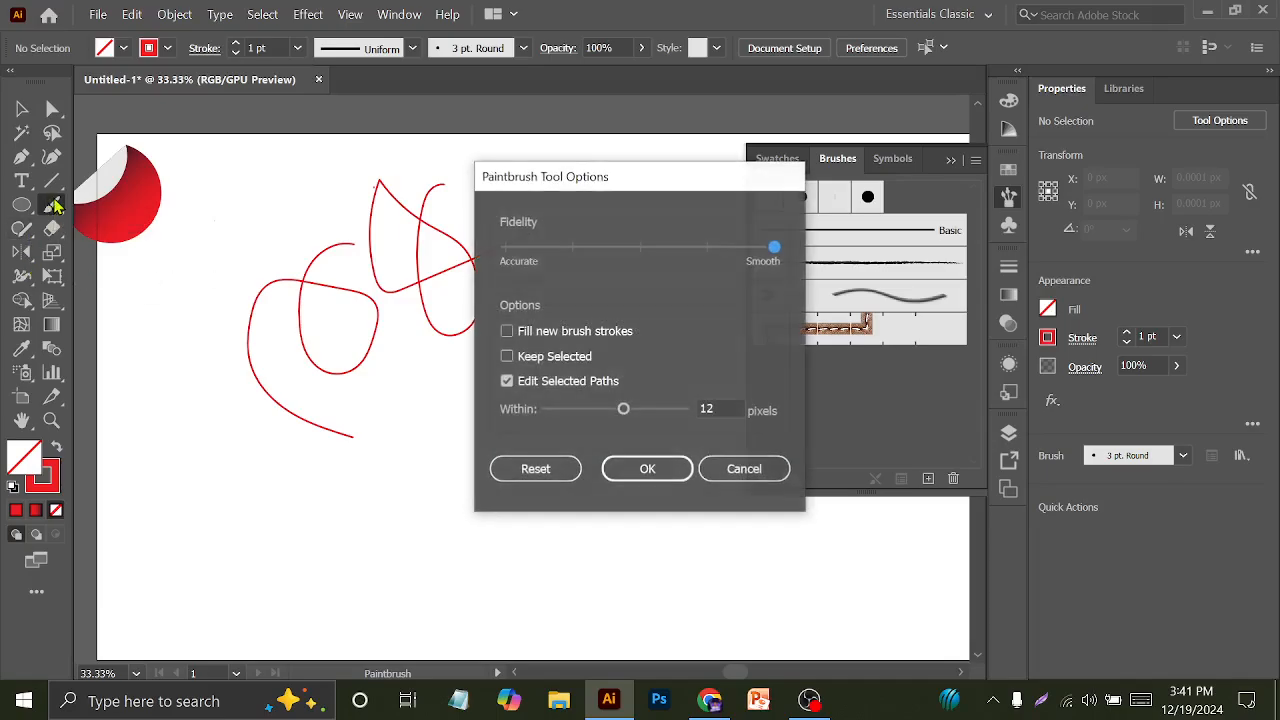
left_click(575, 248)
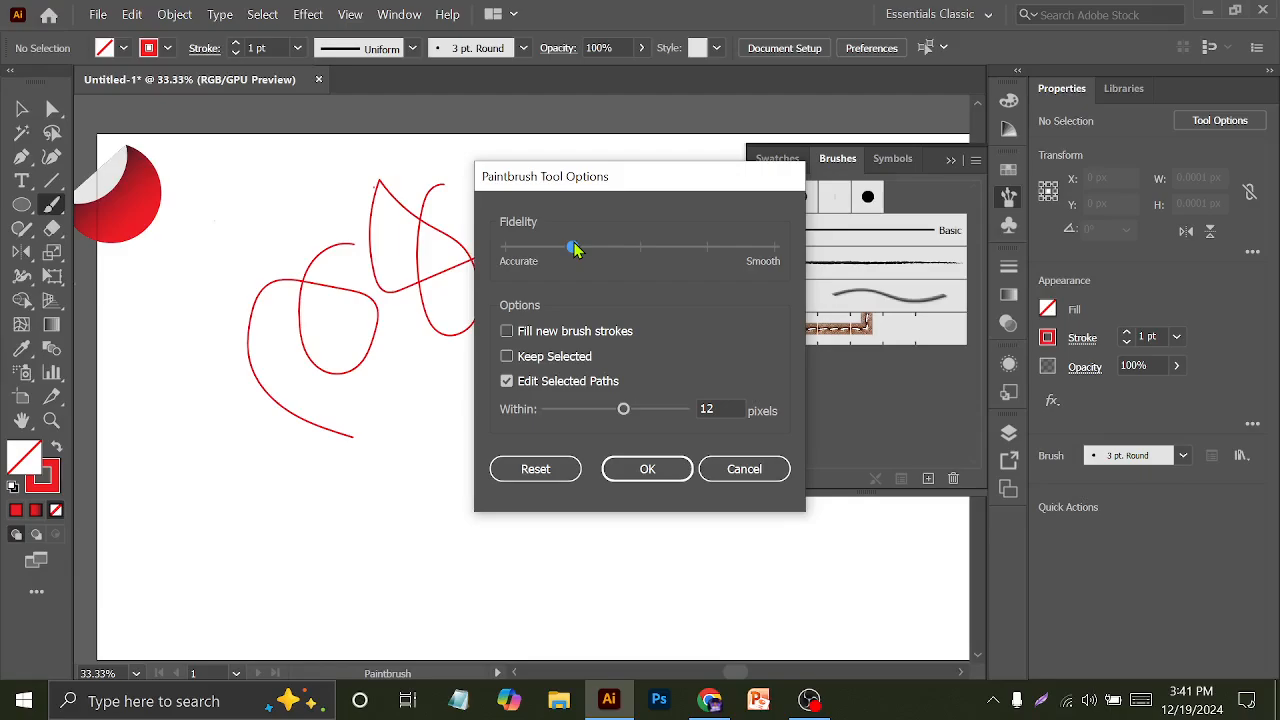
left_click(612, 469)
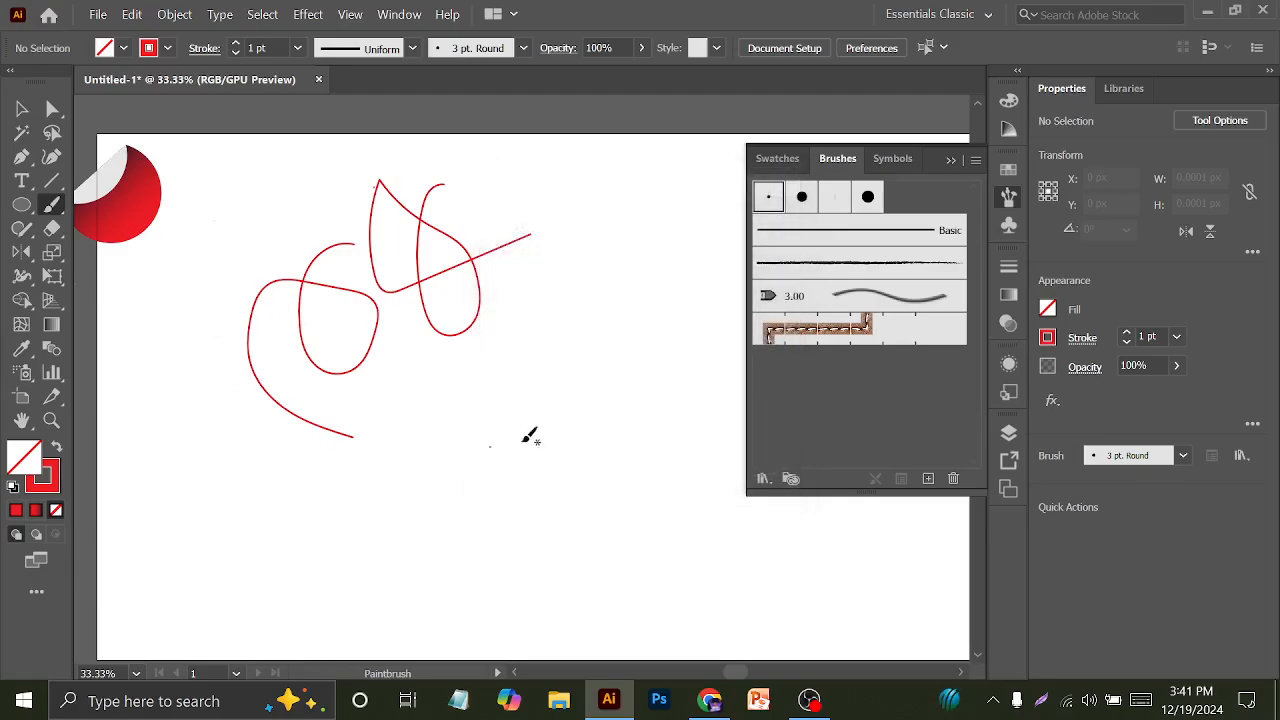
Paint two more looping red strokes below and beside the earlier ones to test the new fidelity
mouse_move(590, 370)
left_mouse_down()
mouse_move(502, 366)
mouse_move(519, 468)
mouse_move(537, 374)
mouse_move(426, 446)
mouse_move(626, 517)
mouse_move(654, 503)
left_mouse_up()
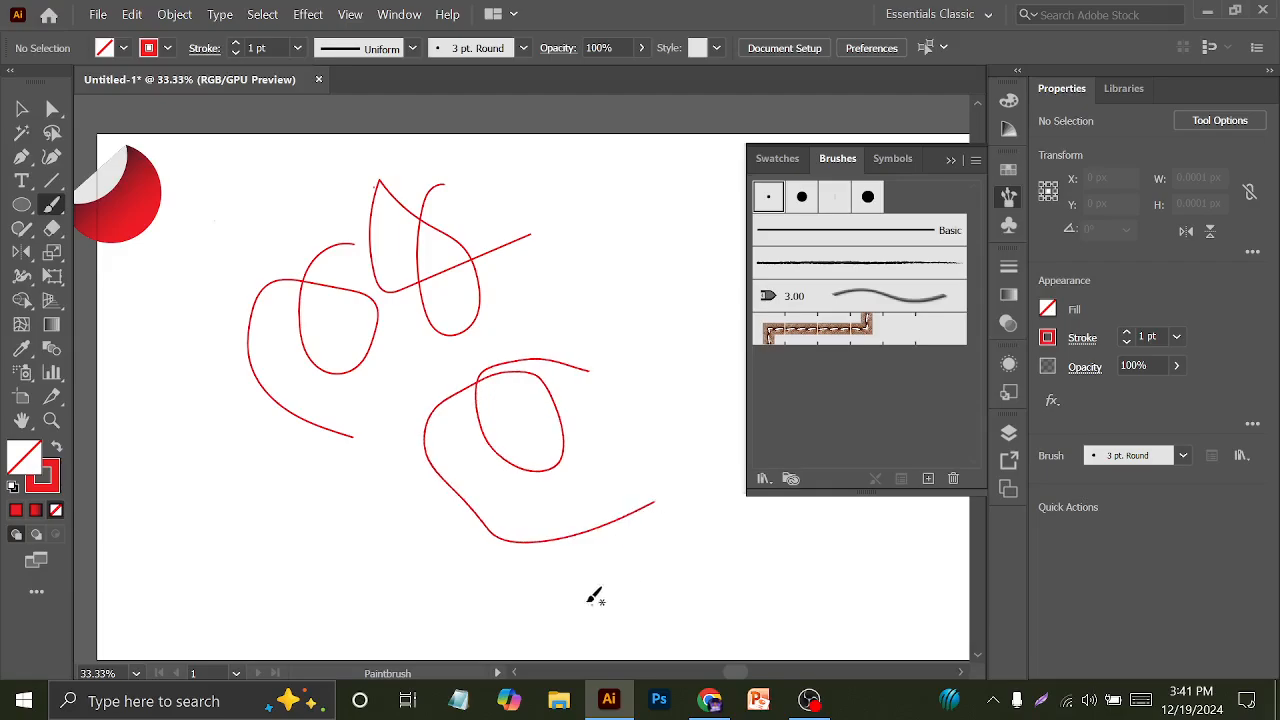
mouse_move(572, 268)
left_mouse_down()
mouse_move(533, 276)
mouse_move(651, 284)
left_mouse_up()
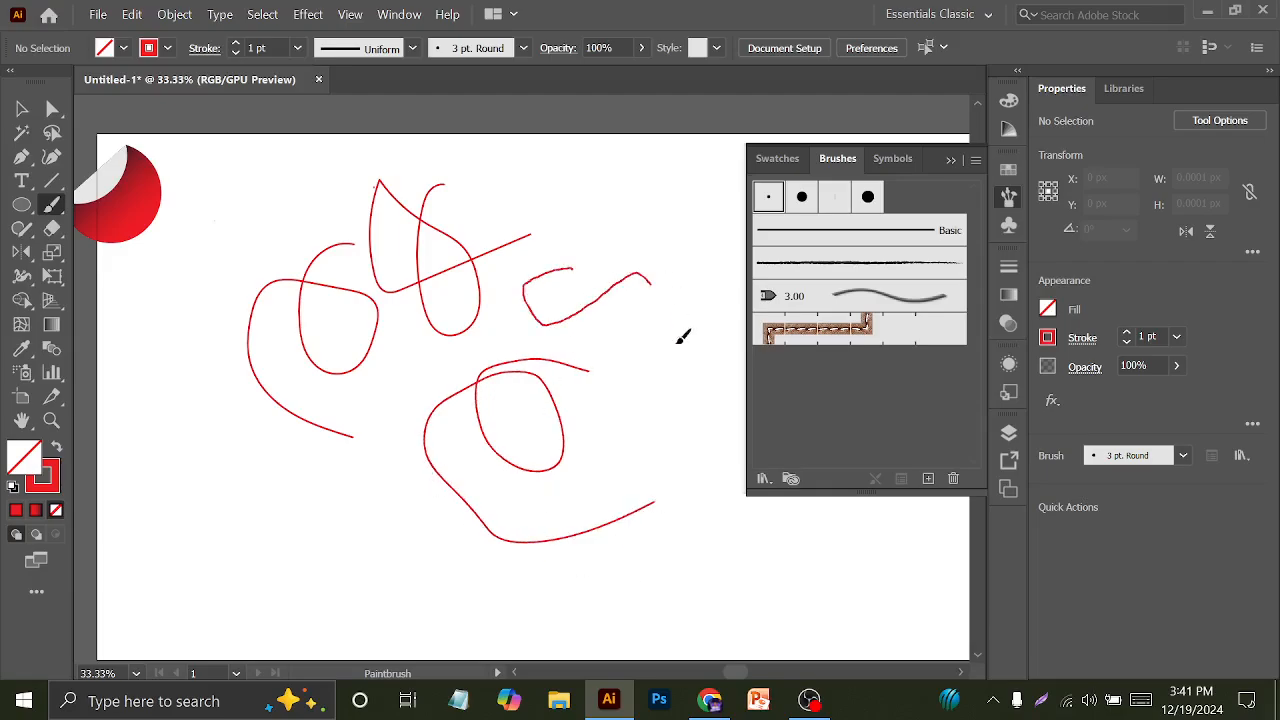
mouse_move(683, 337)
left_mouse_down()
mouse_move(616, 325)
mouse_move(633, 228)
mouse_move(668, 255)
left_mouse_up()
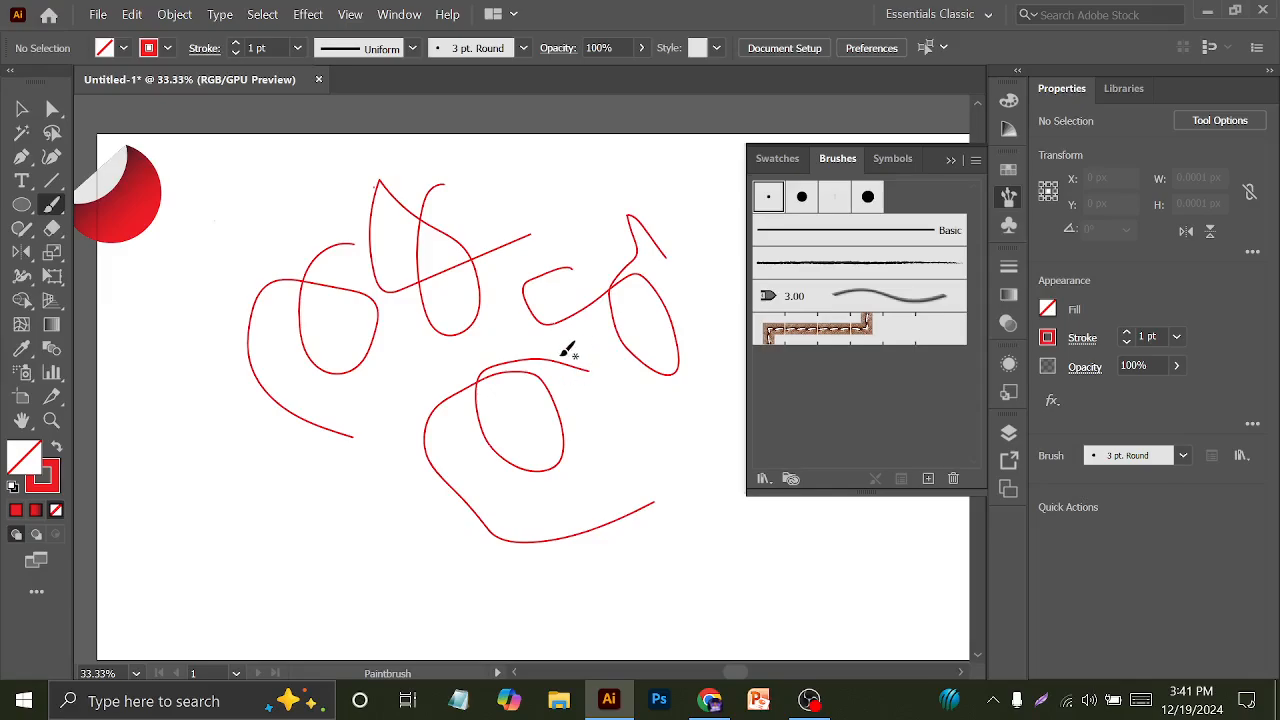
Undo all the looping test strokes painted with the Paintbrush
scroll(563, 300, "down", 3)
key("ctrl+z")
key("ctrl+z")
key("ctrl+z")
key("ctrl+z")
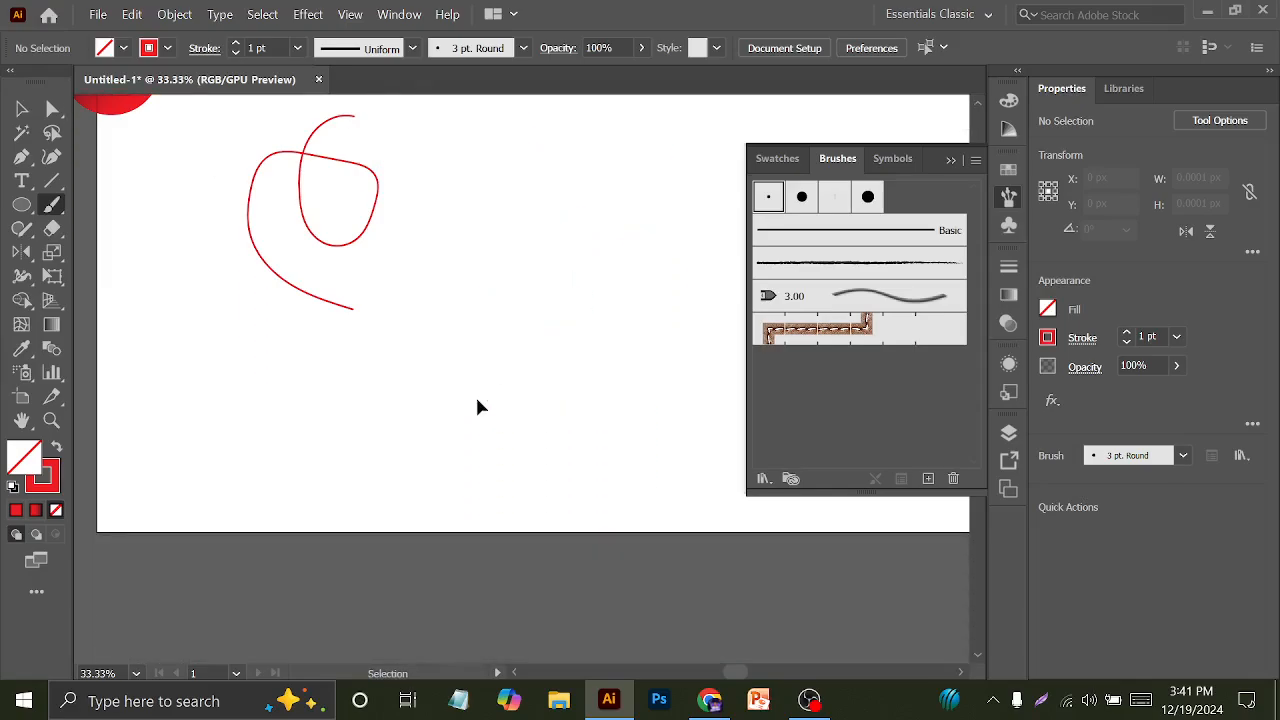
key("ctrl+z")
Set the Paintbrush fidelity to Accurate and paint a wavy red stroke about 521 × 116 px on the empty artboard
scroll(446, 466, "up", 3)
scroll(363, 374, "up", 1)
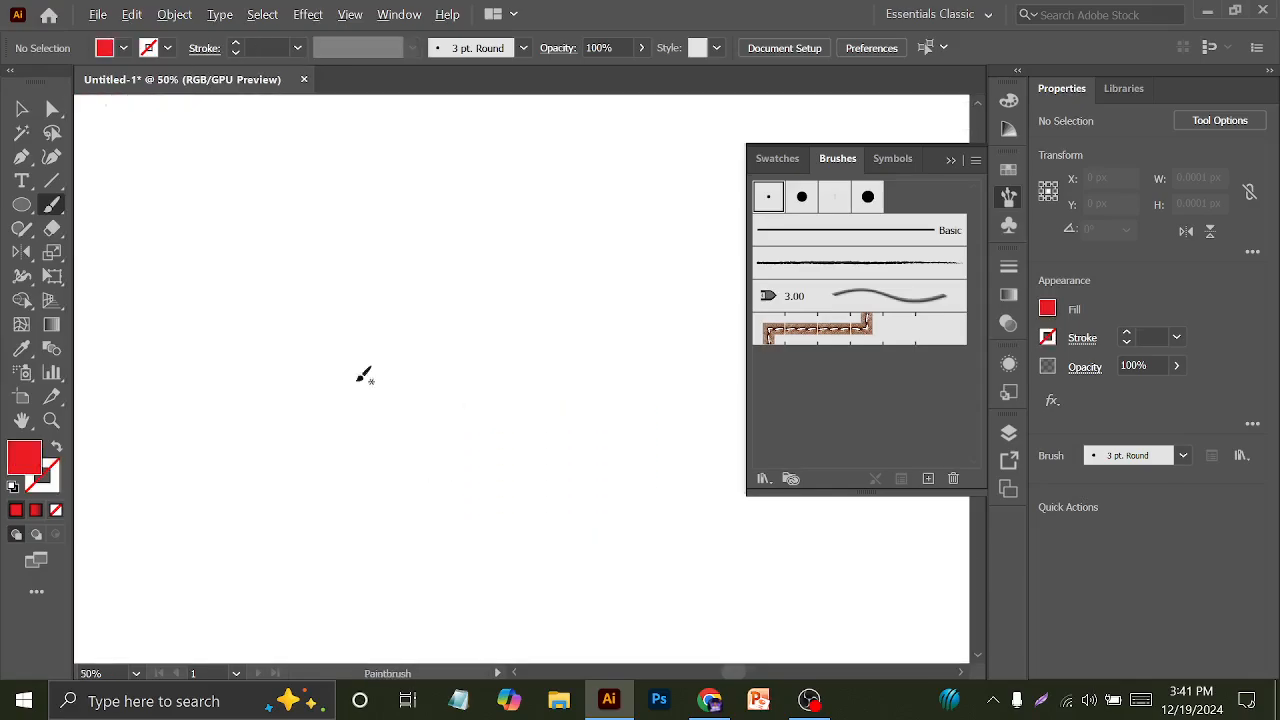
double_click(62, 210)
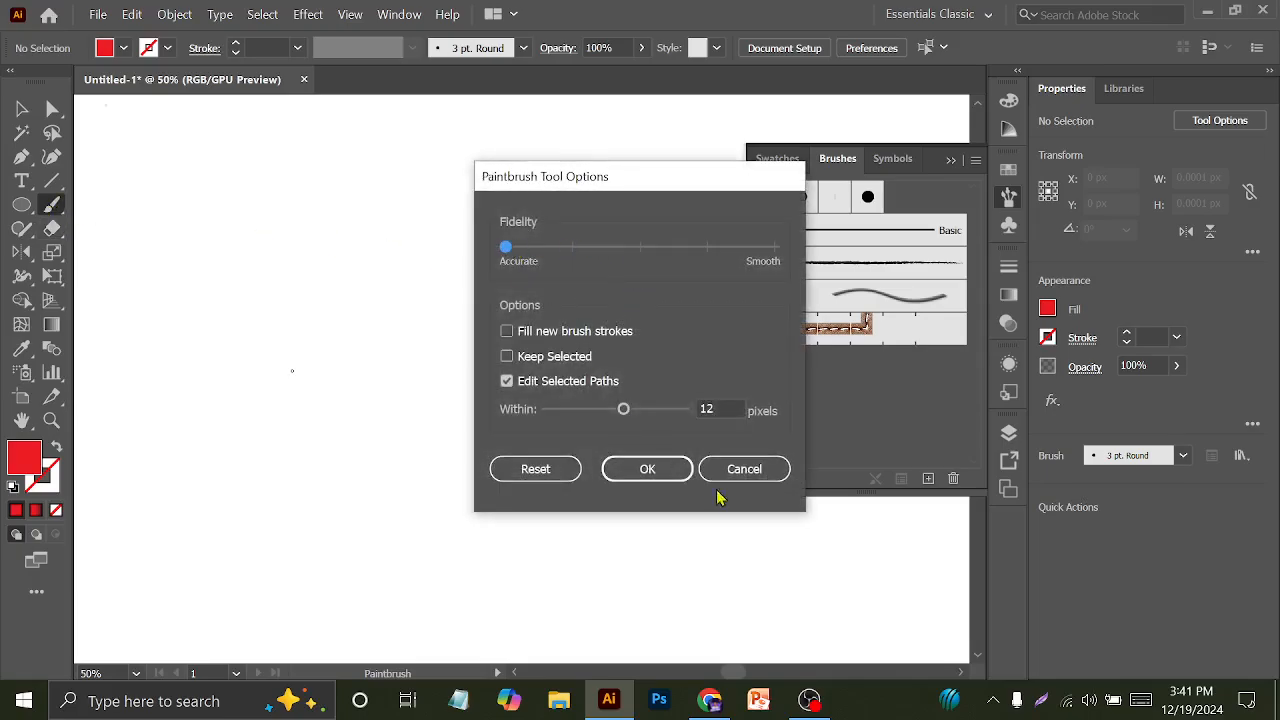
left_click(671, 475)
mouse_move(332, 259)
left_mouse_down()
mouse_move(296, 326)
mouse_move(423, 305)
mouse_move(505, 333)
mouse_move(587, 298)
mouse_move(667, 340)
left_mouse_up()
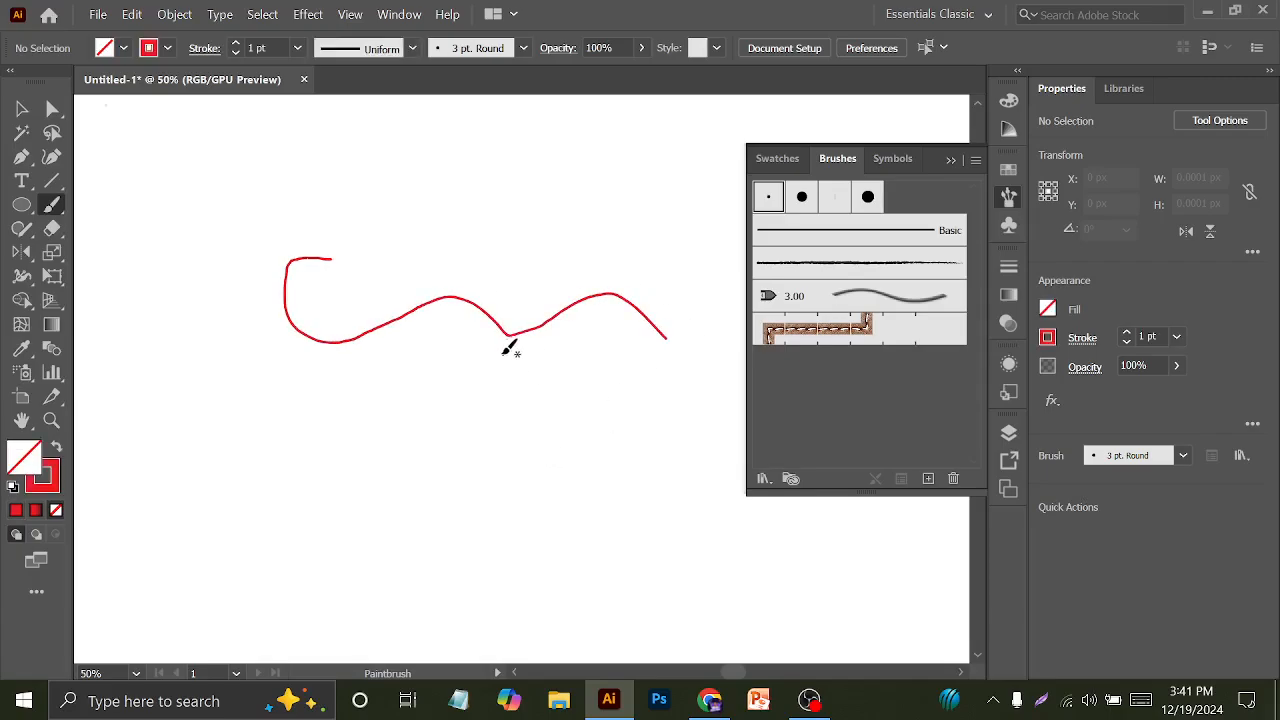
left_click(22, 108)
scroll(552, 331, "up", 3, "alt")
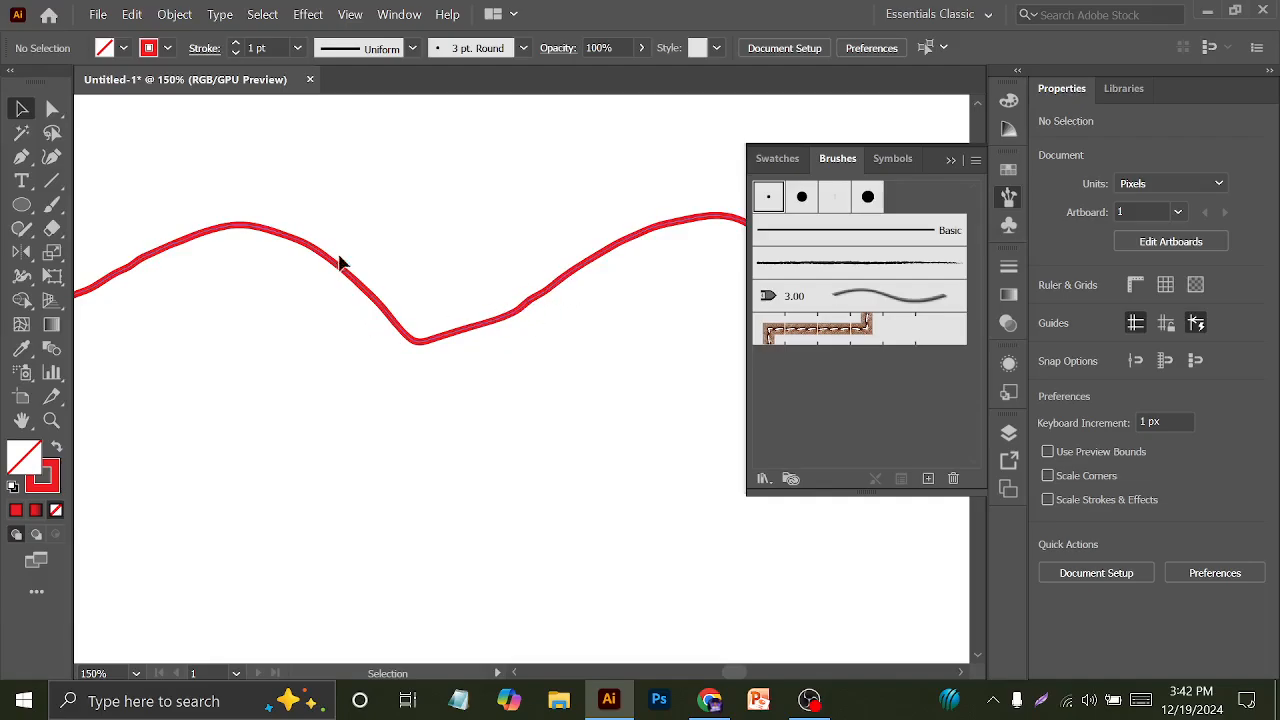
scroll(420, 294, "down", 2, "alt")
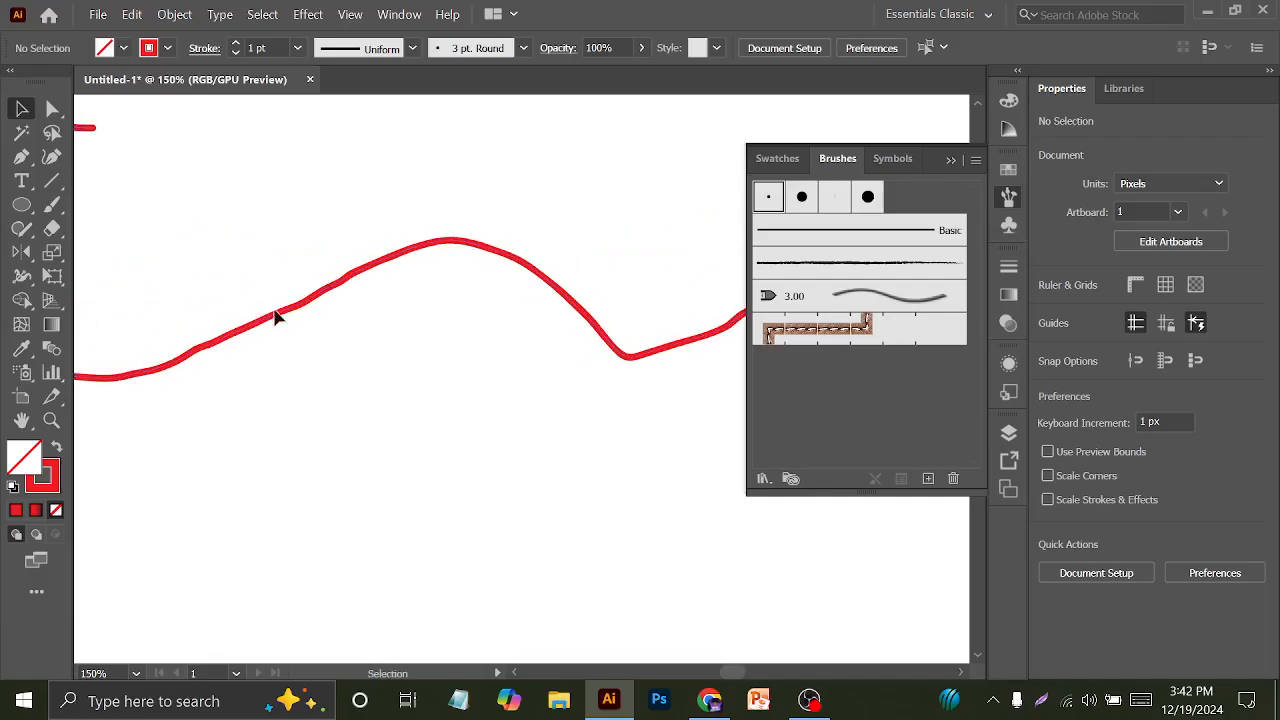
scroll(372, 290, "down", 2, "alt")
scroll(372, 290, "down", 1, "alt")
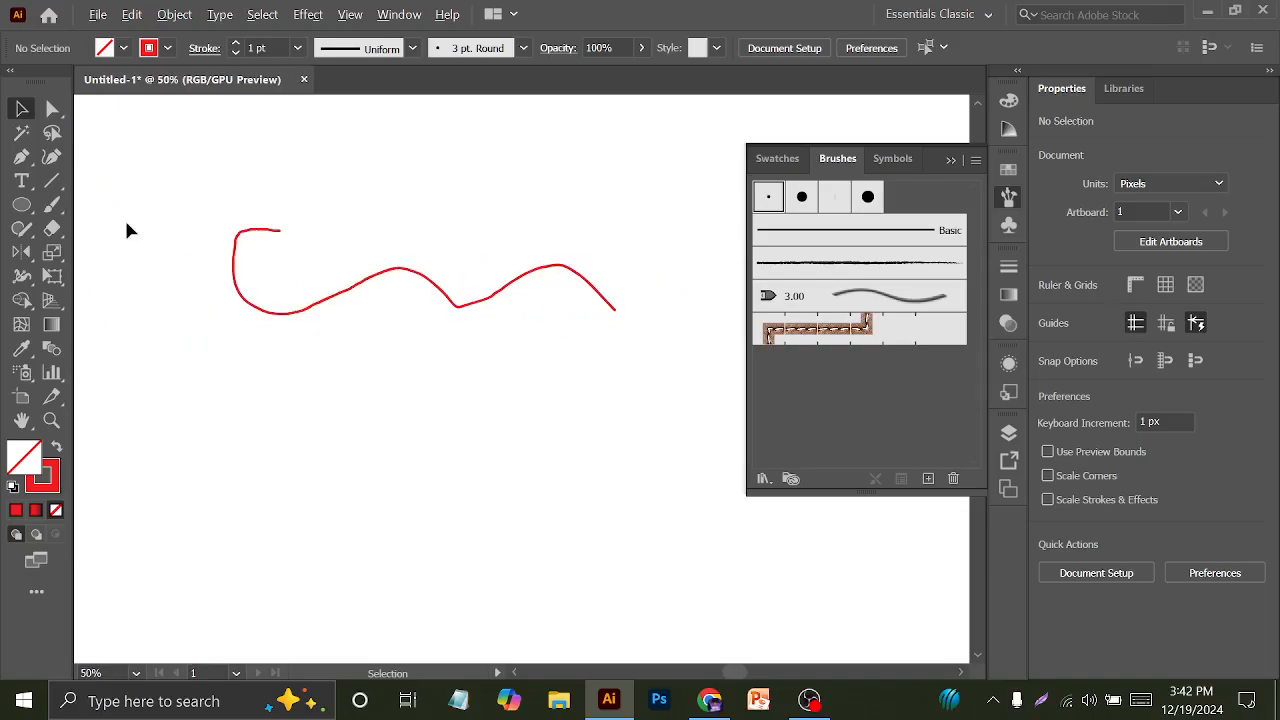
Set the Paintbrush fidelity to Smooth and paint a second wavy red stroke, about 664 × 162 px, below the first
double_click(53, 205)
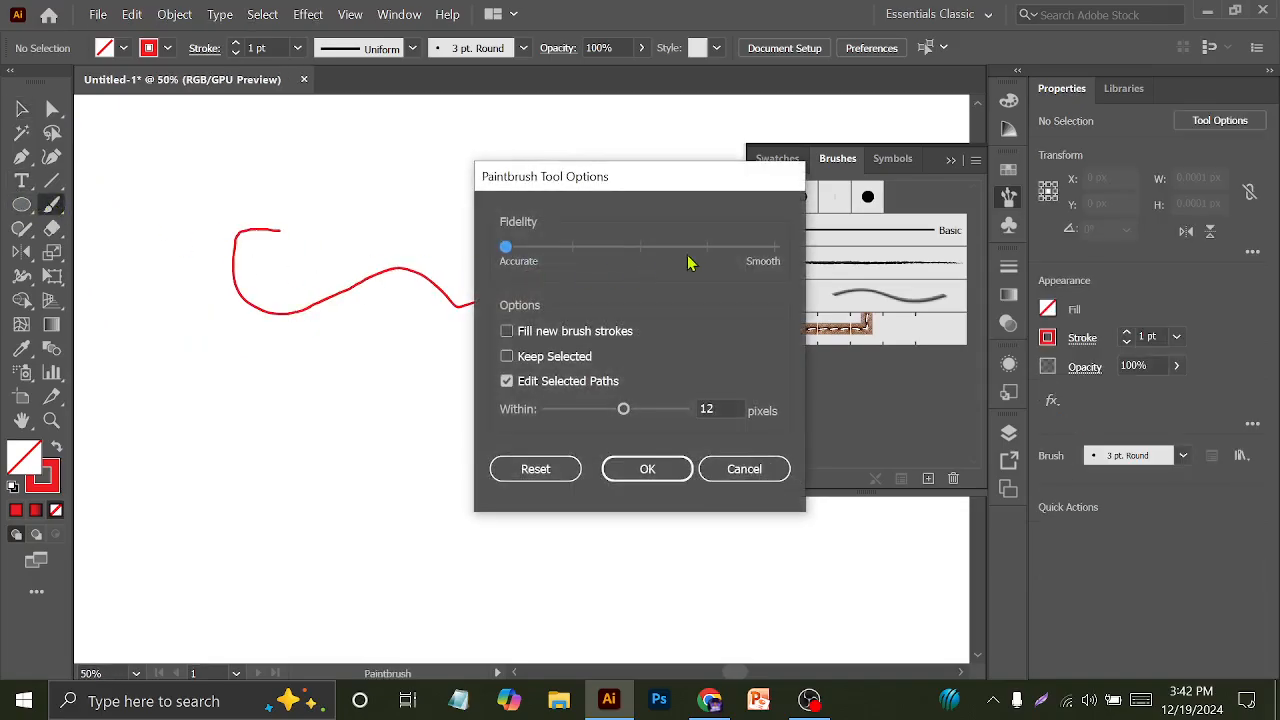
left_click(775, 248)
left_click(627, 474)
mouse_move(270, 370)
left_mouse_down()
mouse_move(226, 450)
mouse_move(433, 406)
mouse_move(493, 444)
mouse_move(617, 441)
mouse_move(655, 465)
left_mouse_up()
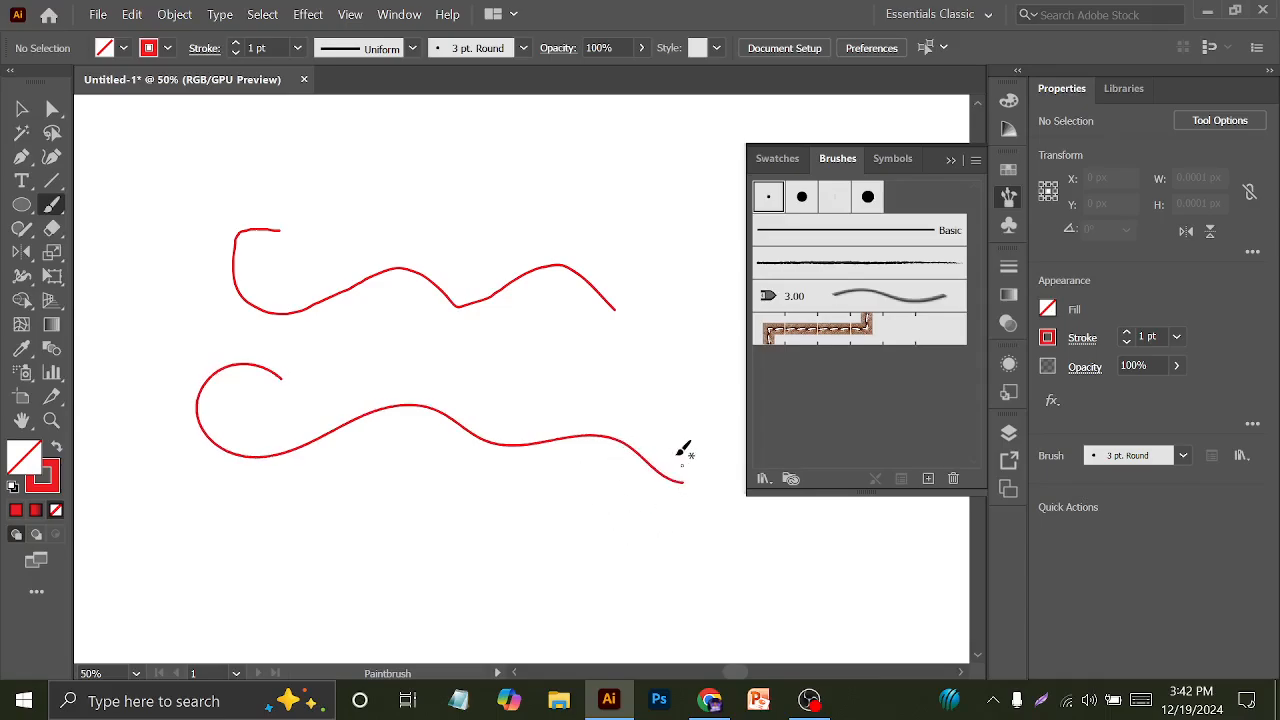
Move the upper wavy stroke closer to the lower one and select each in turn to compare their smoothness
scroll(460, 432, "up", 2)
left_click(22, 108)
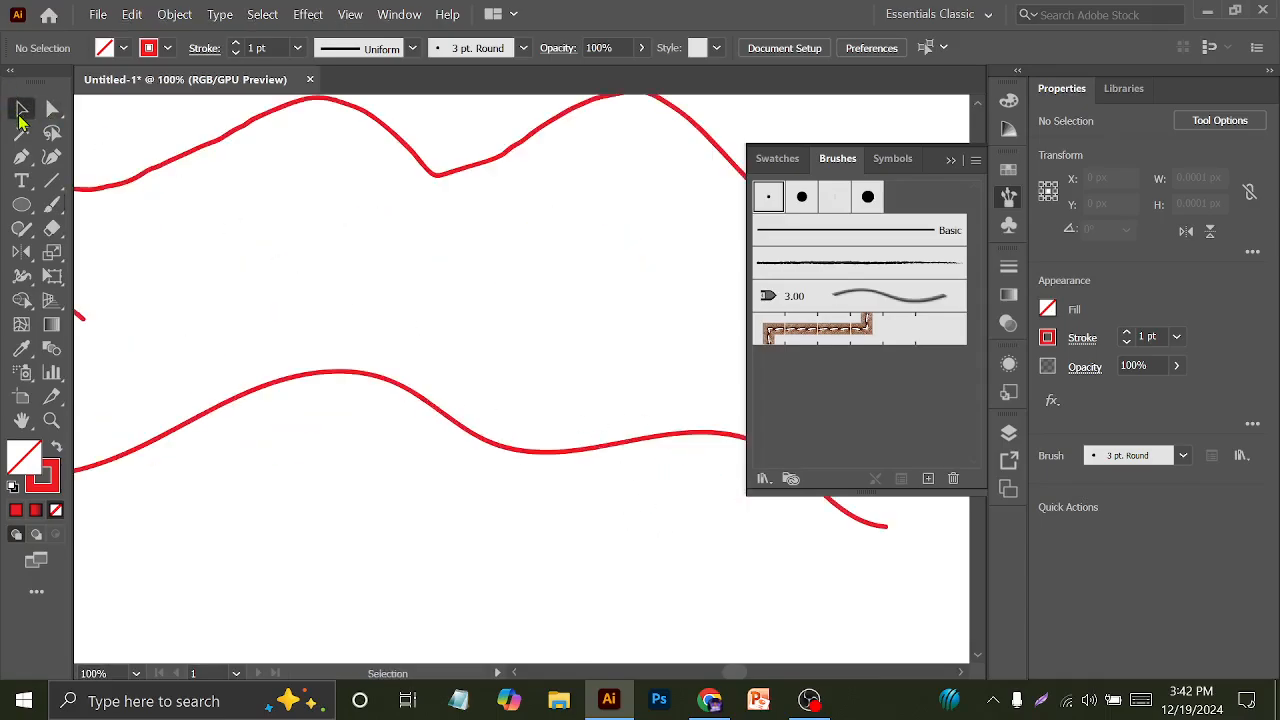
scroll(406, 215, "up", 1)
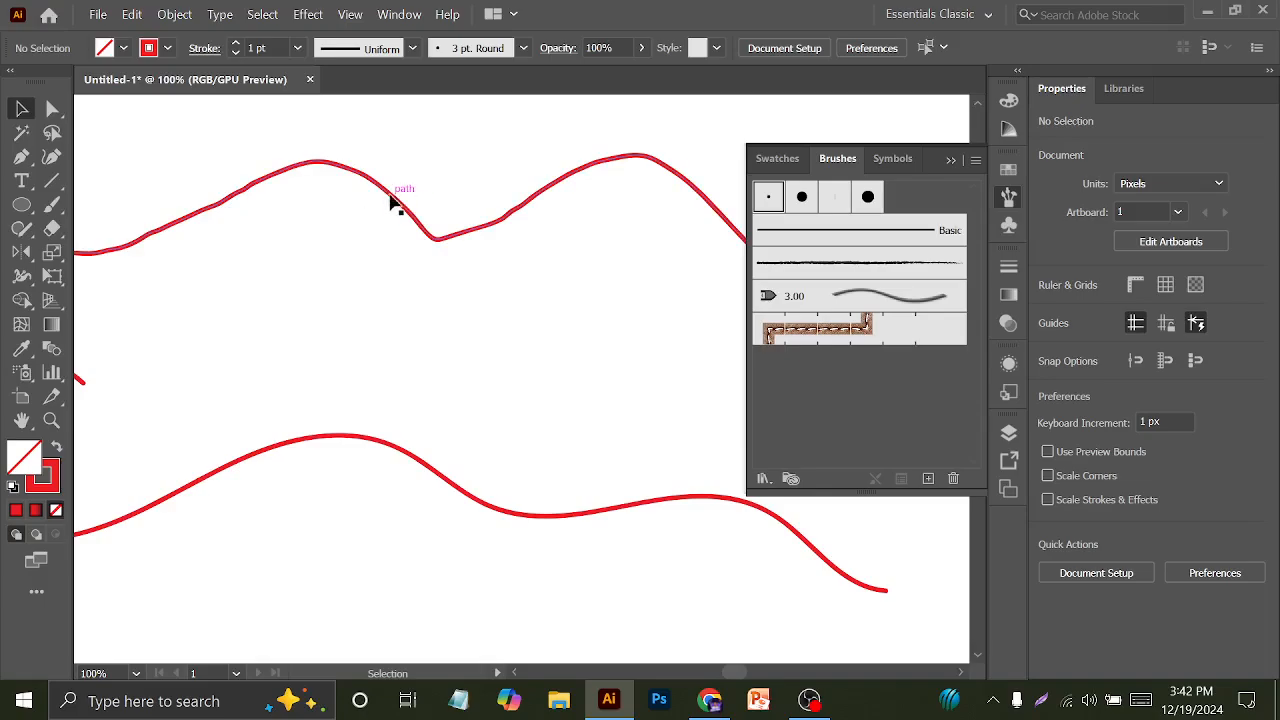
left_click_drag(394, 200, 390, 295)
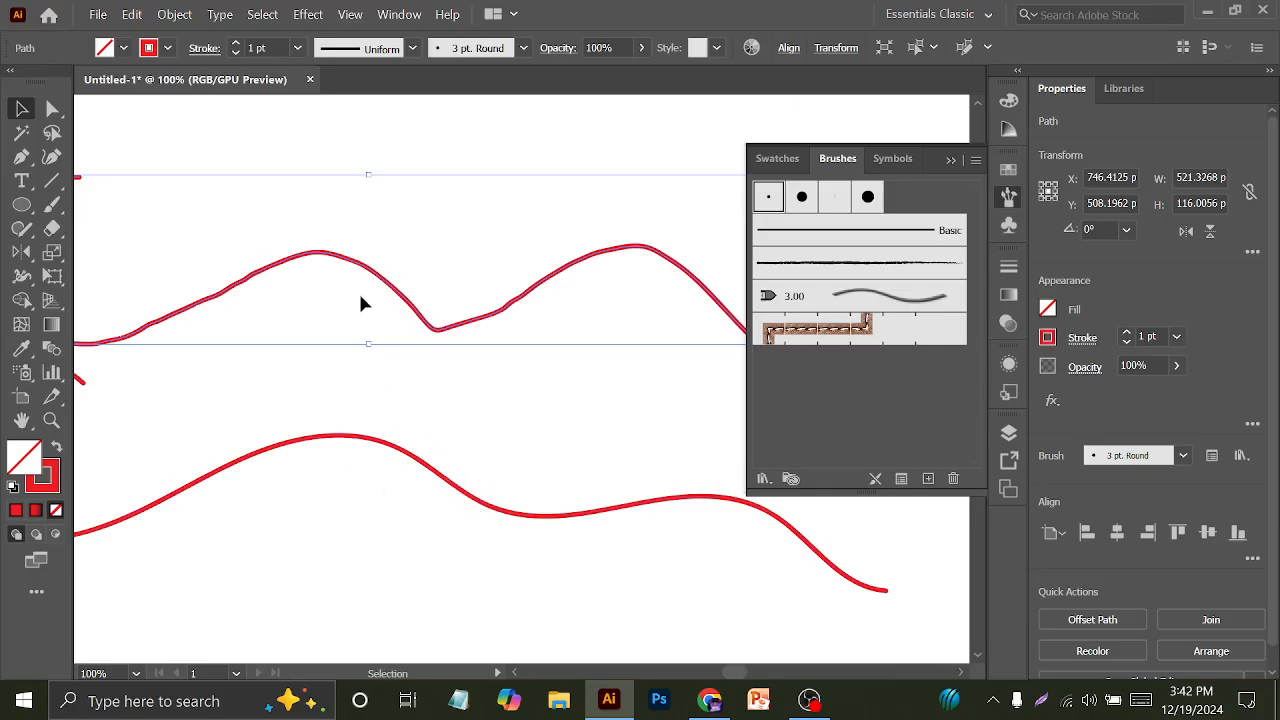
left_click_drag(337, 490, 355, 515)
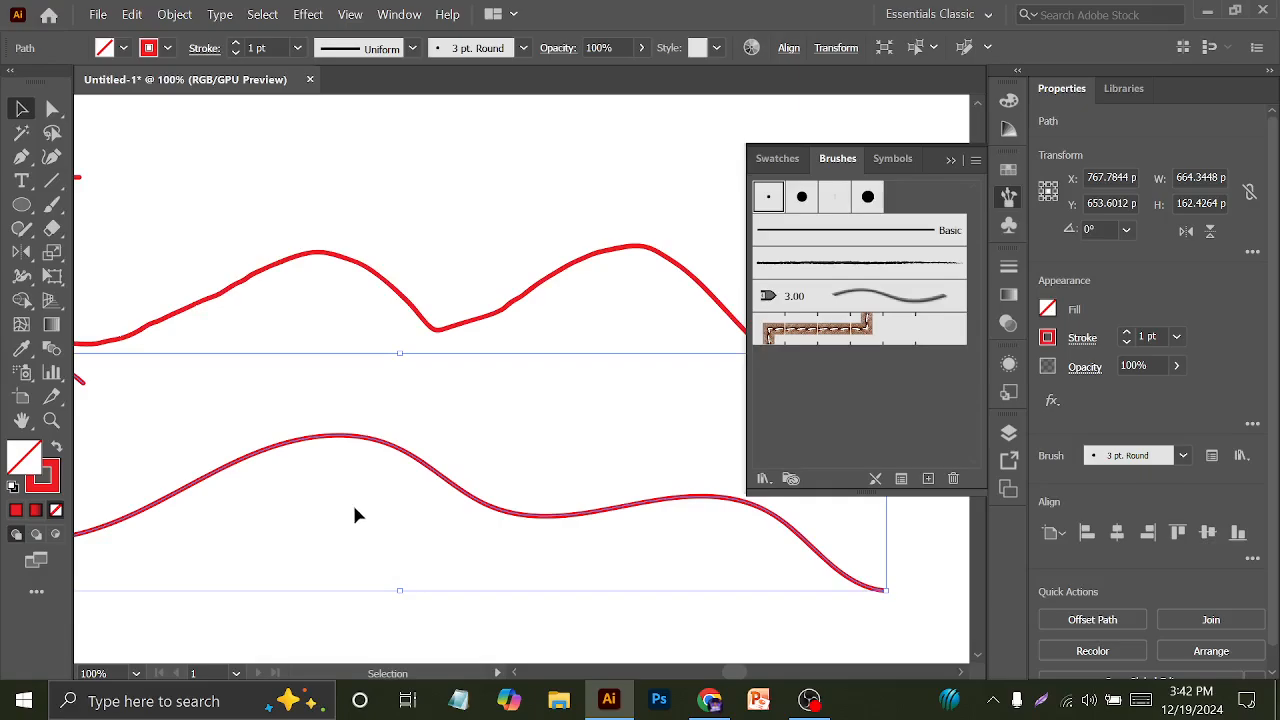
Delete both wavy red strokes from the artboard
left_click_drag(388, 245, 491, 562)
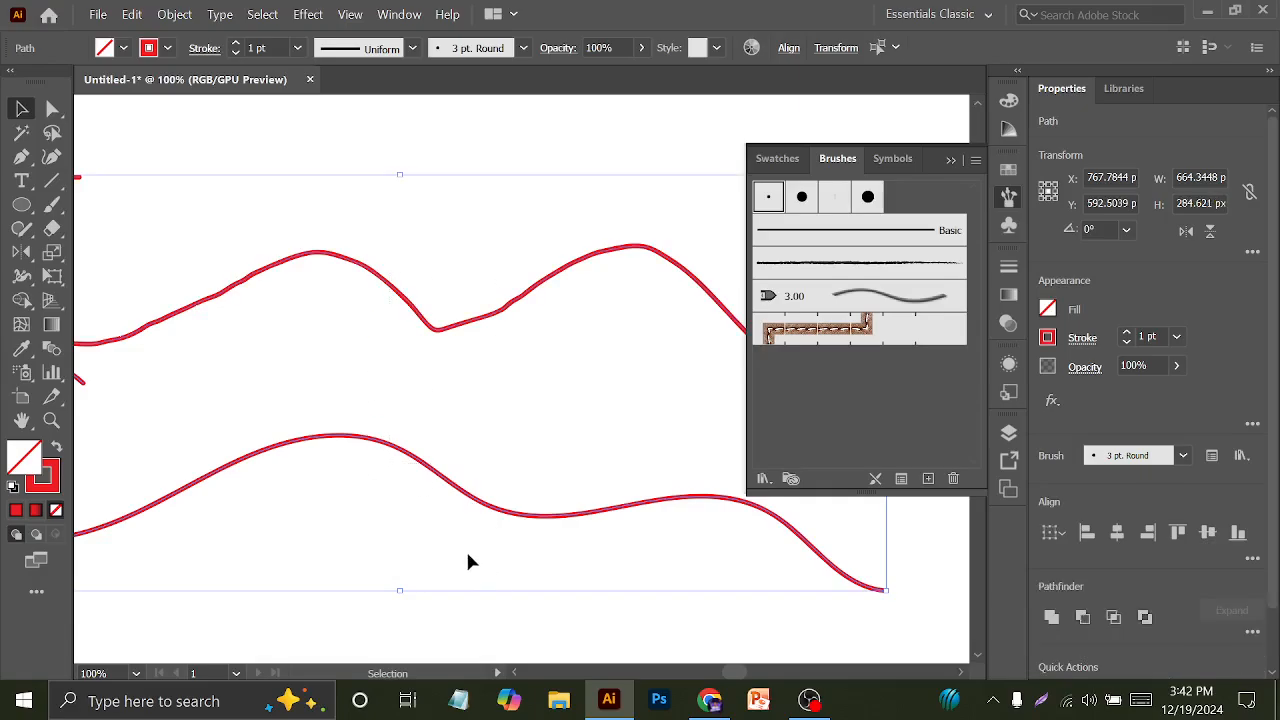
key("Delete")
key("ctrl+minus")
key("ctrl+minus")
key("ctrl+minus")
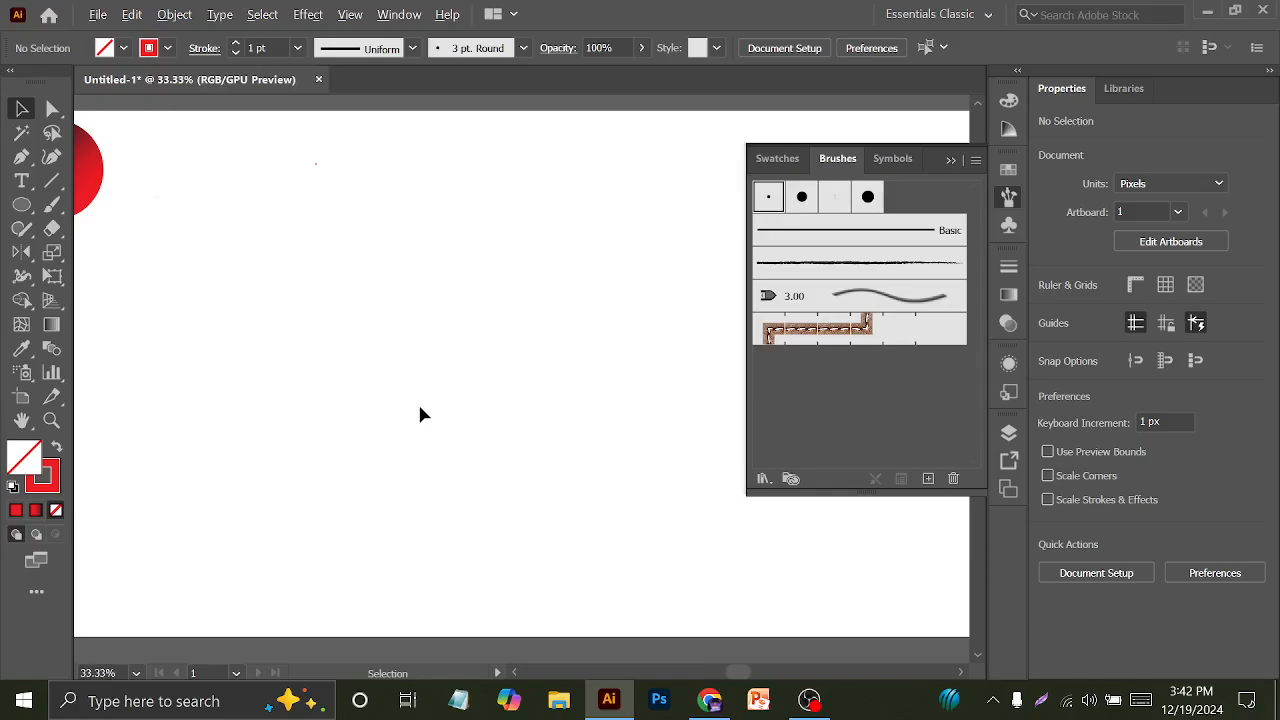
Paint a looping red stroke about 477 × 570 px on the empty artboard using the Charcoal - Pencil brush
left_click(52, 204)
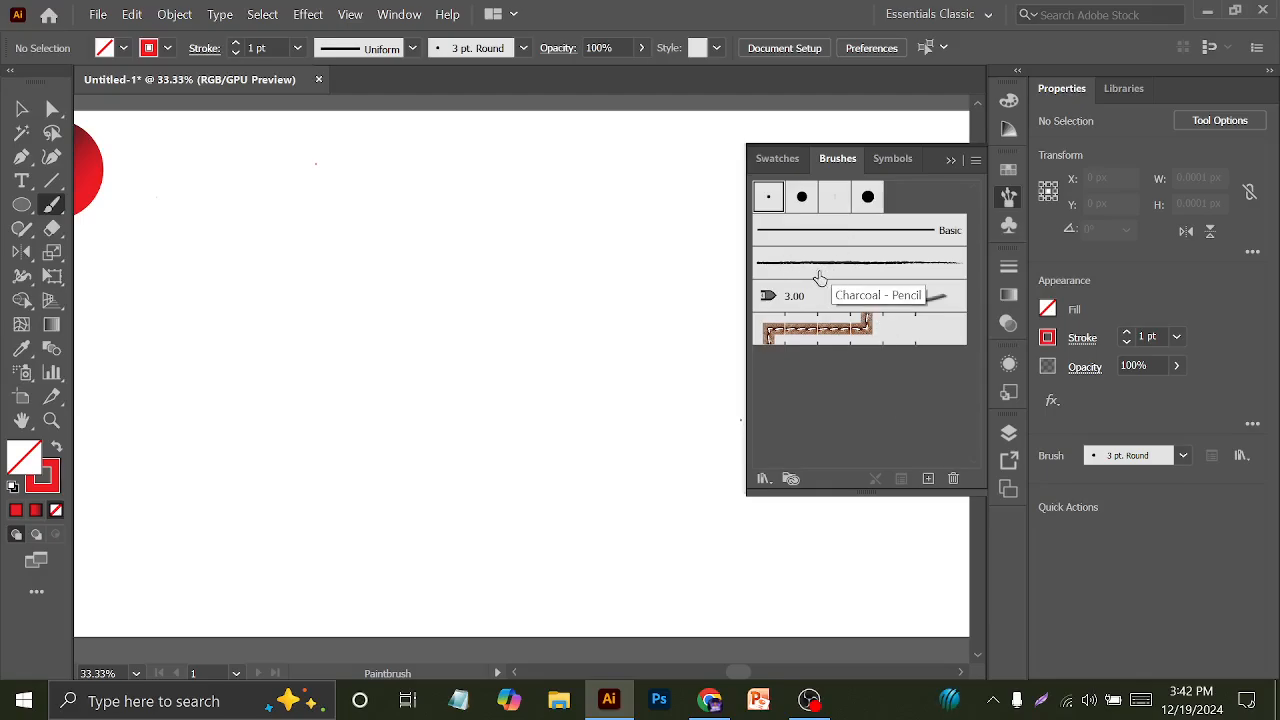
left_click(849, 273)
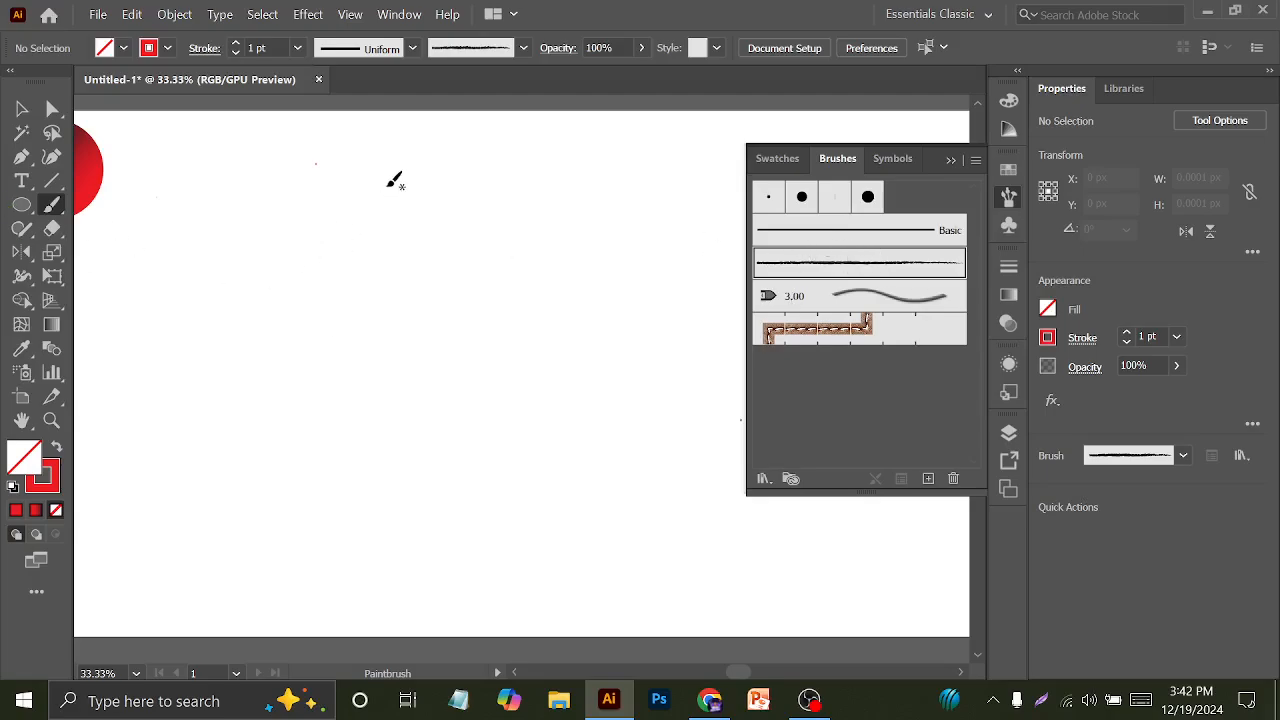
mouse_move(386, 184)
left_mouse_down()
mouse_move(281, 208)
mouse_move(386, 269)
mouse_move(485, 396)
mouse_move(364, 375)
mouse_move(505, 233)
left_mouse_up()
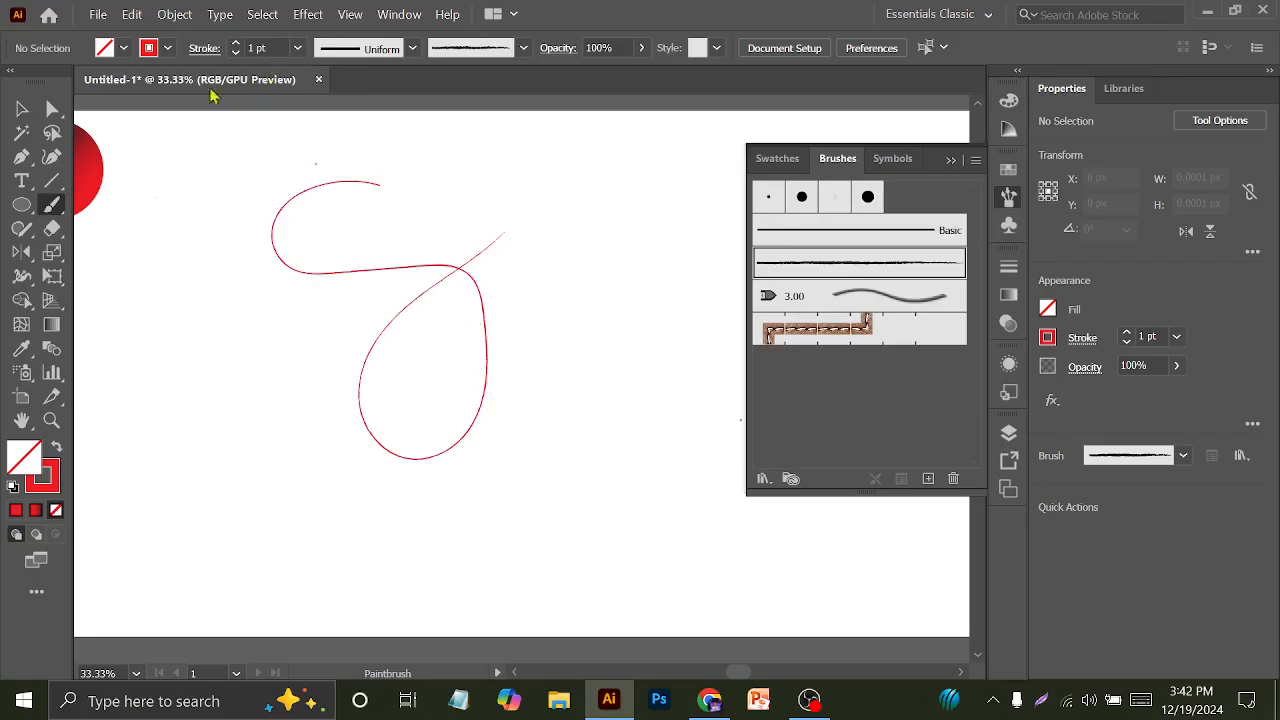
Set the stroke weight of the charcoal stroke and the small dot above it to 7 pt
left_click(22, 108)
left_click_drag(200, 128, 385, 362)
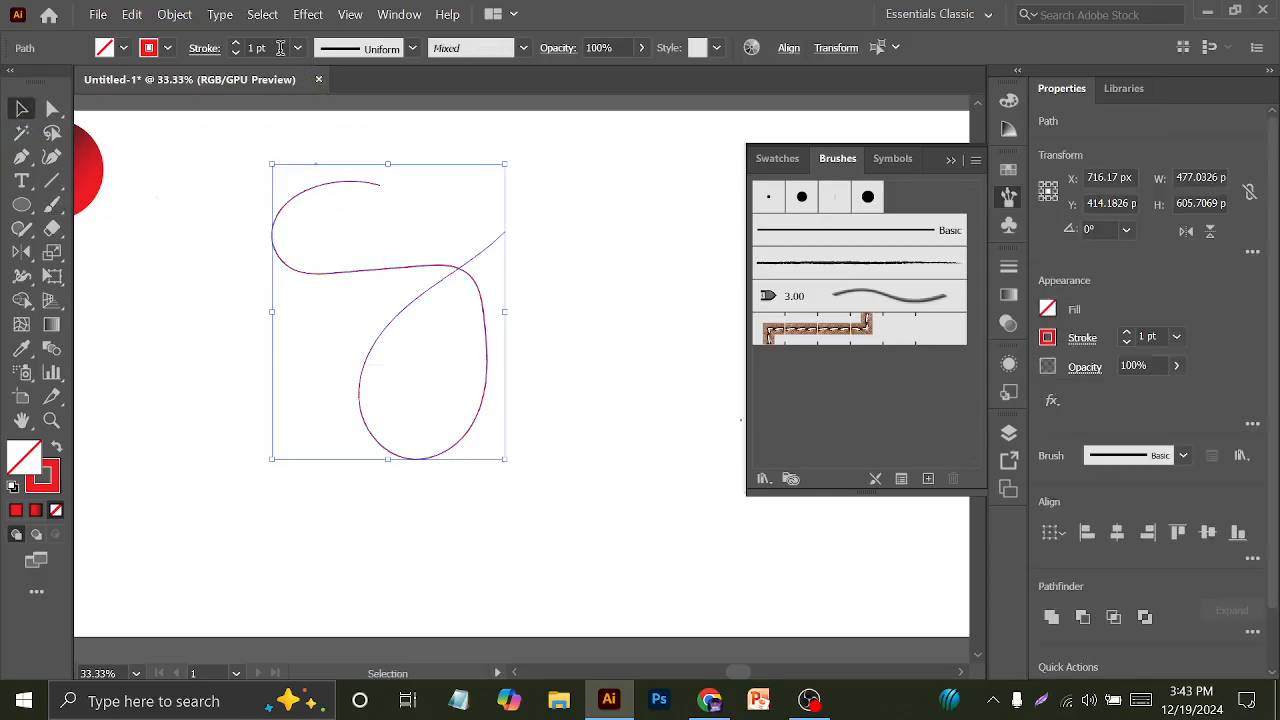
double_click(262, 48)
type("7")
key("Return")
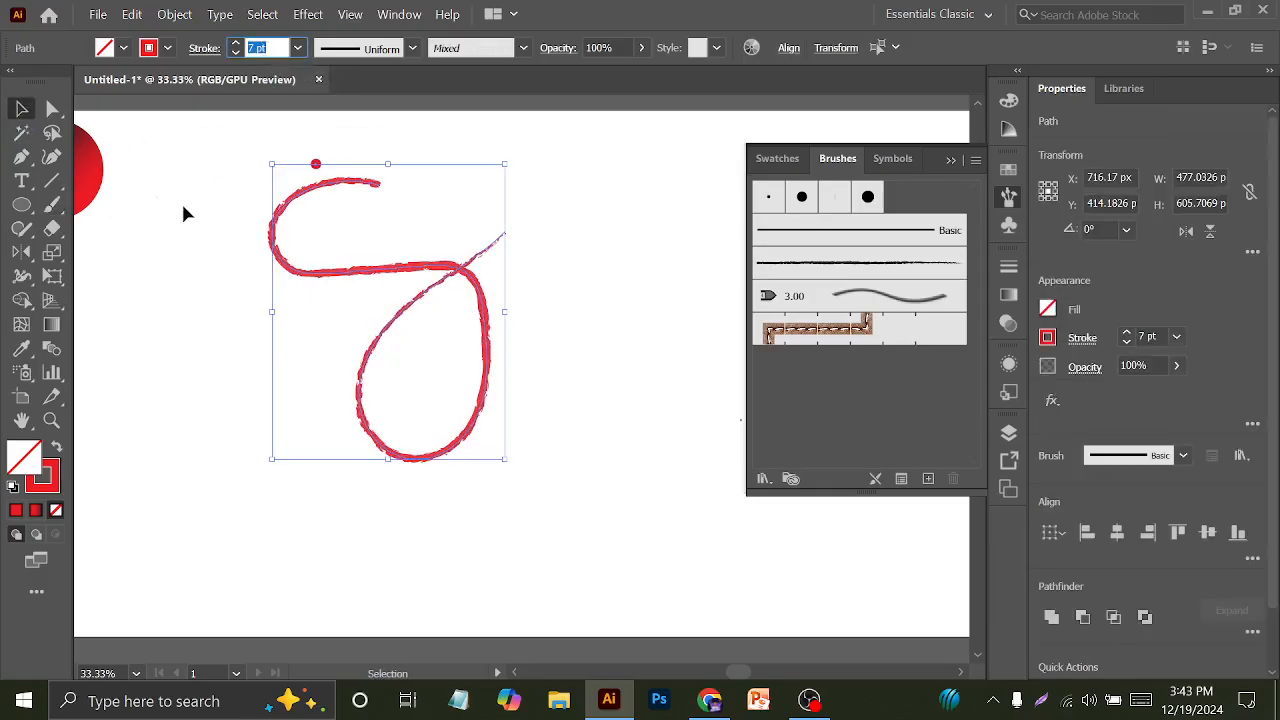
left_click(390, 358)
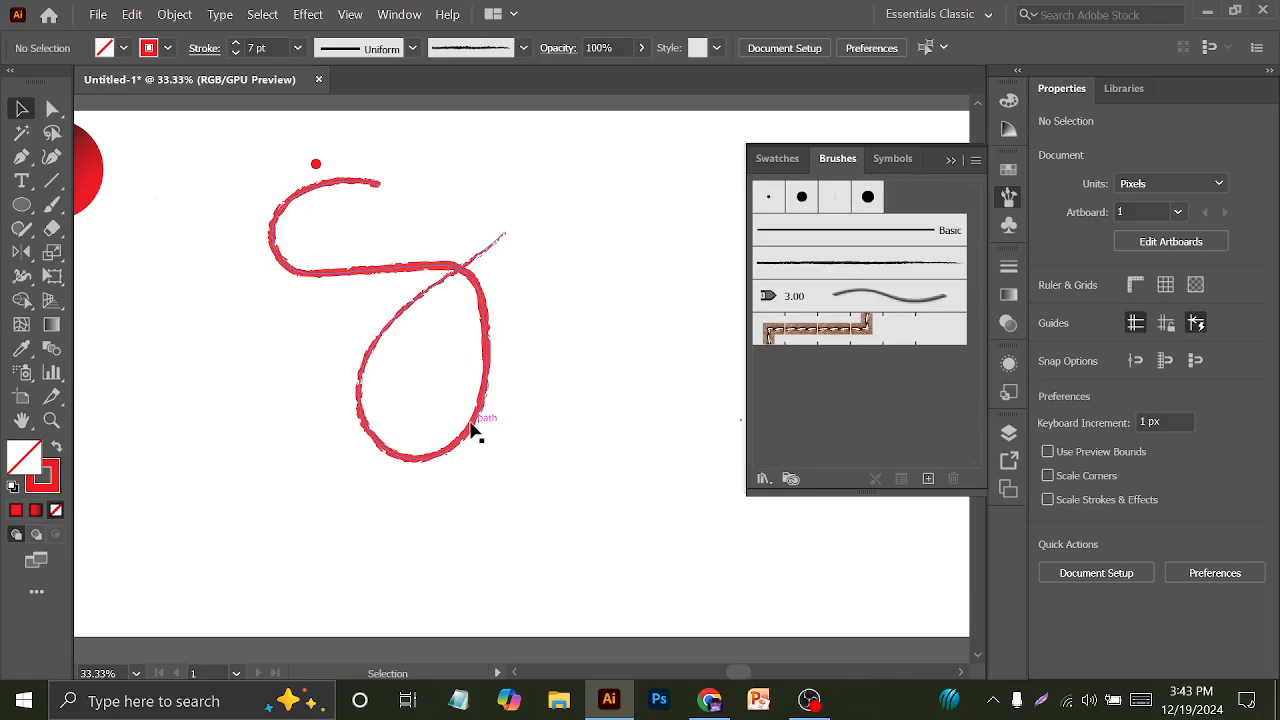
scroll(470, 358, "down", 1)
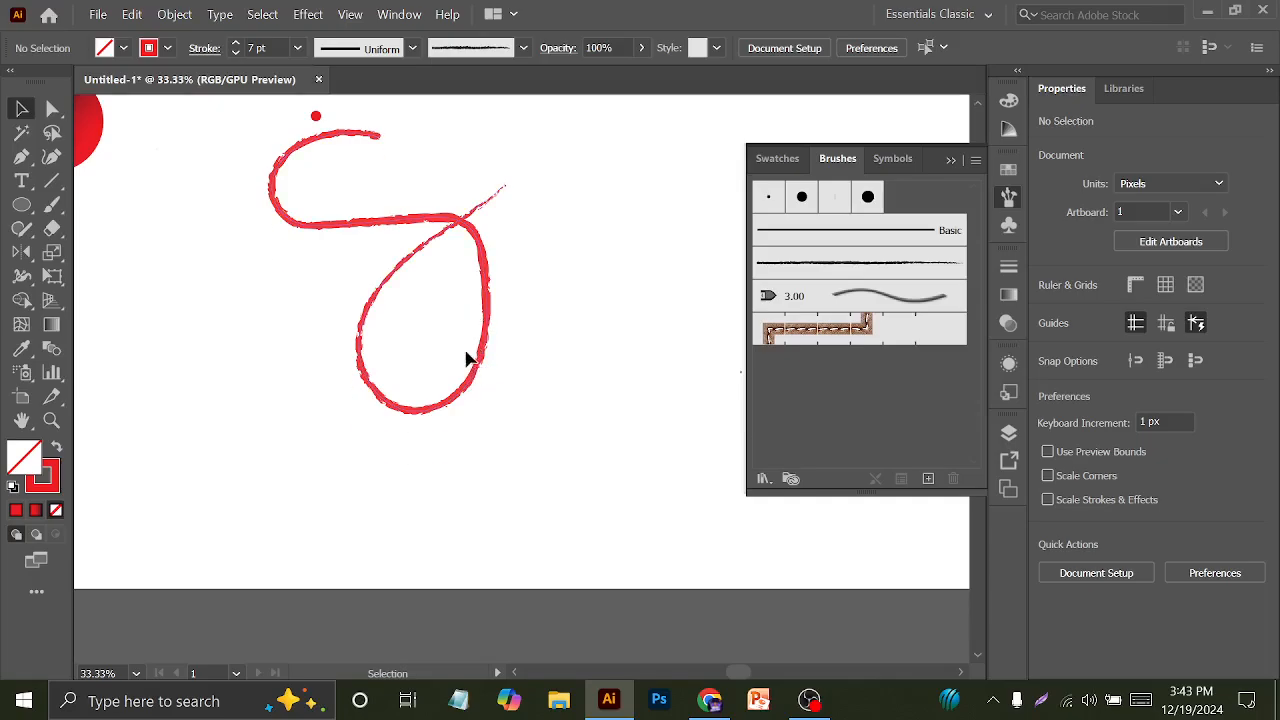
Paint a red figure-eight about 226 × 477 px with the 10 pt. Round brush beside the charcoal stroke and move it down to the right
left_click(771, 200)
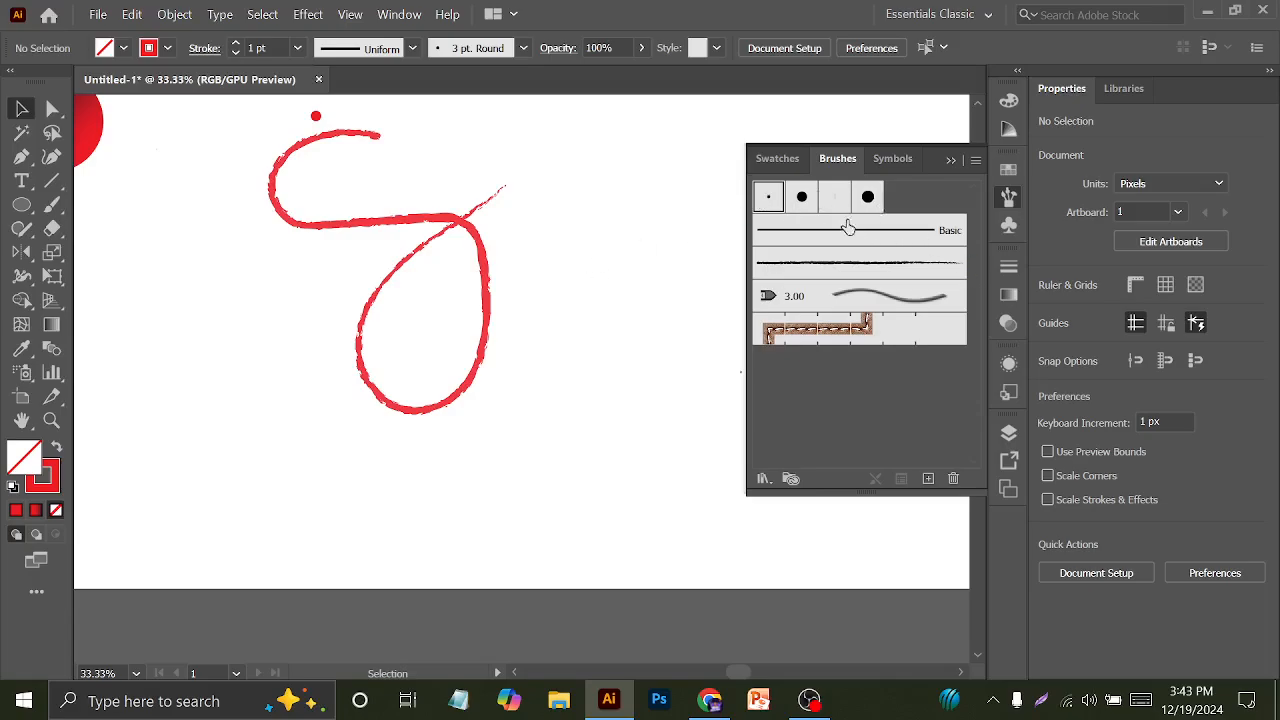
left_click(803, 197)
left_click(52, 204)
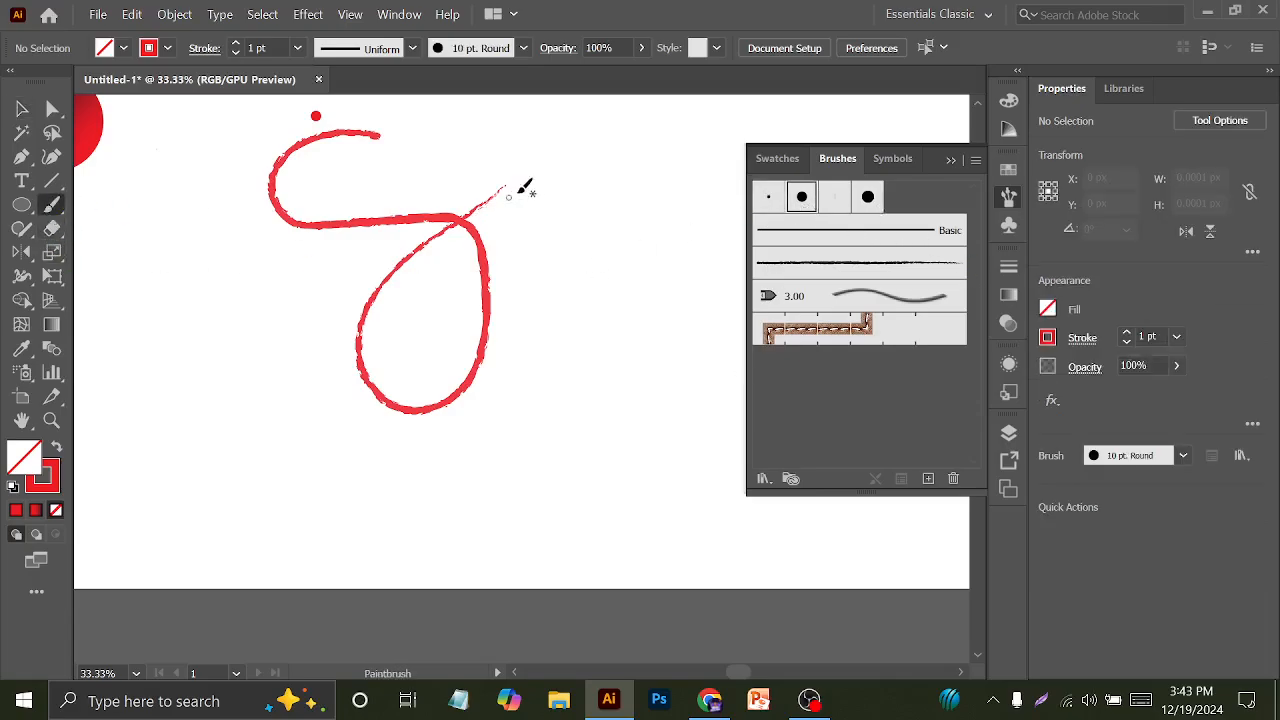
mouse_move(603, 158)
left_mouse_down()
mouse_move(551, 157)
mouse_move(578, 368)
mouse_move(632, 168)
mouse_move(654, 158)
left_mouse_up()
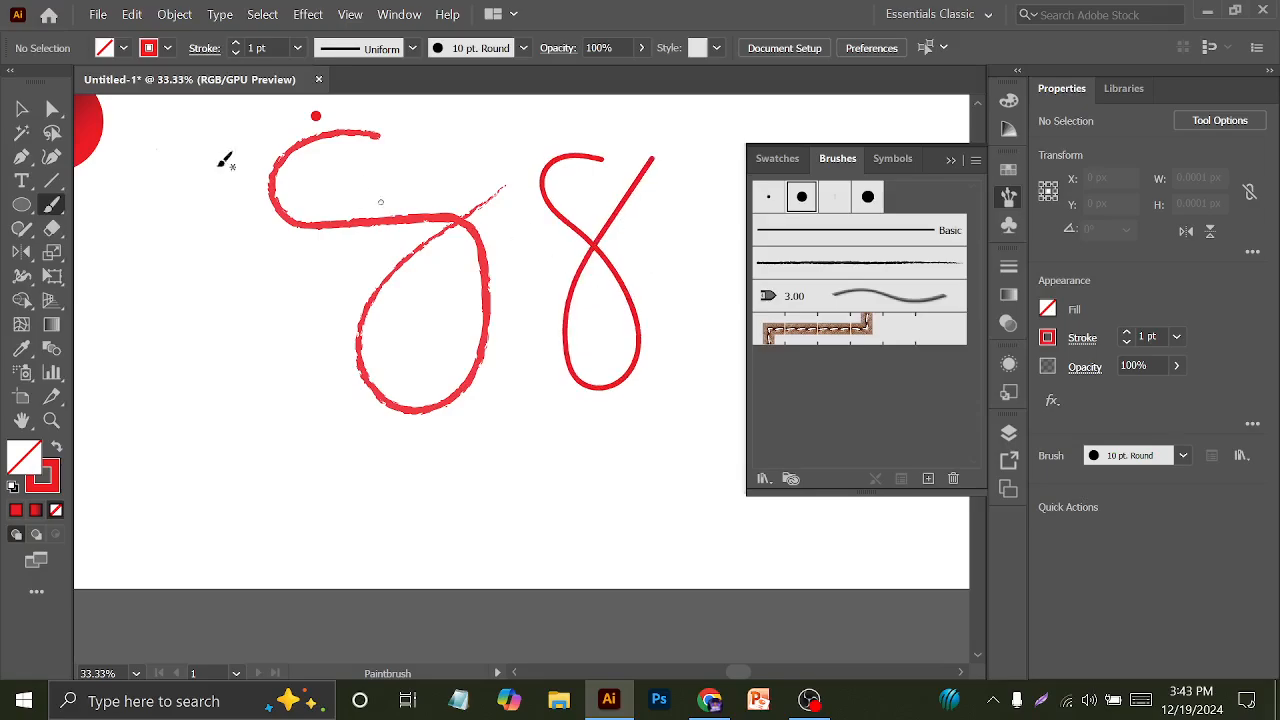
left_click(22, 108)
left_click_drag(625, 200, 673, 320)
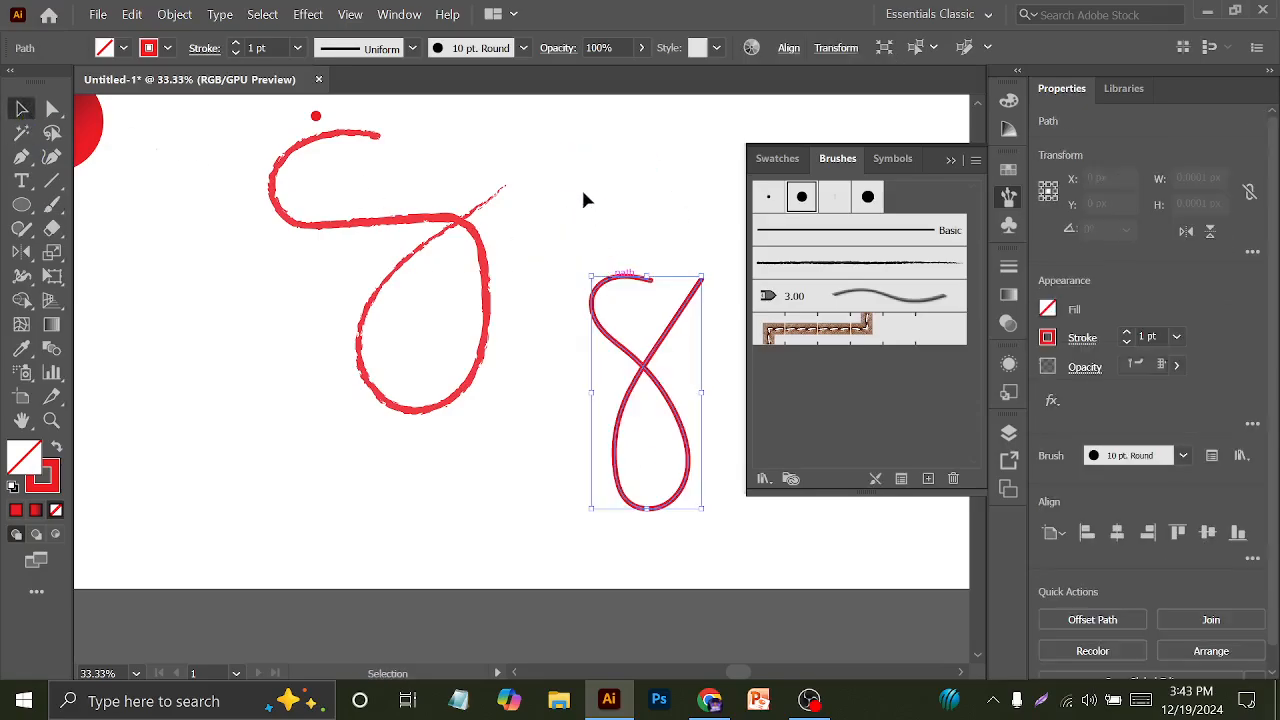
Set the figure-eight's stroke weight to 5 pt
left_click_drag(571, 172, 625, 328)
left_click(260, 47)
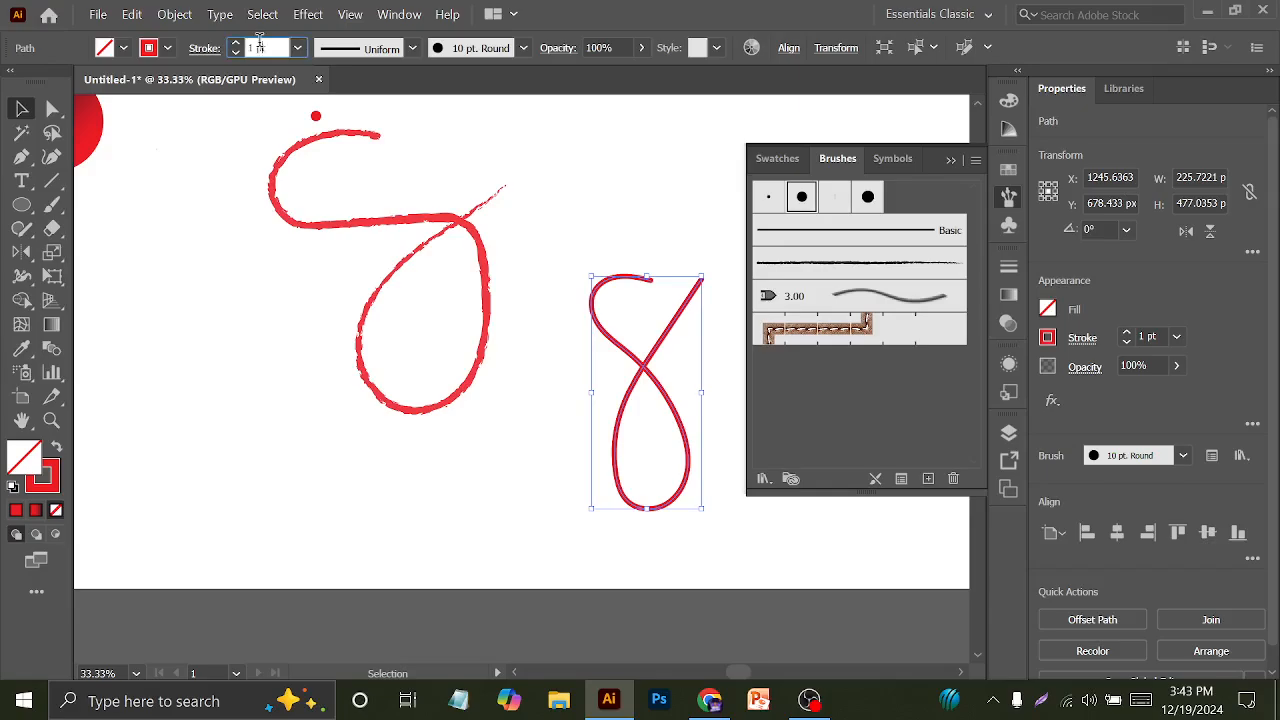
type("5")
key("Return")
left_click(597, 157)
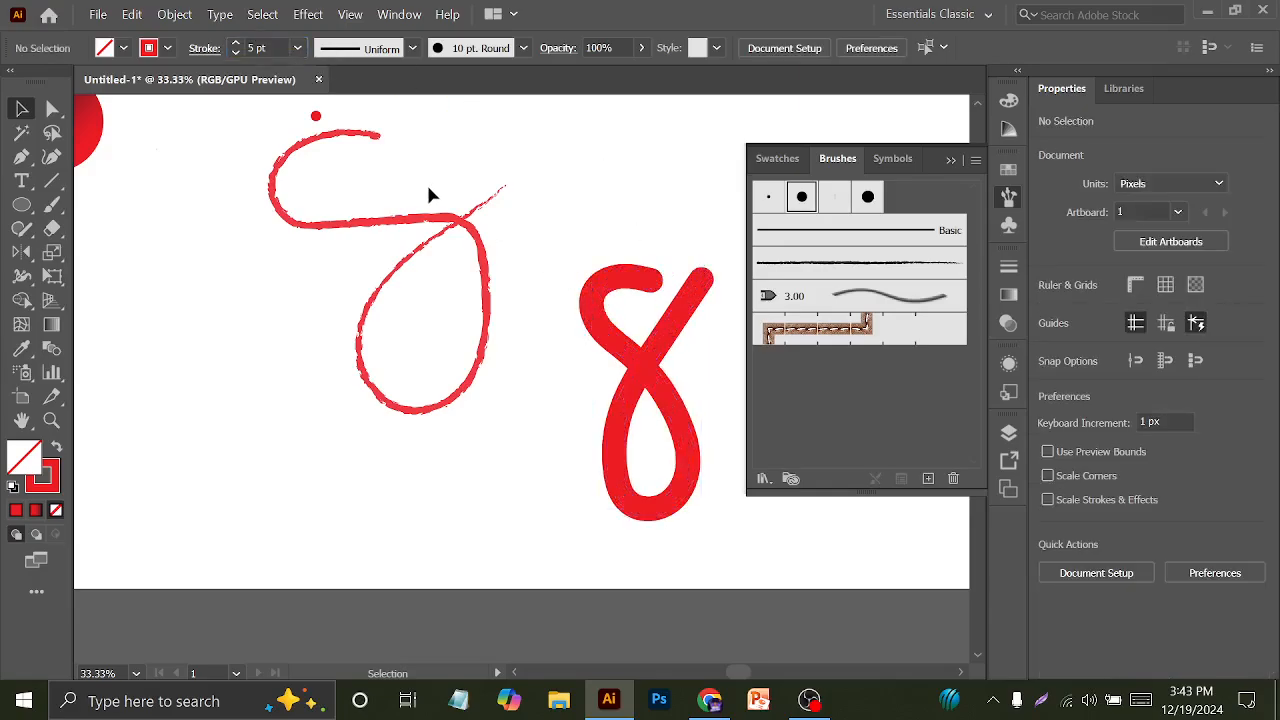
Increase the charcoal stroke's weight to 17 pt
left_click(455, 226)
left_click(280, 47)
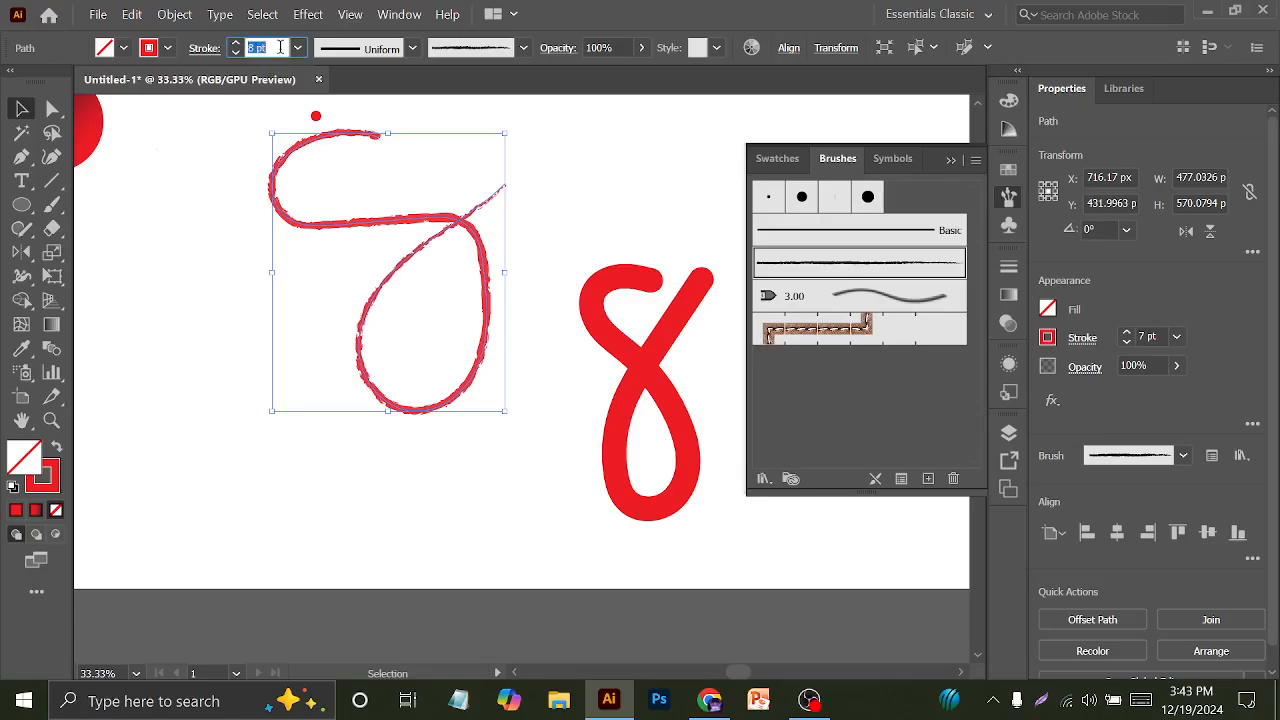
key("Up")
key("Up")
key("Up")
key("Up")
key("Up")
key("Up")
key("Up")
key("Up")
key("Up")
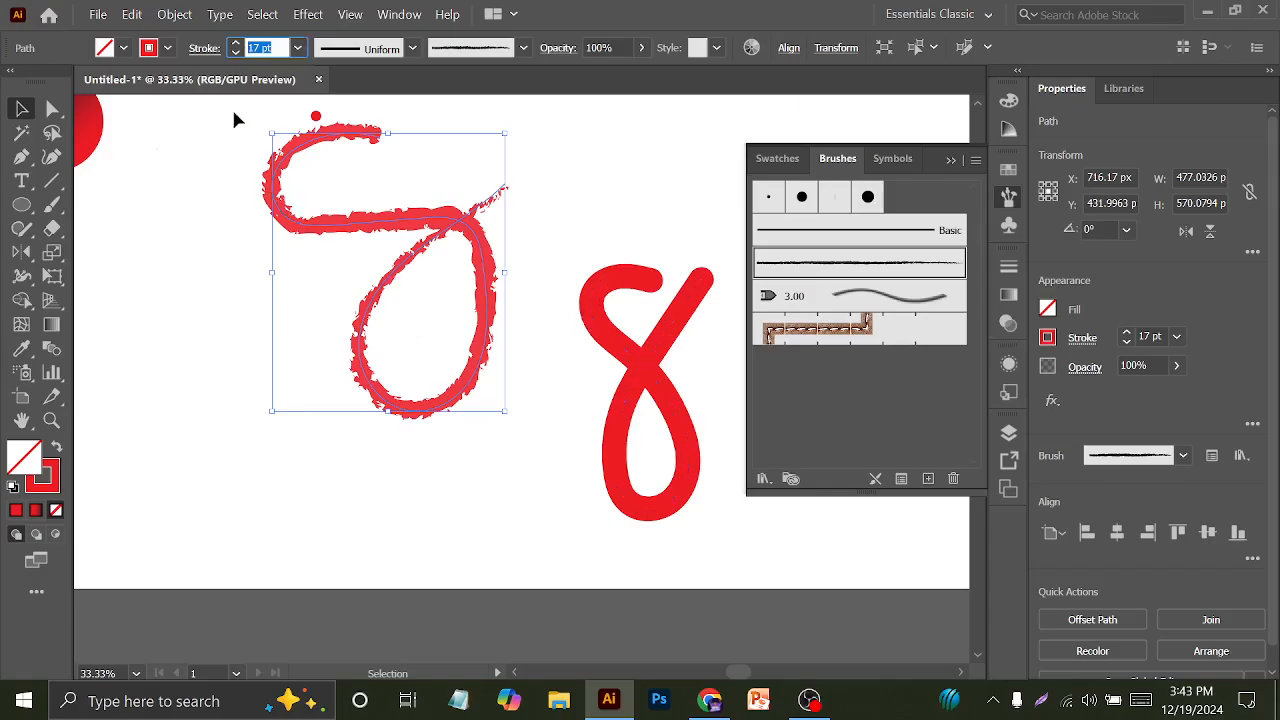
Delete the charcoal stroke, the figure-eight and the small dot from the artboard
left_click_drag(233, 111, 663, 527)
key("Delete")
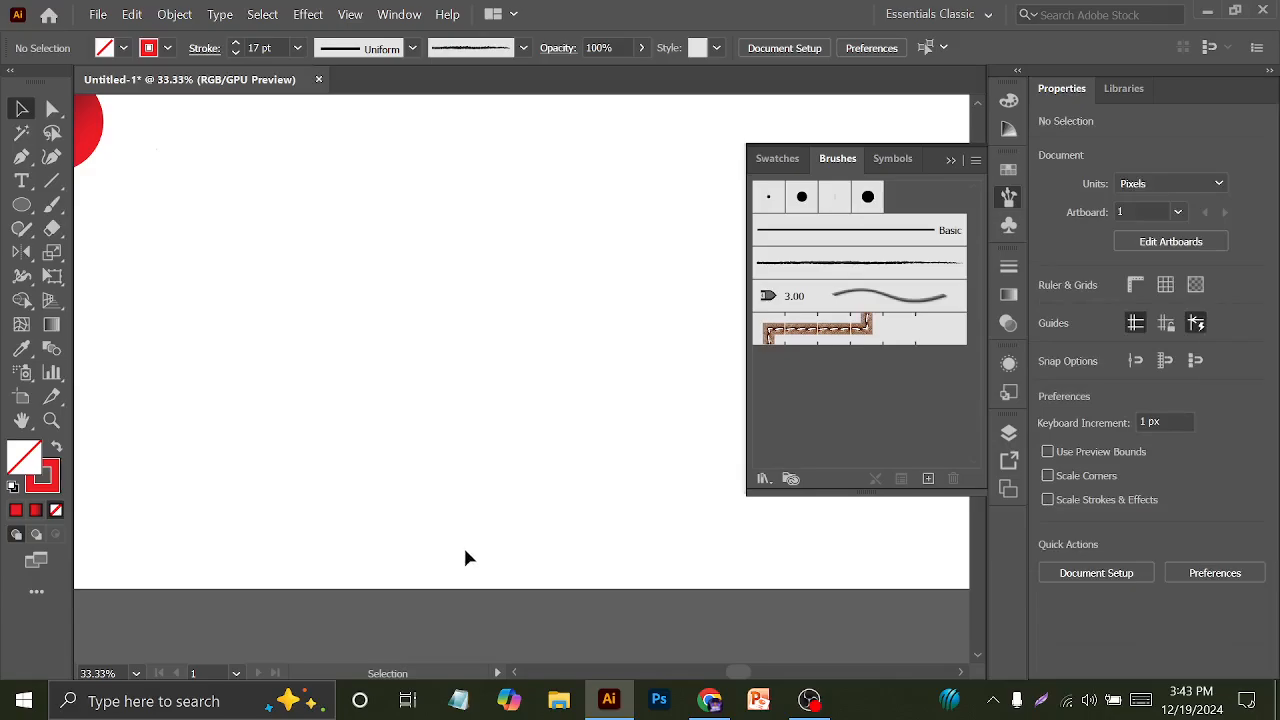
Draw a circle about 332 px in diameter to the right of the sticker and swap its fill and stroke
scroll(529, 483, "down", 1)
scroll(610, 400, "up", 1)
left_click_drag(610, 400, 527, 359)
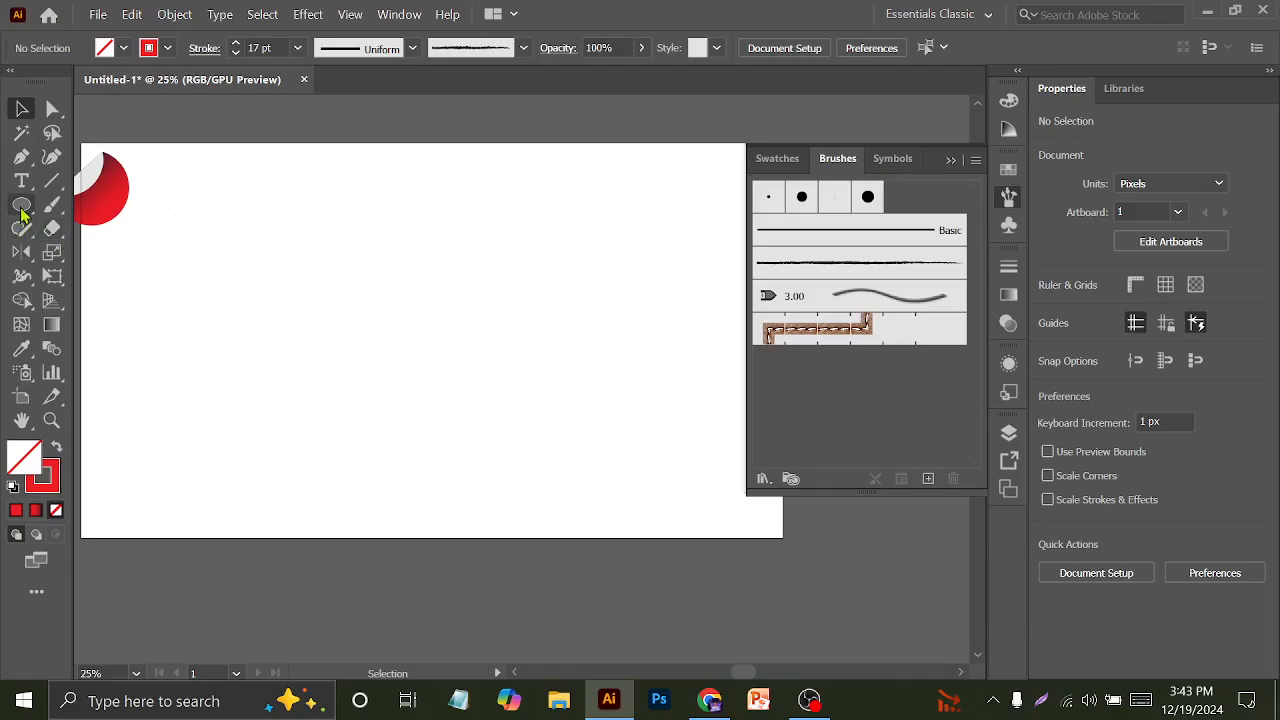
left_click(22, 205)
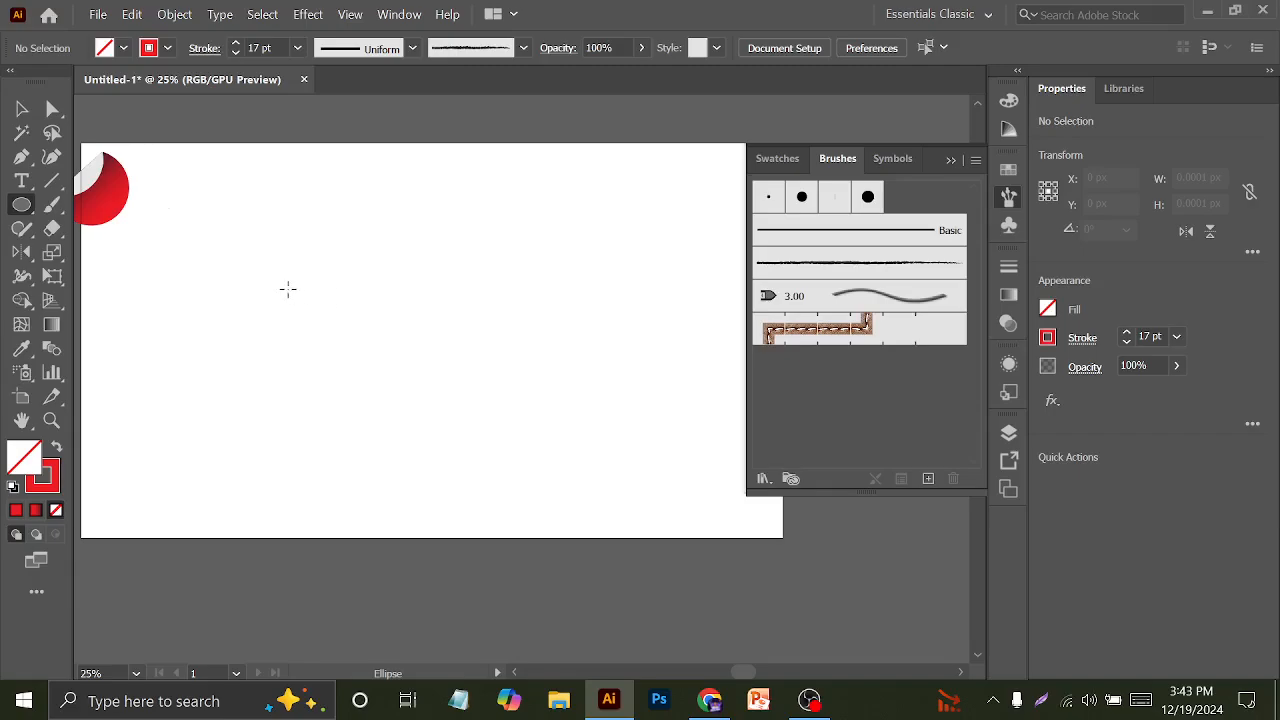
left_click_drag(284, 212, 347, 272)
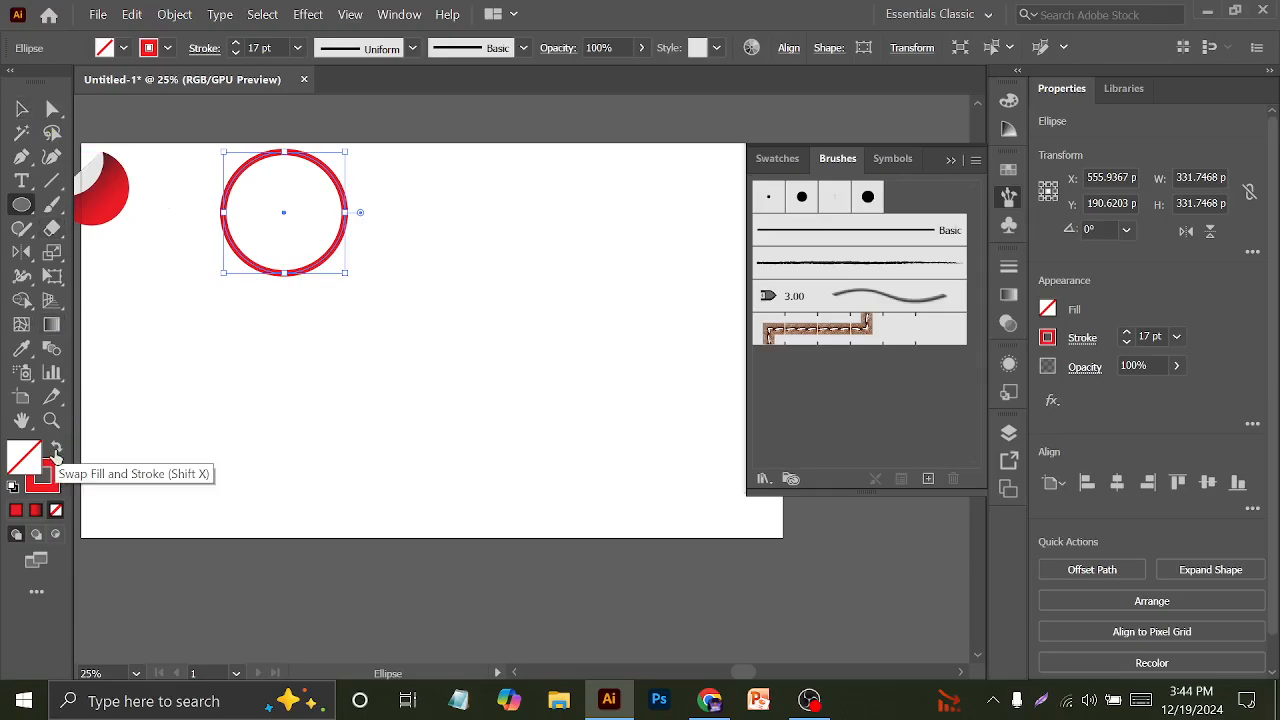
left_click(55, 452)
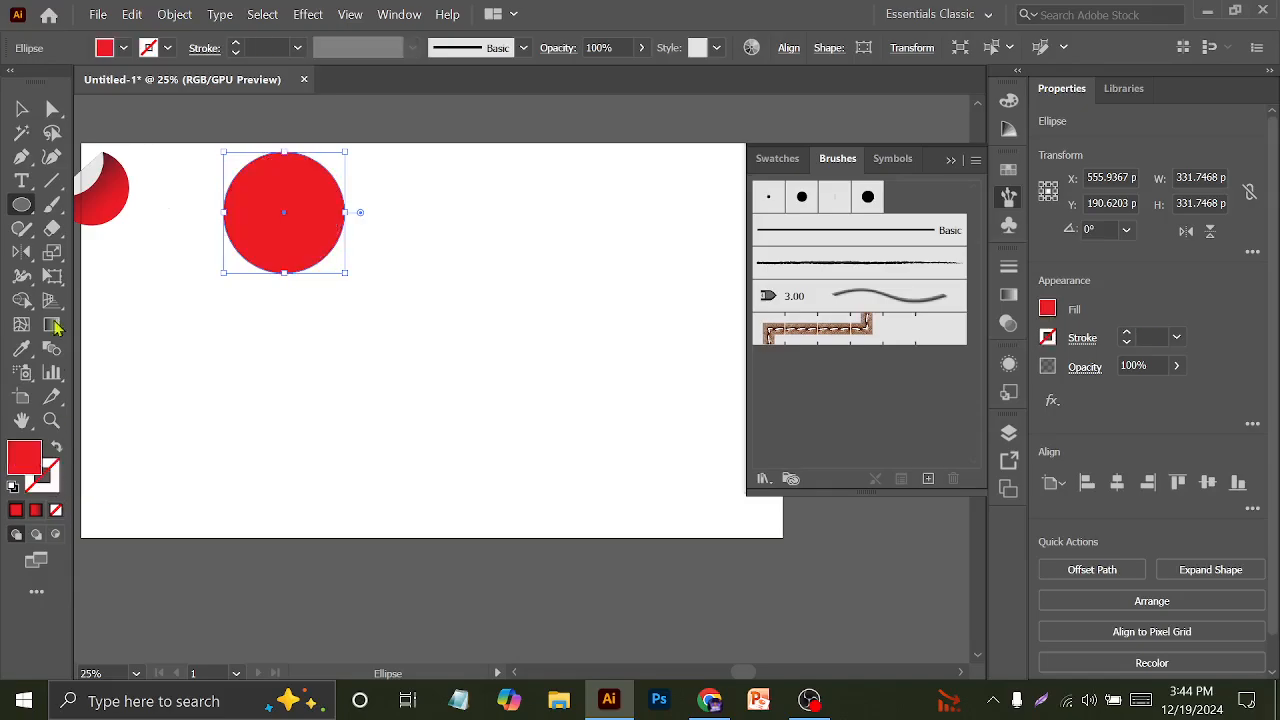
Duplicate the circle about 230 px to the right and remove both outer regions with Shape Builder, keeping the leaf-shaped overlap
left_click(21, 108)
left_click_drag(310, 250, 386, 216)
left_click_drag(223, 149, 392, 341)
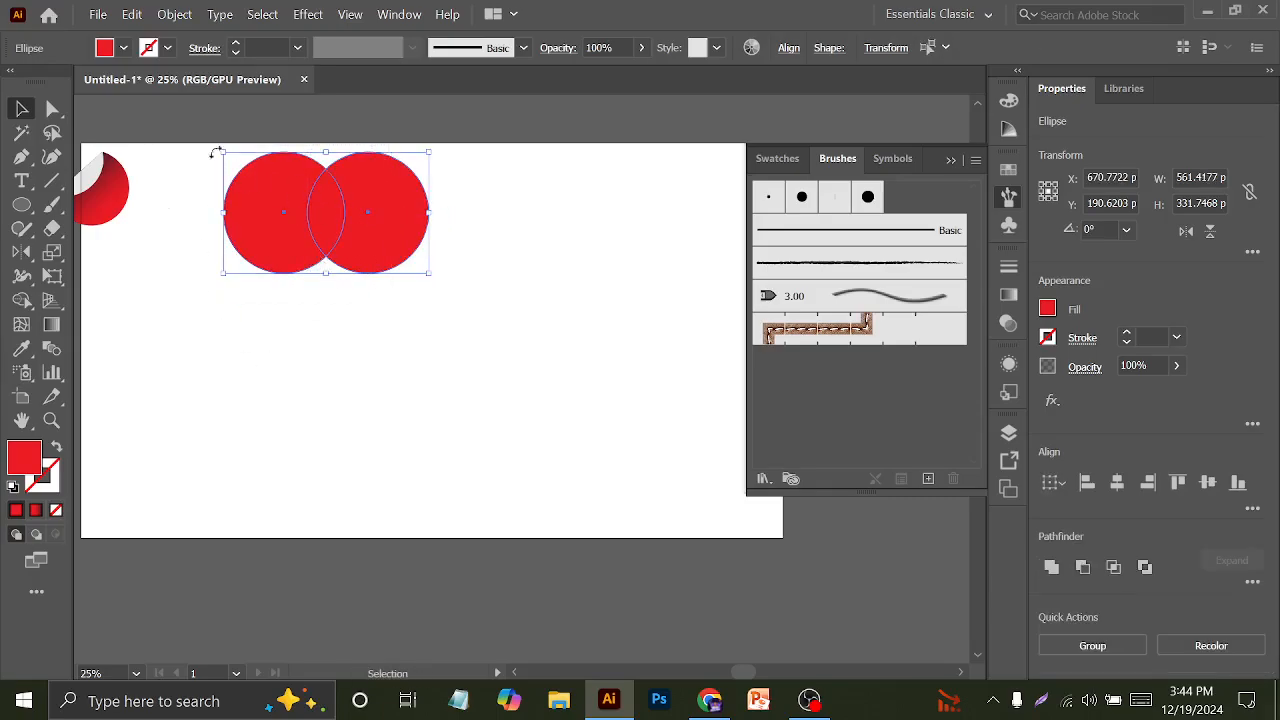
key("shift+m")
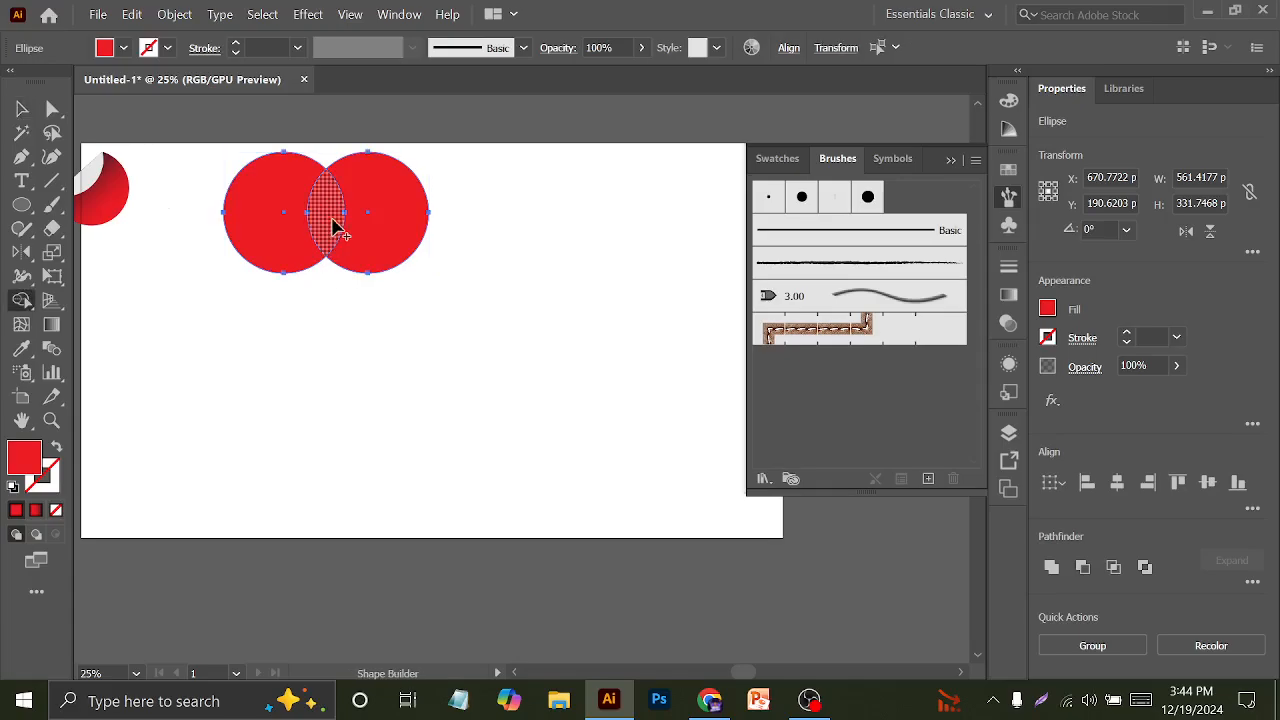
left_click(385, 214, "alt")
left_click(266, 229, "alt")
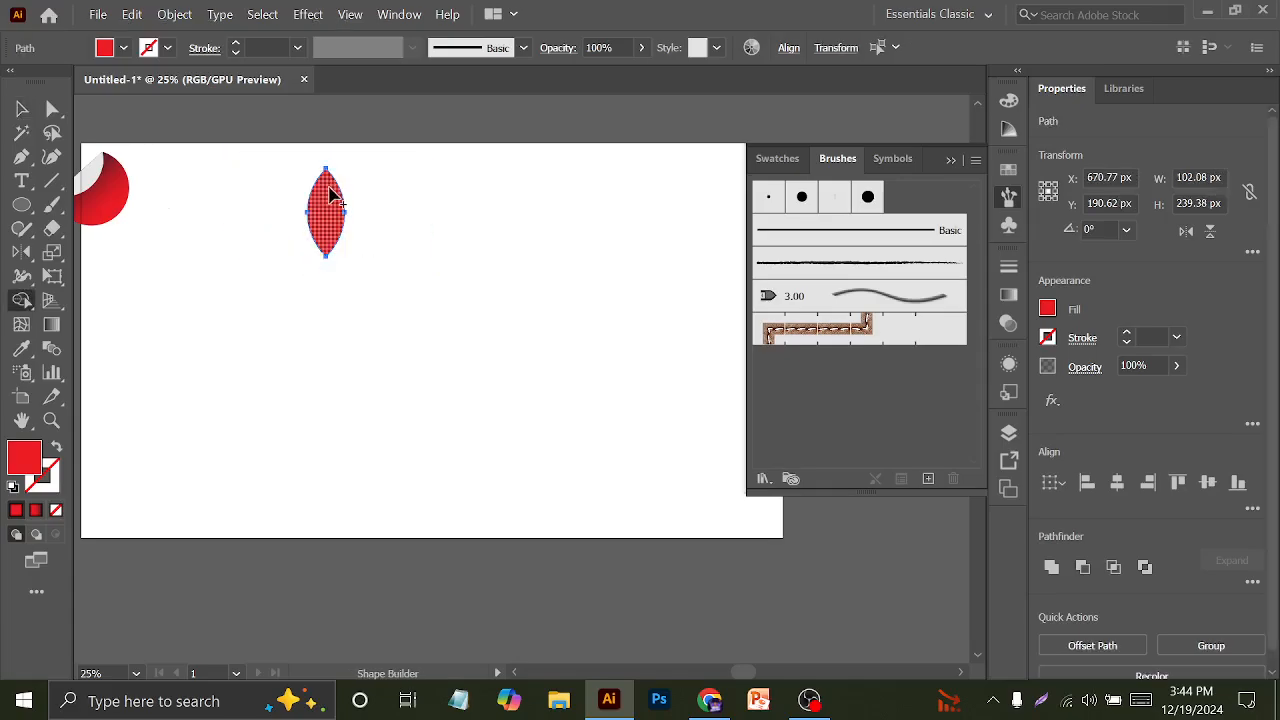
key("v")
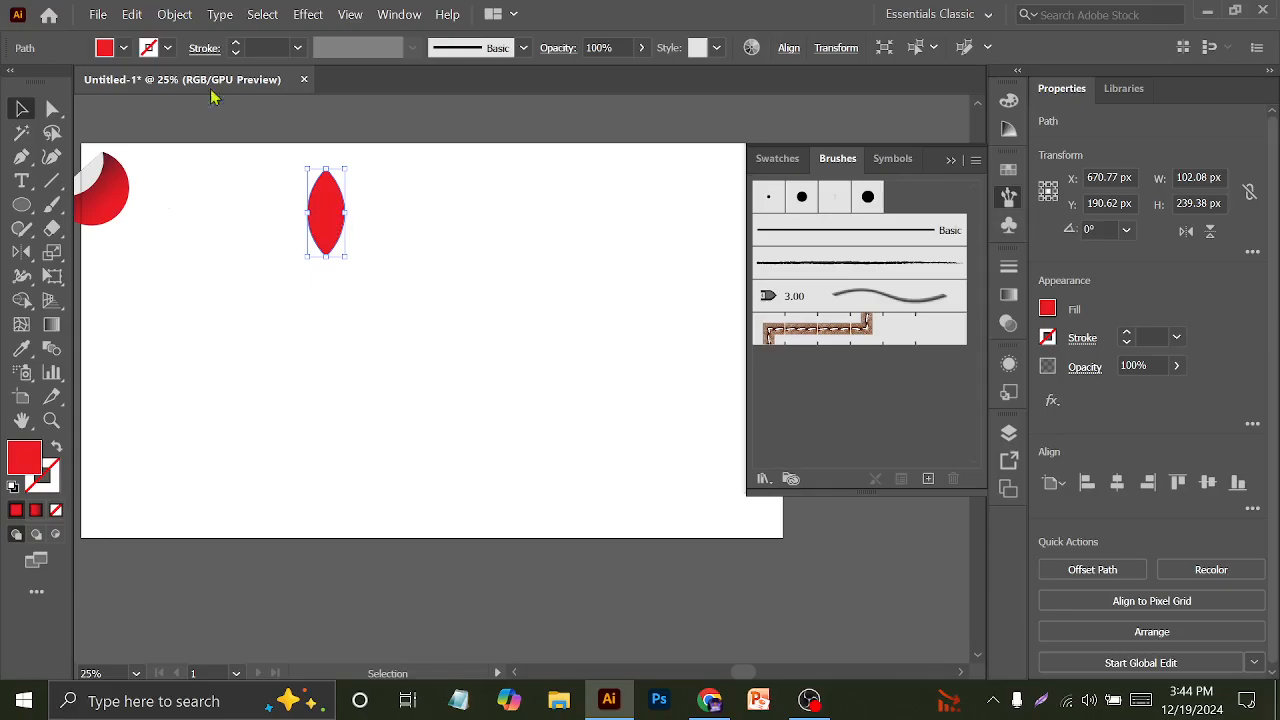
Fill the leaf shape with dark green and place a copy of it below the folded-corner sticker
left_click(123, 47)
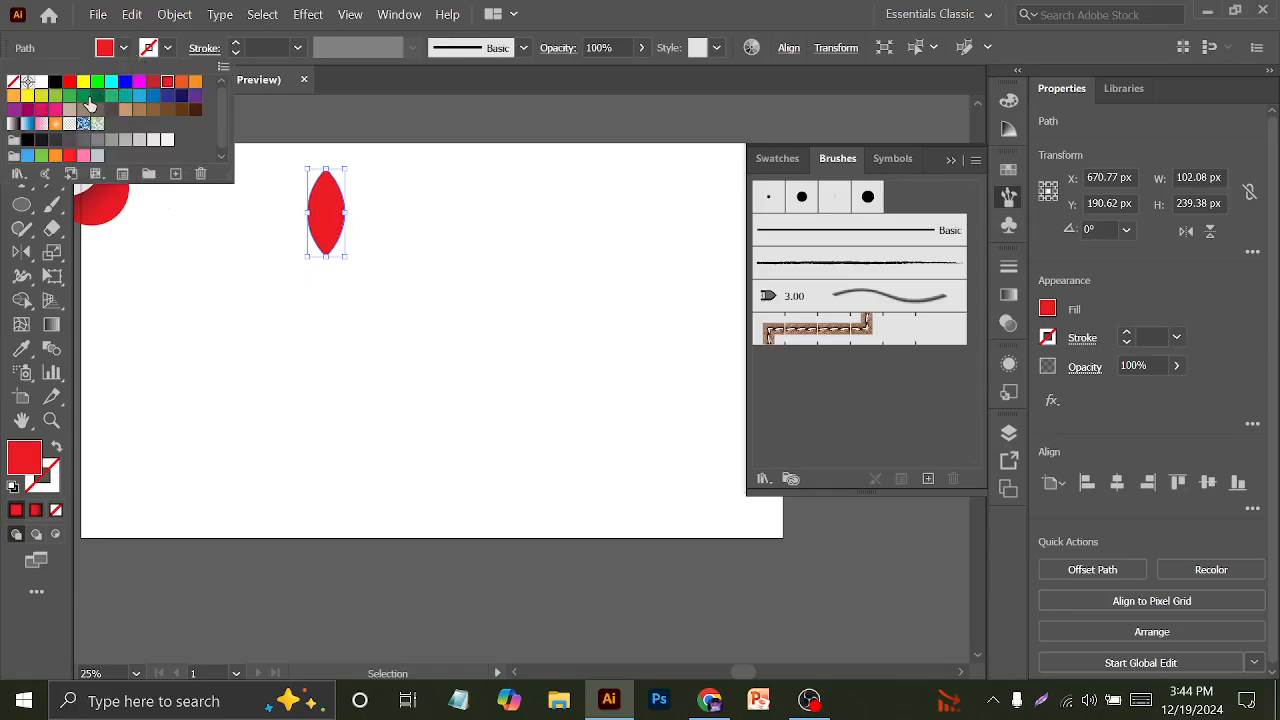
left_click(83, 96)
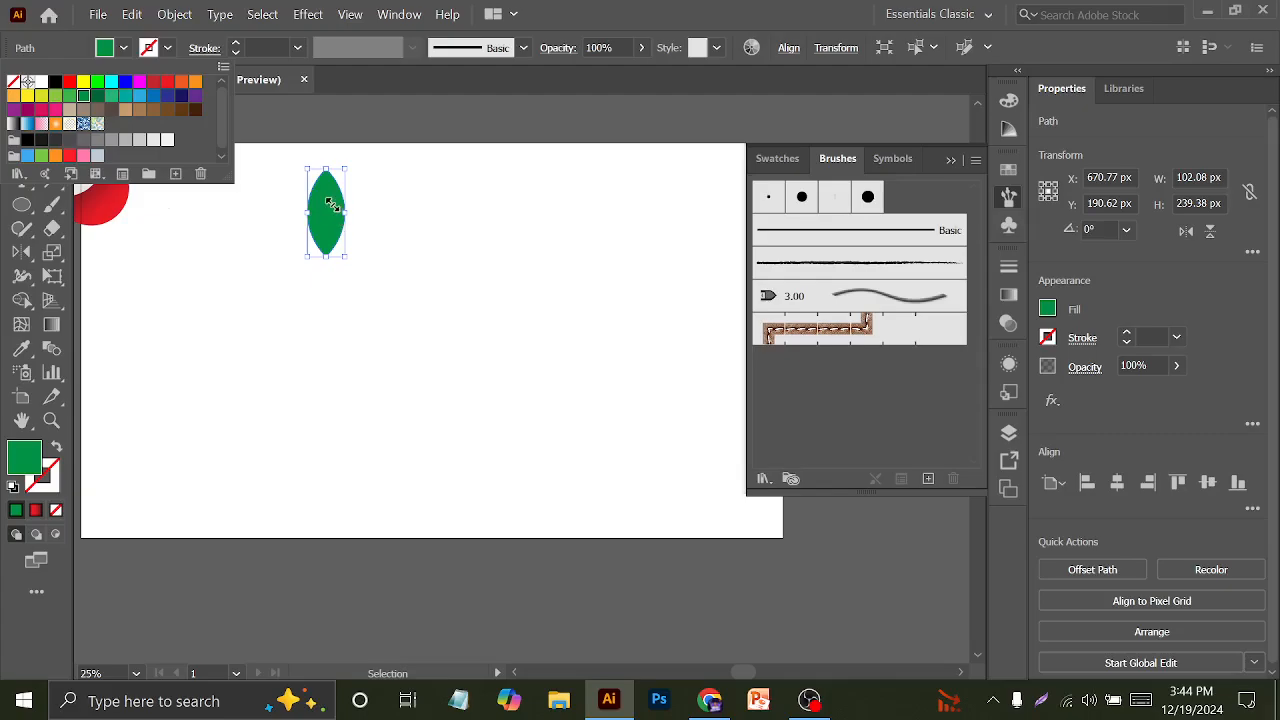
key("Escape")
left_click_drag(326, 206, 84, 308)
left_click(151, 201)
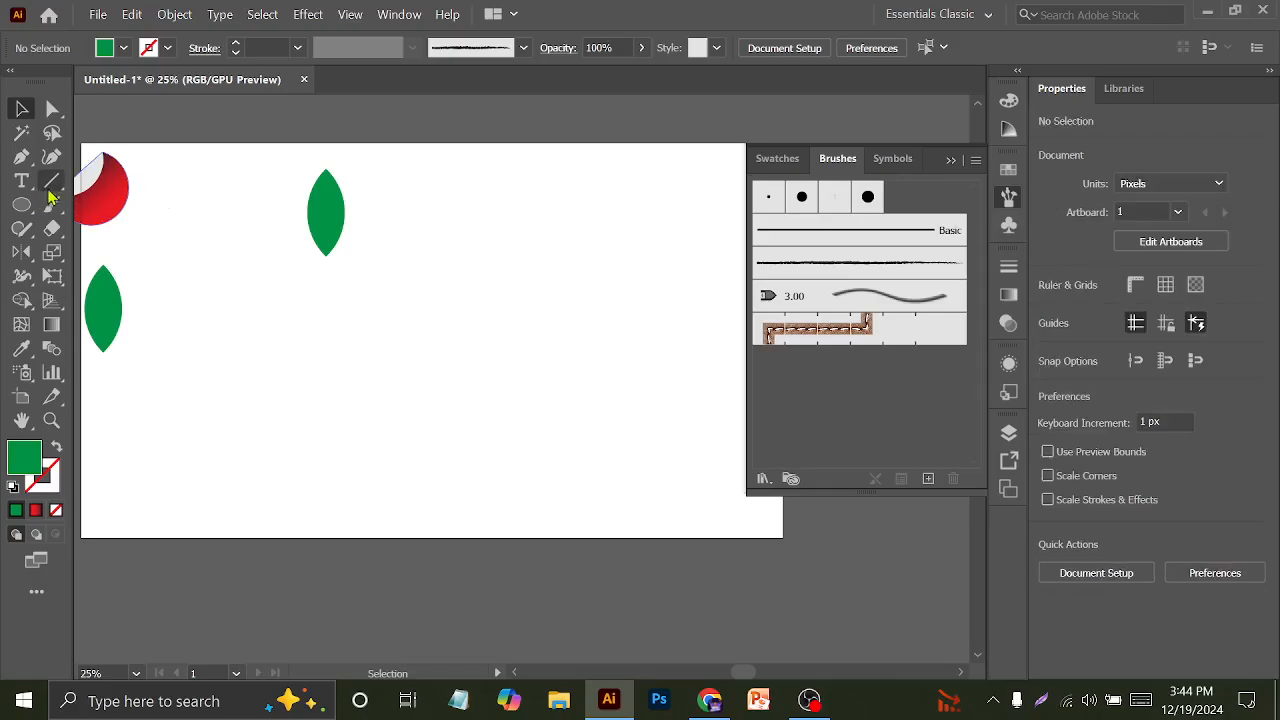
Draw a horizontal line about 1311 px long beneath the original leaf and give it the same green as its stroke color
left_click(52, 180)
left_click_drag(262, 276, 737, 276)
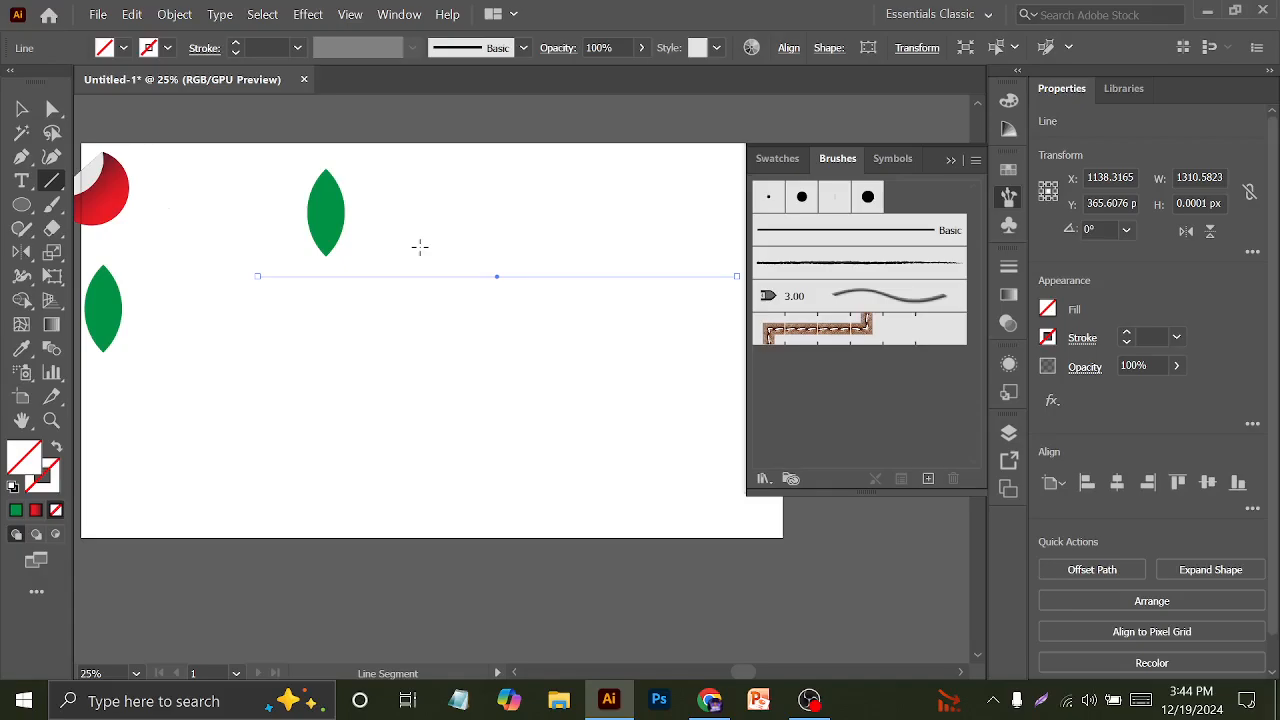
left_click(167, 48)
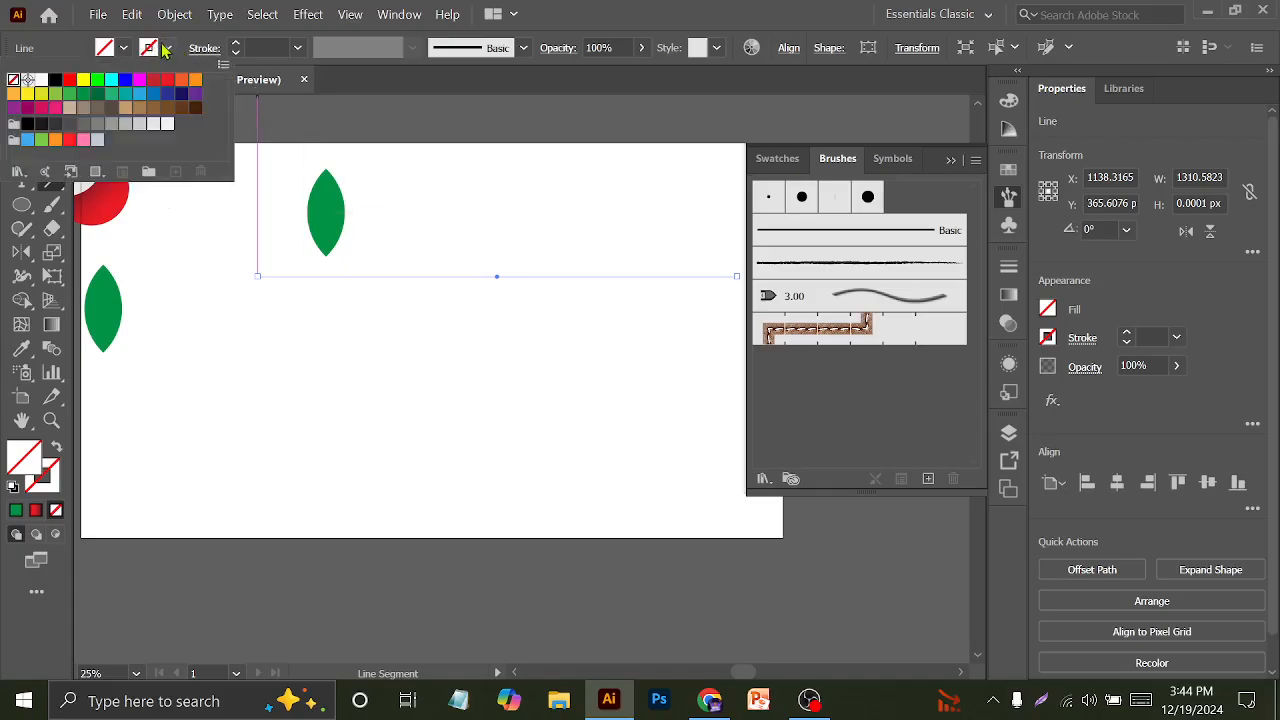
left_click(83, 93)
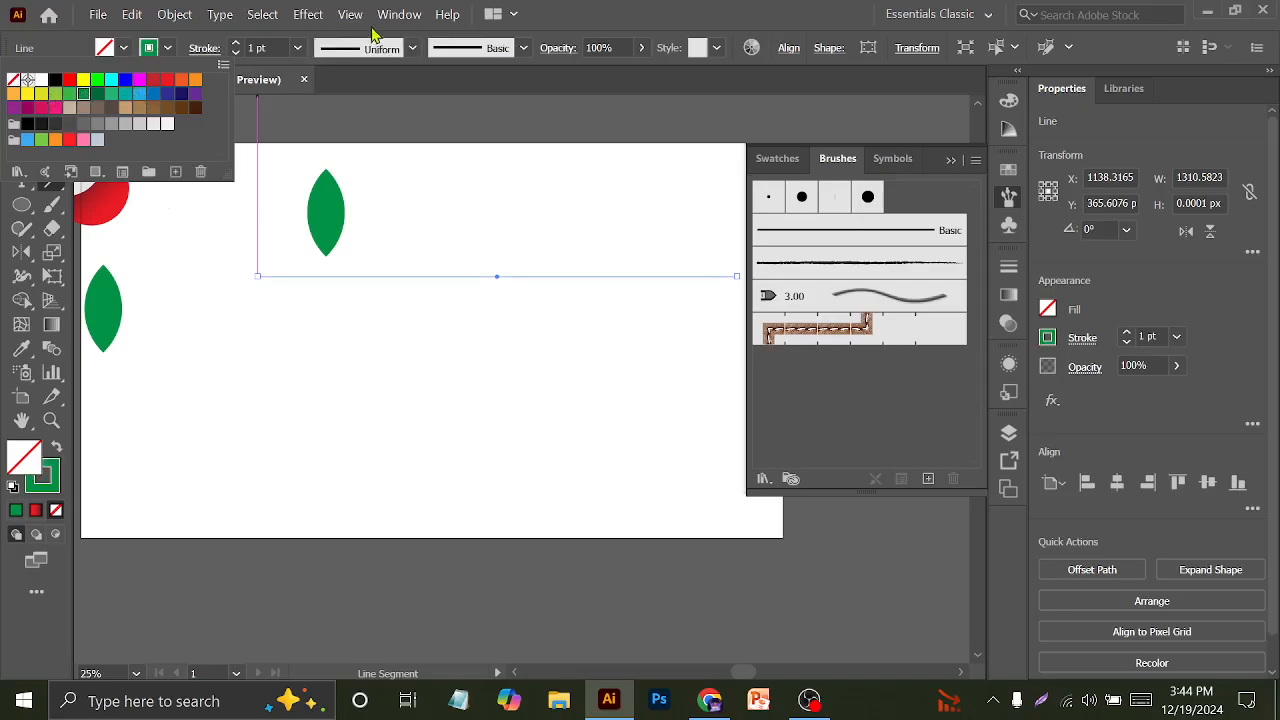
Set the green line's stroke weight to 19 pt and apply the tapering Width Profile 4
left_click(283, 41)
left_click(282, 41)
scroll(282, 41, "up", 7)
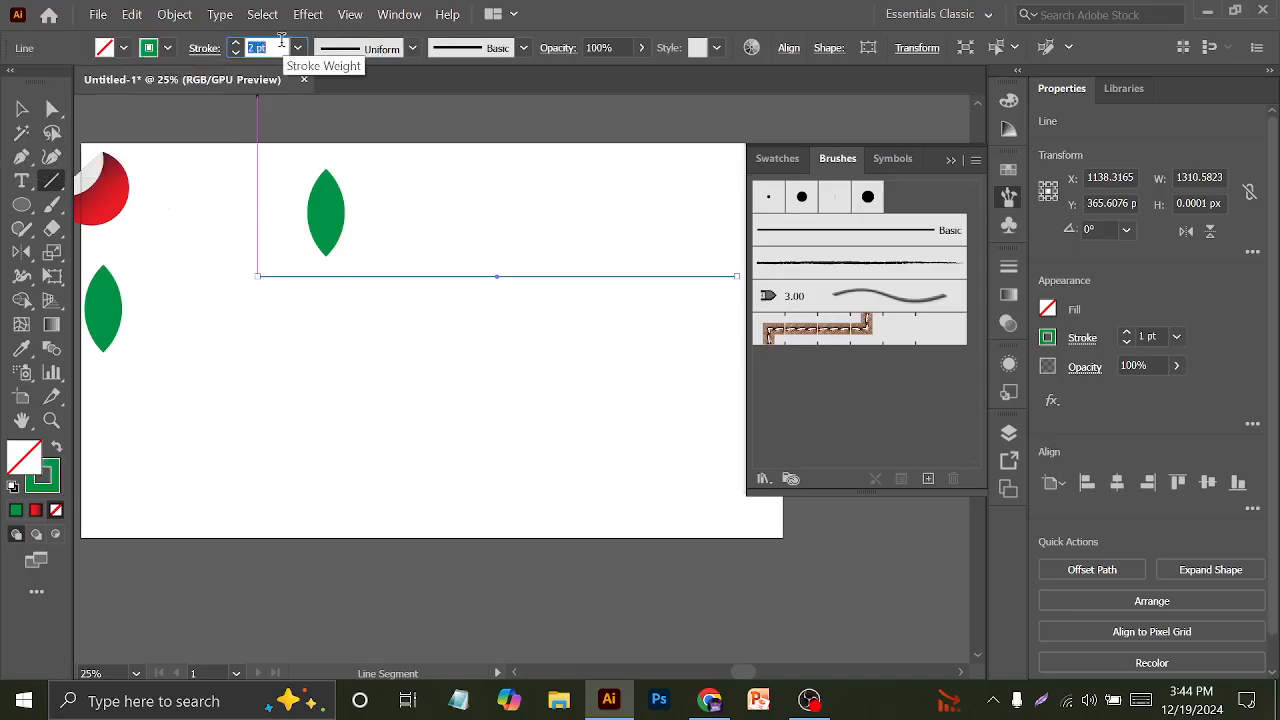
scroll(282, 41, "up", 11)
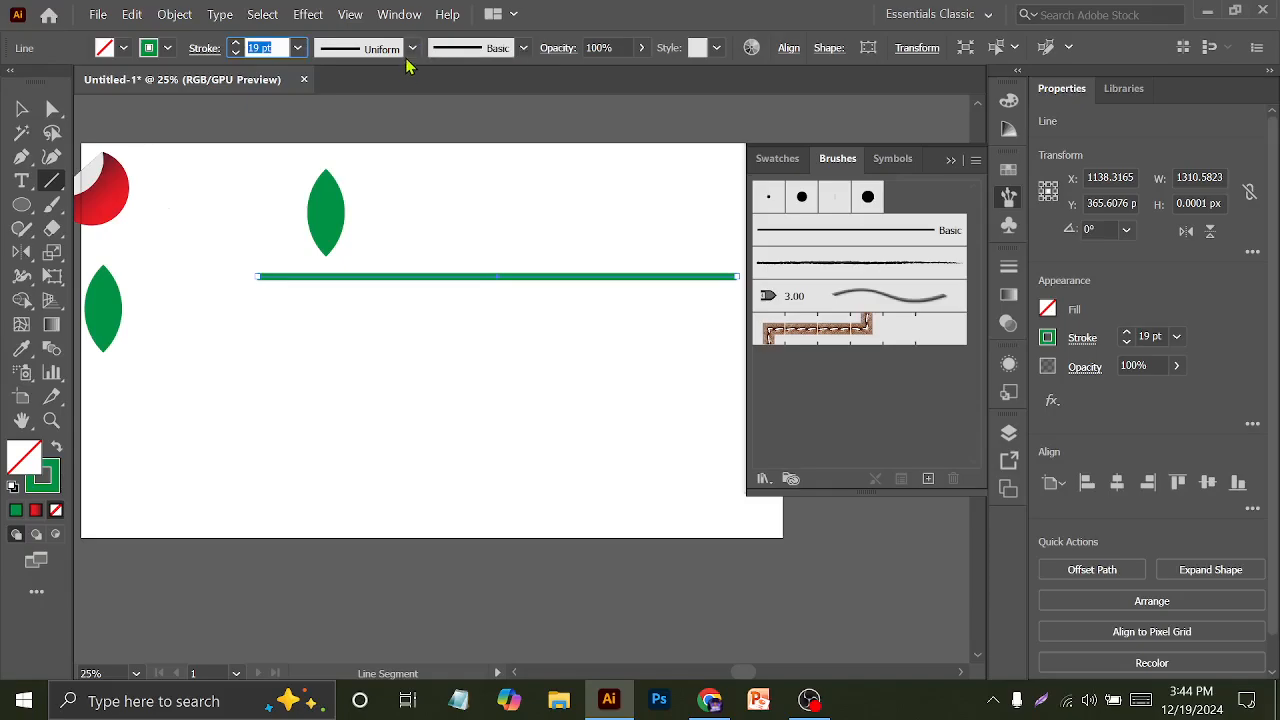
left_click(406, 62)
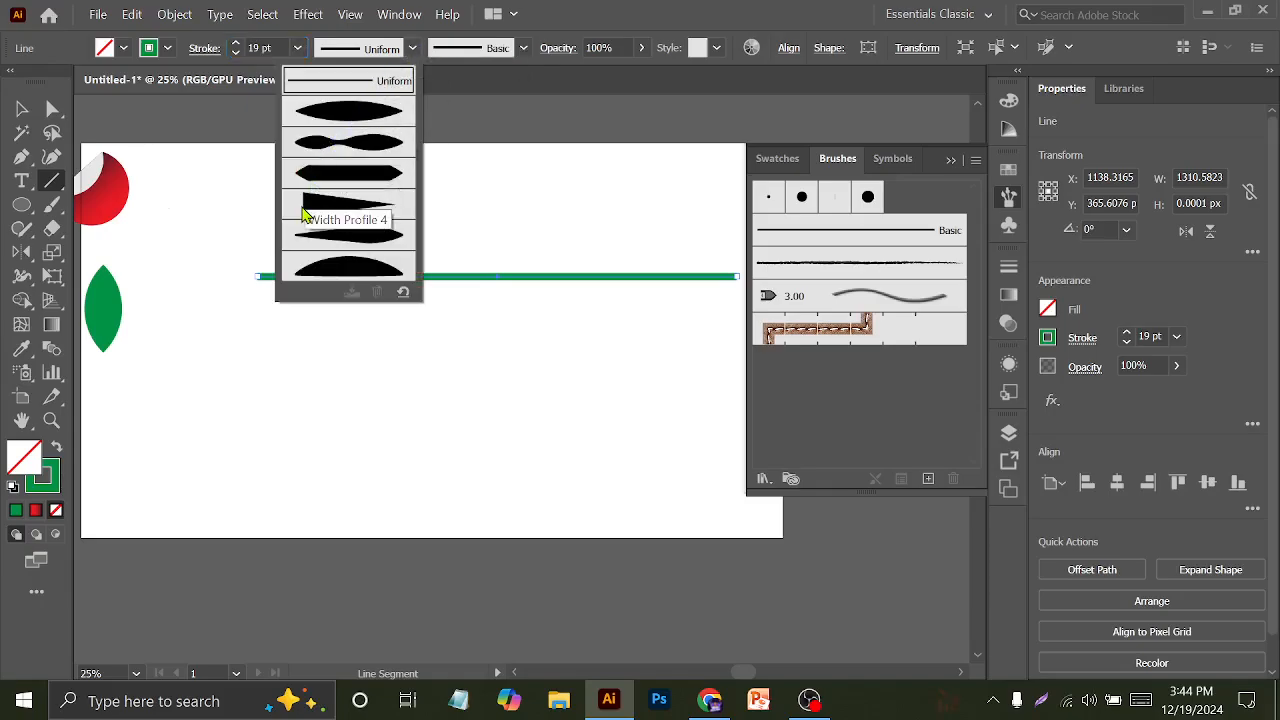
left_click(305, 213)
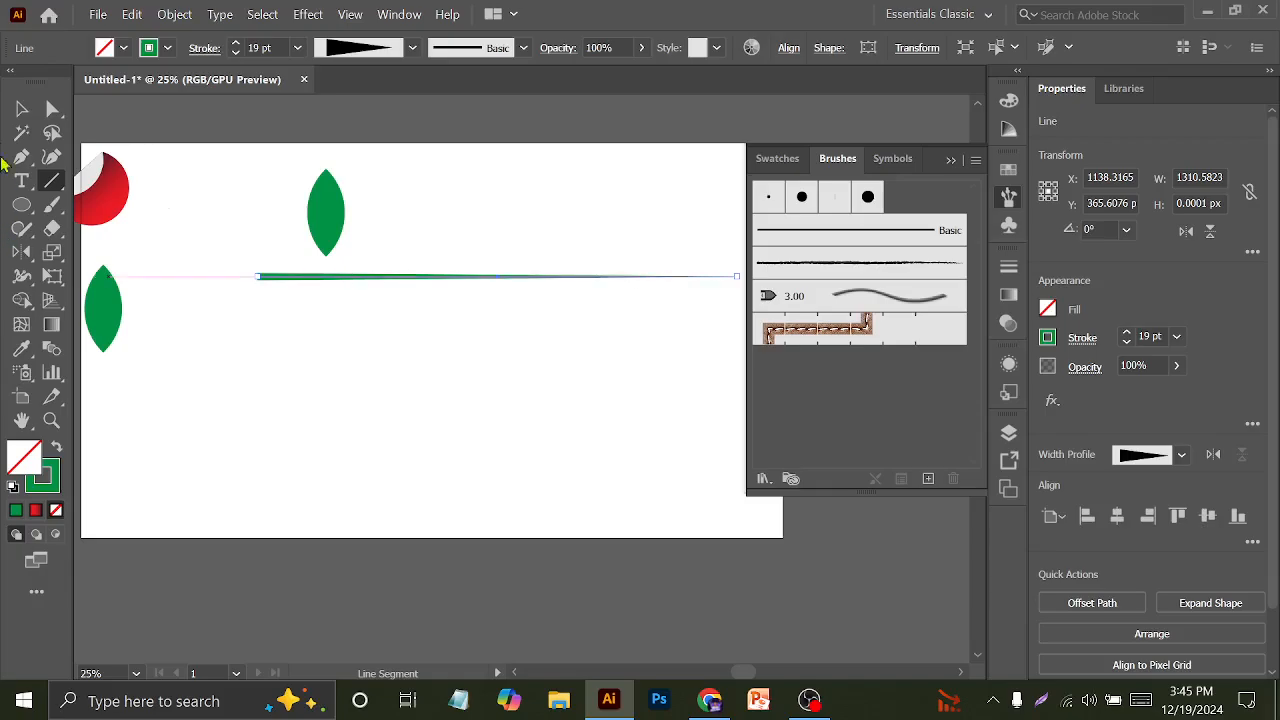
key("v")
left_click(426, 299)
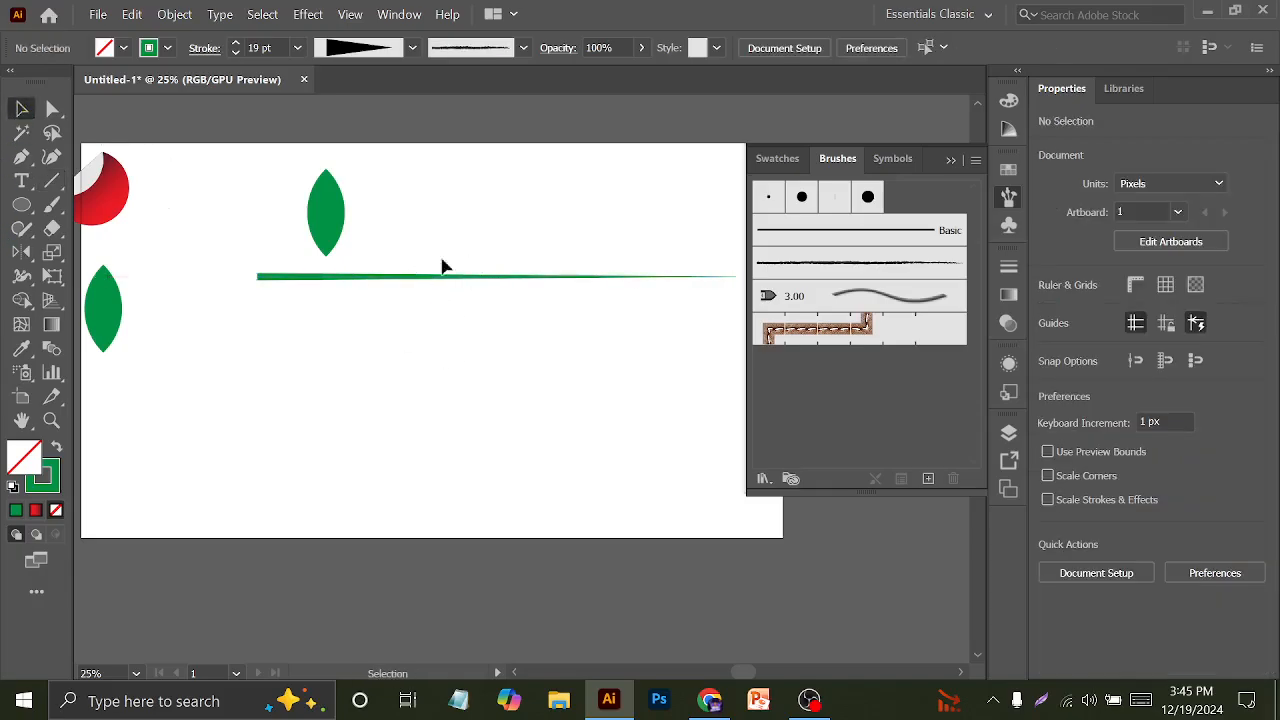
Rotate the upright green leaf above the stem about 34° clockwise
scroll(368, 260, "up", 1)
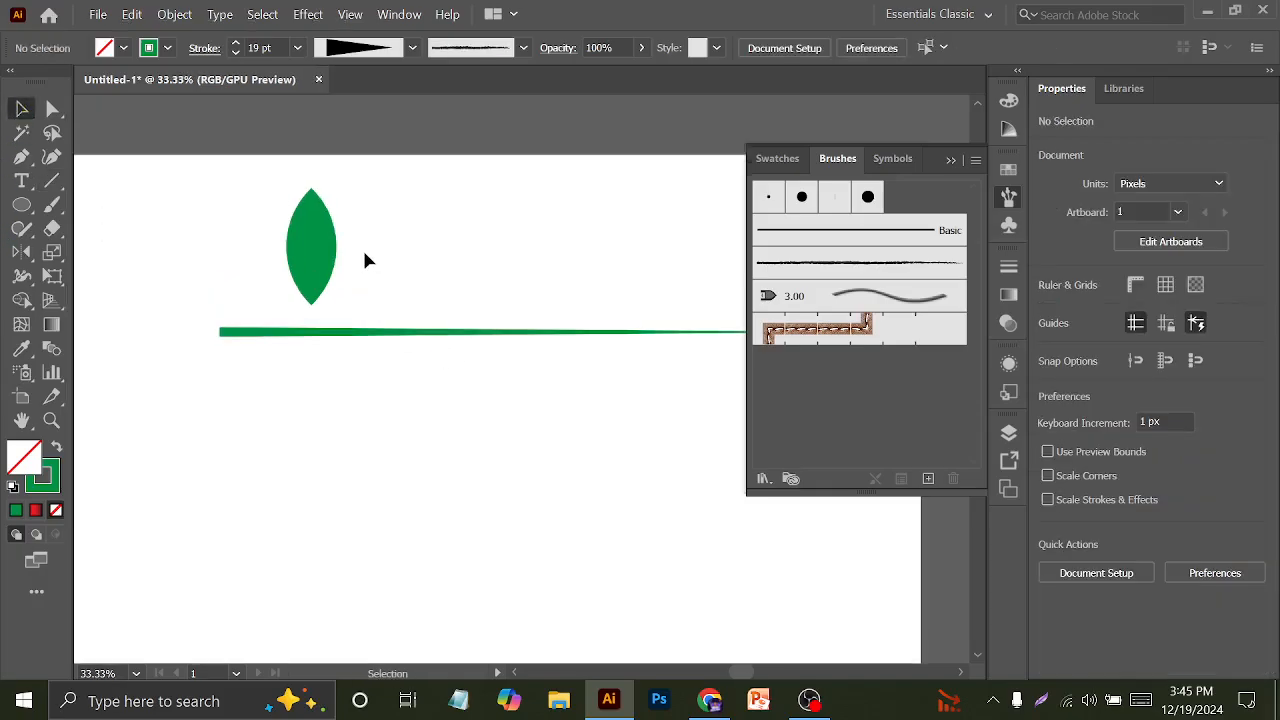
left_click(308, 276)
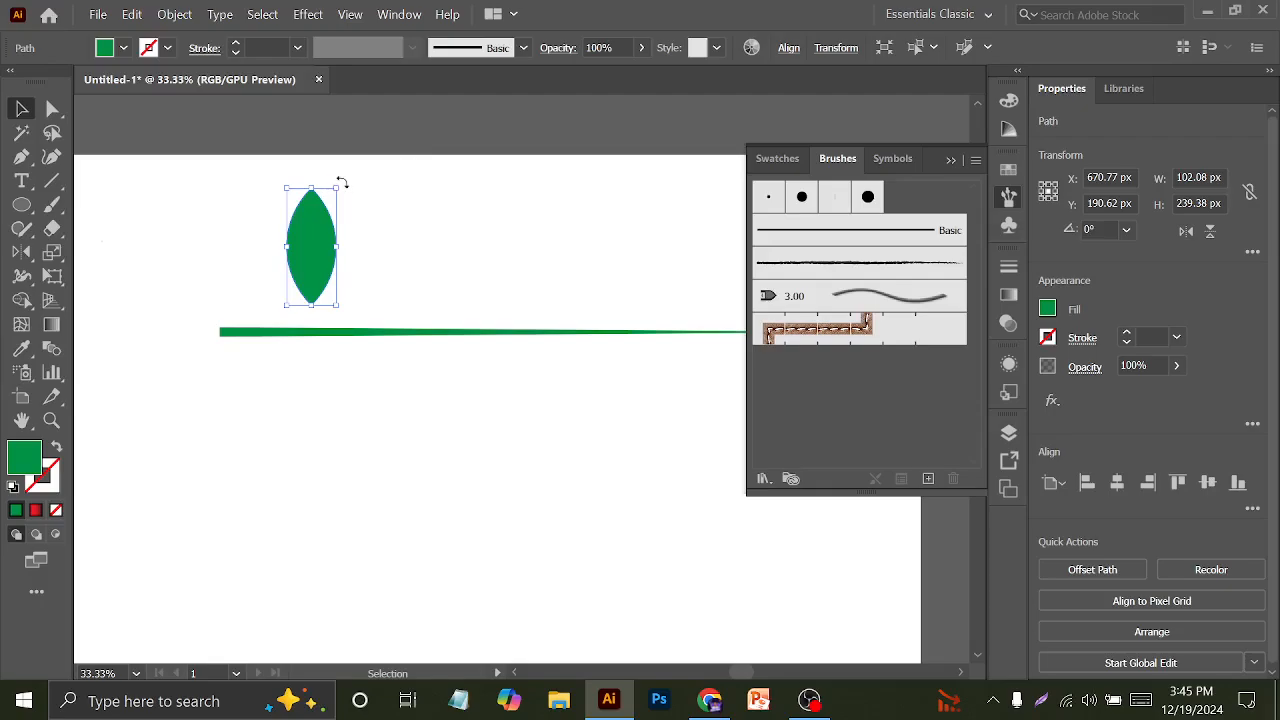
left_click_drag(342, 183, 384, 199)
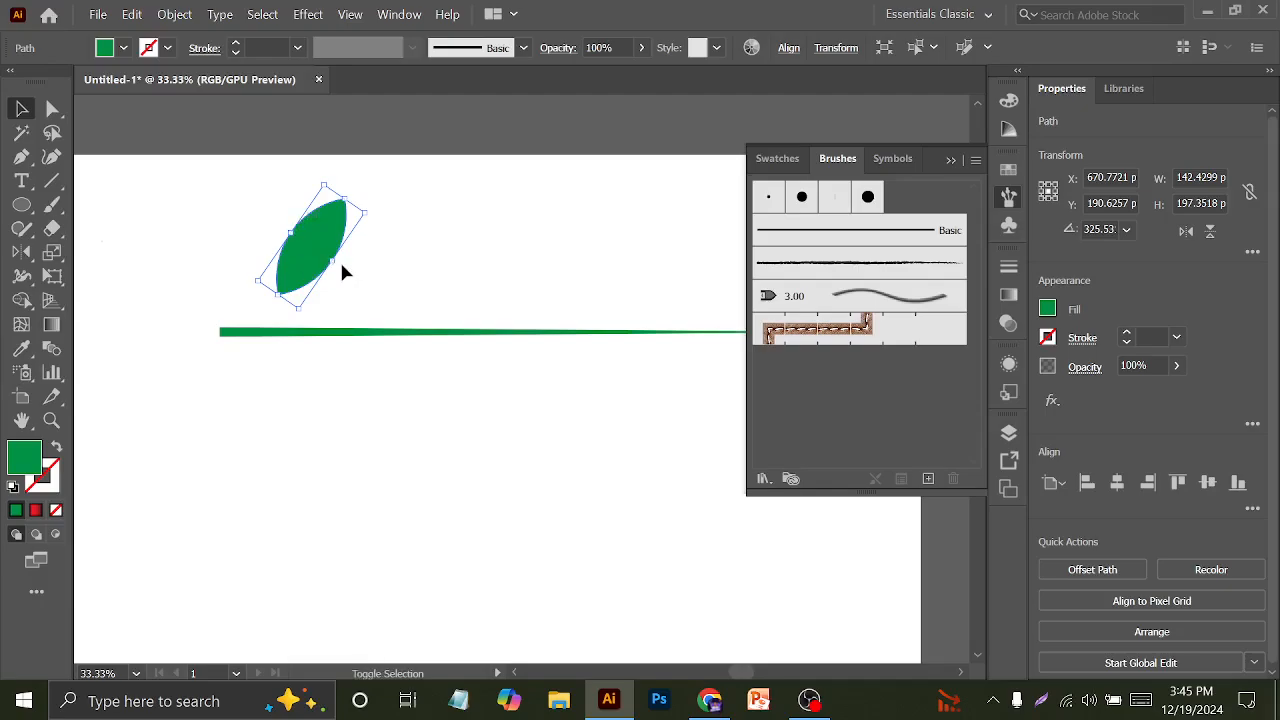
Move the tilted leaf about 67 px down and 27 px left so its base rests on the stem near the thick end
key("shift+Down")
key("shift+Down")
key("shift+Down")
key("shift+Down")
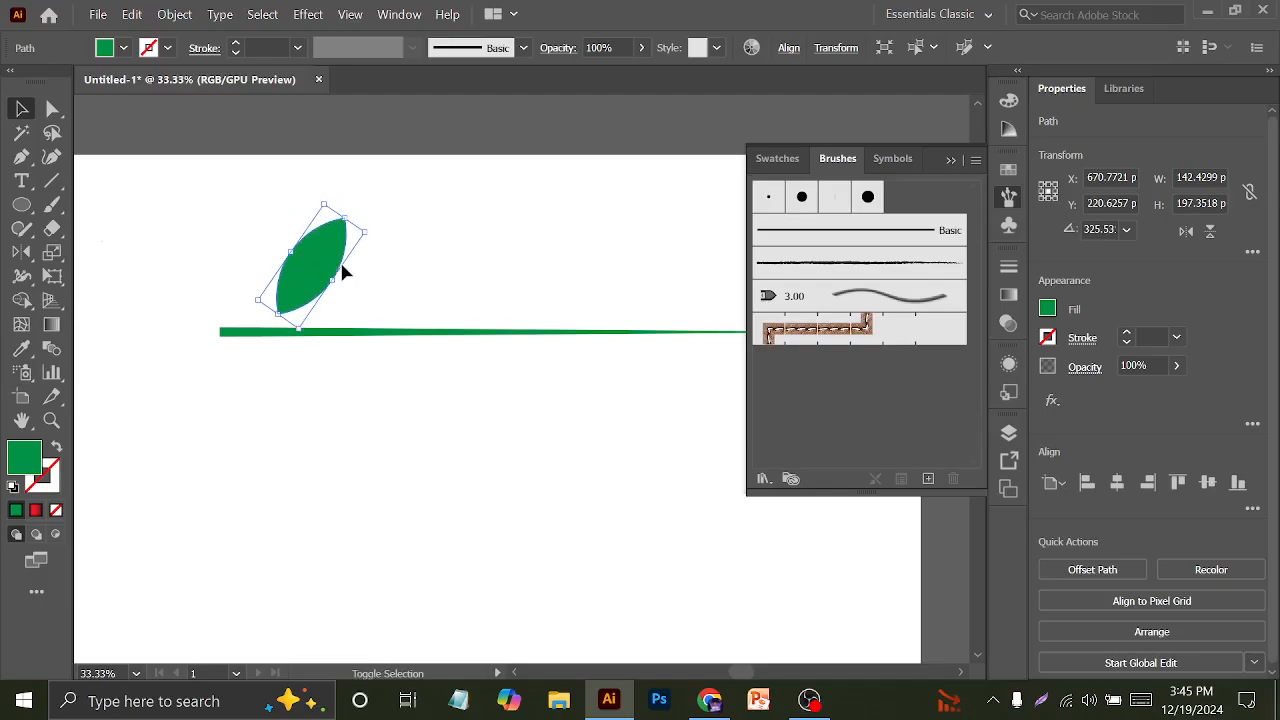
key("shift+Down")
key("shift+Down")
key("shift+Down")
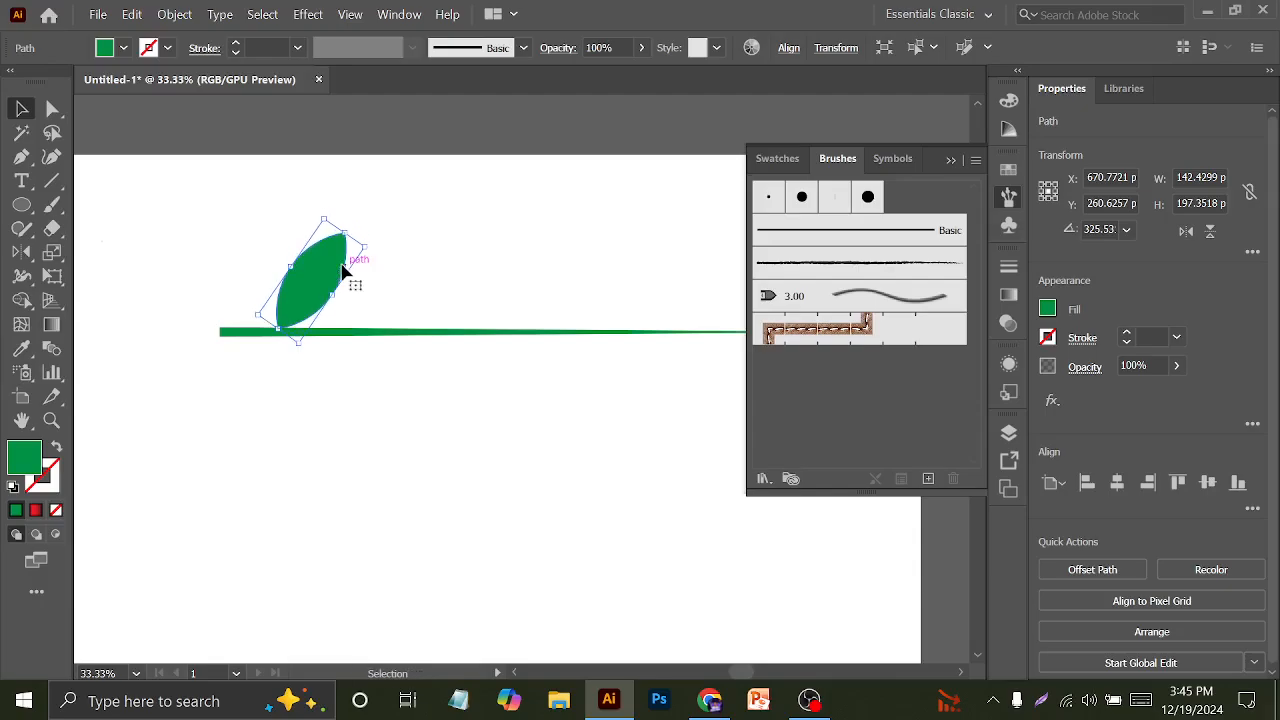
key("Up")
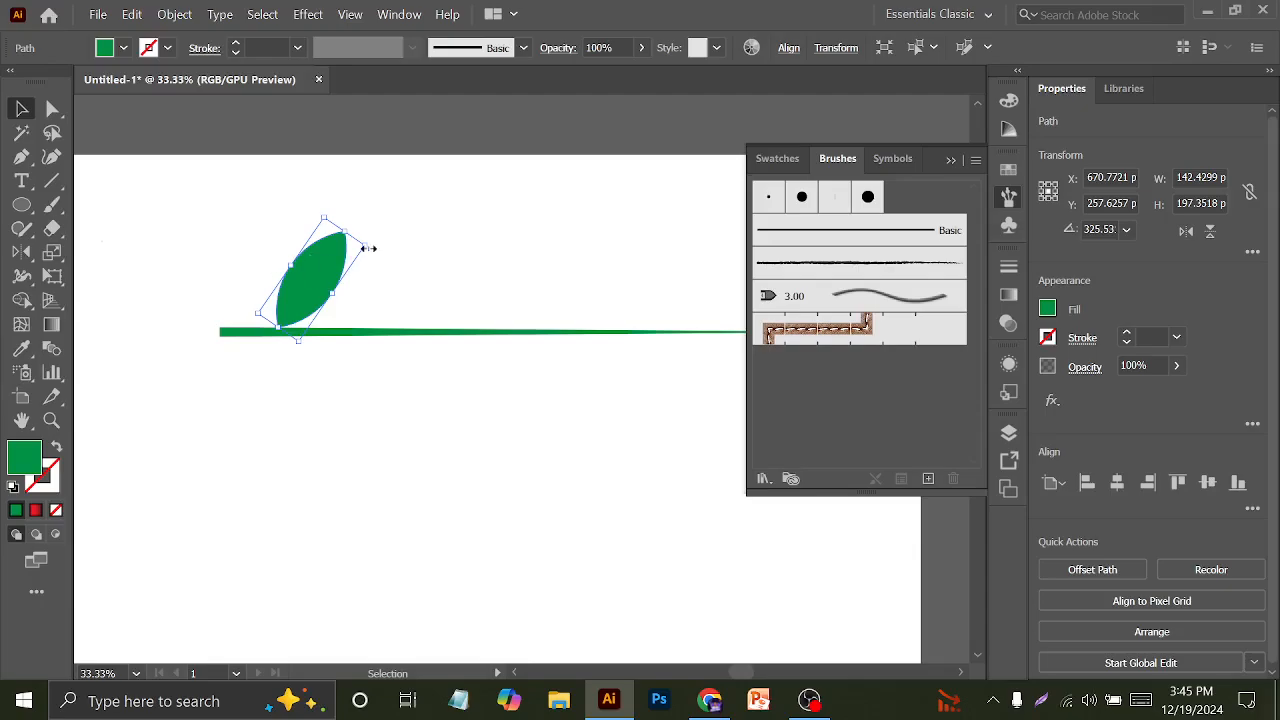
key("Left")
key("Left")
key("Left")
key("Left")
key("Left")
key("Left")
key("Left")
key("Left")
key("Left")
key("Left")
key("Left")
key("Left")
key("Left")
key("Left")
key("Left")
key("Left")
key("Left")
key("Left")
key("Left")
key("Left")
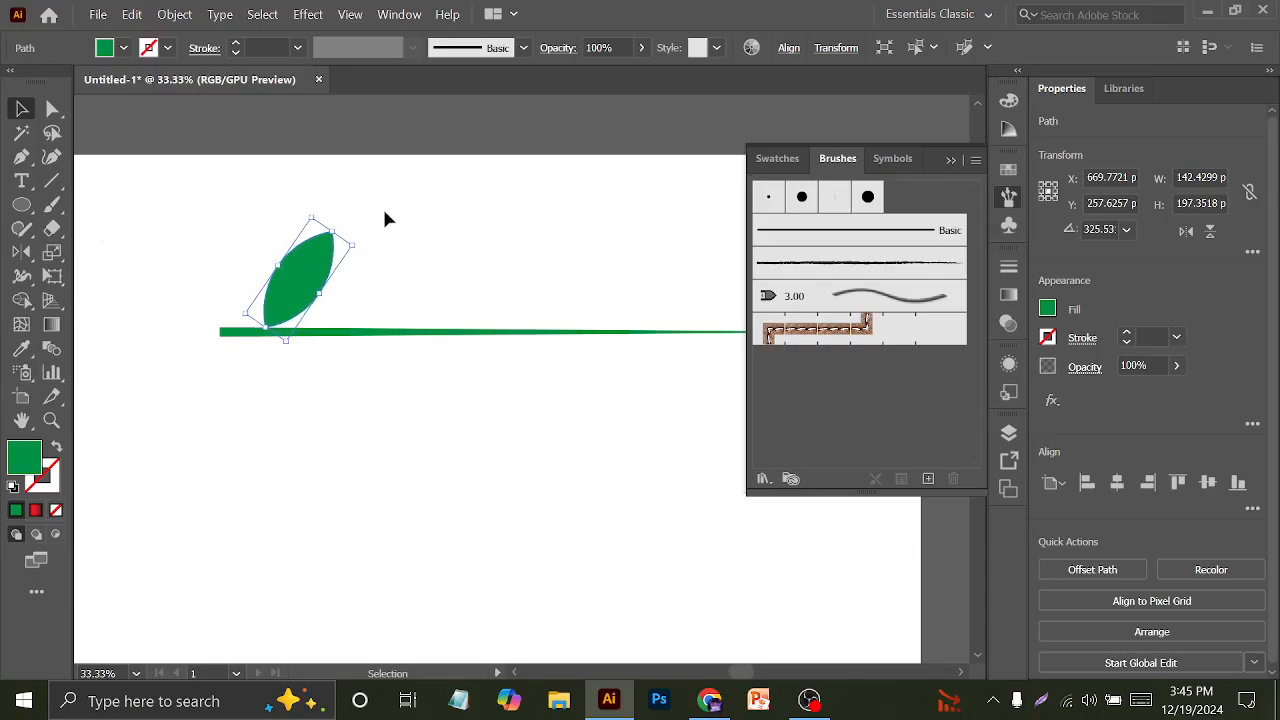
Deselect the leaf and collapse the Brushes panel to uncover the whole stem
left_click(395, 200)
scroll(427, 231, "down", 1)
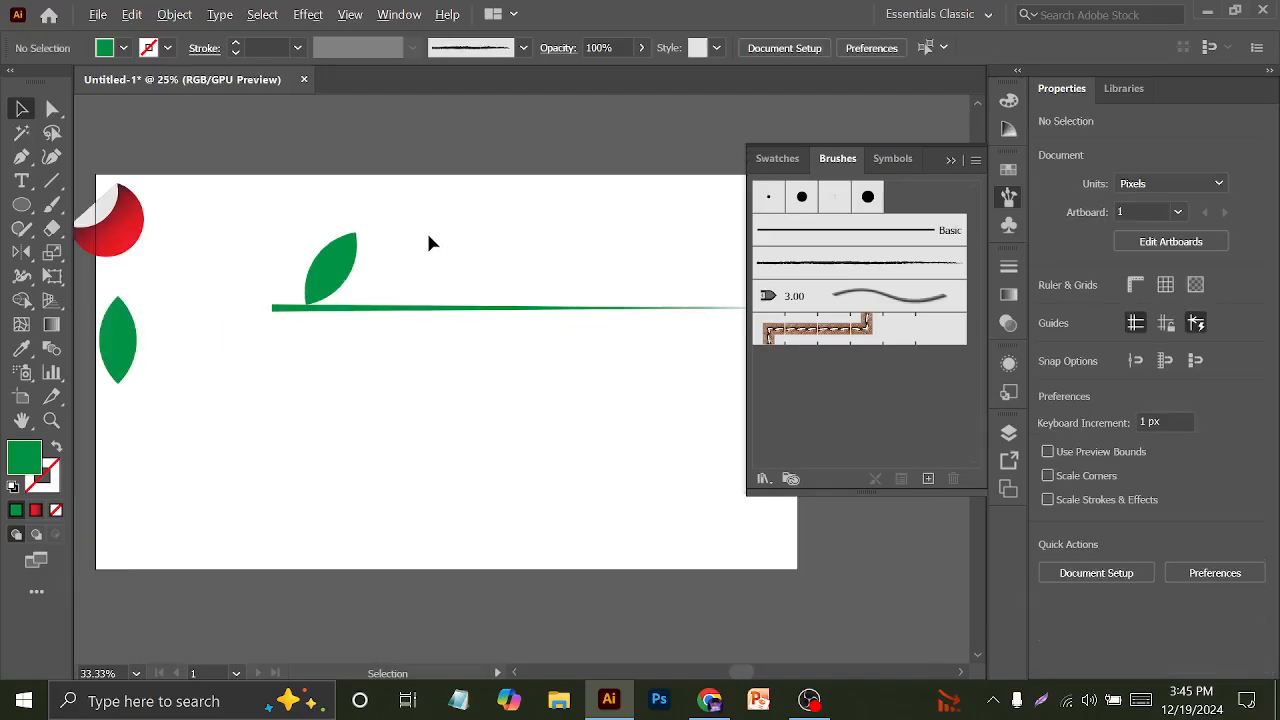
left_click_drag(540, 210, 447, 206)
scroll(380, 270, "up", 1)
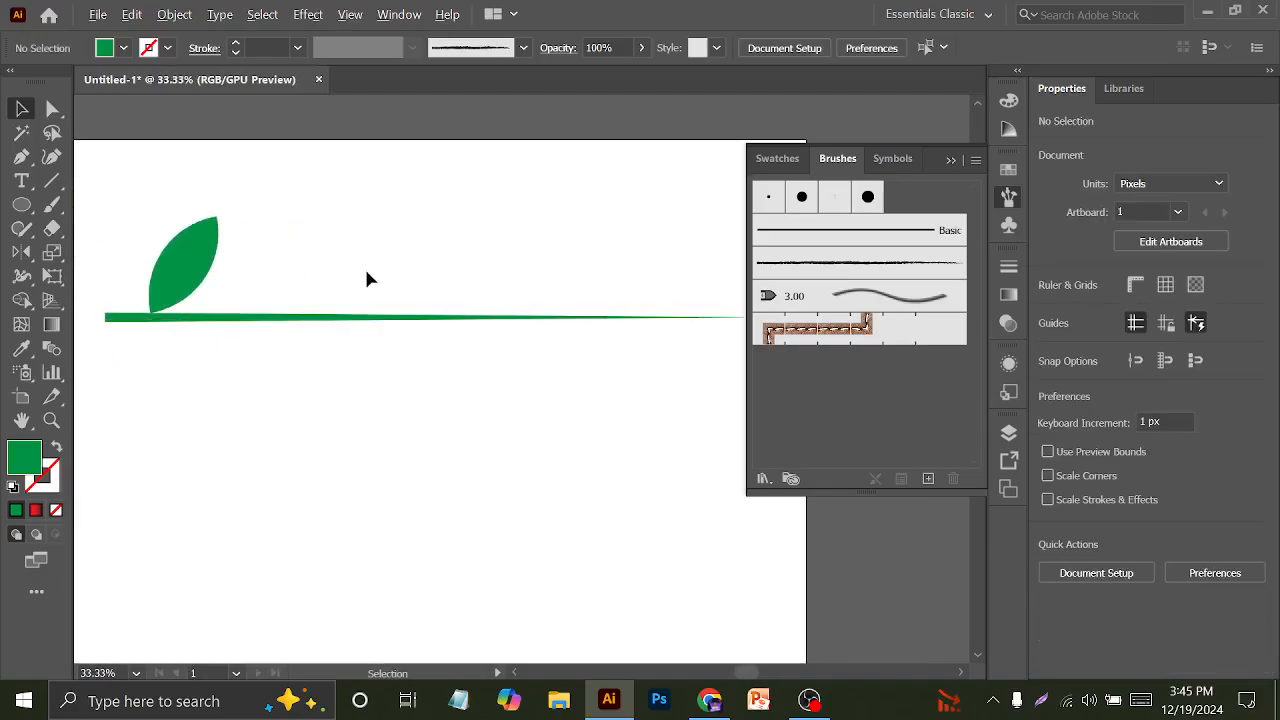
left_click(950, 161)
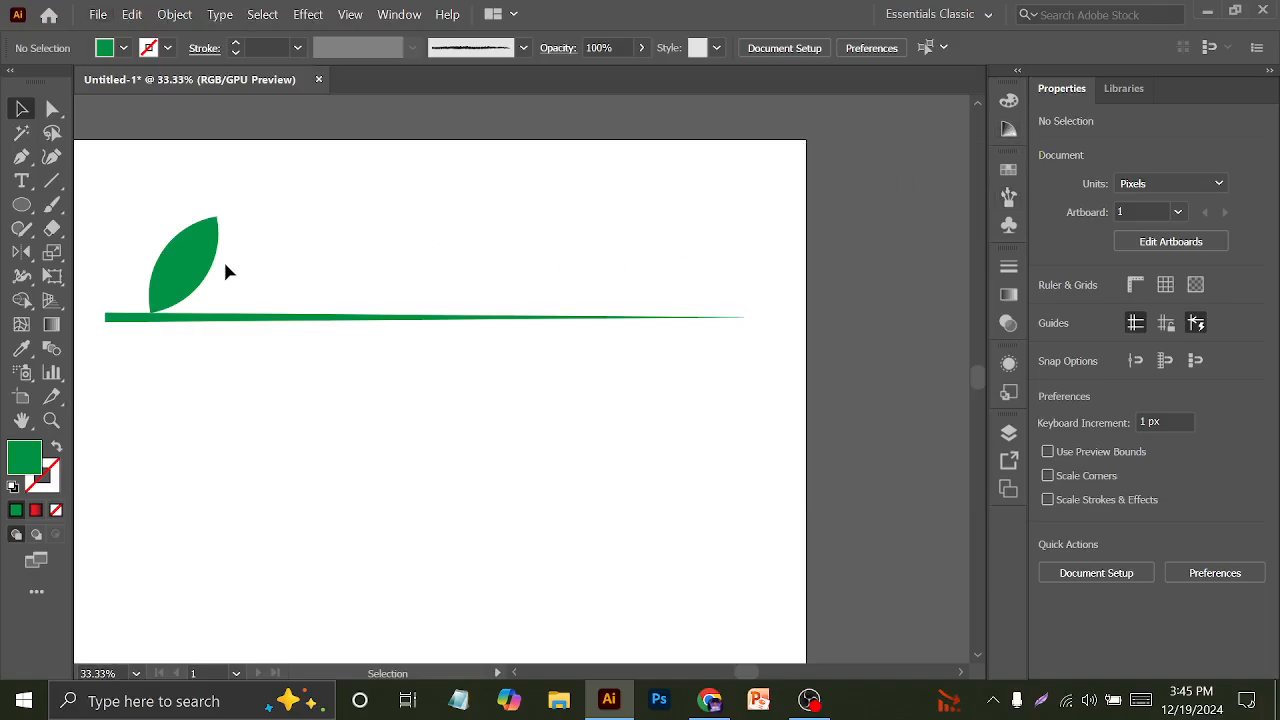
left_click(176, 252)
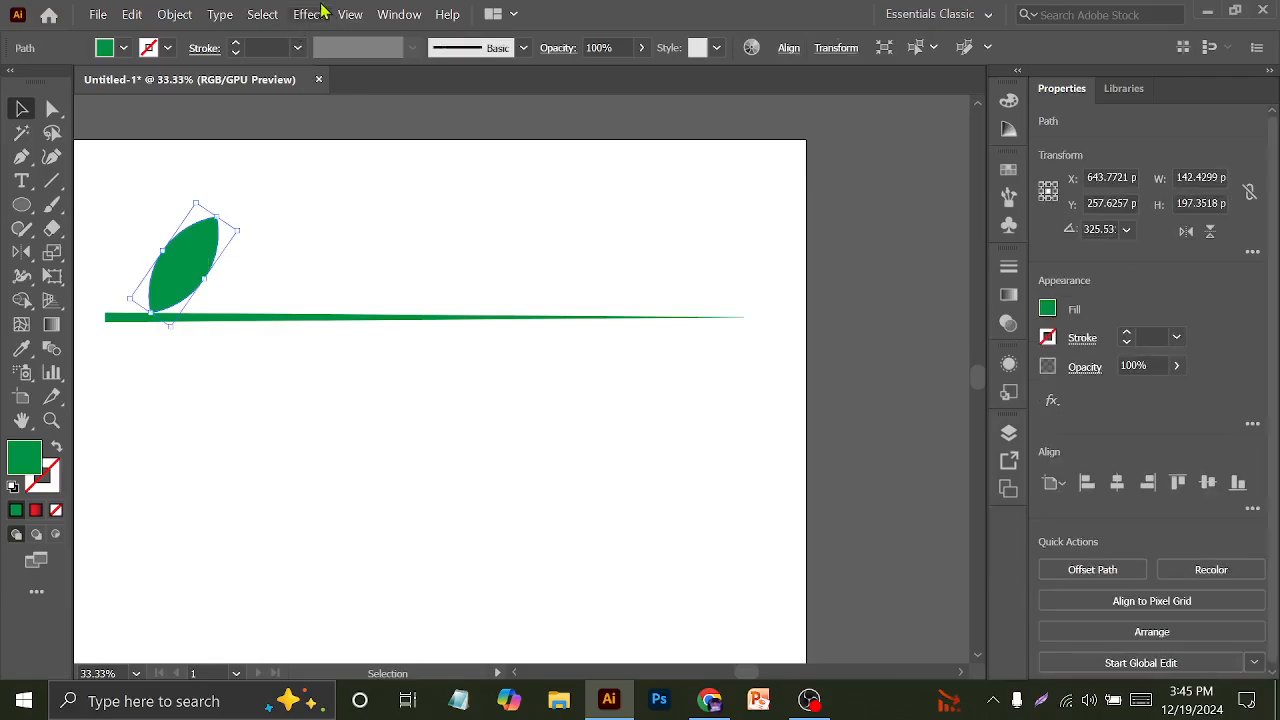
left_click(307, 14)
left_click(175, 142)
left_click(175, 142)
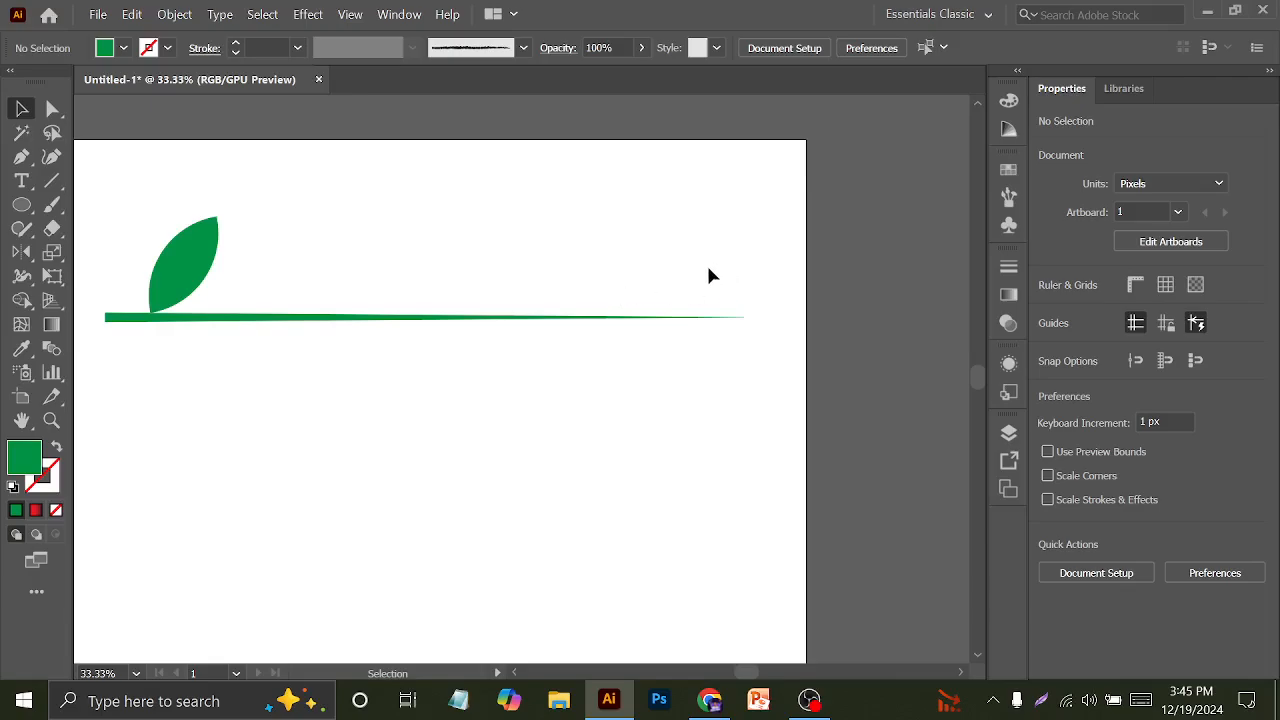
Try placing two progressively smaller copies of the leaf along the stem, and delete both copies
left_click_drag(193, 282, 270, 277)
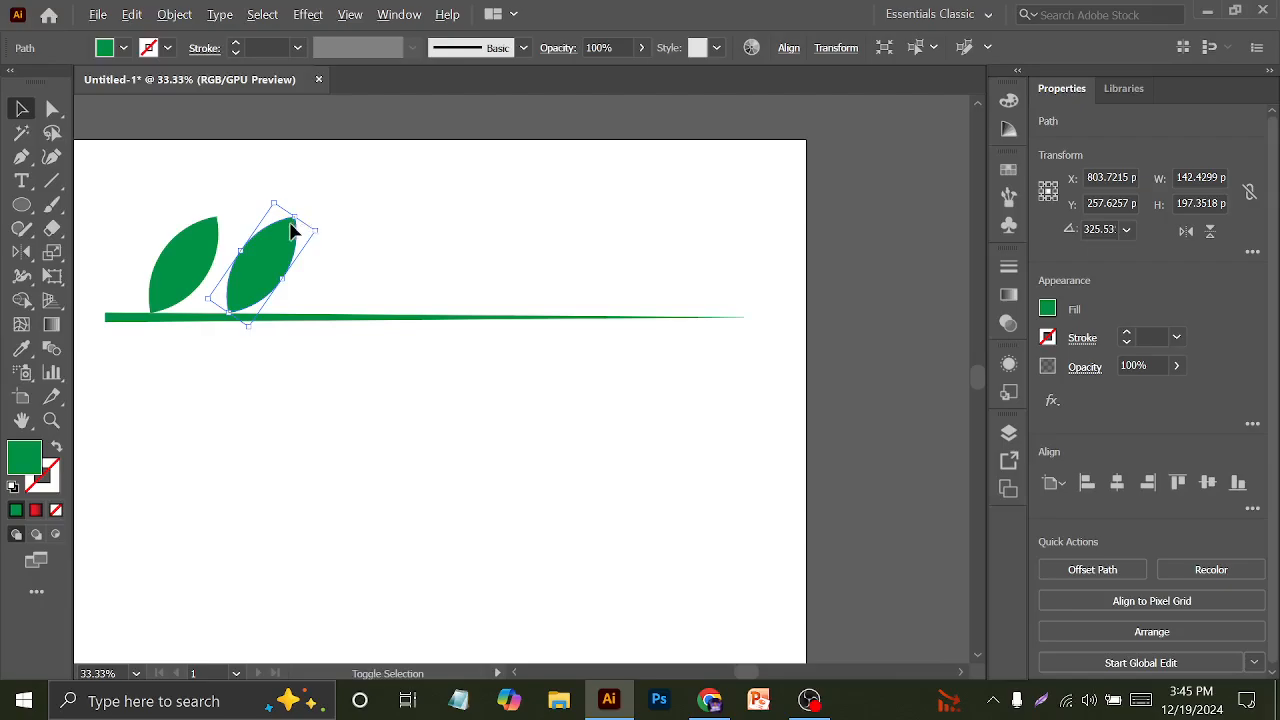
left_click_drag(300, 214, 325, 280)
mouse_move(355, 236)
left_mouse_down()
mouse_move(359, 220)
mouse_move(346, 243)
left_mouse_up()
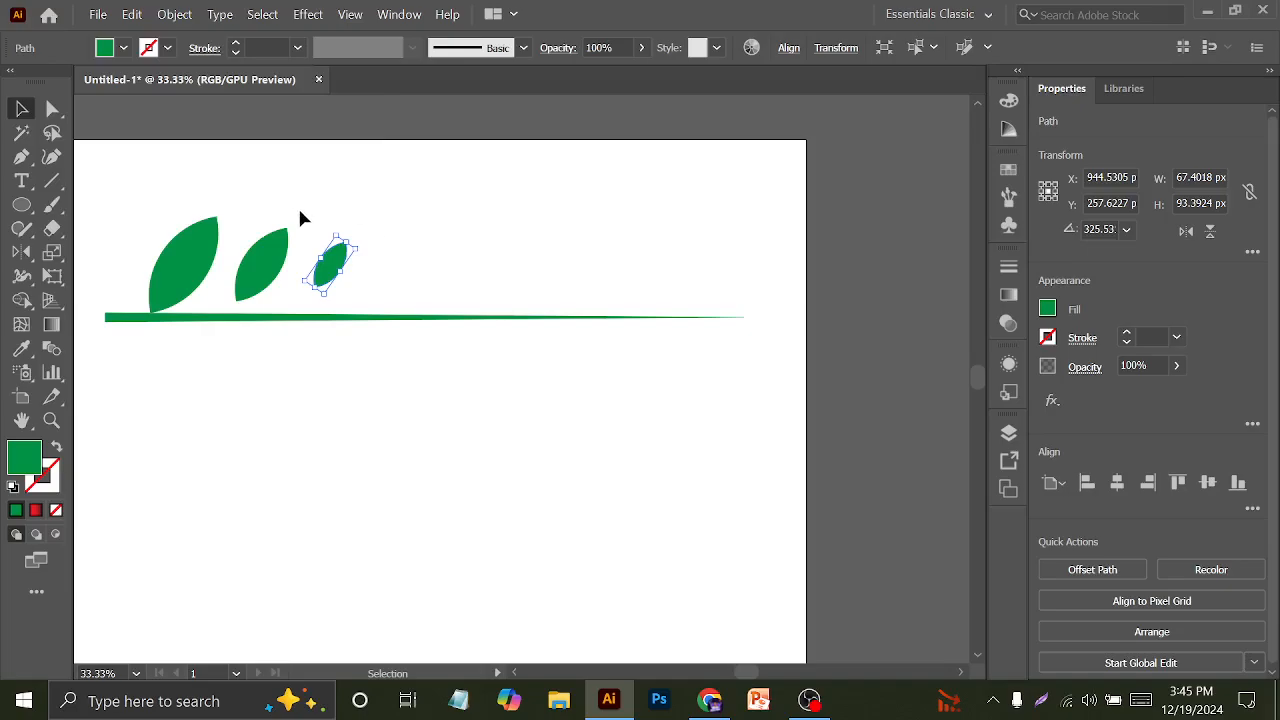
left_click_drag(283, 213, 356, 262)
key("Delete")
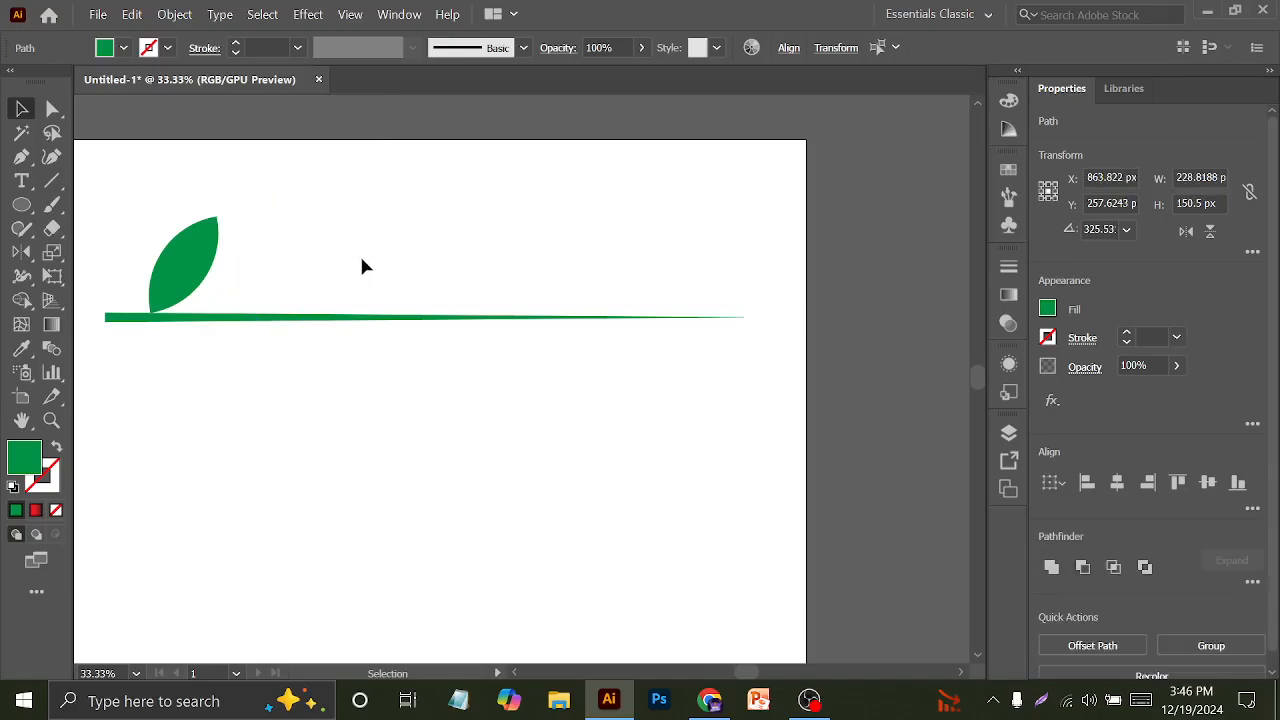
Start a Transform effect on the tilted leaf and place its dialog clear of the leaf
left_click(185, 281)
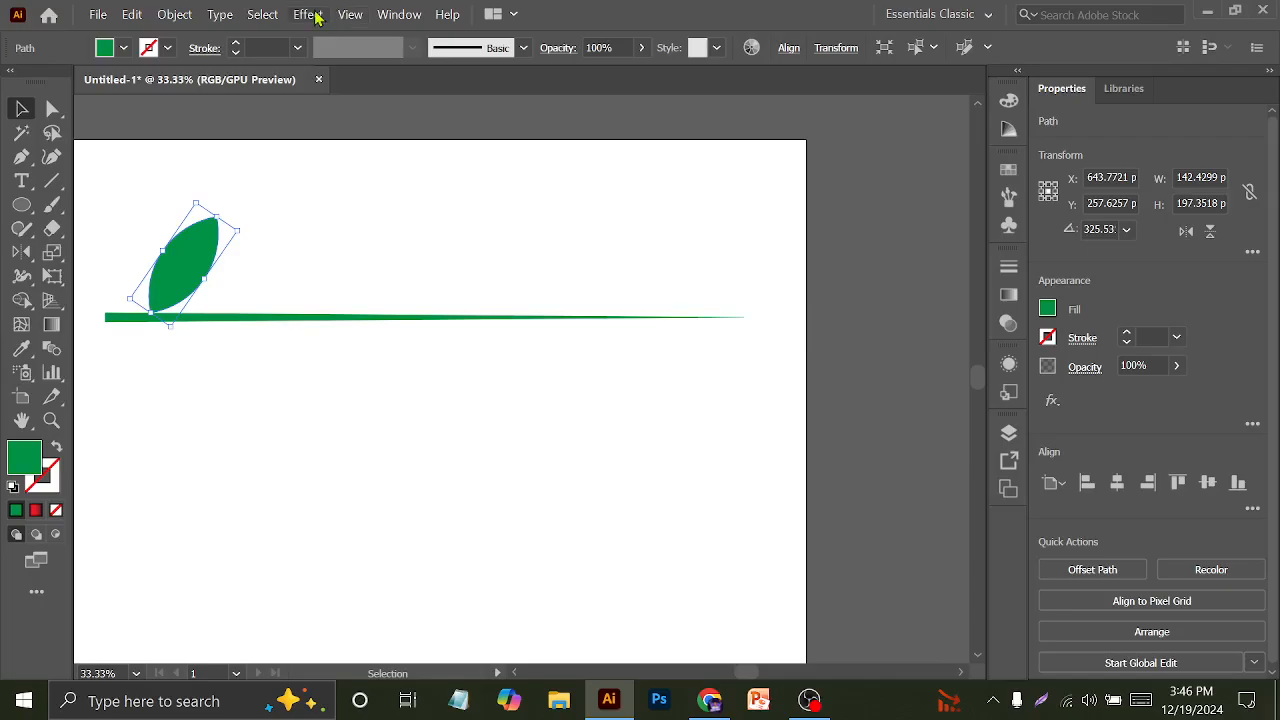
left_click(308, 14)
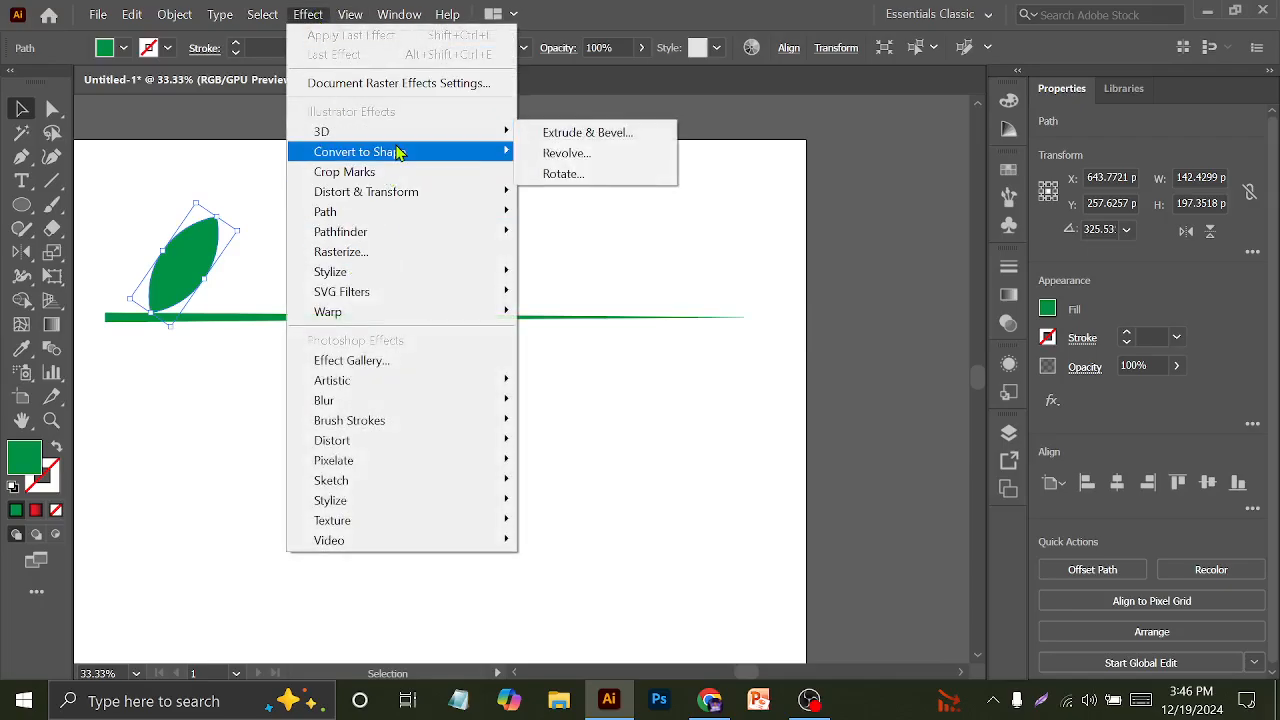
mouse_move(380, 193)
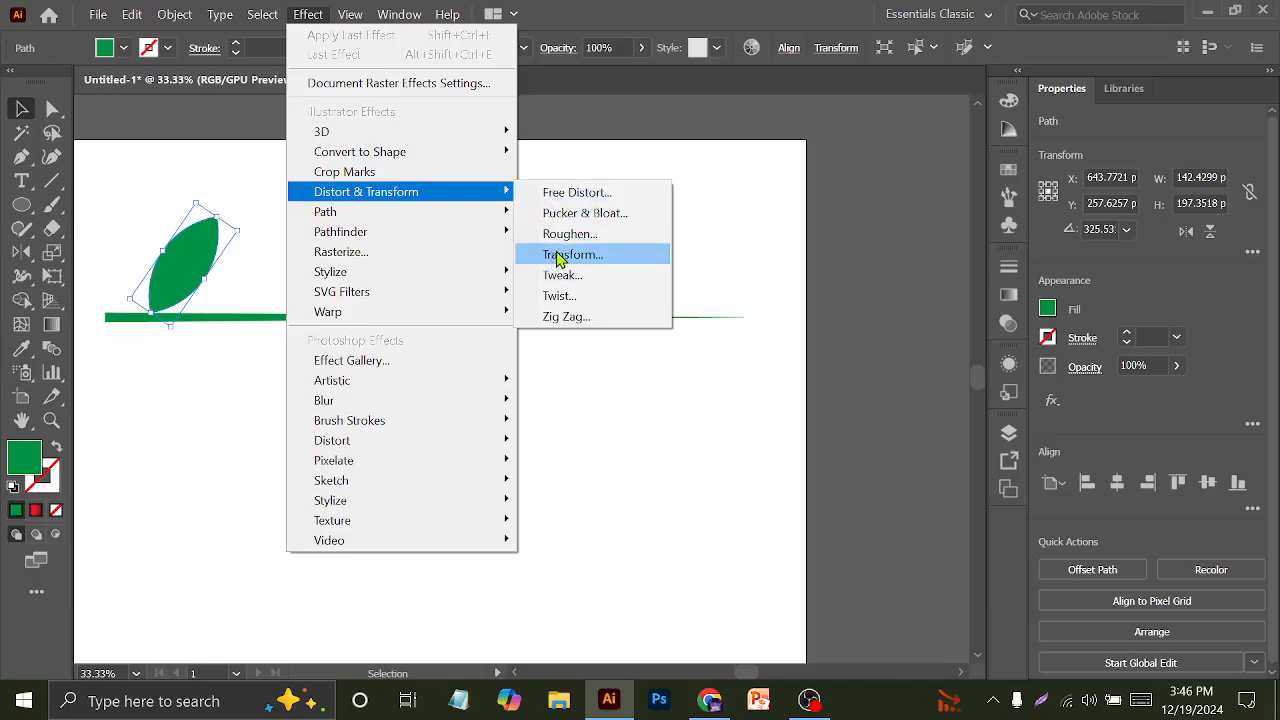
left_click(603, 257)
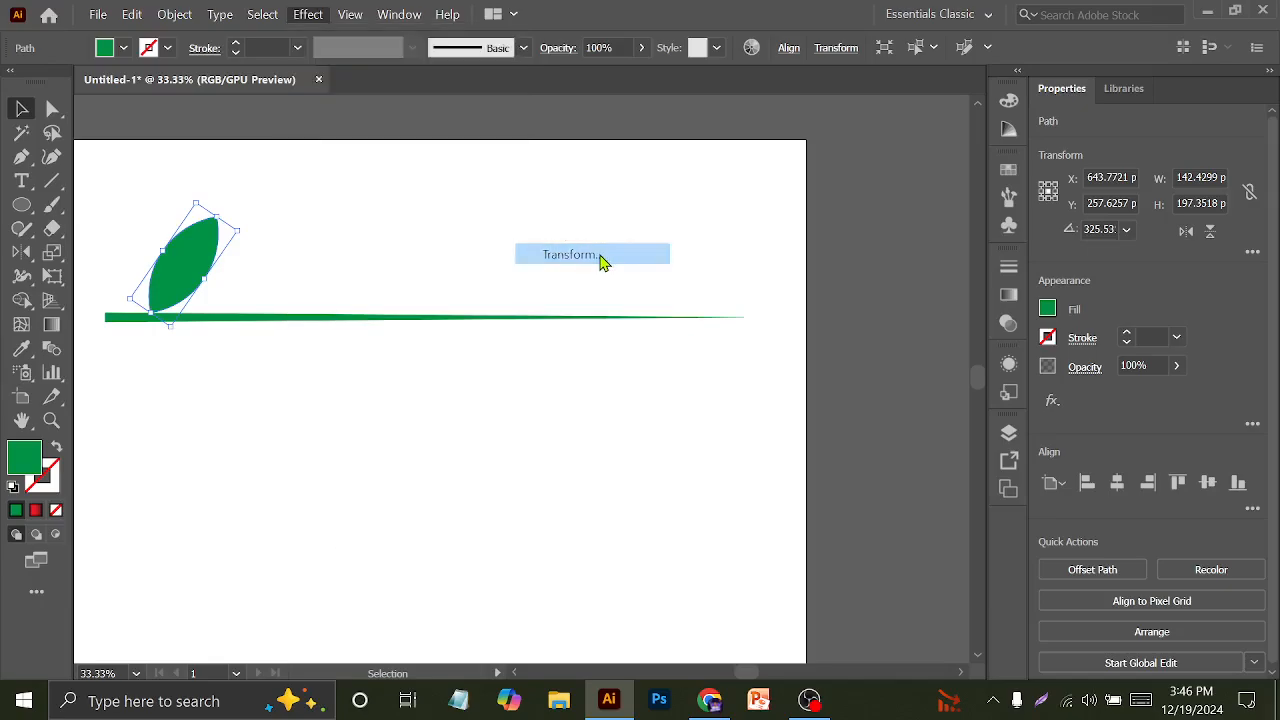
left_click_drag(1043, 66, 714, 72)
left_click_drag(830, 68, 781, 68)
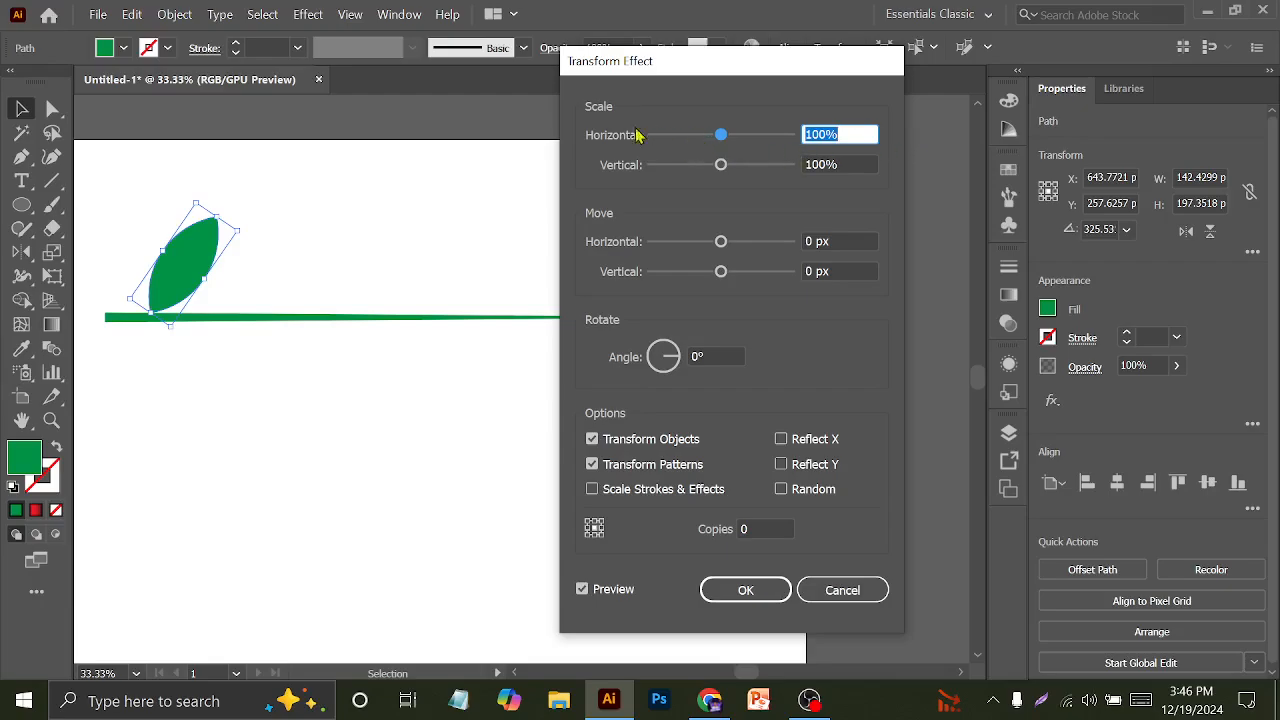
Mark the Scale, Move, Rotate and Copies settings with red rectangles in a screen-capture overlay and discard the capture
left_click(1040, 702)
left_click_drag(558, 60, 911, 614)
left_click(933, 462)
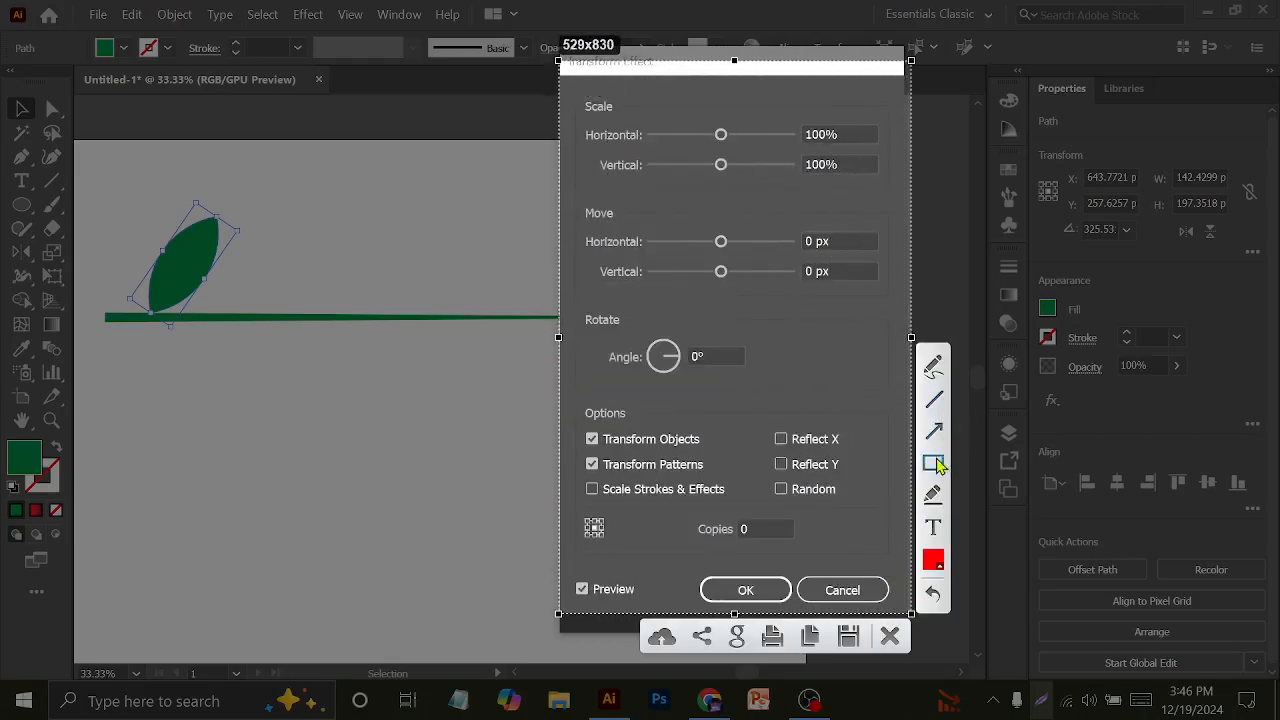
left_click_drag(582, 88, 636, 124)
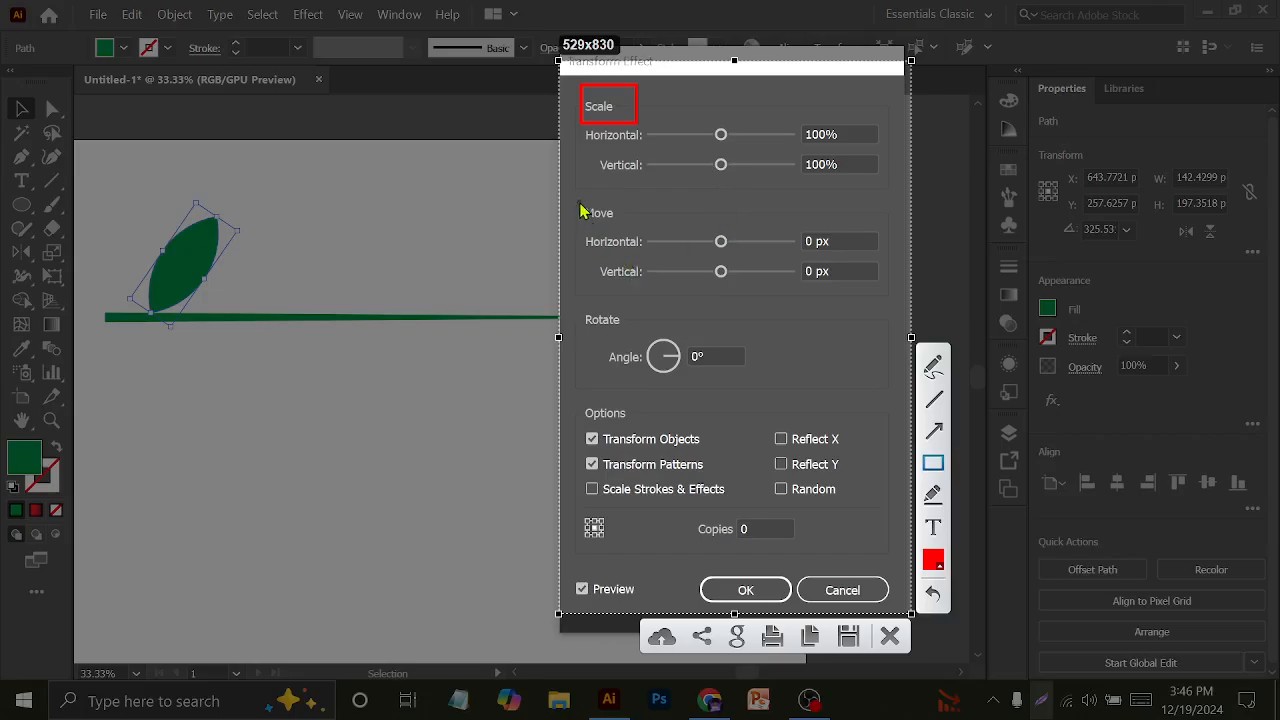
left_click_drag(580, 196, 638, 234)
left_click_drag(585, 304, 632, 356)
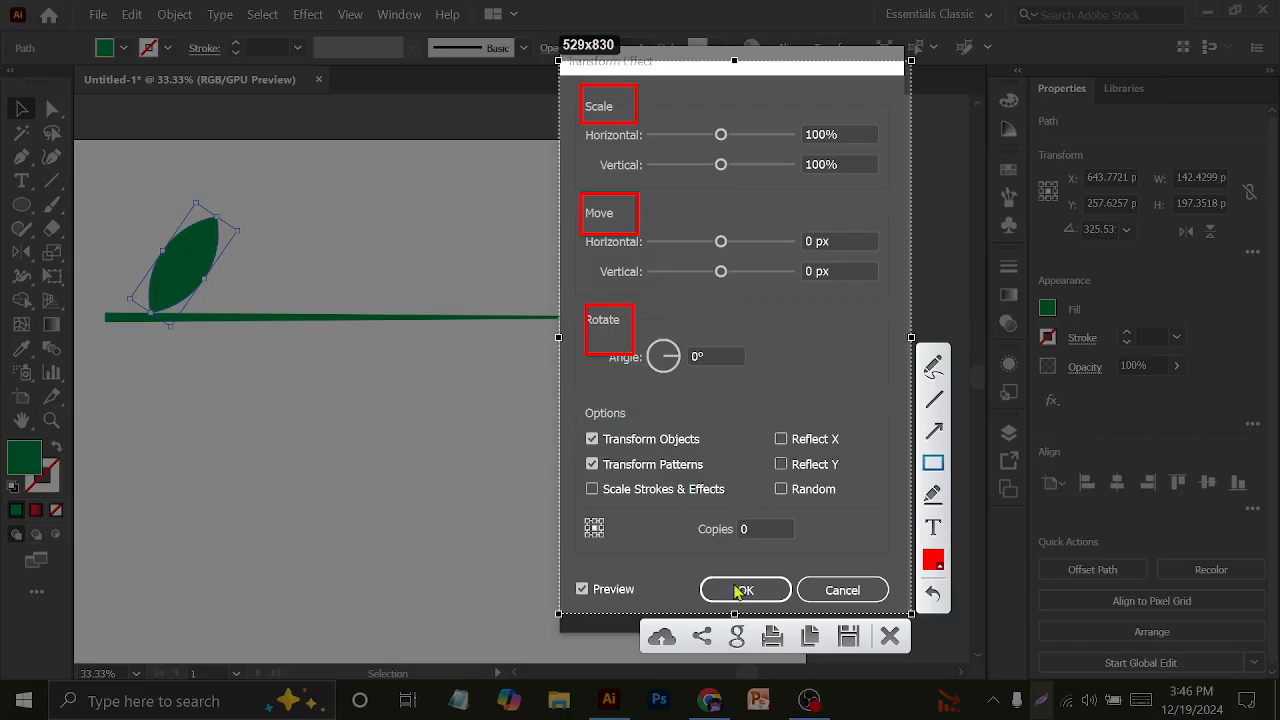
mouse_move(666, 499)
left_mouse_down()
mouse_move(845, 578)
mouse_move(818, 556)
left_mouse_up()
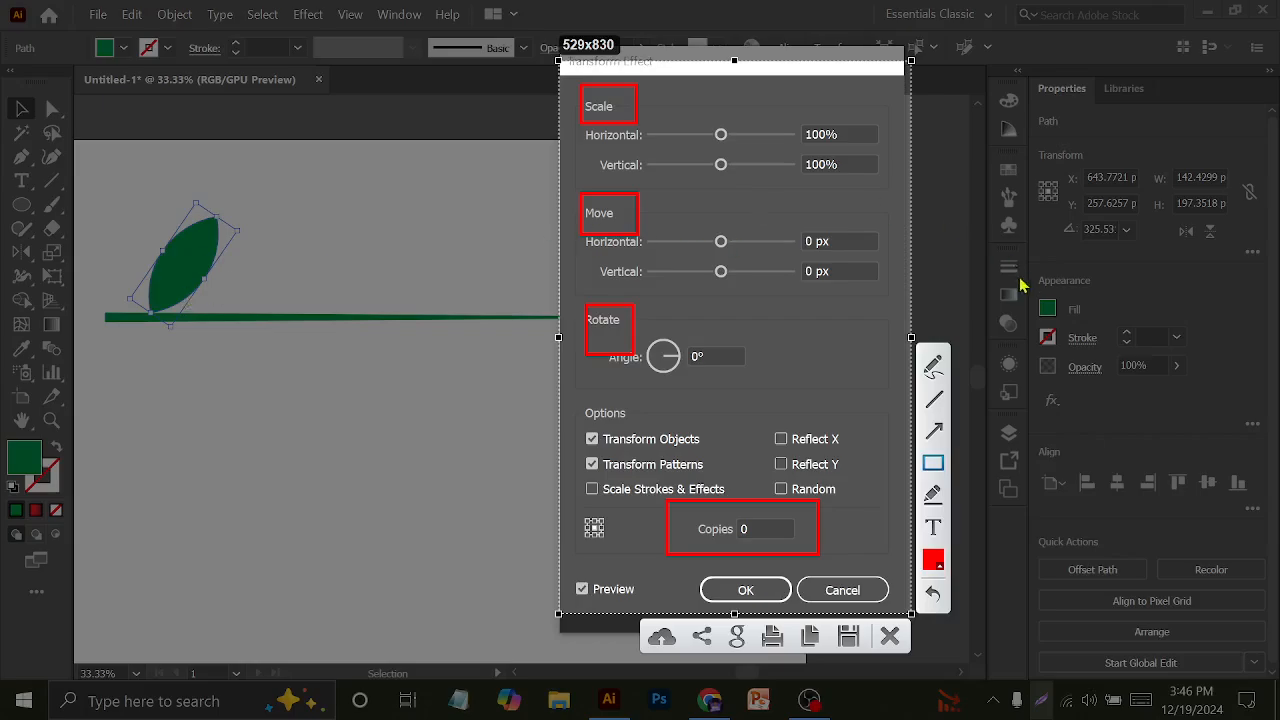
left_click(890, 636)
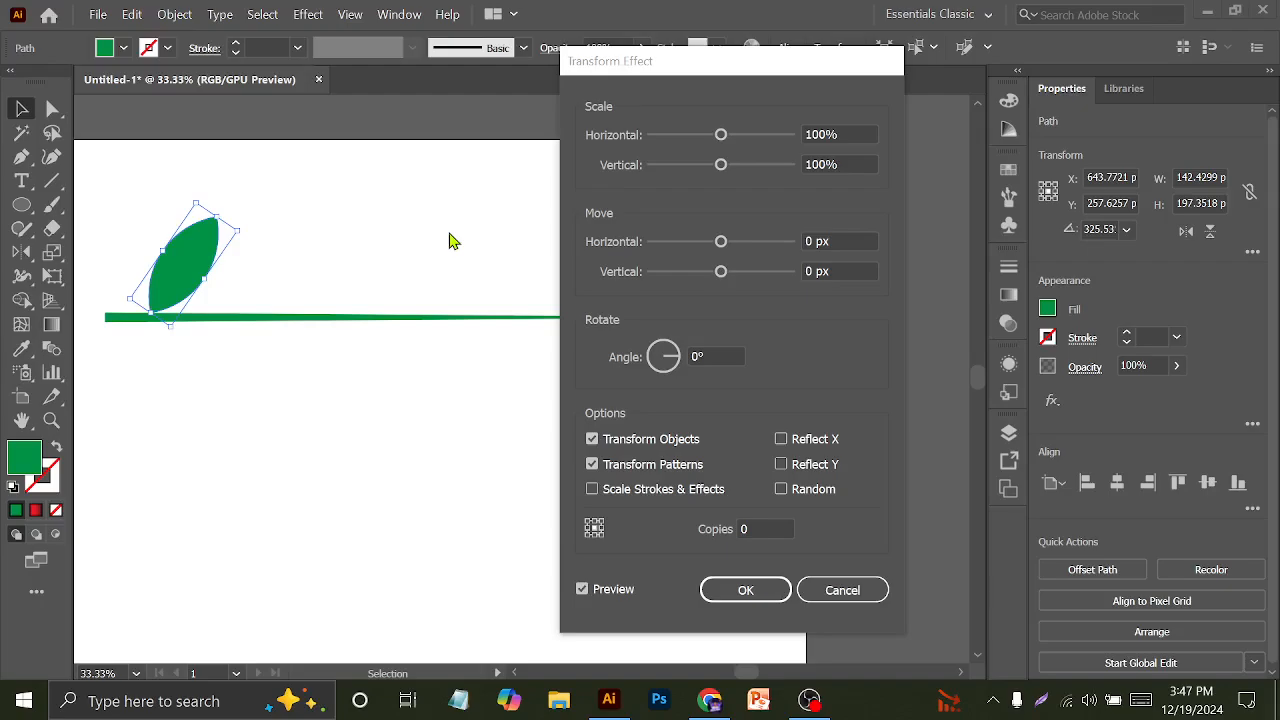
Set the leaf's Transform effect scale to 93% horizontally and 93% vertically
left_click(820, 132)
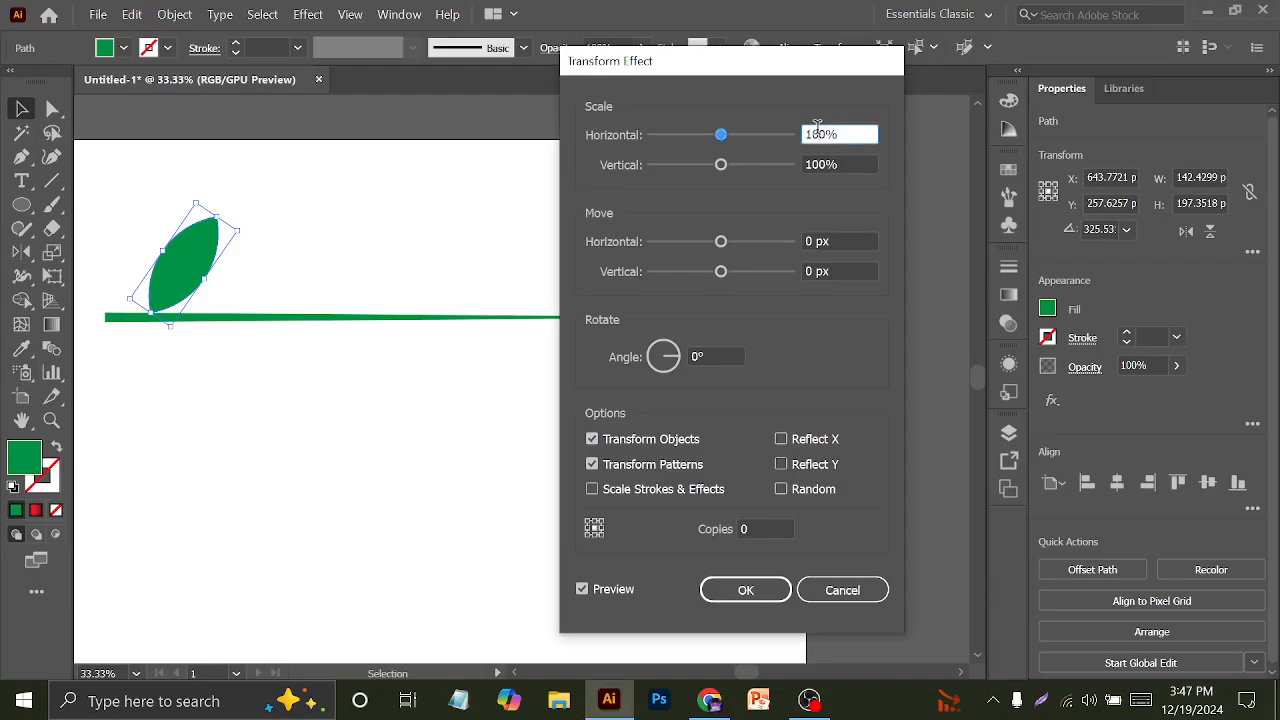
key("Down")
scroll(821, 127, "down", 5)
left_click(846, 165)
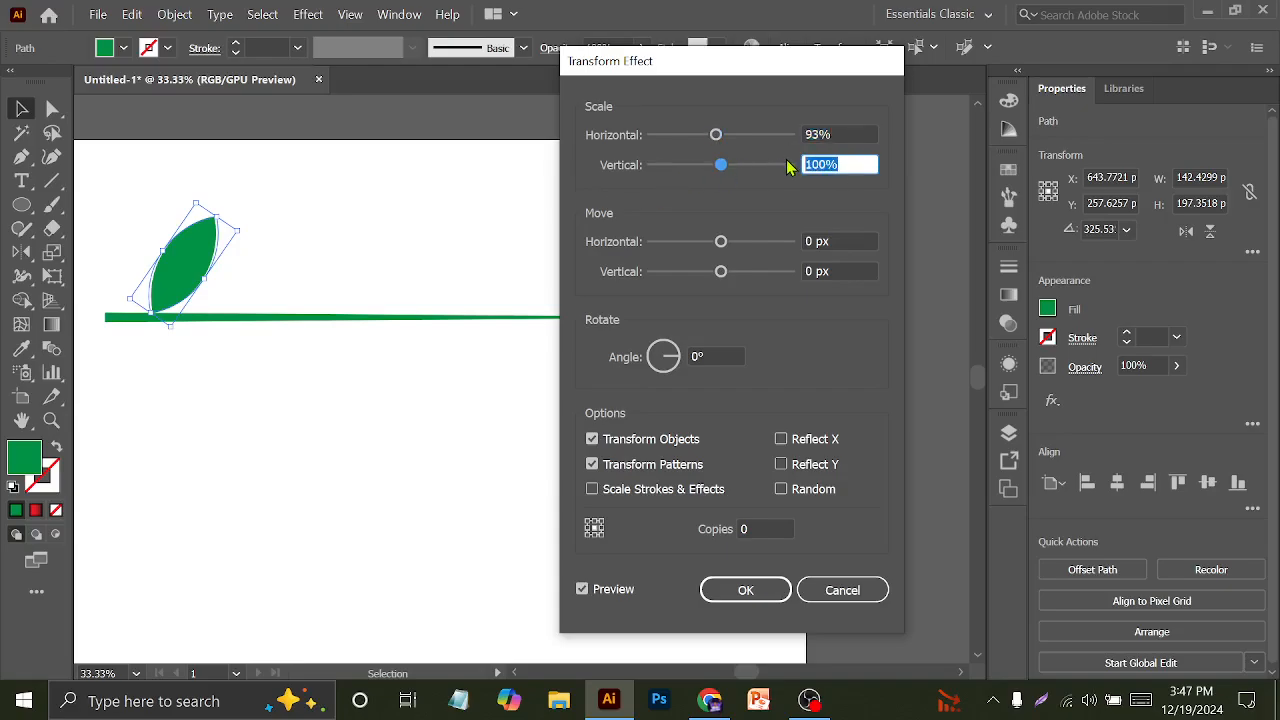
type("93")
Set the leaf's Transform effect move distances to 140 px horizontally and 9 px vertically
left_click(851, 238)
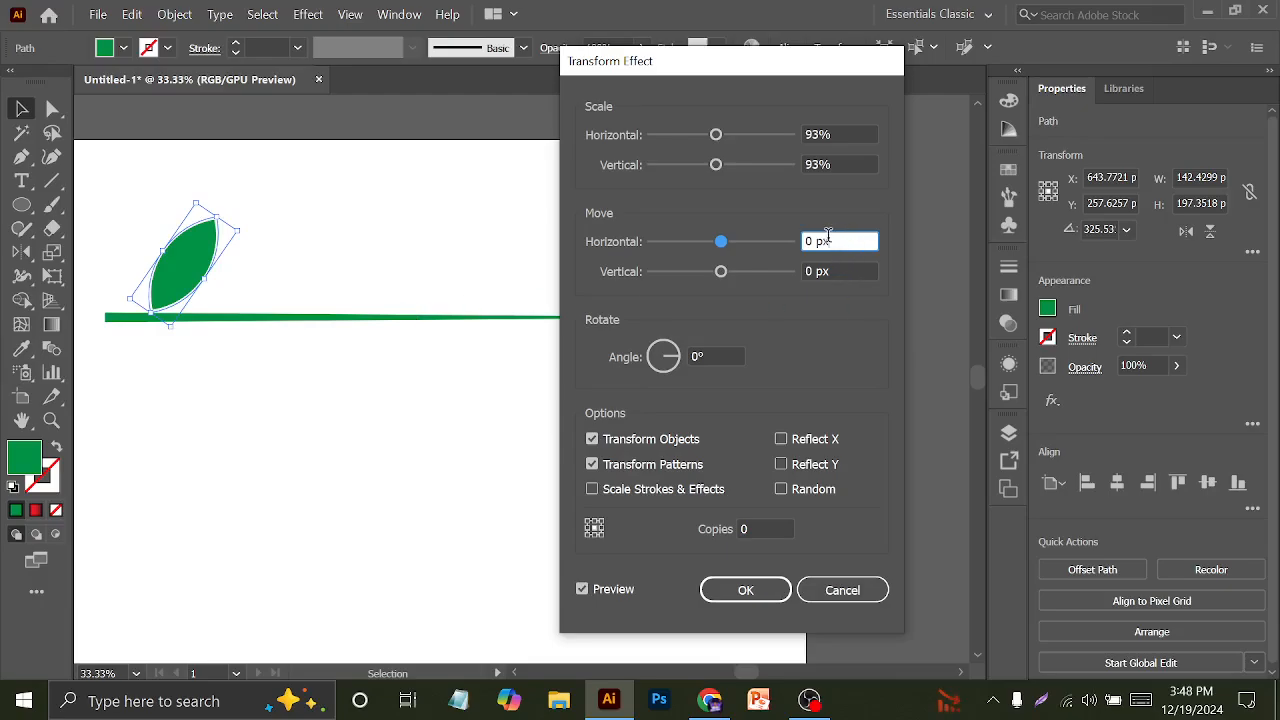
scroll(828, 235, "up", 17)
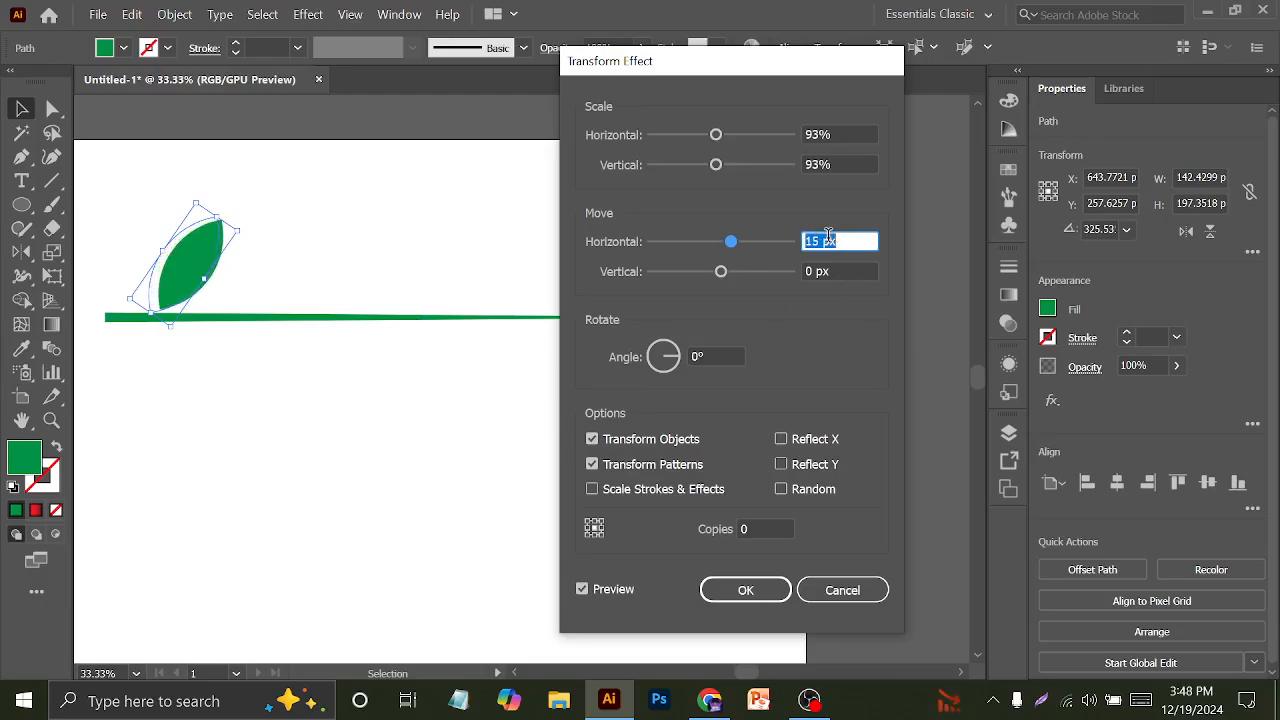
scroll(825, 234, "up", 1)
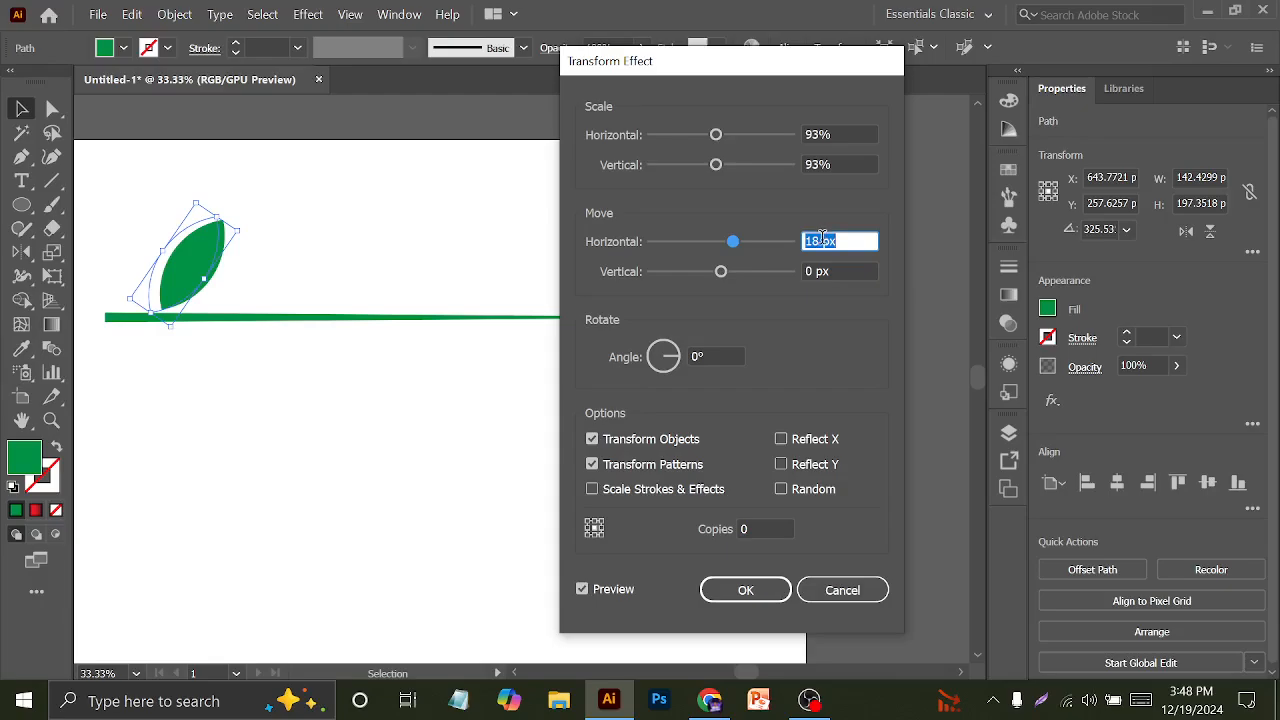
scroll(821, 237, "up", 20)
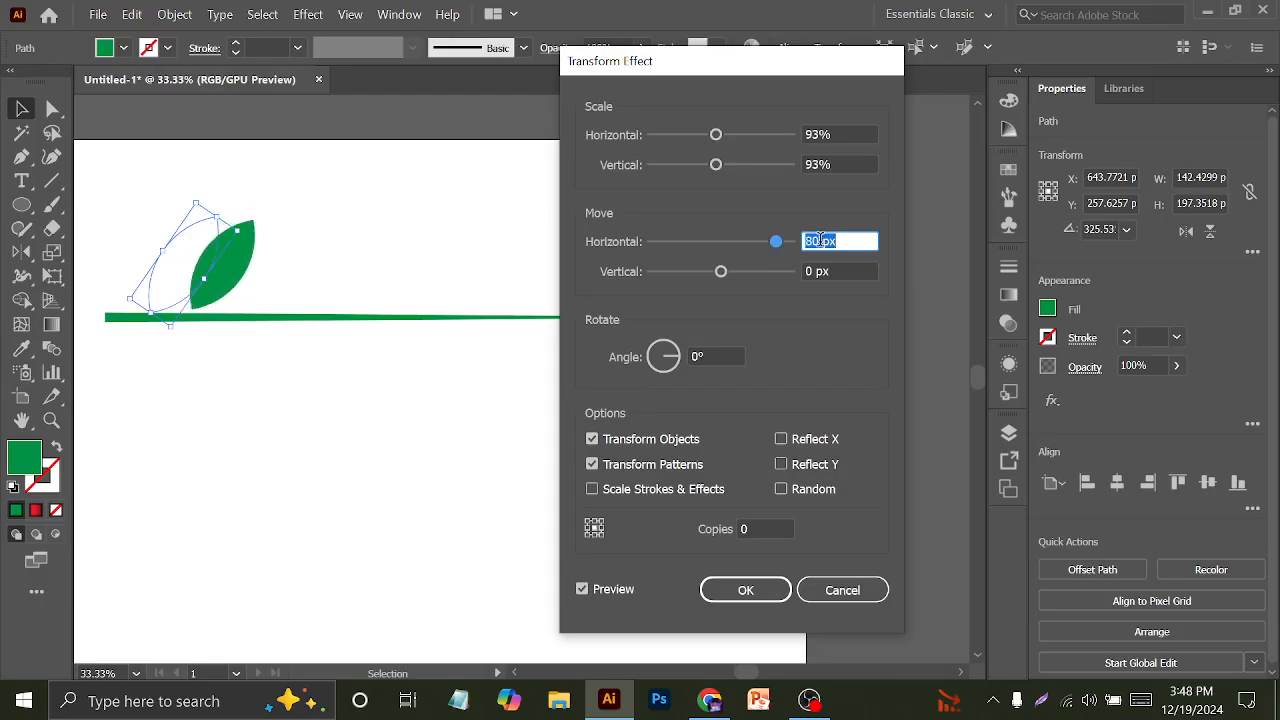
scroll(821, 240, "up", 20)
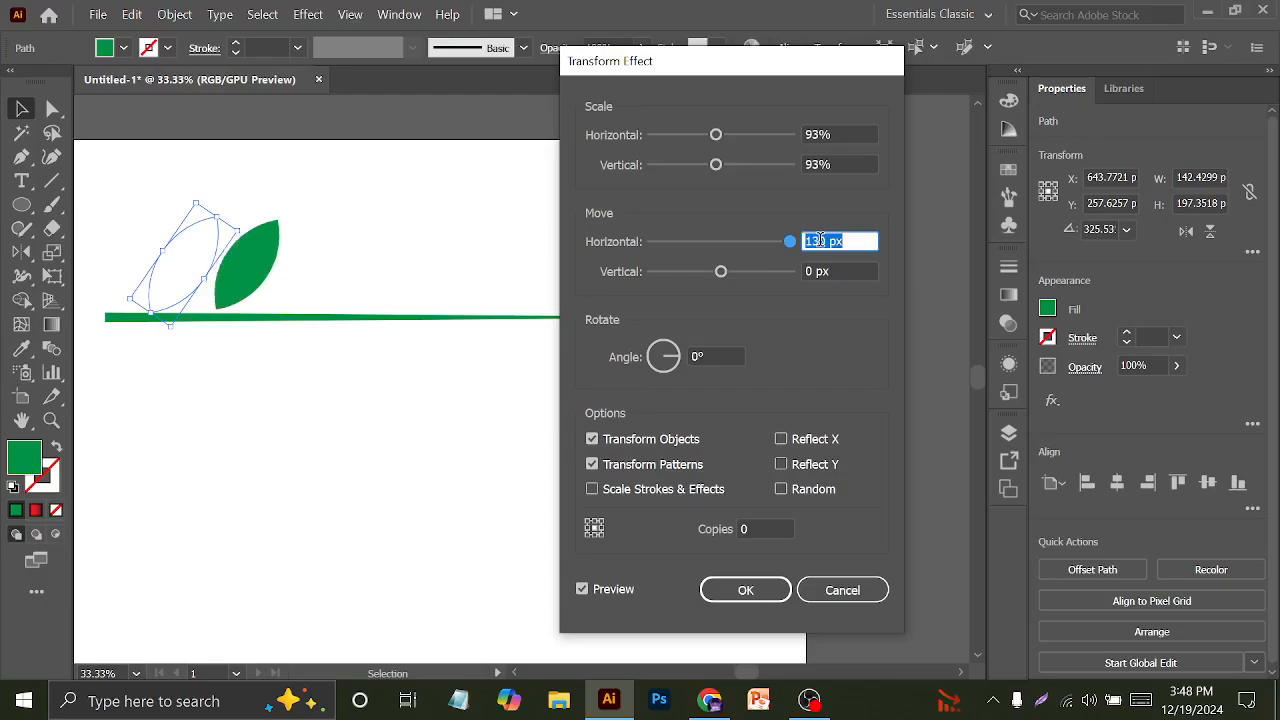
scroll(820, 240, "up", 6)
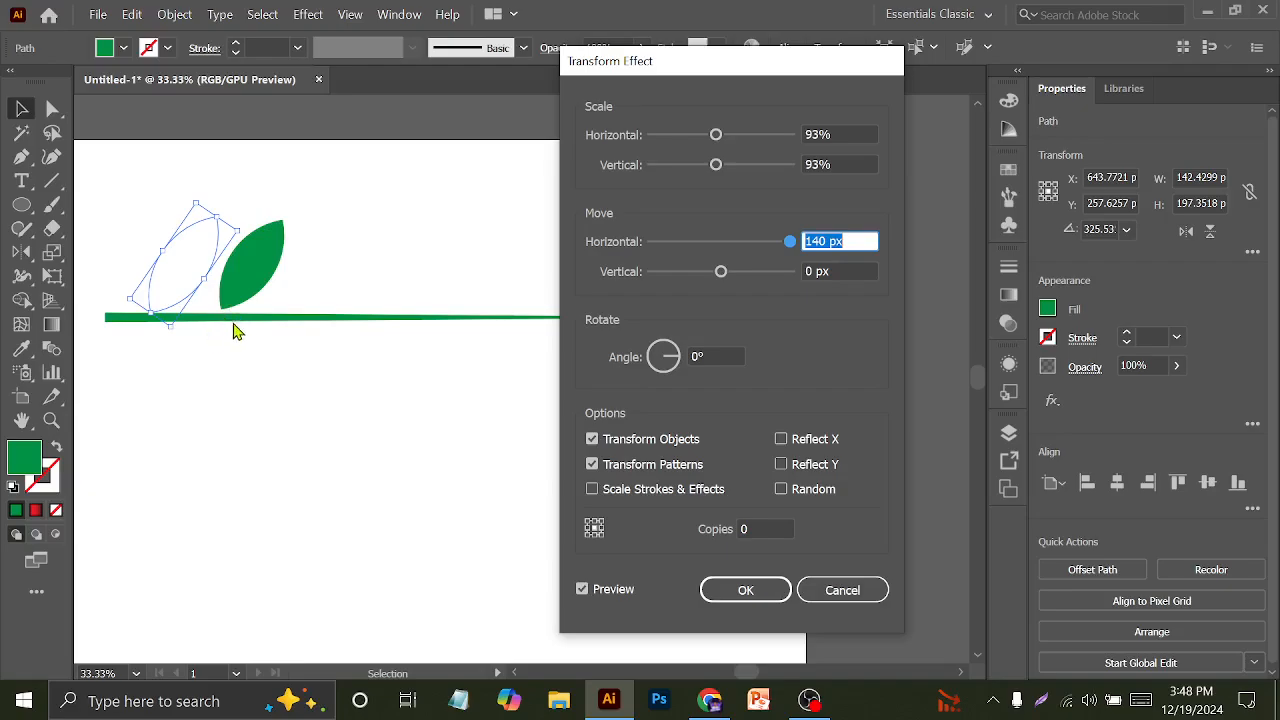
left_click(857, 273)
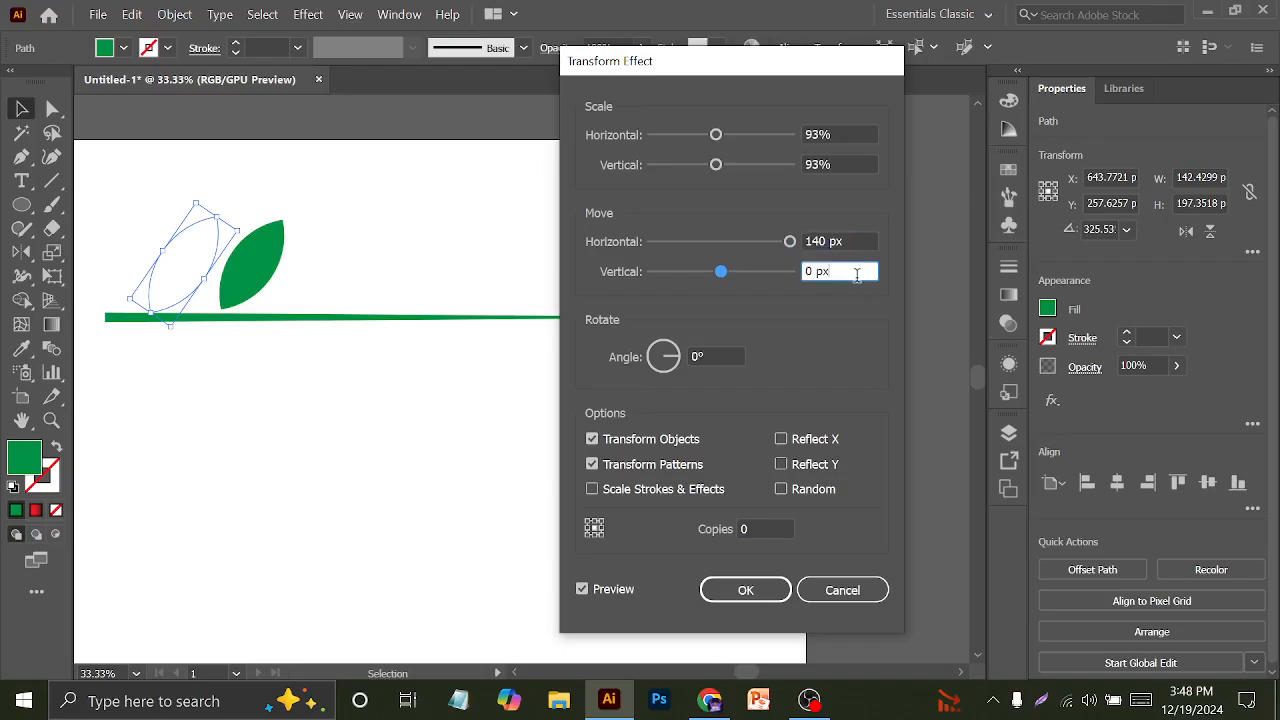
type("9")
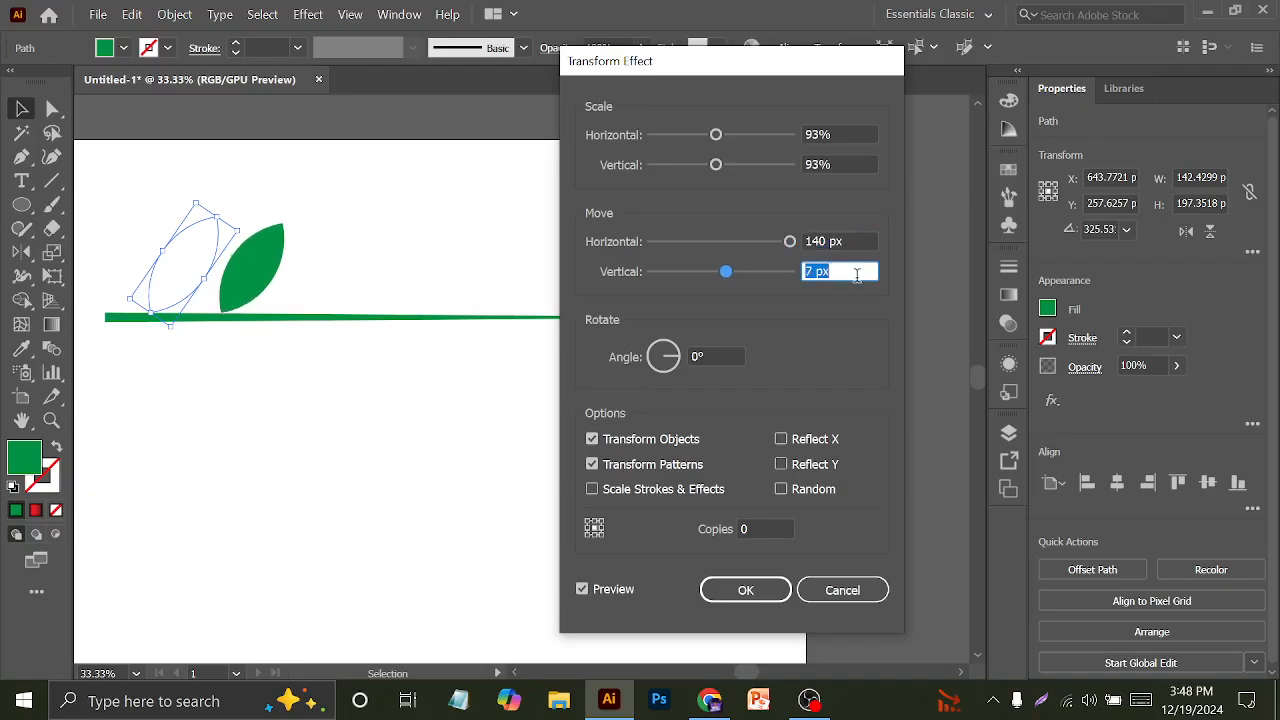
key("Up")
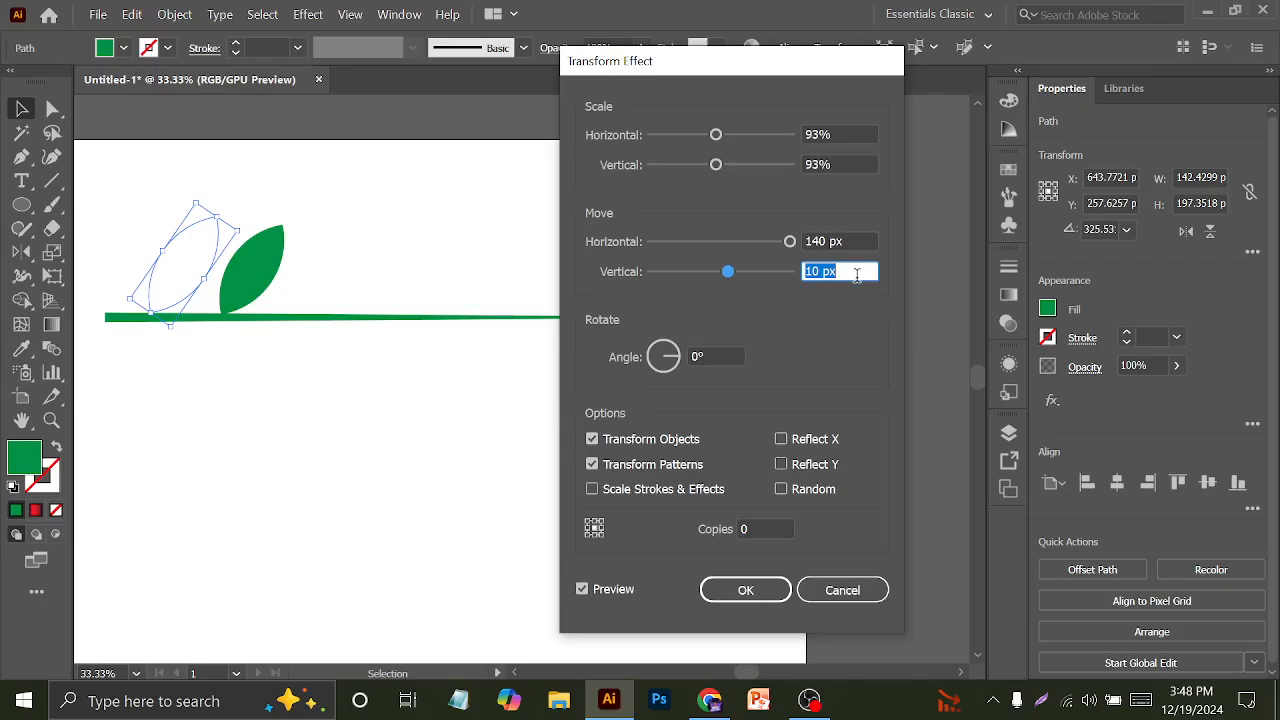
key("Down")
Move the effect dialog clear of the stem and set the number of leaf copies to 12
left_click_drag(785, 67, 1023, 24)
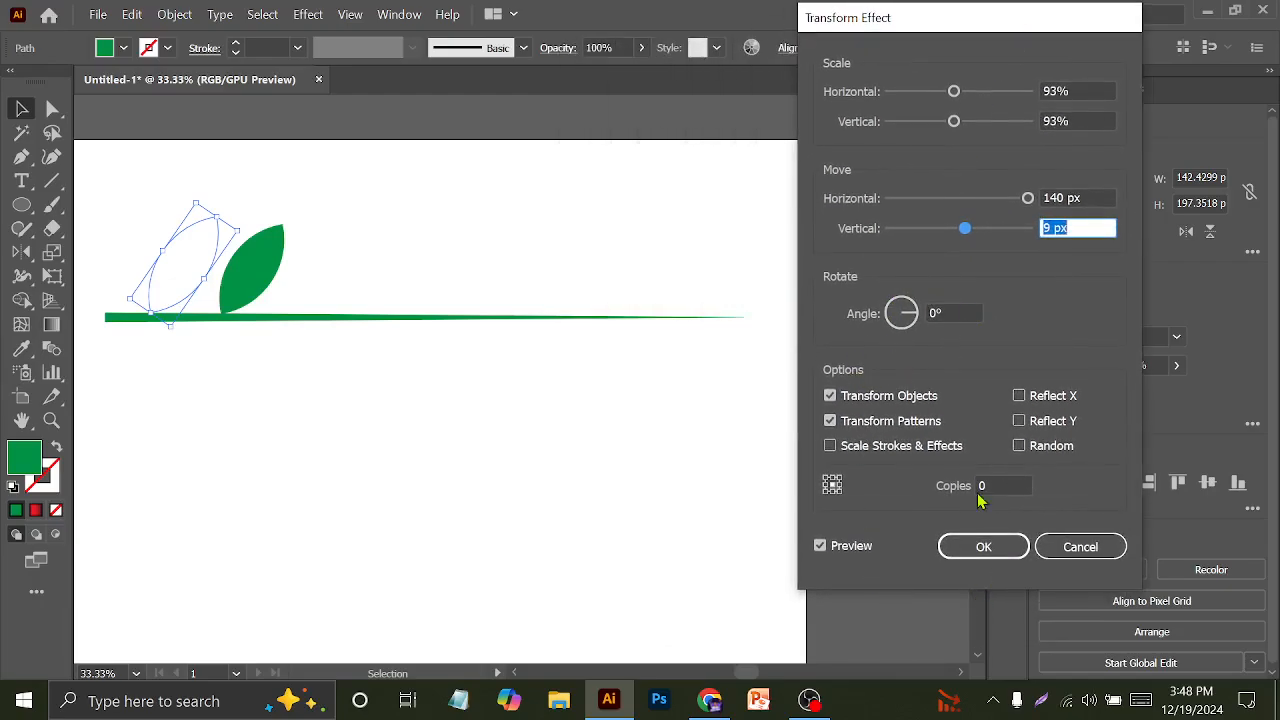
left_click(985, 483)
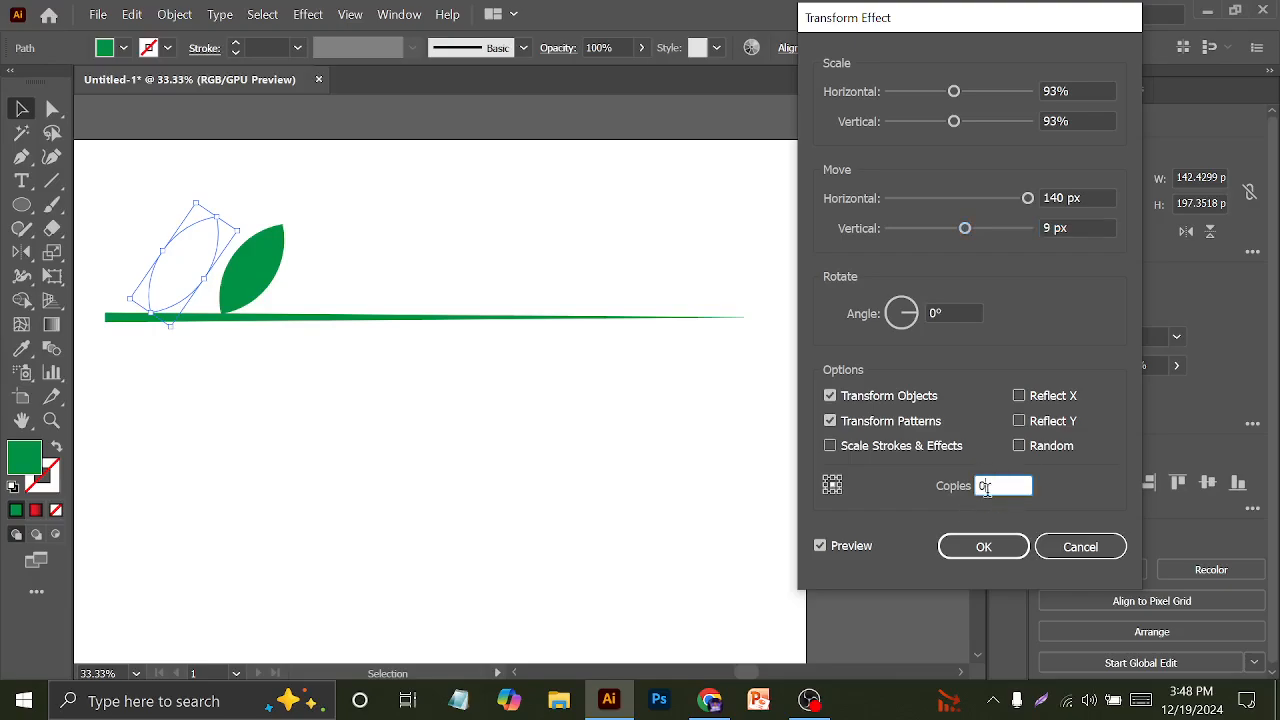
key("Up")
key("Up")
key("Up")
key("Up")
key("Up")
key("Up")
key("Up")
key("Up")
key("Up")
key("Up")
key("Up")
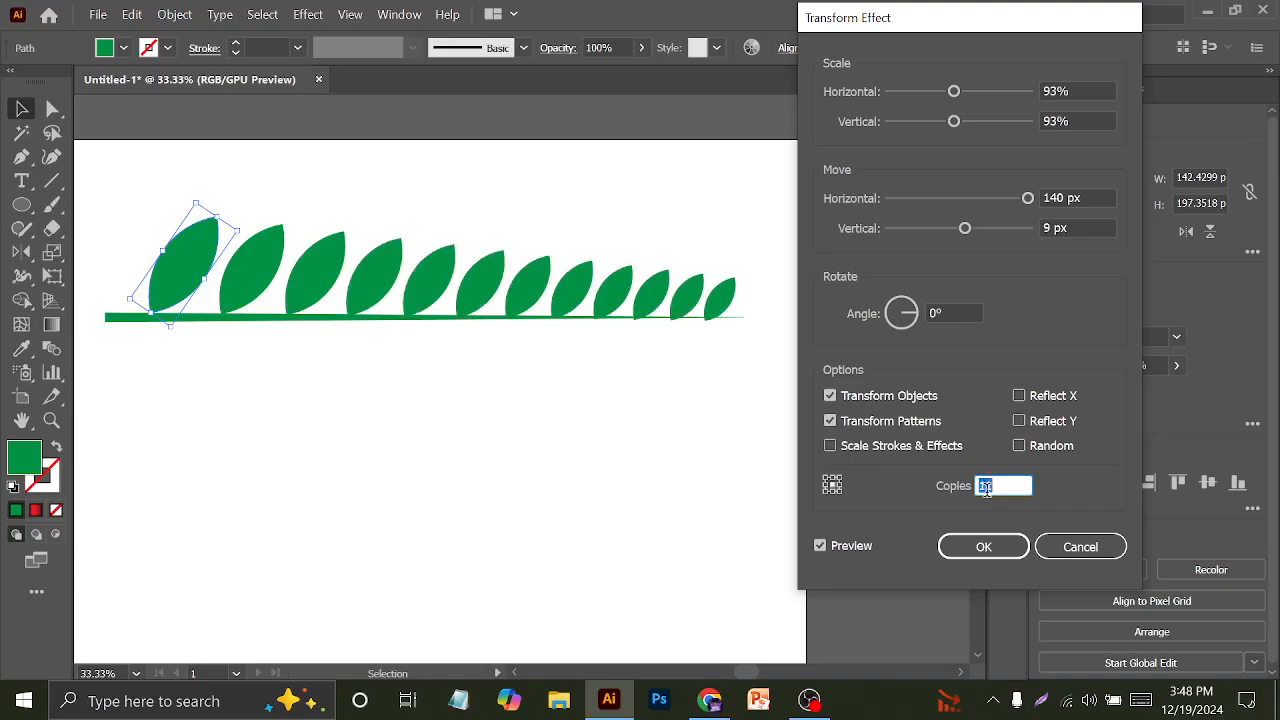
key("Up")
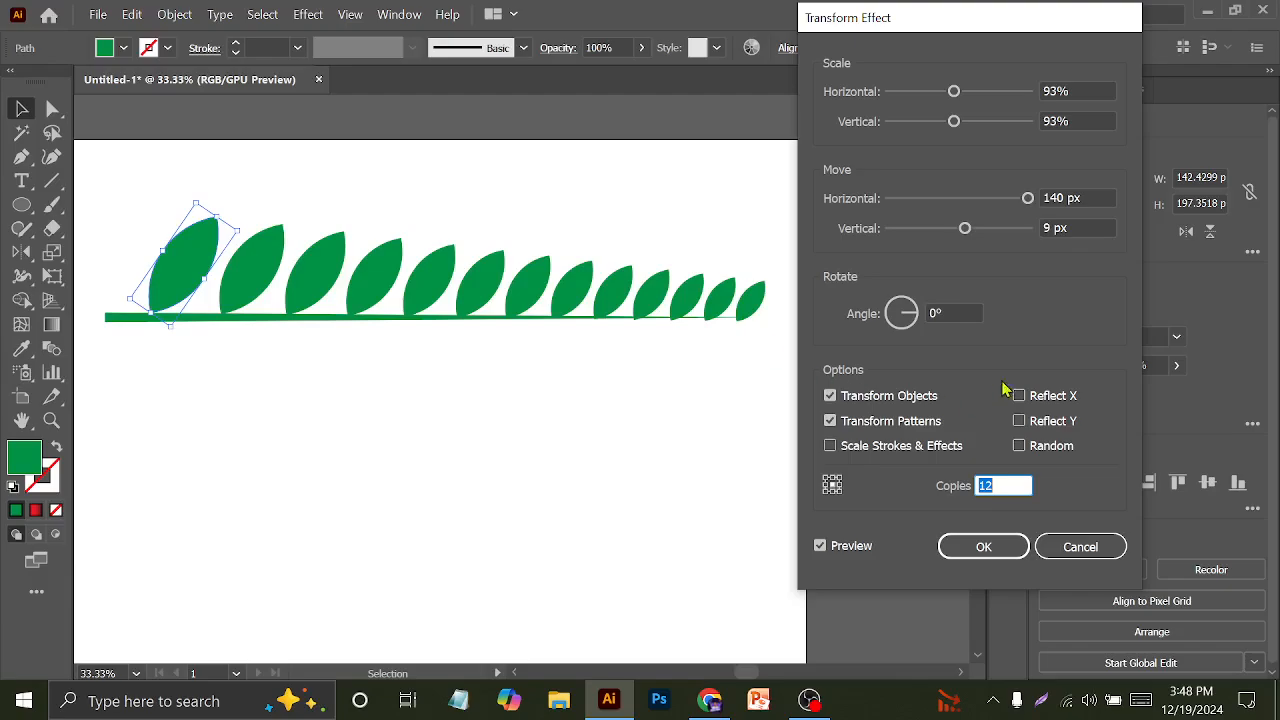
Refine the Transform effect to an 8 px vertical move and 11 copies, and apply it
left_click(1071, 229)
key("Down")
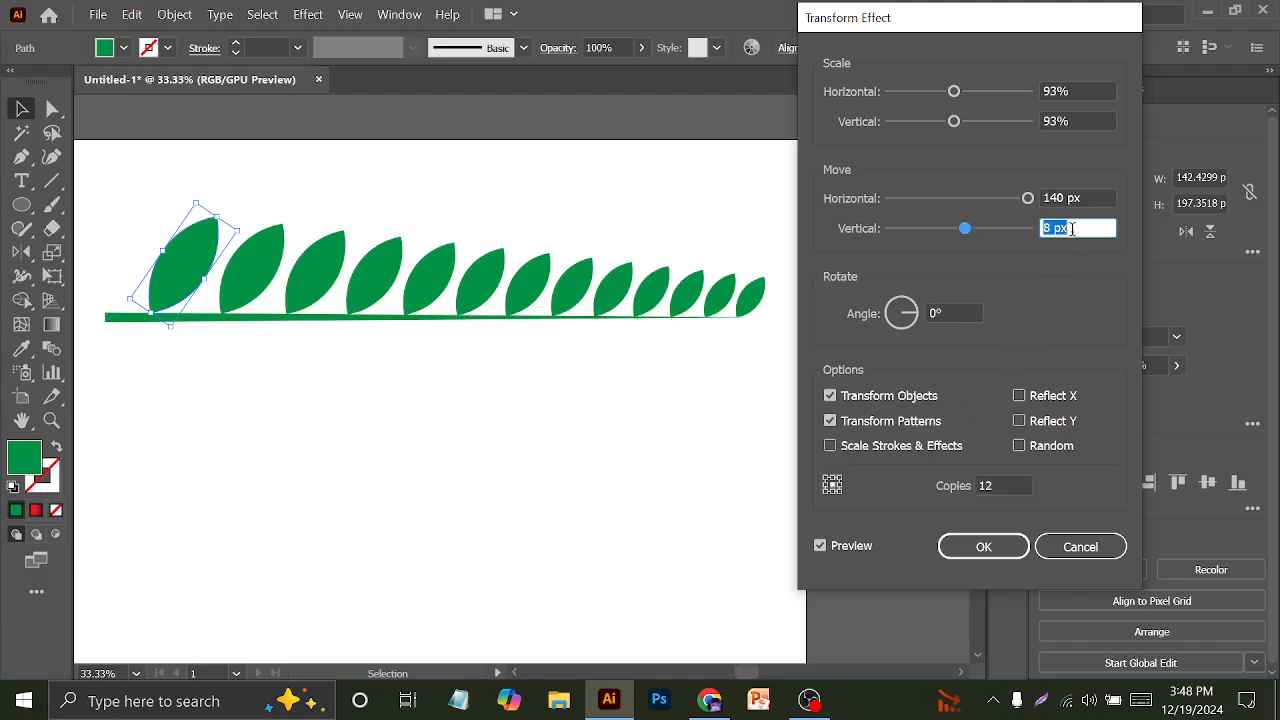
left_click(1005, 485)
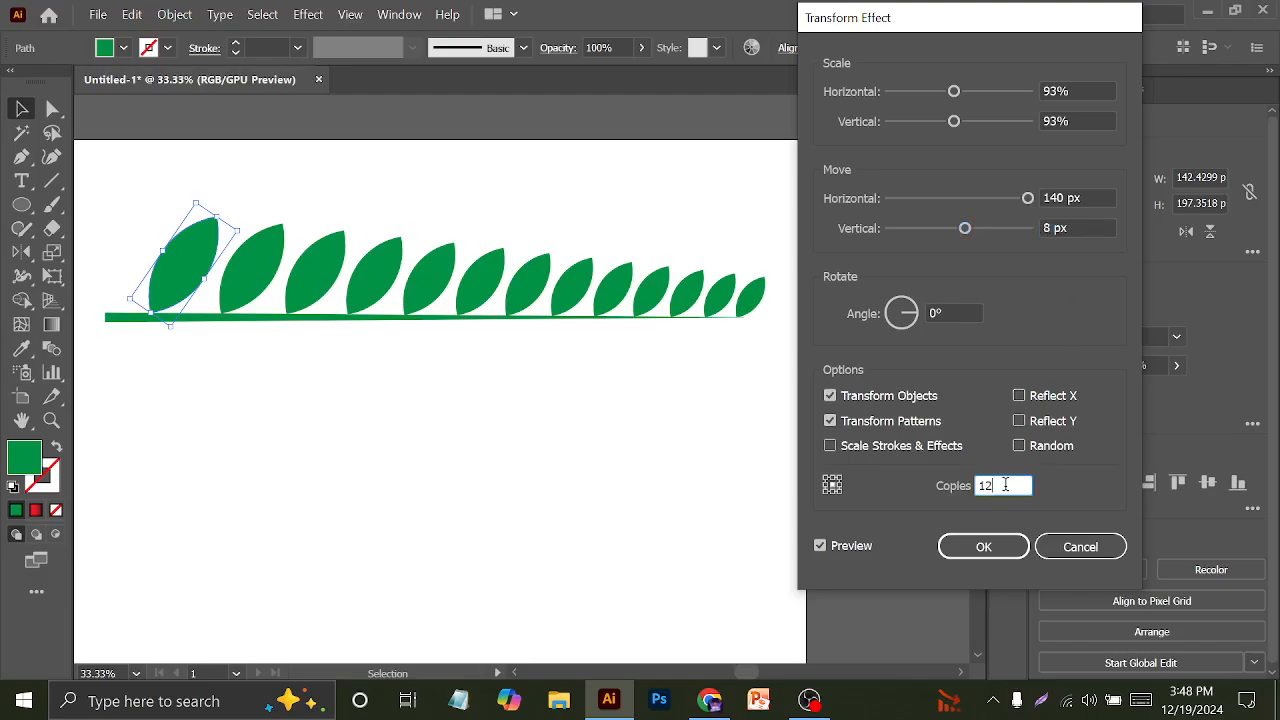
key("Down")
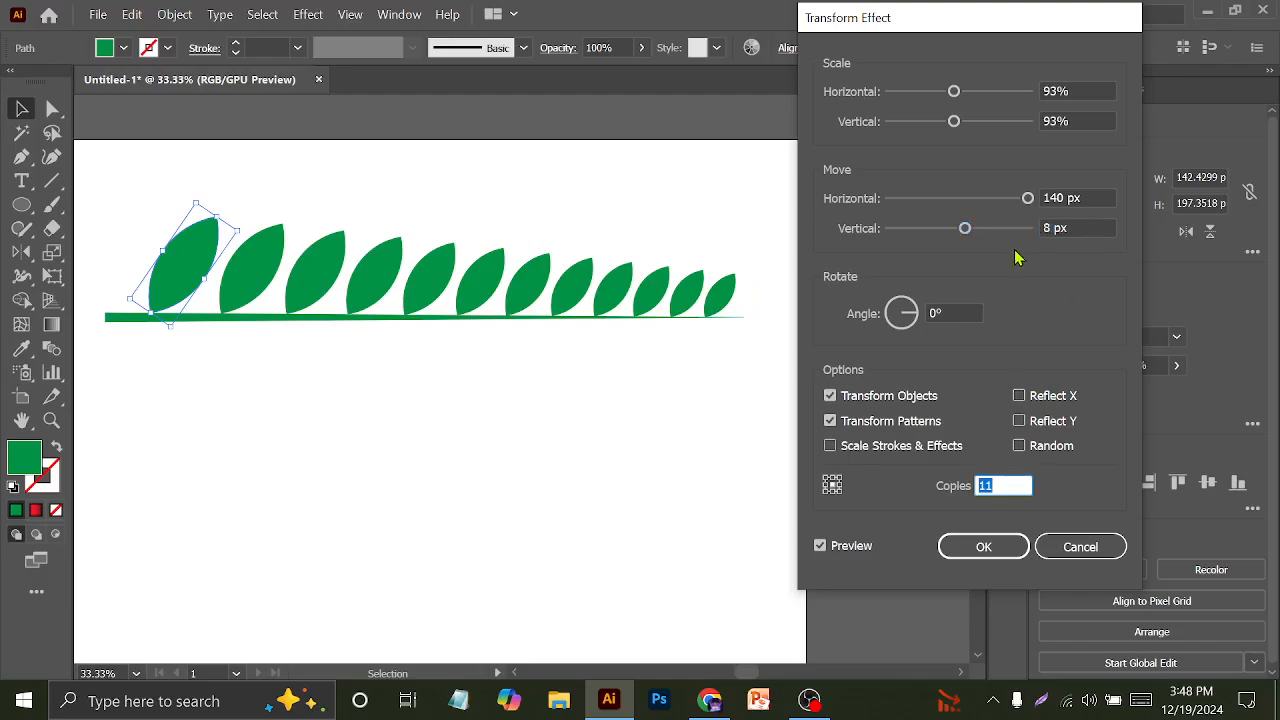
left_click(1055, 228)
key("Up")
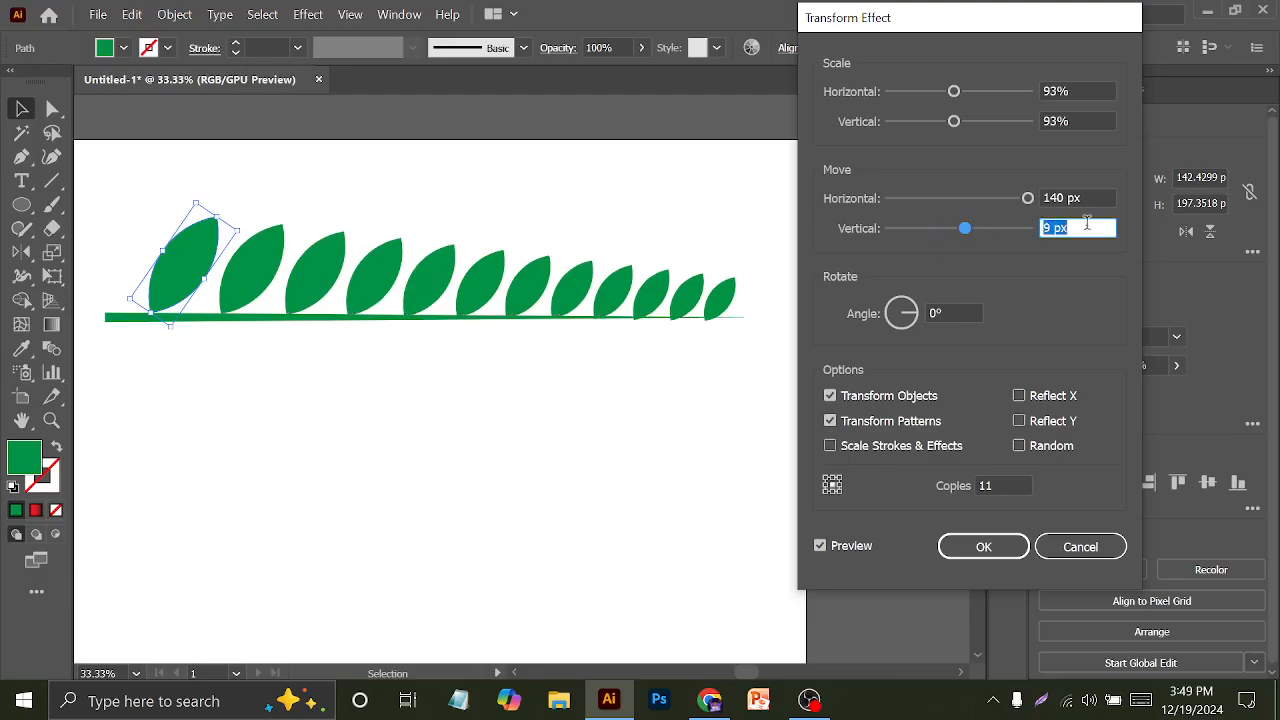
key("Down")
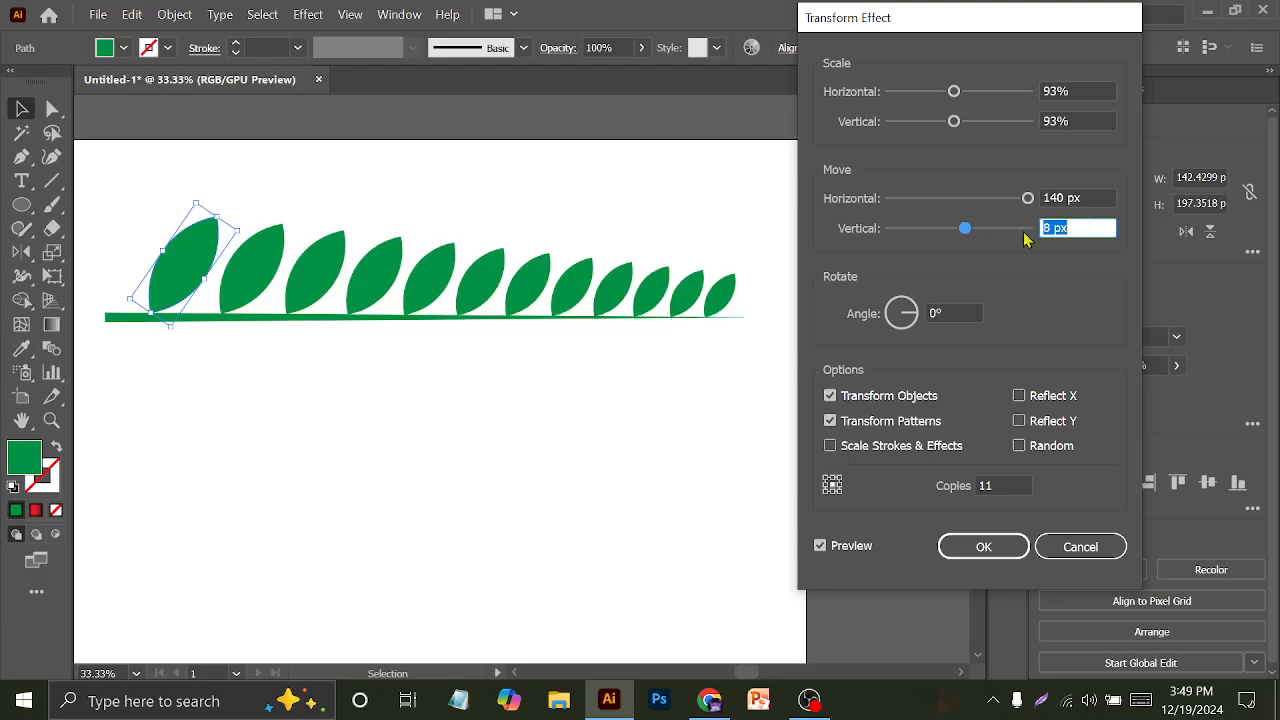
left_click(975, 556)
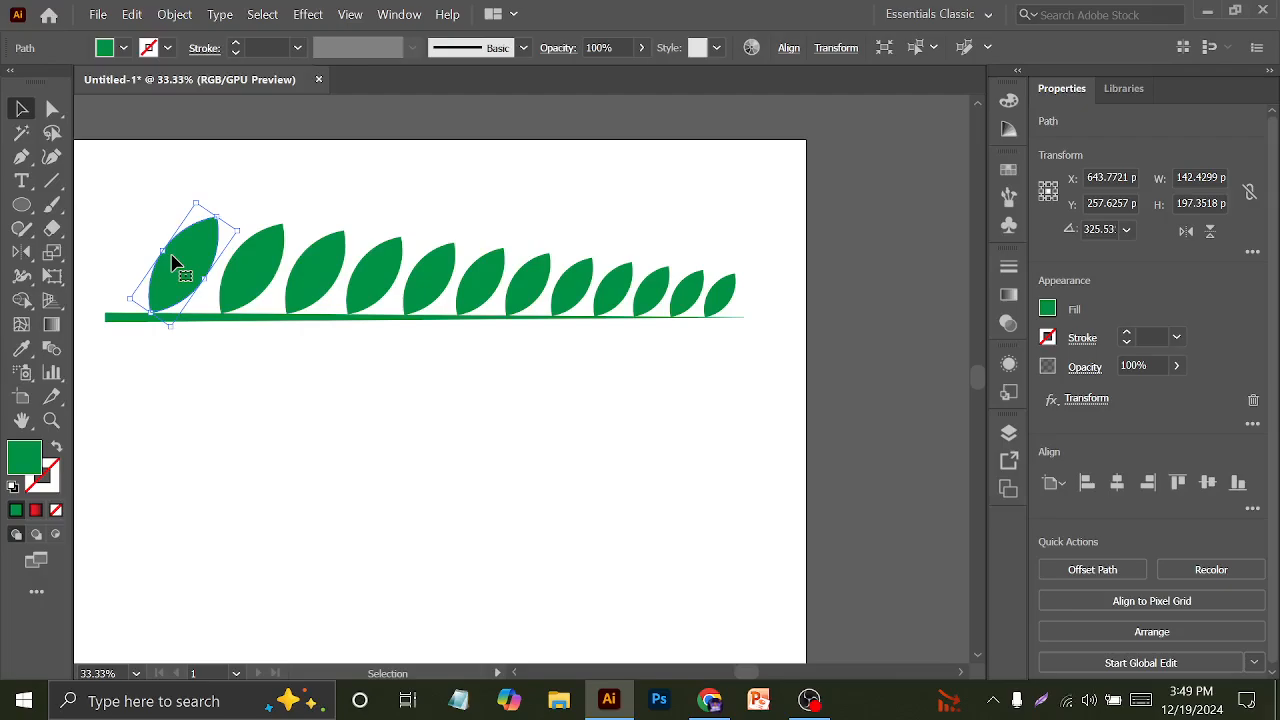
Expand the appearance of the transformed leaf into a group of real leaf shapes
left_click(174, 14)
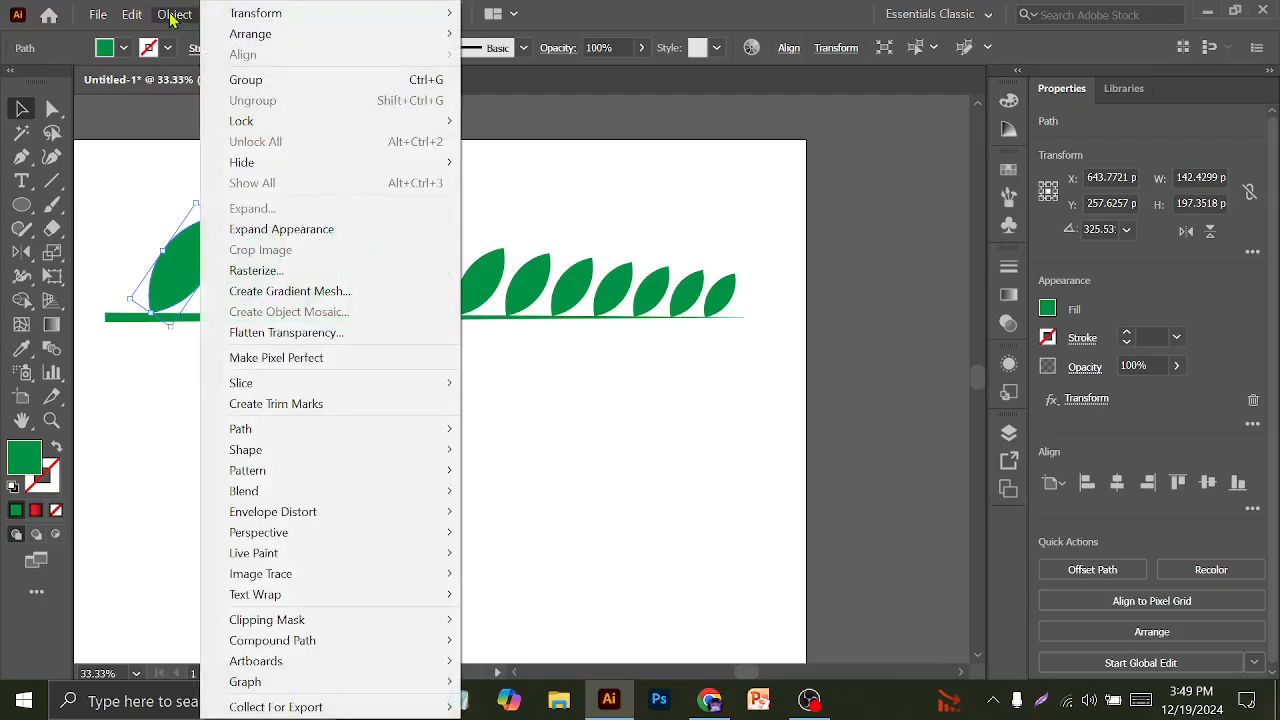
left_click(286, 229)
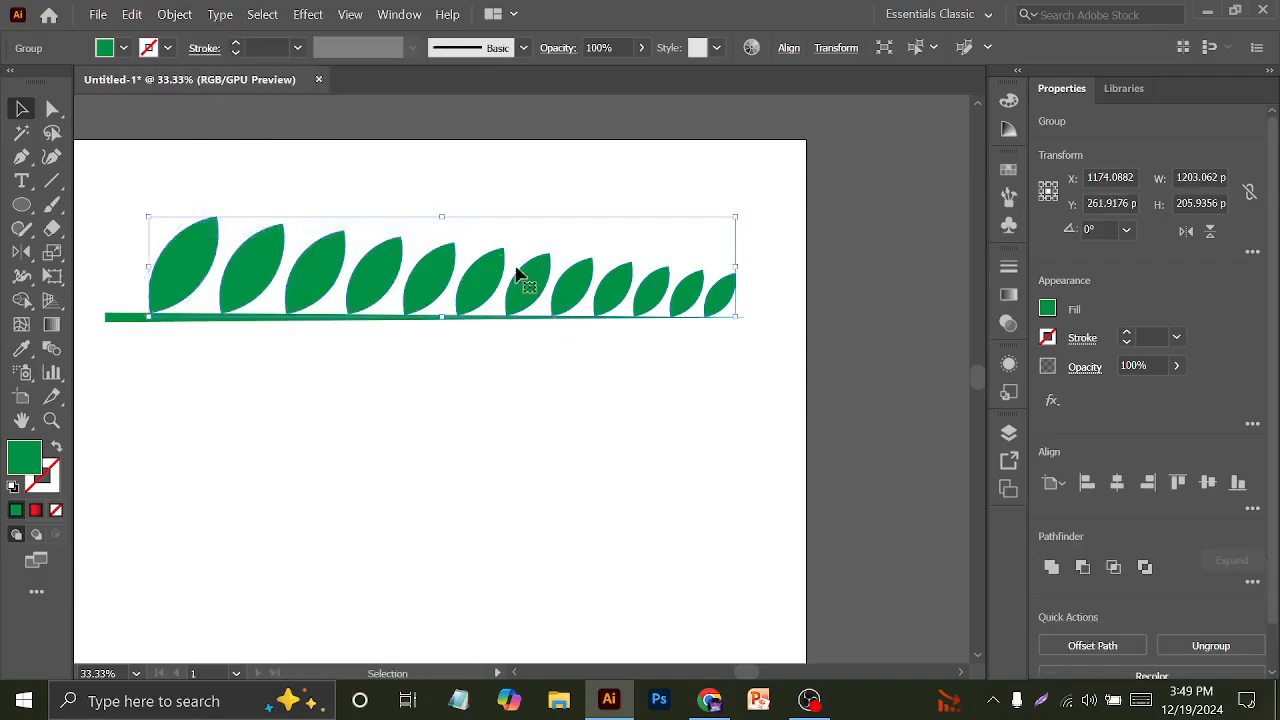
left_click(158, 280, "ctrl")
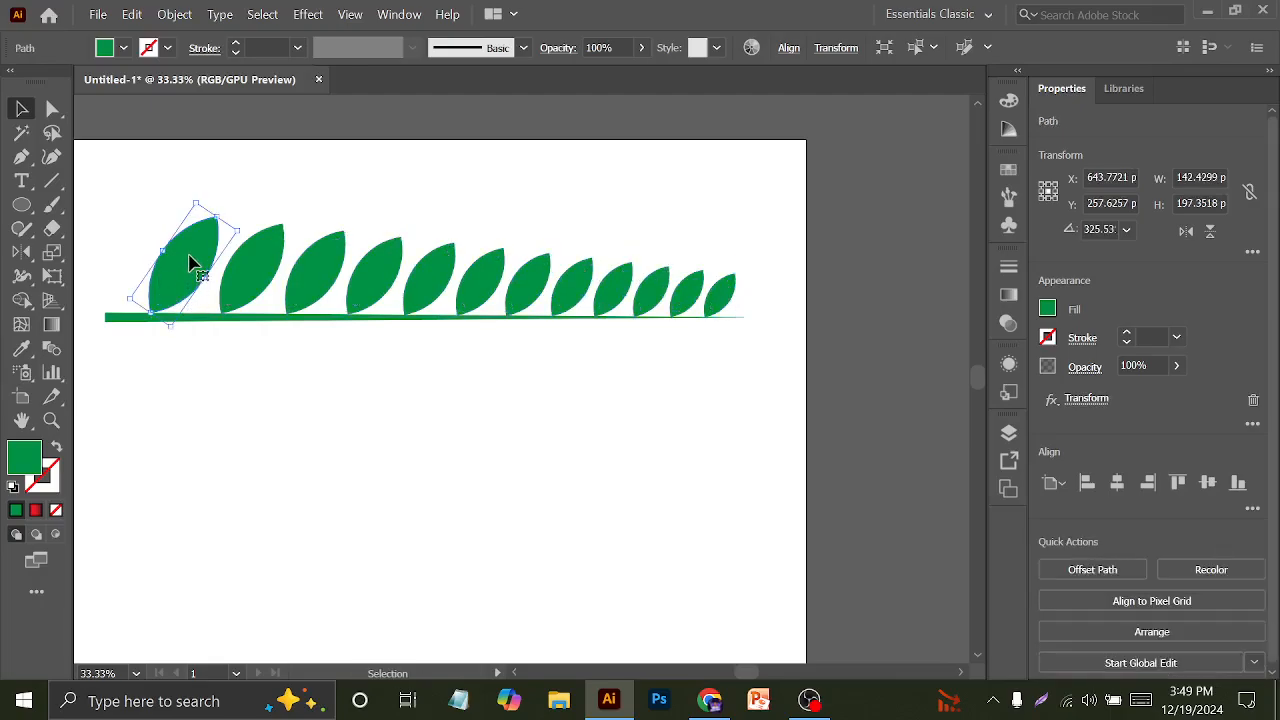
left_click(157, 314)
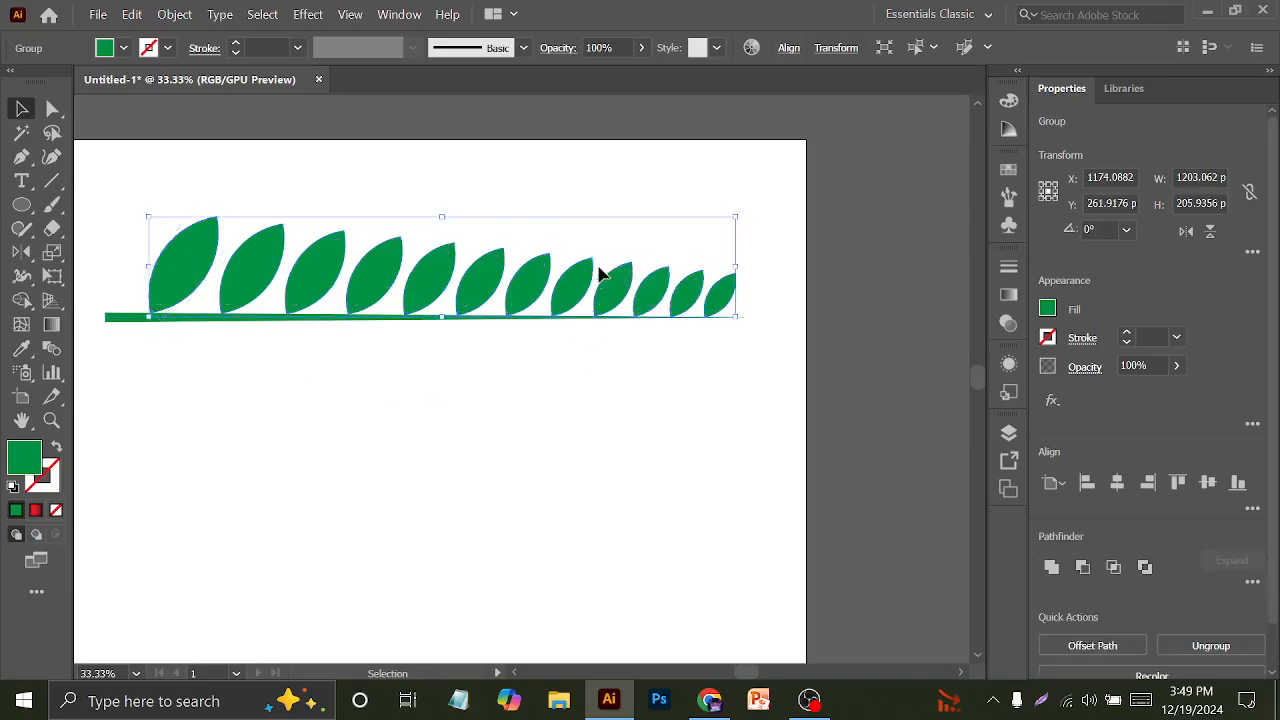
Create a reflected copy of the leaf group across the horizontal axis
right_click(453, 260)
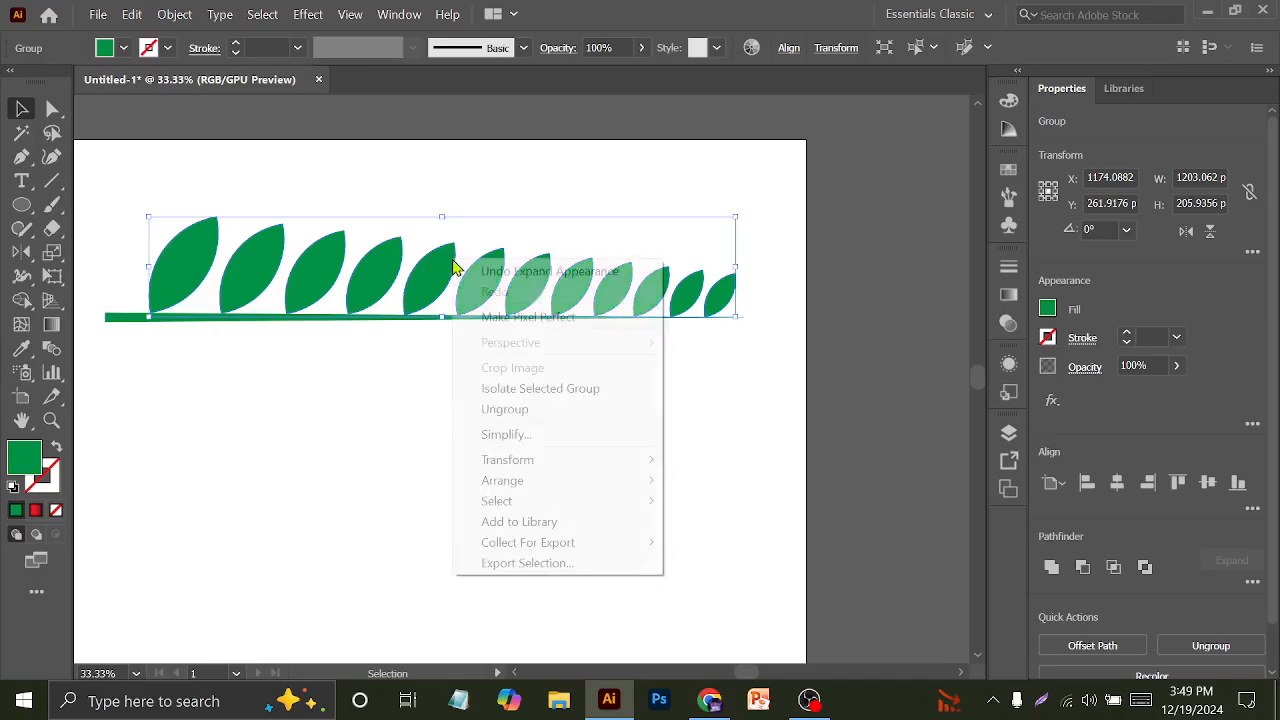
mouse_move(512, 462)
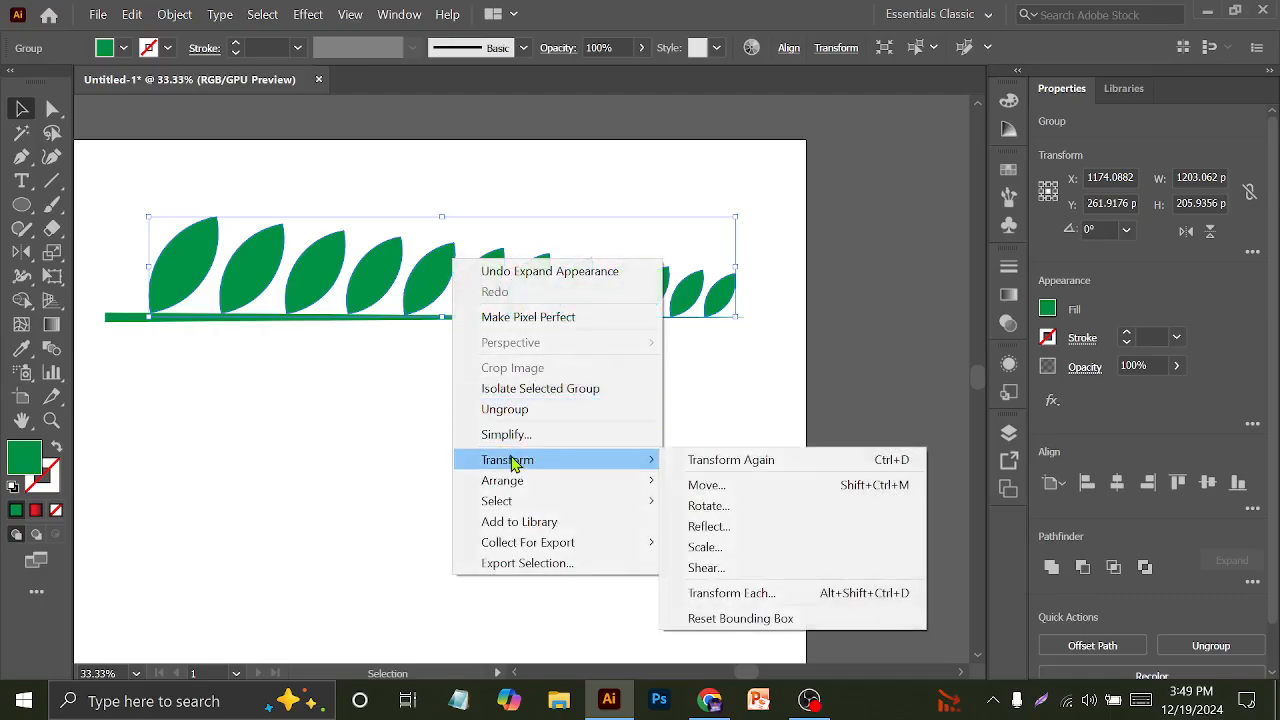
left_click(748, 528)
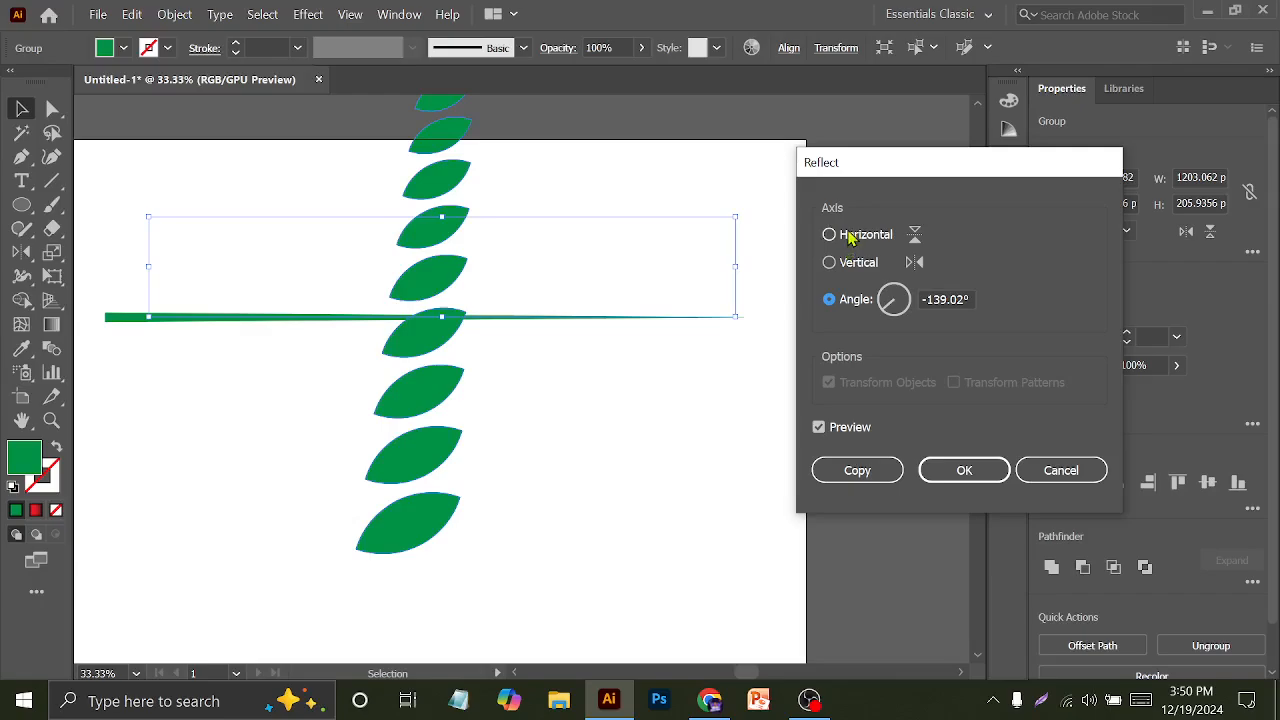
left_click(844, 262)
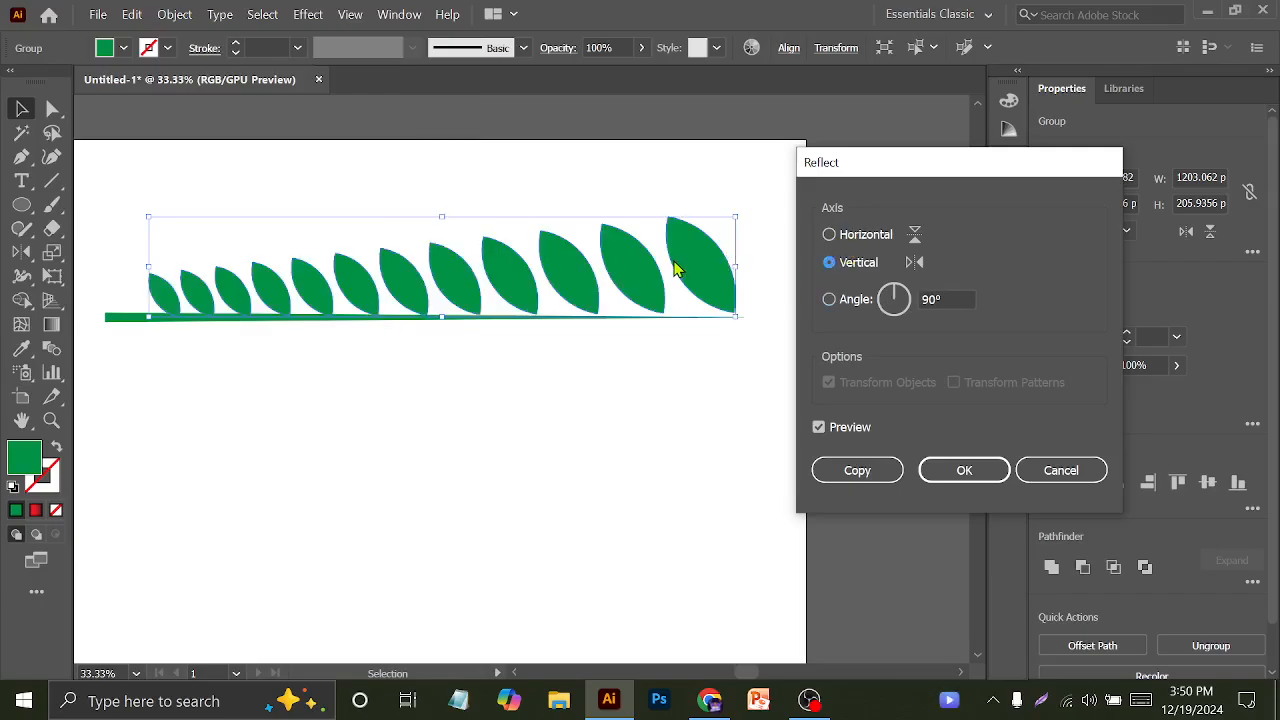
left_click(829, 235)
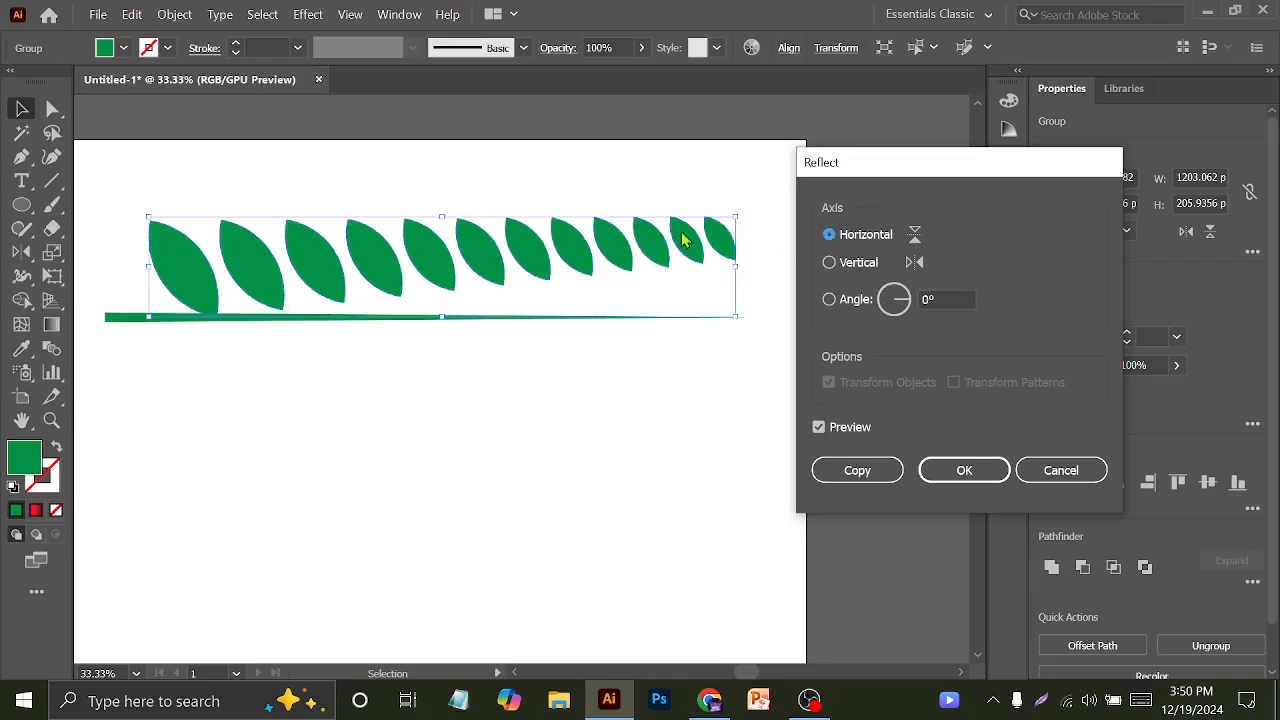
left_click(847, 471)
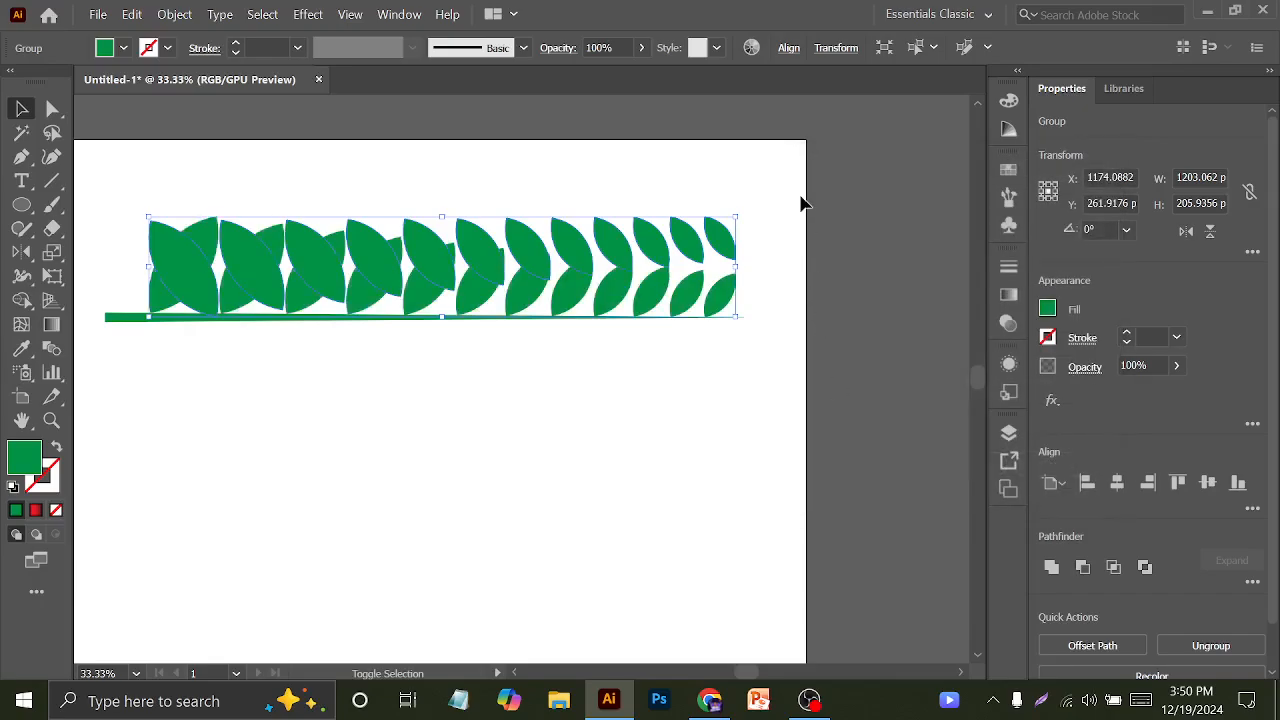
Move the reflected leaf group straight down 210 px so its leaves sit below the stem
key("shift+Down")
key("shift+Down")
key("shift+Down")
key("shift+Down")
key("shift+Down")
key("shift+Down")
key("shift+Down")
key("shift+Down")
key("shift+Down")
key("shift+Down")
key("shift+Down")
key("shift+Down")
key("shift+Down")
key("shift+Down")
key("shift+Down")
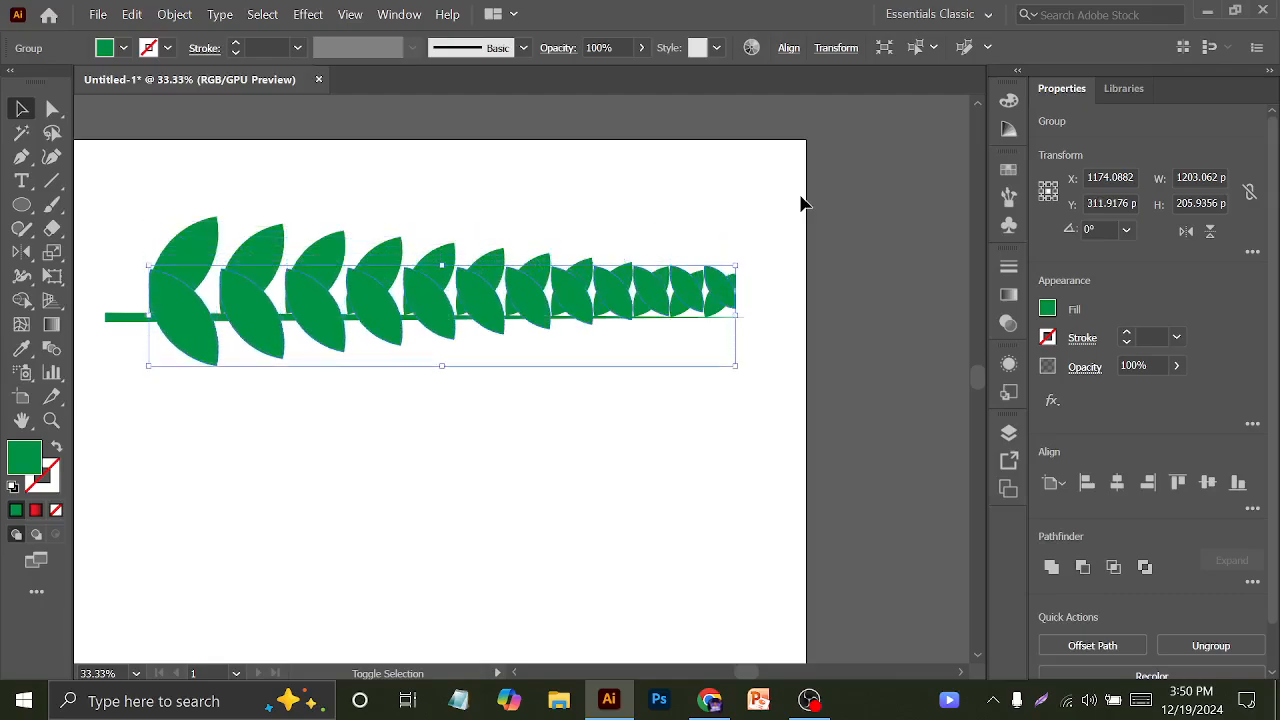
key("shift+Down")
key("shift+Down")
key("shift+Down")
key("shift+Down")
key("shift+Down")
key("shift+Down")
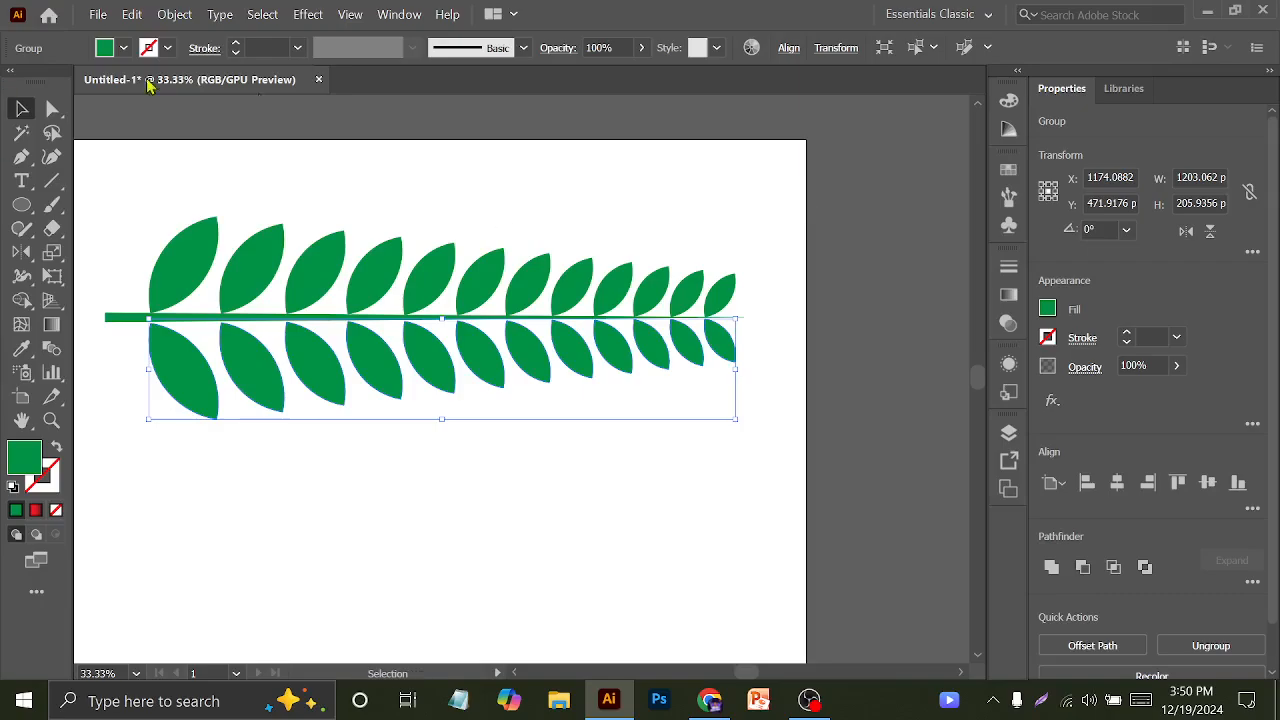
Nudge the lower leaf group up 3 px so its leaves meet the stem
left_click(653, 485)
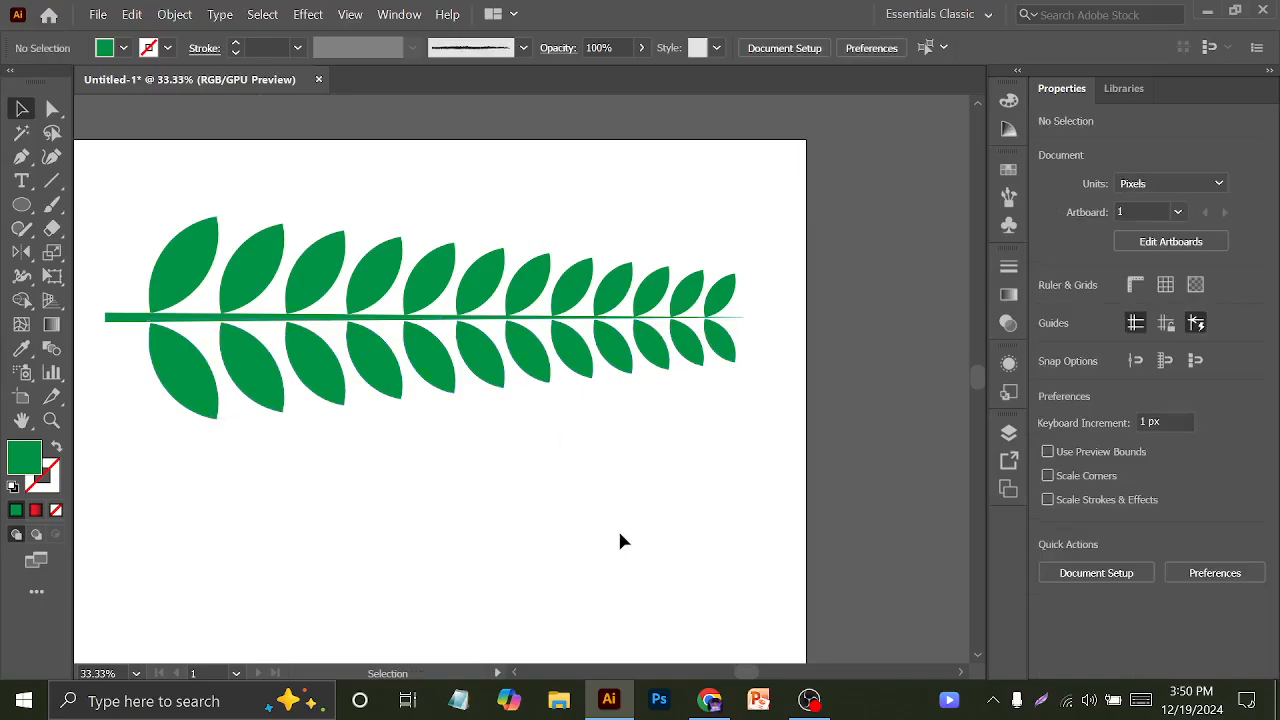
left_click(297, 343)
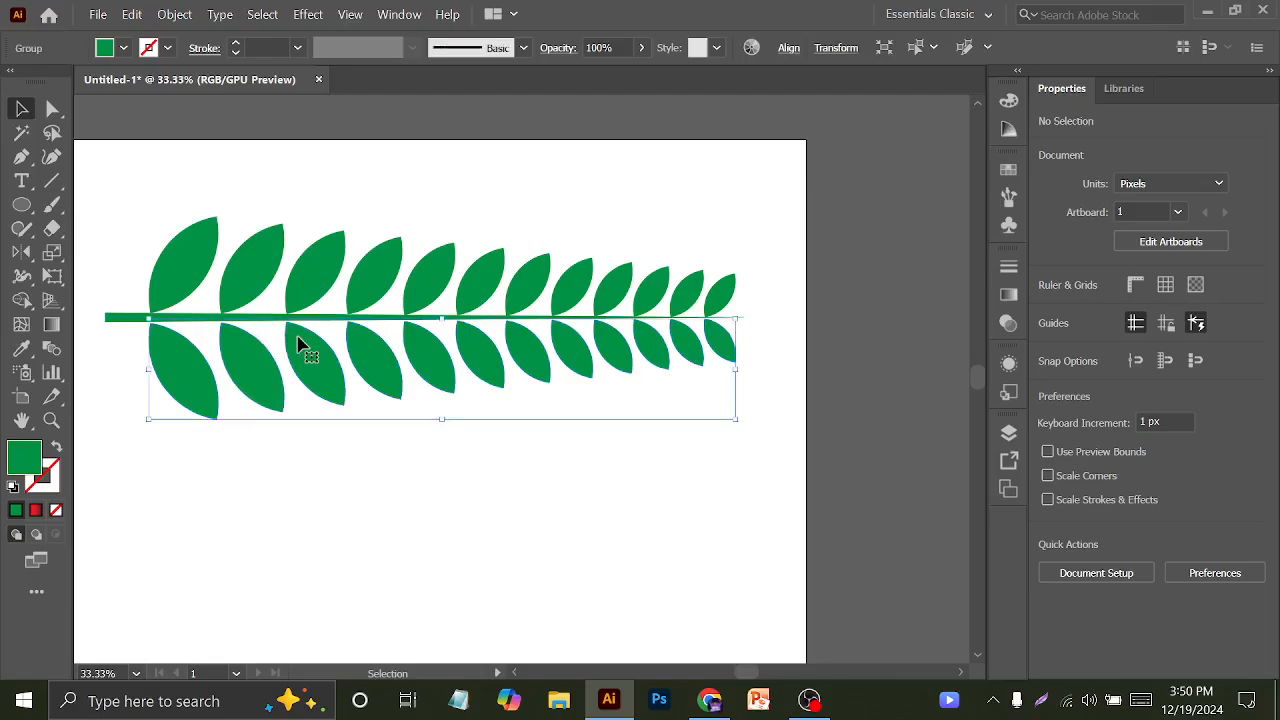
key("Up")
key("Up")
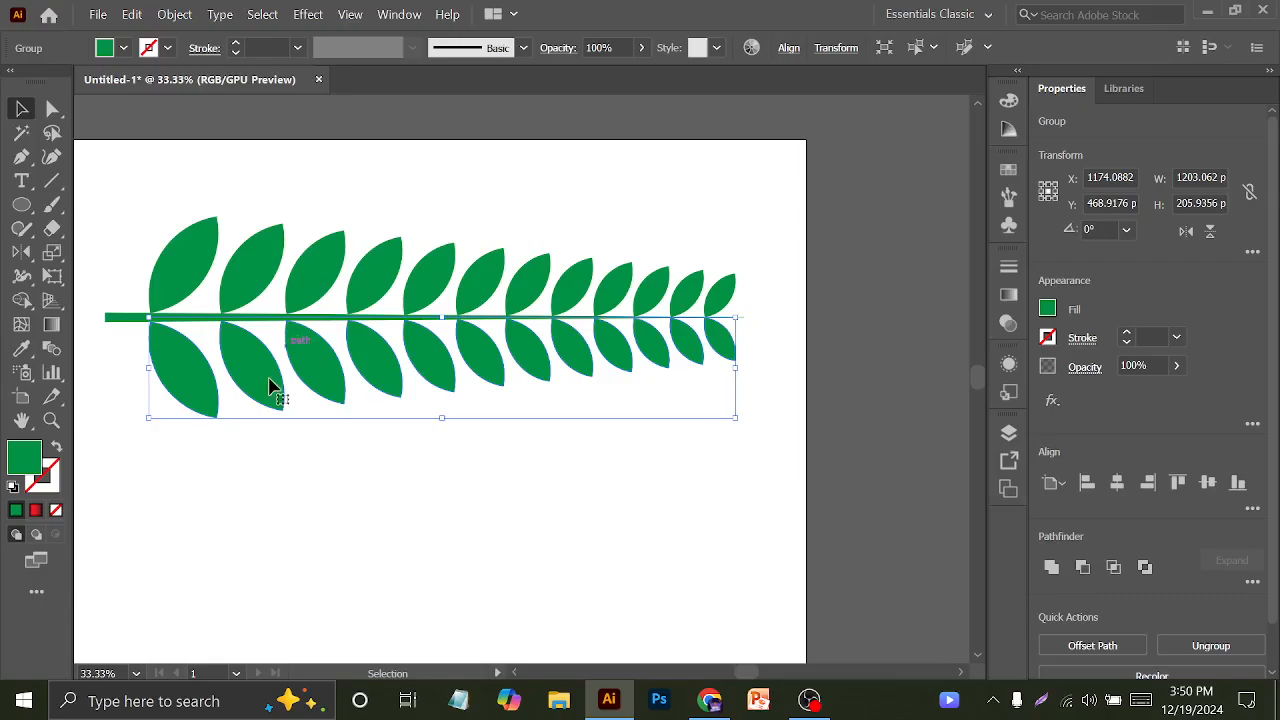
key("ctrl+minus")
key("ctrl+minus")
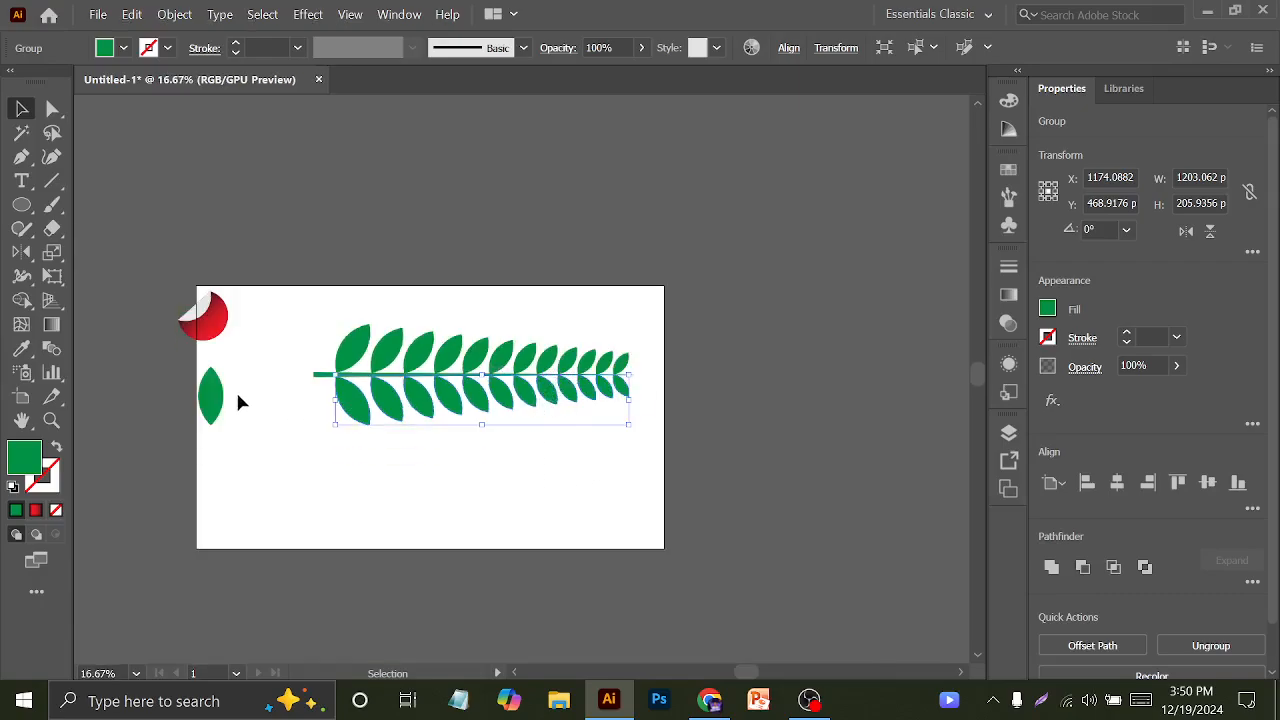
Place a copy of the single green leaf, rotated 90°, at the narrow tip of the stem
left_click_drag(218, 402, 714, 368)
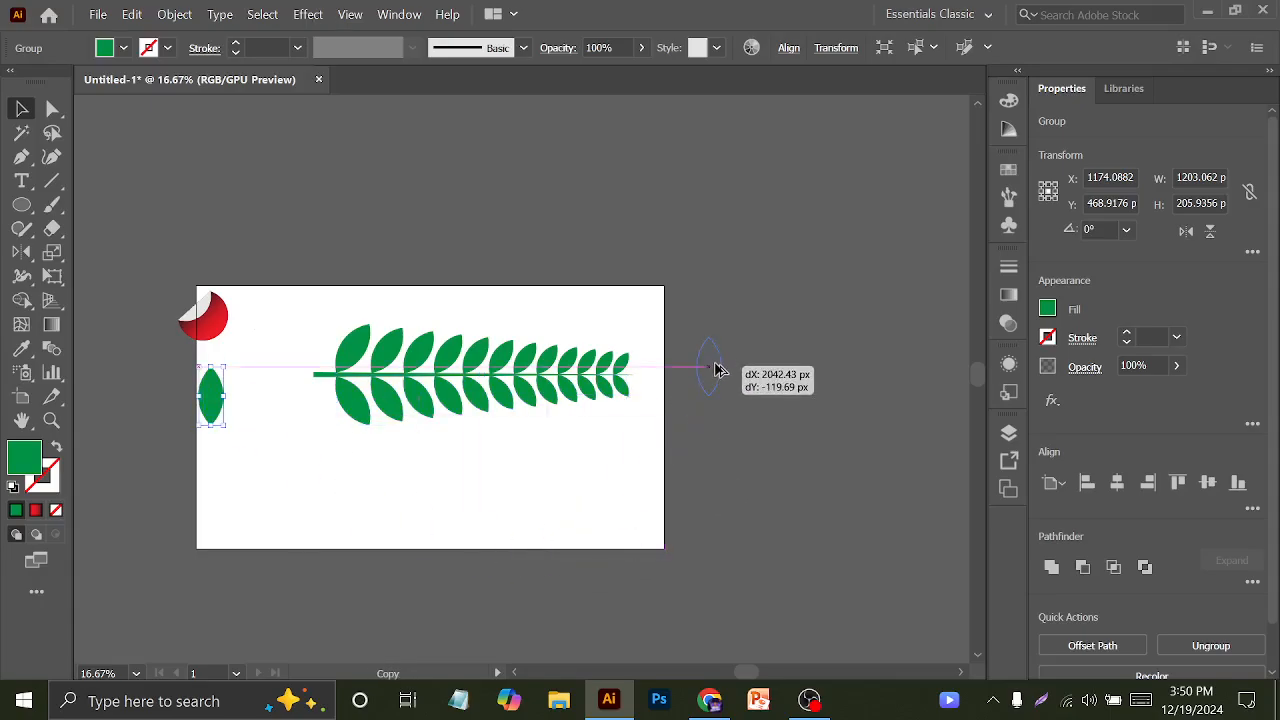
scroll(746, 398, "up", 3)
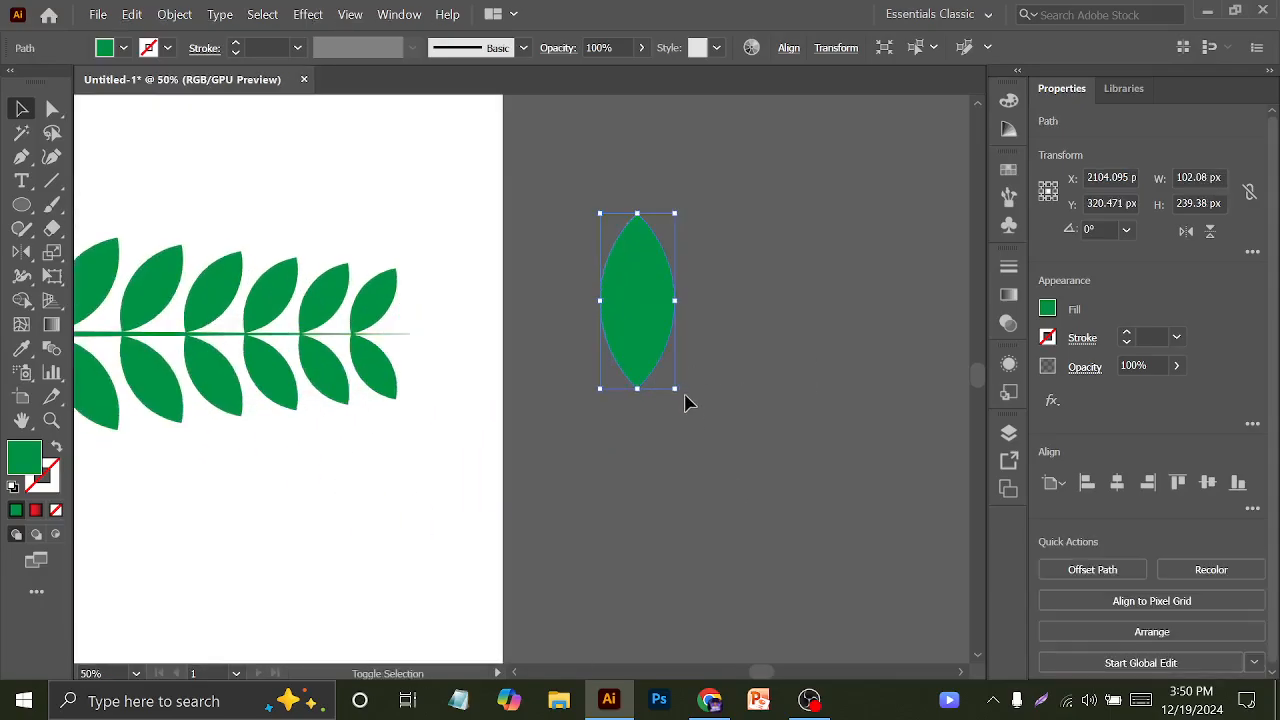
left_click_drag(678, 389, 779, 268)
left_click_drag(663, 331, 365, 350)
Scale the tip leaf down proportionally to about half its size, keeping it attached to the end of the stem
scroll(440, 335, "up", 4)
scroll(365, 349, "down", 1)
scroll(610, 388, "down", 3)
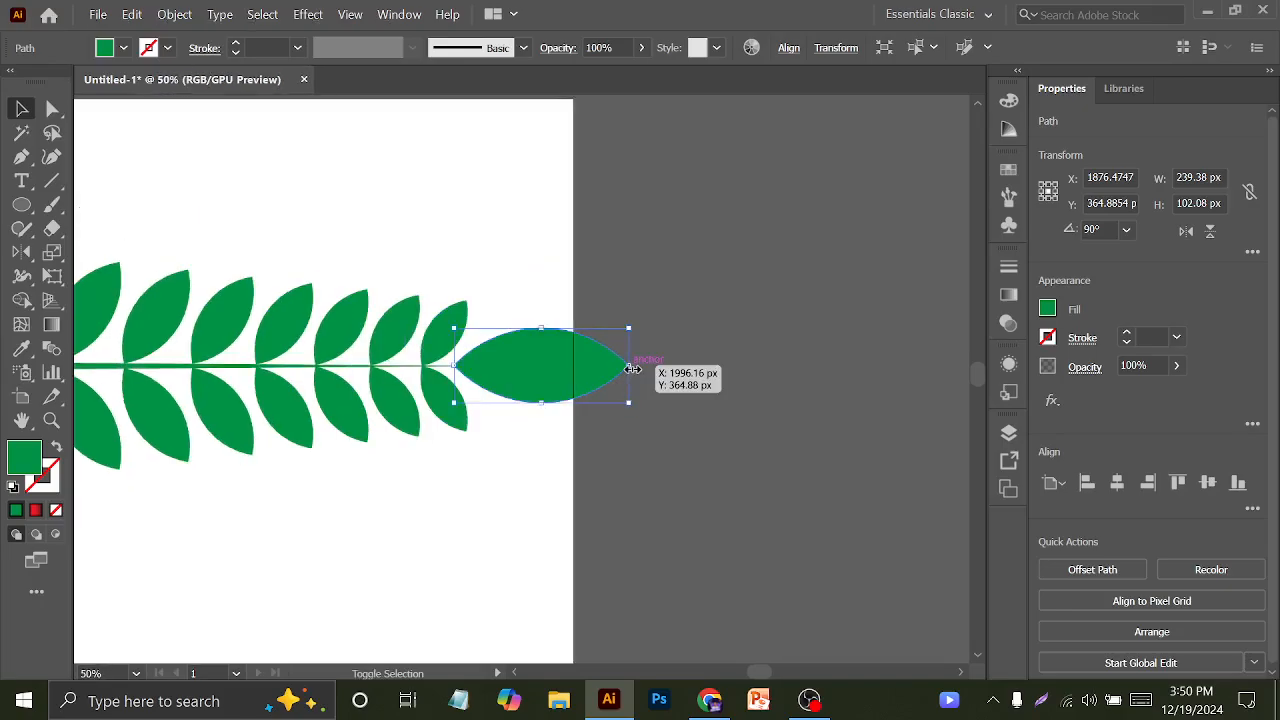
mouse_move(632, 369)
left_mouse_down()
mouse_move(550, 364)
mouse_move(641, 376)
left_mouse_up()
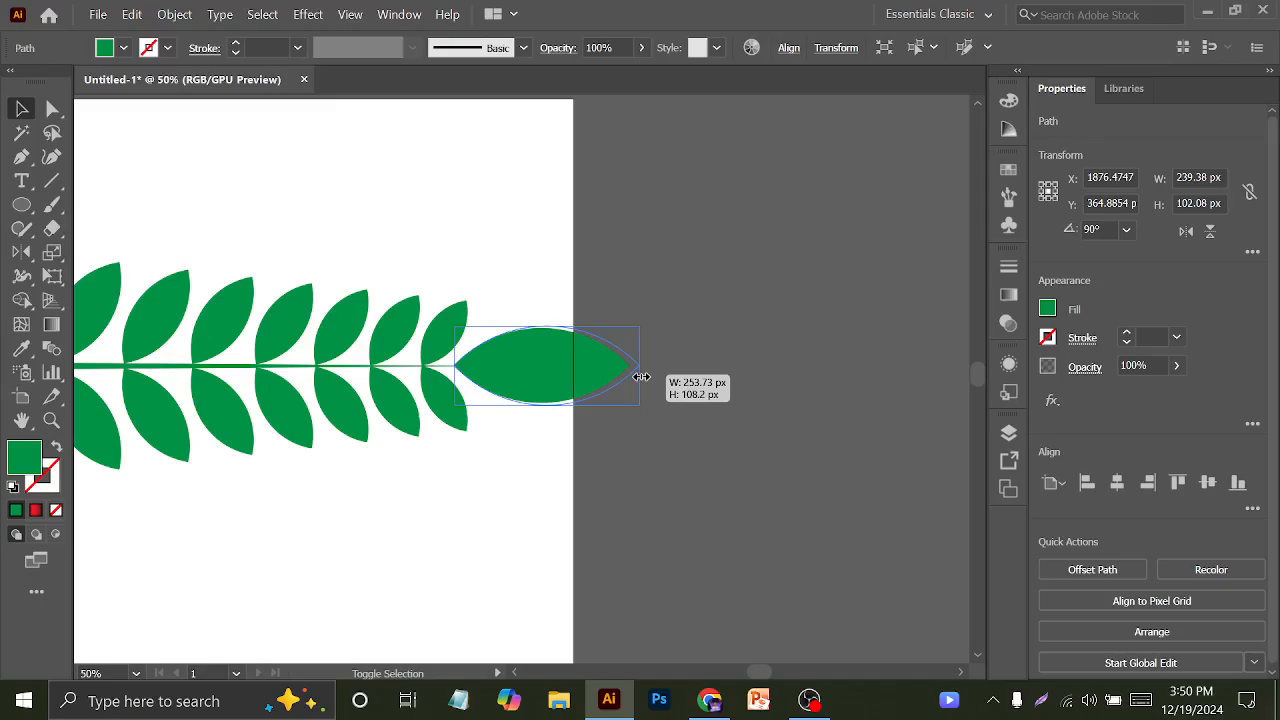
left_click_drag(641, 376, 541, 369)
left_click(658, 404)
key("ctrl+minus")
key("ctrl+minus")
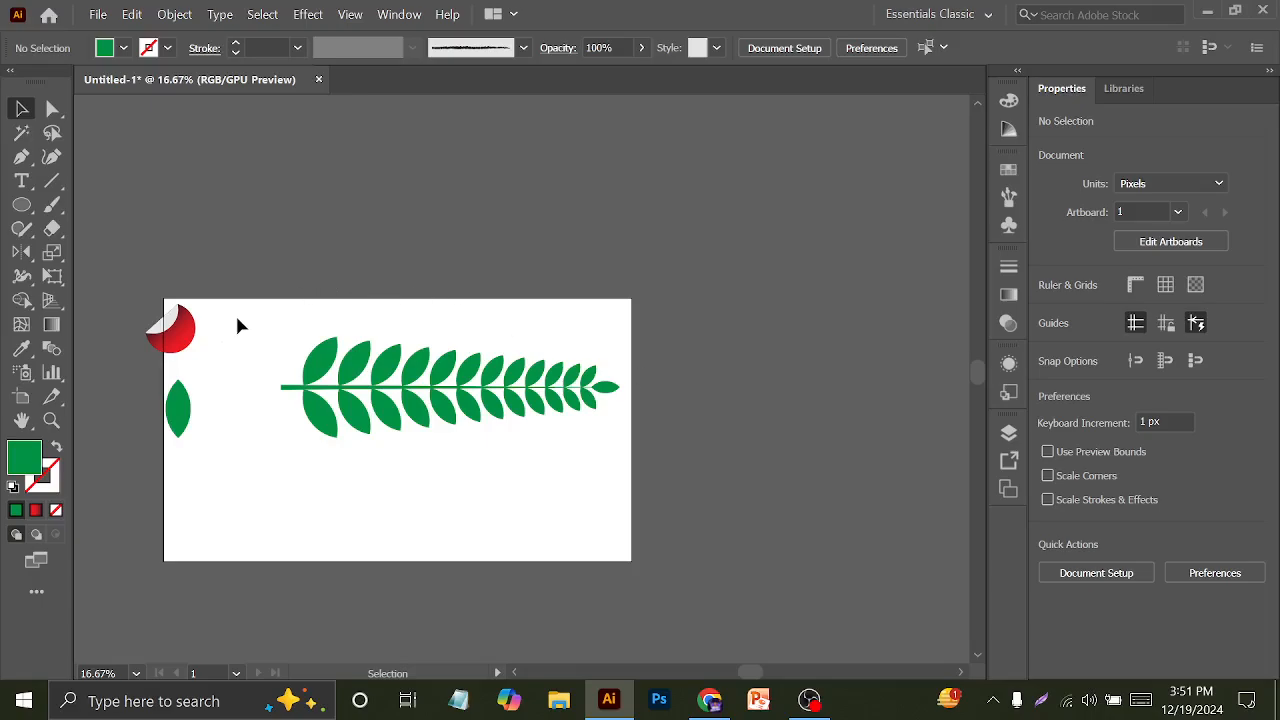
Group the stem with all its leaves and expand the group's appearance into plain filled shapes
left_click_drag(239, 318, 650, 443)
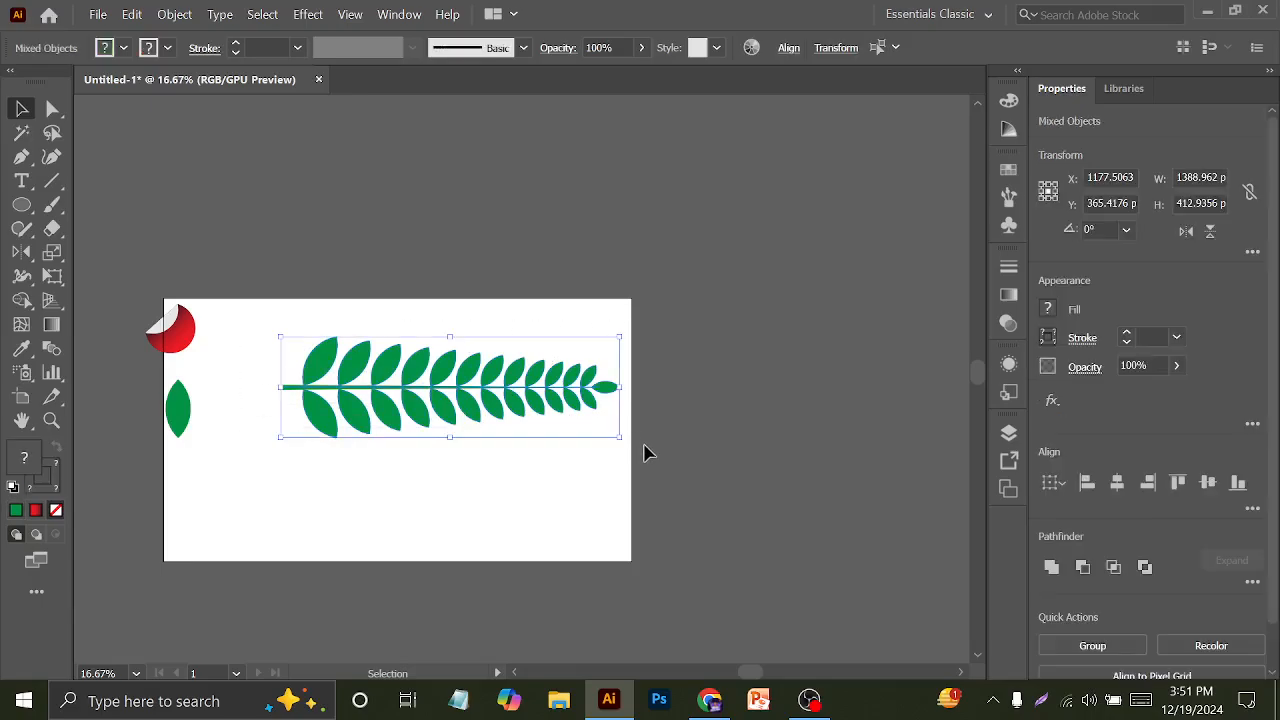
key("a")
key("ctrl+g")
key("v")
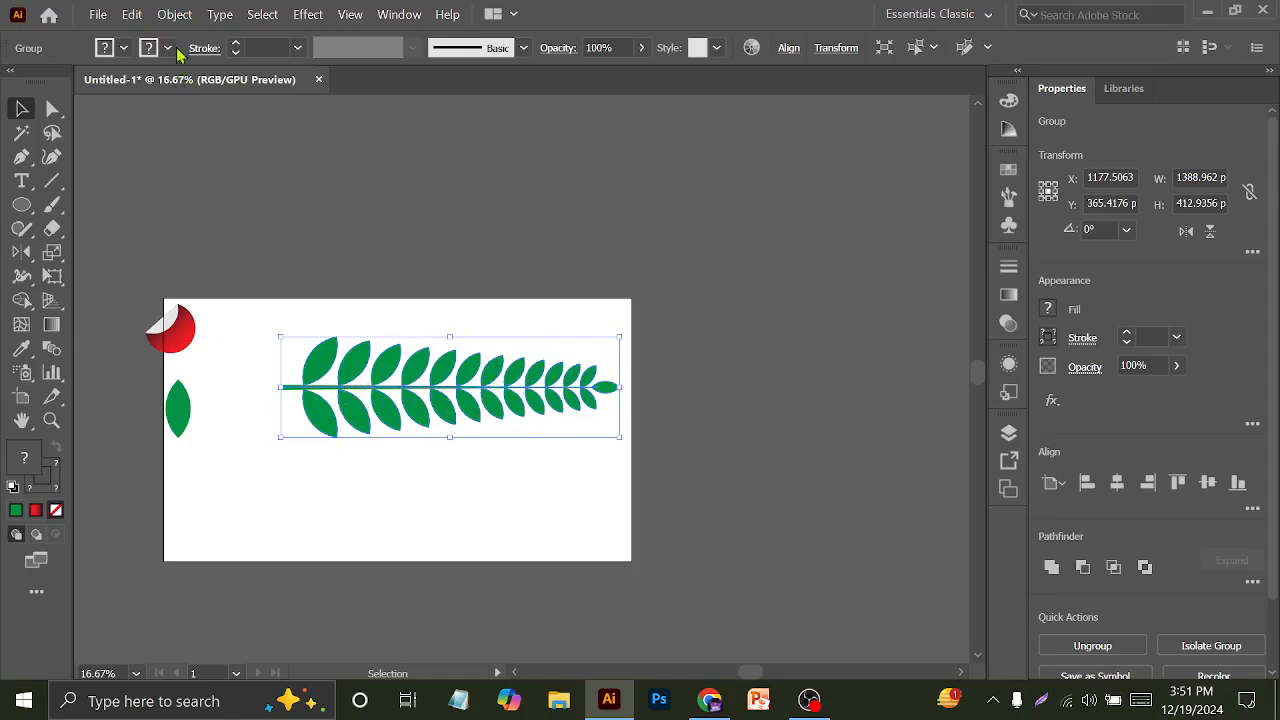
left_click(176, 14)
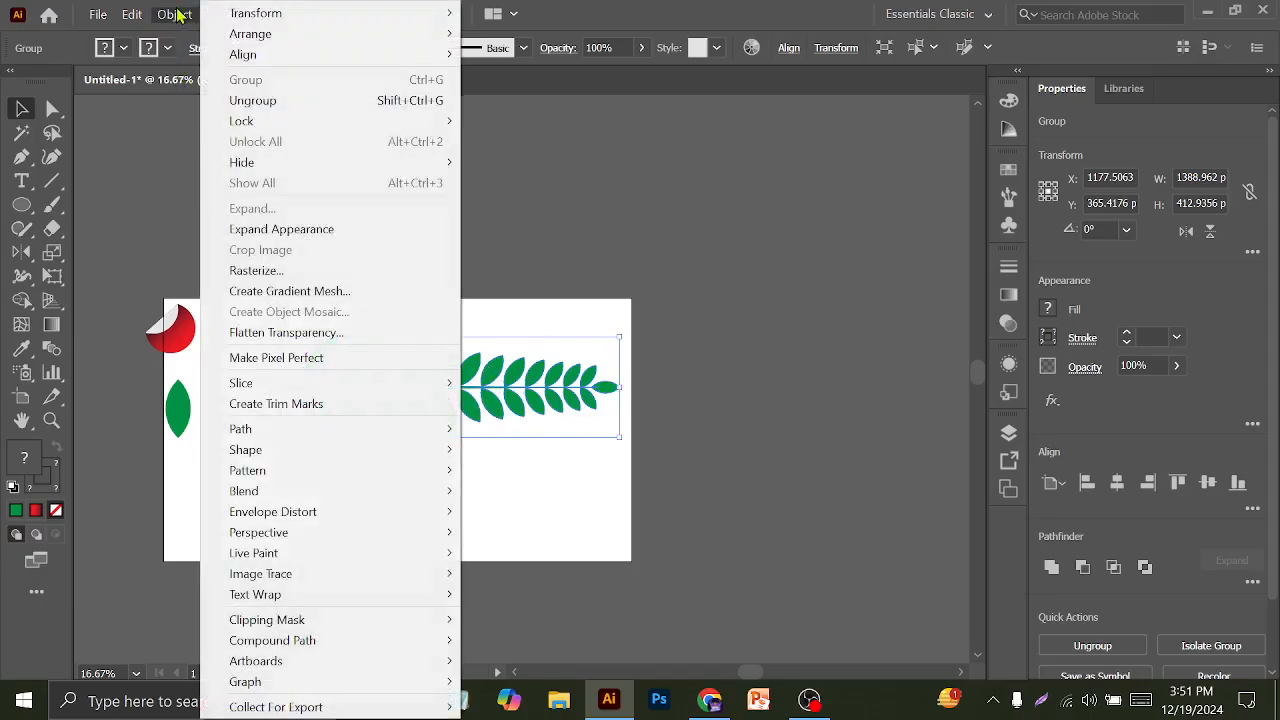
left_click(243, 236)
left_click(182, 12)
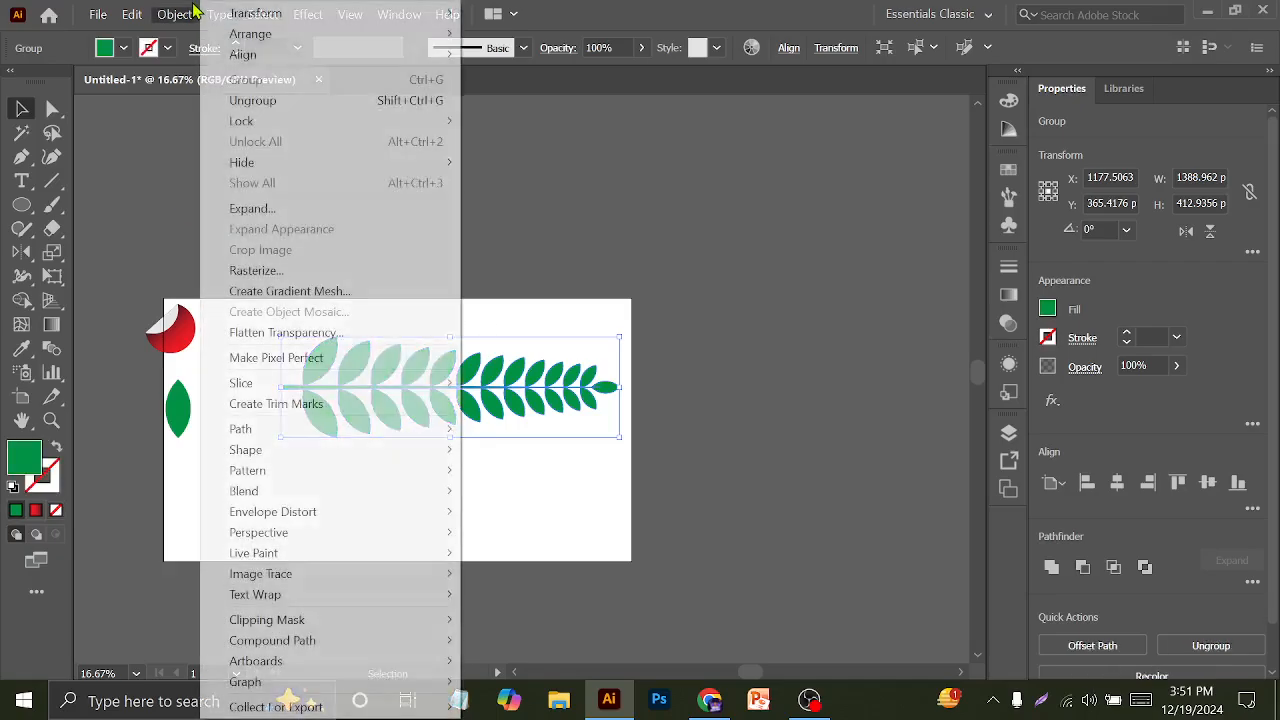
left_click(289, 209)
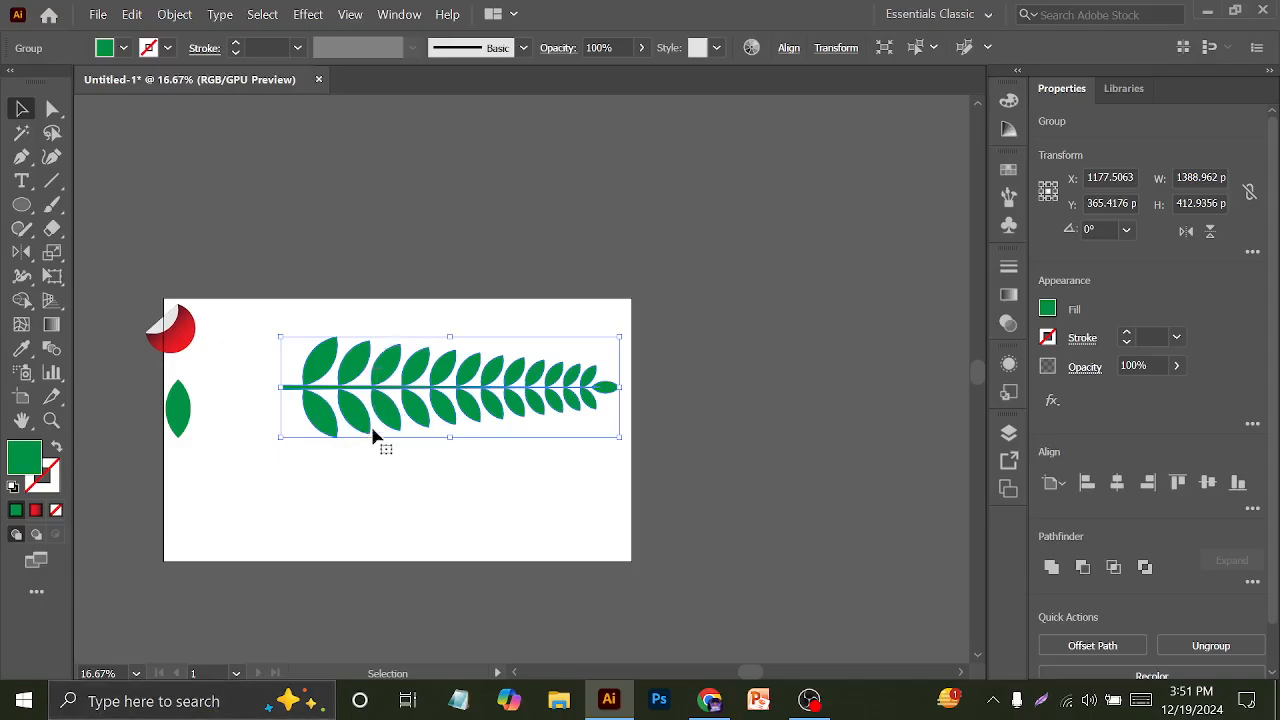
Flatten the leafy stem group to about 269 px high, shrink it to about 667 by 129 px, and place it near the artboard's upper edge
left_click_drag(449, 437, 465, 402)
left_click(505, 469)
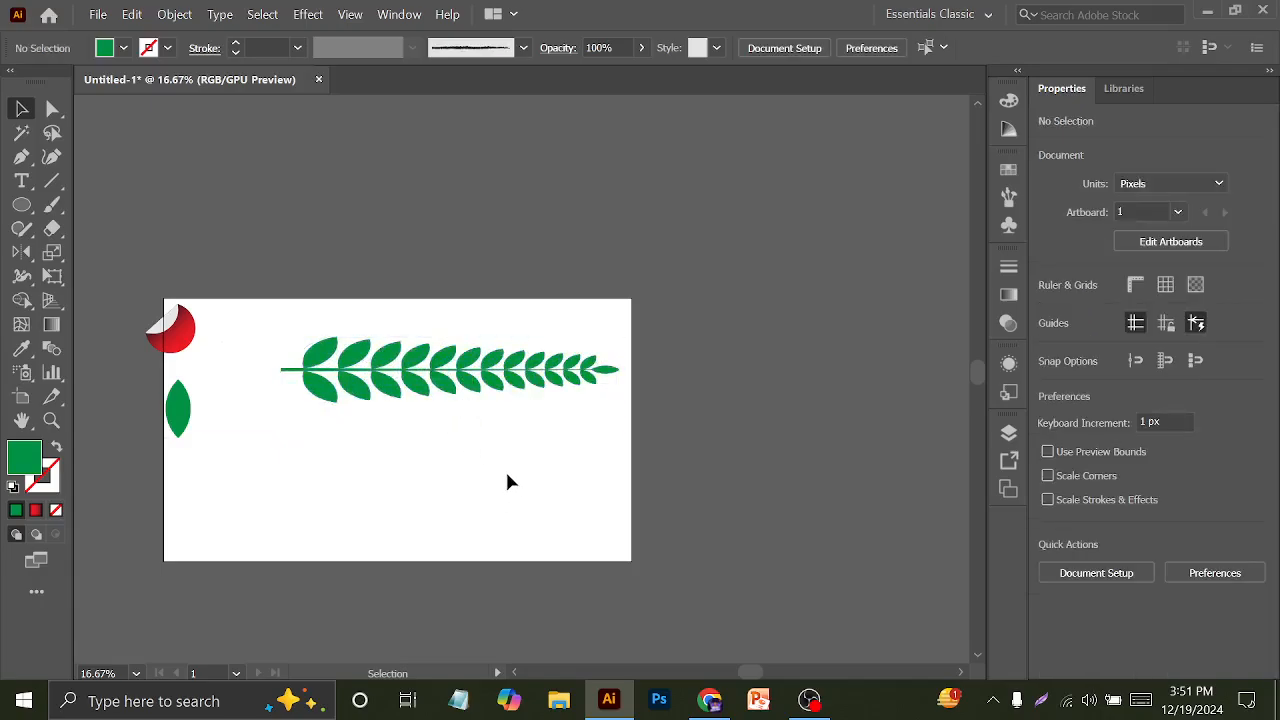
left_click(483, 388)
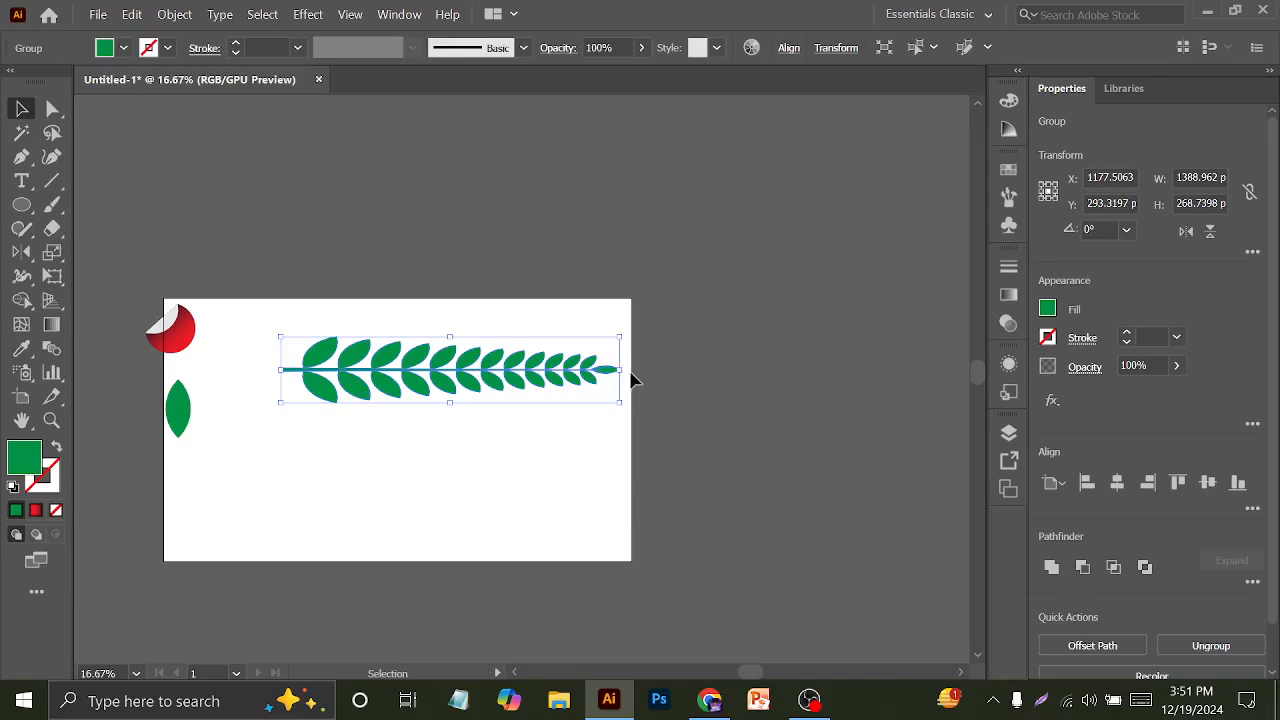
left_click_drag(624, 370, 535, 373)
left_click_drag(457, 374, 366, 350)
key("space")
left_click_drag(395, 415, 486, 364)
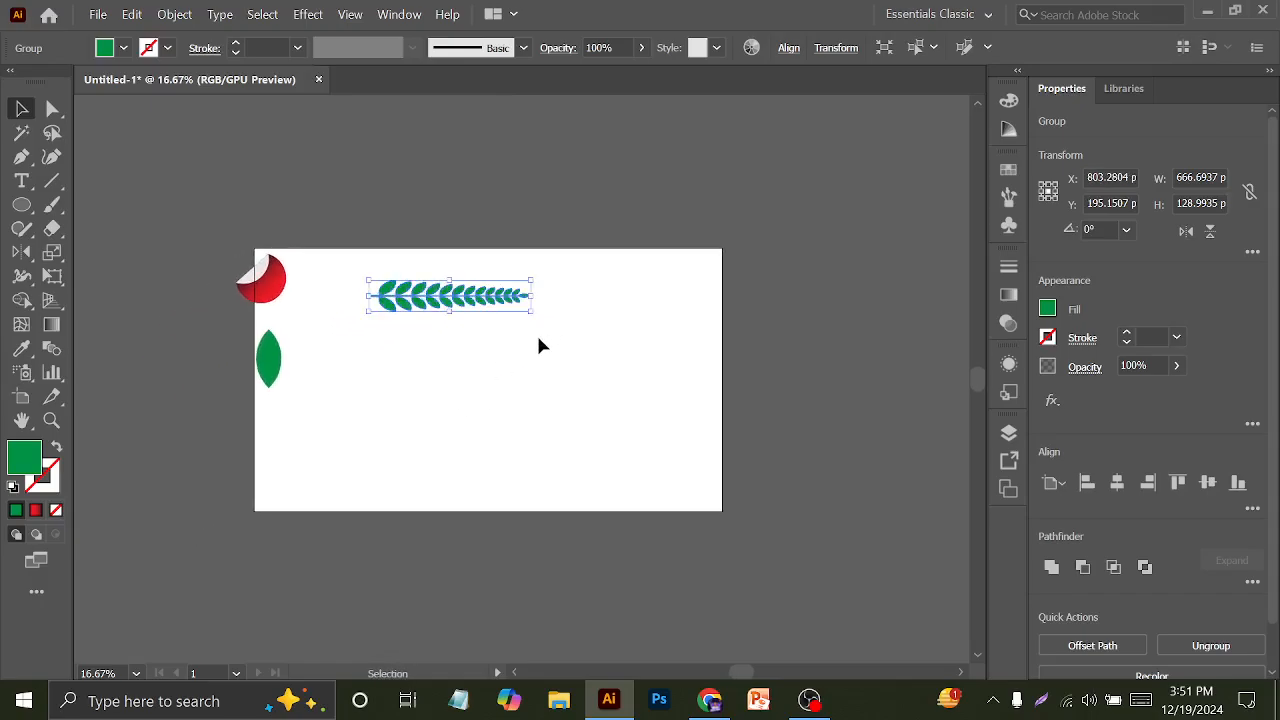
Create an Art Brush from the leafy stem group, with the stroke direction running from left to right
left_click(400, 14)
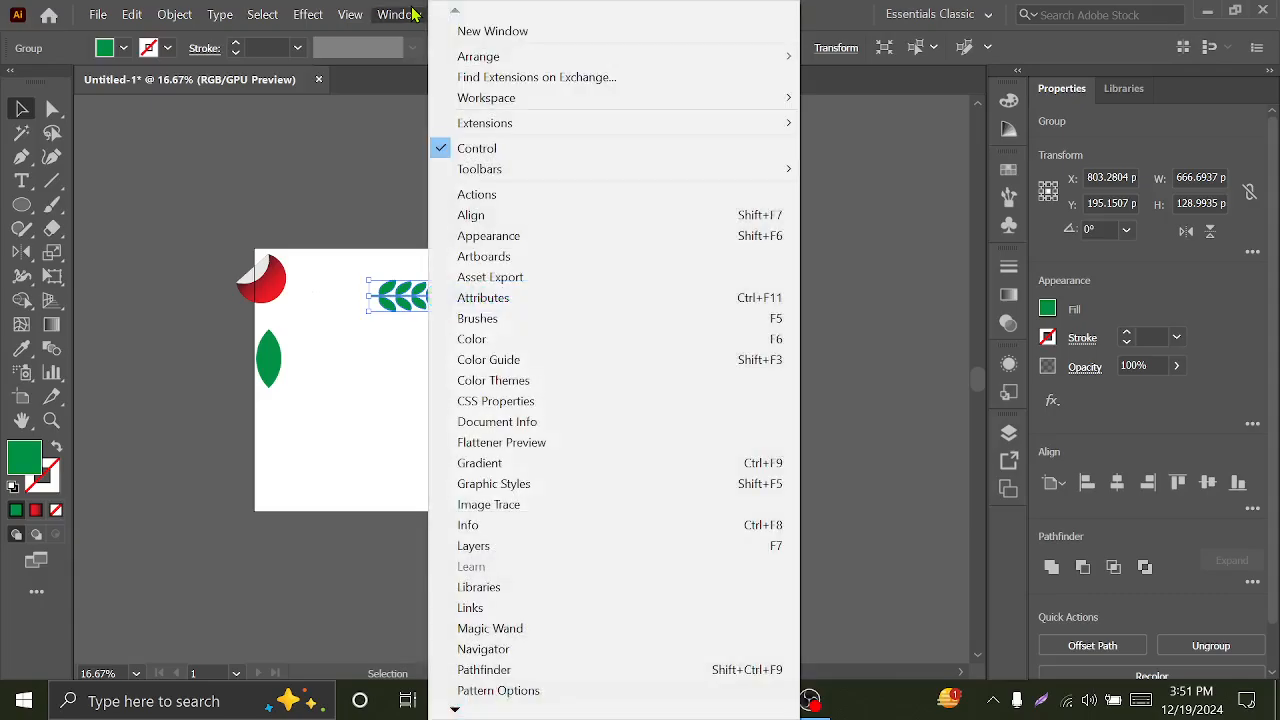
left_click(477, 318)
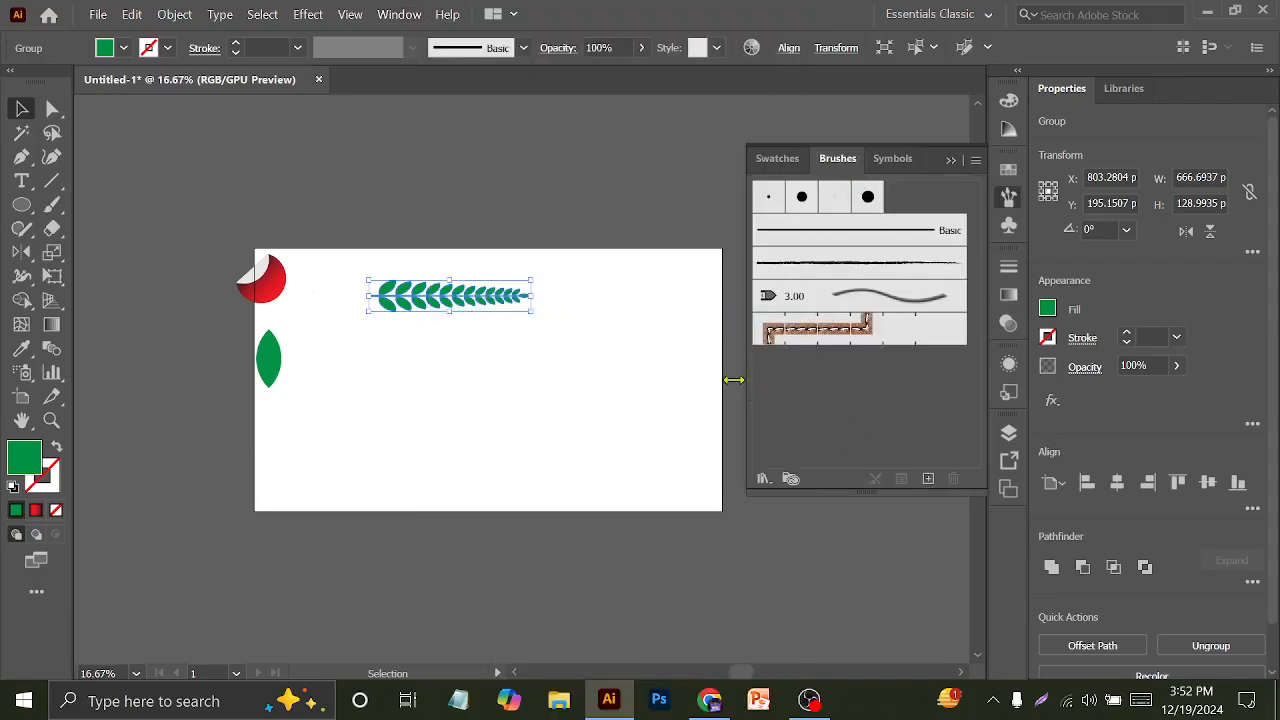
left_click(514, 282)
mouse_move(465, 293)
left_mouse_down()
mouse_move(818, 382)
mouse_move(852, 364)
left_mouse_up()
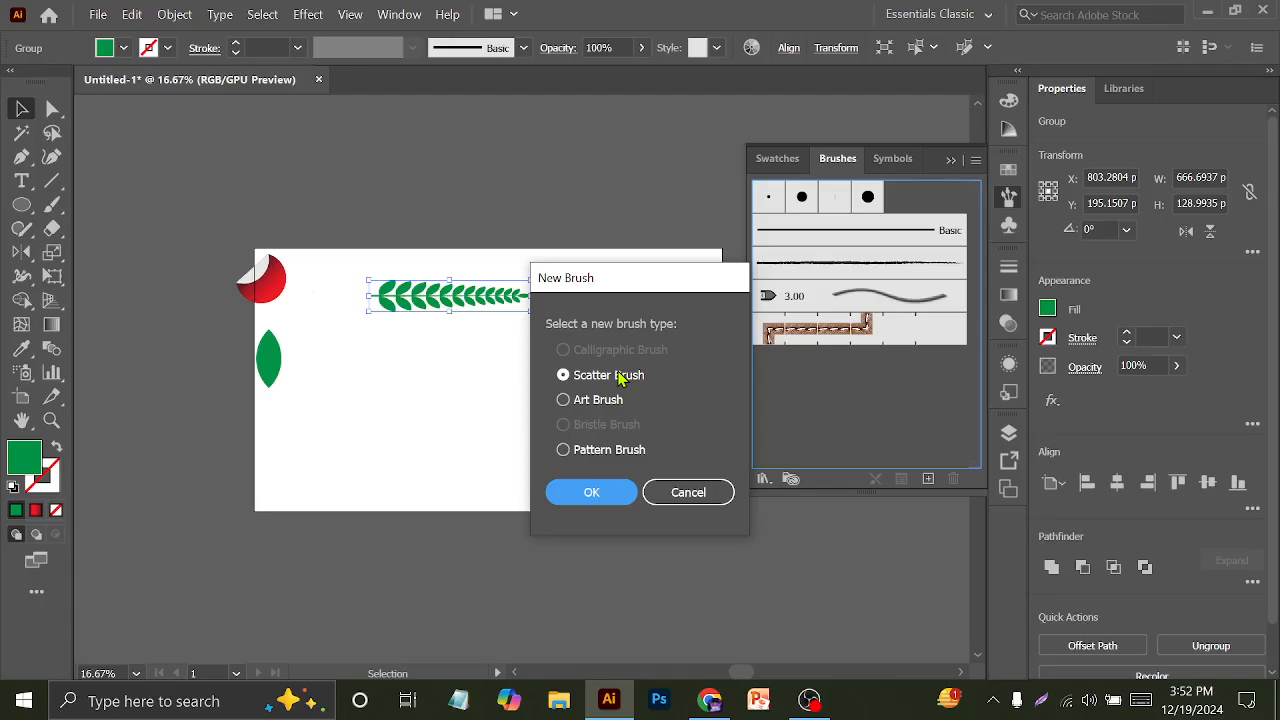
left_click(592, 403)
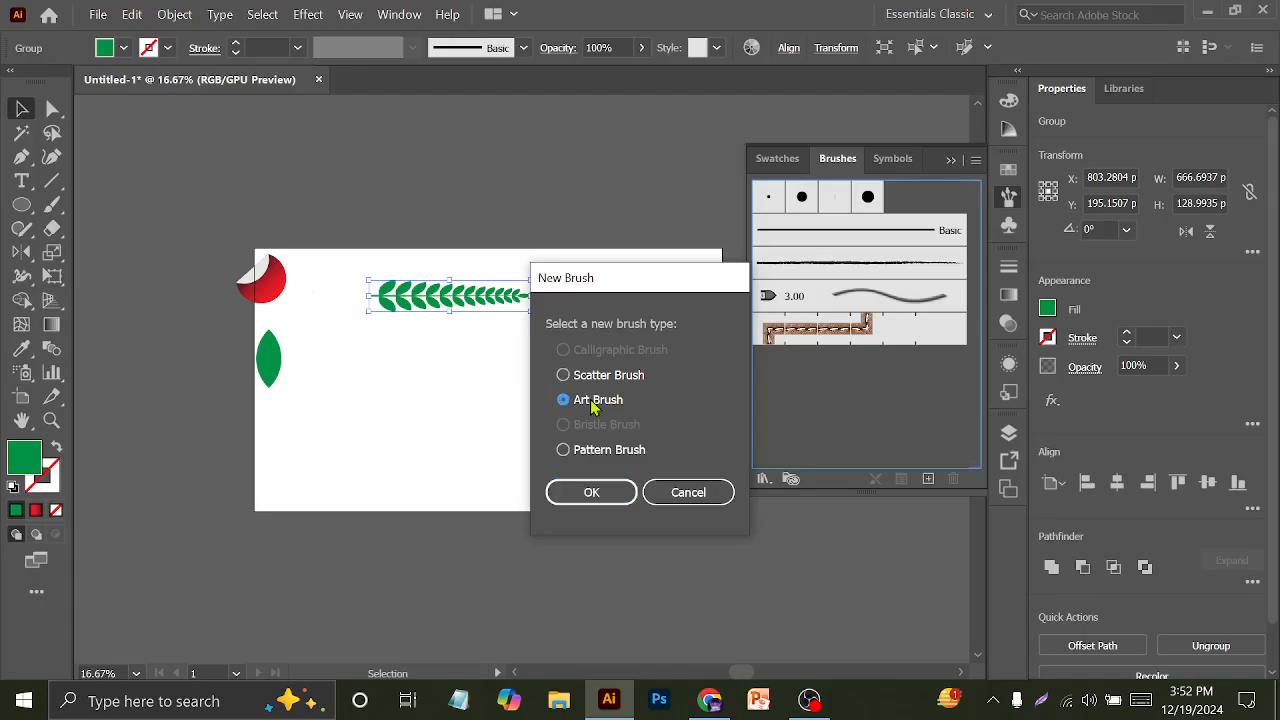
left_click(566, 497)
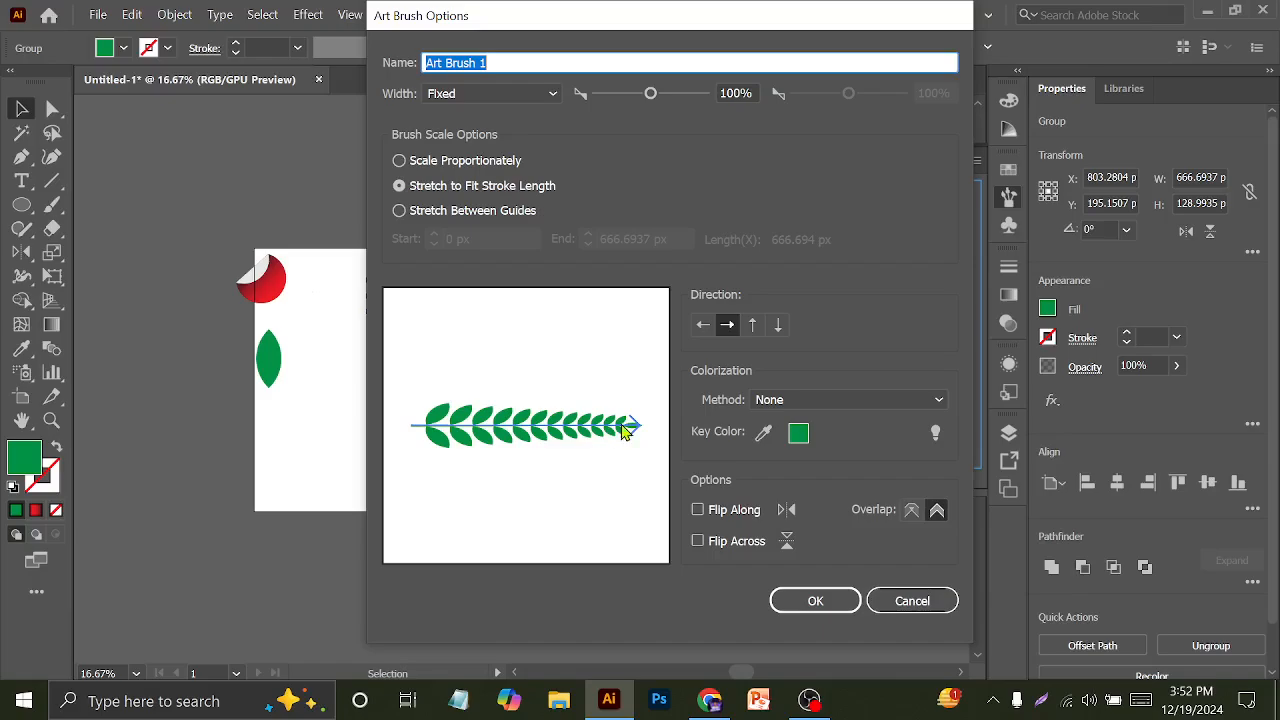
left_click(703, 324)
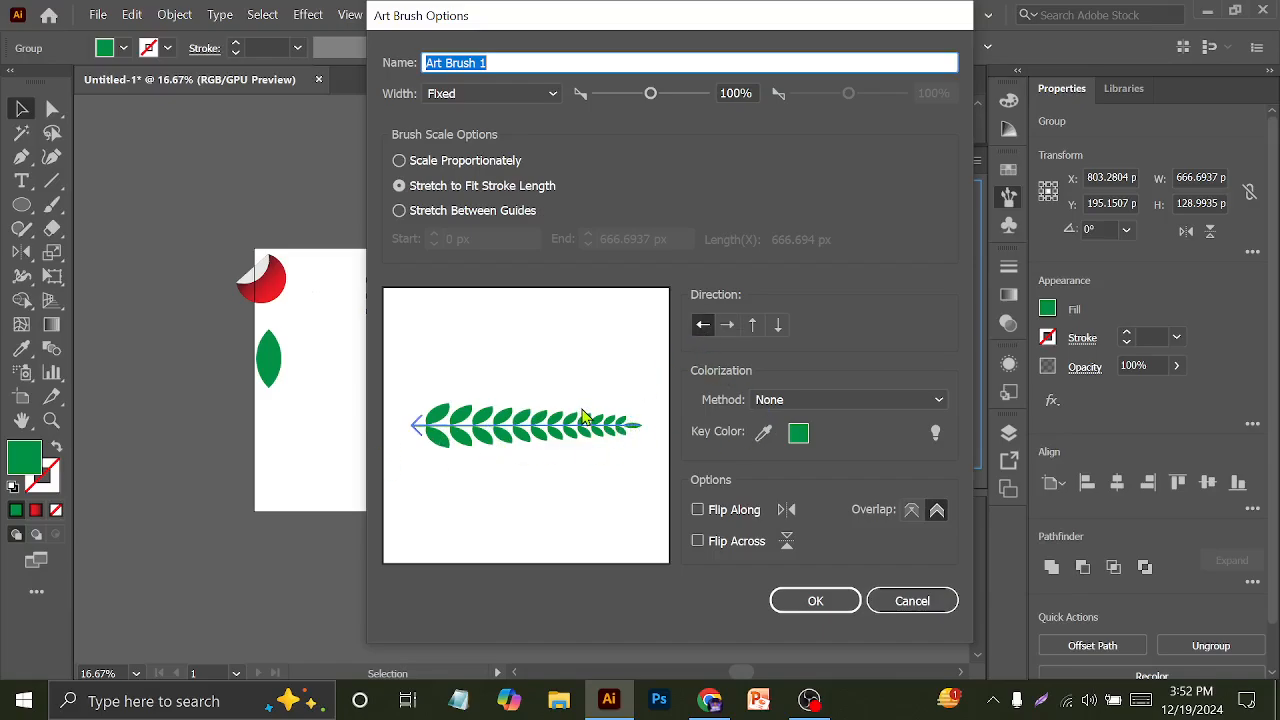
left_click(729, 325)
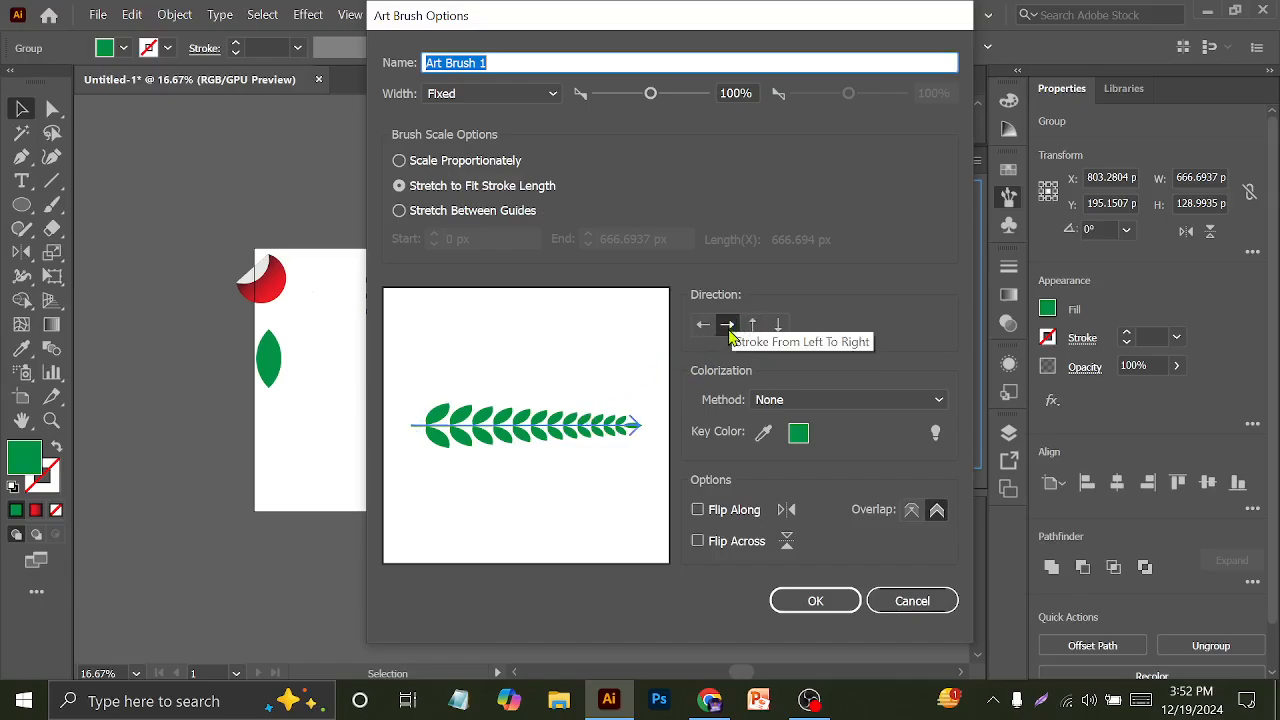
left_click(817, 600)
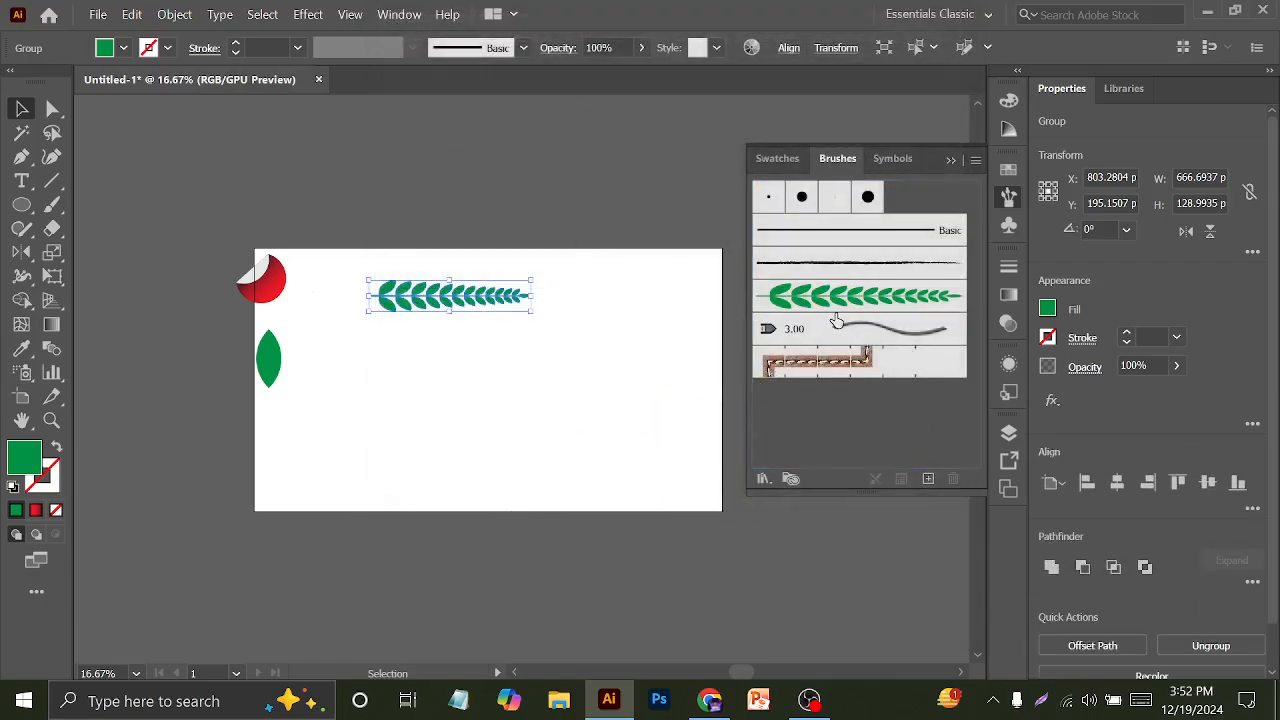
Move the leafy stem artwork off the artboard, above its upper-left corner, and deselect it
left_click(657, 240)
left_click_drag(508, 311, 351, 203)
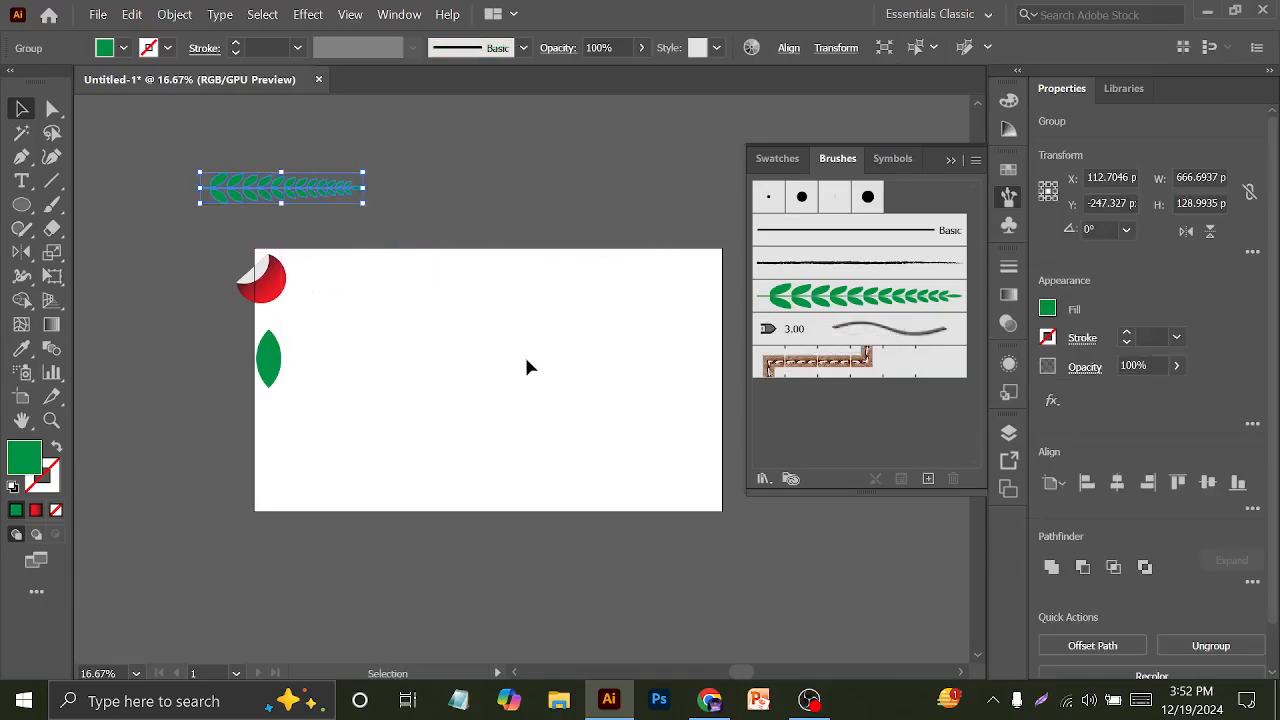
scroll(557, 367, "up", 1)
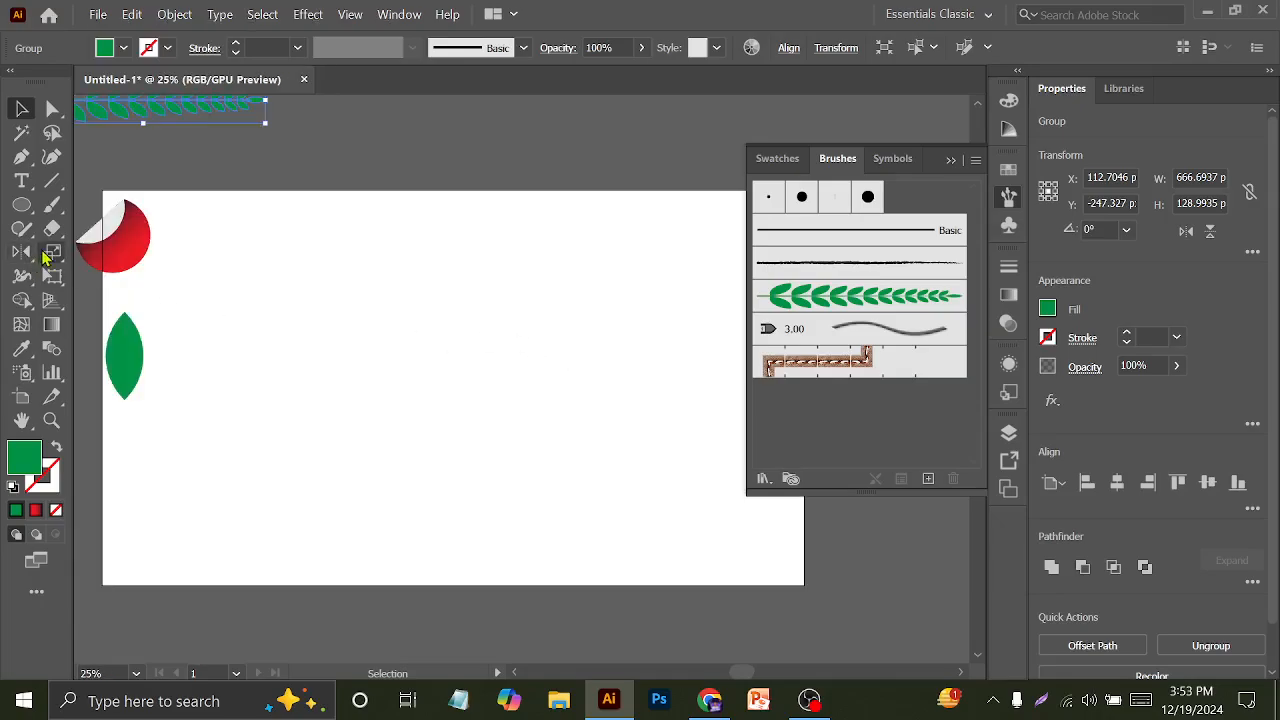
left_click(51, 206)
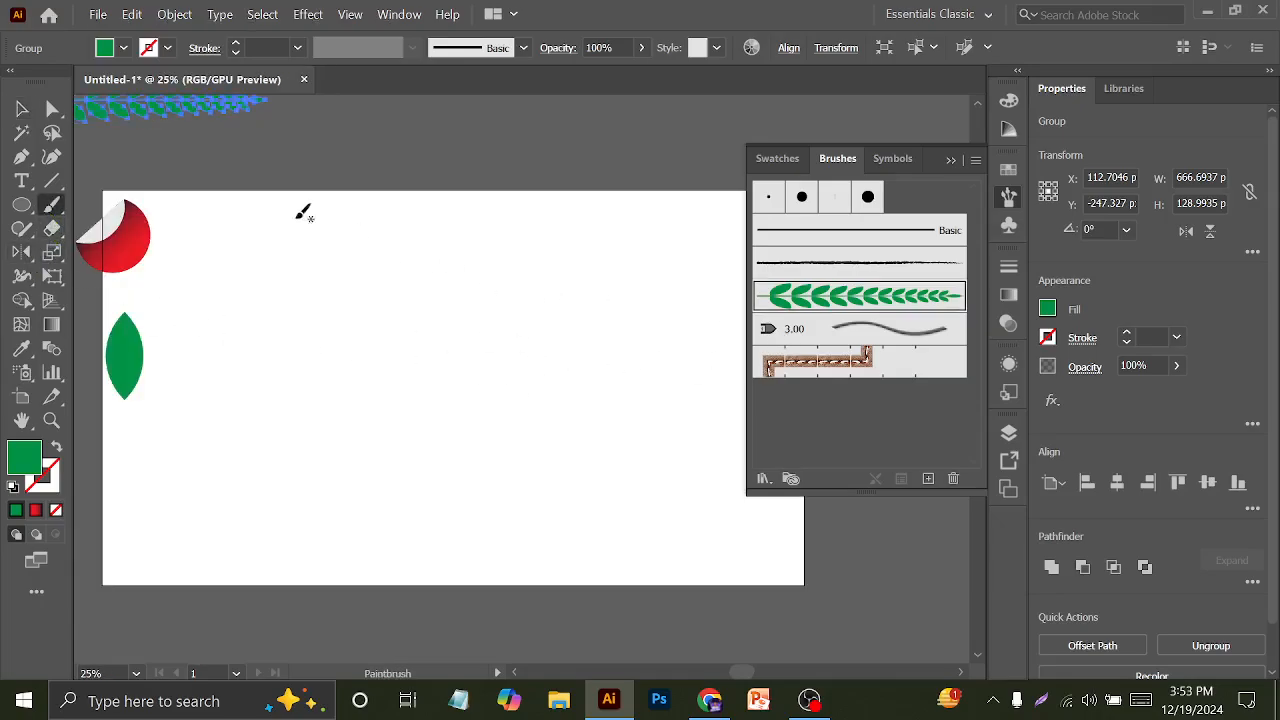
left_click(21, 108)
left_click(423, 223)
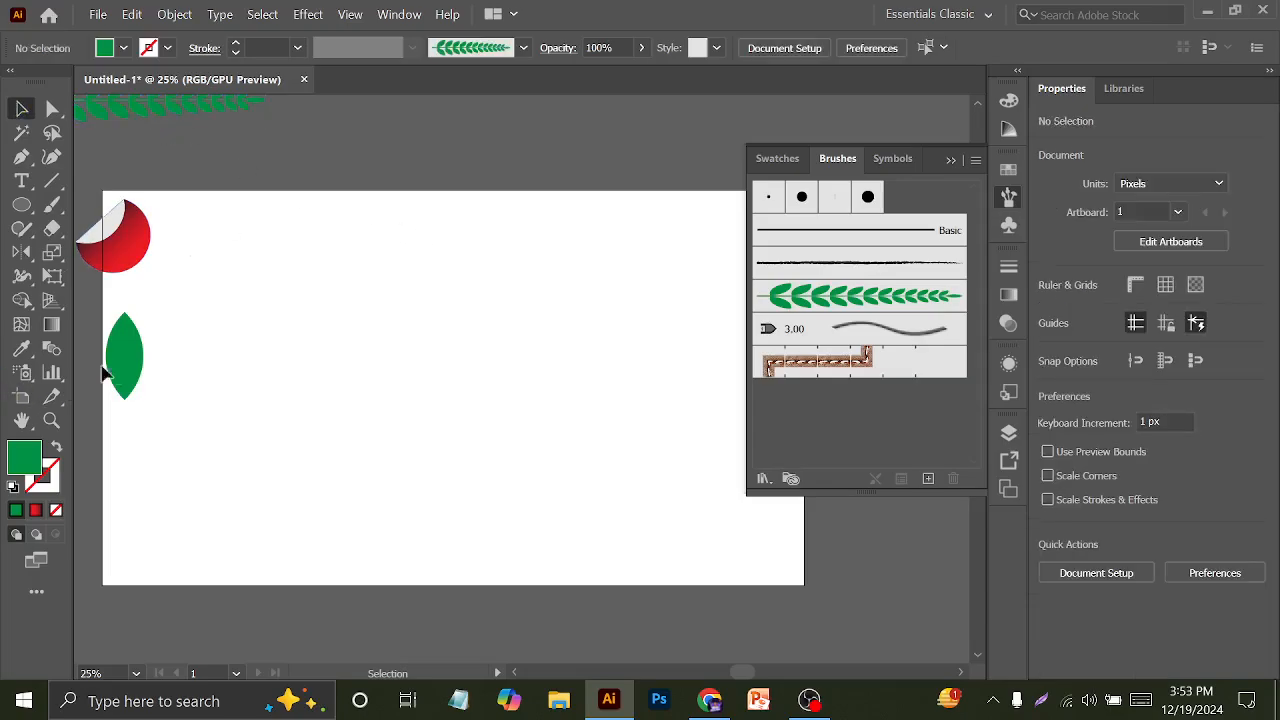
Paint an S-shaped trial stroke with the leafy art brush, using no fill and a 1 pt stroke, and undo it
left_click(51, 205)
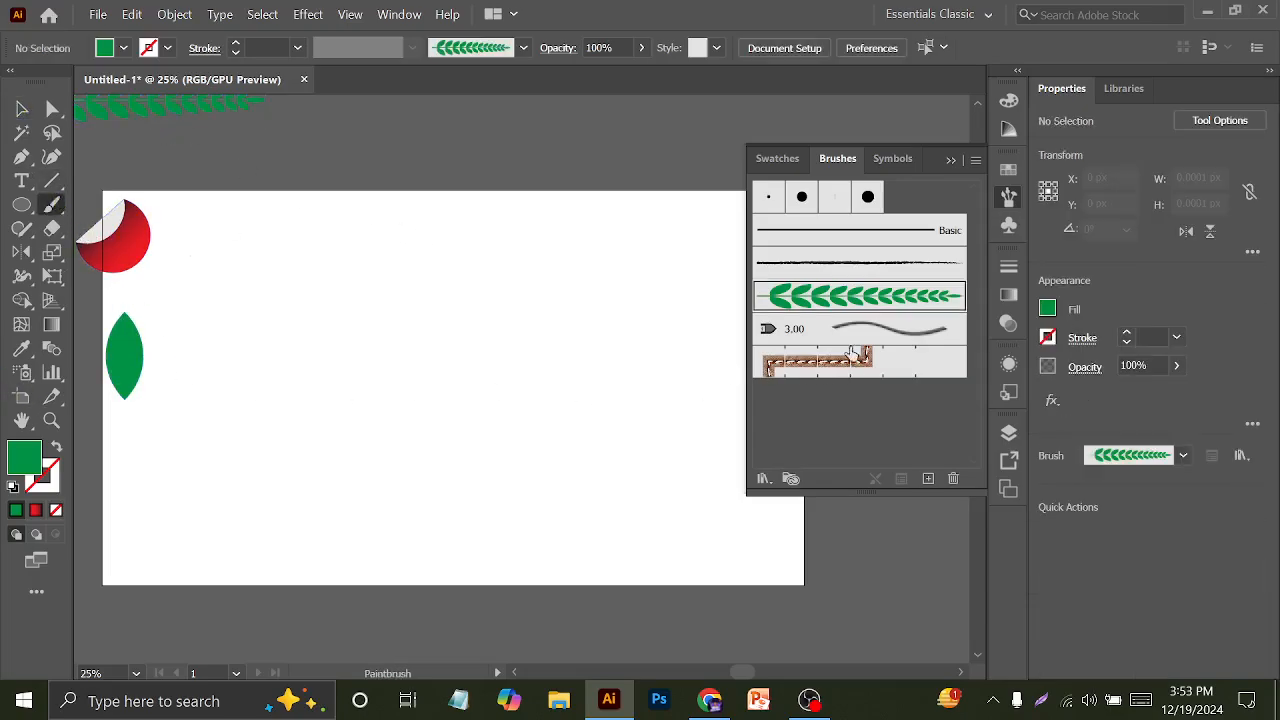
left_click(818, 306)
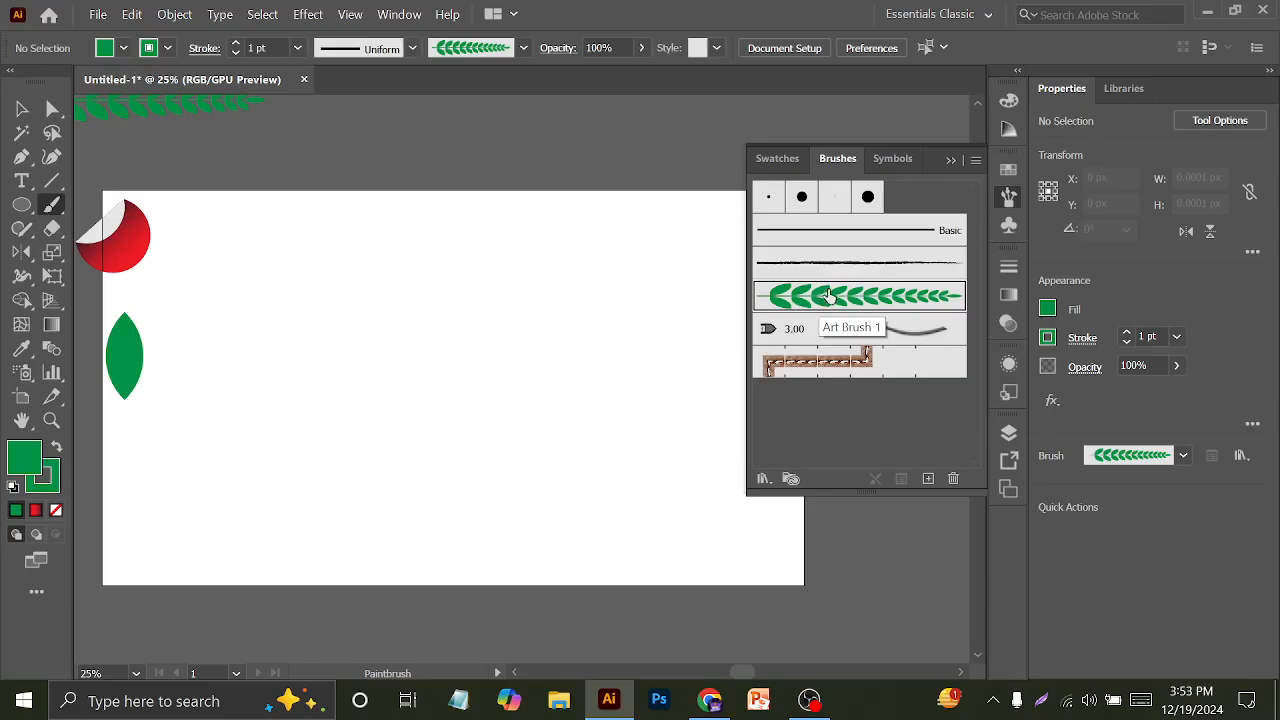
scroll(343, 391, "down", 3)
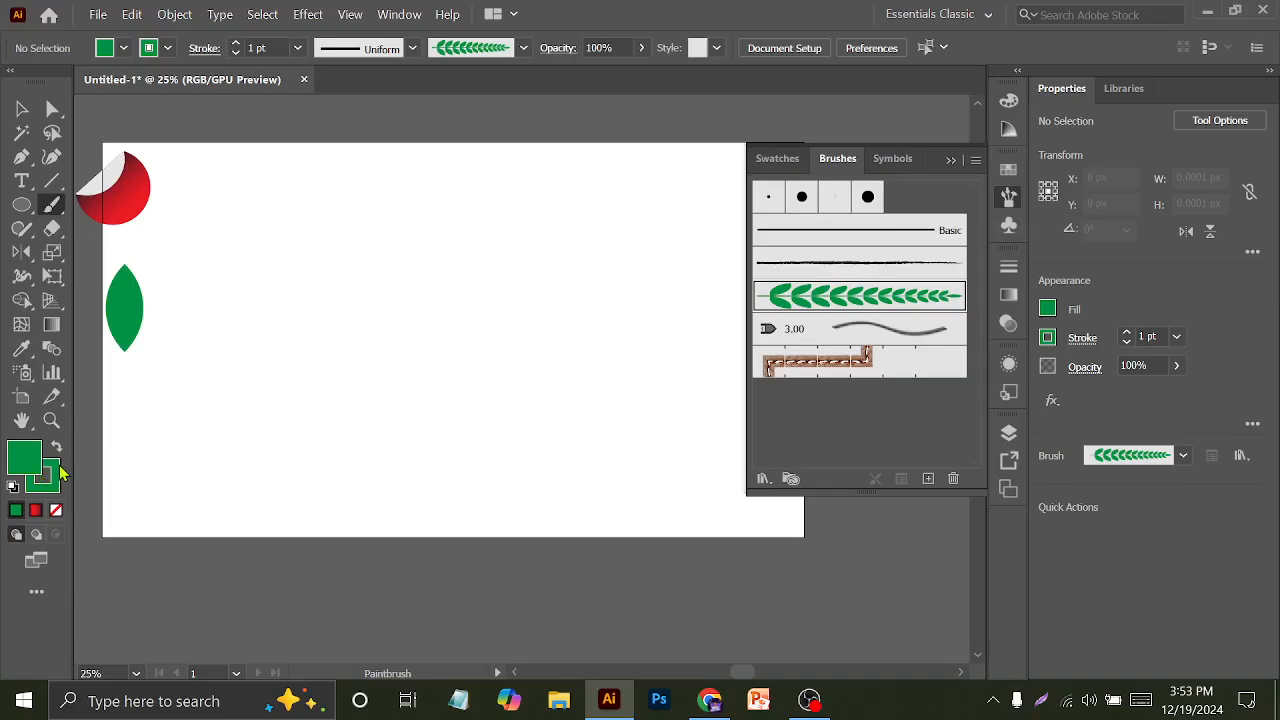
mouse_move(361, 515)
left_mouse_down()
mouse_move(375, 386)
mouse_move(532, 296)
mouse_move(560, 143)
left_mouse_up()
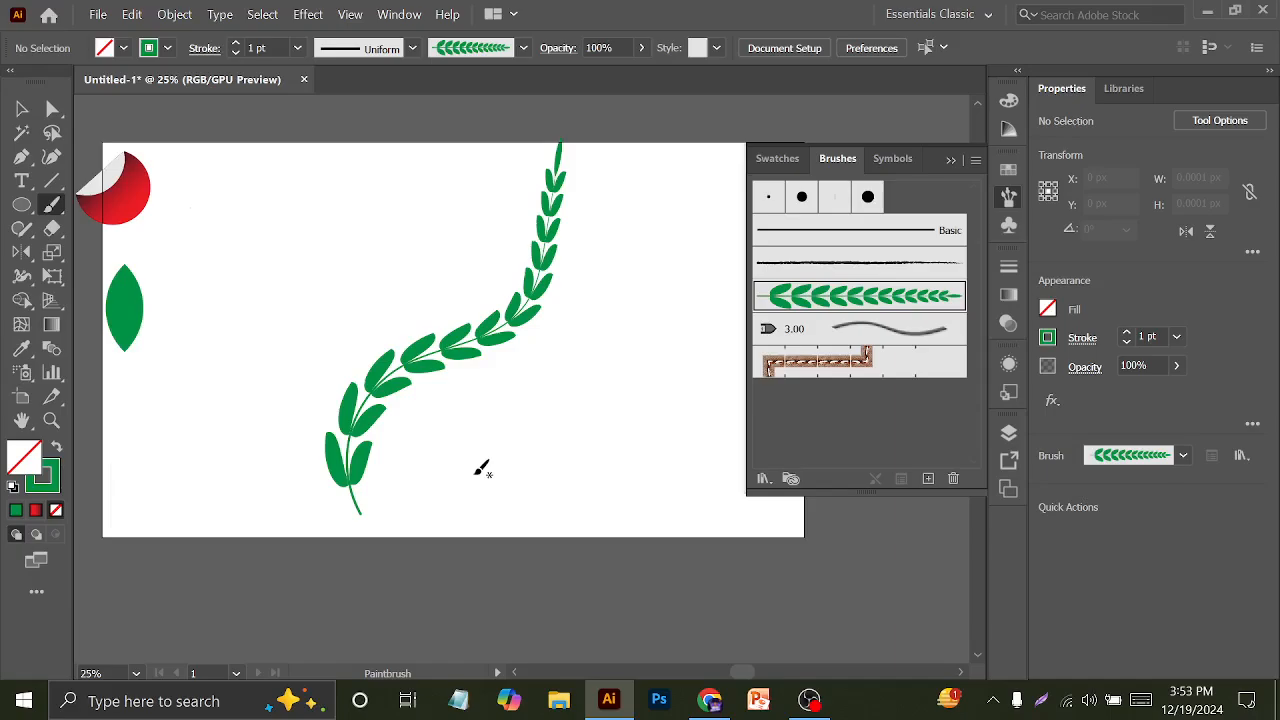
key("ctrl+z")
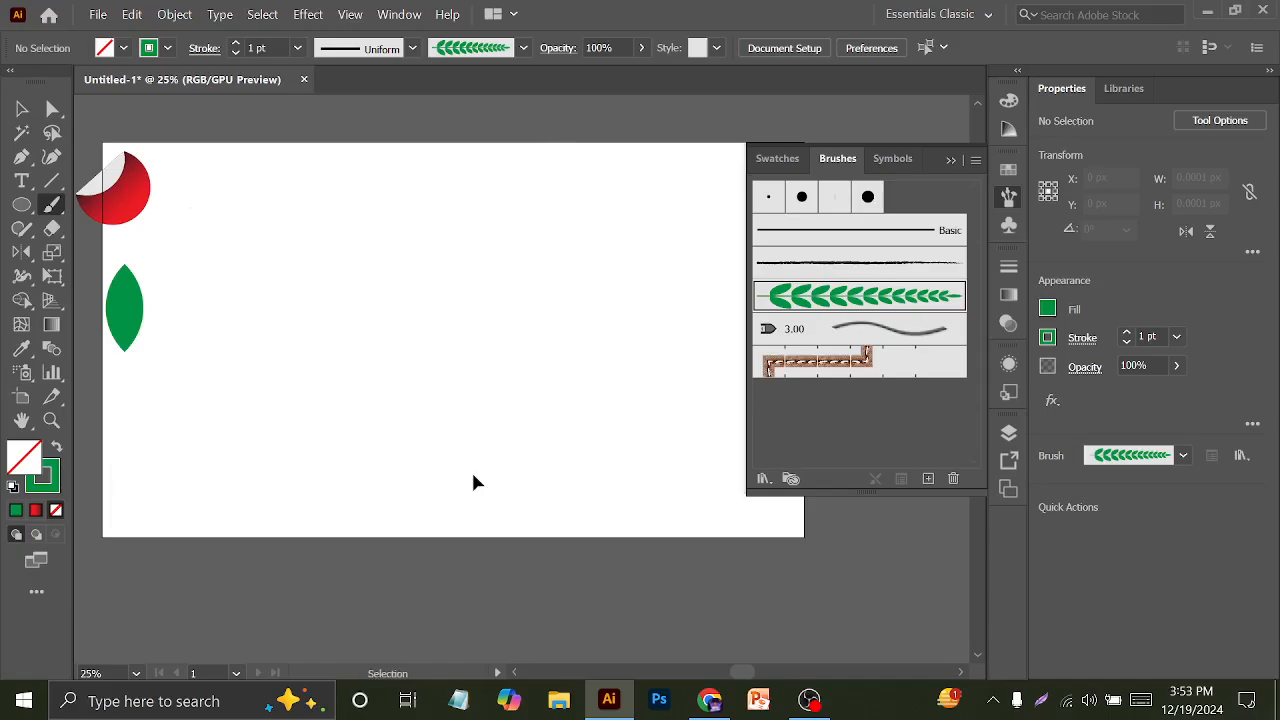
Paint two curved leafy branches side by side on the artboard with the leafy art brush
mouse_move(354, 533)
left_mouse_down()
mouse_move(318, 335)
mouse_move(349, 236)
left_mouse_up()
mouse_move(447, 543)
left_mouse_down()
mouse_move(488, 315)
mouse_move(521, 255)
left_mouse_up()
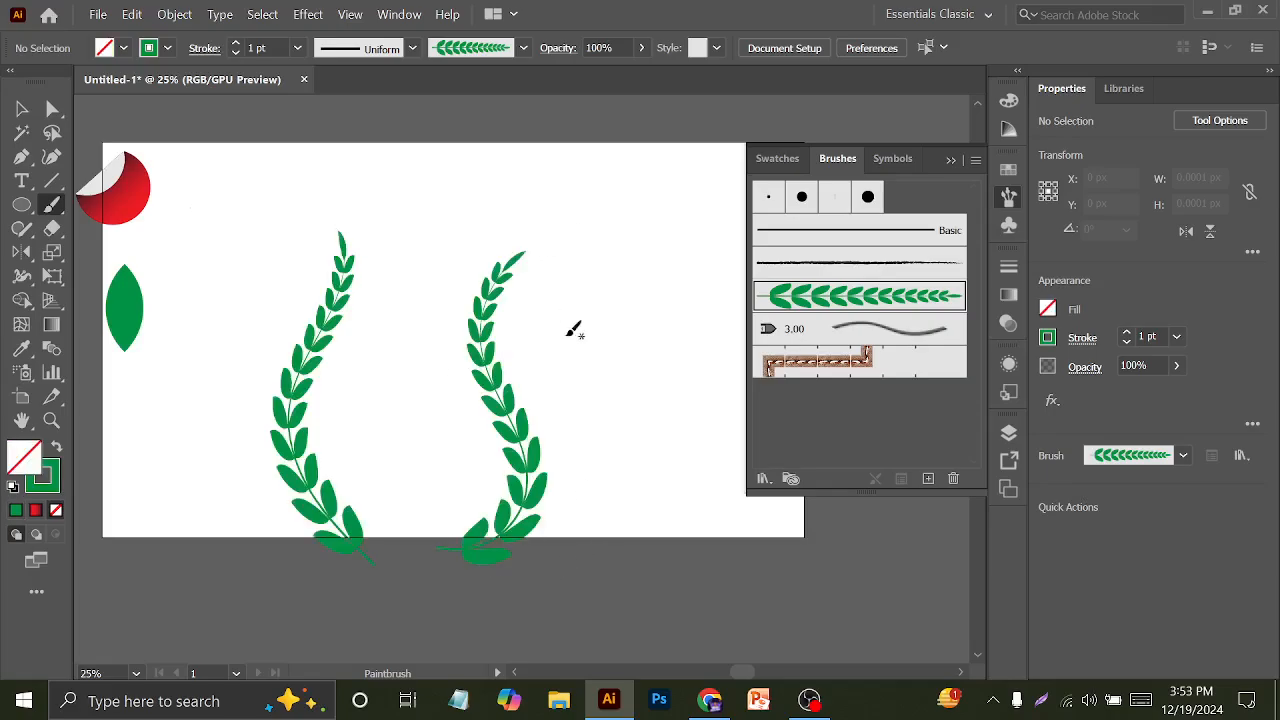
left_click(22, 108)
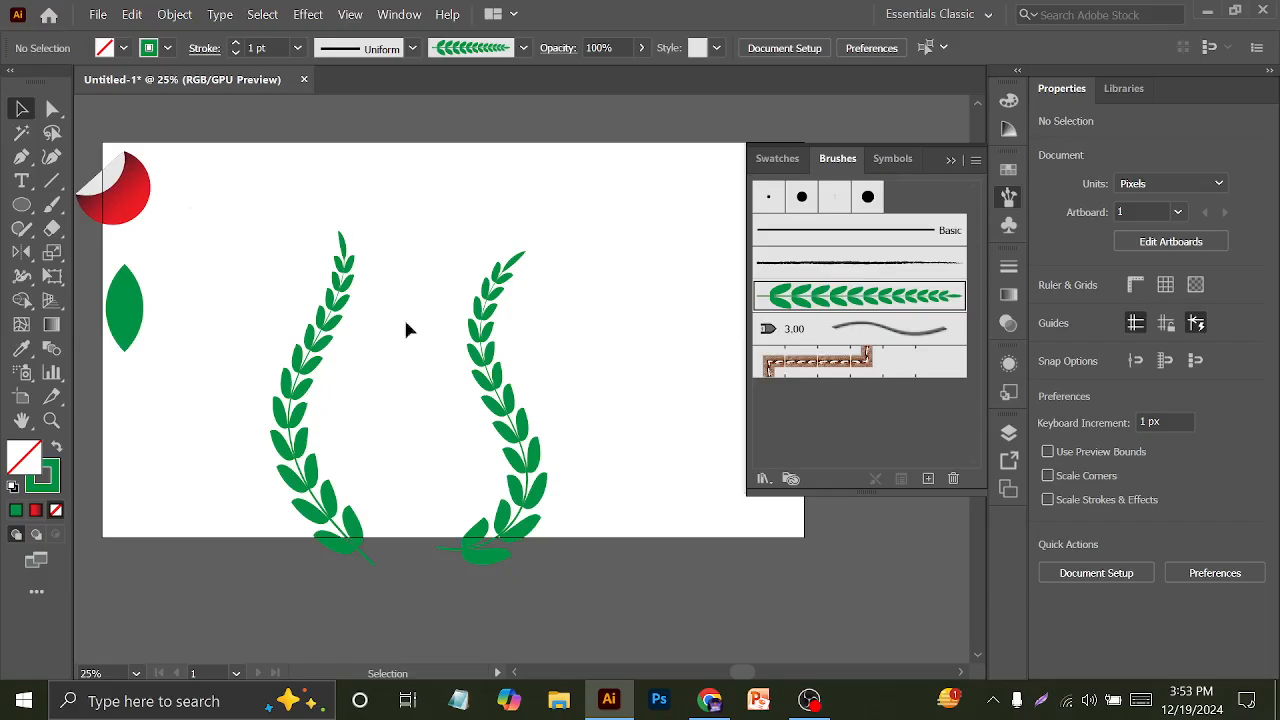
Undo the painted branches, the art brush, and the resizing and grouping of the stem, back to the separate full-size stem parts
left_click_drag(362, 194, 484, 332)
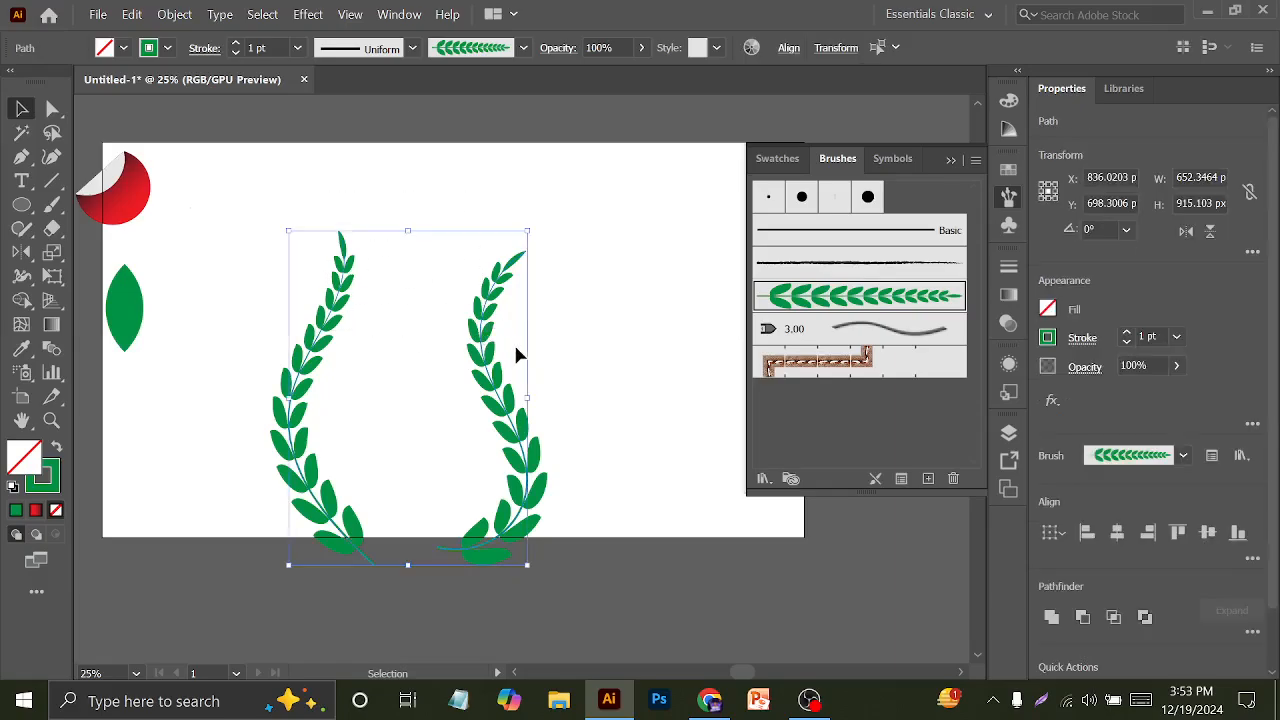
key("ctrl+z")
key("ctrl+z")
key("ctrl+z")
key("ctrl+z")
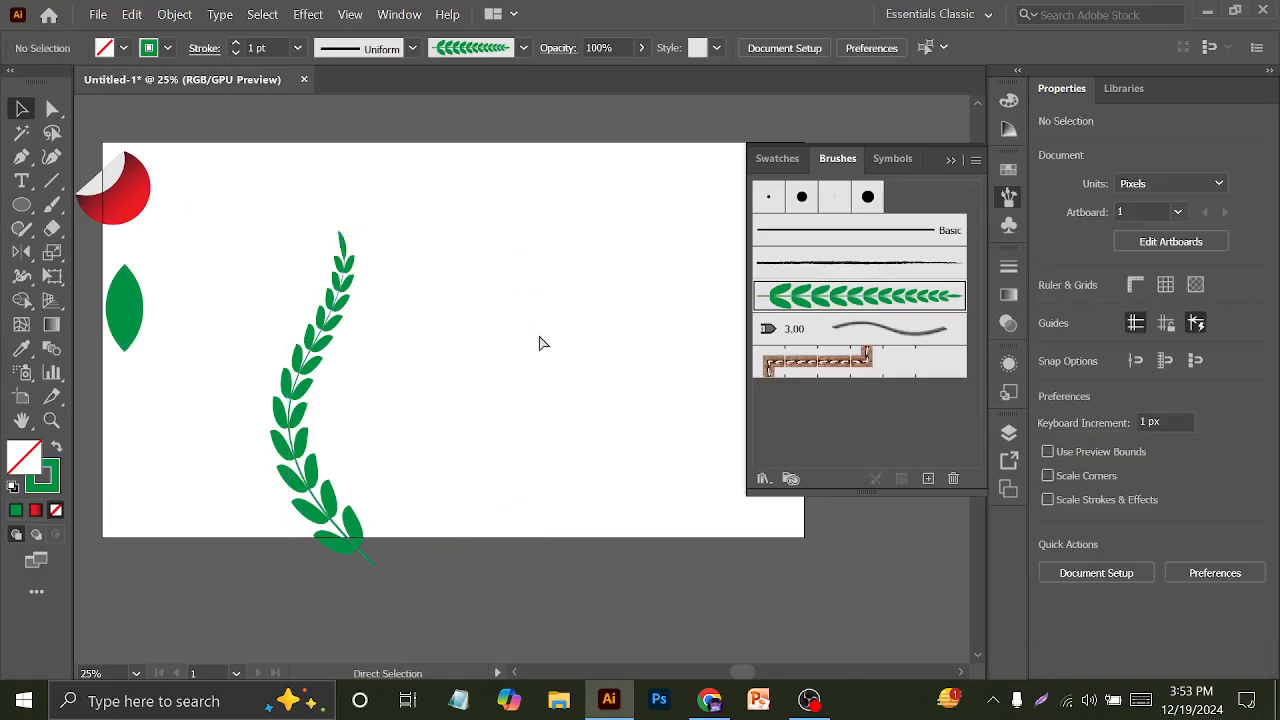
key("ctrl+z")
key("ctrl+z")
key("ctrl+z")
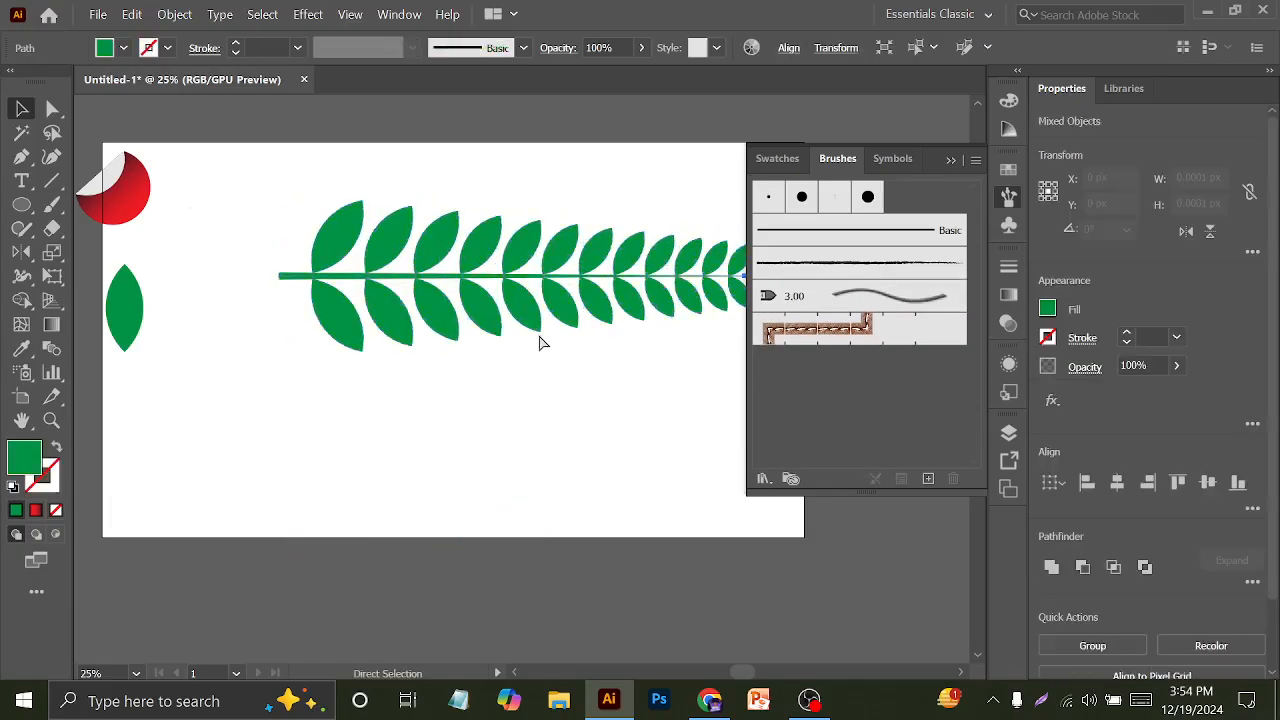
Undo the mirrored leaf row and the repeated leaves, back to the single tilted leaf on the stem
key("ctrl+z")
key("ctrl+z")
key("ctrl+z")
key("ctrl+z")
key("ctrl+z")
key("ctrl+z")
key("ctrl+z")
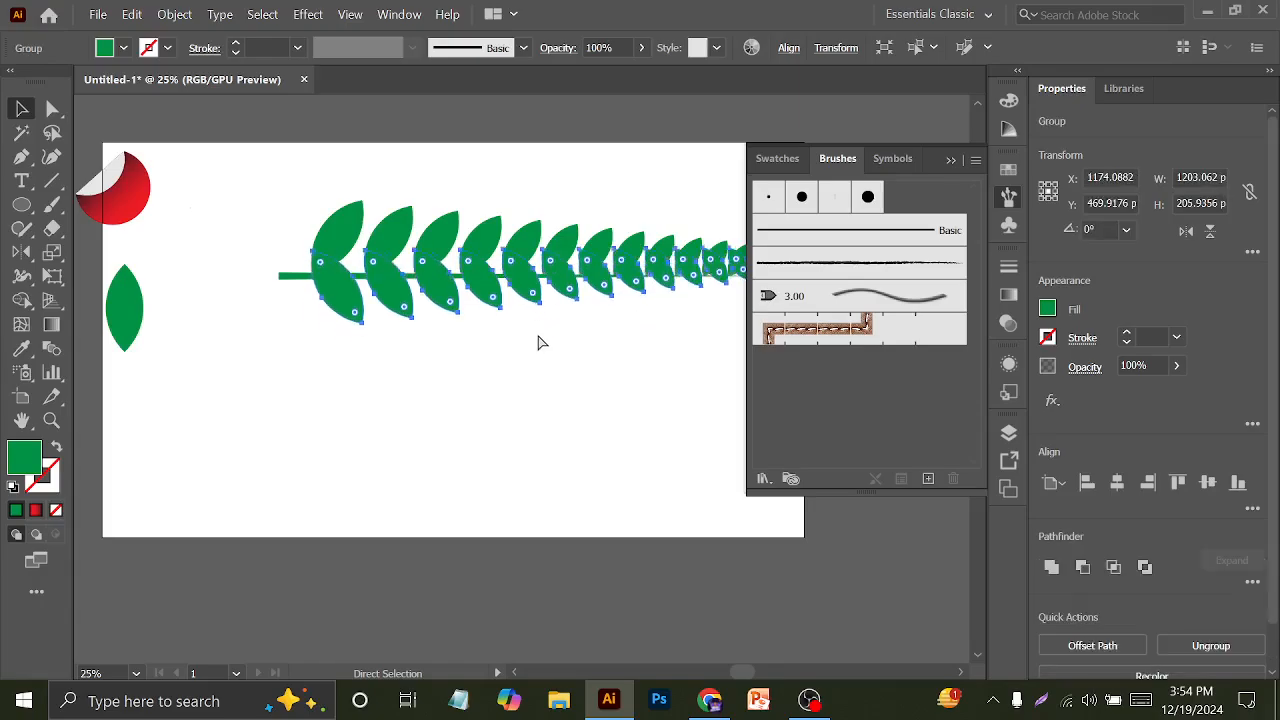
key("ctrl+z")
key("ctrl+z")
key("ctrl+z")
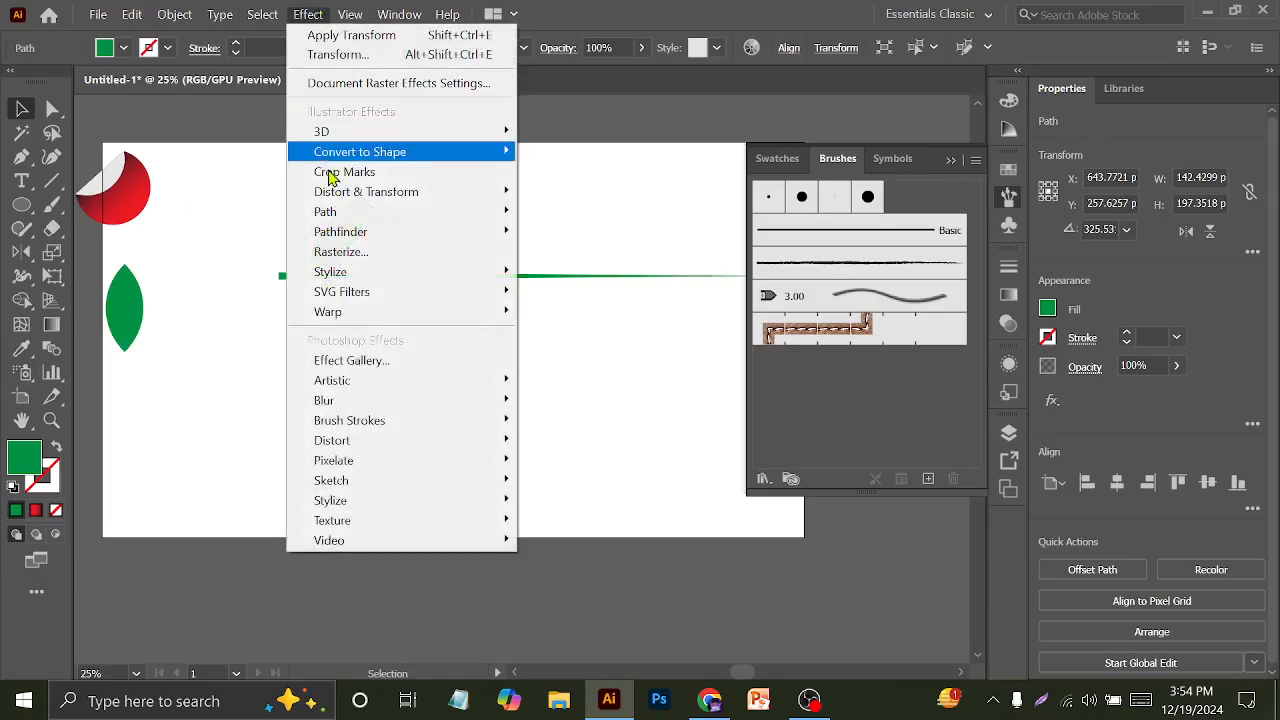
Start a Transform effect on the tilted leaf with horizontal and vertical scale set to 91%
mouse_move(340, 197)
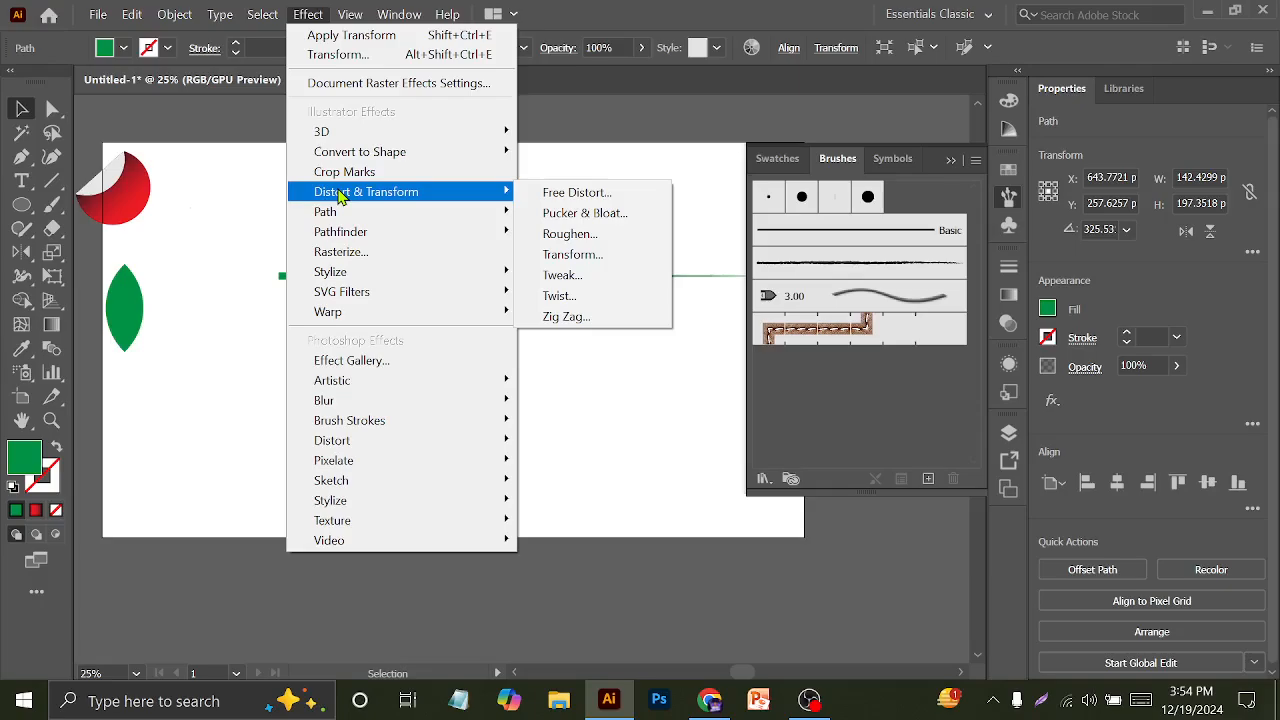
left_click(570, 254)
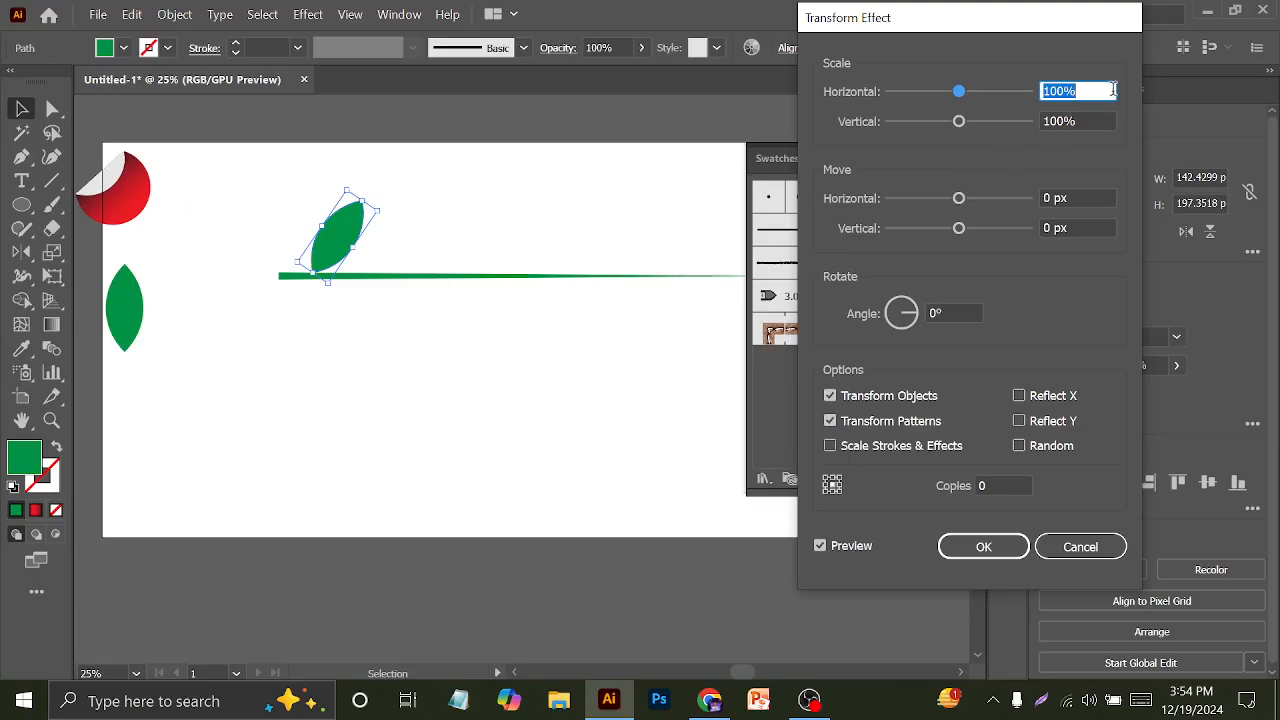
type("92")
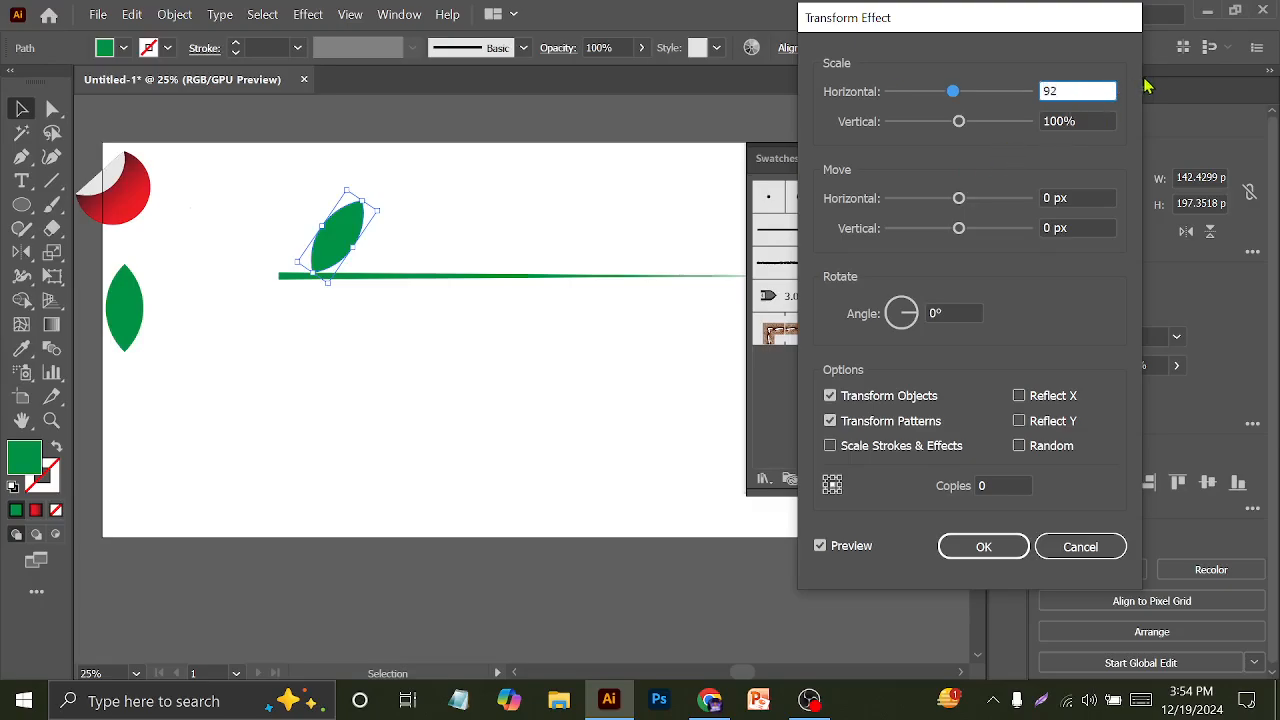
key("BackSpace")
type("1")
key("Tab")
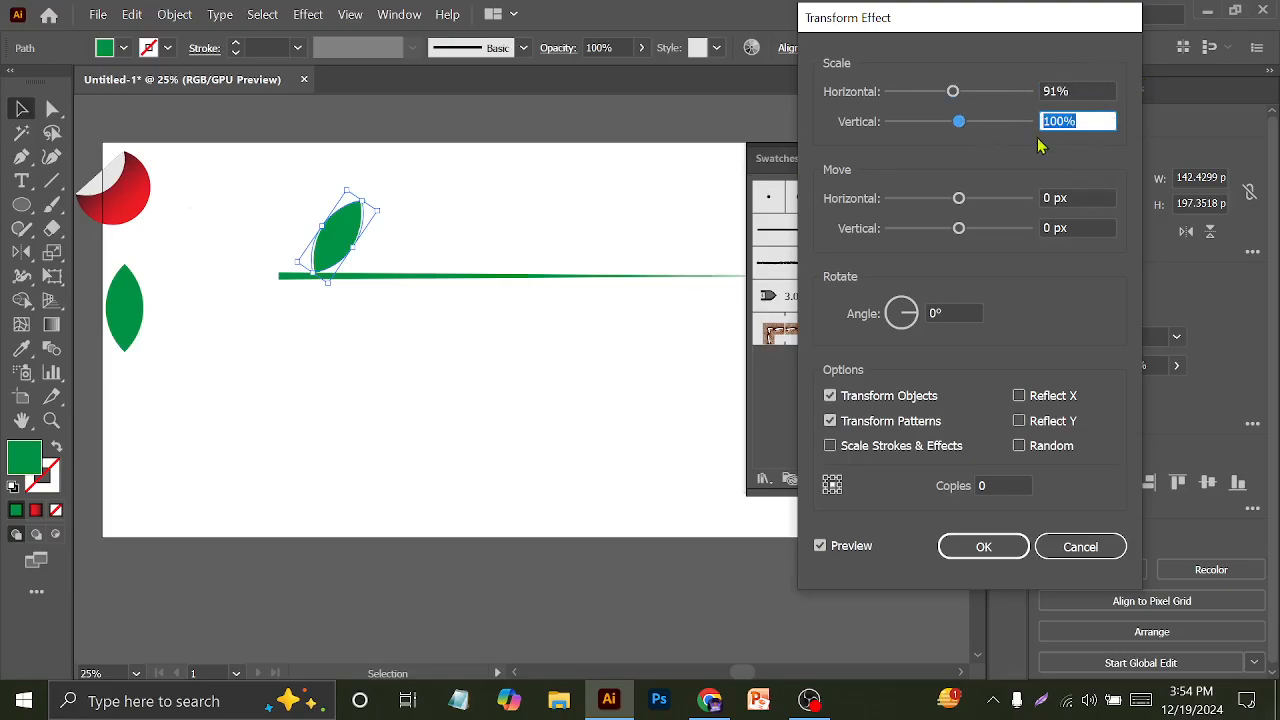
type("91")
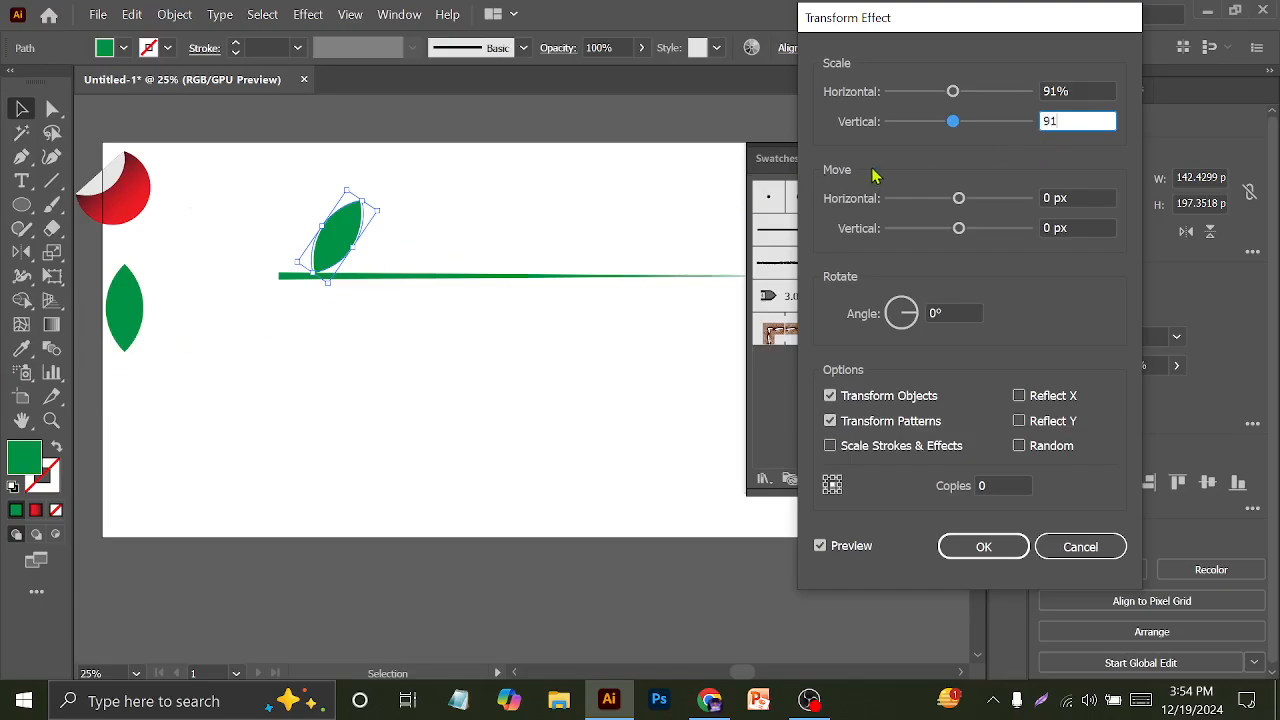
Set the Transform effect's horizontal move to 130 px
left_click(1060, 200)
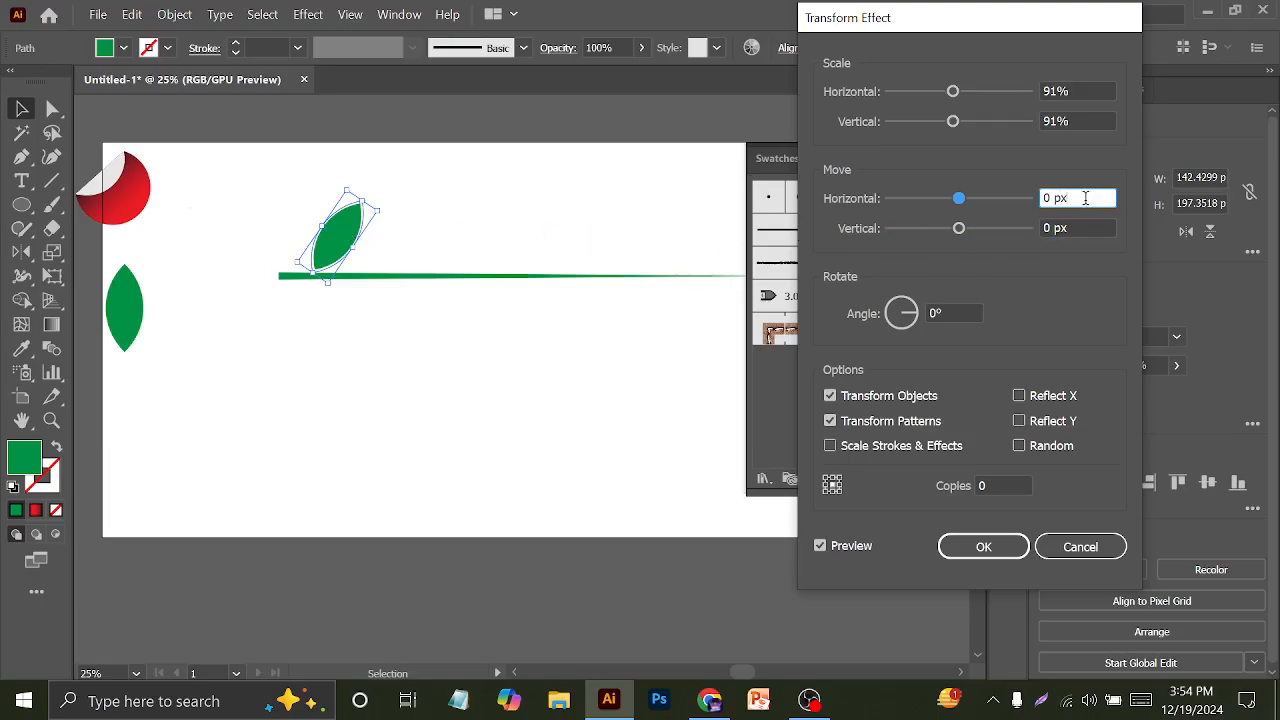
key("shift+Up")
key("shift+Up")
key("shift+Up")
key("shift+Up")
key("shift+Up")
key("shift+Up")
key("shift+Up")
key("shift+Up")
key("shift+Up")
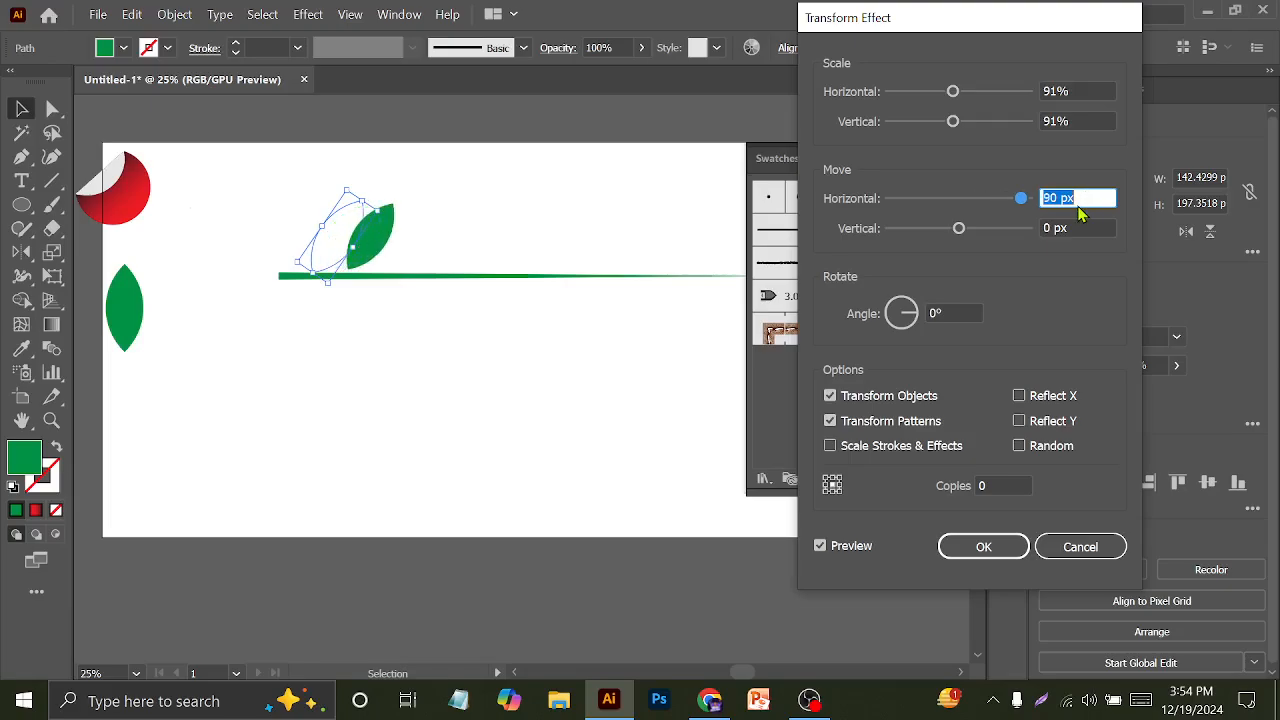
key("shift+Up")
key("shift+Up")
key("shift+Up")
key("shift+Up")
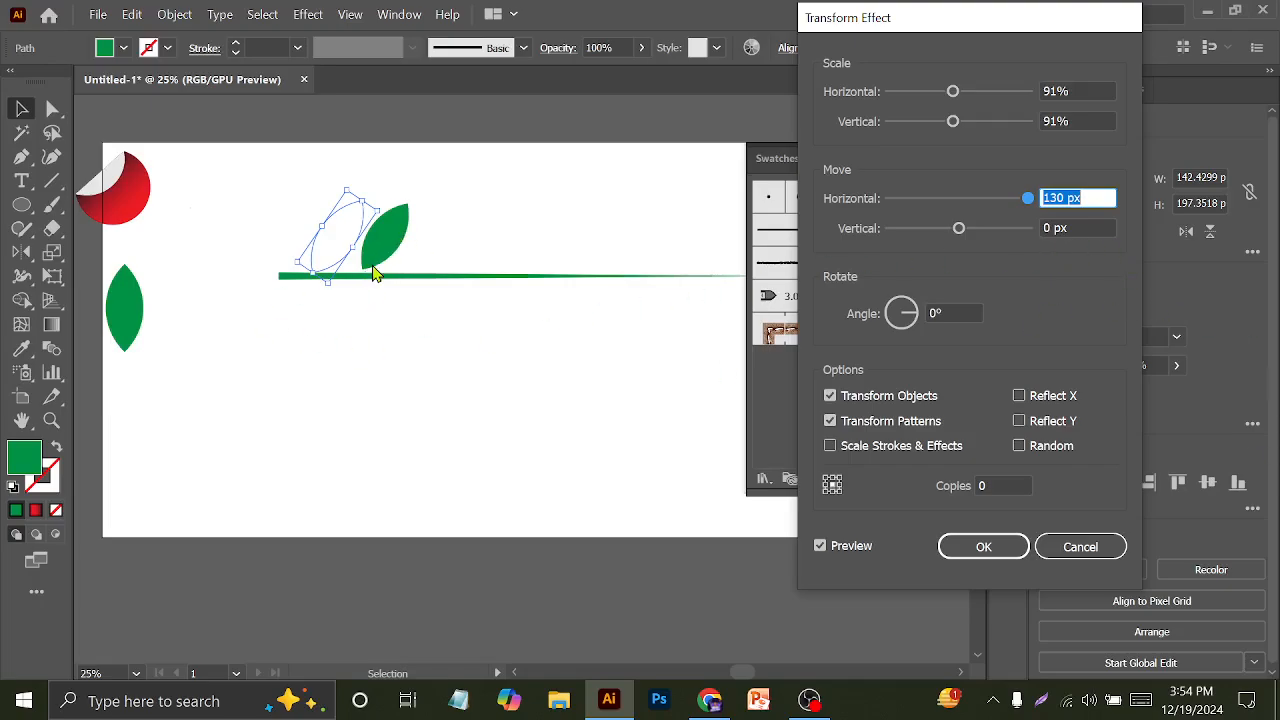
Set the Transform effect's vertical move to 10 px so the leaf base meets the stem
left_click(1065, 224)
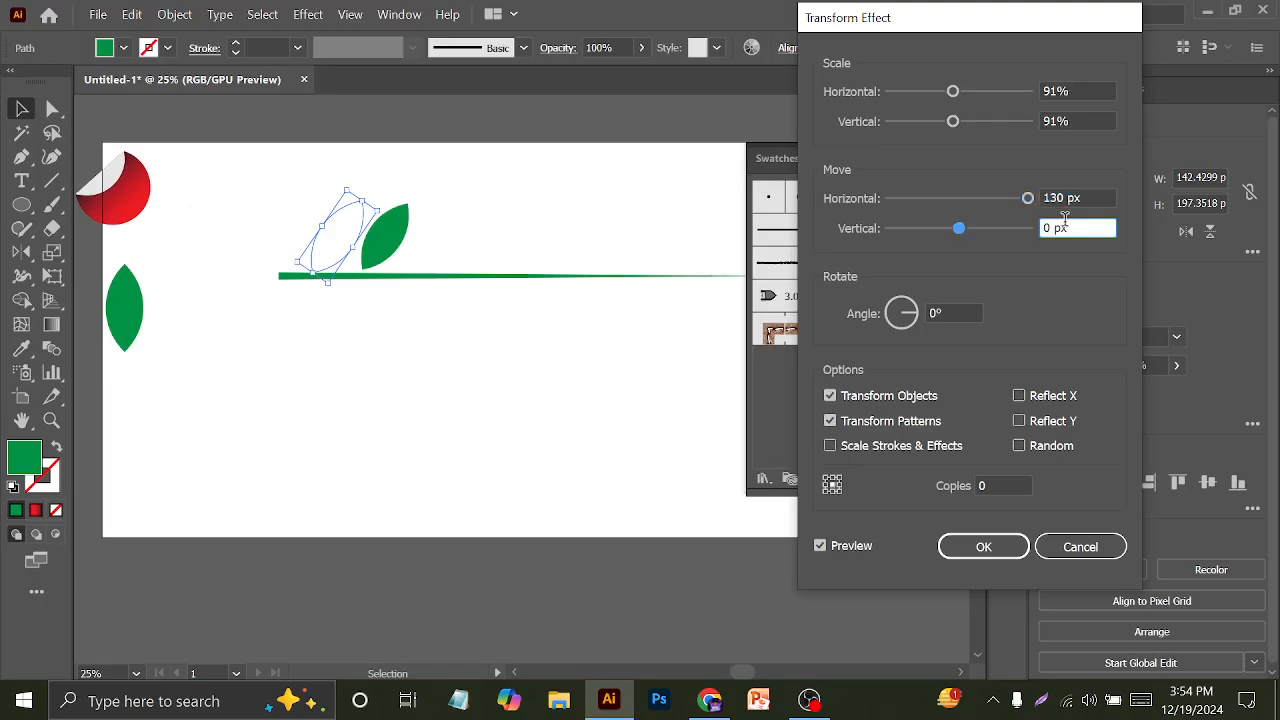
key("Up")
key("Up")
key("Up")
key("Up")
key("Up")
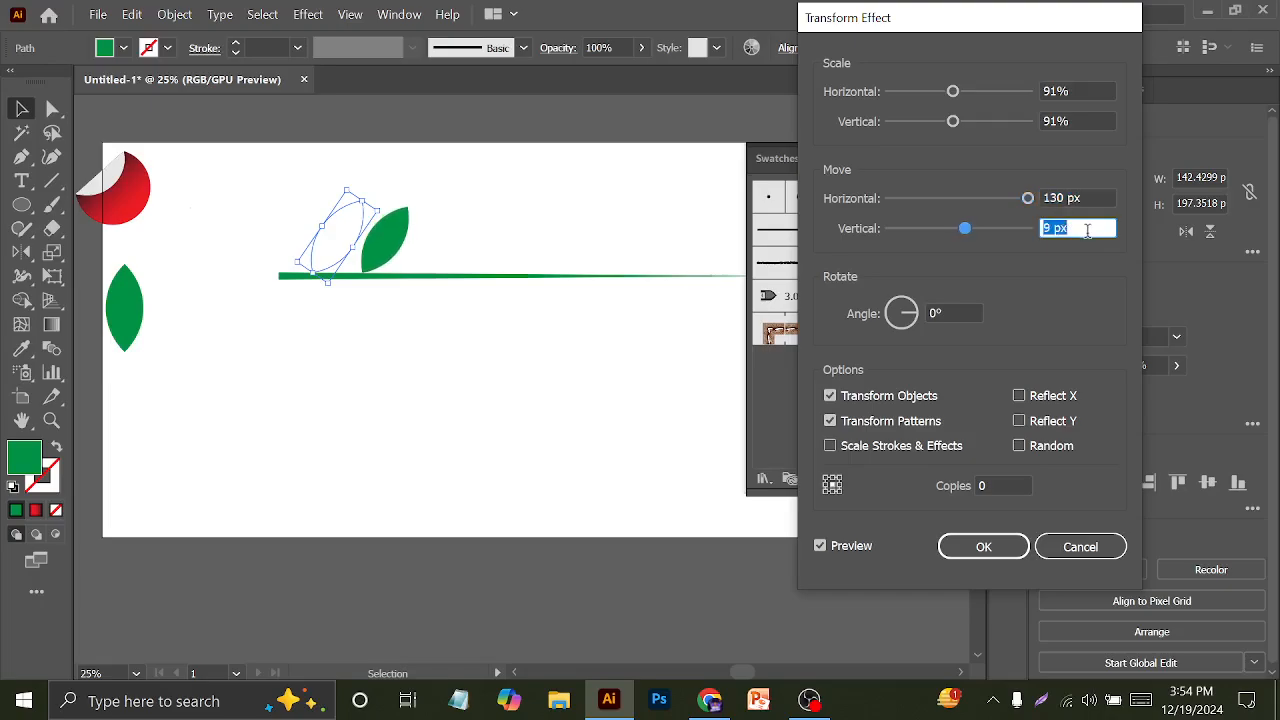
key("Up")
Set the Transform effect to 11 copies and apply it to make a row of shrinking leaves
left_click(1017, 483)
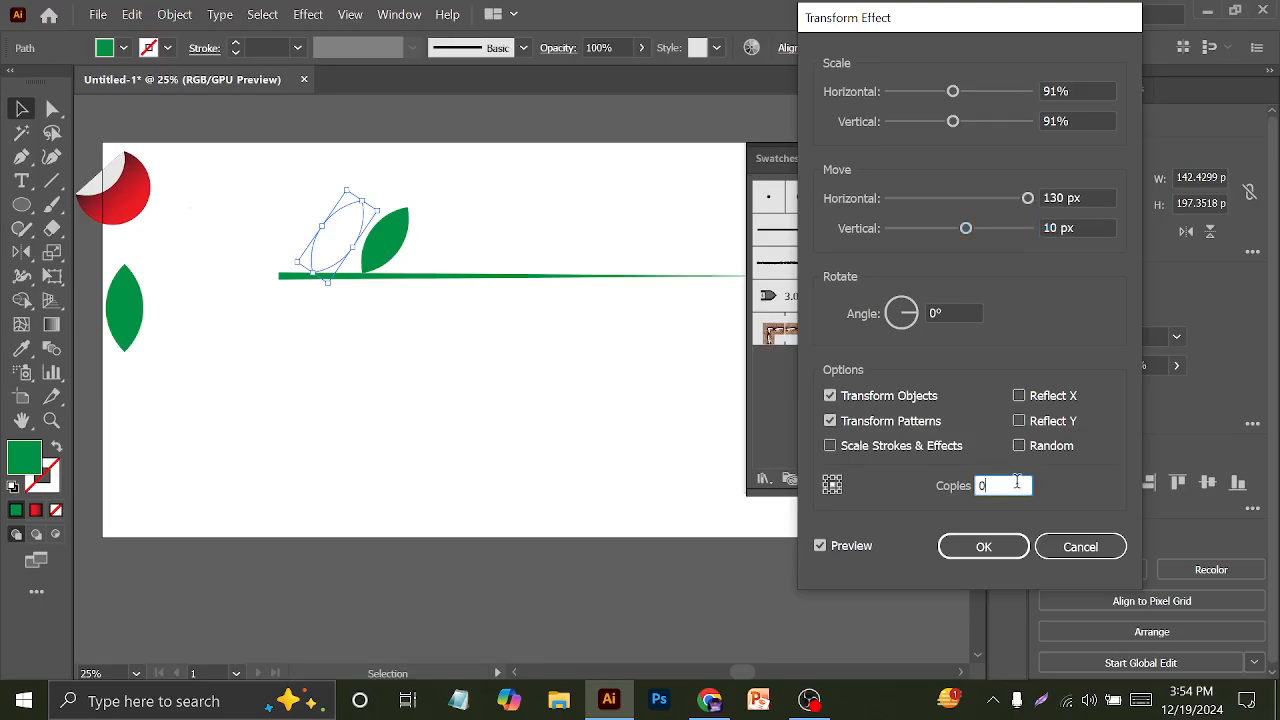
key("Up")
key("Up")
key("Up")
key("Up")
key("Up")
key("Up")
key("Up")
key("Up")
key("Up")
key("Up")
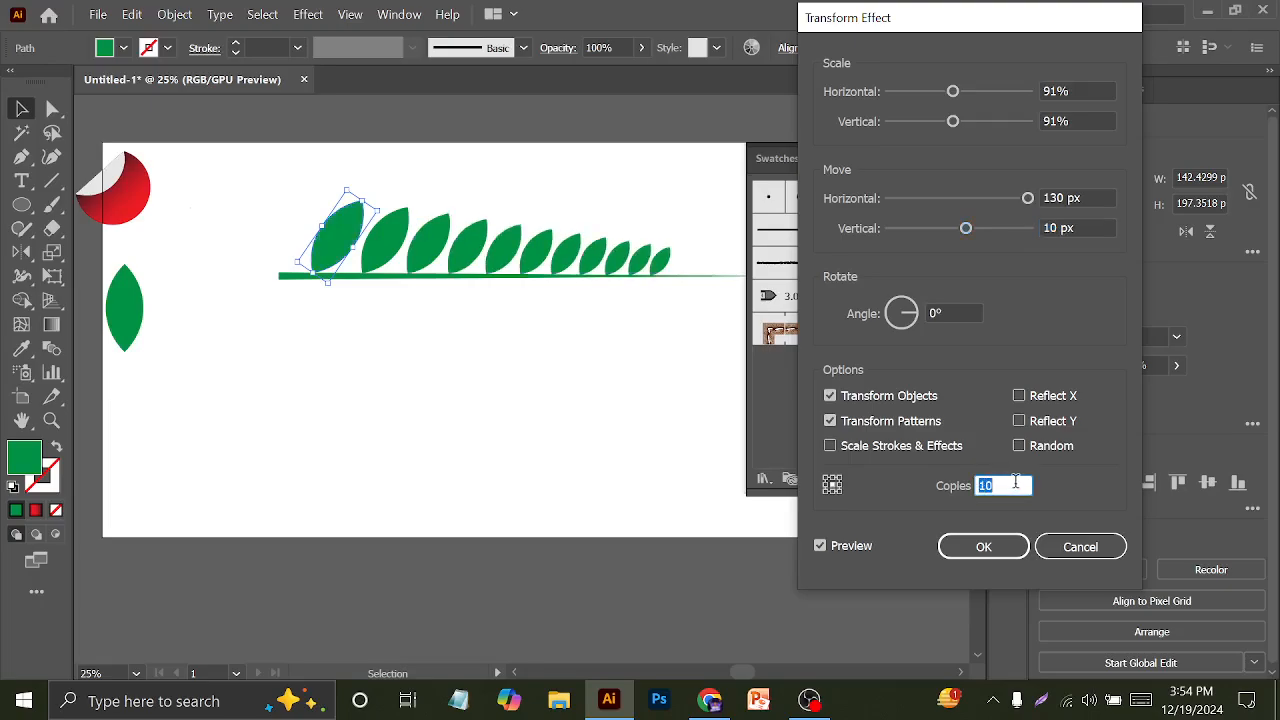
key("Up")
left_click(983, 547)
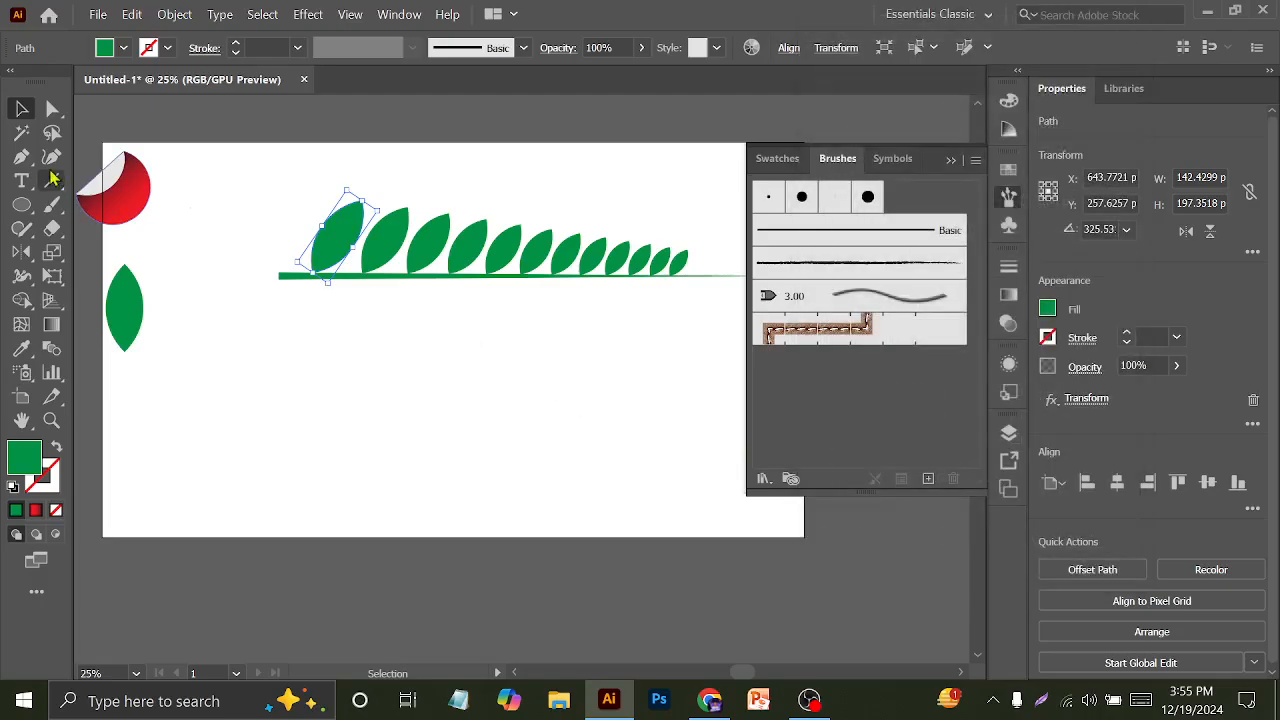
Expand the appearance of the transformed leaf row into real shapes
left_click_drag(482, 216, 362, 184)
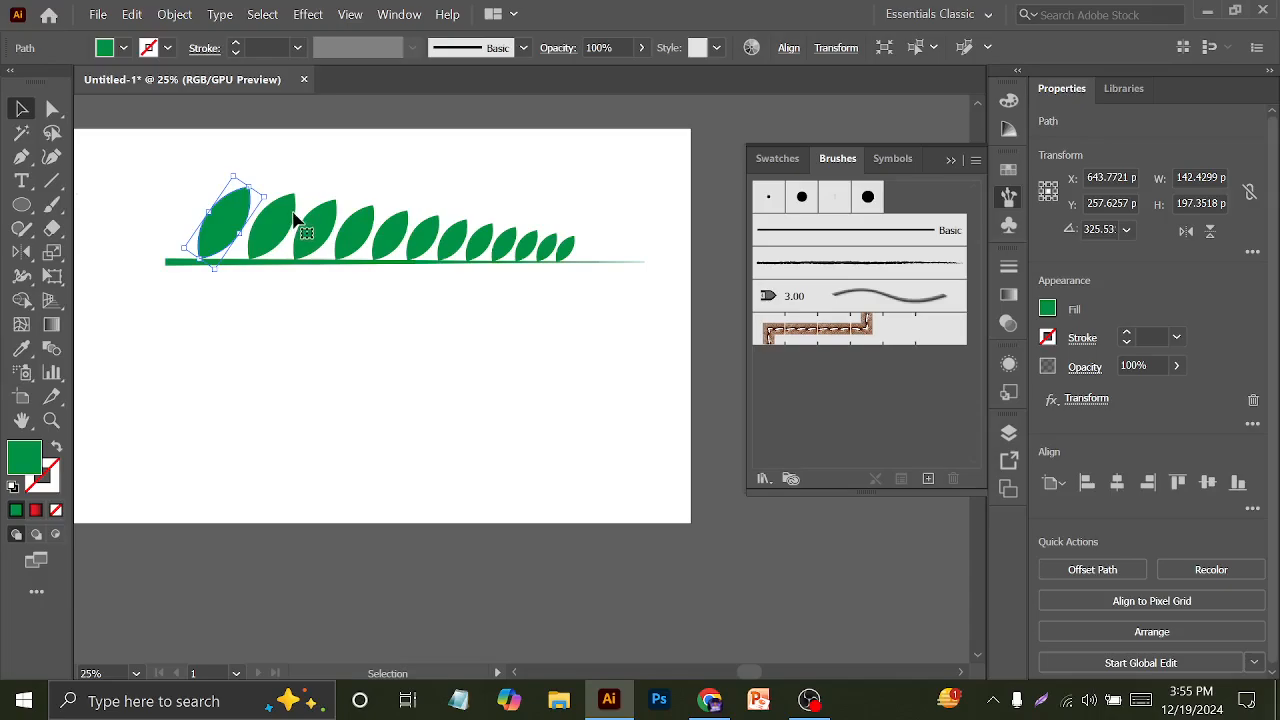
left_click(172, 15)
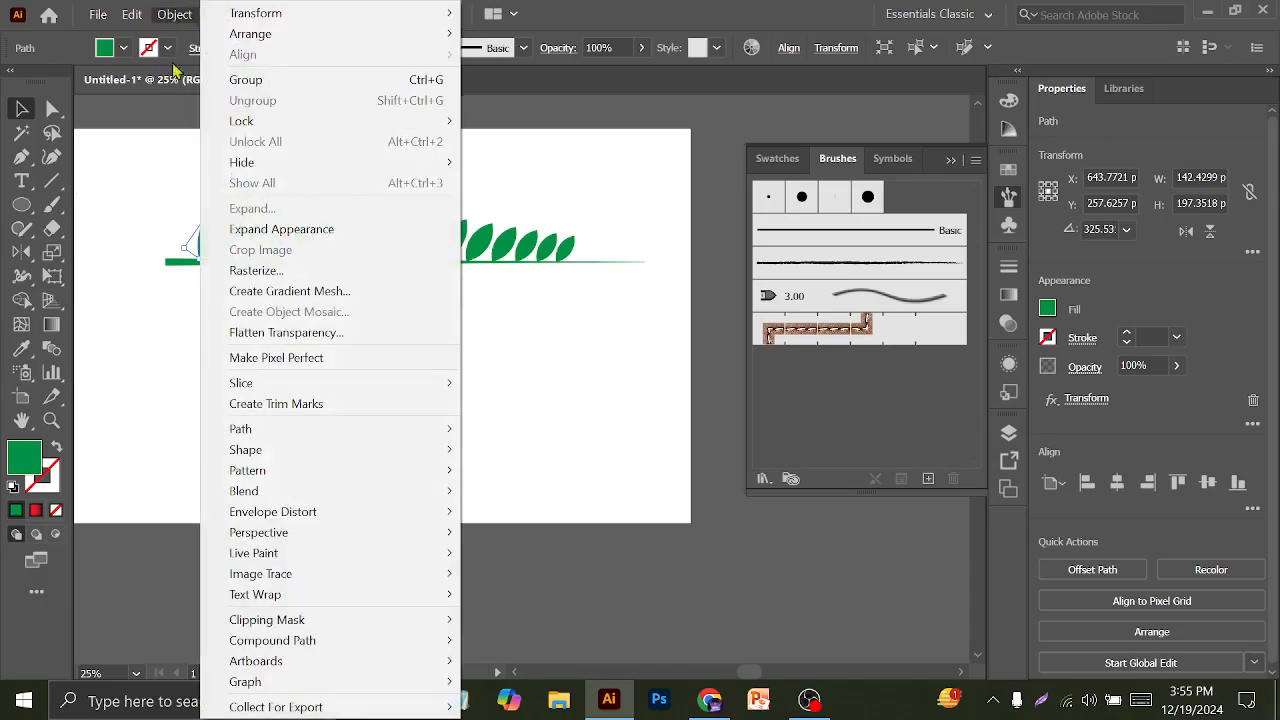
left_click(270, 230)
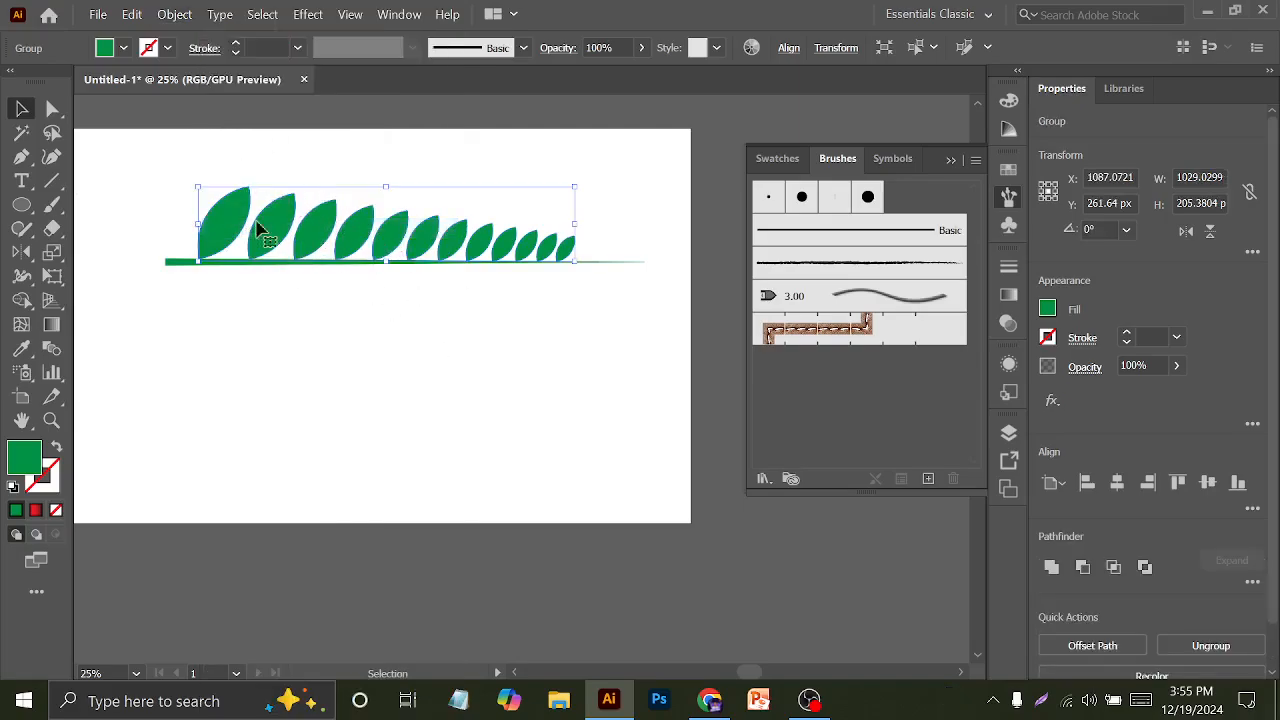
Create a reflected copy of the leaf row across the horizontal axis
right_click(313, 242)
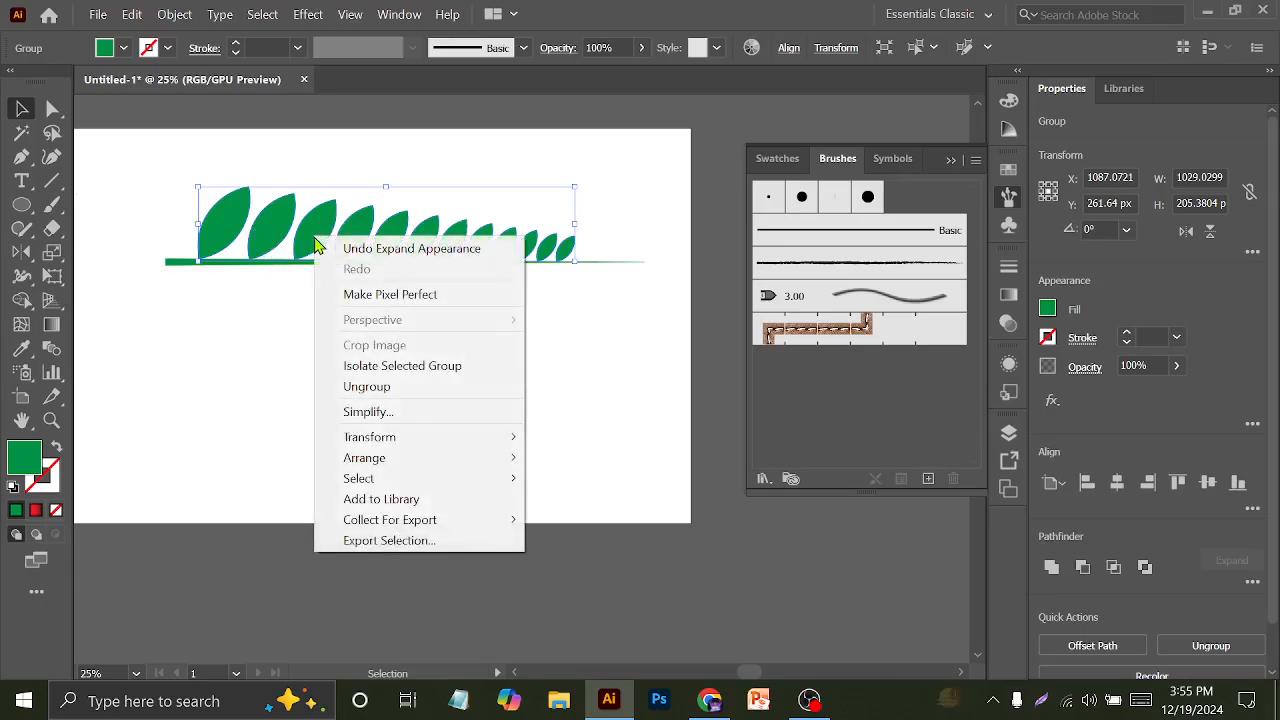
mouse_move(433, 445)
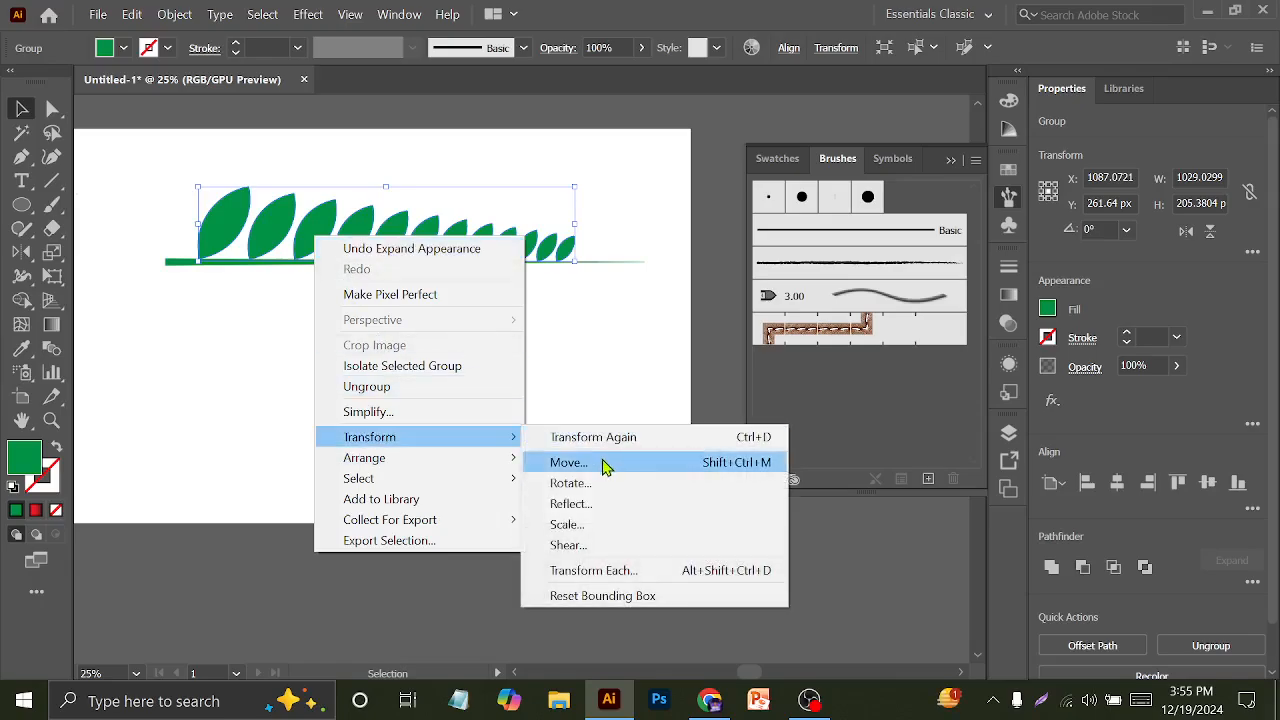
left_click(604, 504)
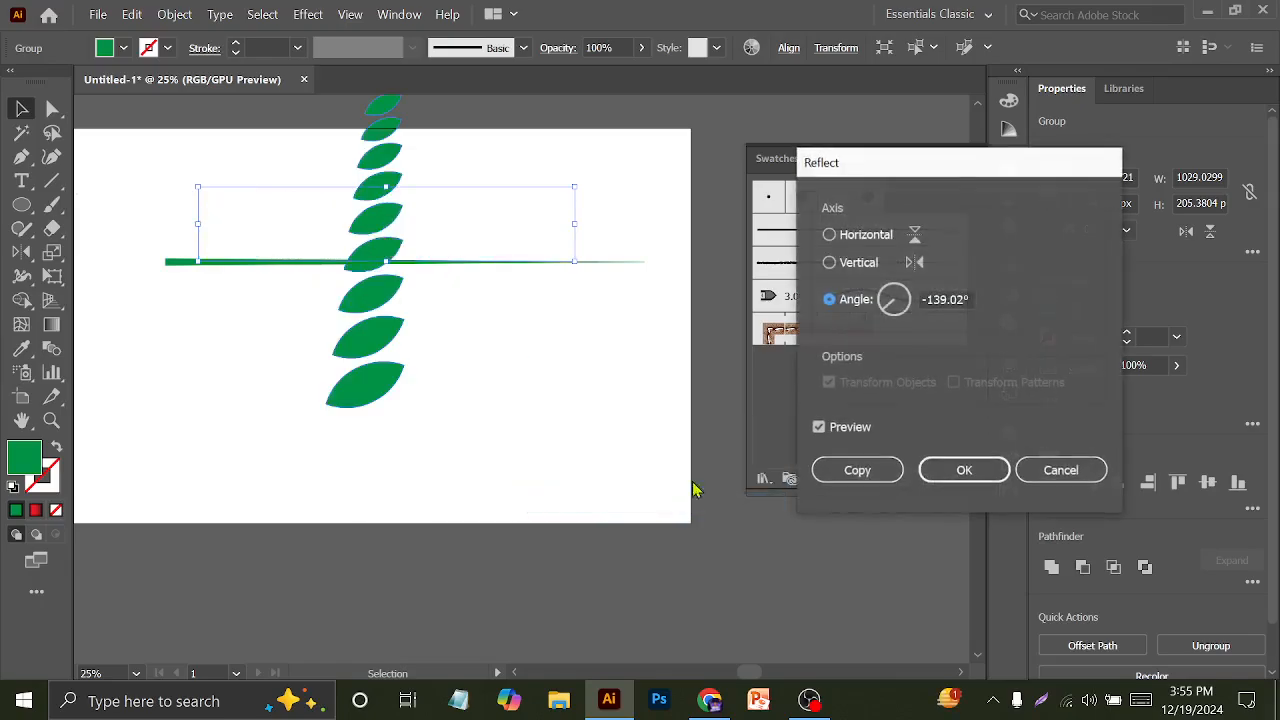
left_click(855, 242)
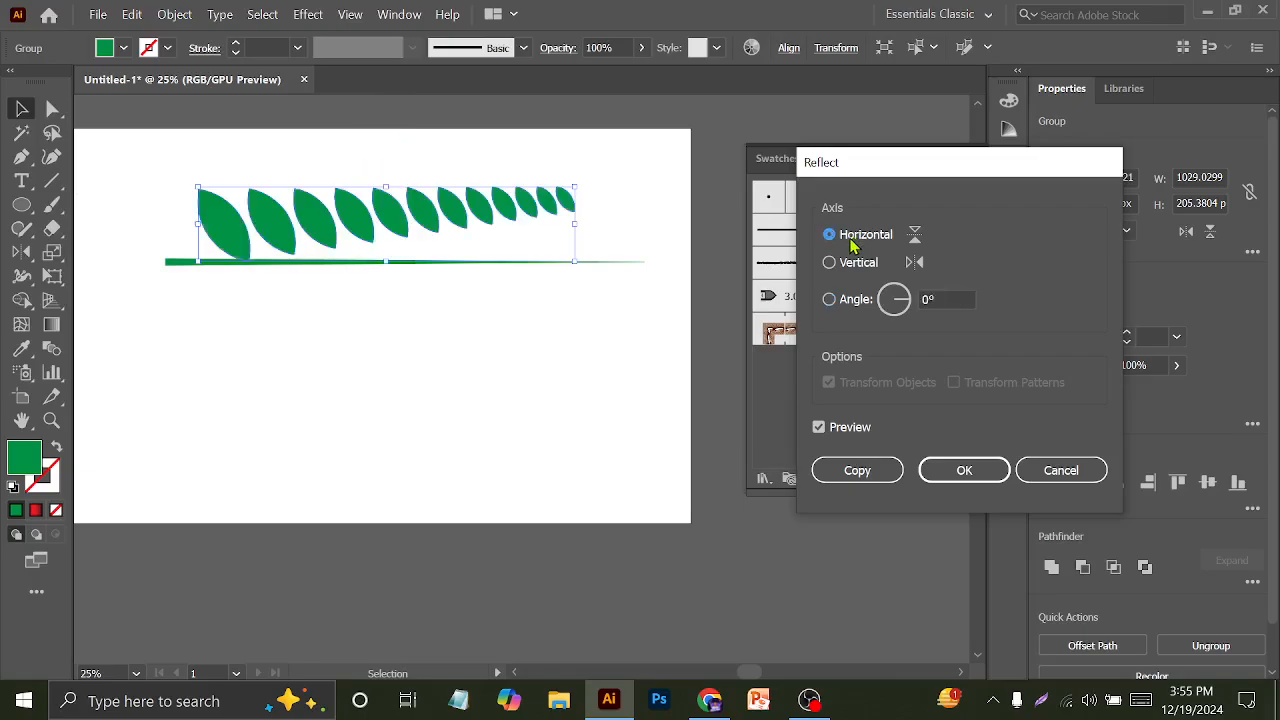
left_click(890, 467)
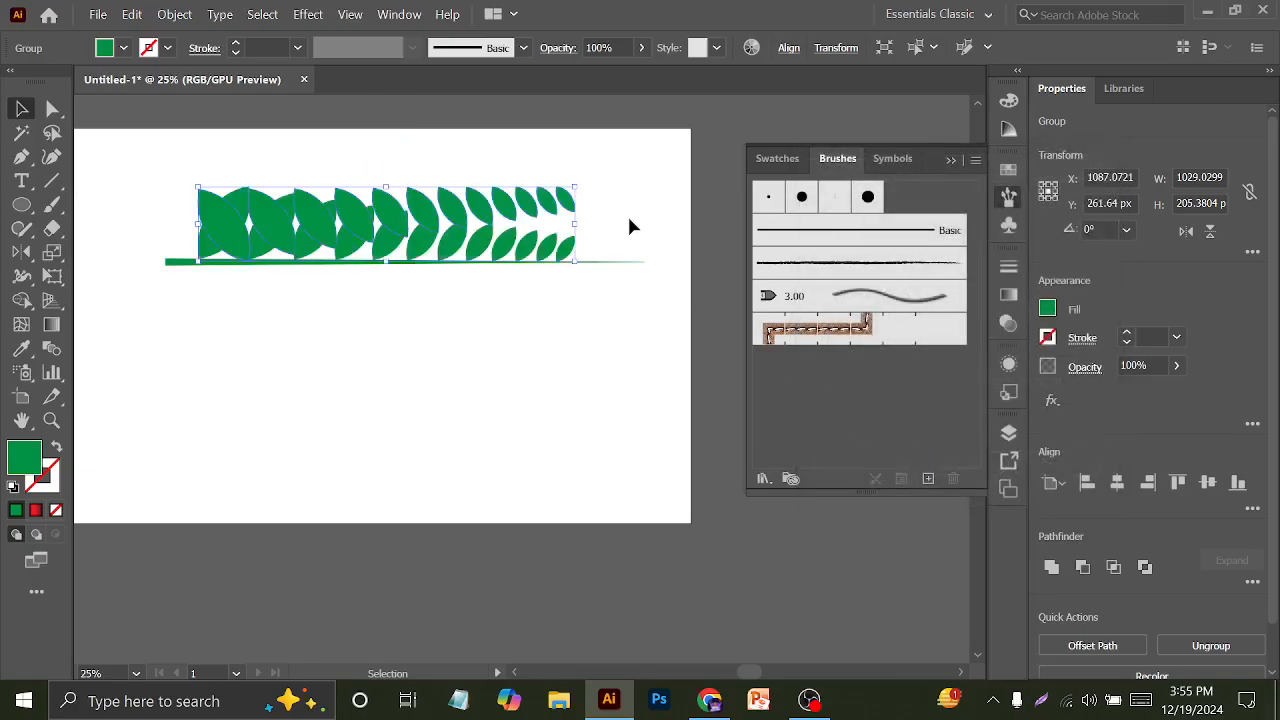
Move the mirrored leaf row straight down 210 px to sit beneath the stem, and deselect it
key("shift+Down")
key("shift+Down")
key("shift+Down")
key("shift+Down")
key("shift+Down")
key("shift+Down")
key("shift+Down")
key("shift+Down")
key("shift+Down")
key("shift+Down")
key("shift+Down")
key("shift+Down")
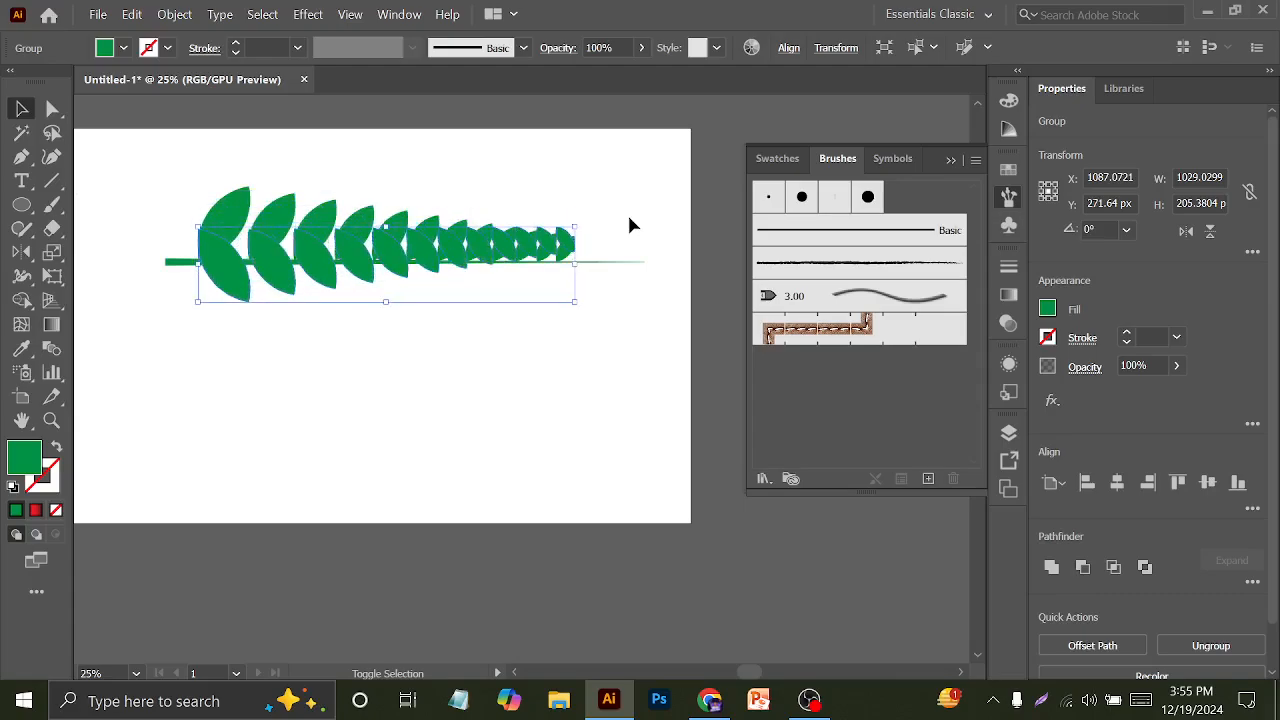
key("shift+Down")
key("shift+Down")
key("shift+Down")
key("shift+Down")
key("shift+Down")
key("shift+Down")
key("shift+Down")
key("shift+Down")
key("shift+Down")
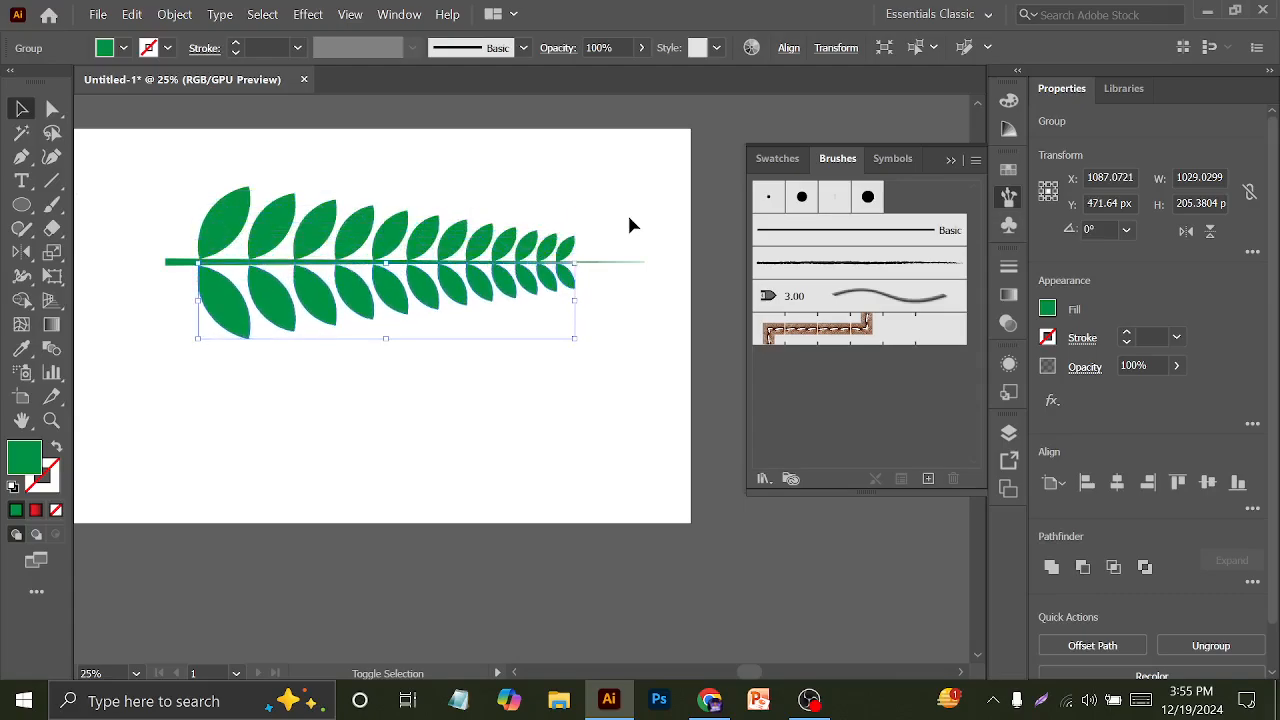
left_click(602, 367)
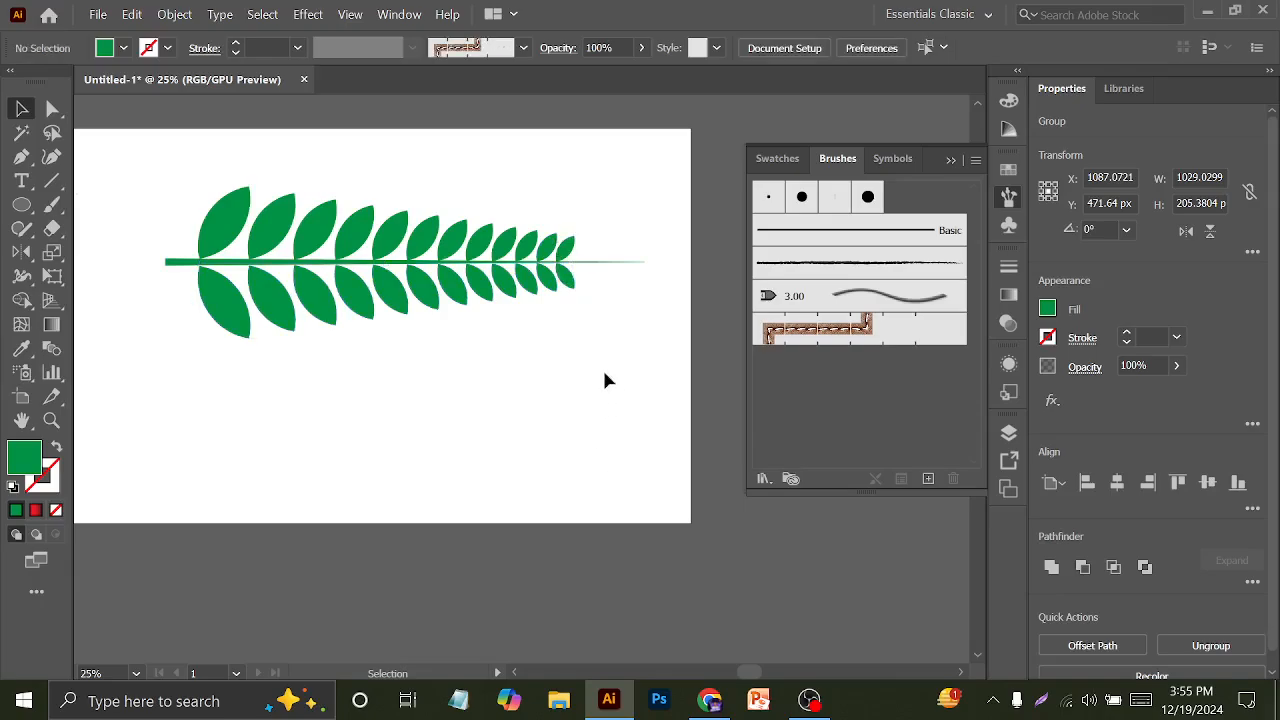
Shorten the stem by moving only its thin end's anchor point horizontally back to the last leaf pair, and deselect it
scroll(653, 266, "up", 1)
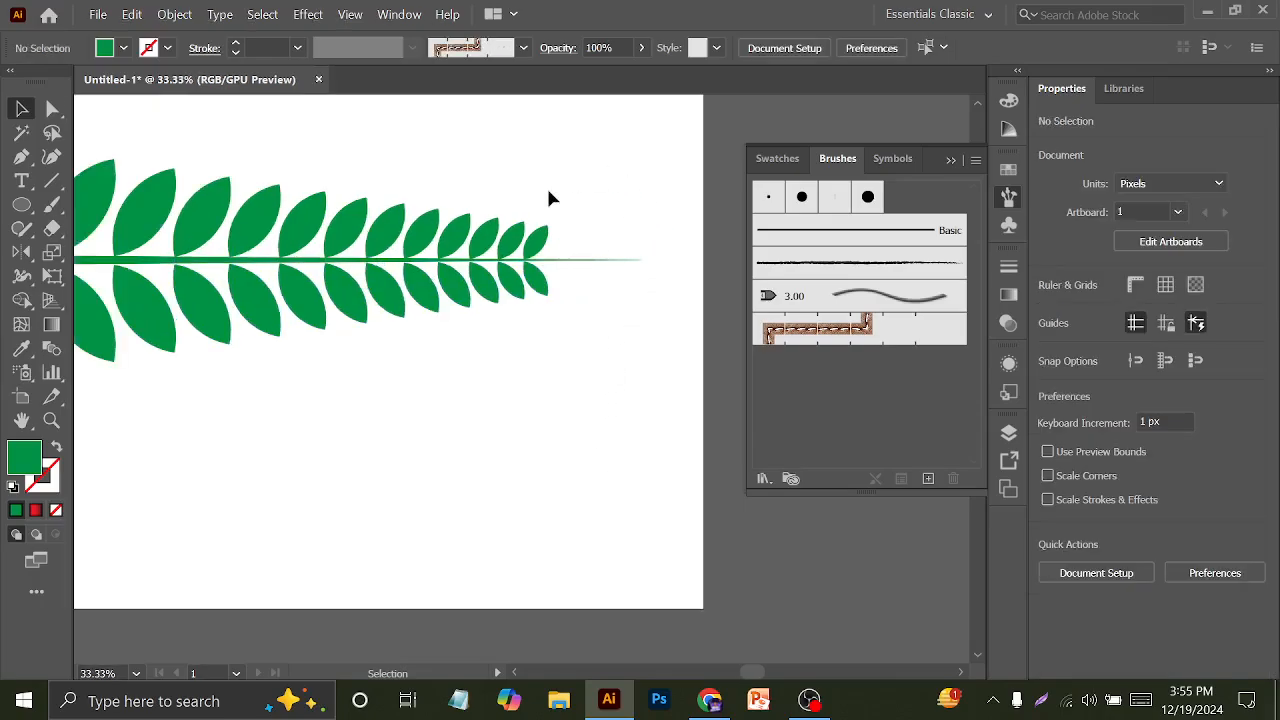
left_click(52, 108)
left_click_drag(610, 224, 686, 344)
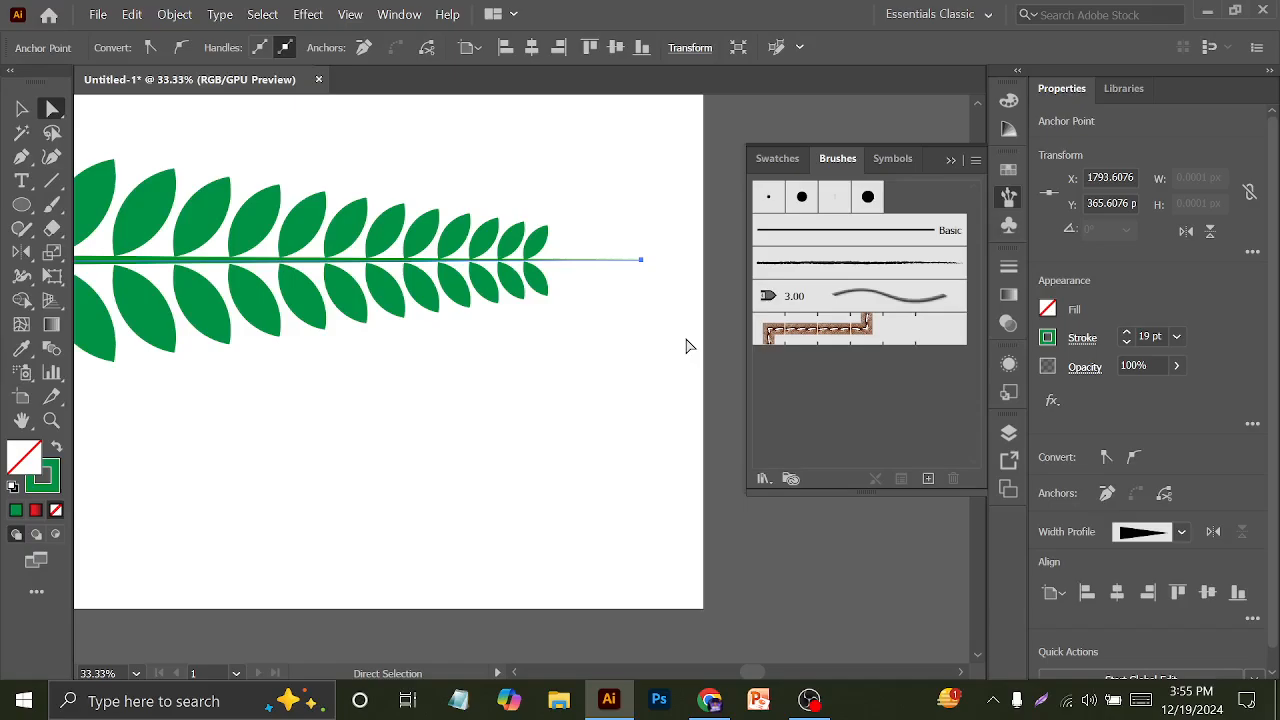
key("shift+Left")
key("shift+Left")
key("shift+Left")
key("shift+Left")
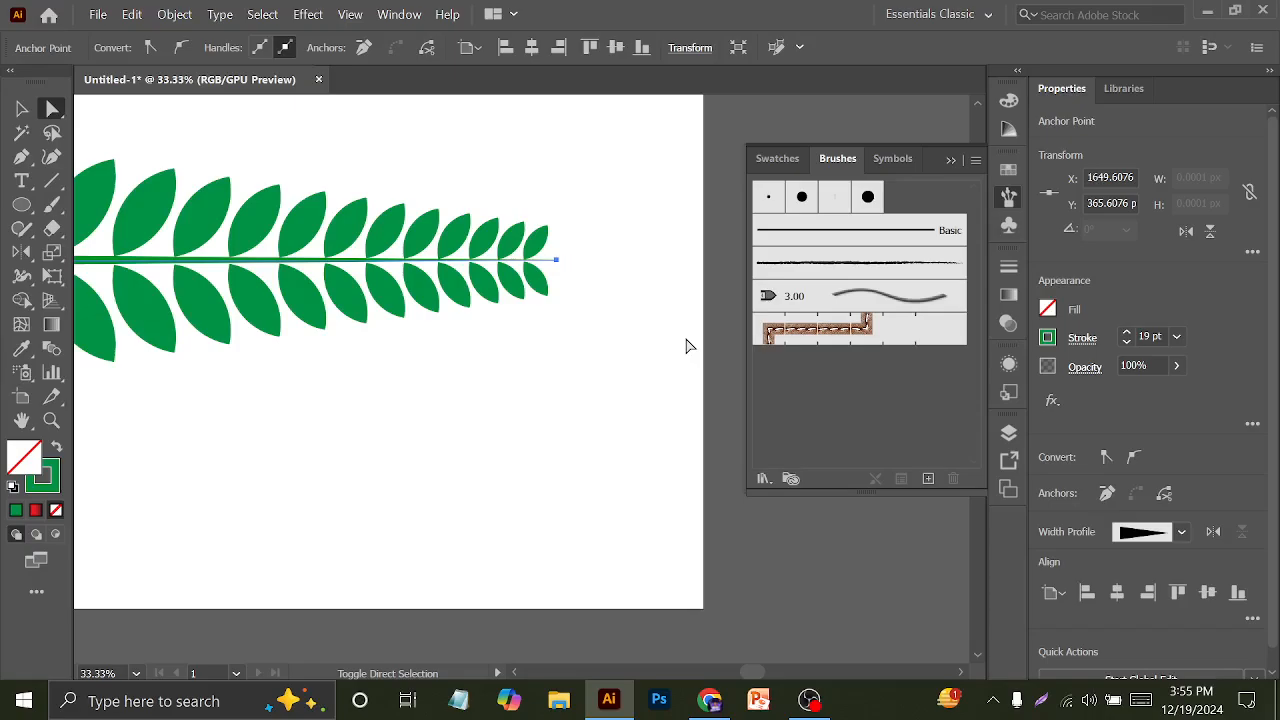
key("shift+Left")
key("shift+Left")
key("shift+Left")
left_click(509, 397)
scroll(509, 397, "down", 2)
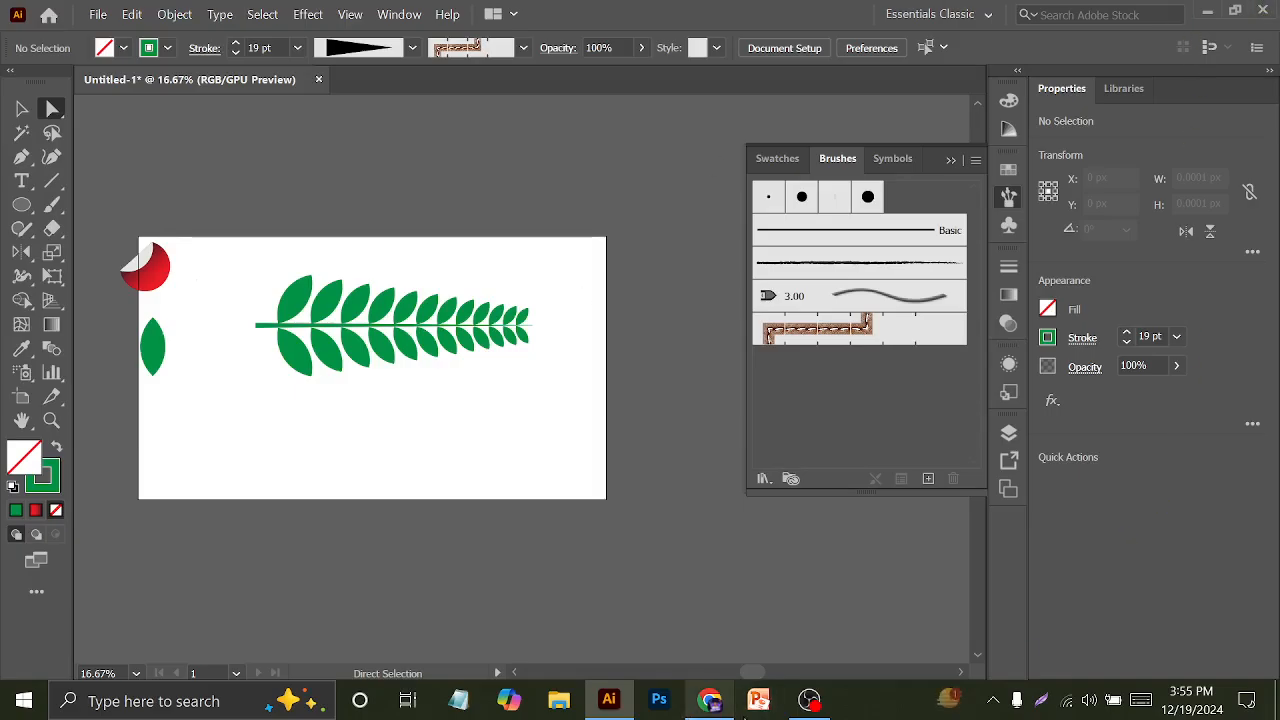
left_click(809, 700)
left_click(1256, 486)
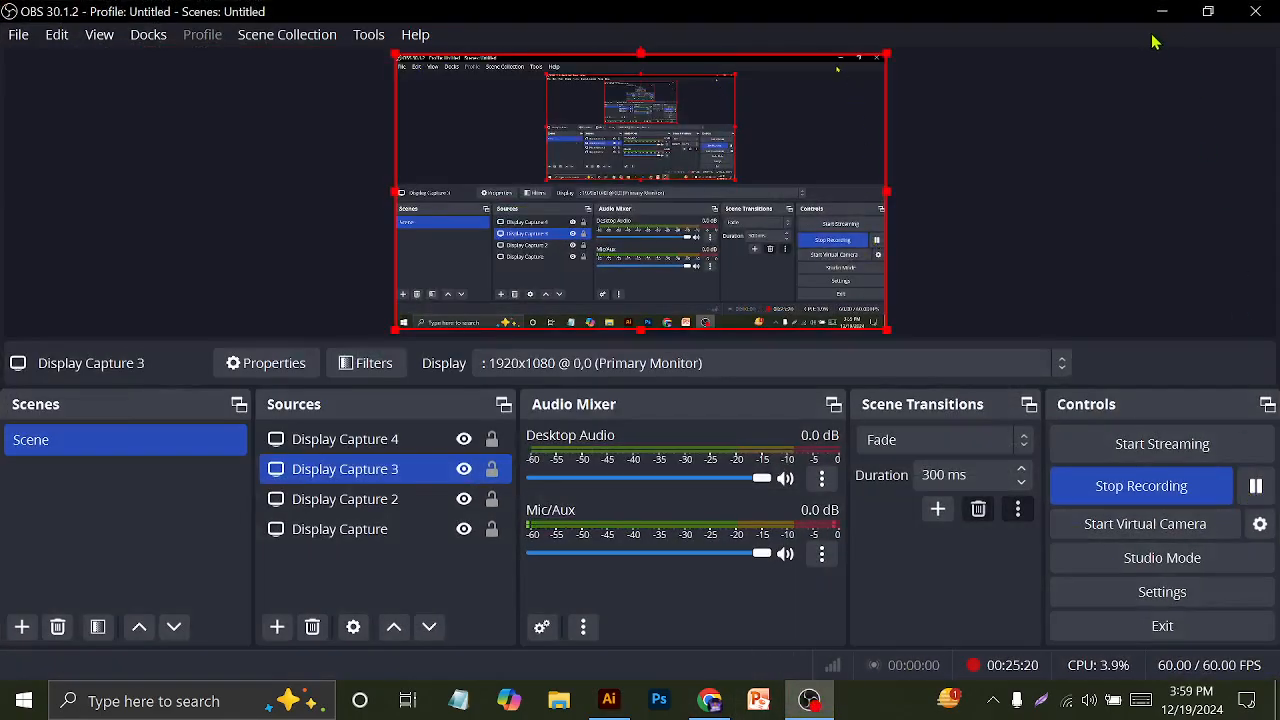
left_click(1162, 11)
Create an art brush from the grouped leafy stem, accepting the default stretch-to-fit scaling and stroke direction toward the tip
mouse_move(436, 207)
left_mouse_down()
mouse_move(544, 270)
mouse_move(895, 390)
left_mouse_up()
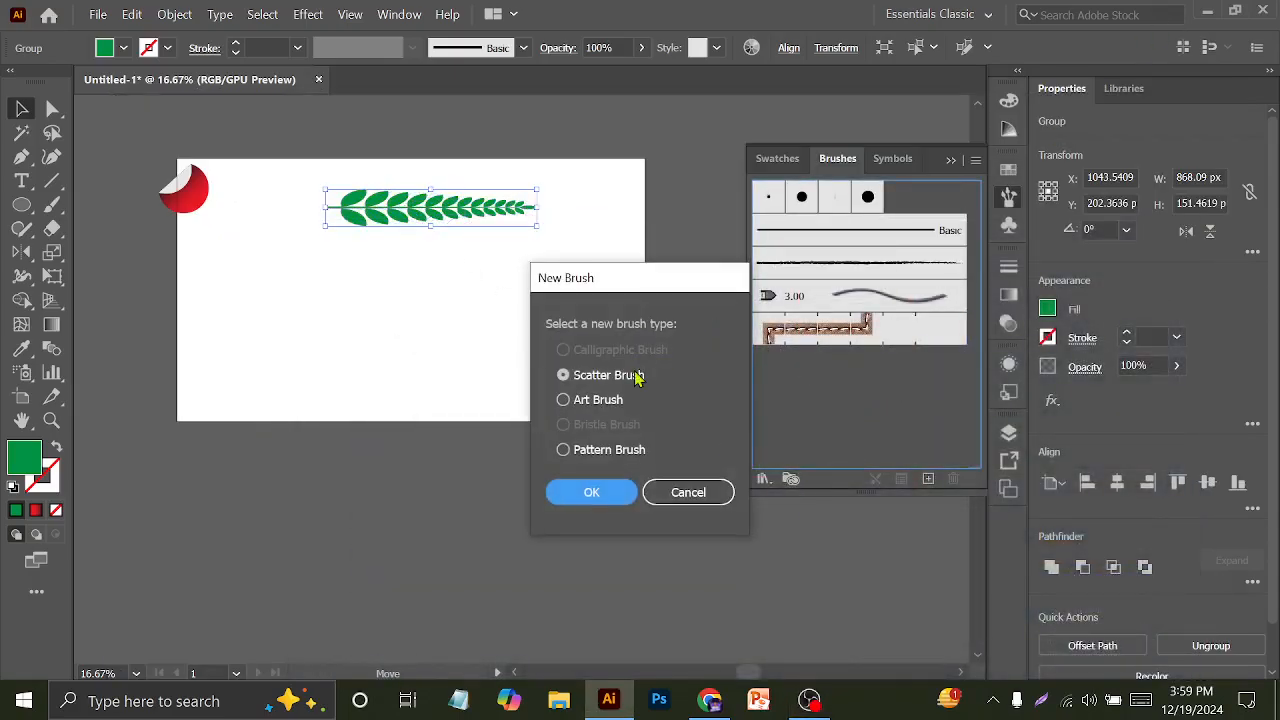
left_click(564, 400)
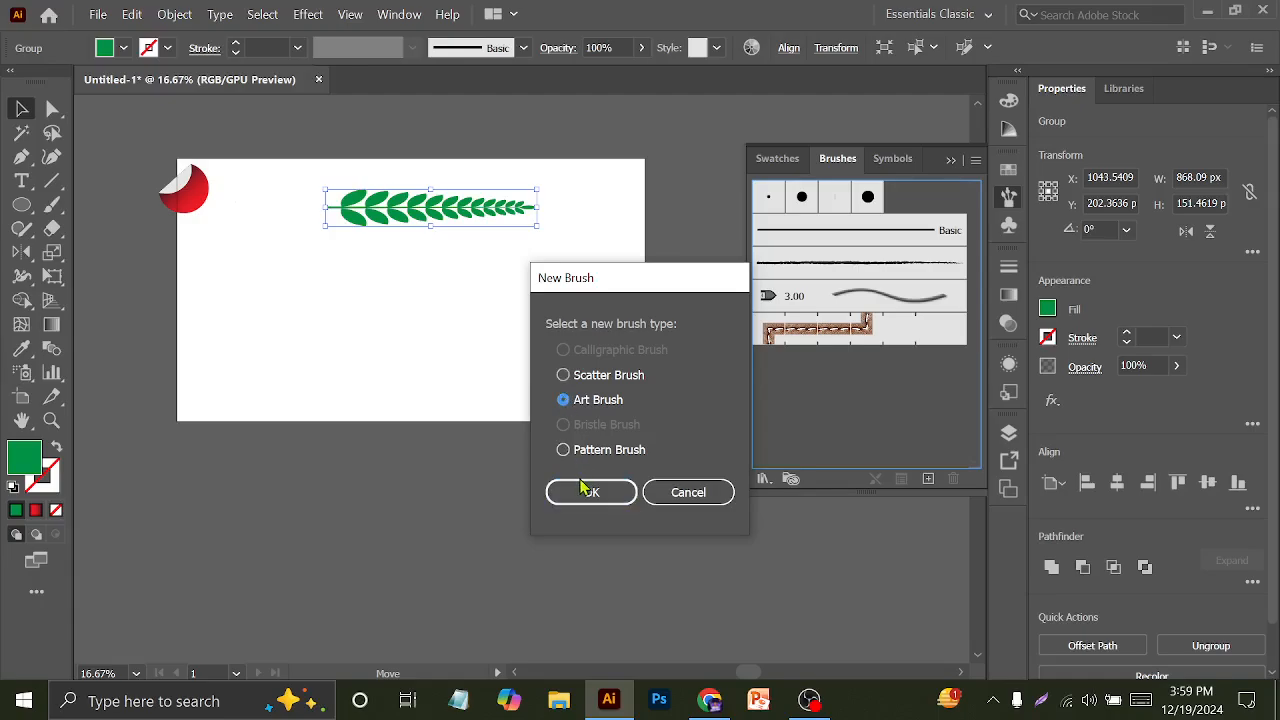
left_click(585, 490)
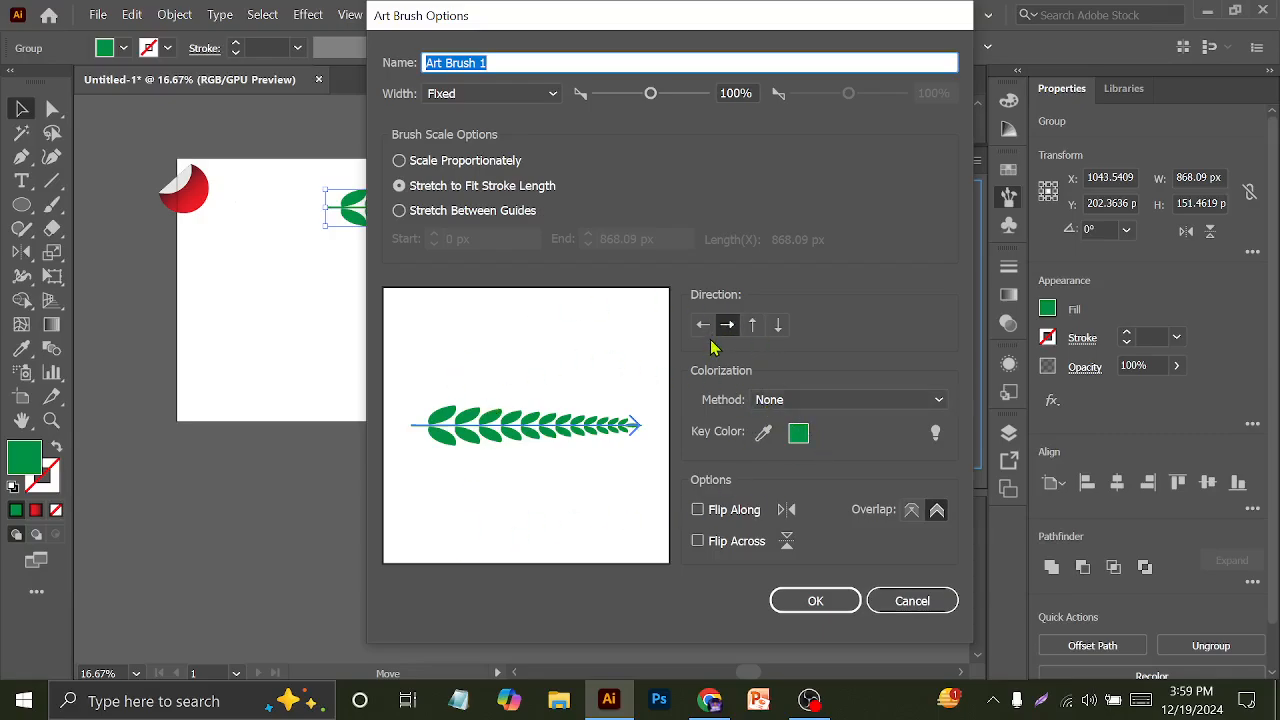
left_click(814, 600)
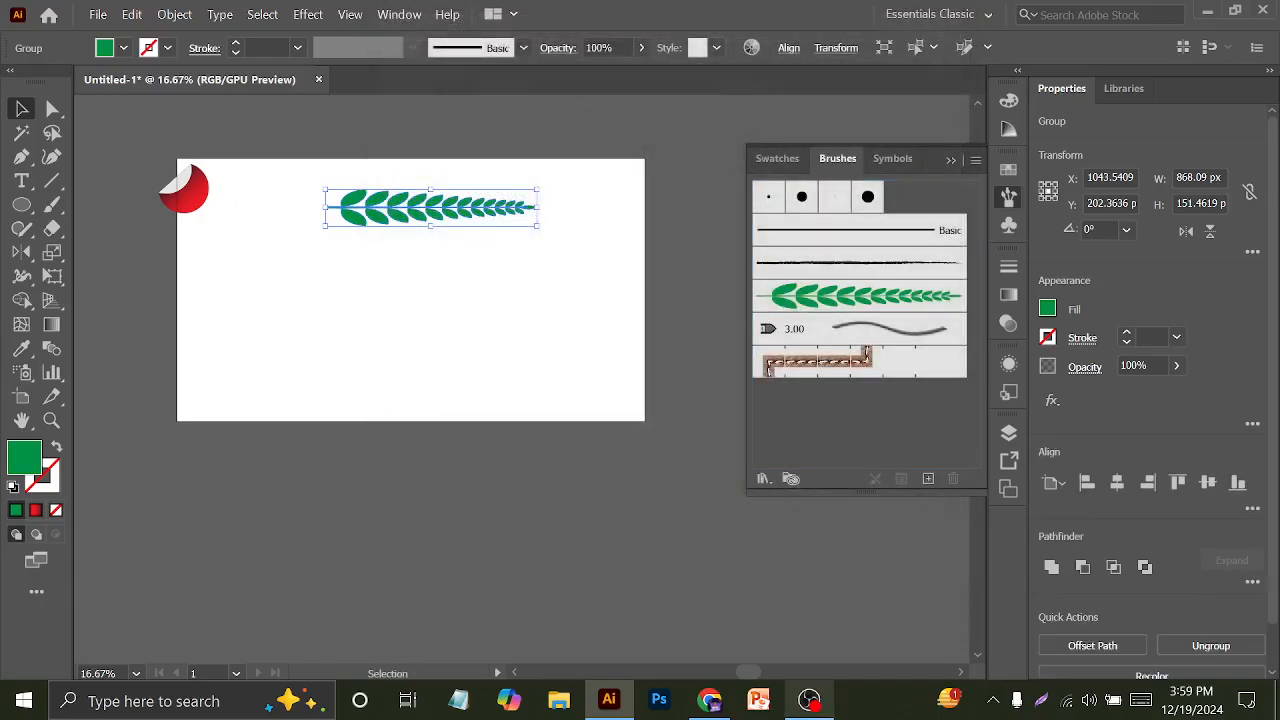
Move the grouped leafy stem off the artboard to the empty area just above it
left_click(392, 166)
left_click_drag(408, 220, 288, 145)
Draw a circle about 766 px in diameter and move it down to fit fully inside the artboard
left_click_drag(30, 213, 114, 251)
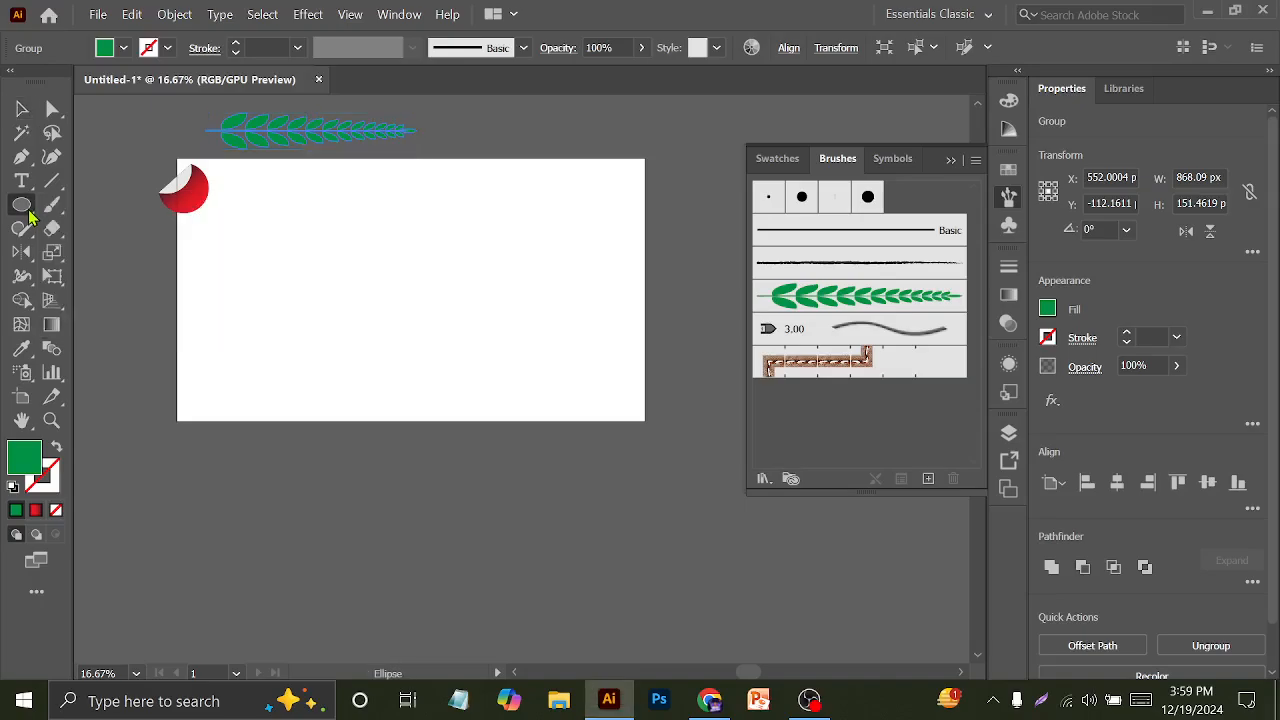
left_click_drag(403, 244, 460, 336)
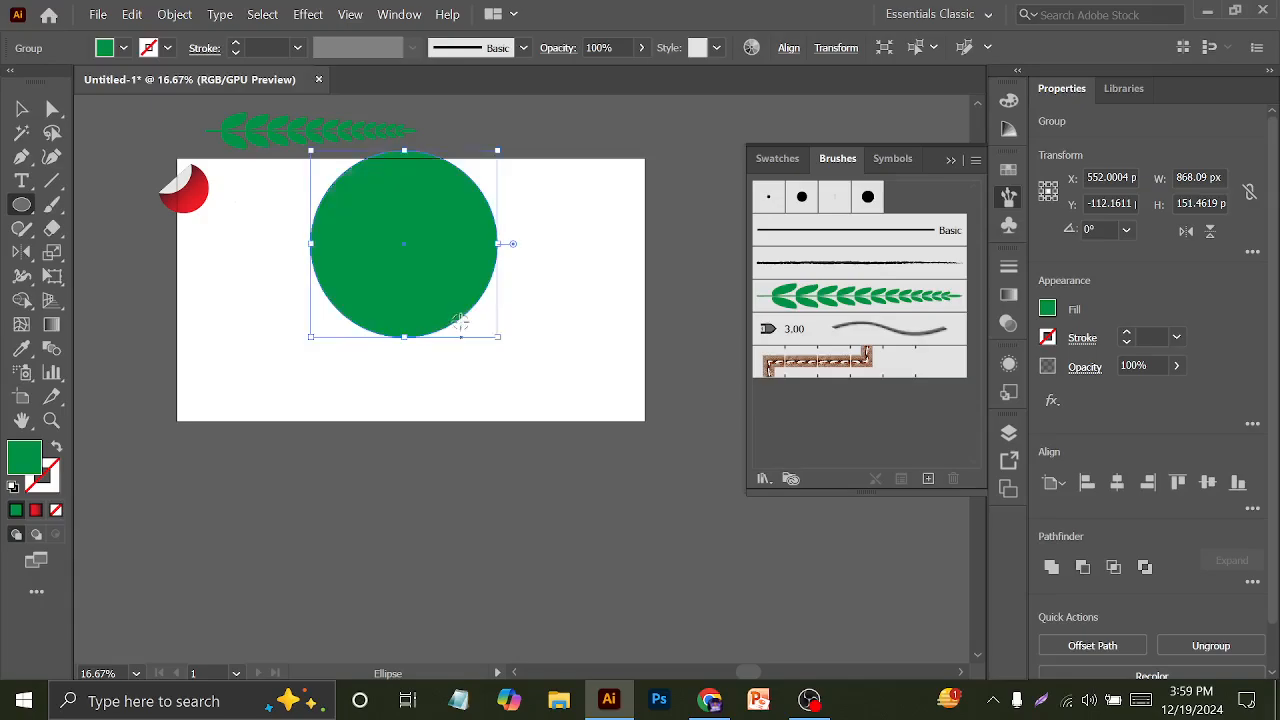
left_click(22, 110)
left_click_drag(443, 220, 414, 248)
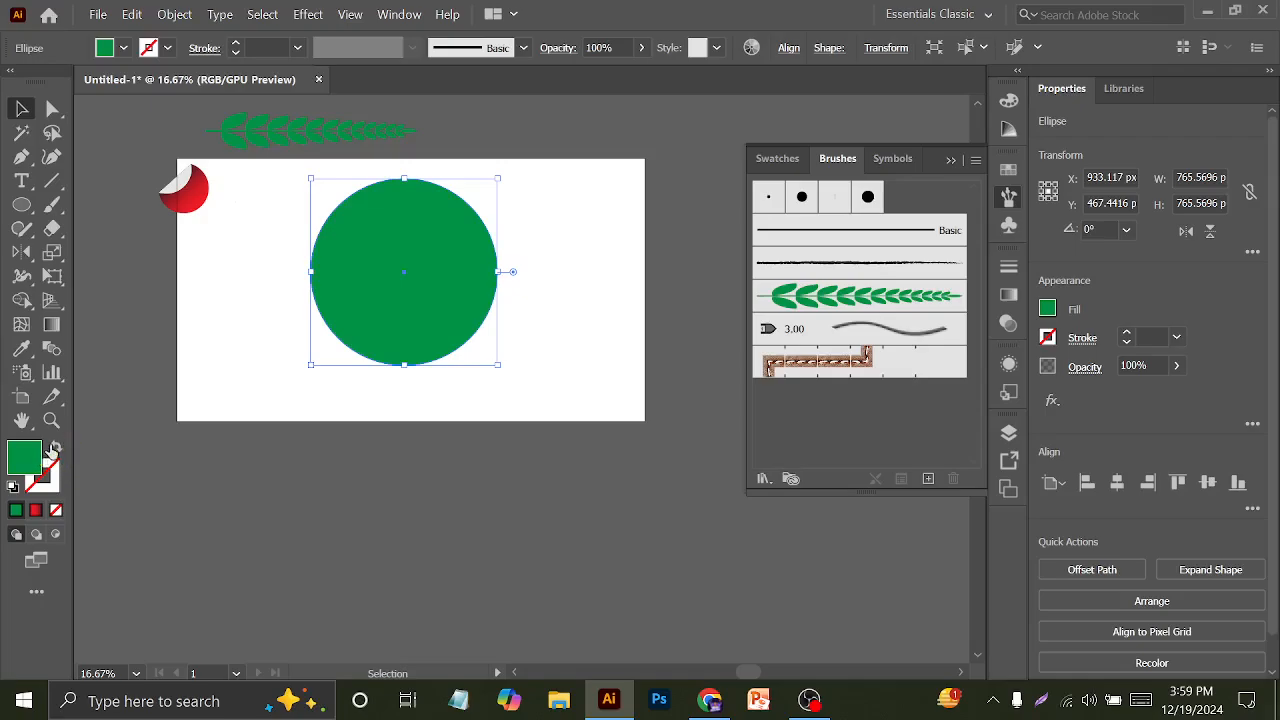
Swap the circle's fill and stroke to leave only a green outline, set the stroke weight to 7 pt, and deselect it
left_click(54, 448)
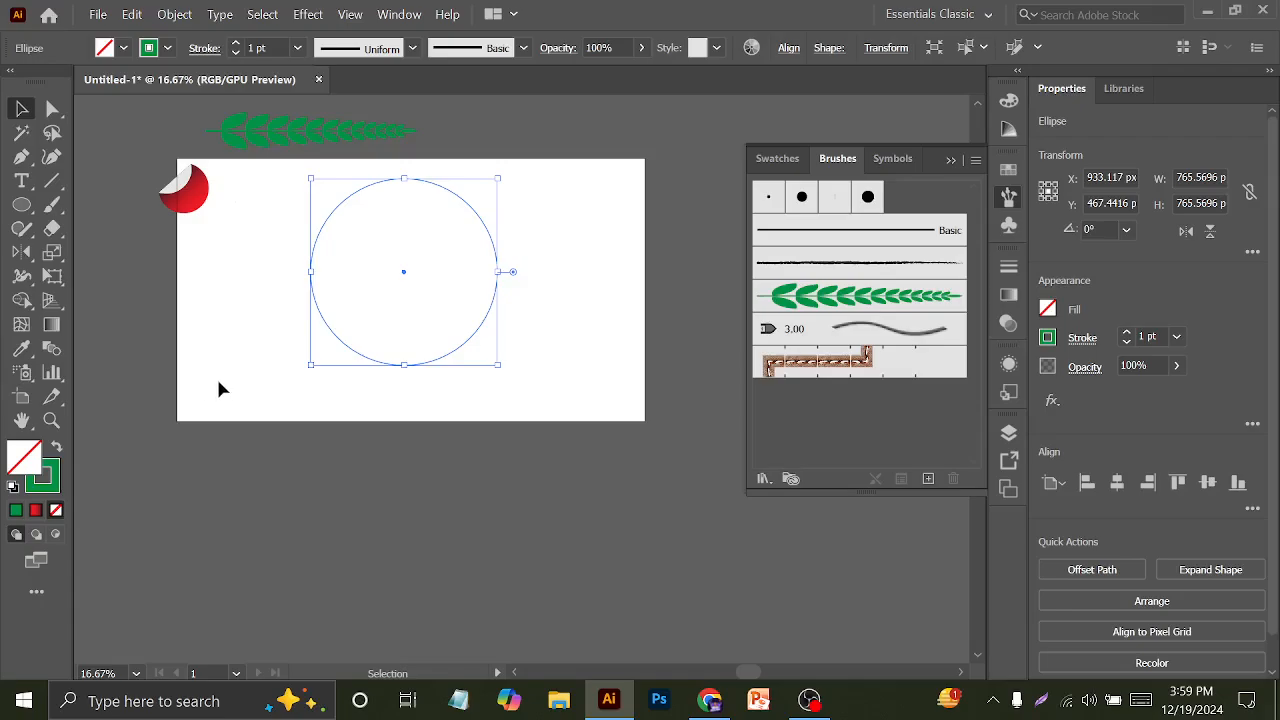
left_click(183, 388)
left_click(366, 186)
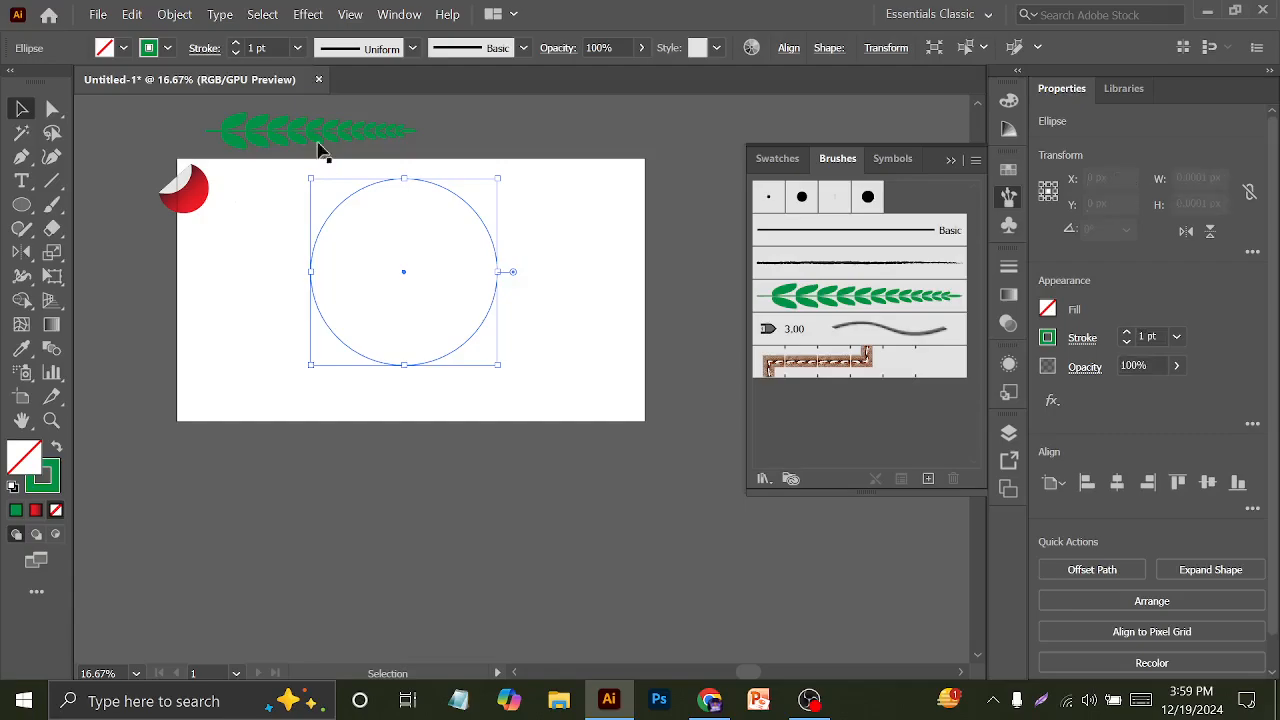
left_click(255, 45)
type("7")
key("Return")
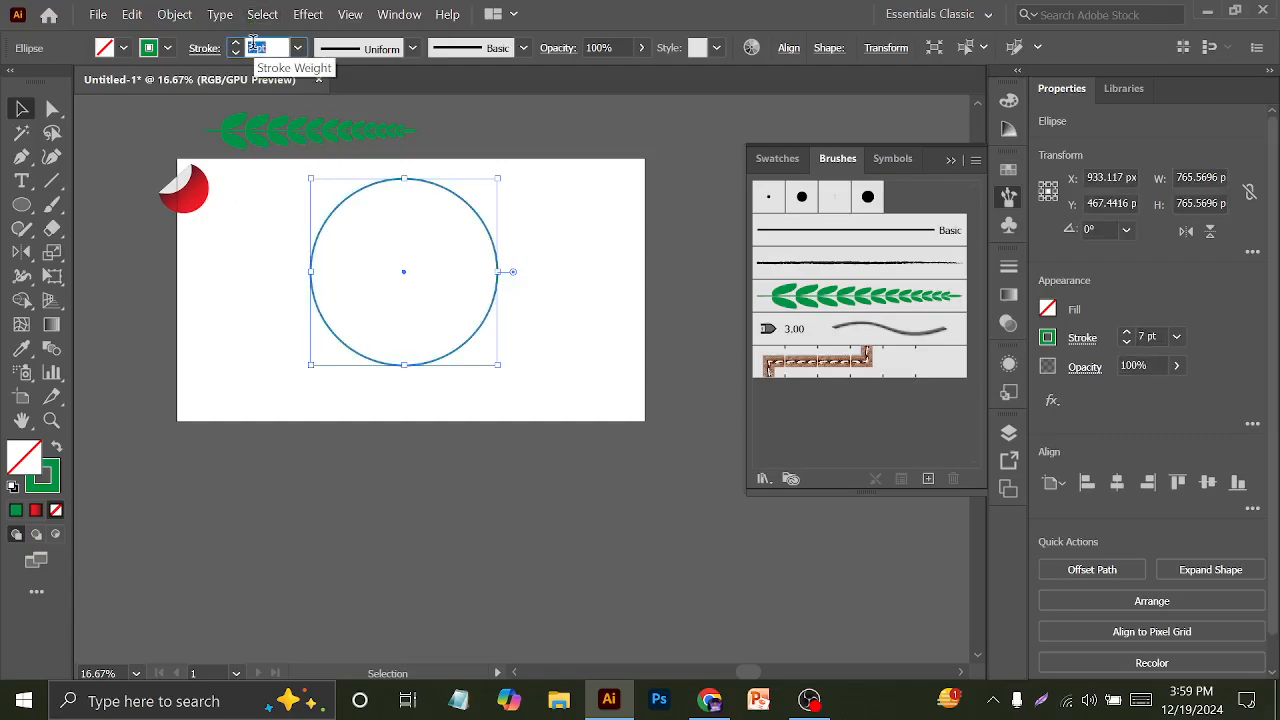
left_click(622, 234)
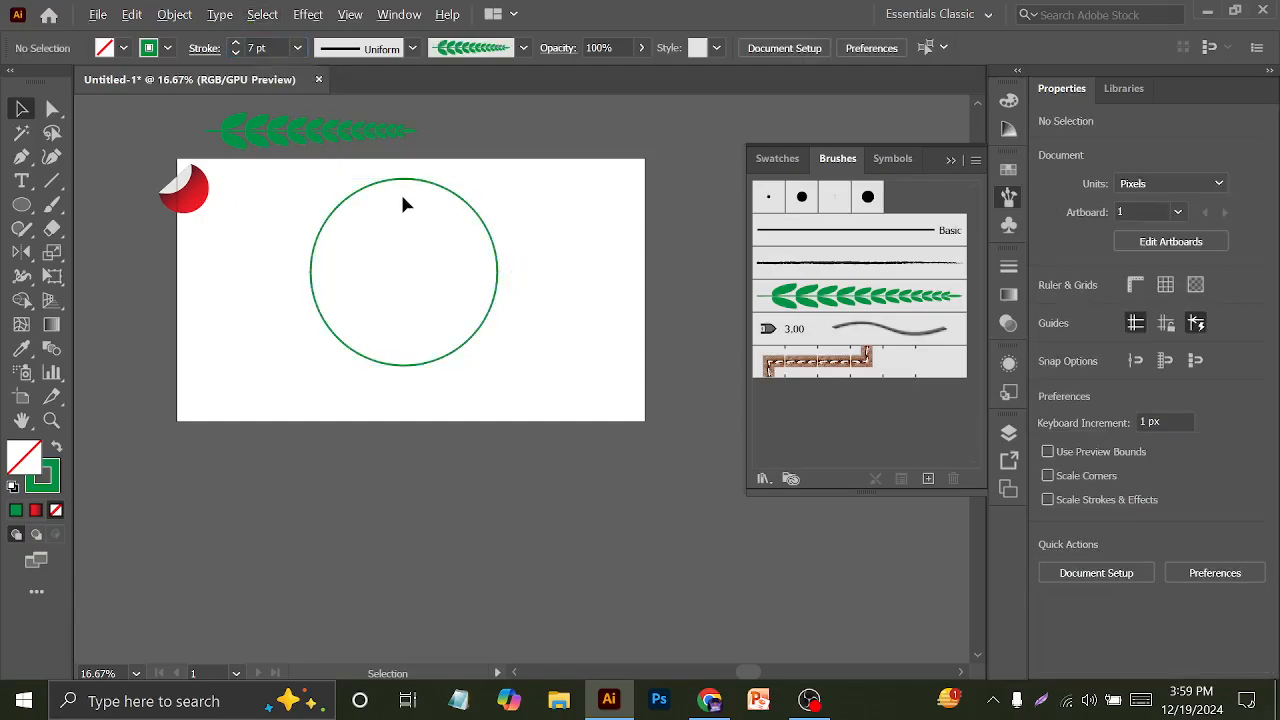
Cut the circle's outline with the Scissors tool just left of its top and bottom points
scroll(402, 198, "up", 1)
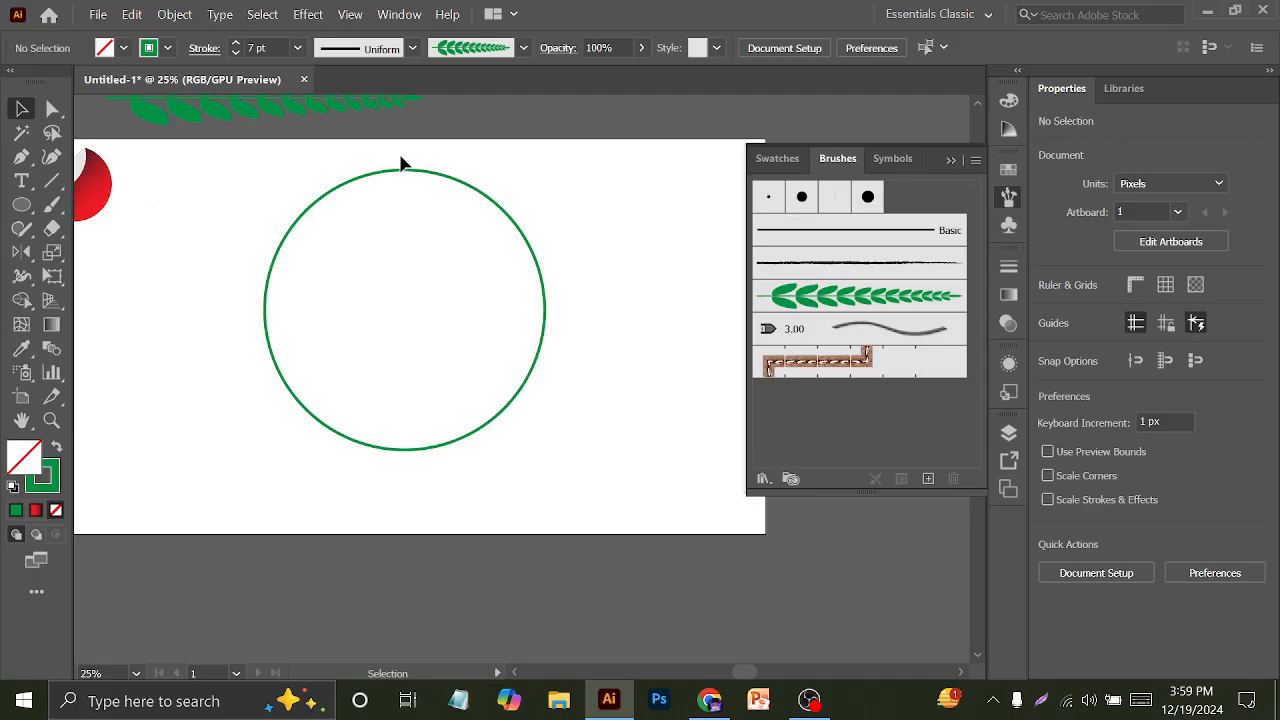
left_click(404, 169)
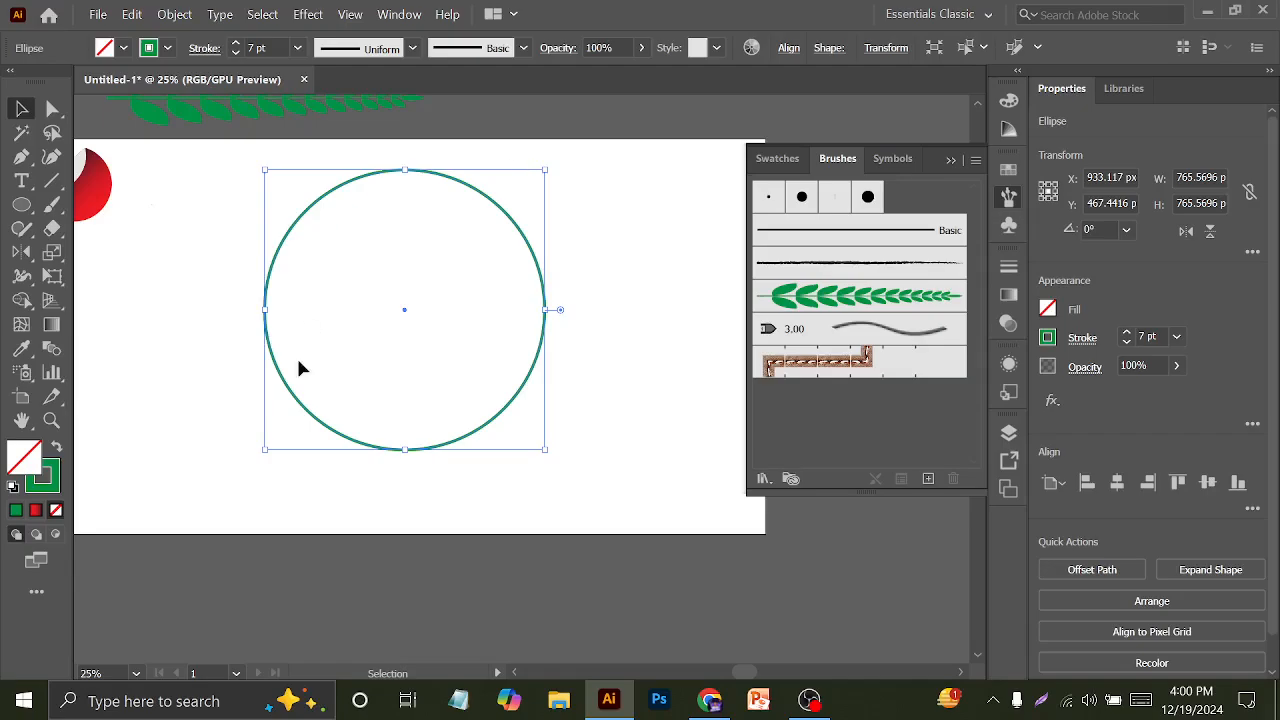
left_click(52, 228)
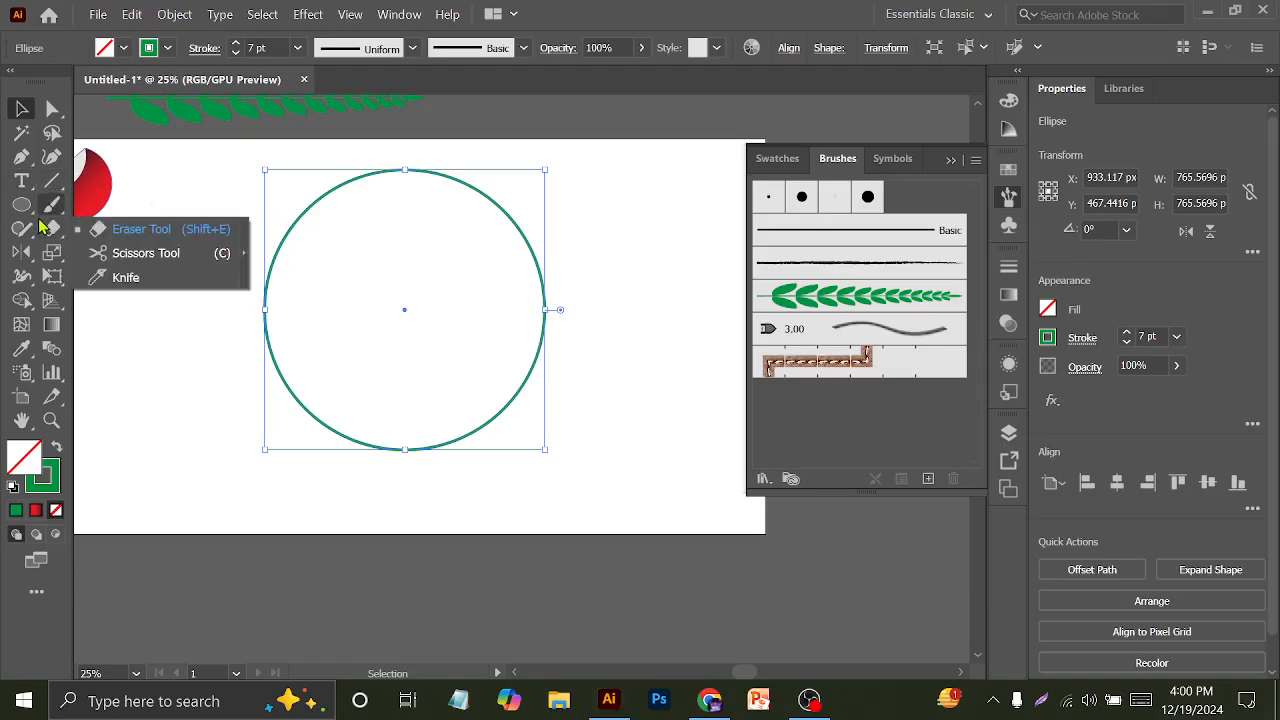
left_click(125, 253)
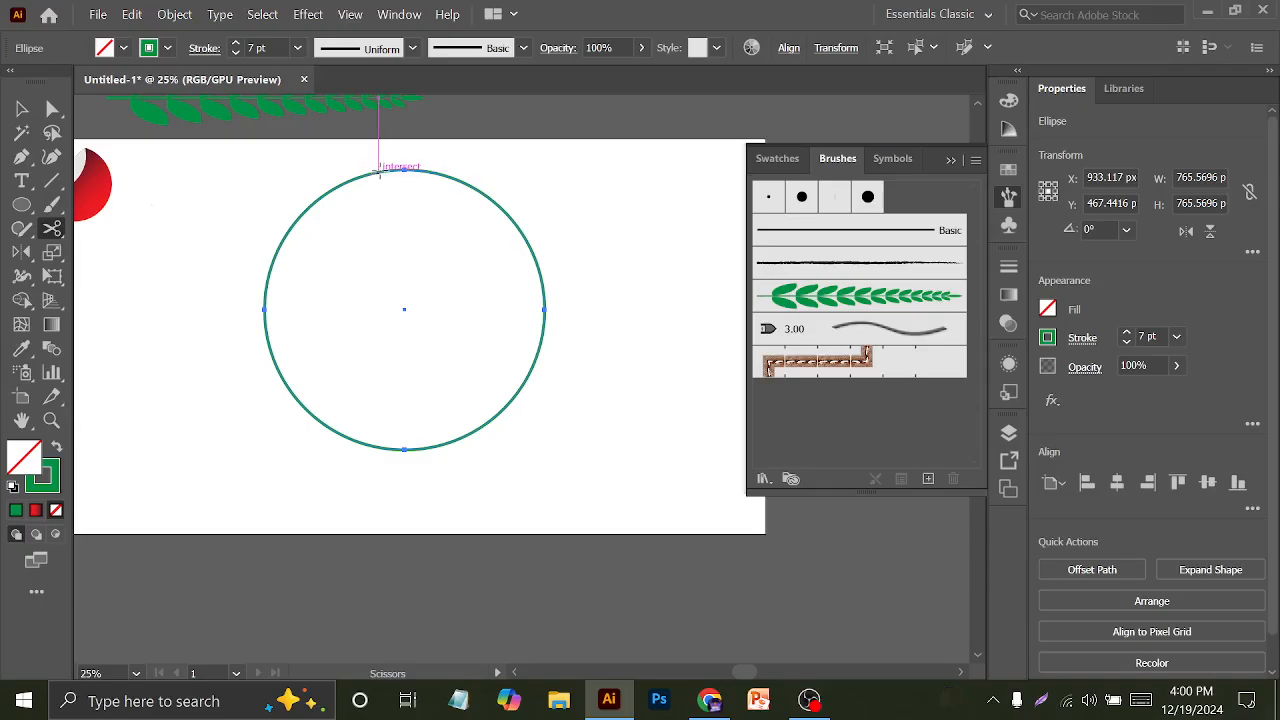
left_click(379, 173)
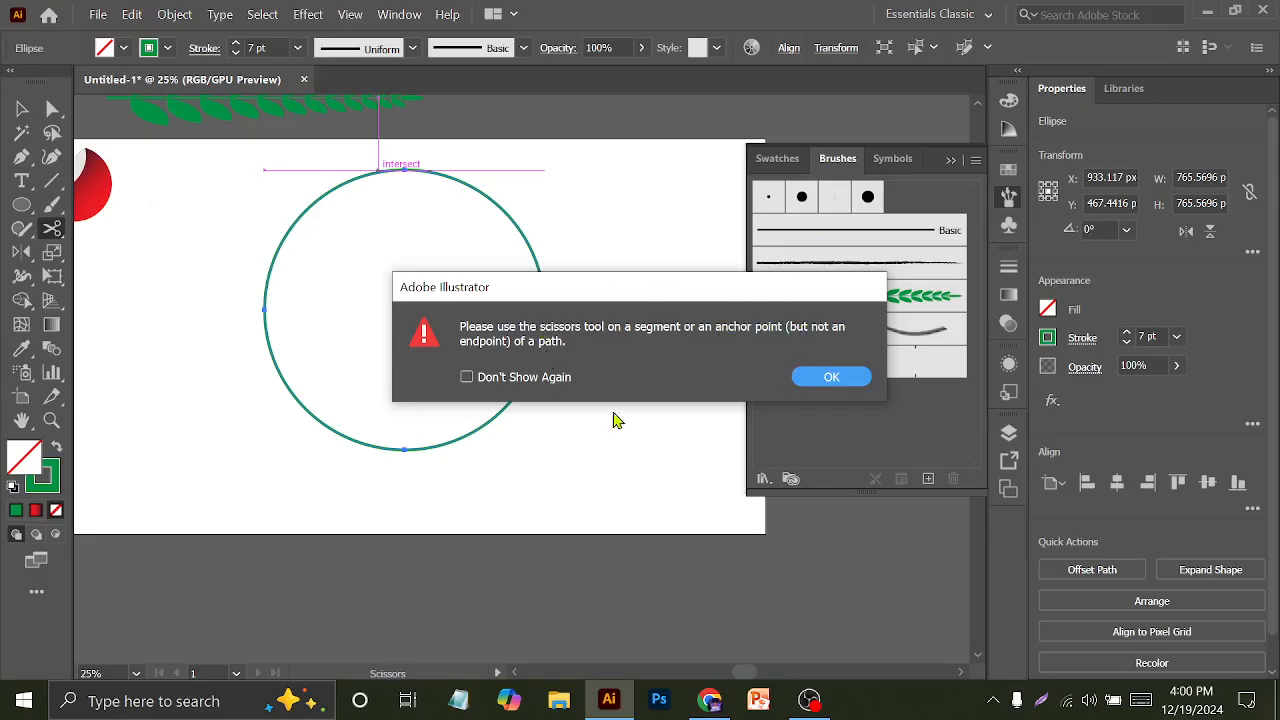
left_click(808, 374)
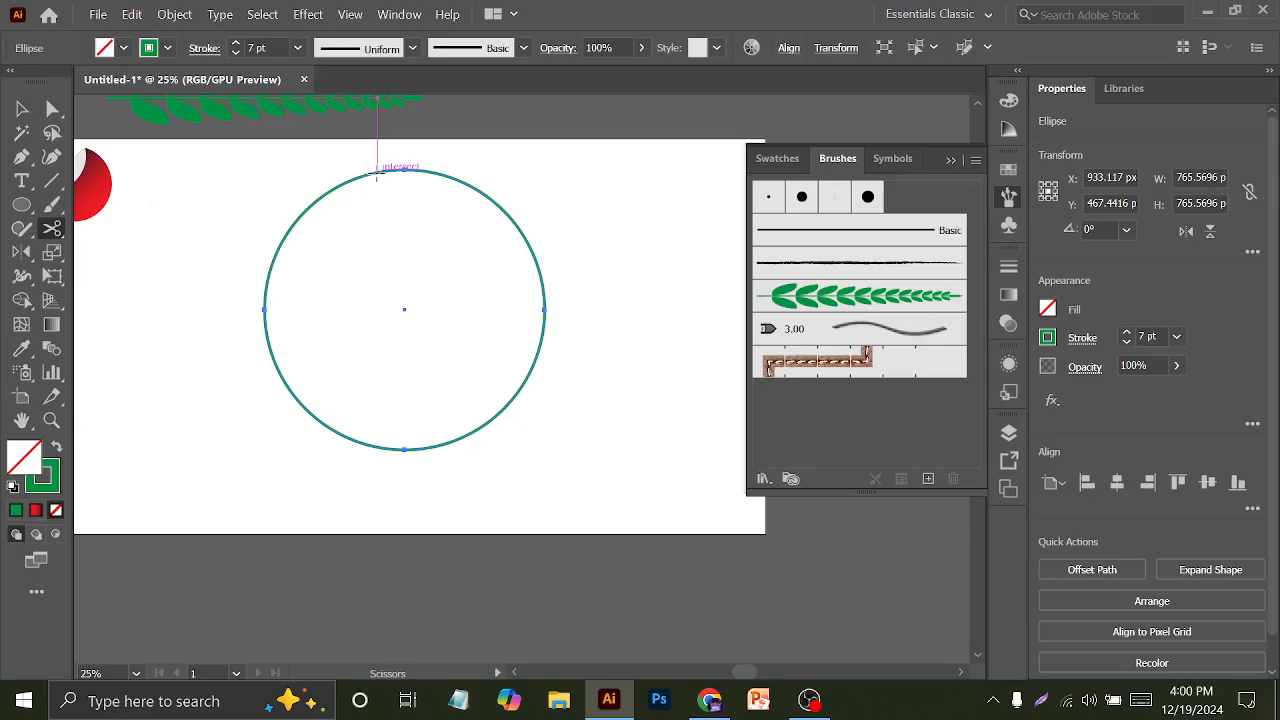
right_click(389, 175)
left_click(389, 174)
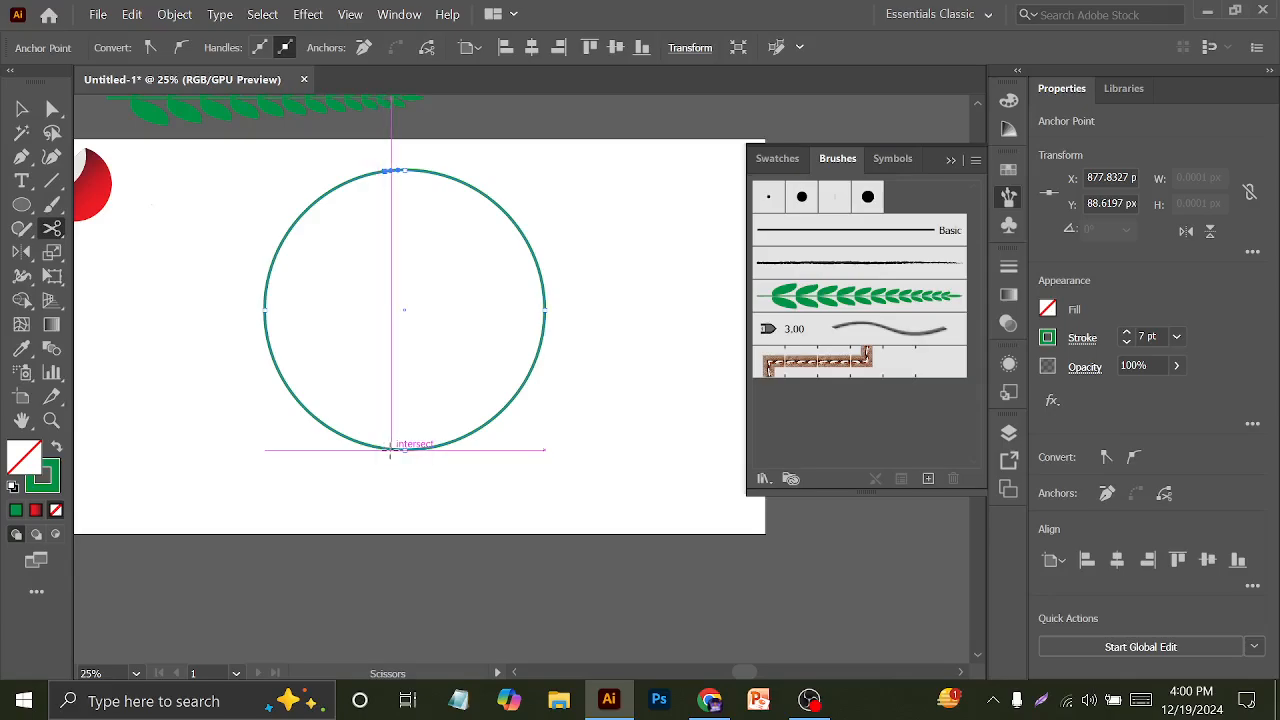
left_click(390, 448)
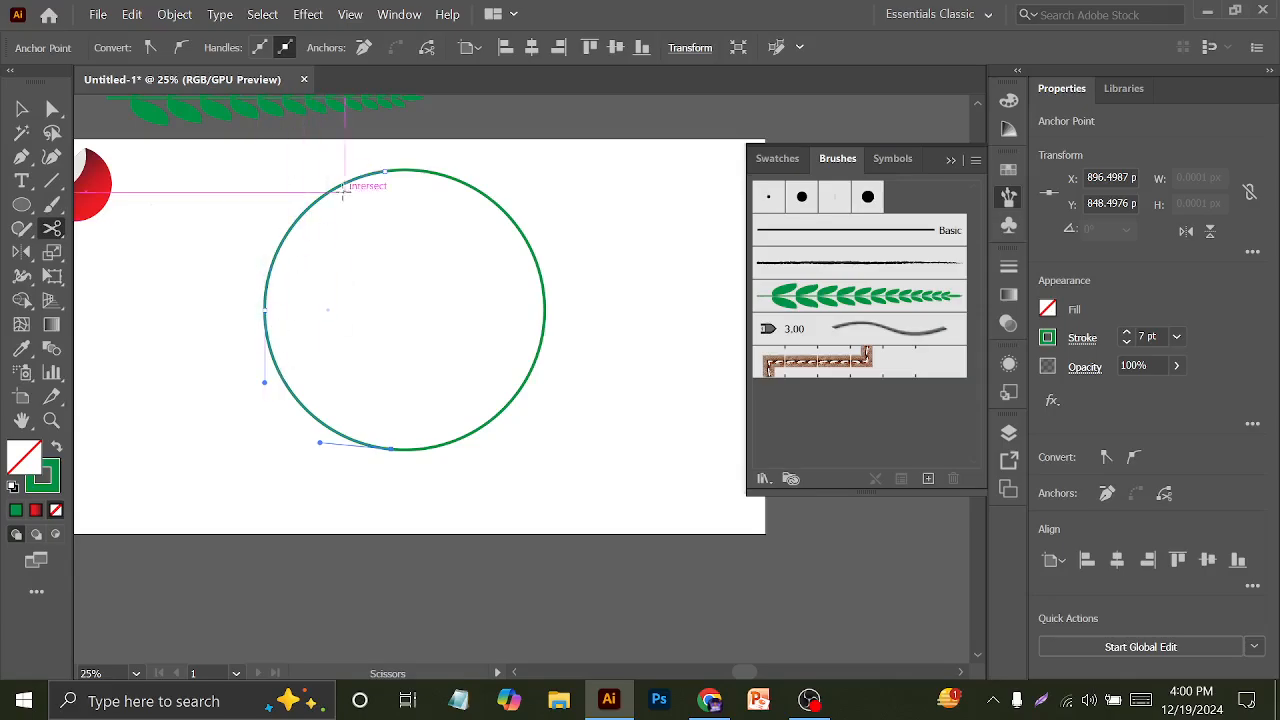
Delete the right-hand section of the cut circle, keeping only the left arc
left_click(22, 108)
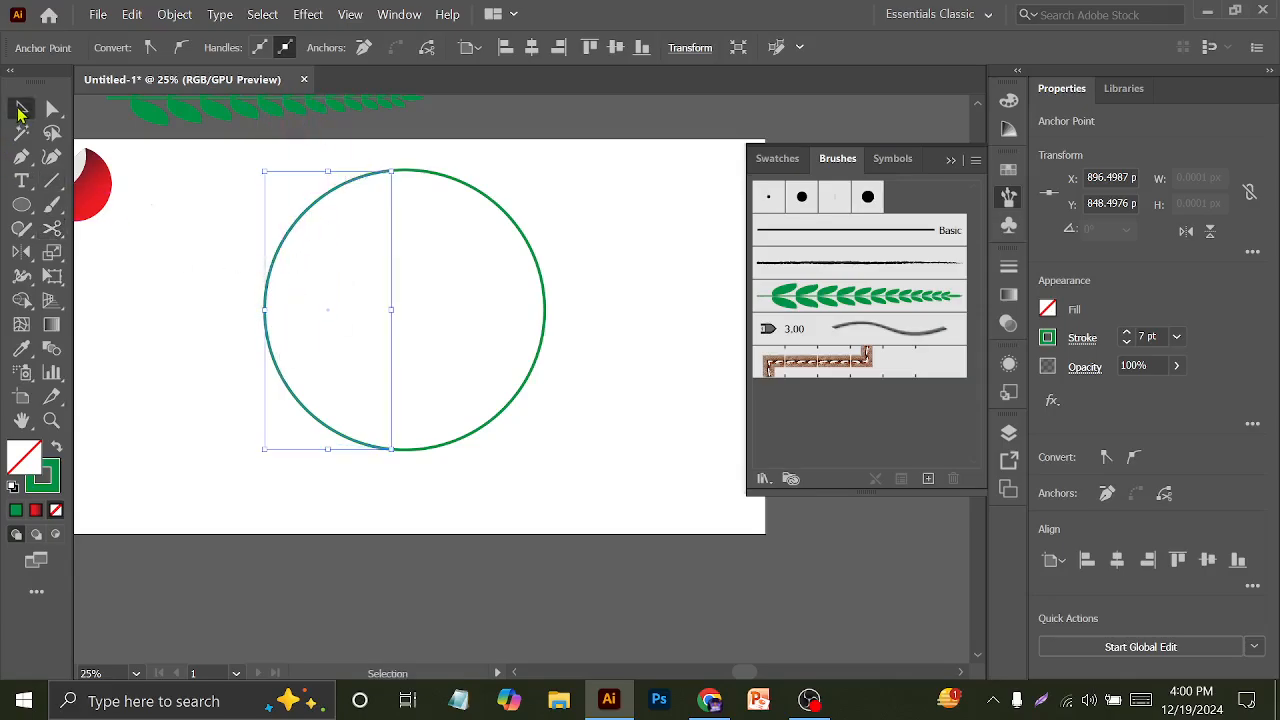
left_click(152, 197)
left_click(489, 262)
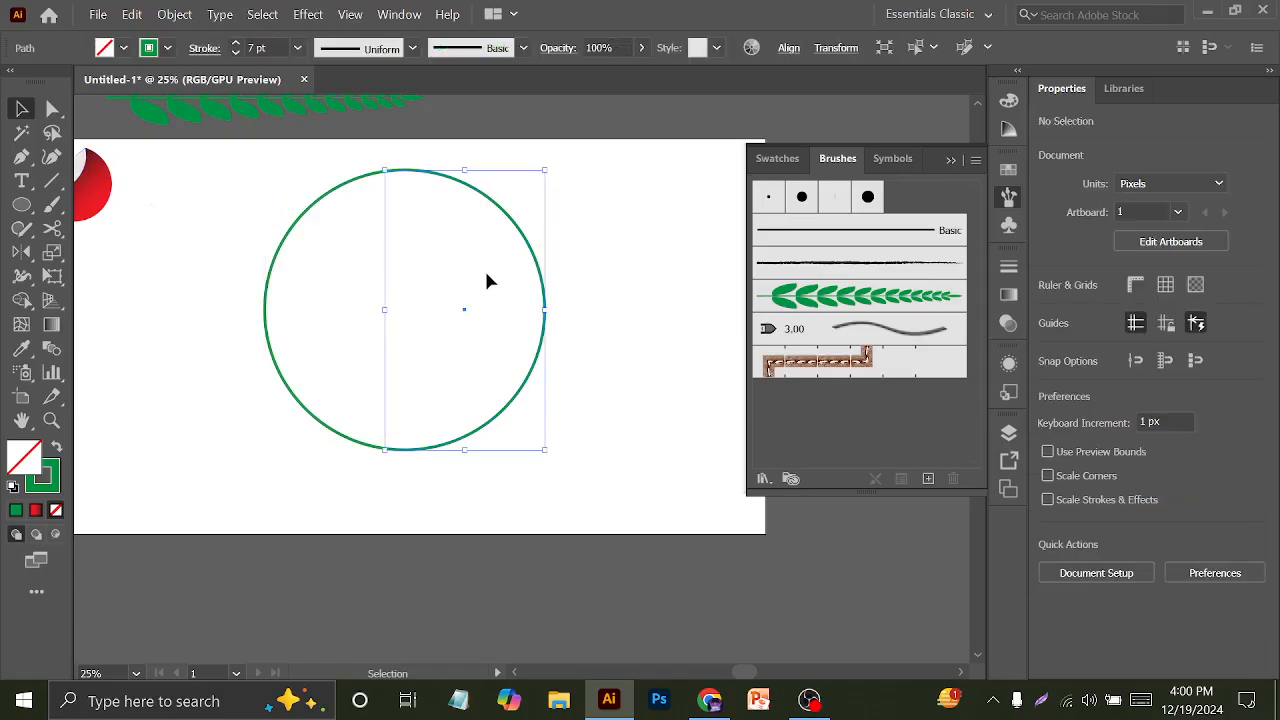
key("Delete")
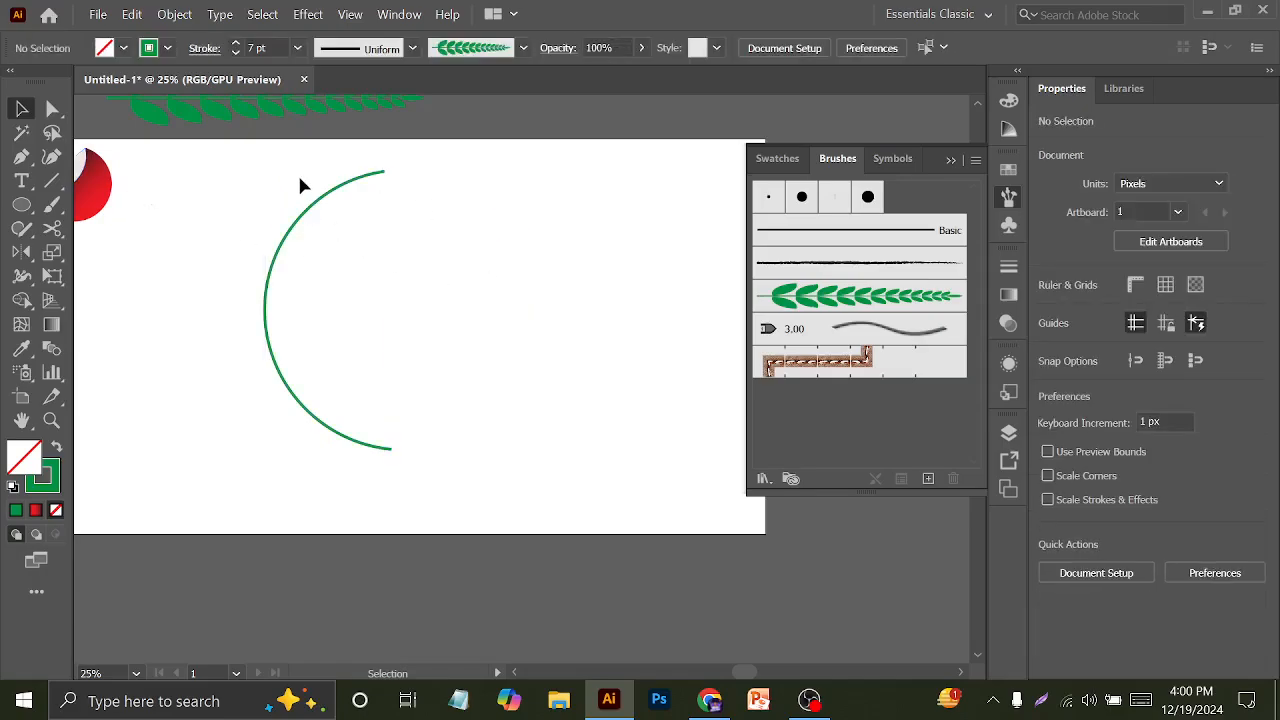
Apply the leafy stem art brush to the remaining left arc and deselect it
left_click_drag(300, 179, 342, 257)
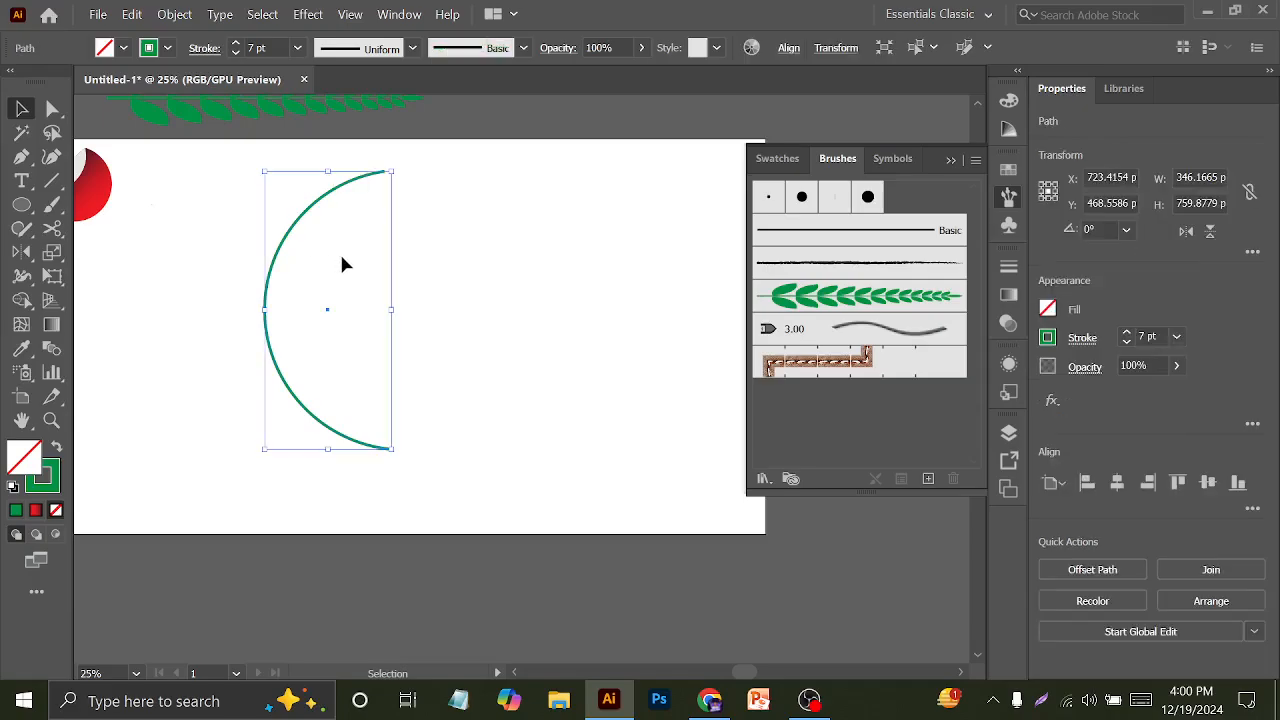
left_click(828, 296)
left_click(558, 262)
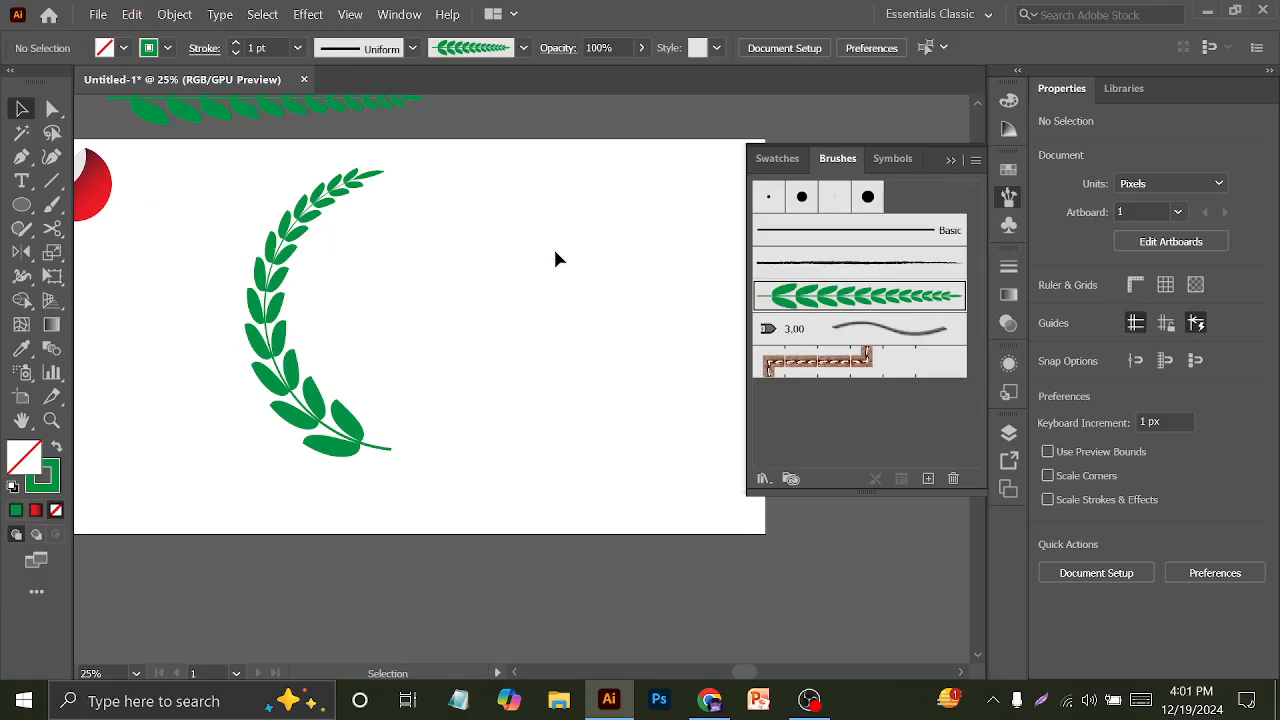
Create a vertically reflected copy of the leafy arc and move it right to form the opposite half of the wreath
left_click_drag(176, 244, 340, 360)
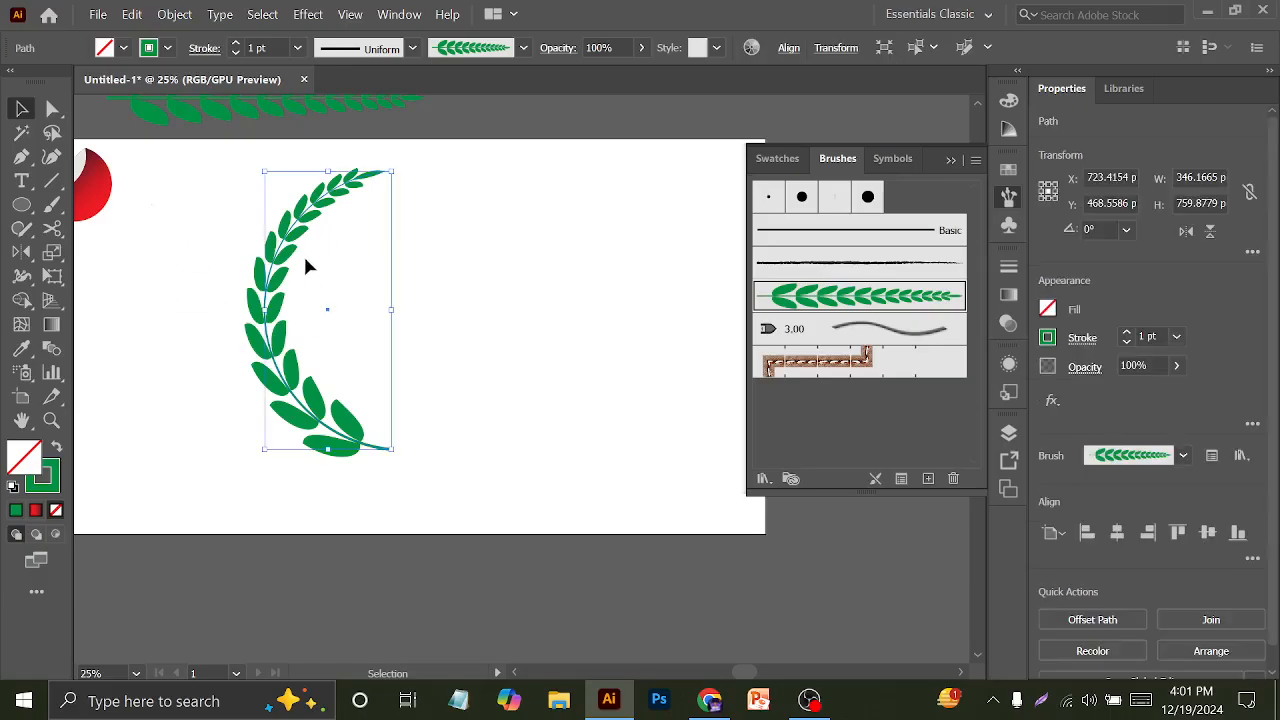
right_click(303, 253)
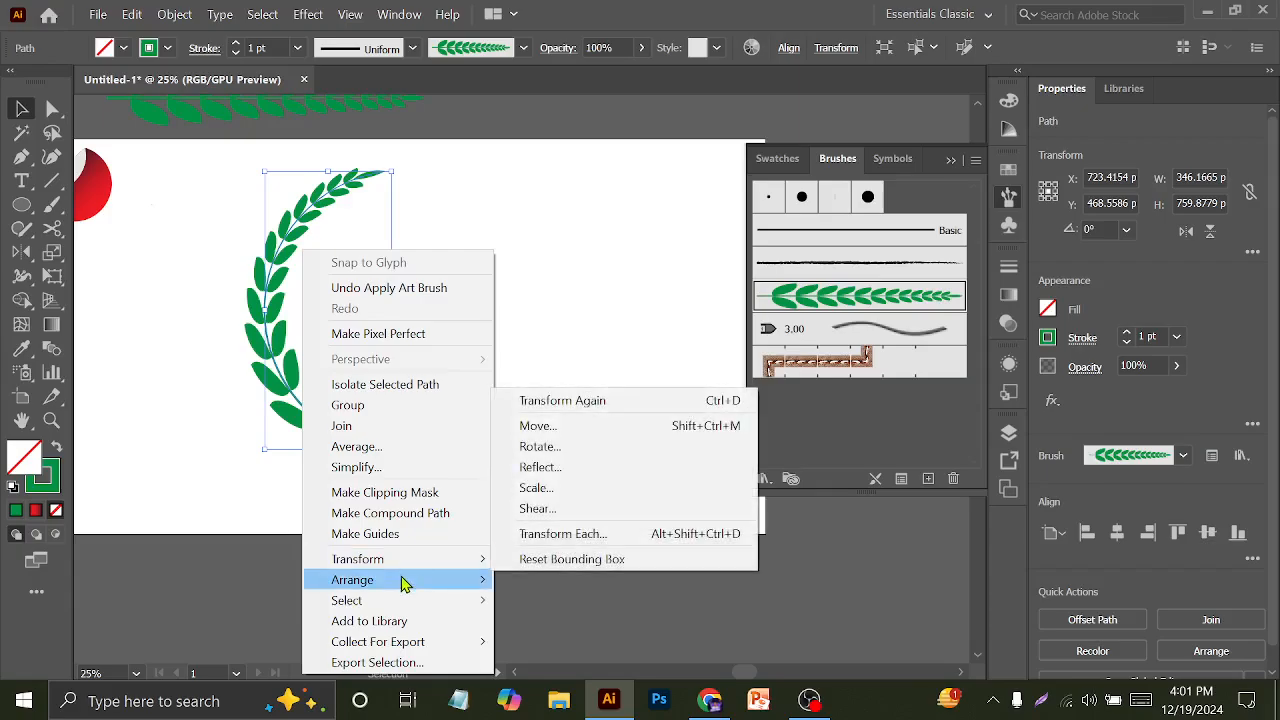
mouse_move(408, 572)
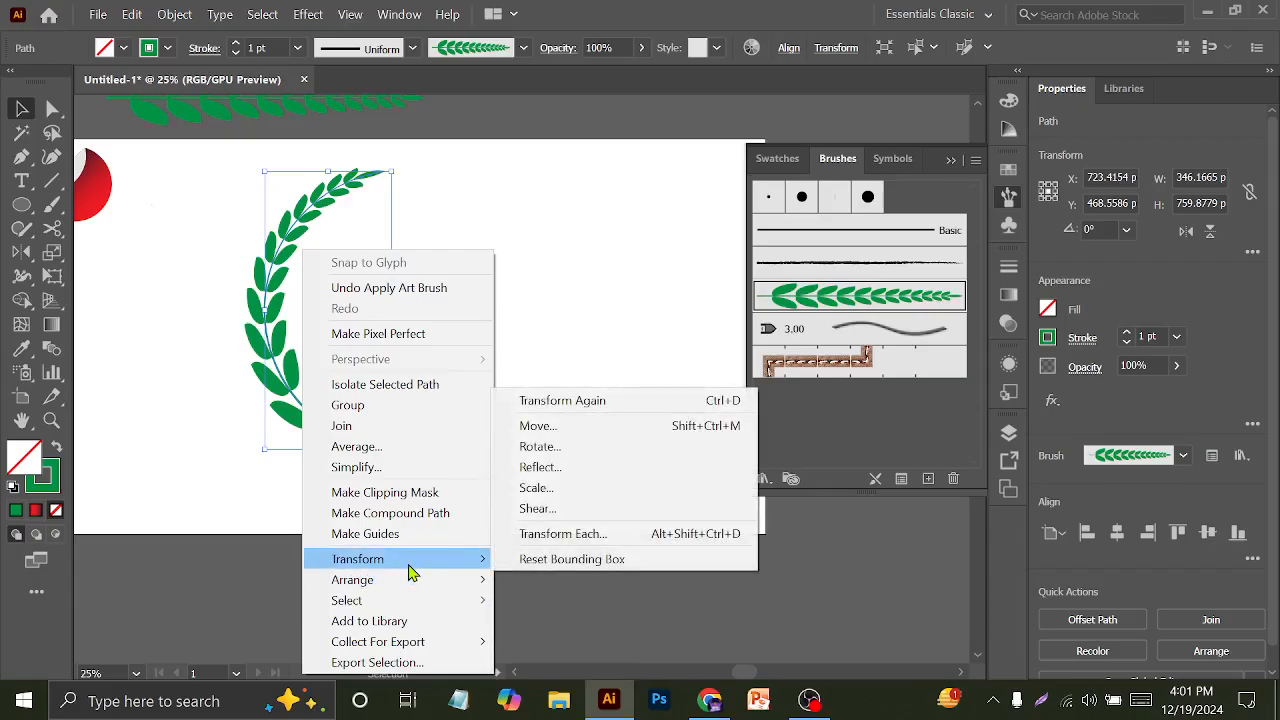
left_click(532, 467)
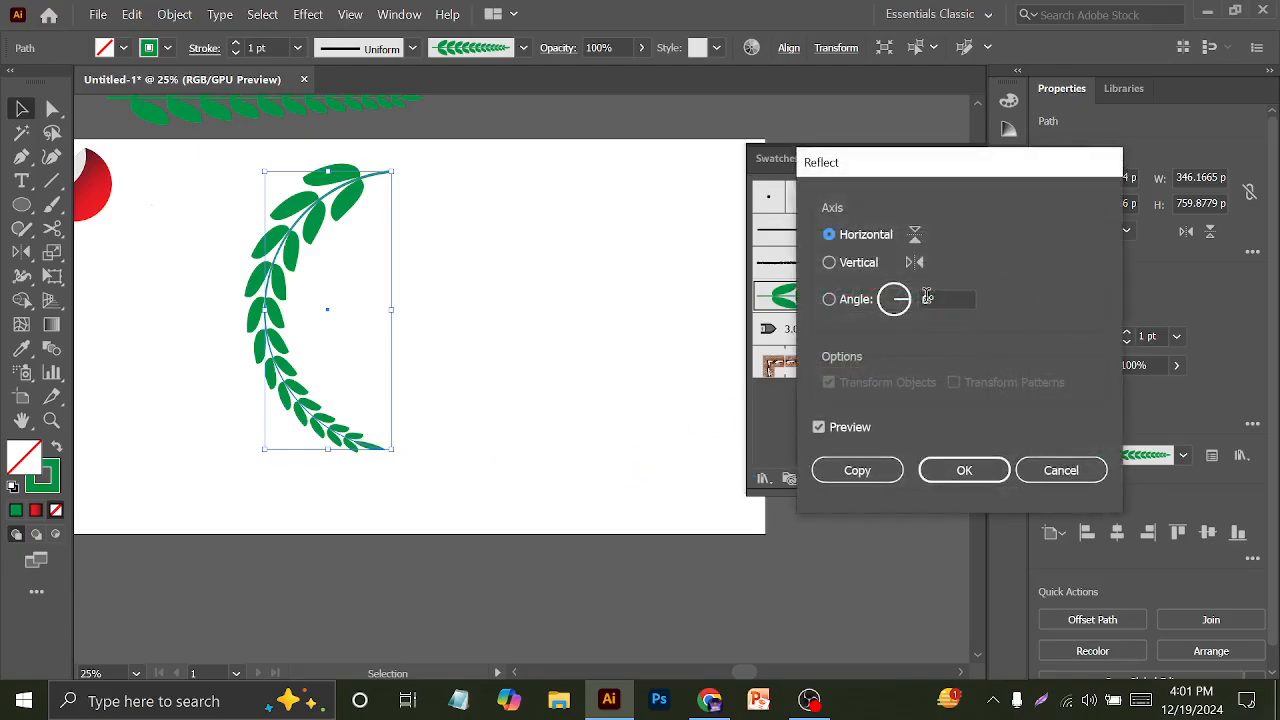
left_click(855, 265)
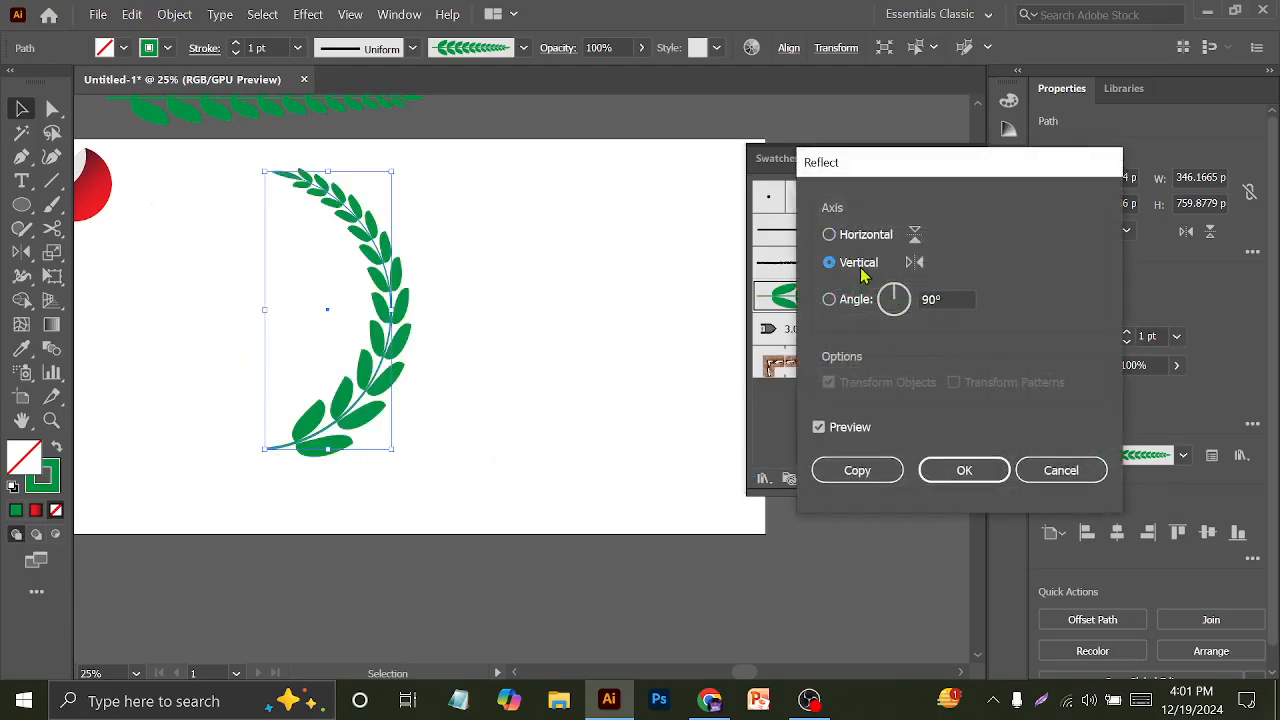
left_click(857, 469)
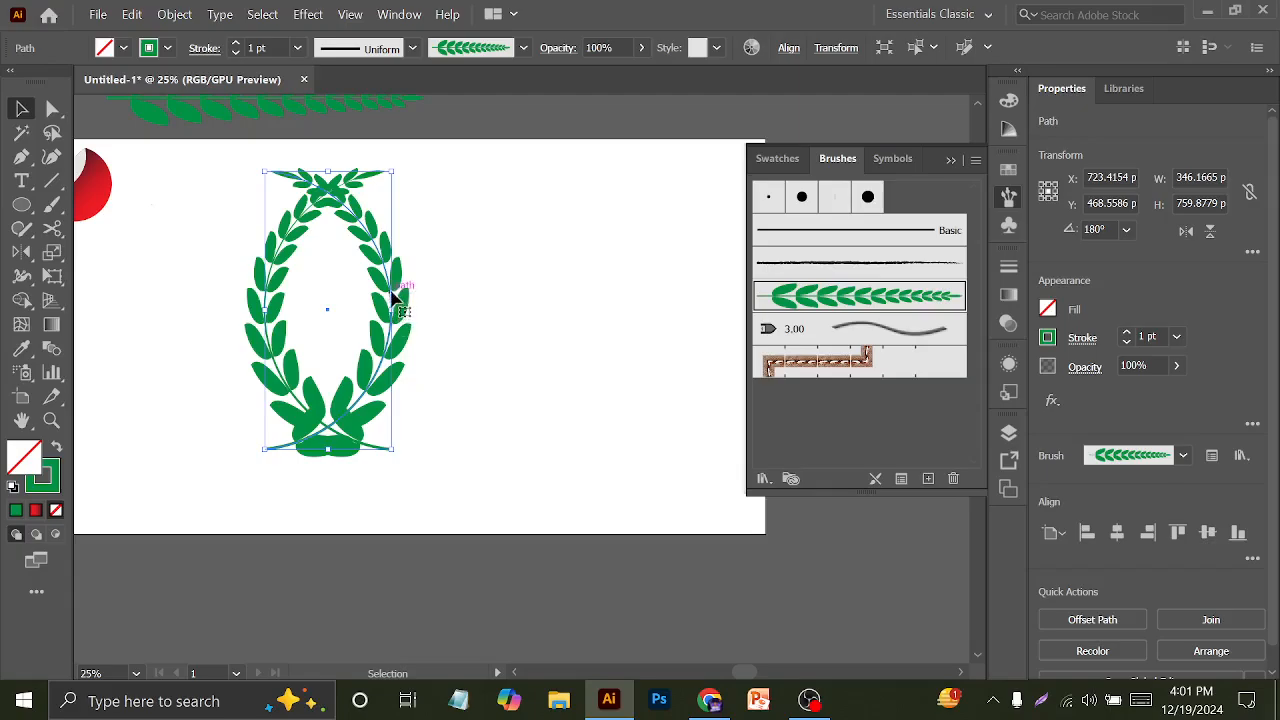
left_click_drag(392, 296, 547, 288)
left_click(590, 370)
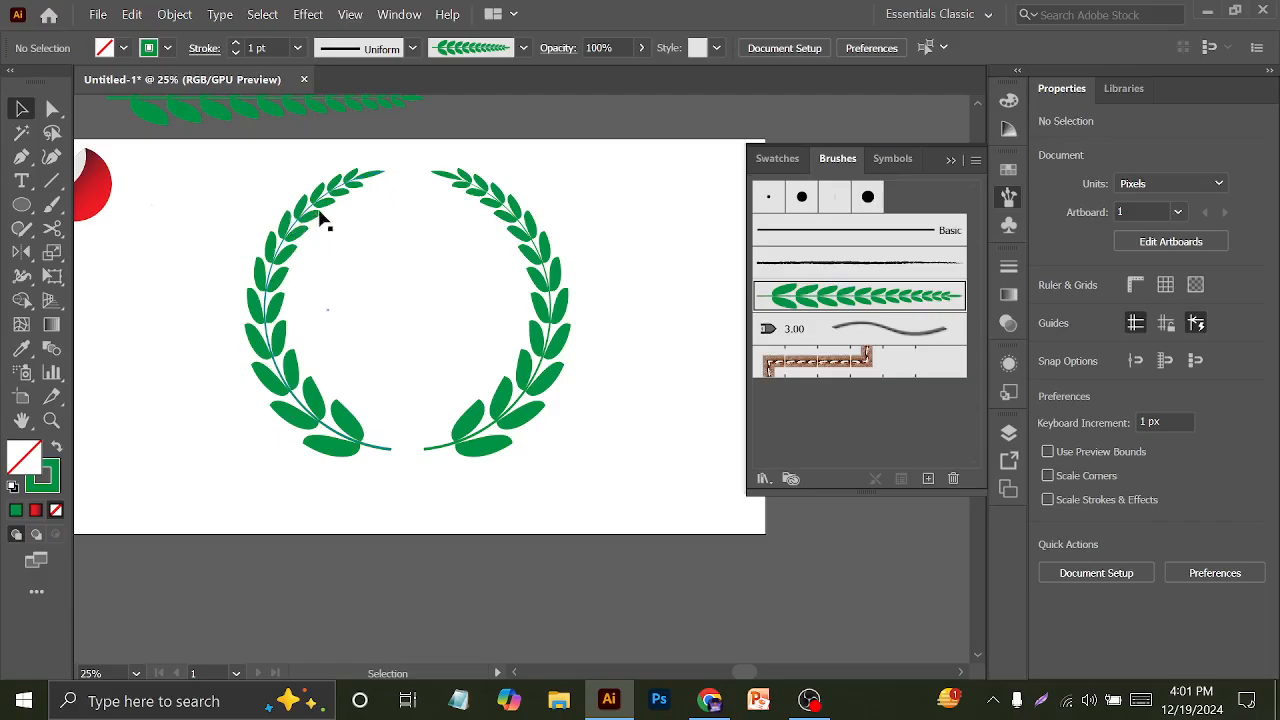
Delete both leafy wreath branches from the artboard
scroll(389, 265, "down", 1)
scroll(389, 265, "up", 1)
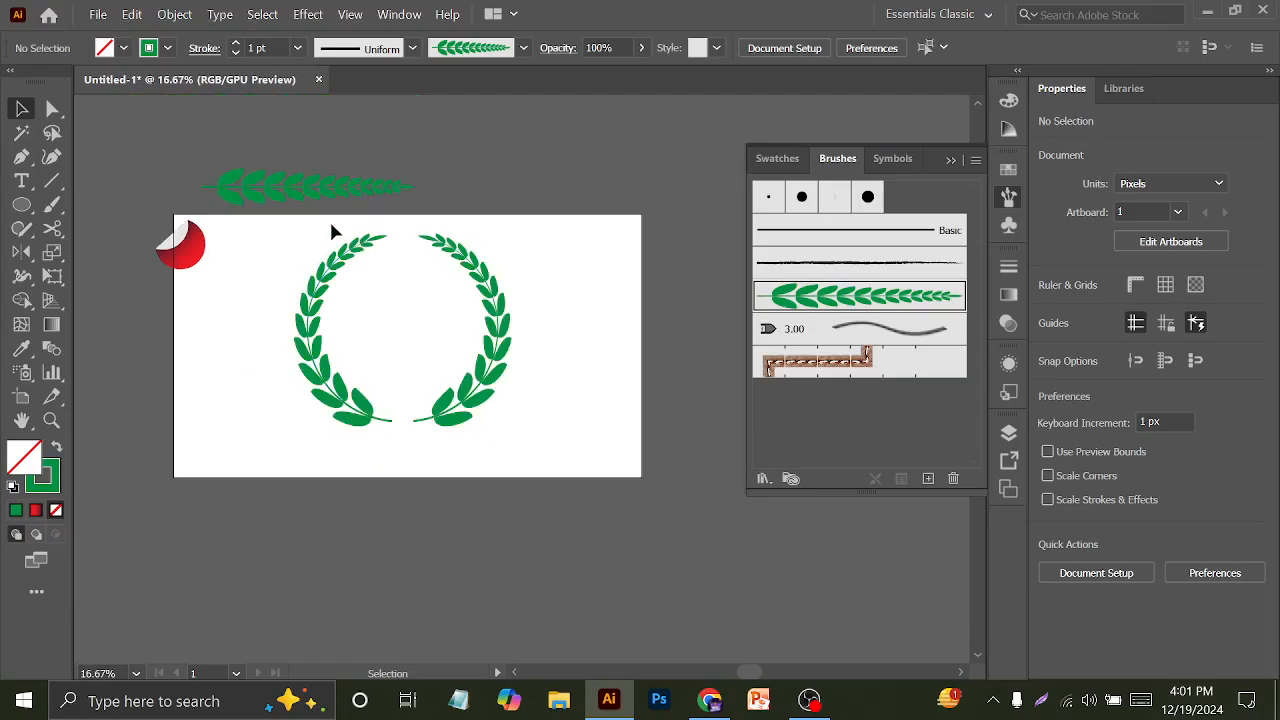
left_click(462, 430)
key("Delete")
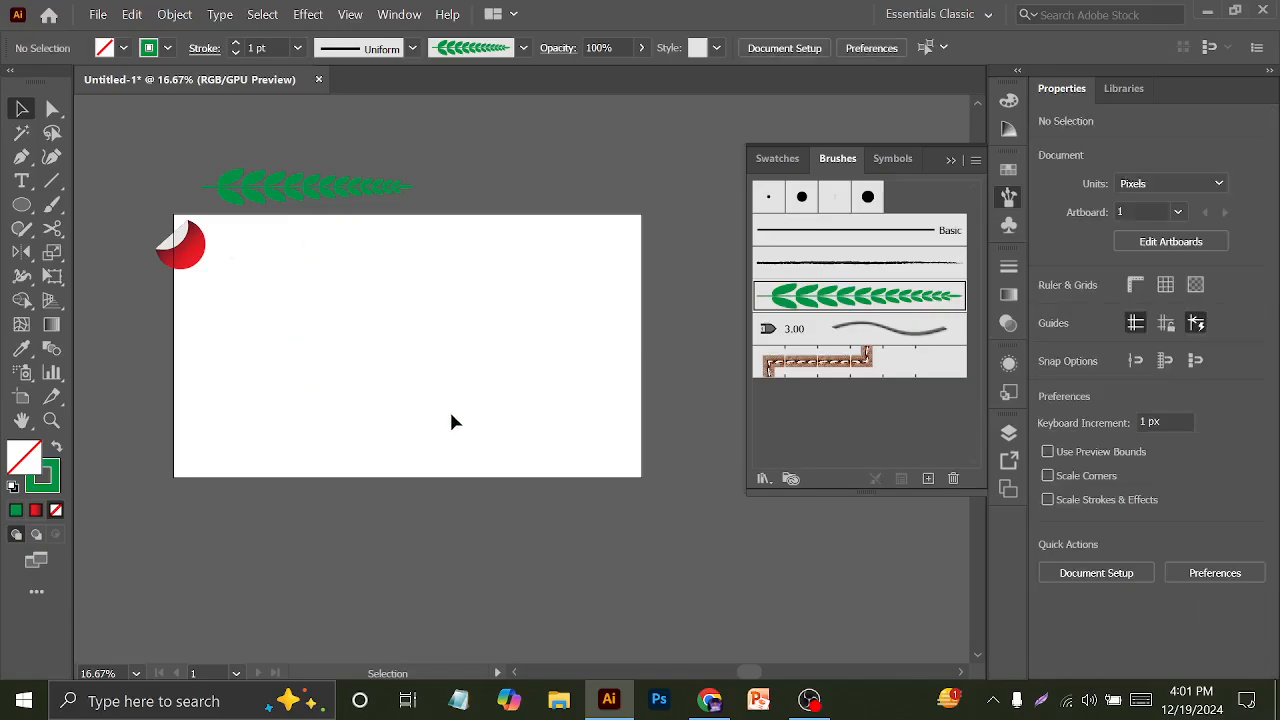
Draw a freehand wavy path about 1263 px wide and 544 px high across the artboard with the Pencil tool
left_click(31, 241)
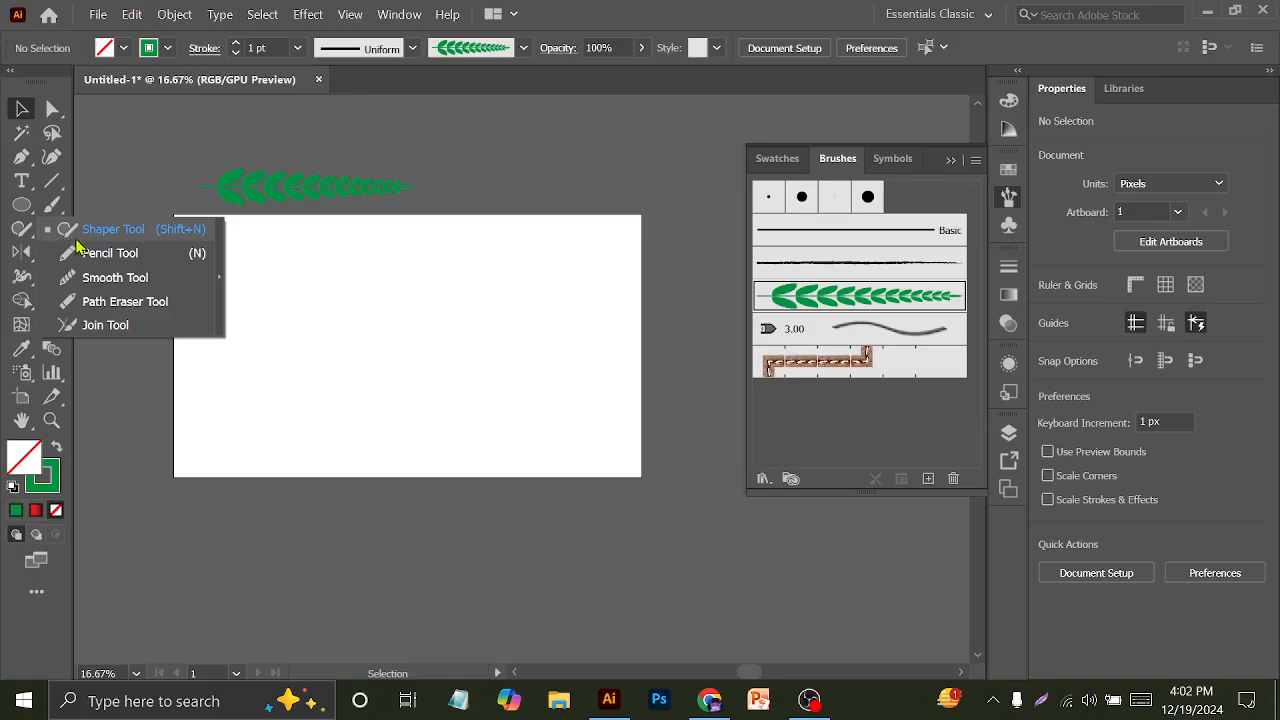
left_click(105, 253)
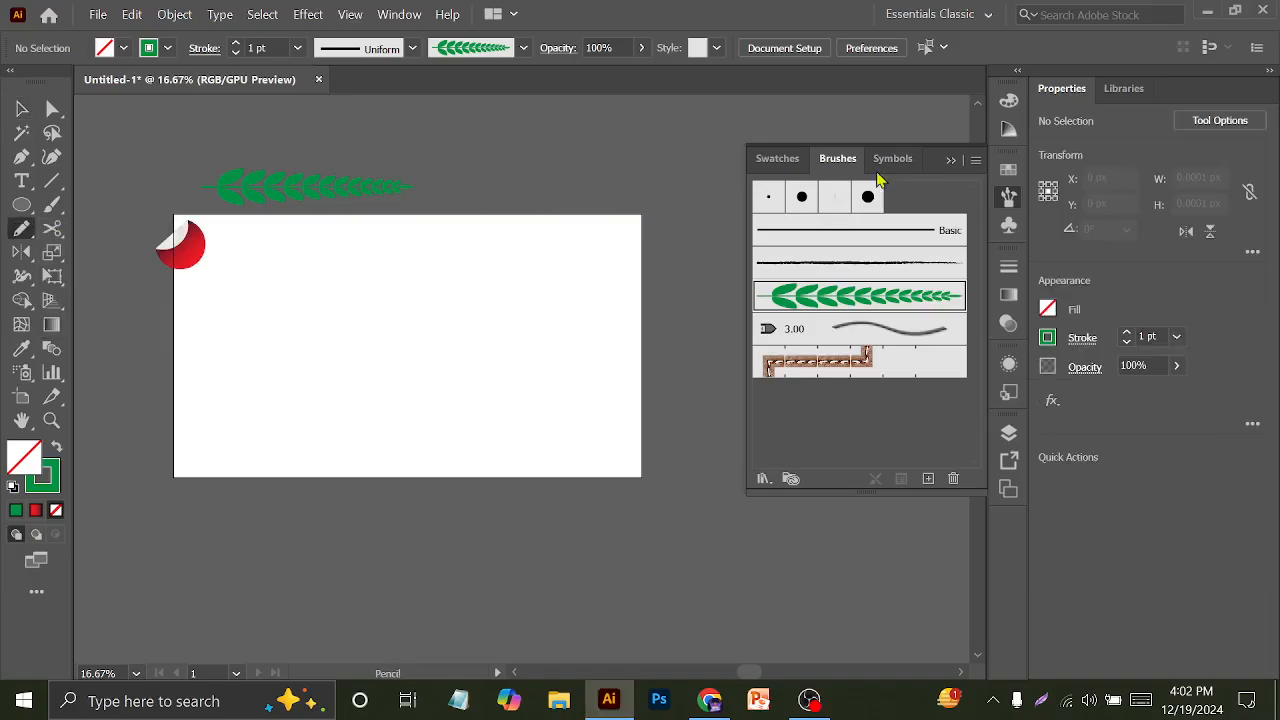
left_click(948, 154)
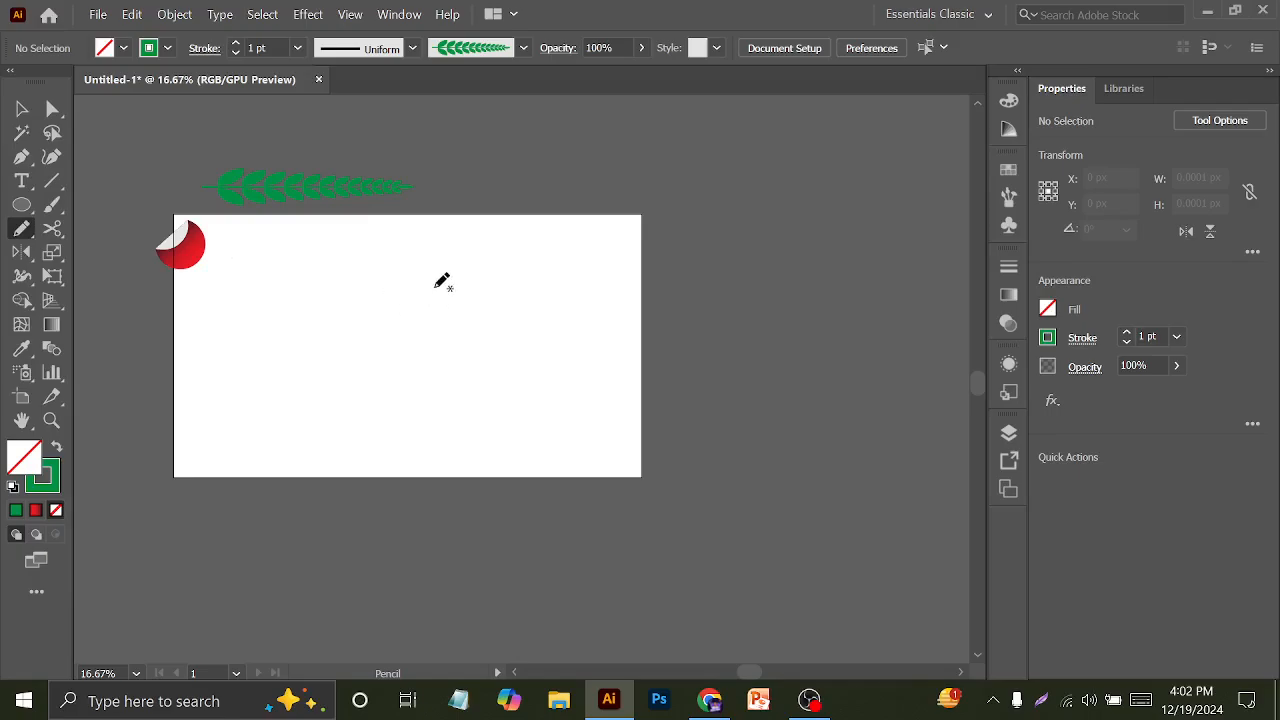
scroll(445, 265, "down", 1)
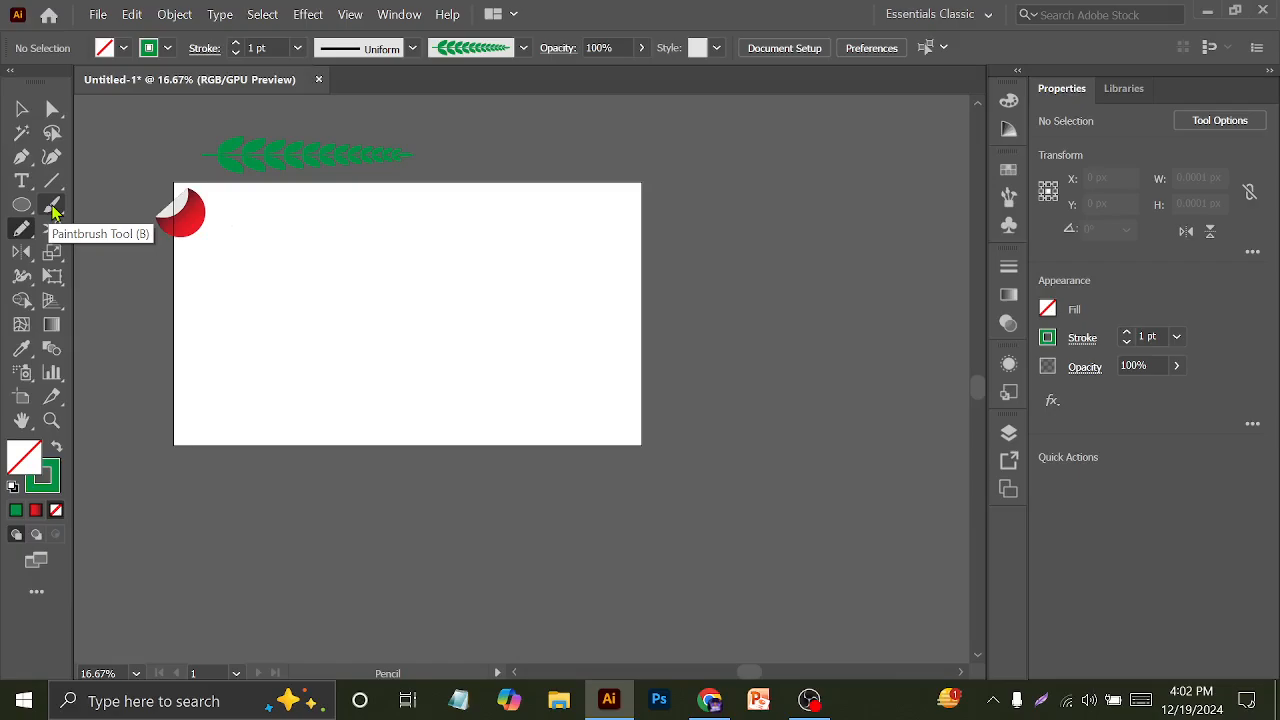
mouse_move(232, 366)
left_mouse_down()
mouse_move(235, 318)
mouse_move(272, 292)
mouse_move(359, 287)
mouse_move(441, 249)
mouse_move(538, 253)
left_mouse_up()
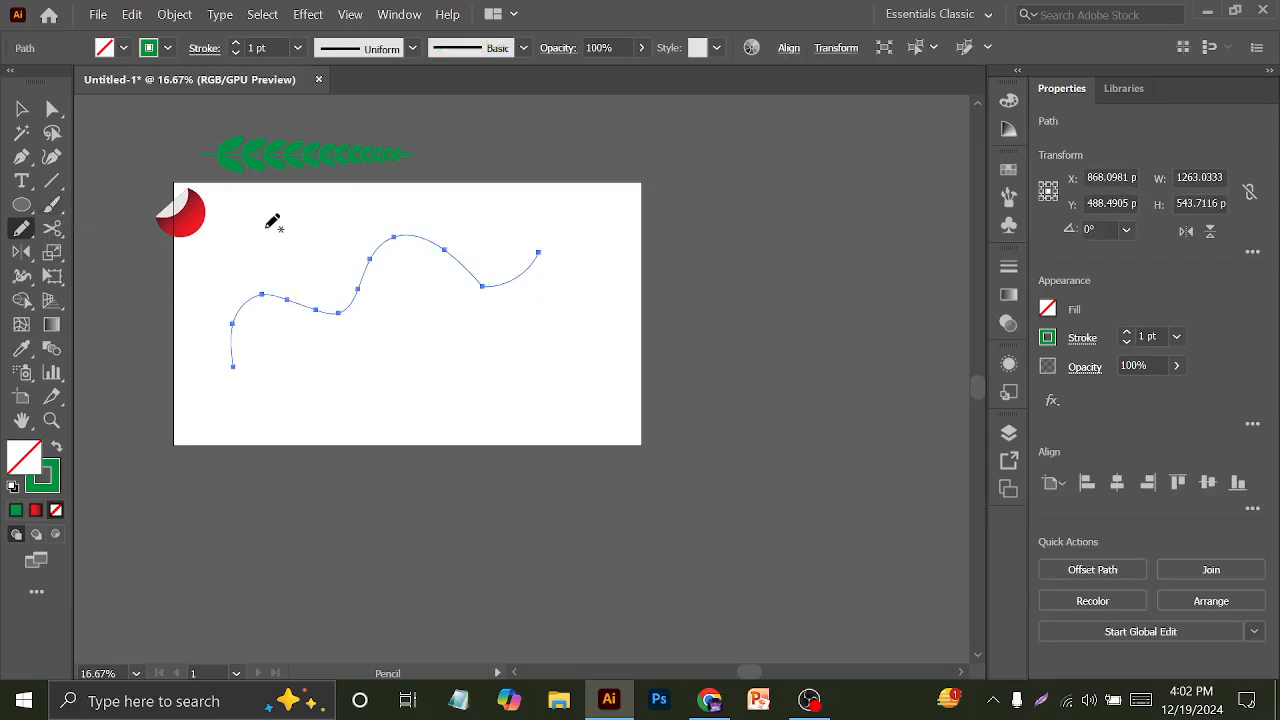
left_click(20, 110)
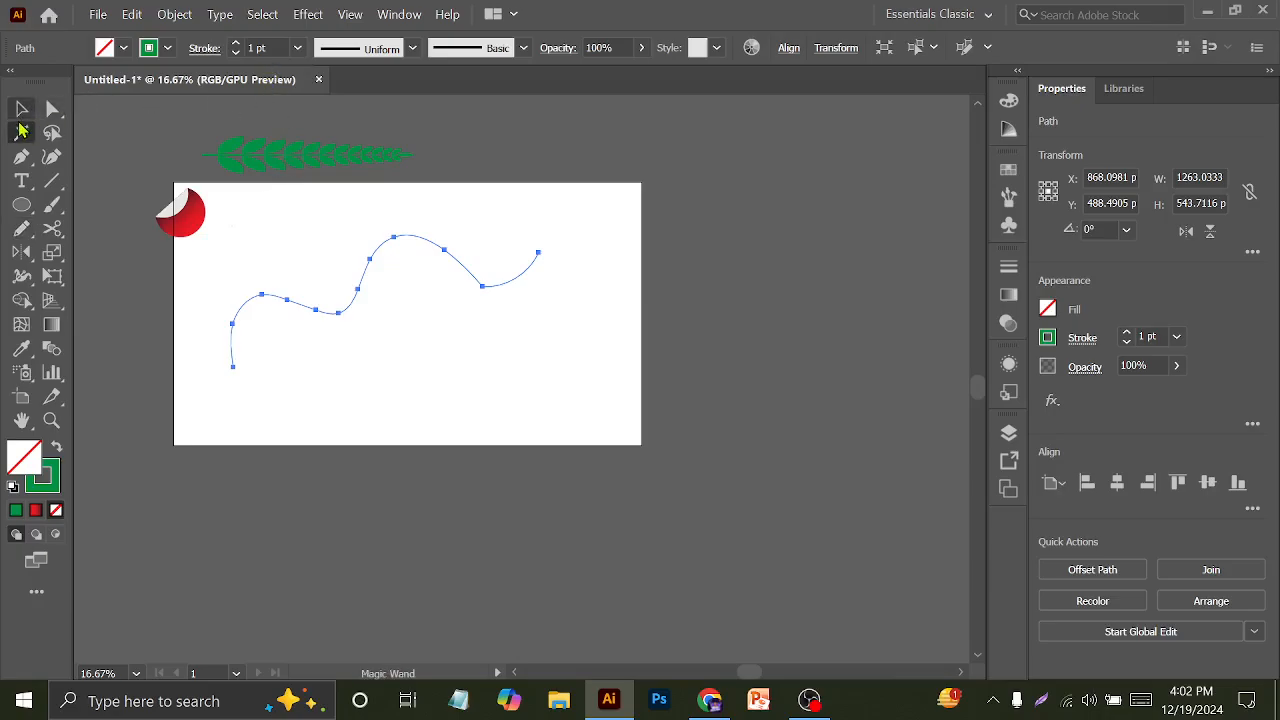
Set the stroke weight of the freehand wavy path to 8 pt and deselect it
left_click(262, 160)
left_click(457, 214)
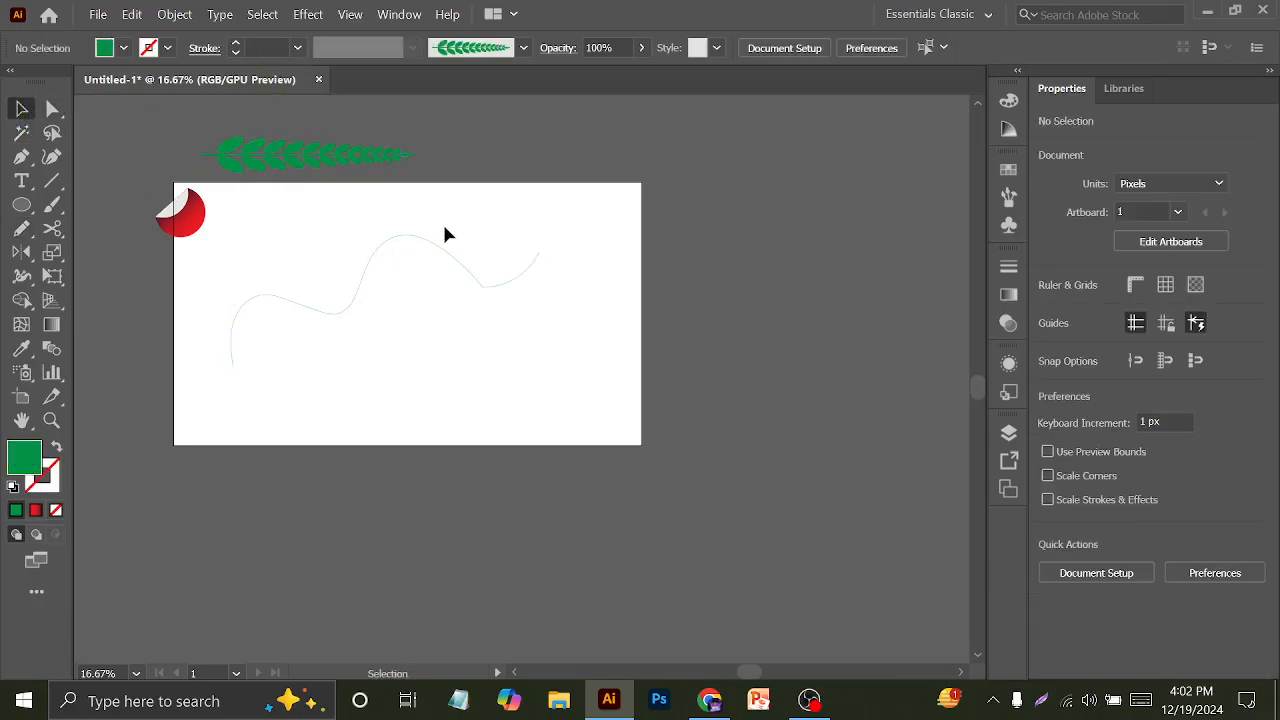
left_click_drag(346, 226, 395, 303)
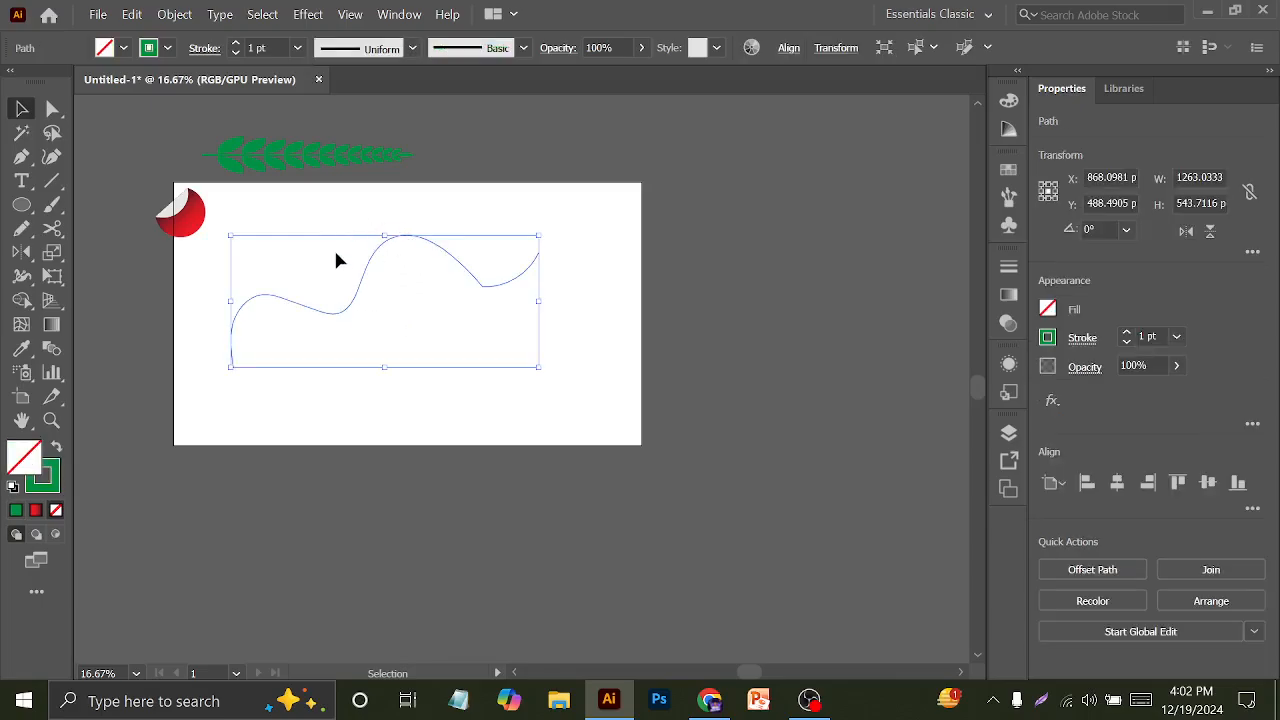
left_click(262, 48)
type("3")
key("Return")
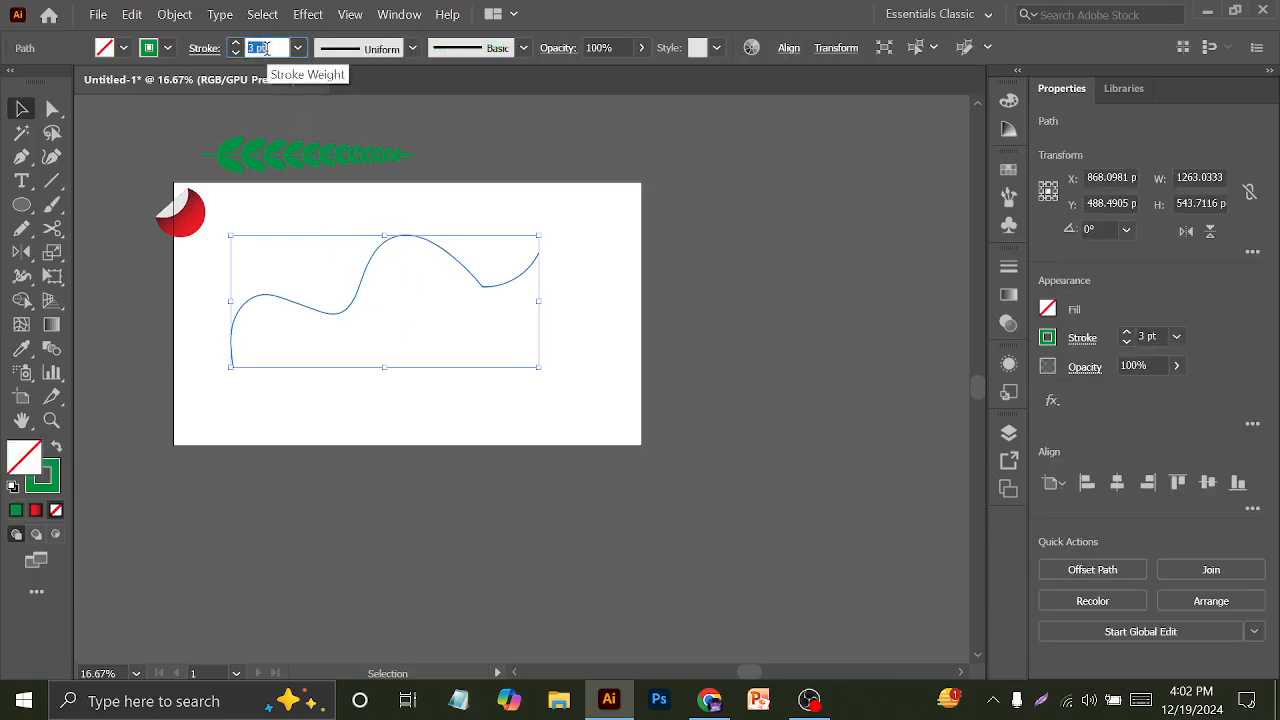
type("8")
key("Return")
left_click(458, 180)
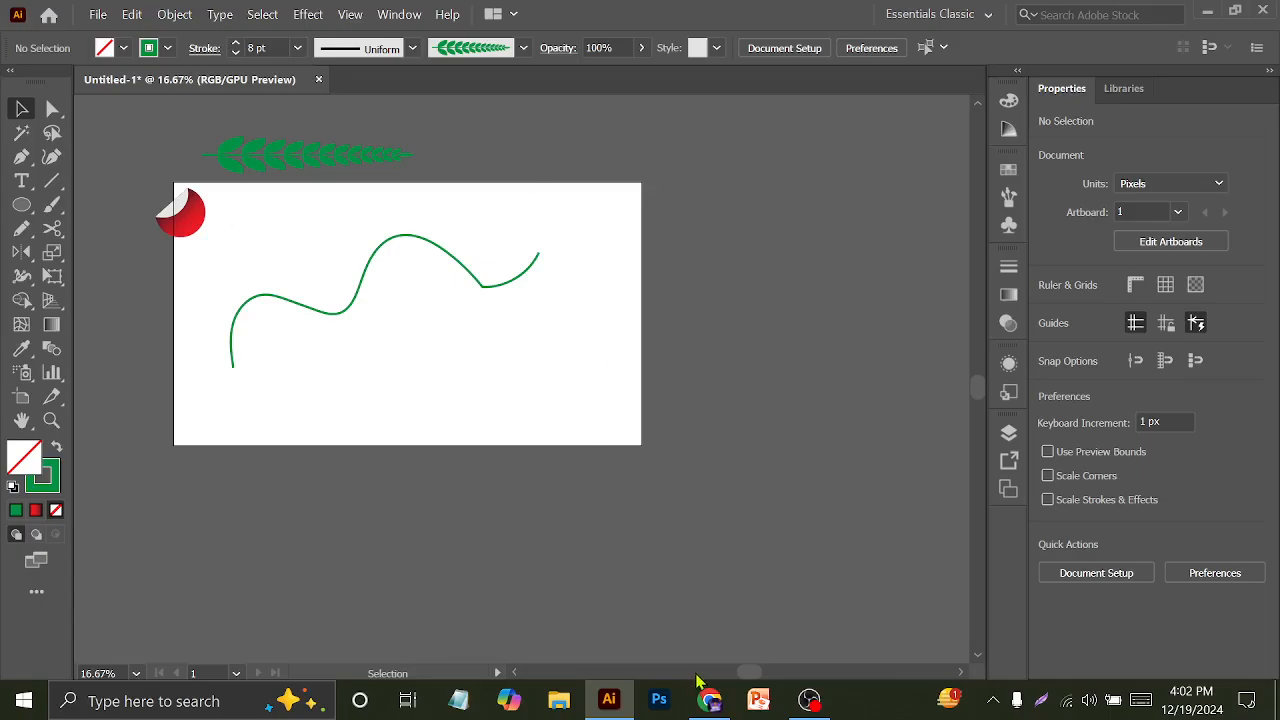
Switch to Chrome and run an image search for "vector portrait" in a new tab
left_click(708, 702)
key("ctrl+t")
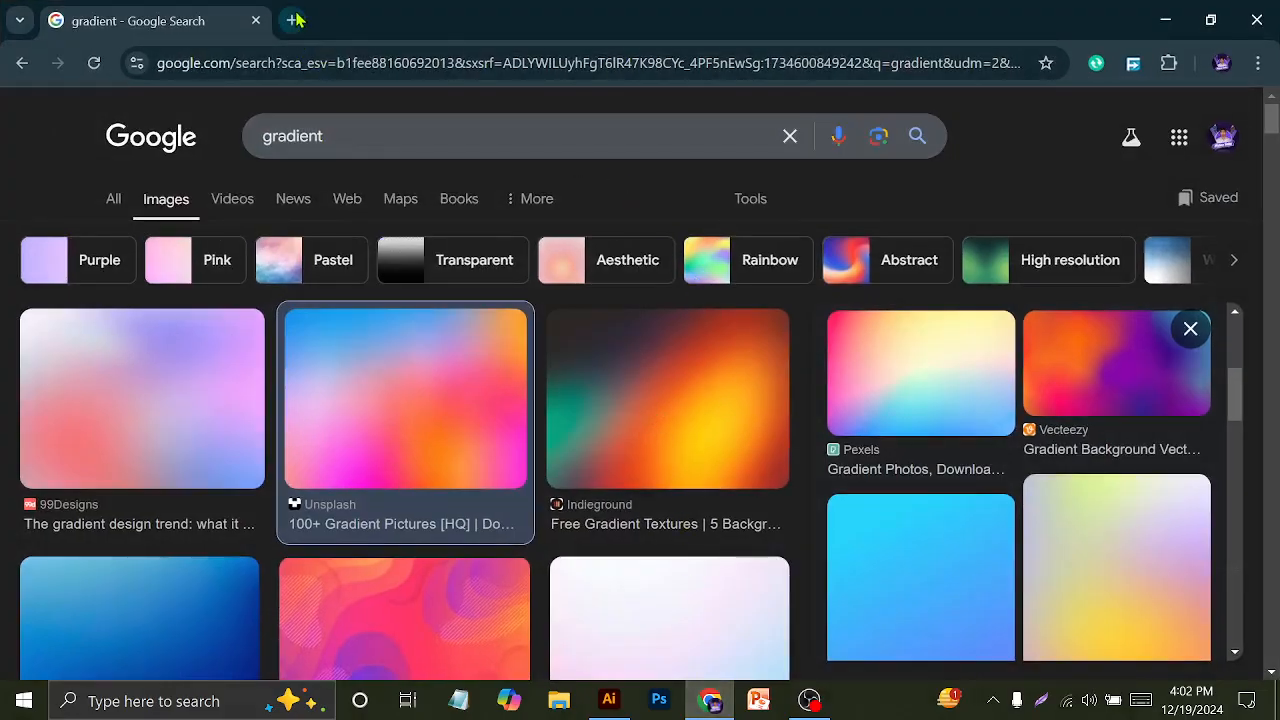
left_click(331, 52)
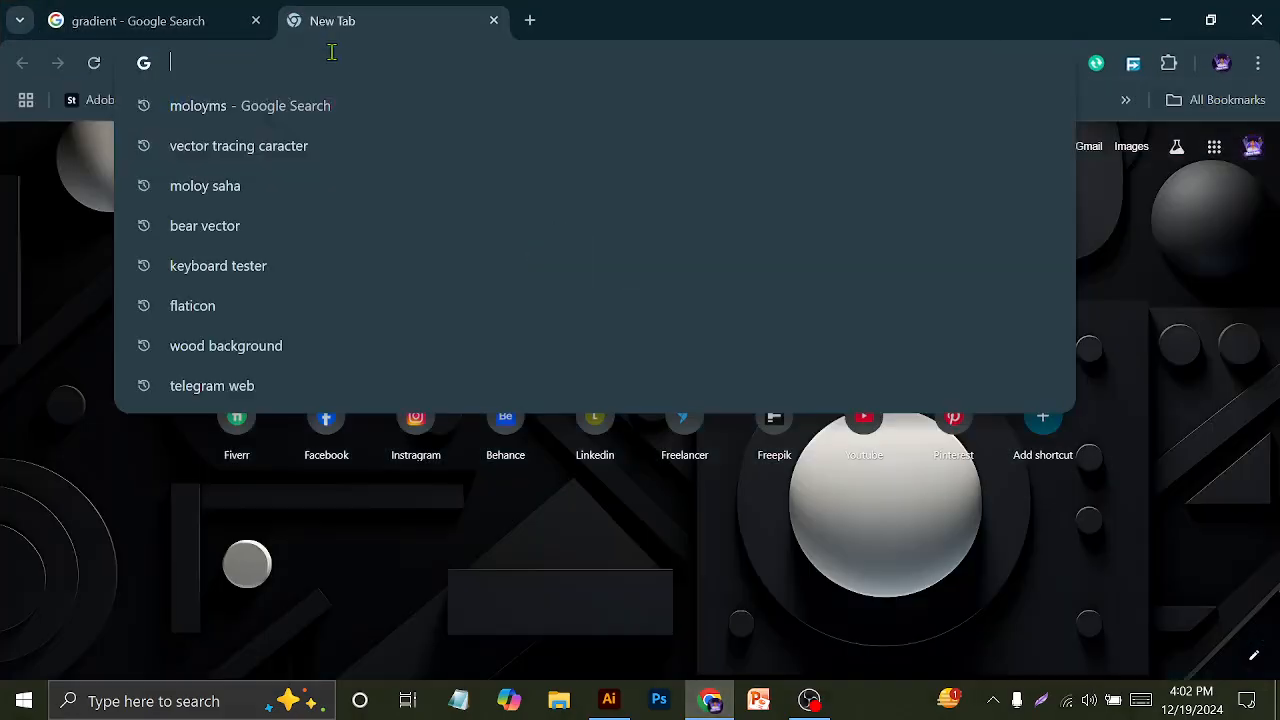
type("vector r")
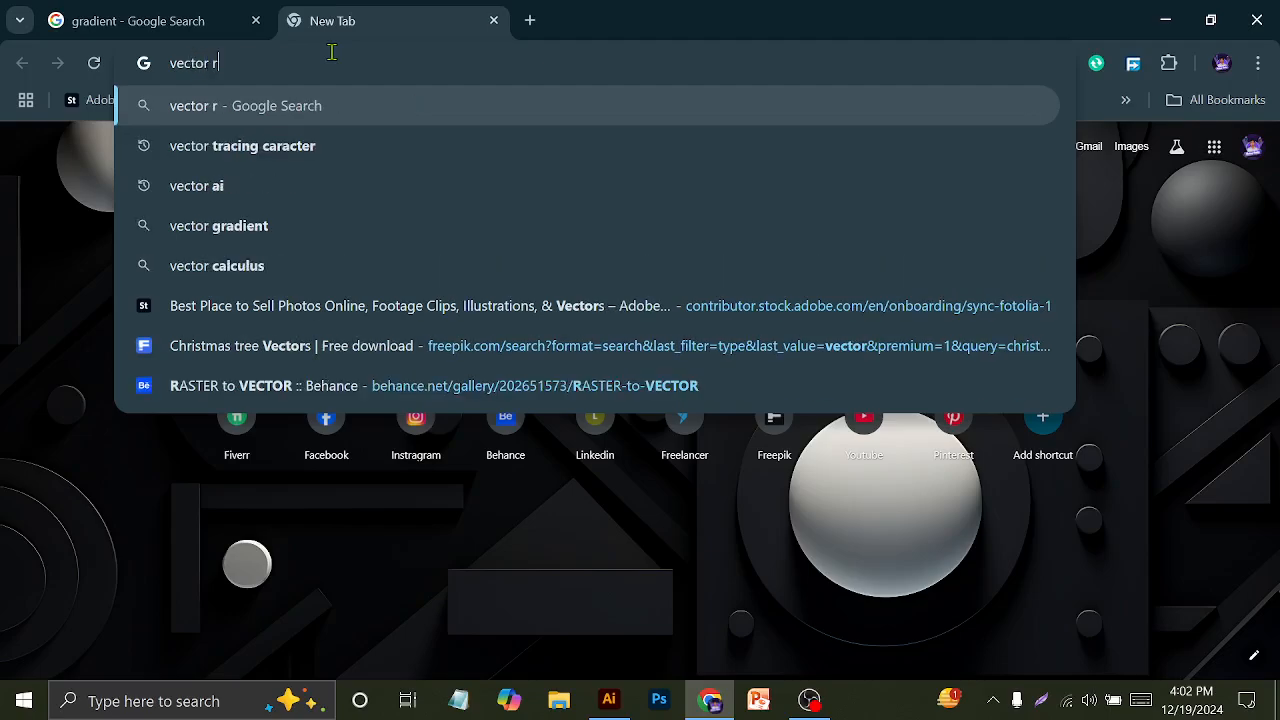
key("BackSpace")
type("po")
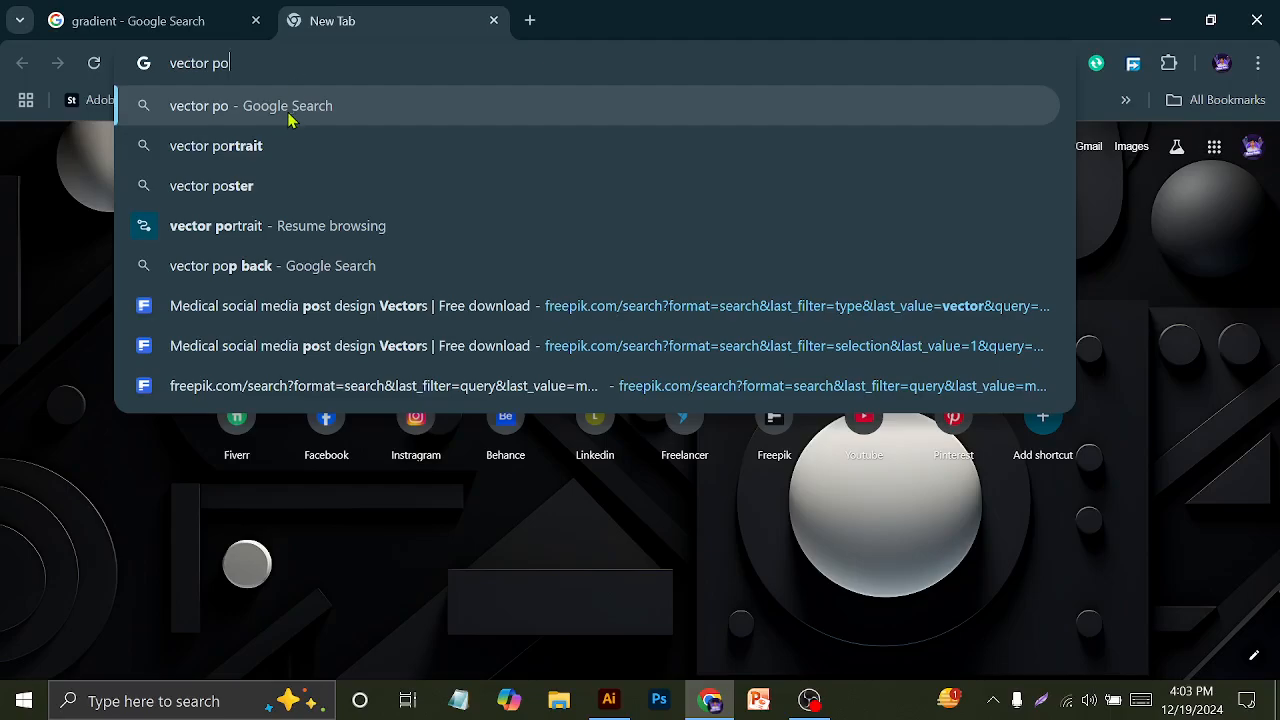
left_click(248, 145)
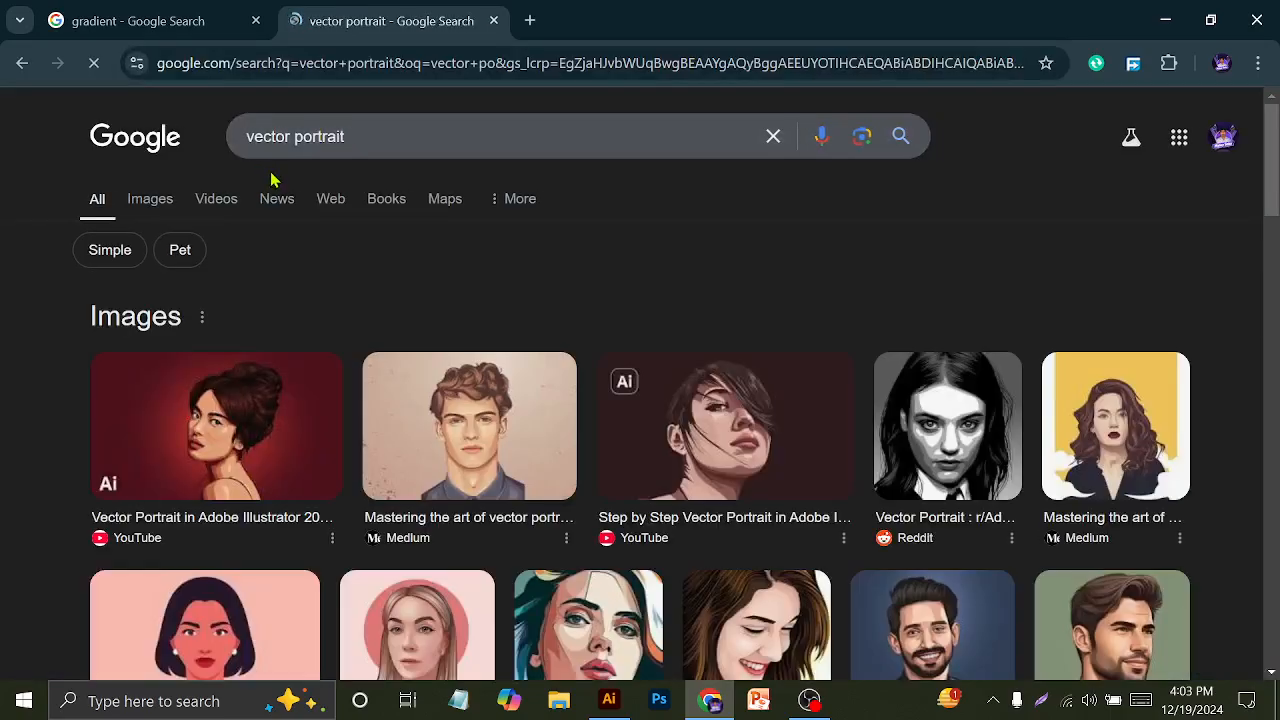
left_click(165, 207)
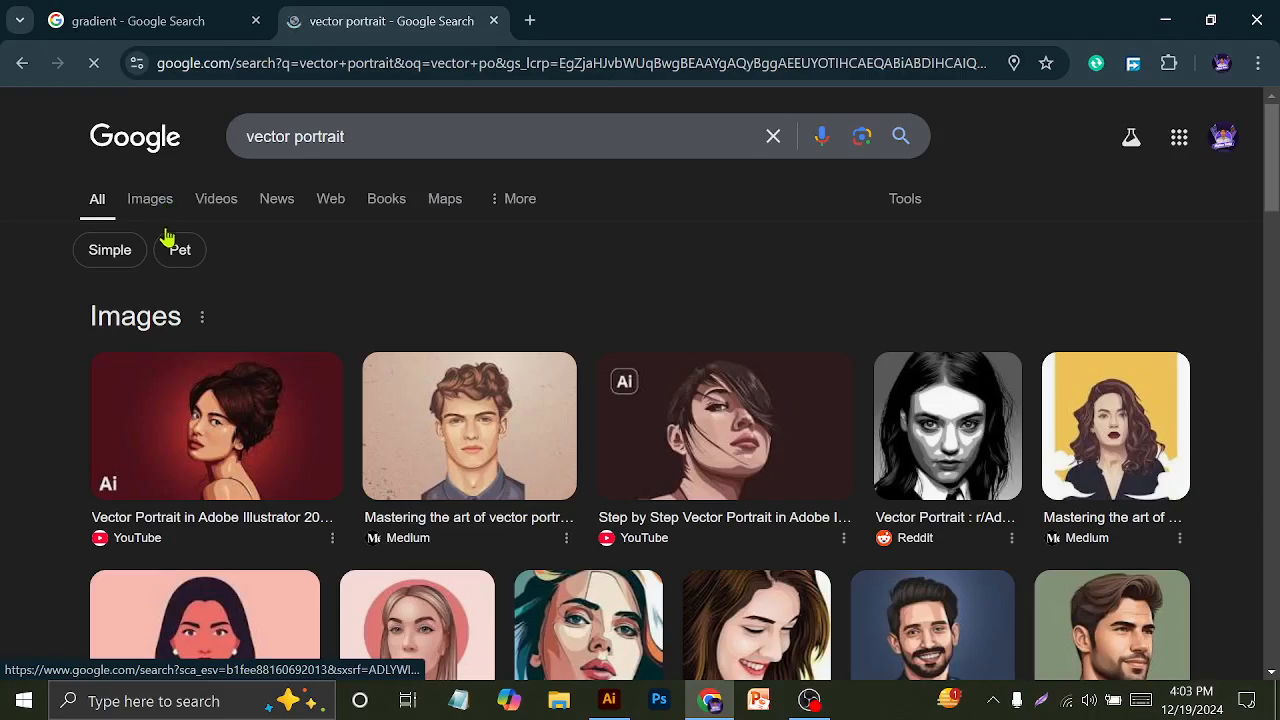
Open the portrait of the smiling long-haired woman from the image results in its own tab and enlarge it
scroll(338, 404, "down", 3)
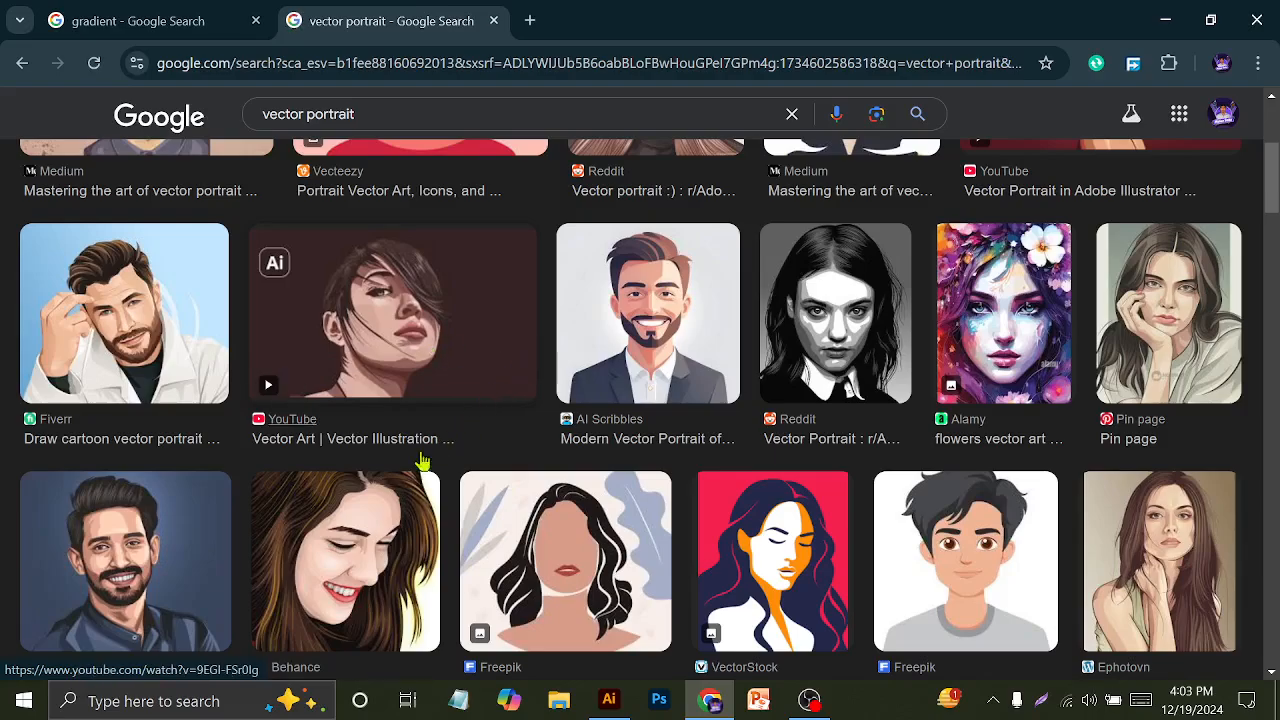
right_click(384, 487)
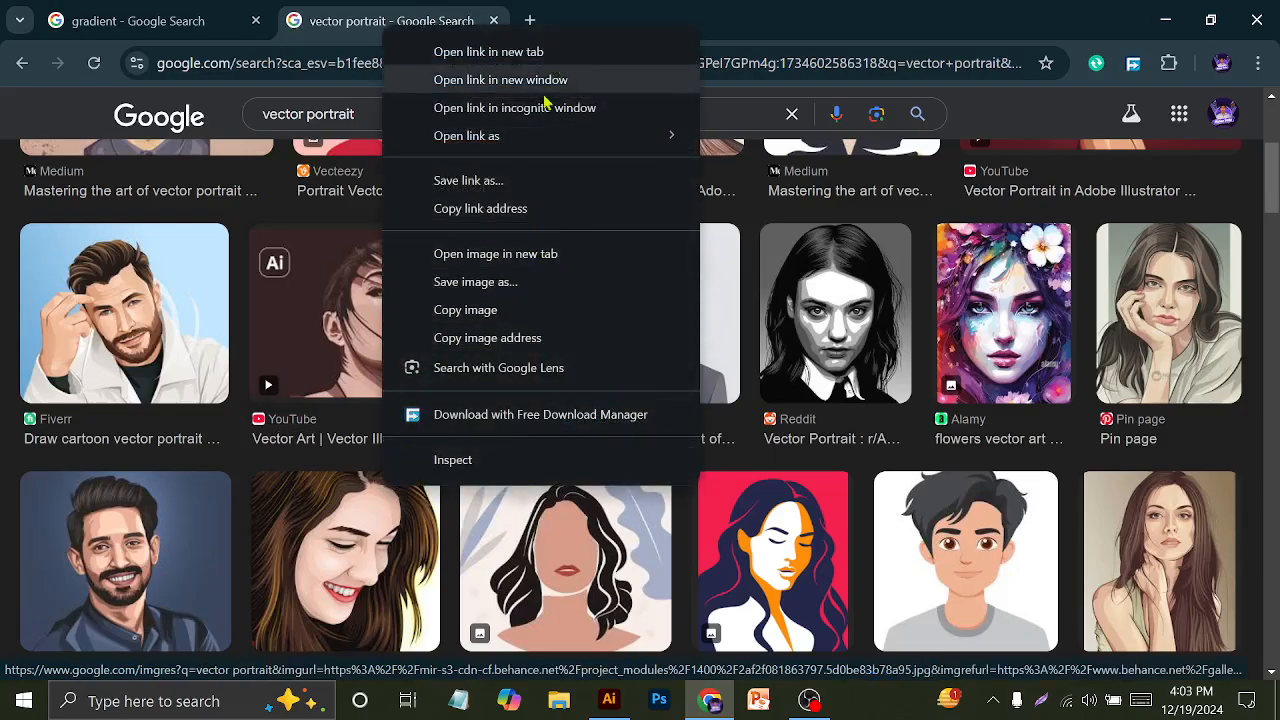
left_click(543, 253)
left_click(590, 21)
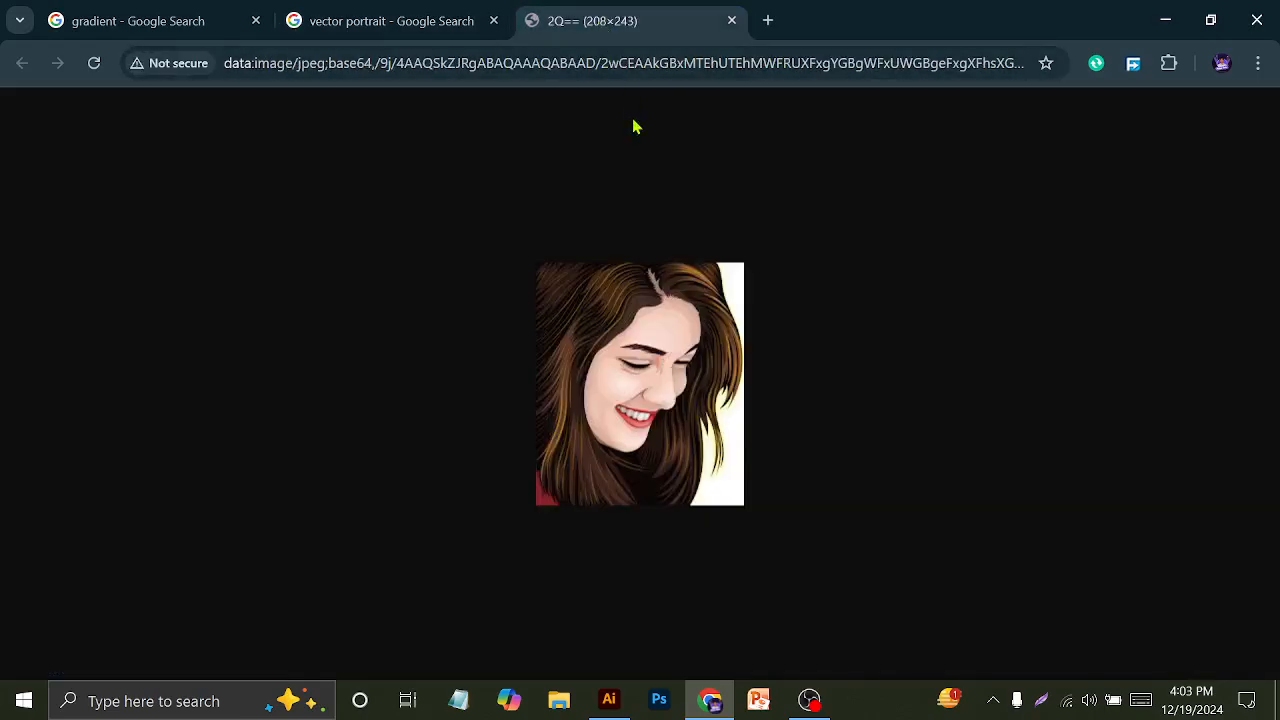
scroll(700, 343, "up", 6)
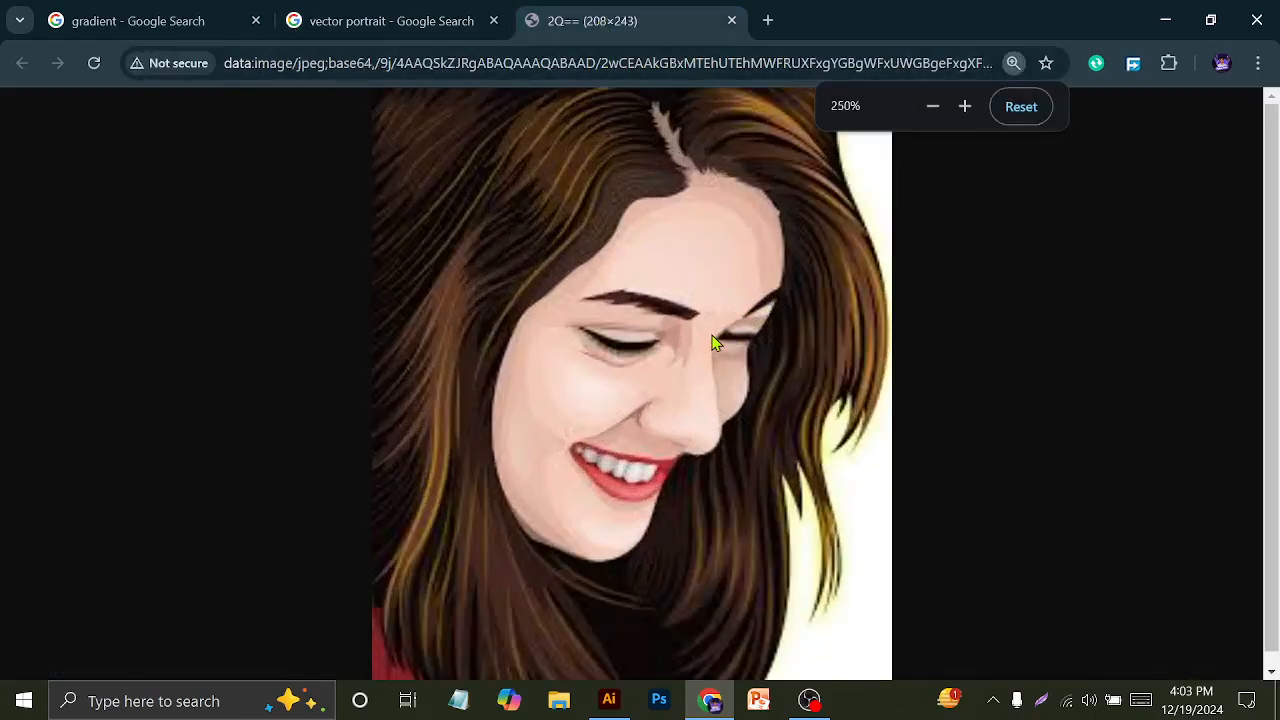
scroll(713, 343, "down", 1)
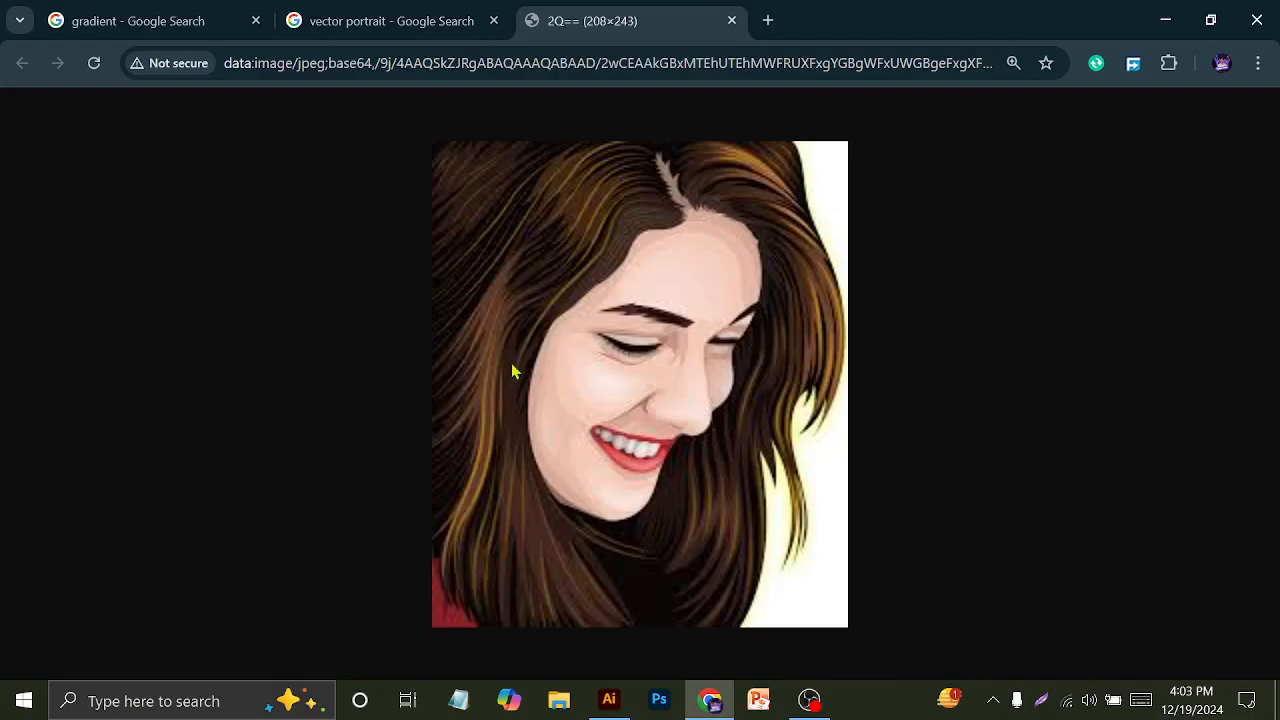
Copy the portrait image, paste it into the Illustrator document, and enlarge it to about 812 by 949 px
right_click(605, 337)
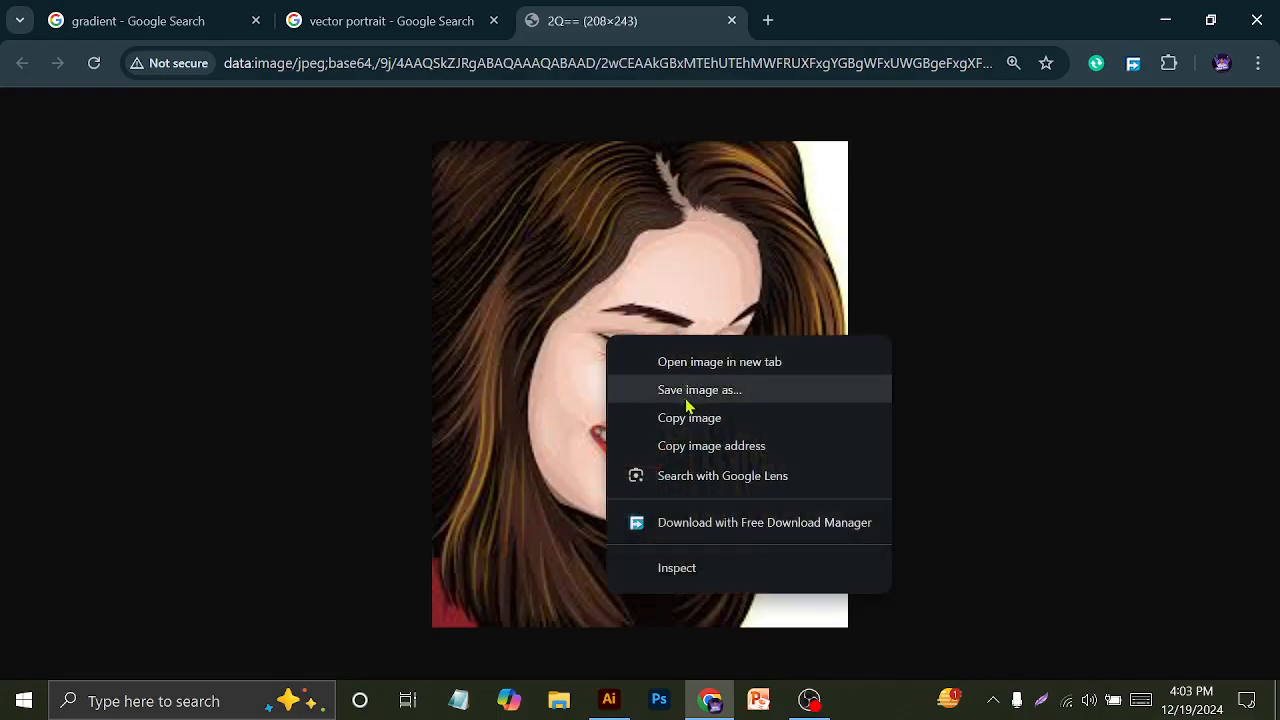
left_click(688, 414)
left_click(610, 690)
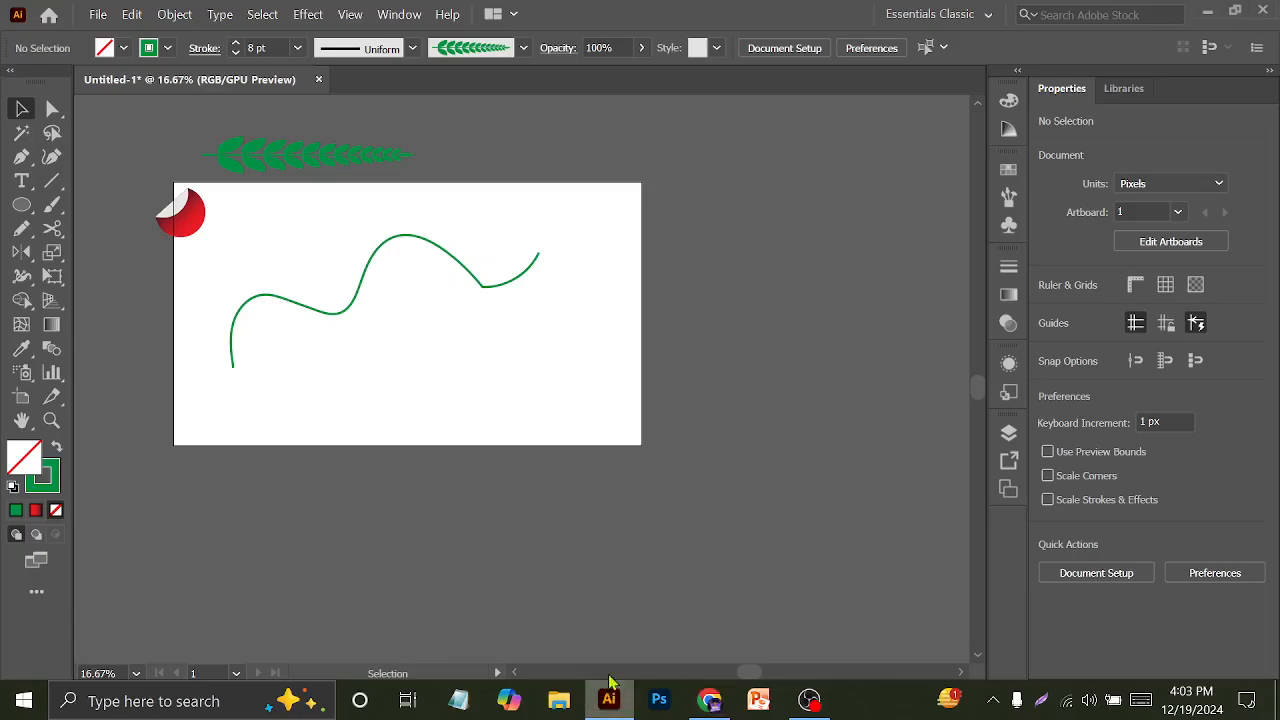
key("ctrl+v")
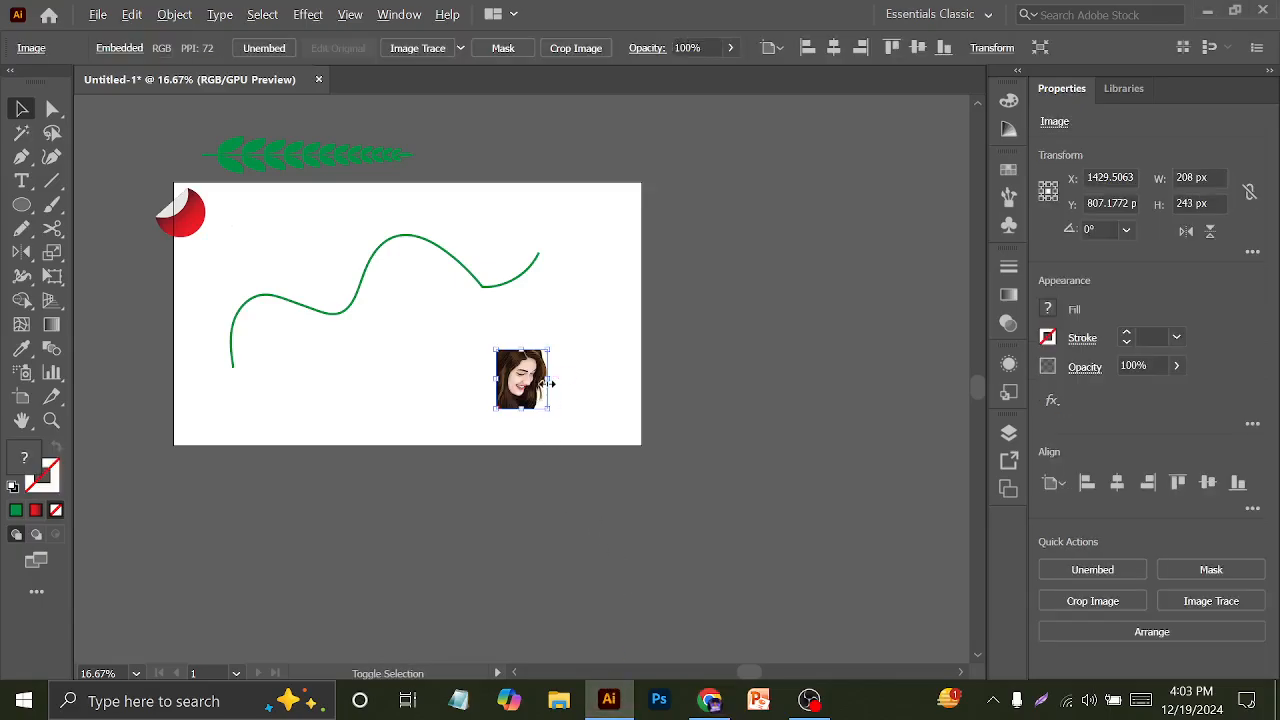
left_click_drag(546, 372, 666, 374)
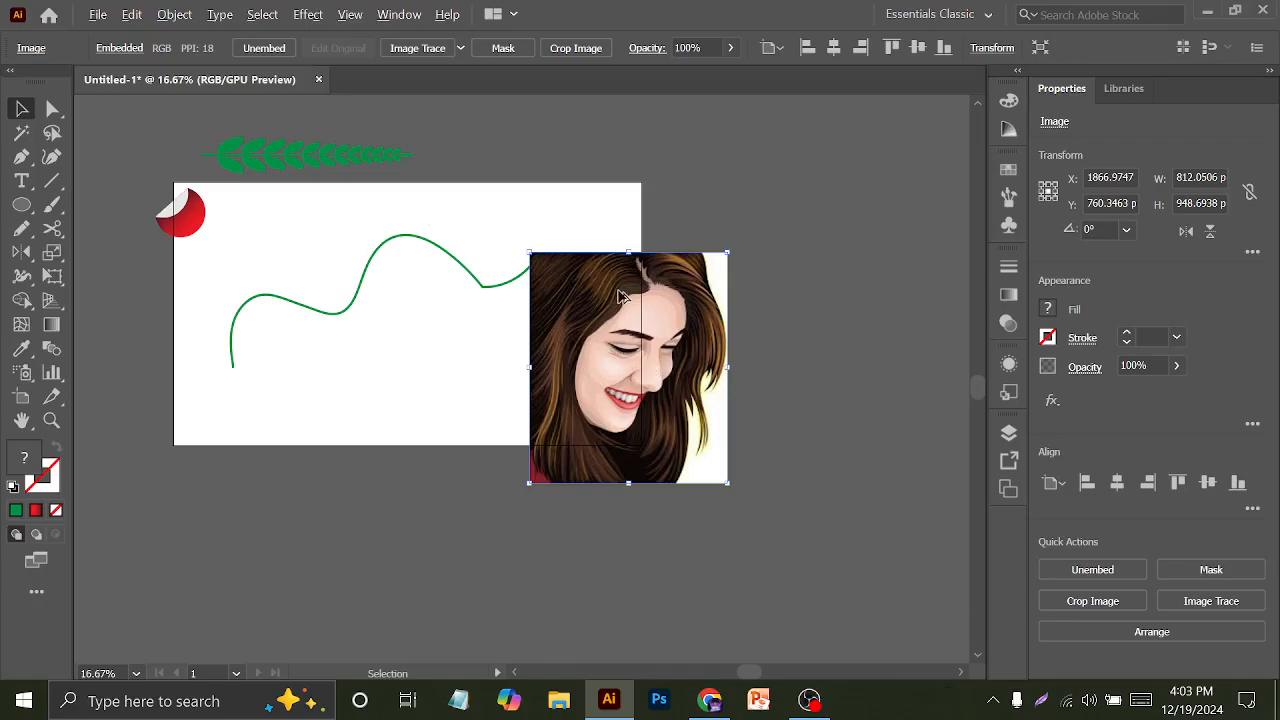
Draw a closed, tapered hair-strand shape about 219 px wide and 758 px high beside the portrait with the Pen tool
scroll(605, 350, "up", 3)
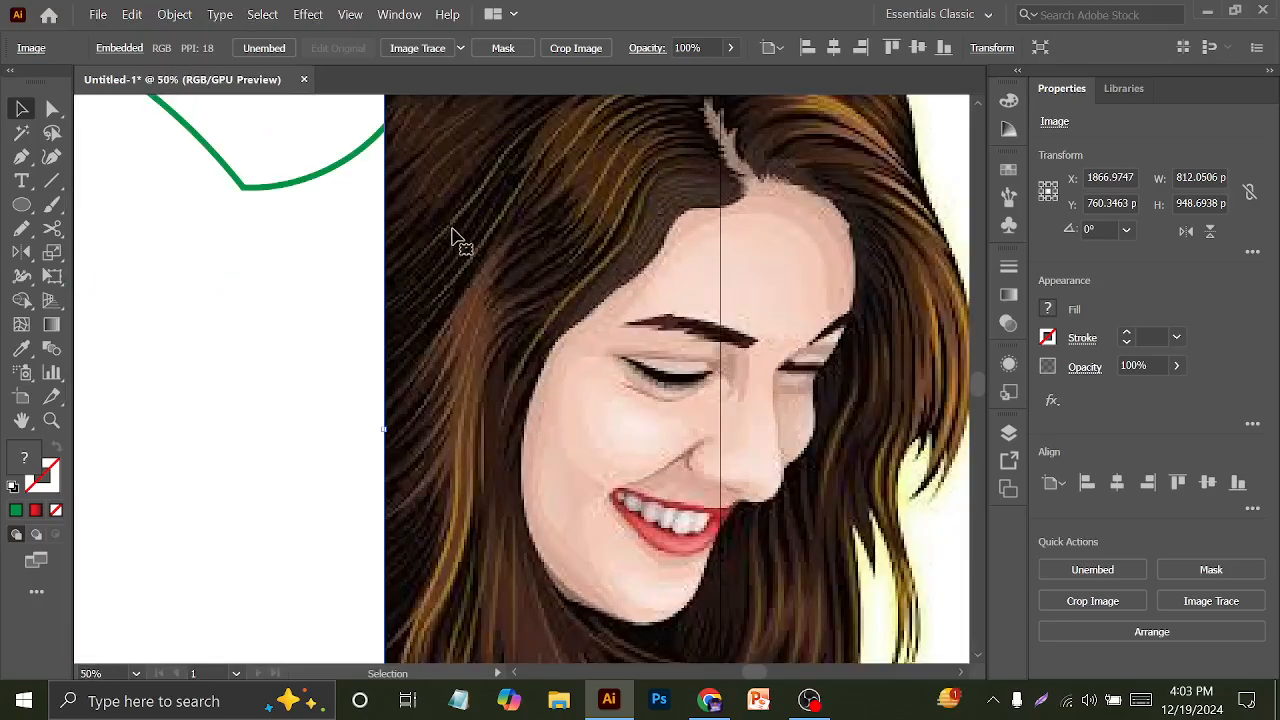
left_click(21, 156)
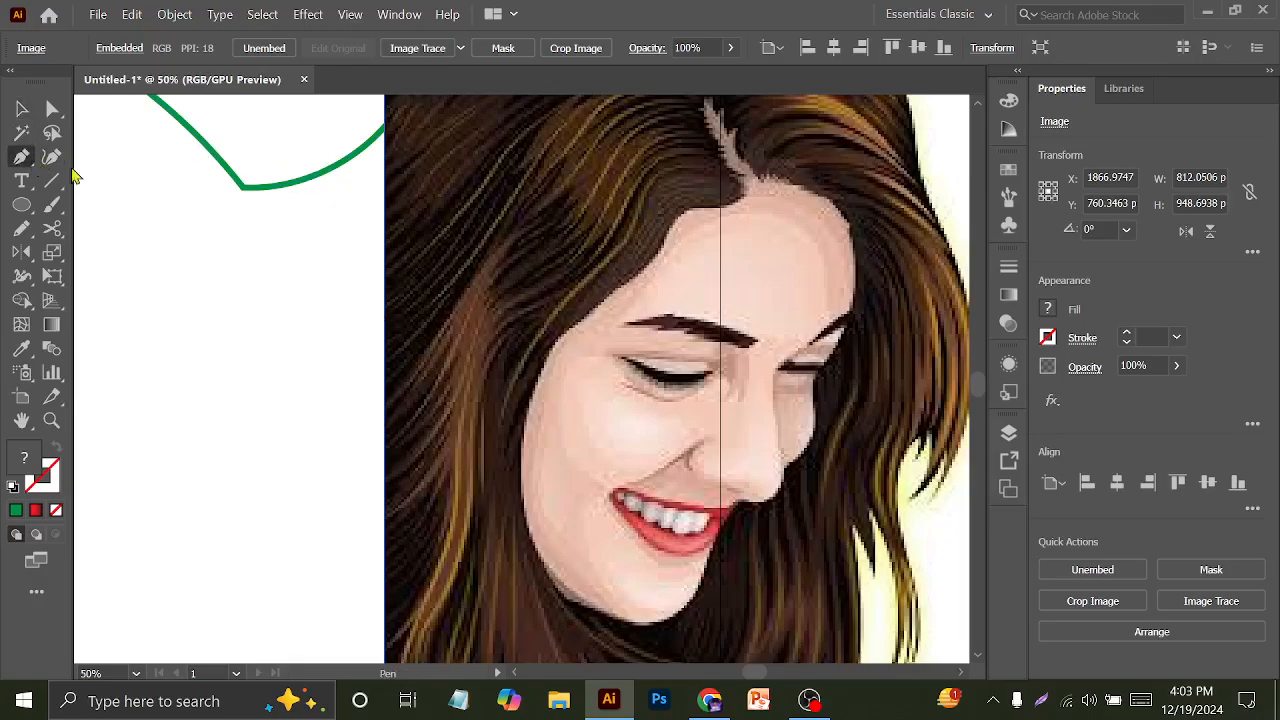
left_click_drag(310, 200, 322, 203)
key("ctrl+minus")
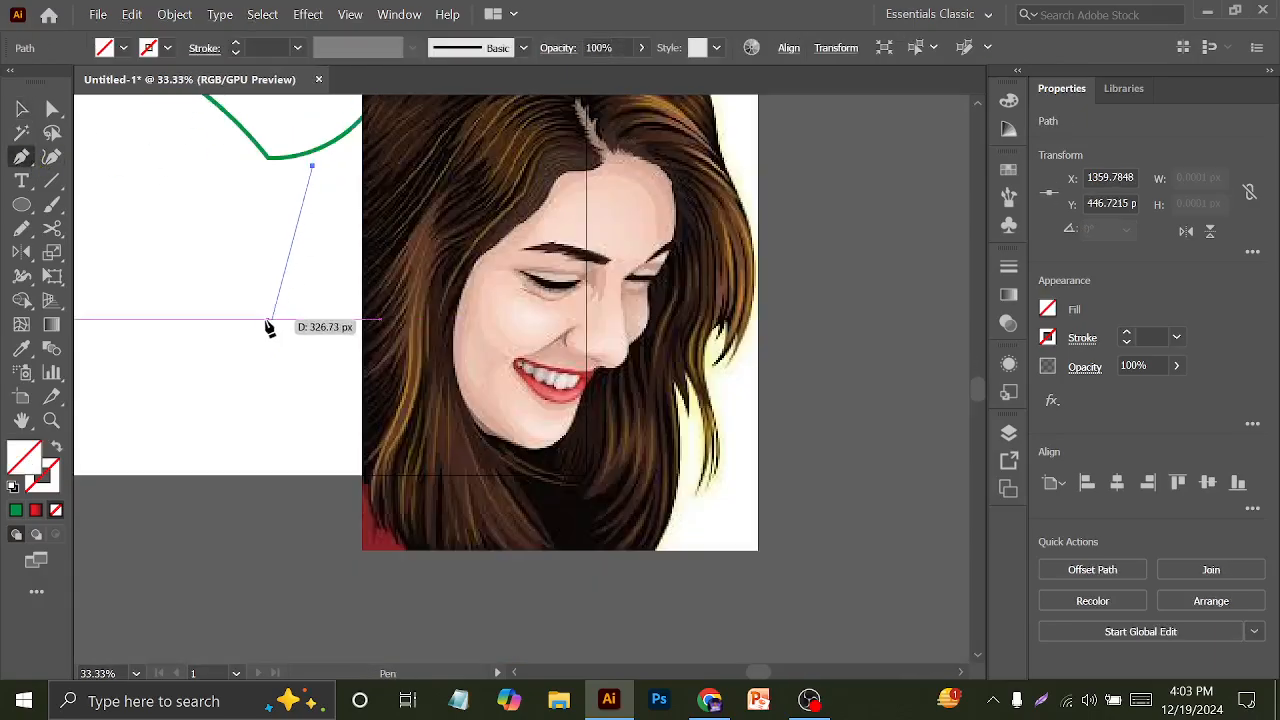
left_click_drag(261, 324, 271, 390)
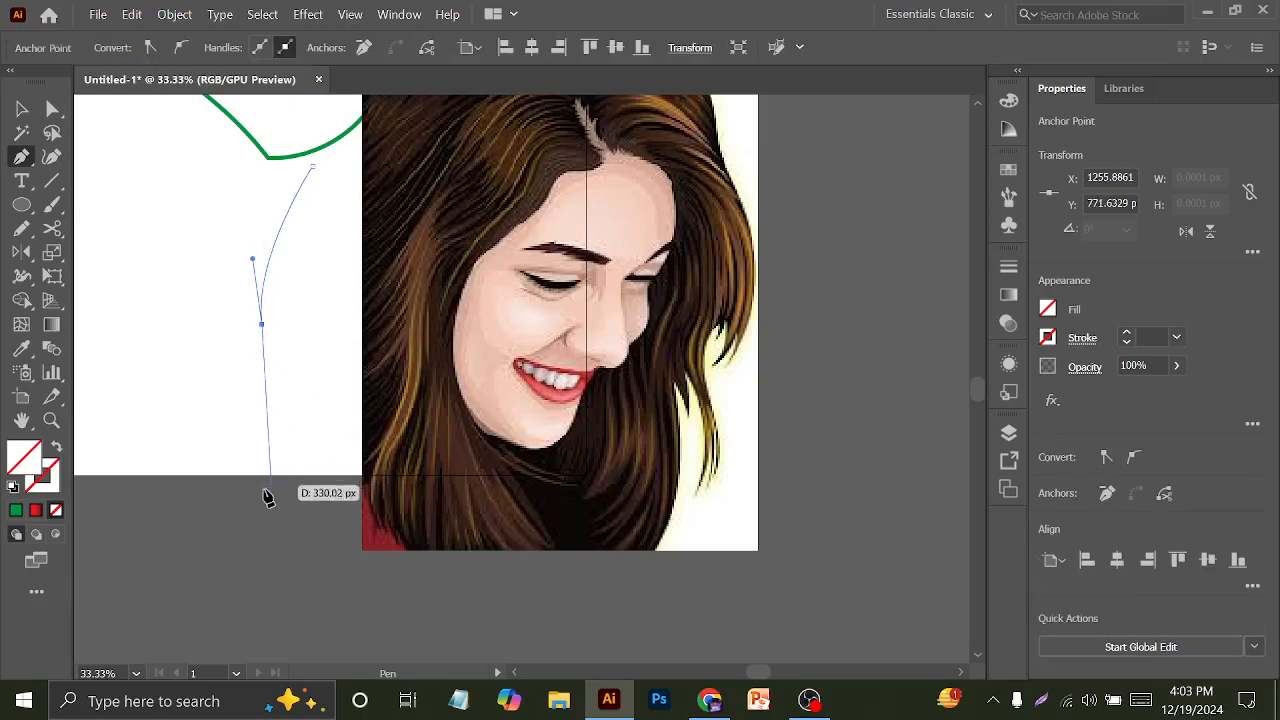
mouse_move(205, 536)
left_mouse_down()
mouse_move(171, 566)
mouse_move(188, 540)
left_mouse_up()
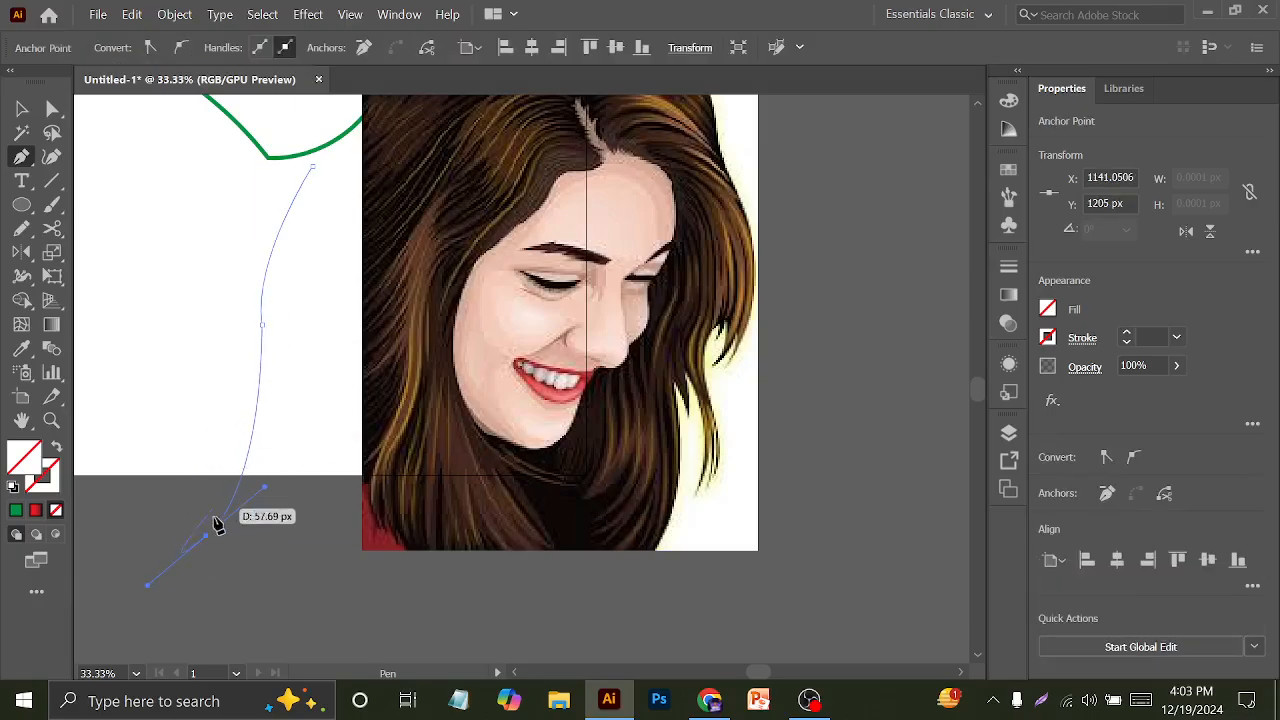
left_click(206, 536)
left_click_drag(238, 350, 240, 272)
left_click(238, 350)
left_click_drag(311, 166, 374, 134)
left_click(22, 108)
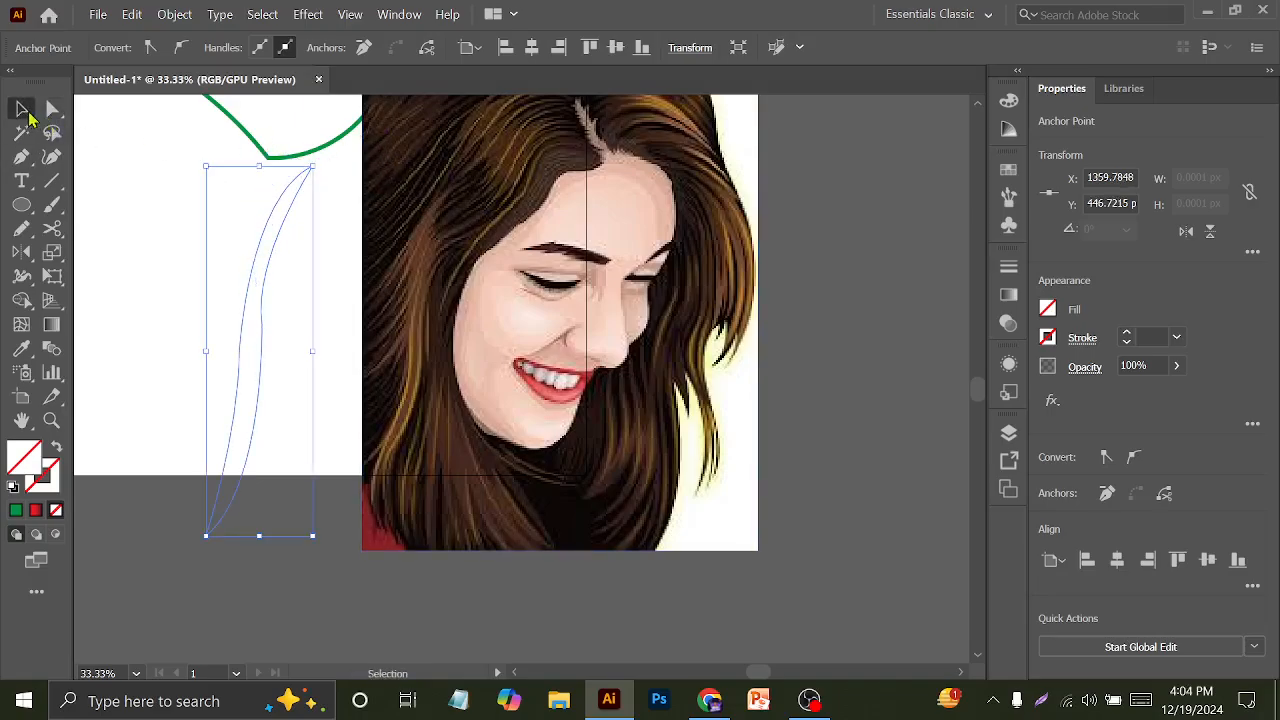
Delete the pen-drawn hair-strand shape beside the portrait
left_click(190, 255)
left_click_drag(183, 254, 246, 372)
left_click(196, 348)
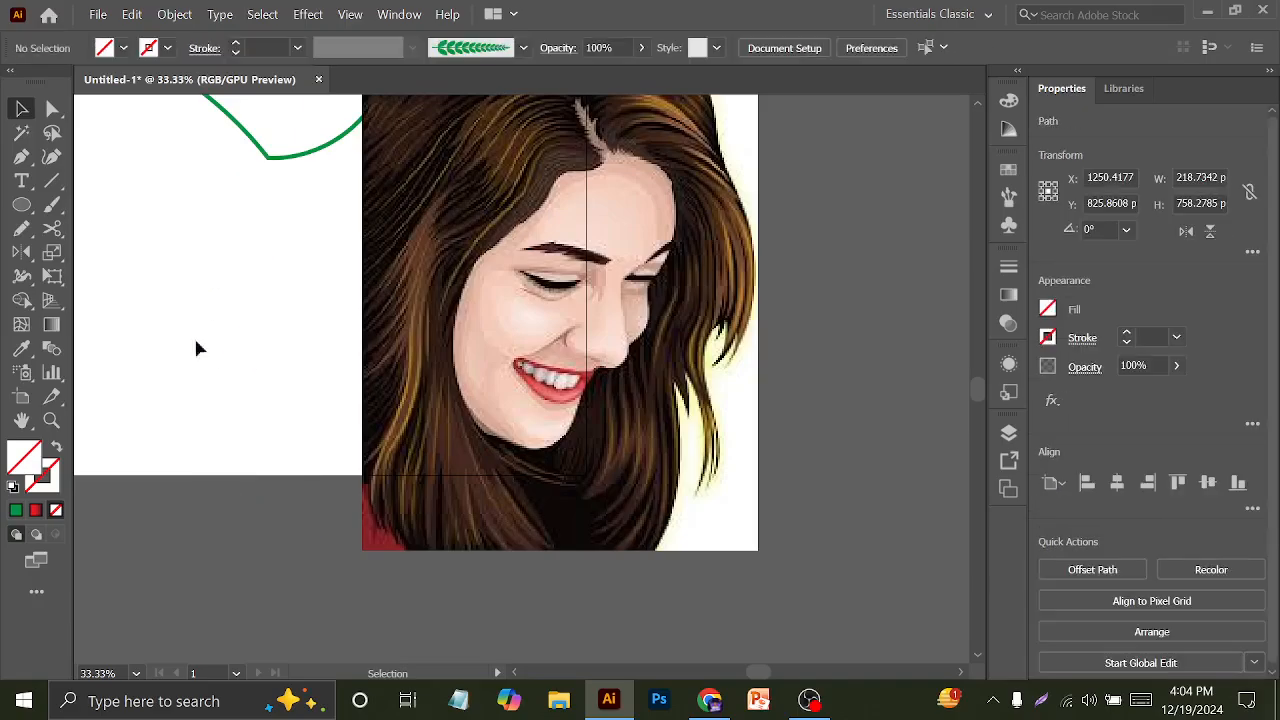
Draw a freehand S-shaped strand about 254 px wide and 575 px high beside the portrait with the Pencil tool
left_click(22, 228)
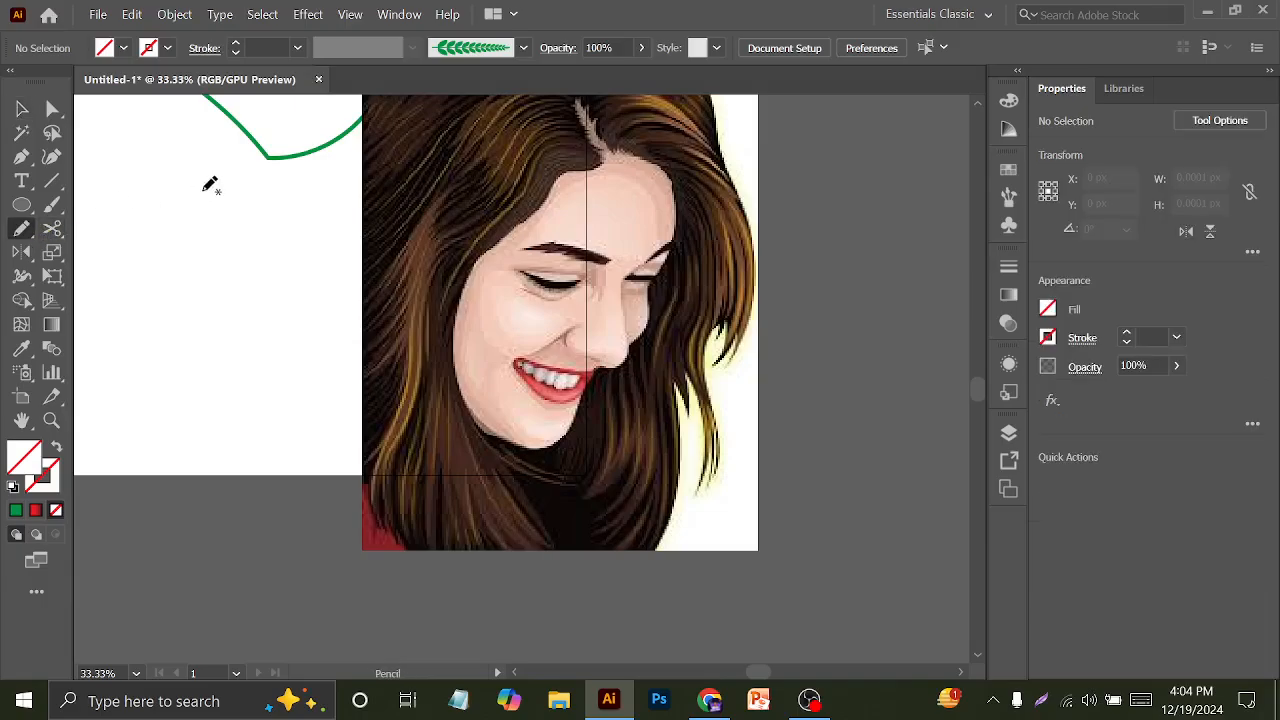
mouse_move(210, 180)
left_mouse_down()
mouse_move(156, 237)
mouse_move(128, 427)
mouse_move(86, 459)
left_mouse_up()
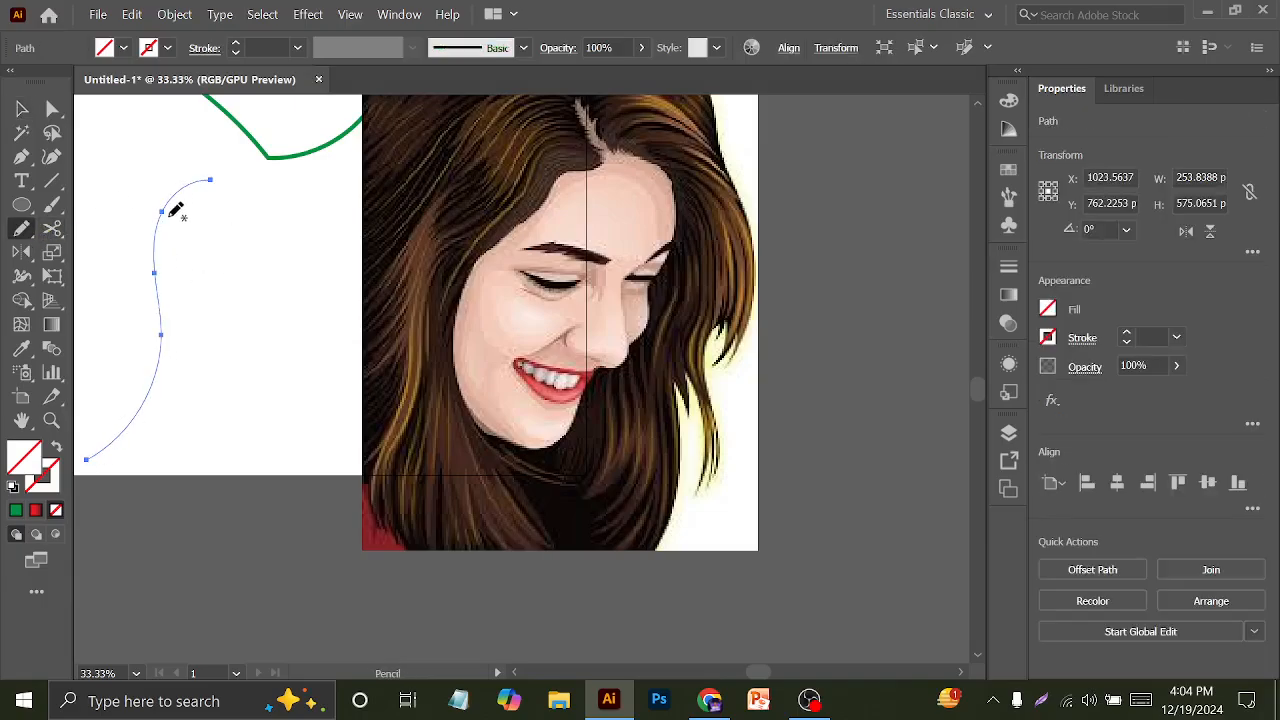
left_click(24, 109)
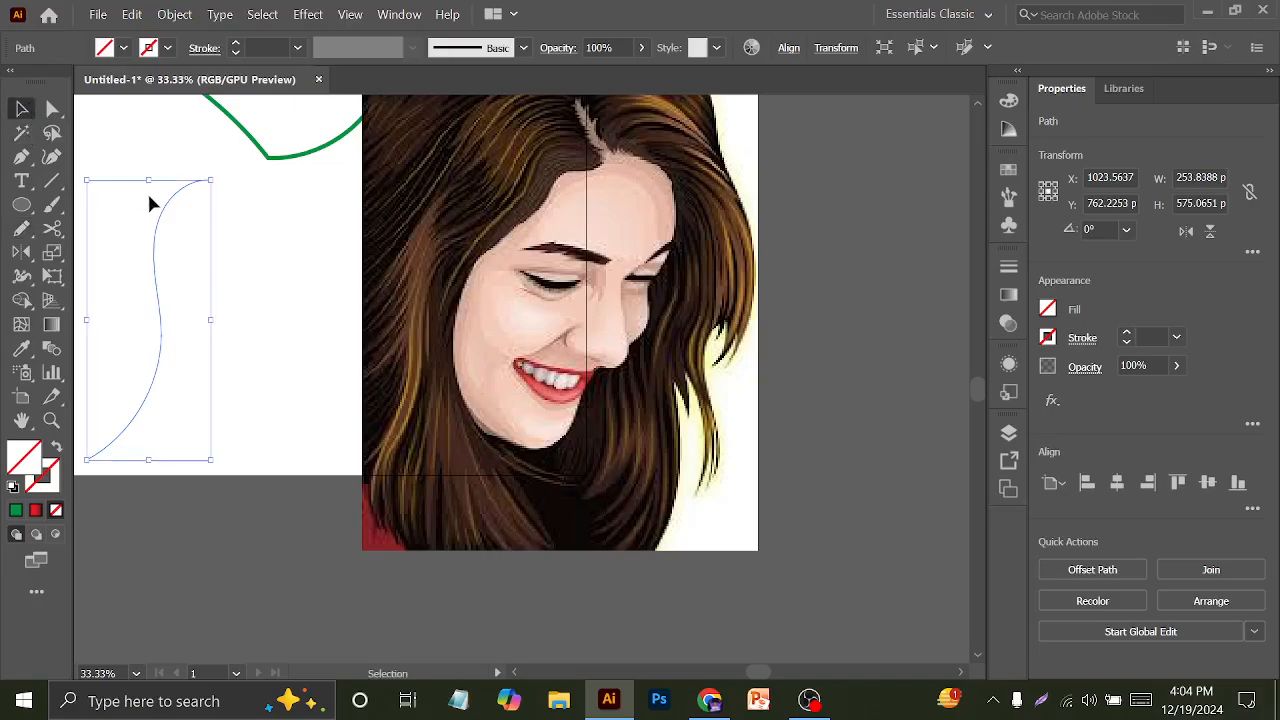
Give the S-shaped strand a 7 pt stroke and deselect it
left_click(262, 48)
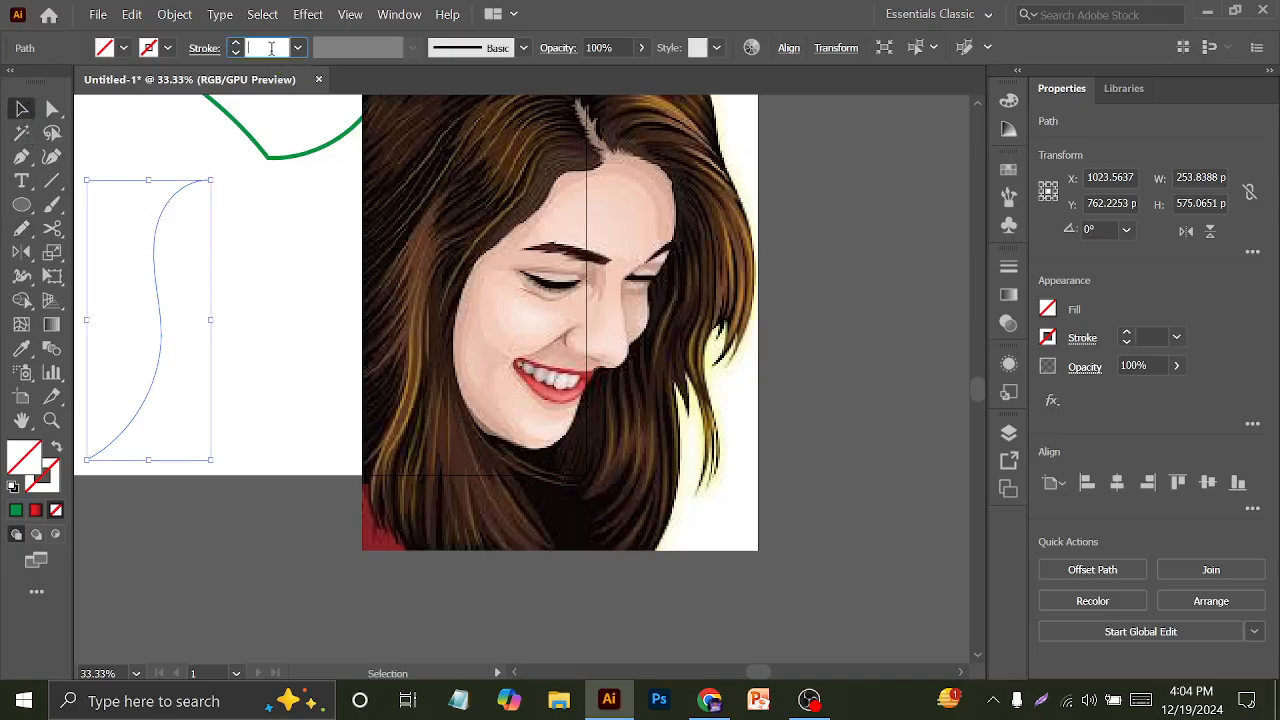
type("5")
key("Return")
type("7")
key("Return")
left_click(190, 160)
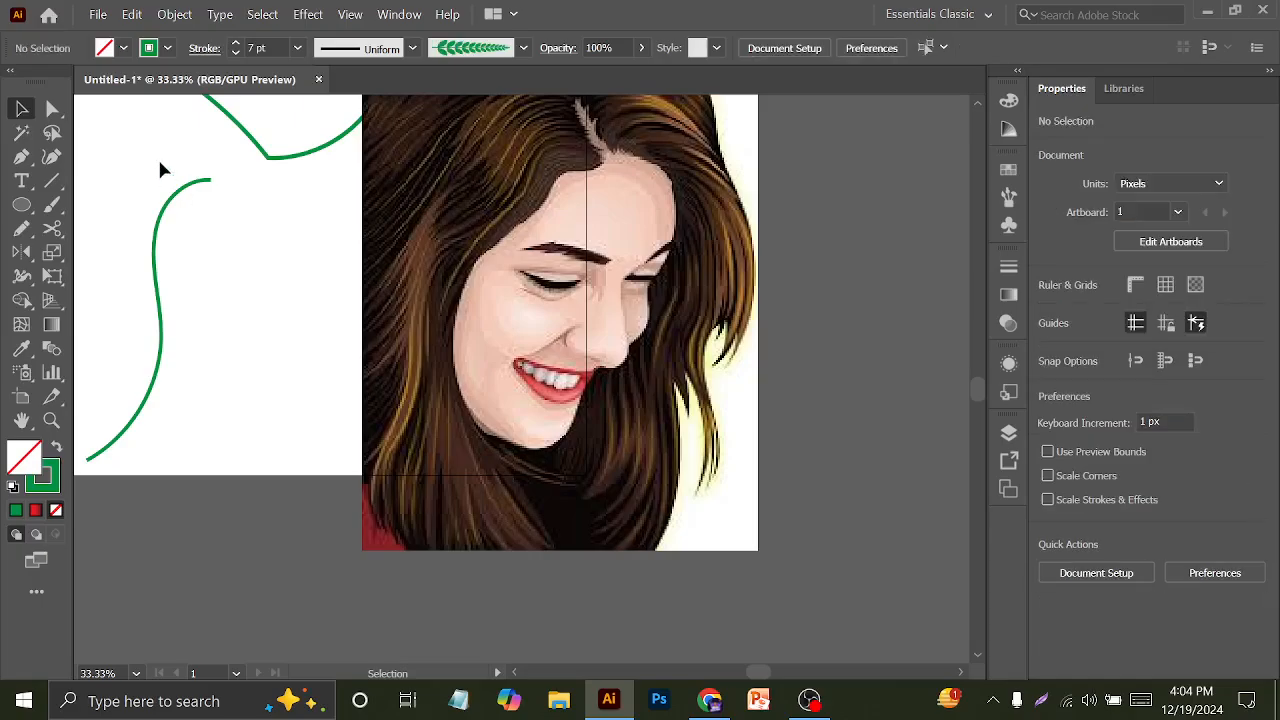
Give the S-shaped strand a 9 pt stroke with the elliptical width profile that tapers at both ends, and deselect it
left_click_drag(211, 262, 322, 243)
scroll(523, 229, "up", 1)
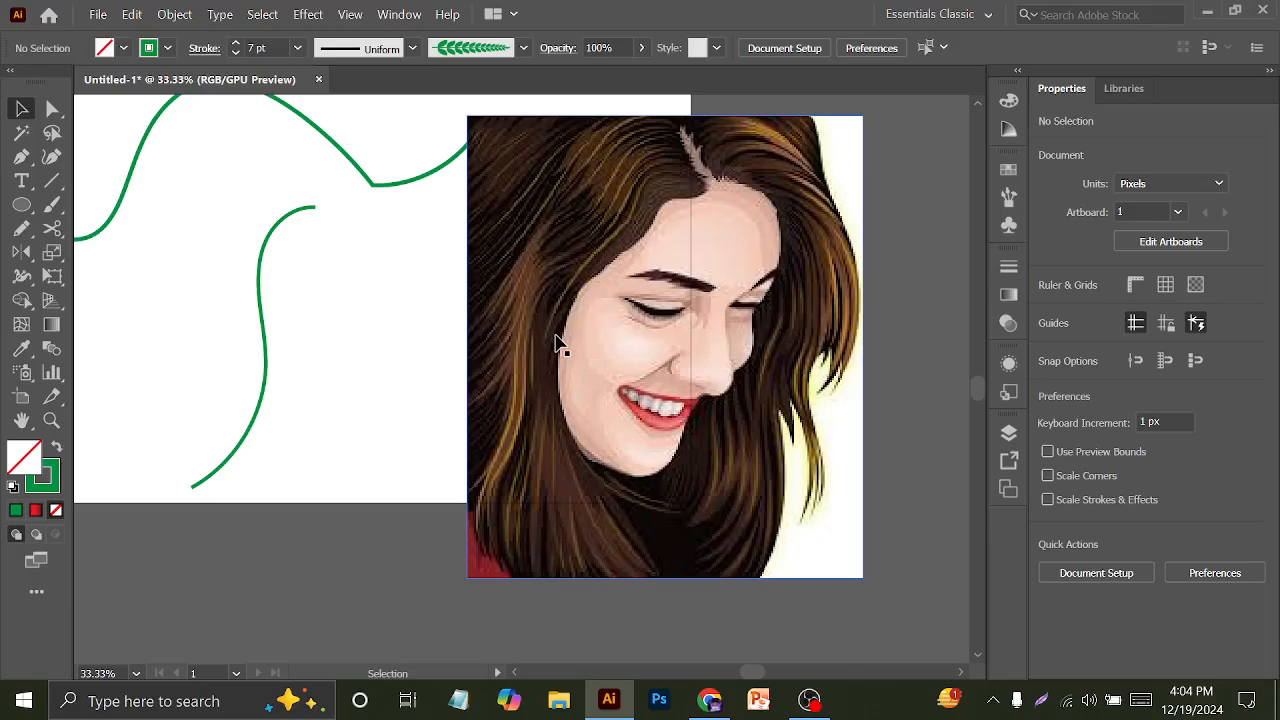
scroll(311, 212, "up", 2)
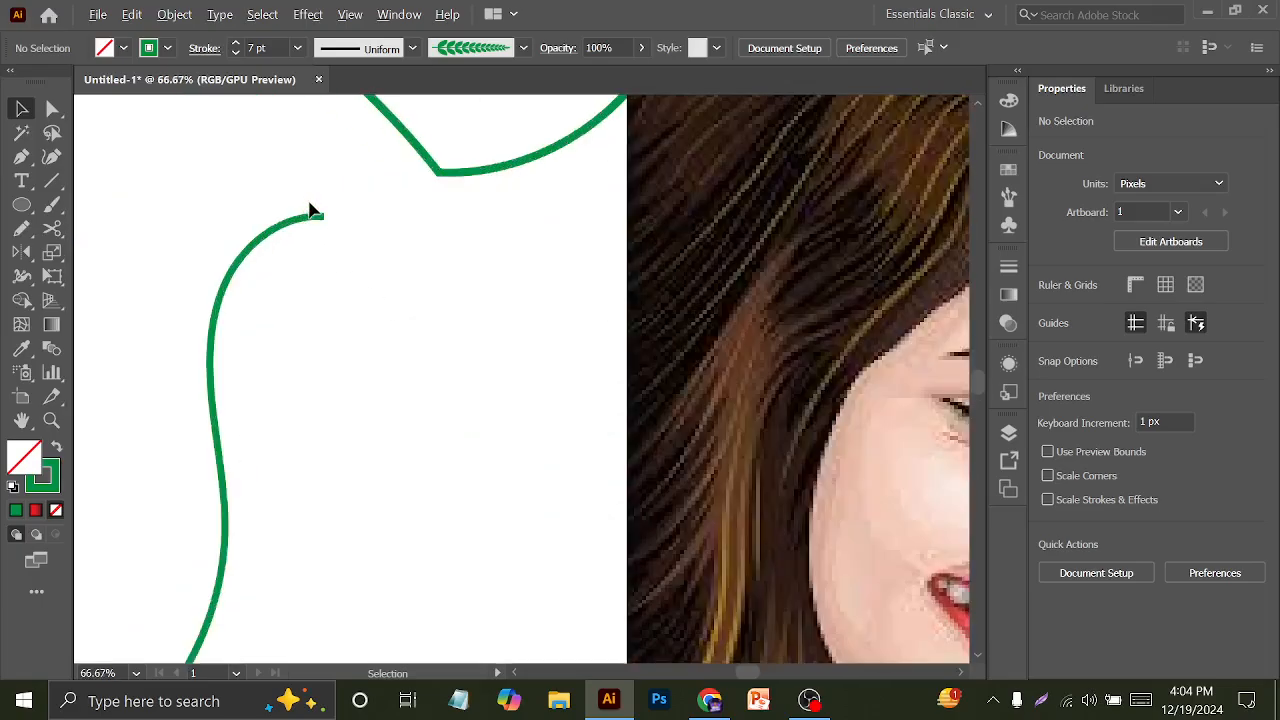
scroll(350, 270, "down", 5)
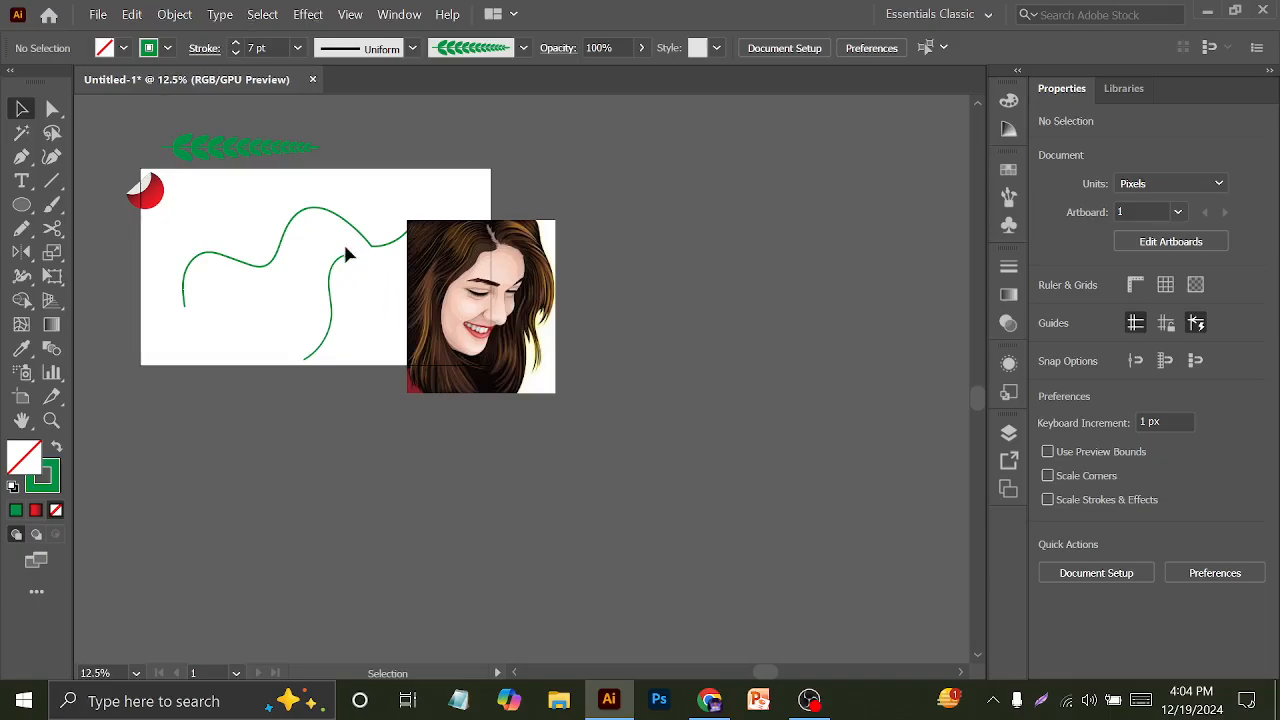
scroll(340, 289, "up", 2)
left_click(320, 283)
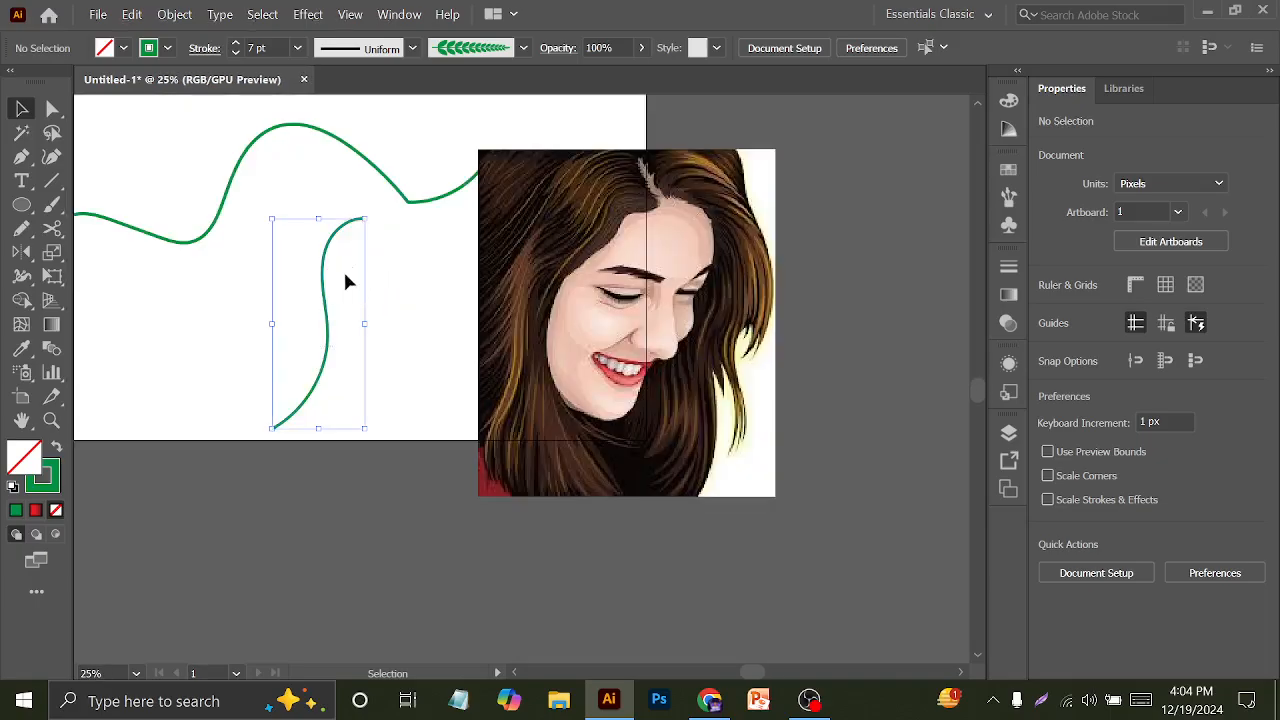
scroll(273, 50, "up", 2)
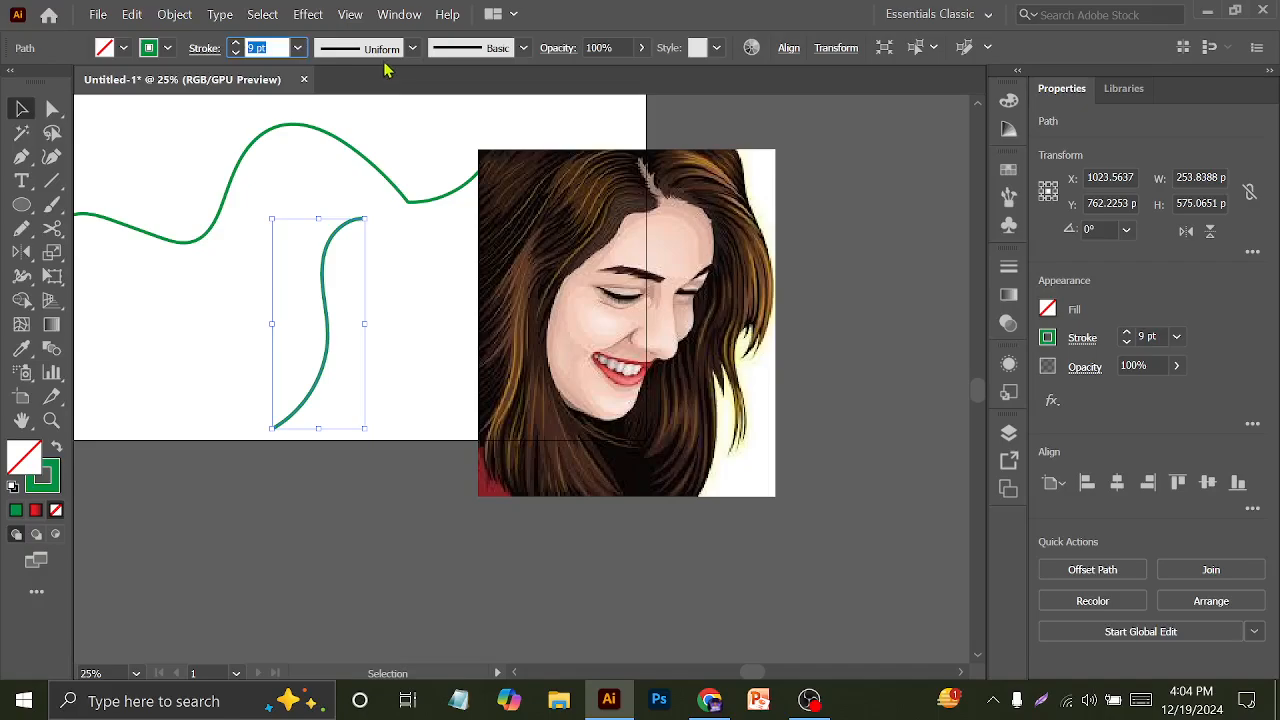
left_click(412, 48)
left_click(366, 116)
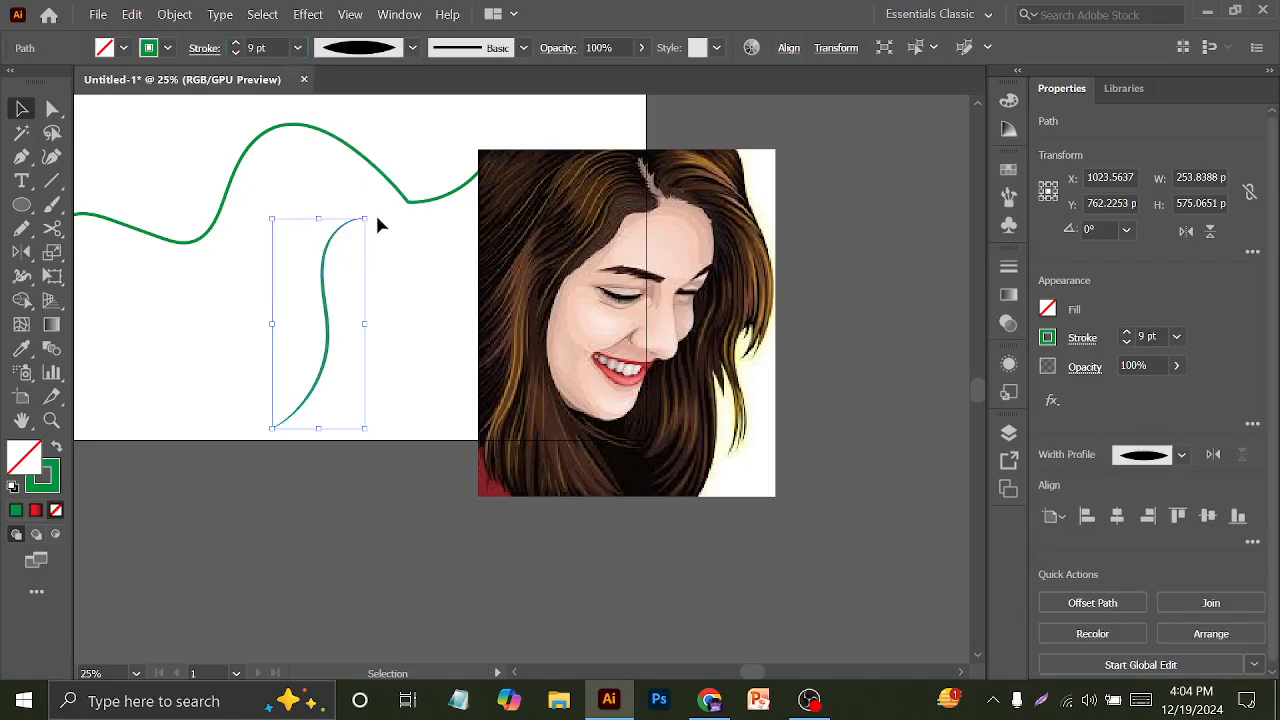
left_click(399, 228)
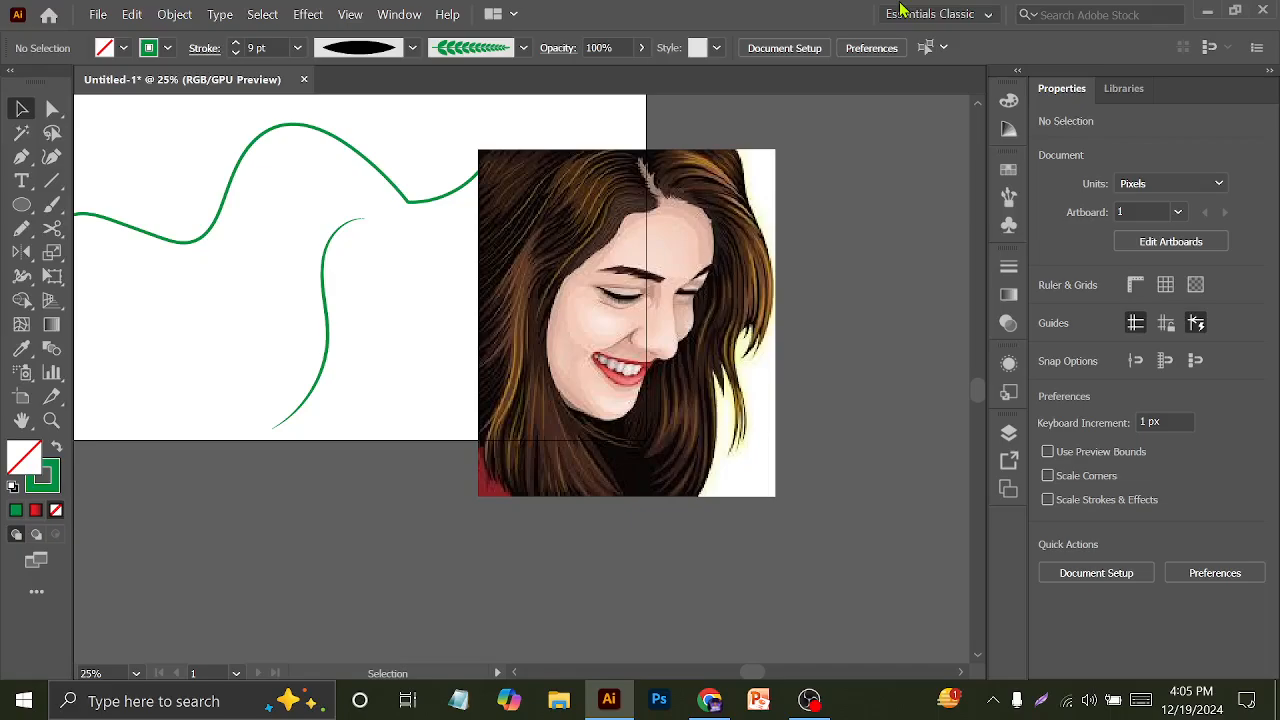
Delete the portrait image beside the curves
left_click(733, 278)
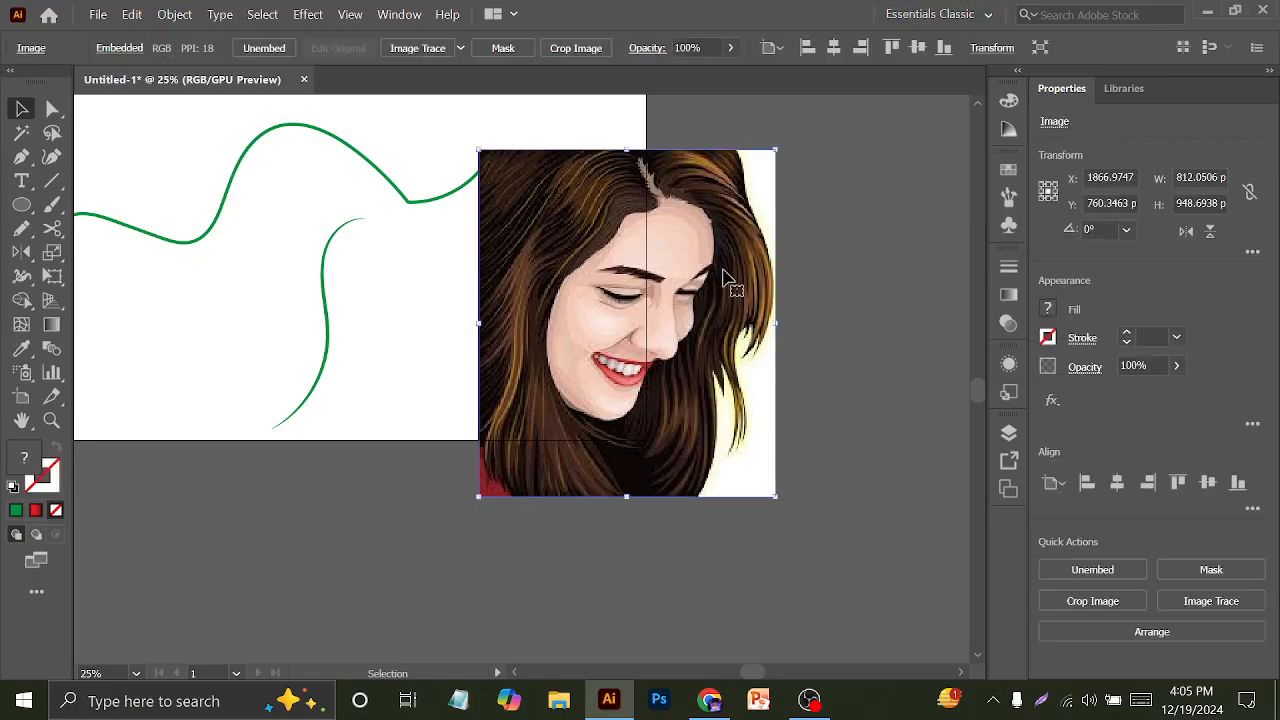
key("Delete")
scroll(598, 364, "up", 3)
left_click_drag(193, 205, 349, 391)
key("Delete")
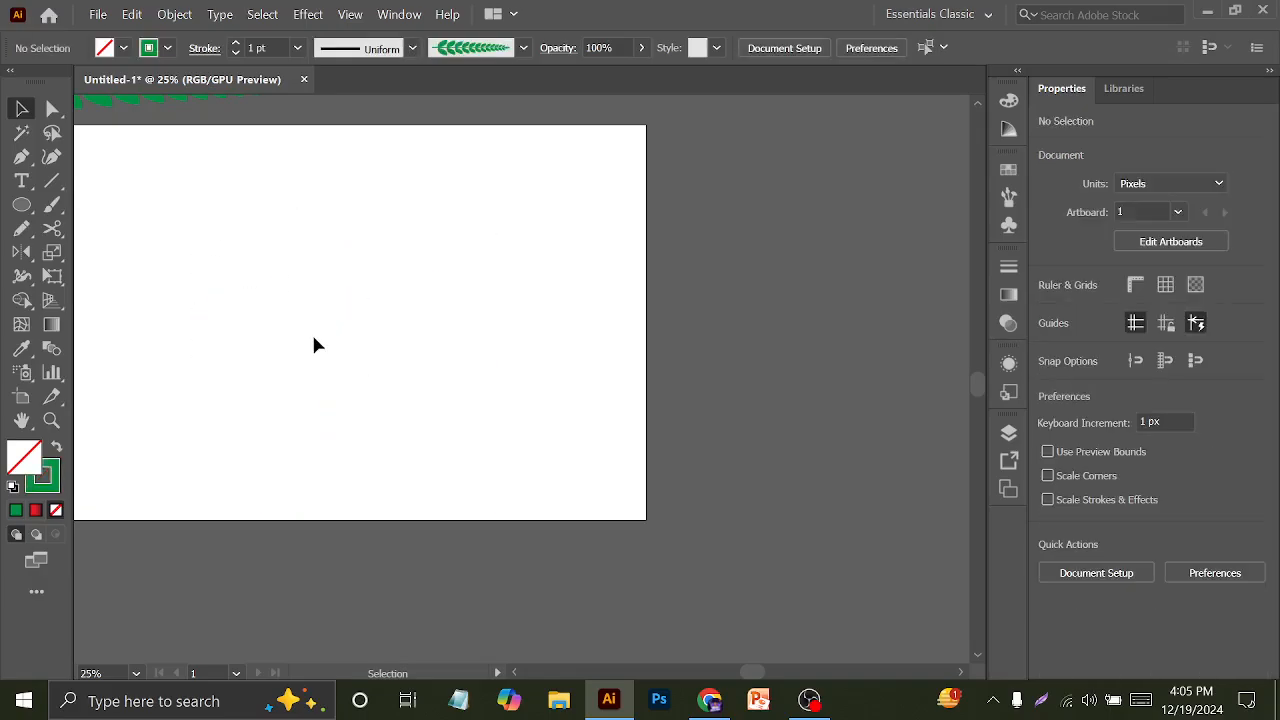
left_click_drag(311, 332, 440, 330)
key("ctrl+z")
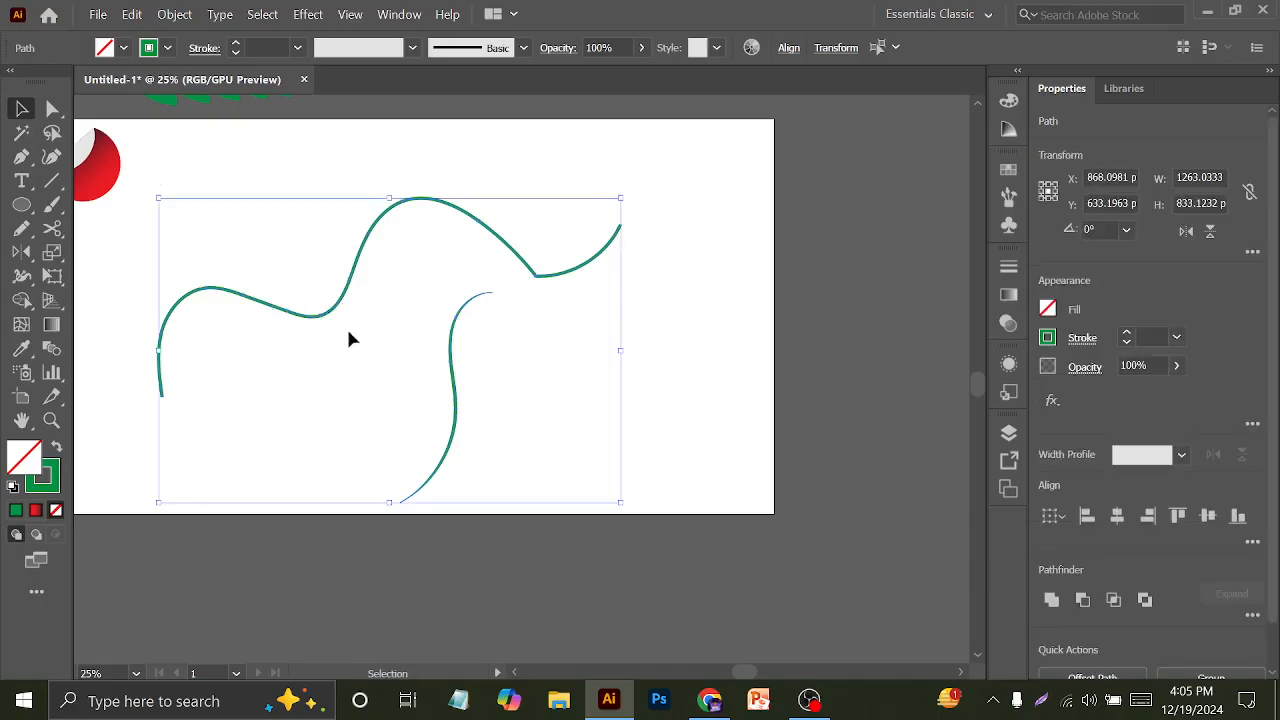
Delete the tapered S-shaped strand, keeping the long wavy path on the artboard
left_click(362, 380)
left_click_drag(488, 471, 478, 466)
key("Delete")
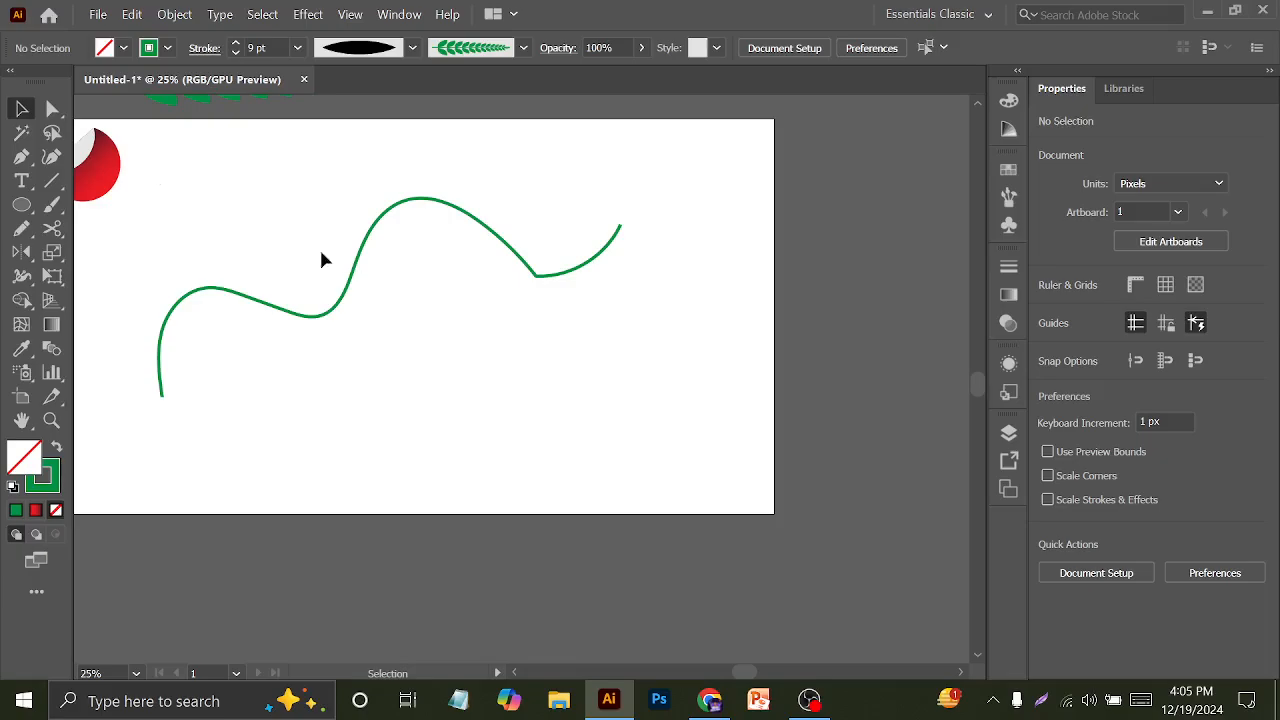
Select the long wavy path and round off its sharp corner near the upward-curving end with the Smooth tool
right_click(38, 234)
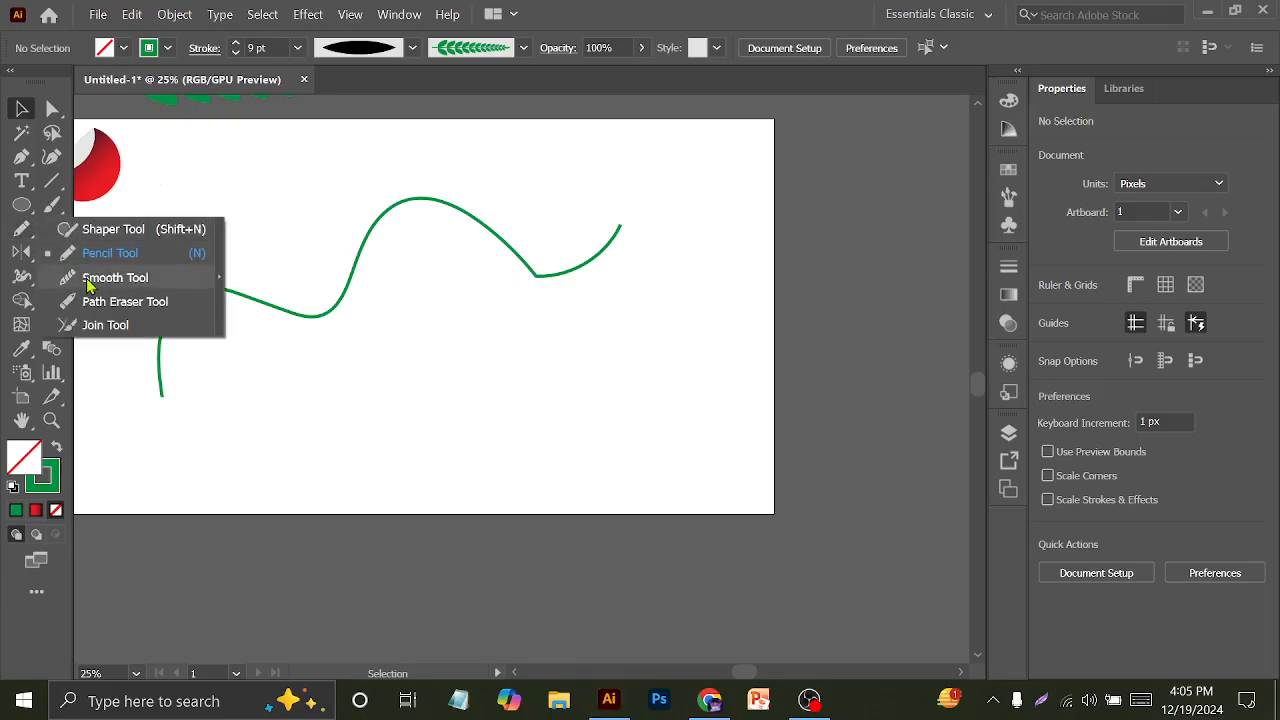
left_click(112, 278)
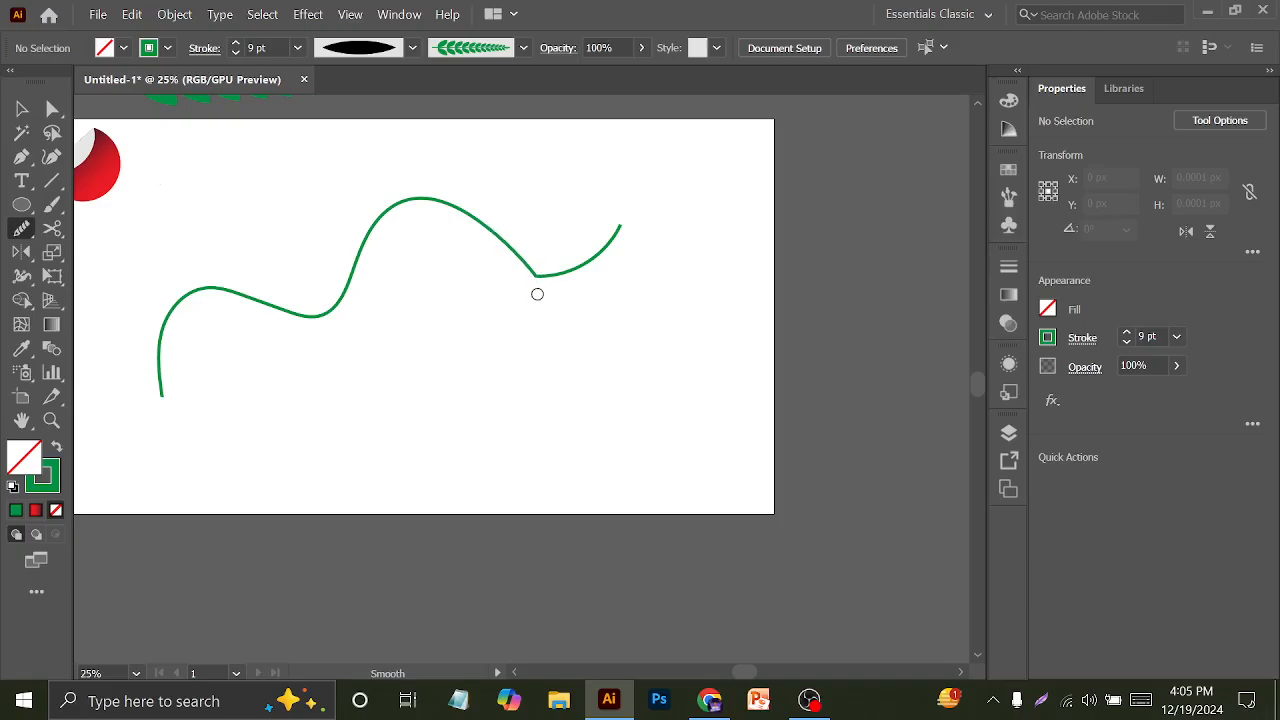
scroll(542, 287, "up", 2)
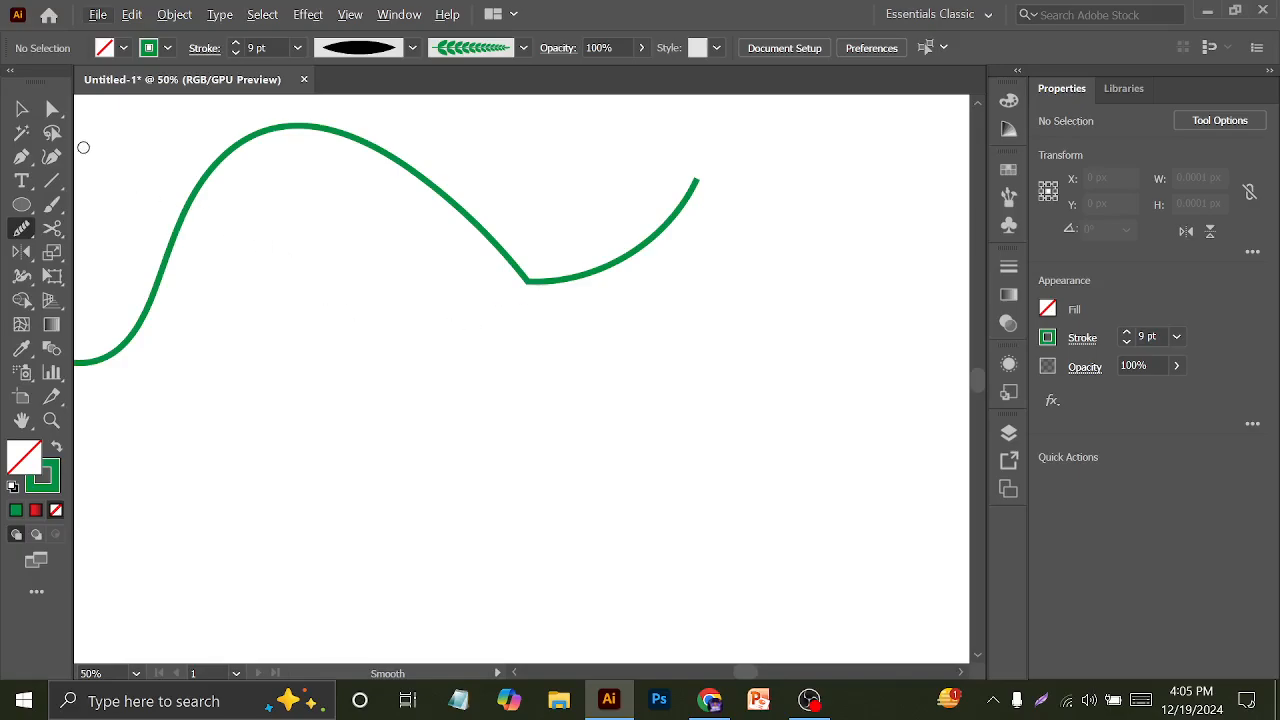
left_click(26, 112)
left_click_drag(157, 143, 215, 252)
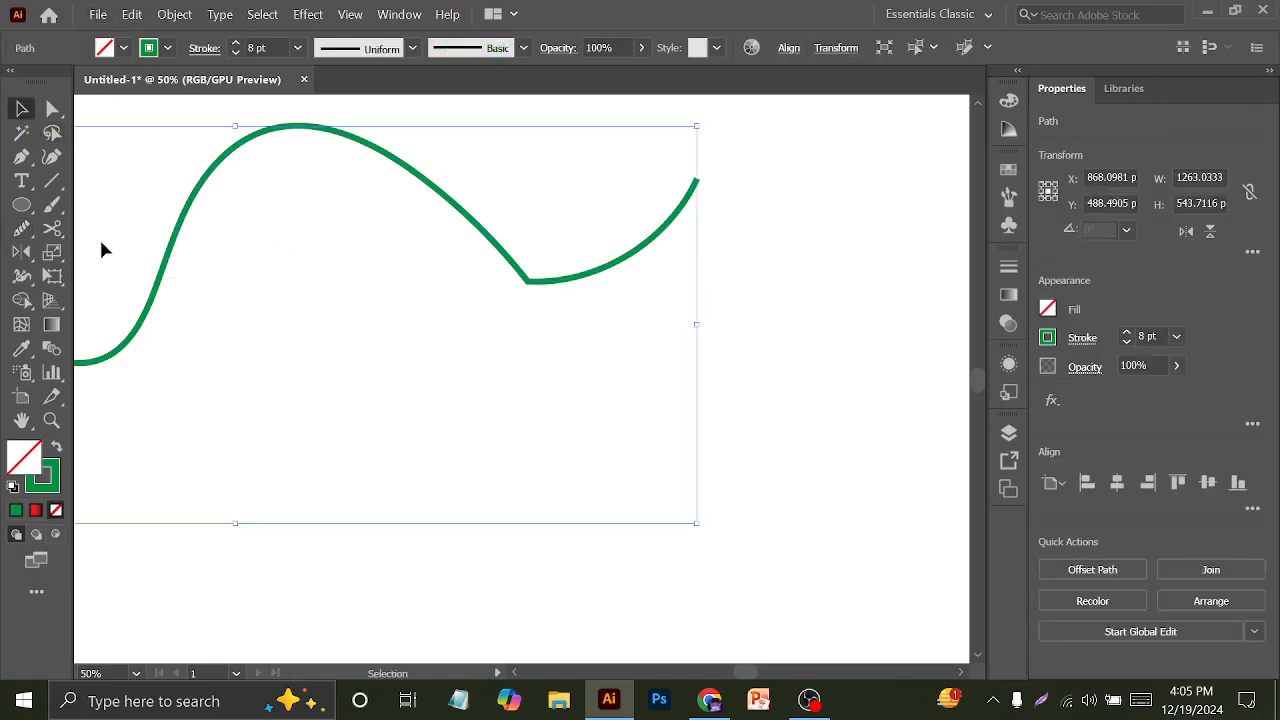
right_click(20, 235)
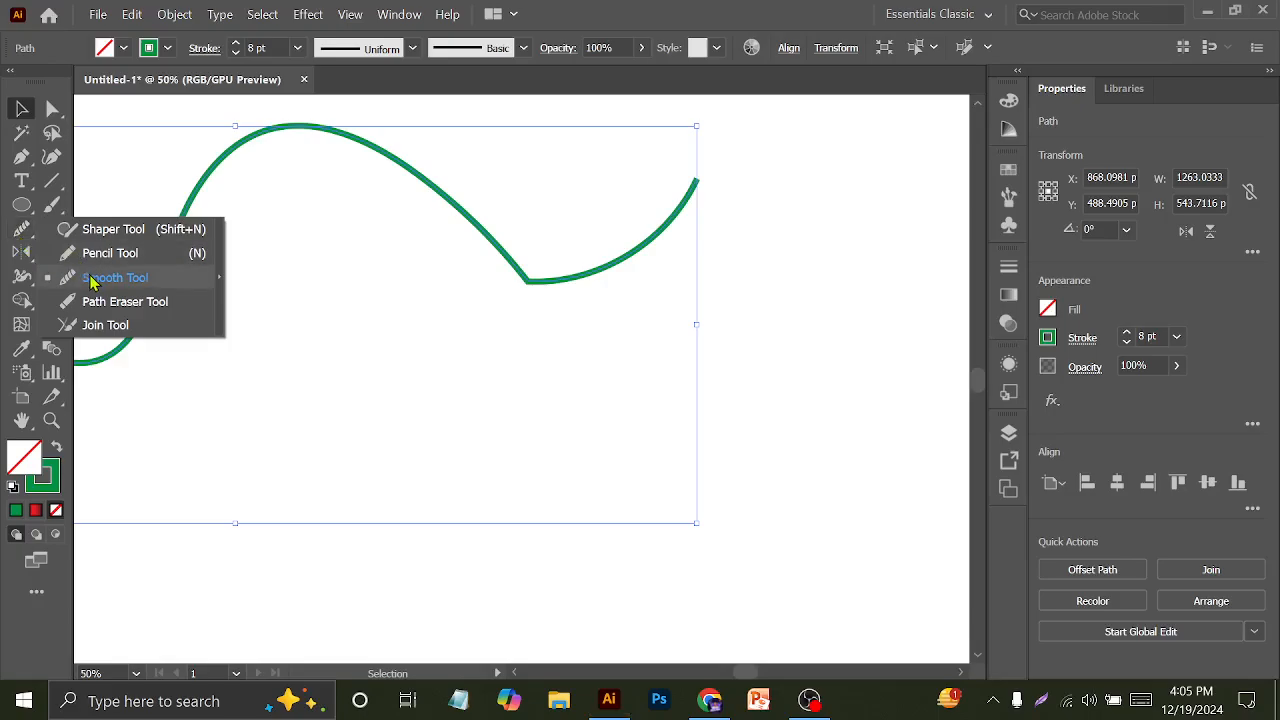
left_click(110, 278)
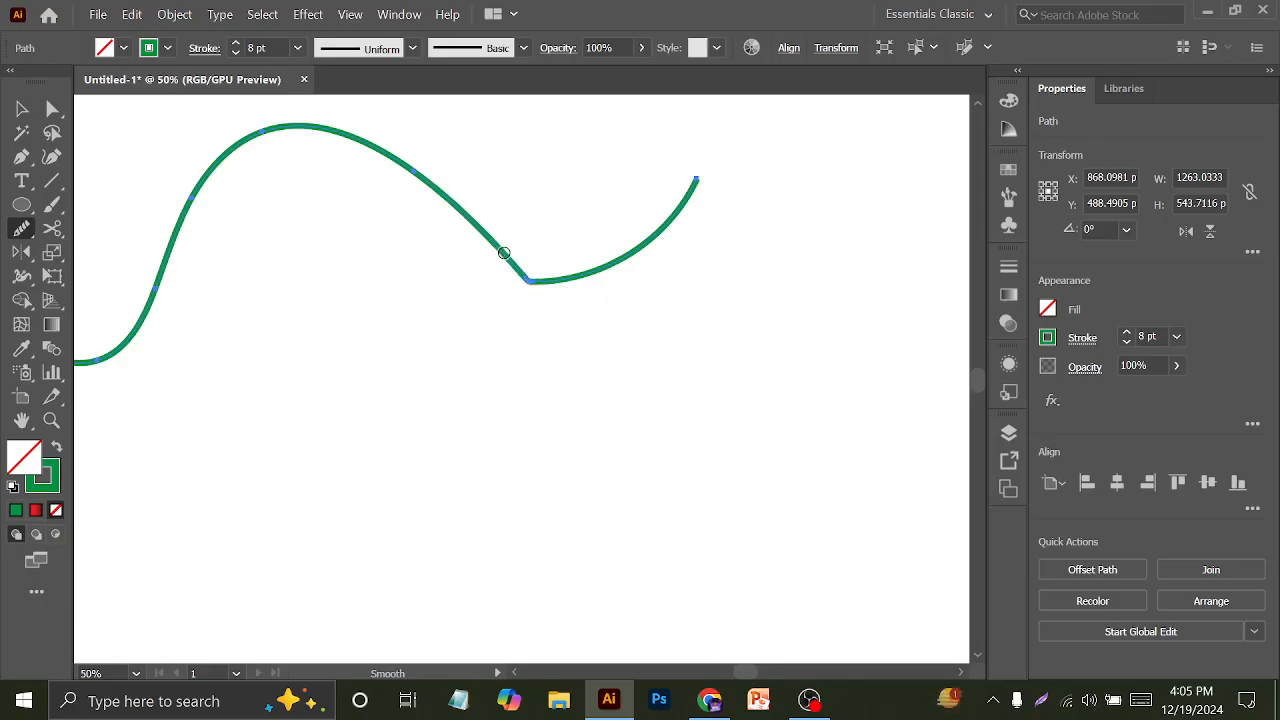
mouse_move(480, 245)
left_mouse_down()
mouse_move(558, 288)
mouse_move(581, 278)
mouse_move(486, 245)
mouse_move(560, 276)
mouse_move(591, 264)
mouse_move(504, 261)
mouse_move(606, 290)
left_mouse_up()
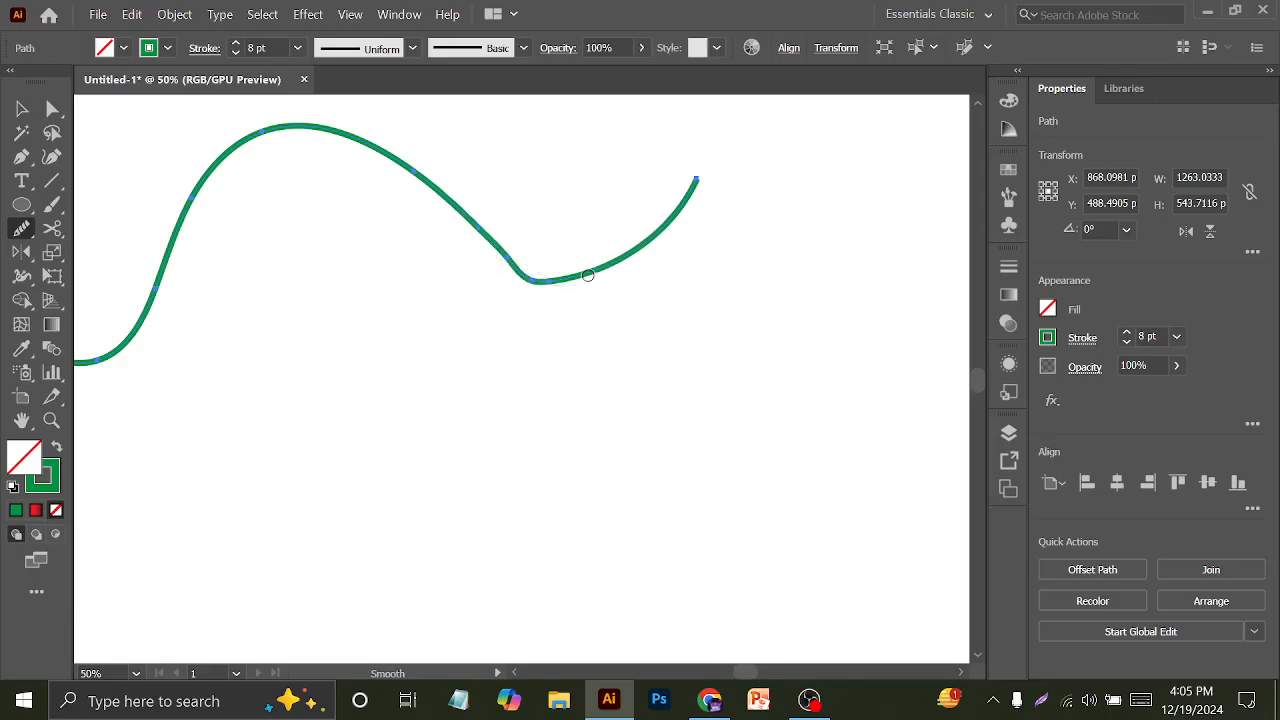
Smooth the sharp corner near the right end of the green wavy path with the Smooth tool
mouse_move(505, 262)
left_mouse_down()
mouse_move(594, 289)
mouse_move(567, 227)
left_mouse_up()
left_click_drag(547, 279, 581, 231)
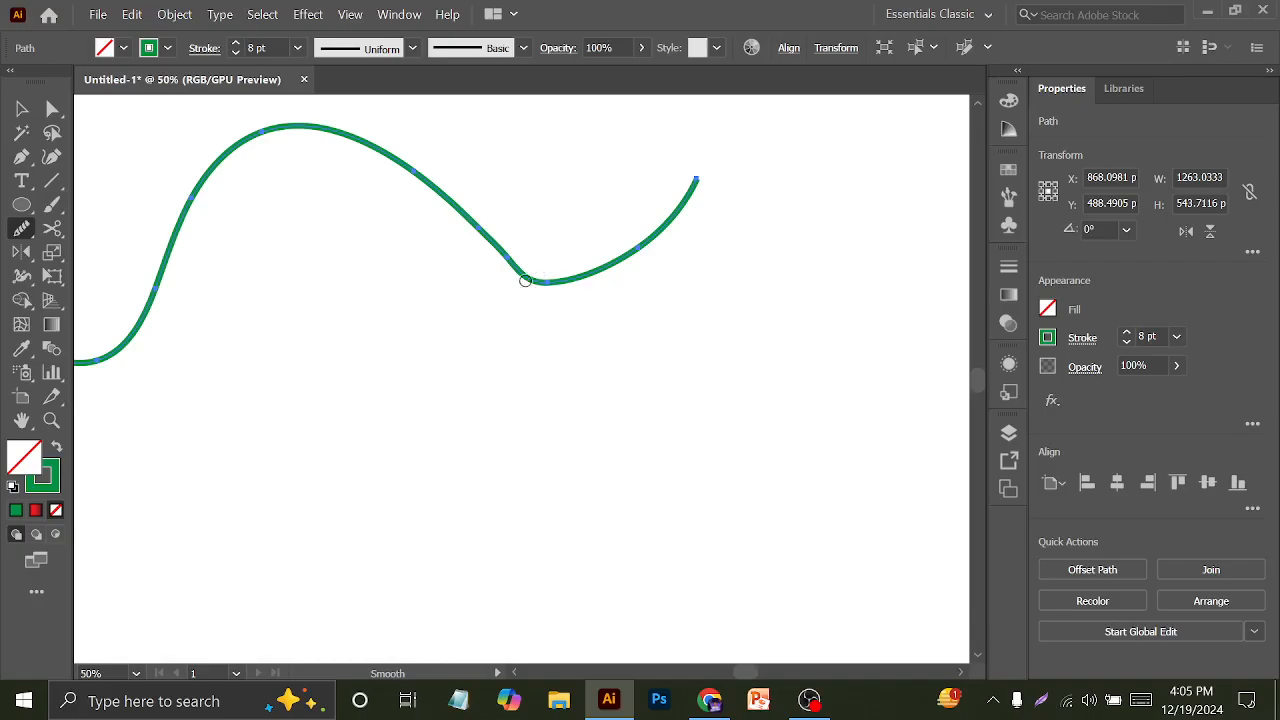
left_click(21, 108)
left_click(437, 305)
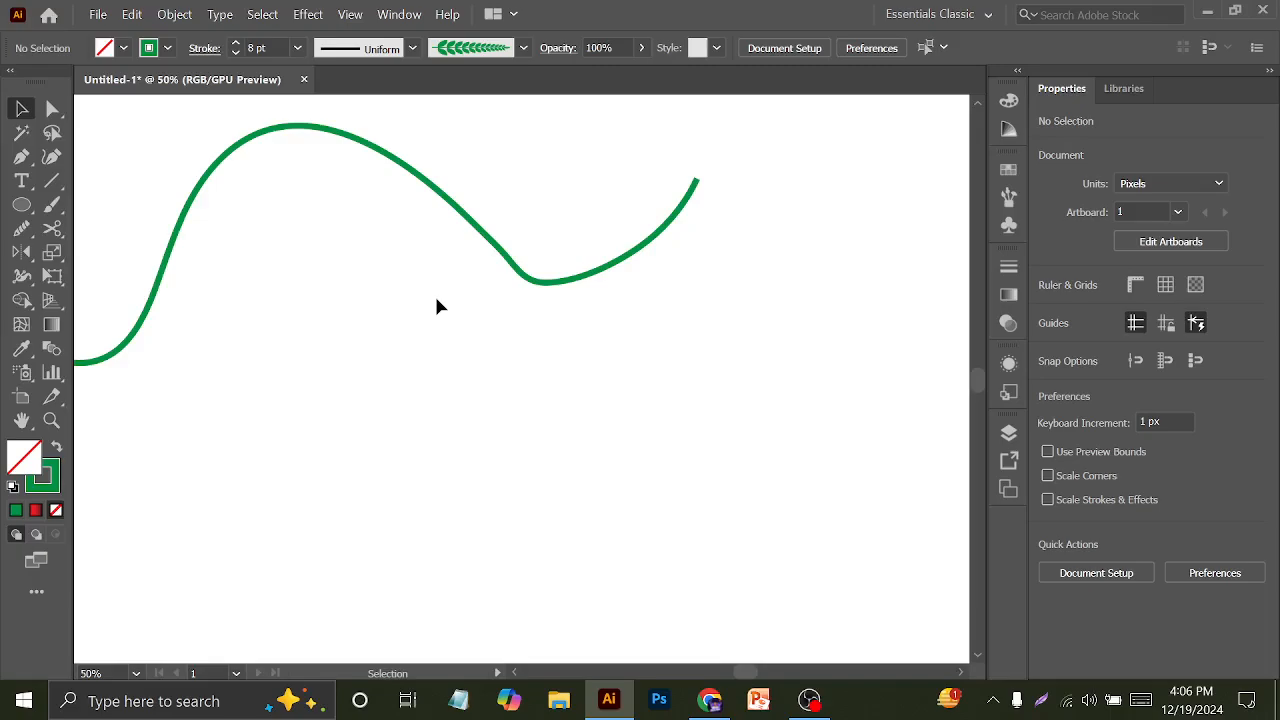
Undo the smoothing of the wavy path's corner and delete the thin tapered path below it
key("a")
key("ctrl+a")
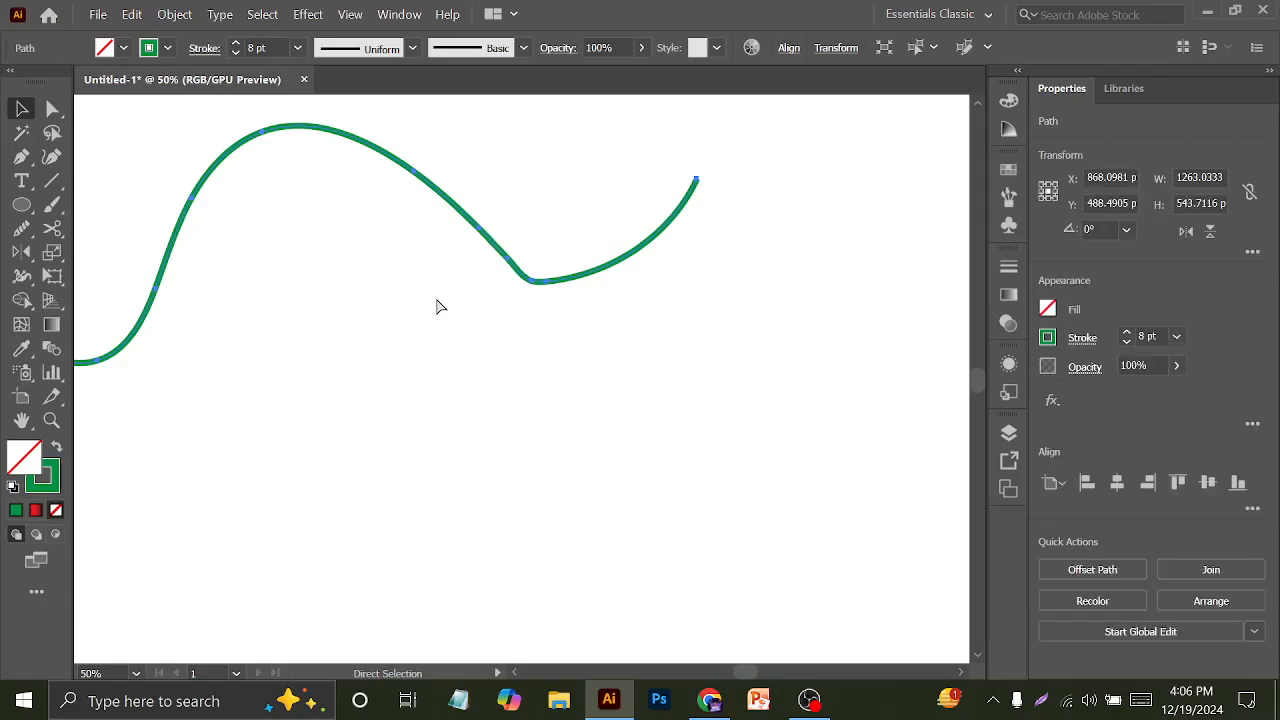
key("ctrl+z")
key("ctrl+z")
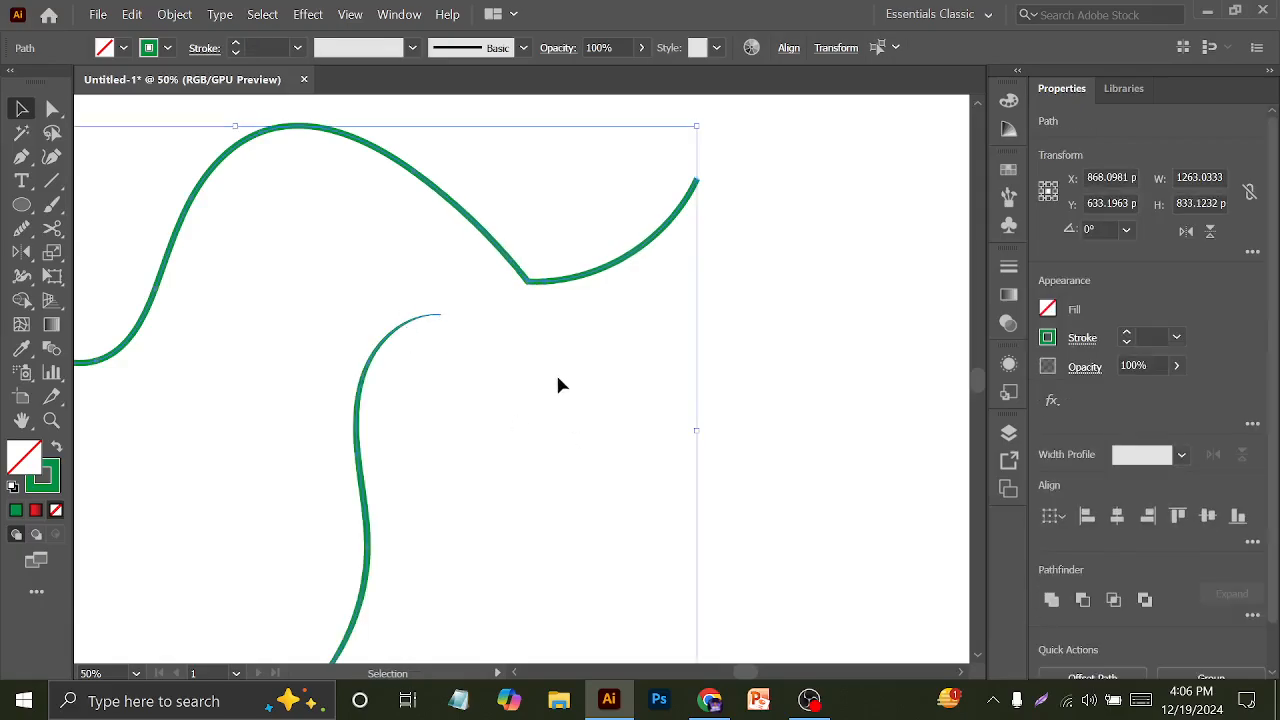
left_click_drag(618, 428, 352, 438)
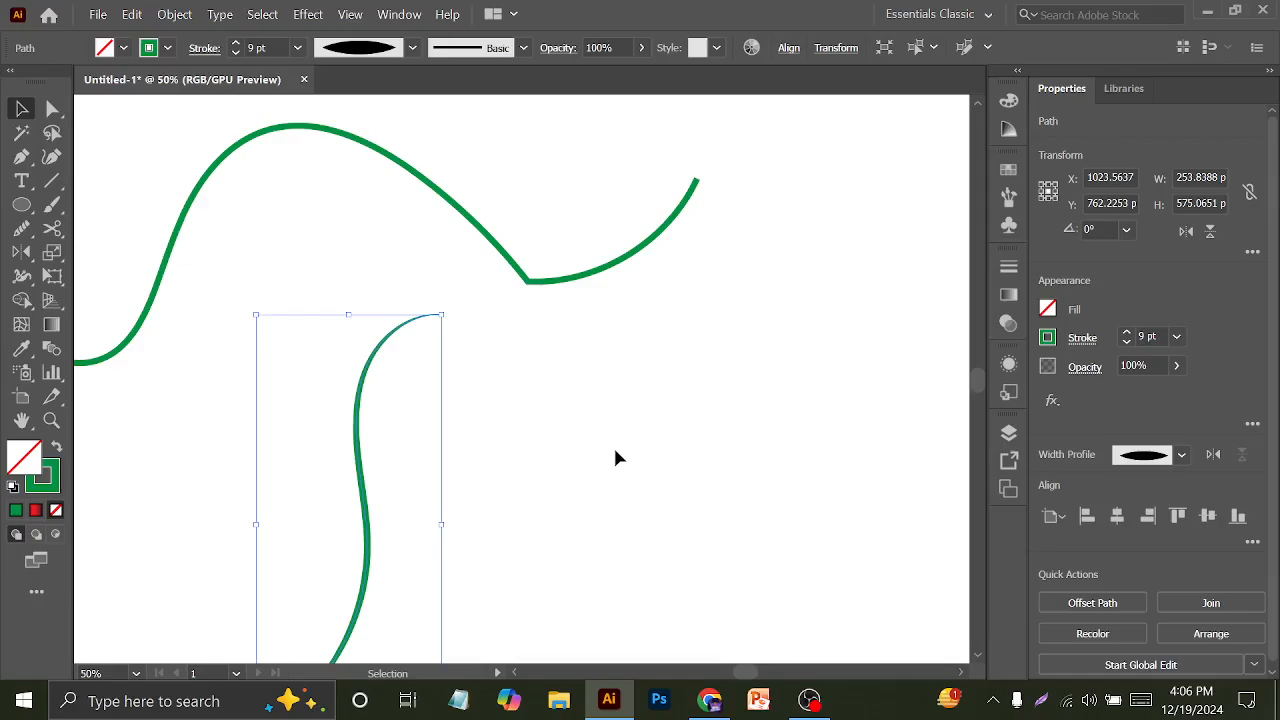
key("Delete")
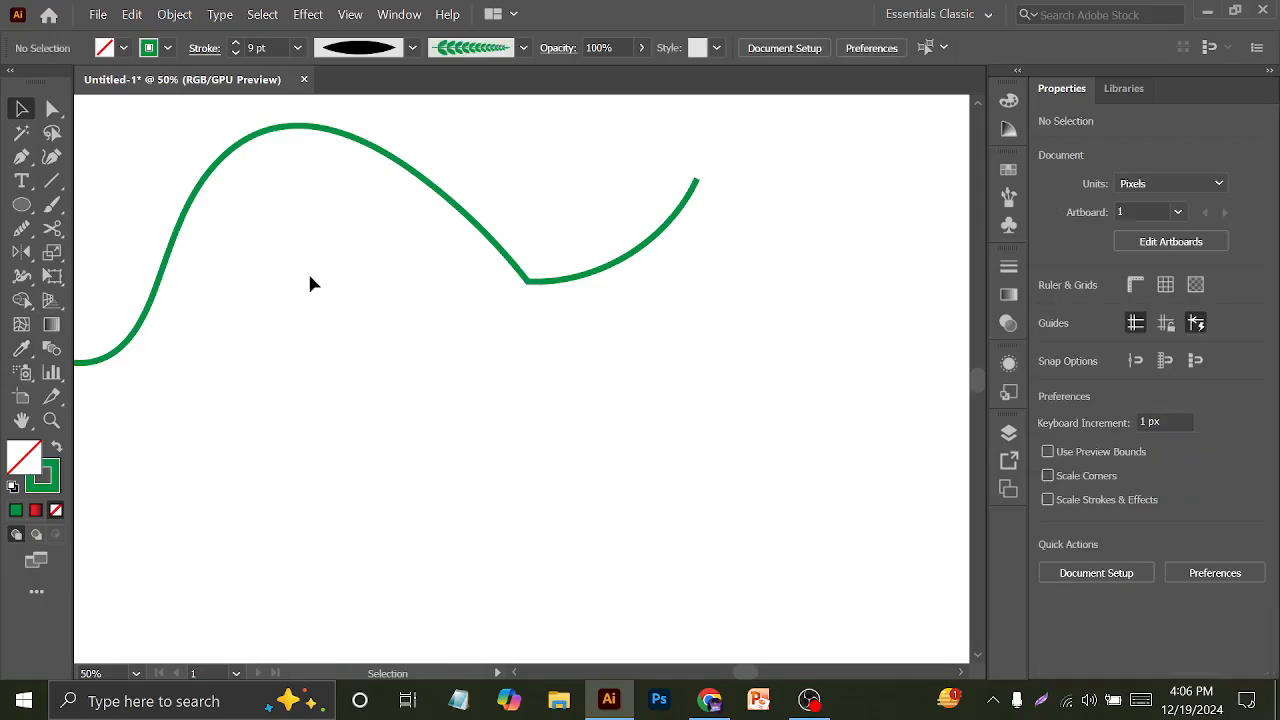
Round the sharp corner near the right end of the green wavy path to a radius of about 170 px
left_click_drag(446, 186, 568, 347)
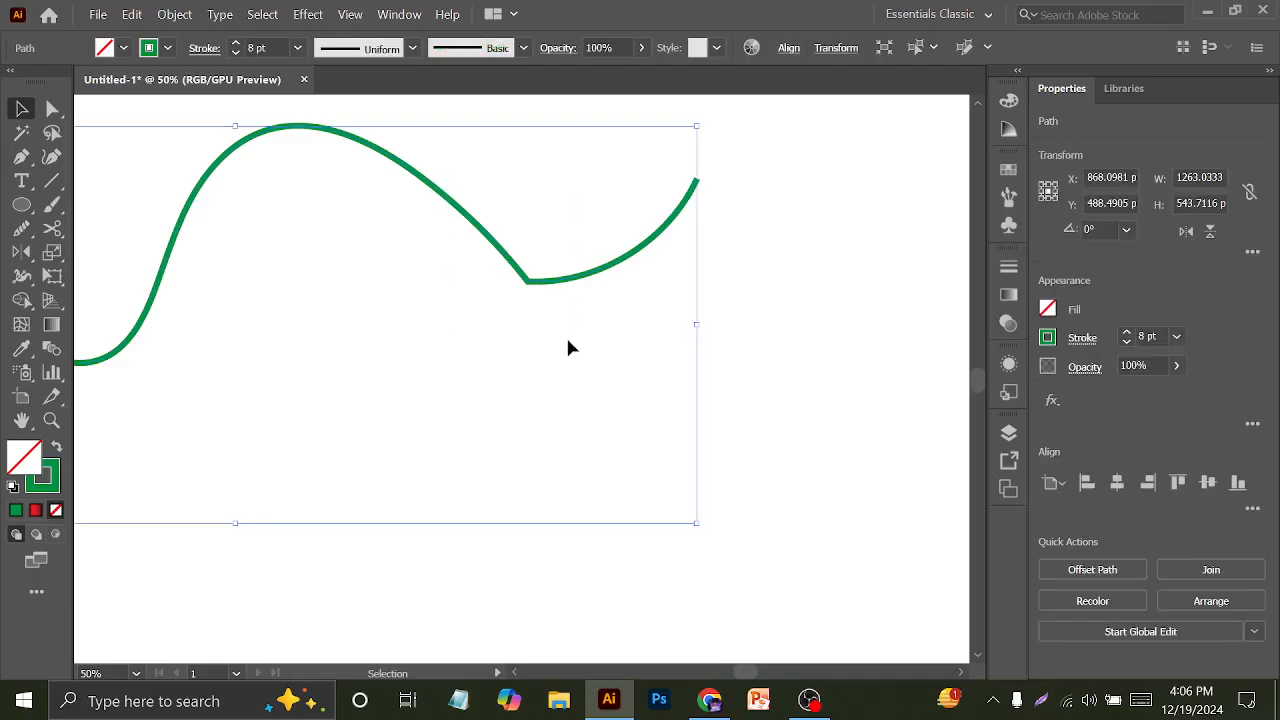
left_click(52, 108)
left_click_drag(536, 272, 600, 165)
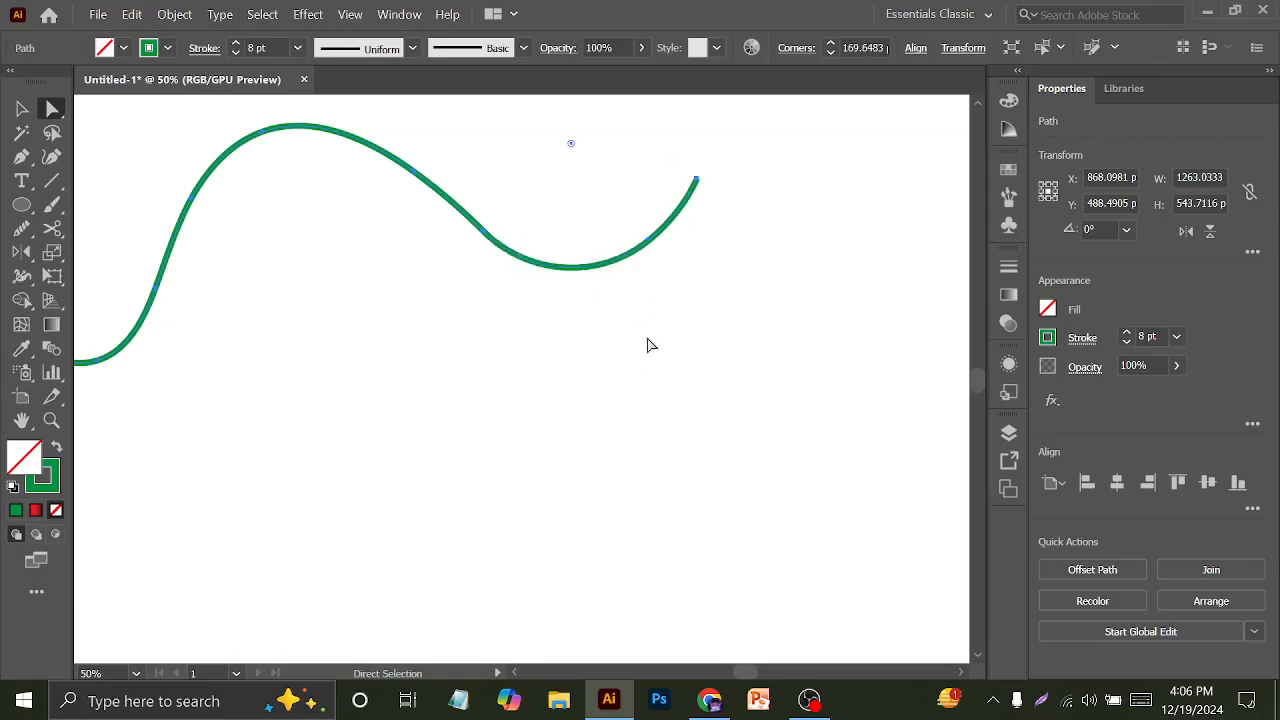
left_click(627, 351)
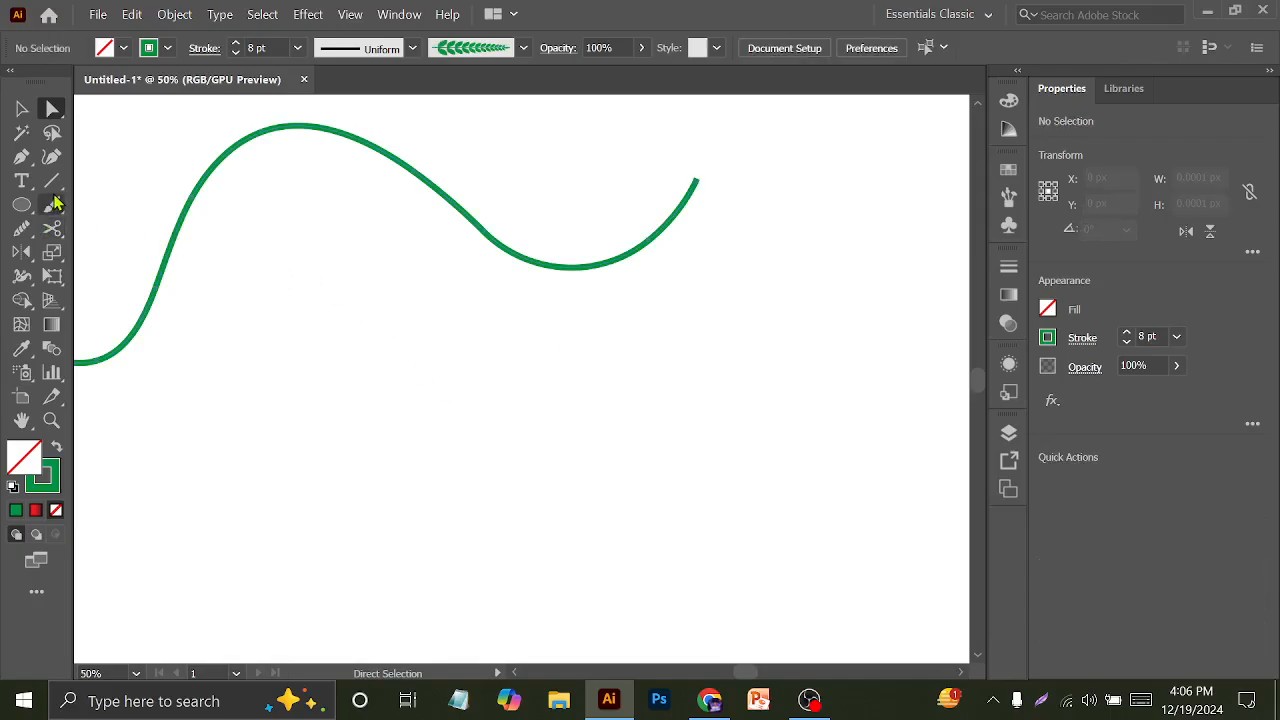
Draw an open zigzag curve about 166 by 286 px below the wavy path with the Pen tool
left_click(22, 156)
left_click(333, 253)
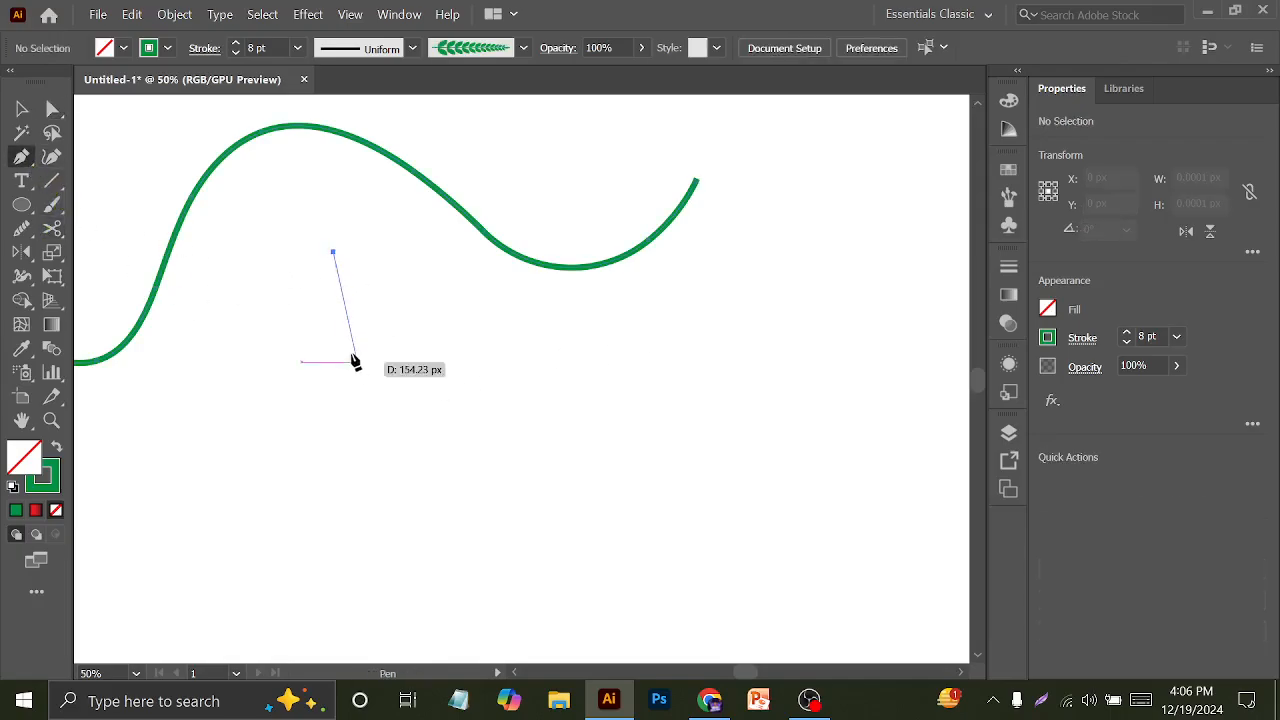
mouse_move(397, 340)
left_mouse_down()
mouse_move(336, 378)
mouse_move(354, 388)
left_mouse_up()
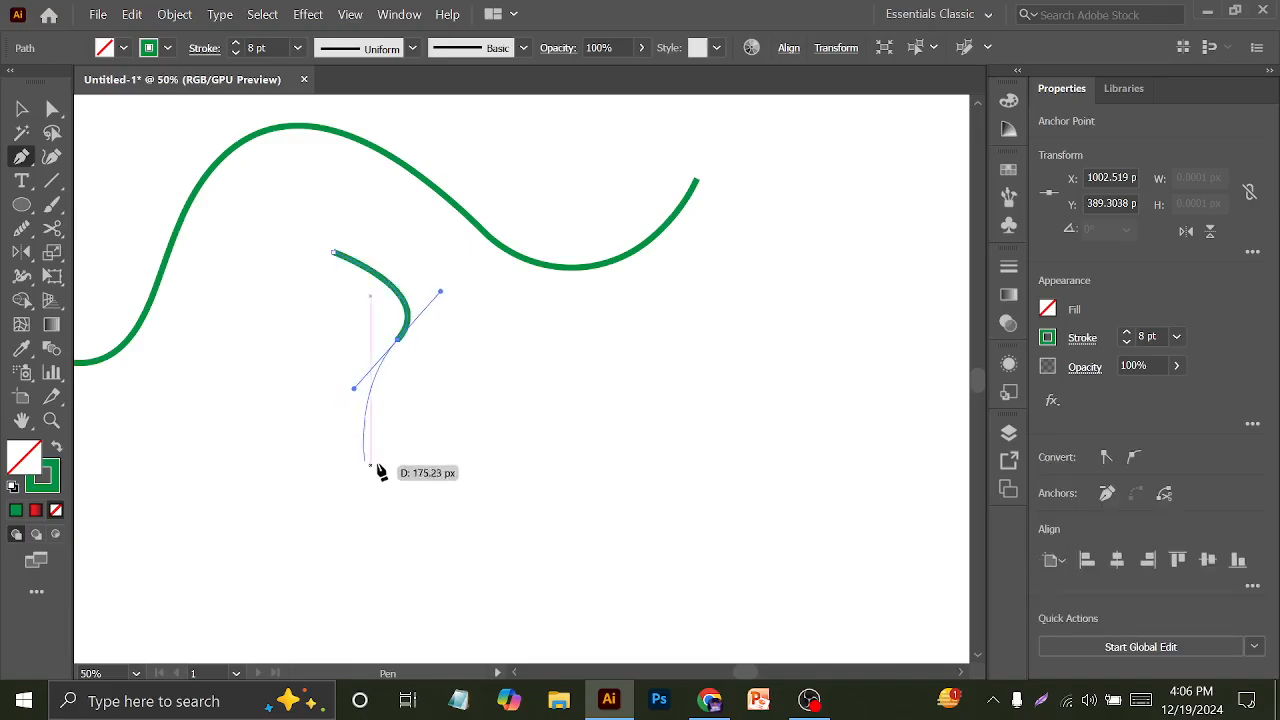
left_click_drag(423, 349, 440, 415)
left_click_drag(405, 461, 306, 612)
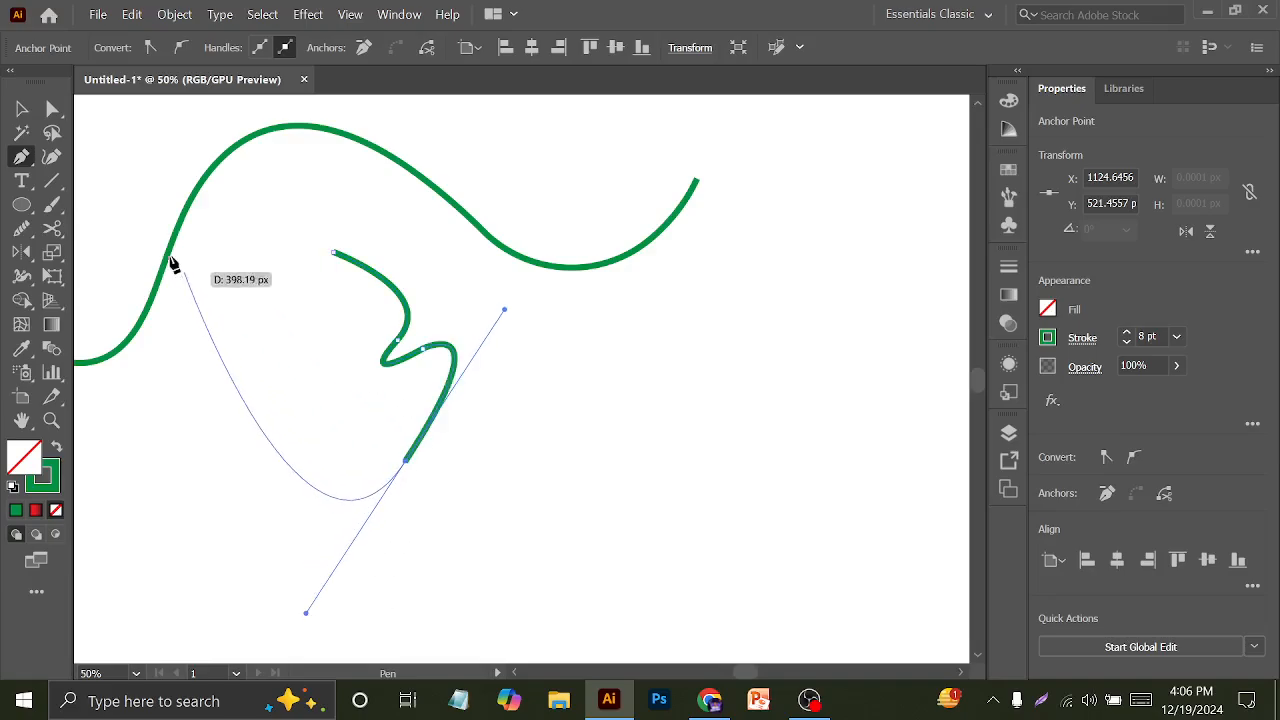
left_click(22, 108)
left_click(432, 370)
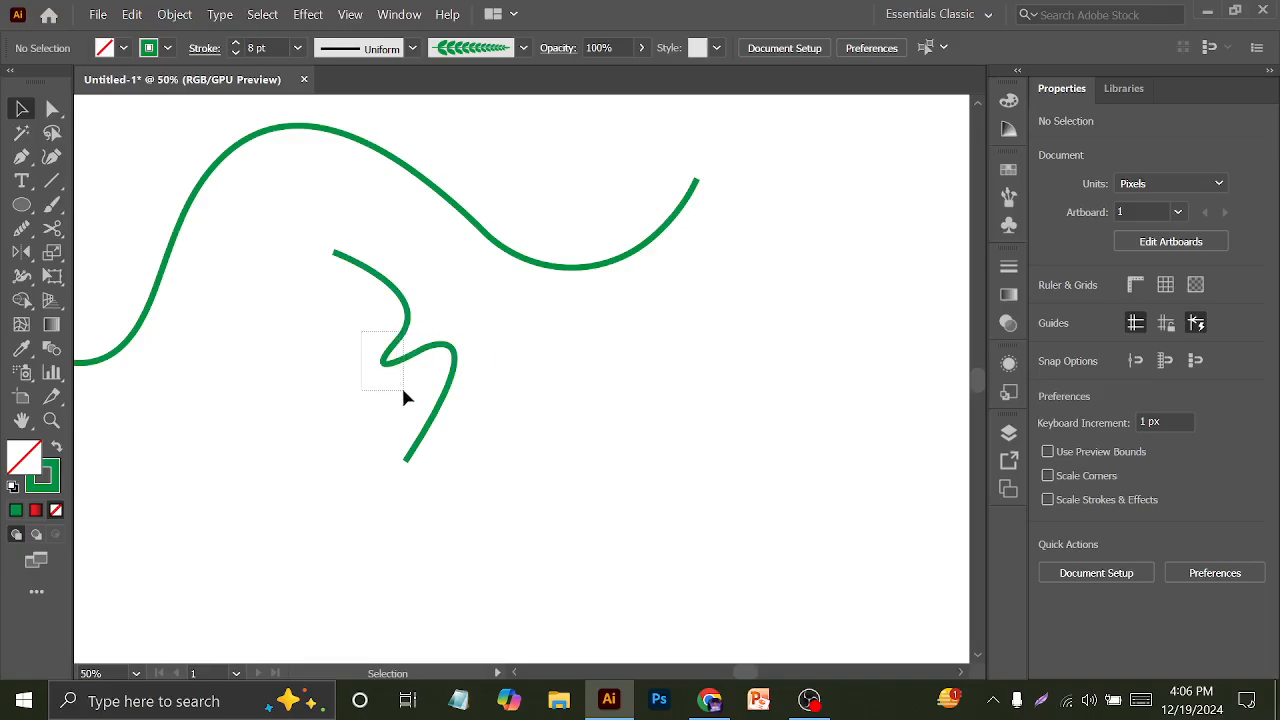
Smooth the tight inner bend of the new zigzag curve with several Smooth tool strokes
left_click_drag(403, 397, 520, 532)
left_click(52, 108)
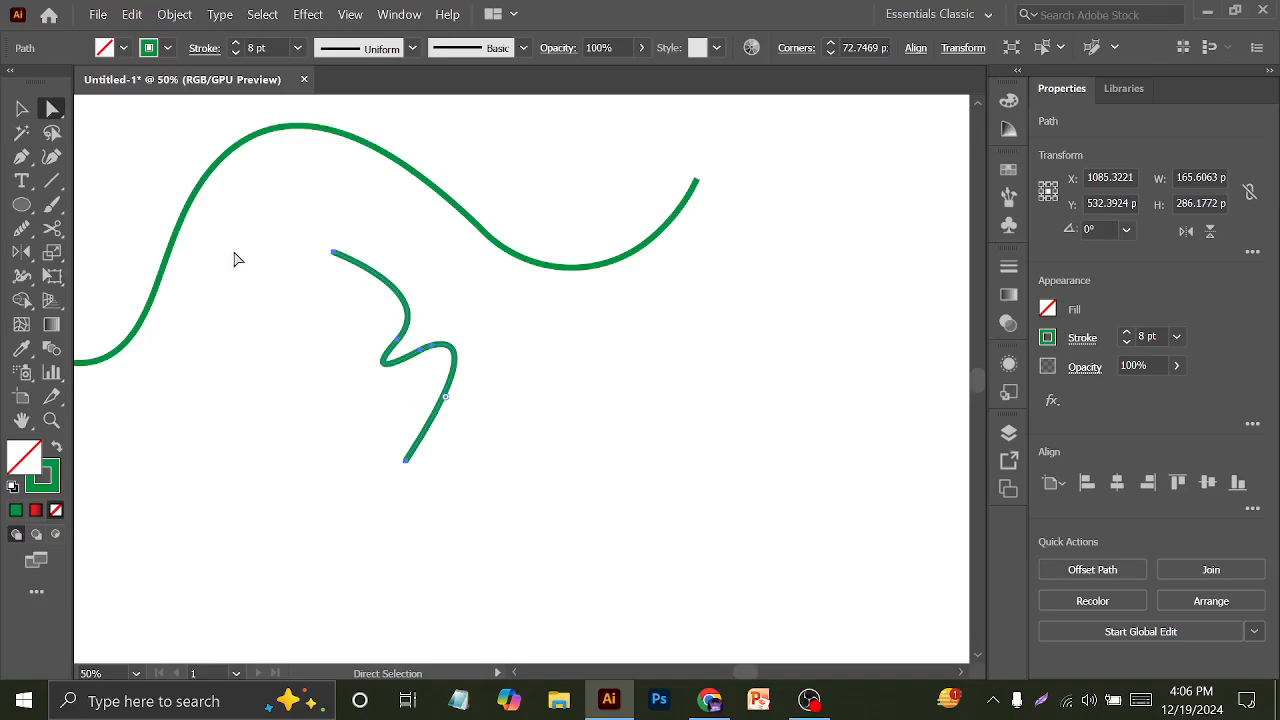
left_click(21, 228)
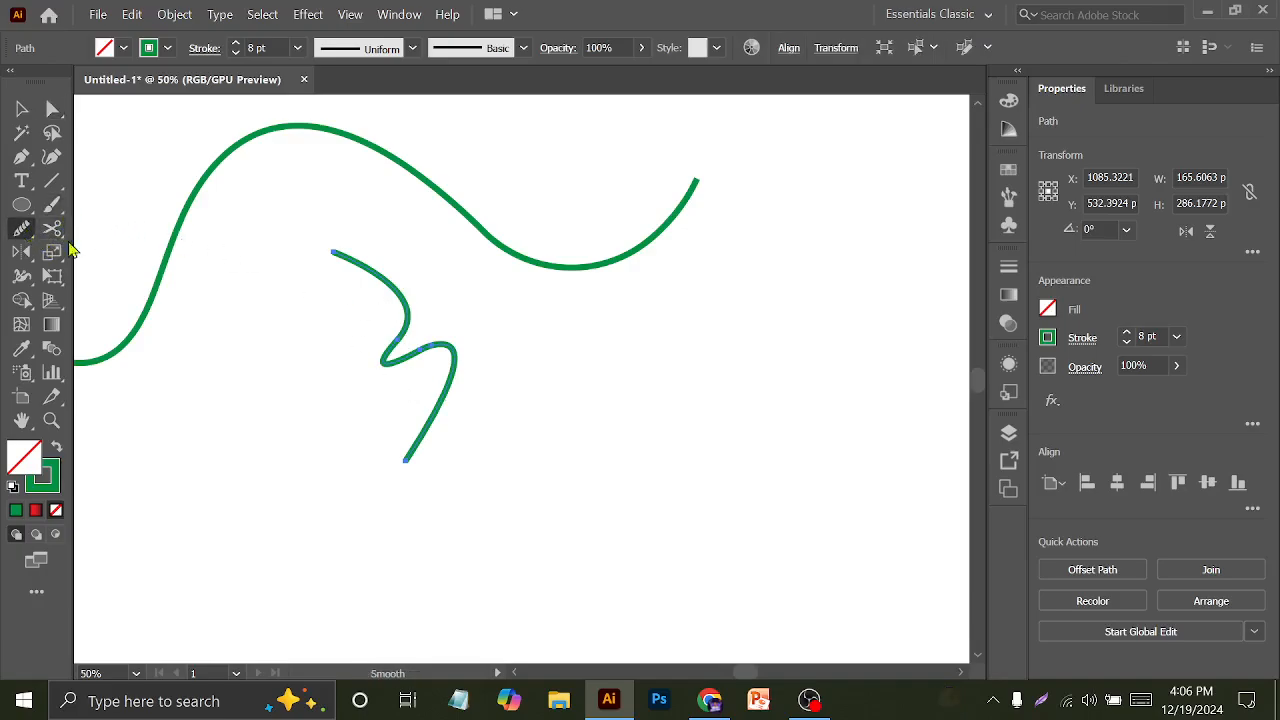
mouse_move(388, 360)
left_mouse_down()
mouse_move(380, 326)
mouse_move(423, 403)
mouse_move(398, 387)
mouse_move(400, 289)
mouse_move(377, 266)
mouse_move(400, 377)
left_mouse_up()
scroll(400, 350, "up", 5)
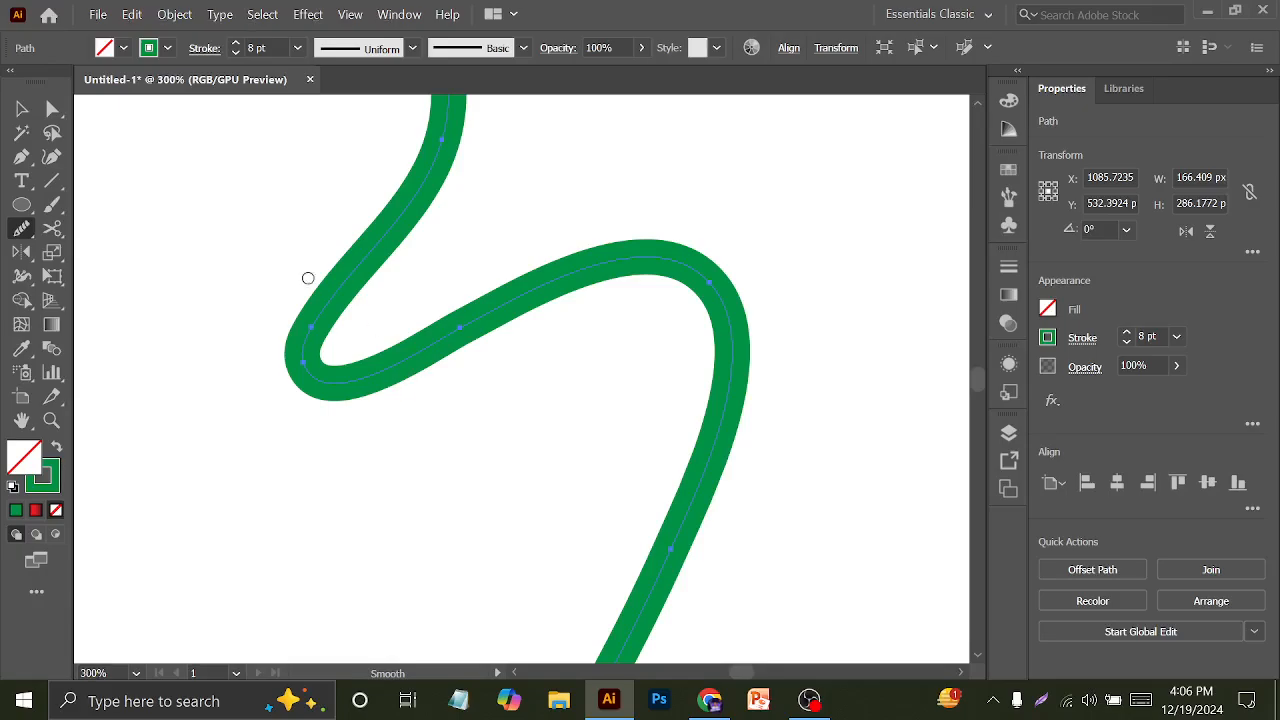
mouse_move(345, 408)
left_mouse_down()
mouse_move(303, 377)
mouse_move(349, 343)
mouse_move(313, 371)
mouse_move(354, 300)
mouse_move(290, 370)
mouse_move(349, 246)
mouse_move(314, 359)
mouse_move(335, 283)
mouse_move(363, 290)
mouse_move(316, 344)
mouse_move(392, 220)
mouse_move(311, 351)
mouse_move(381, 263)
mouse_move(356, 307)
left_mouse_up()
scroll(356, 307, "up", 3)
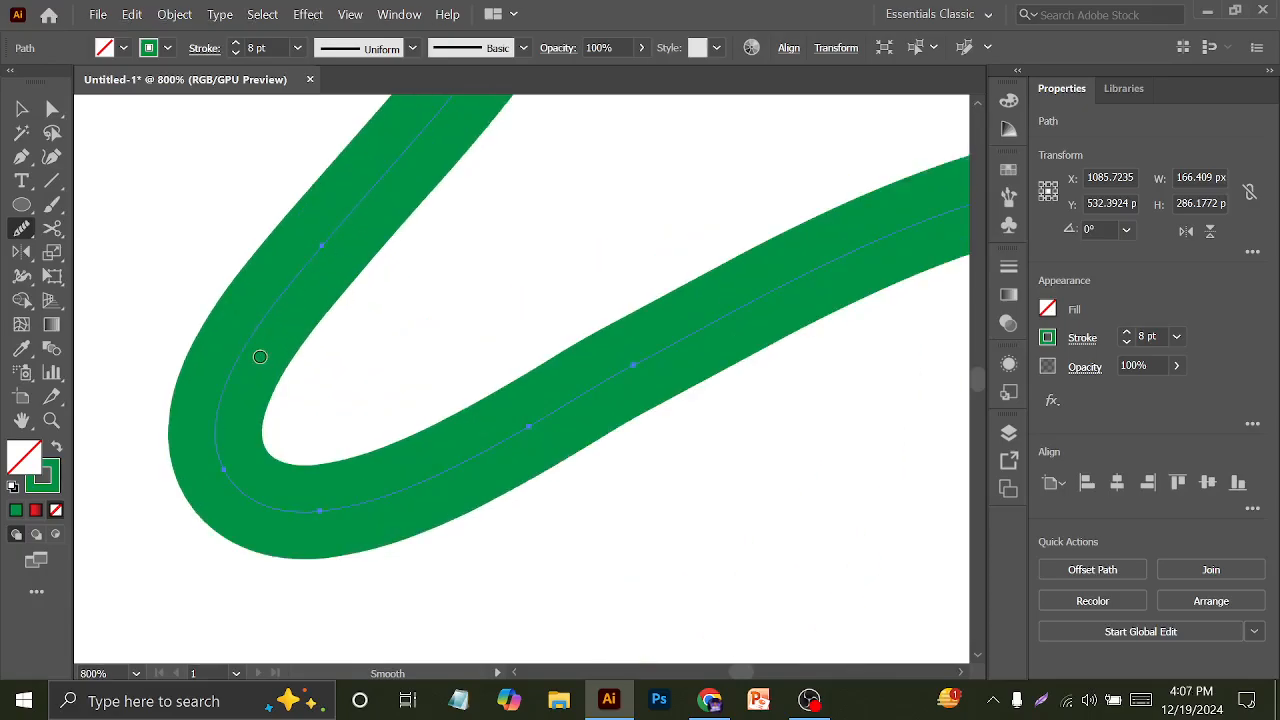
left_click_drag(260, 357, 386, 194)
mouse_move(312, 256)
left_mouse_down()
mouse_move(413, 145)
mouse_move(340, 211)
left_mouse_up()
scroll(340, 211, "down", 2)
scroll(417, 306, "down", 2)
scroll(472, 385, "down", 3)
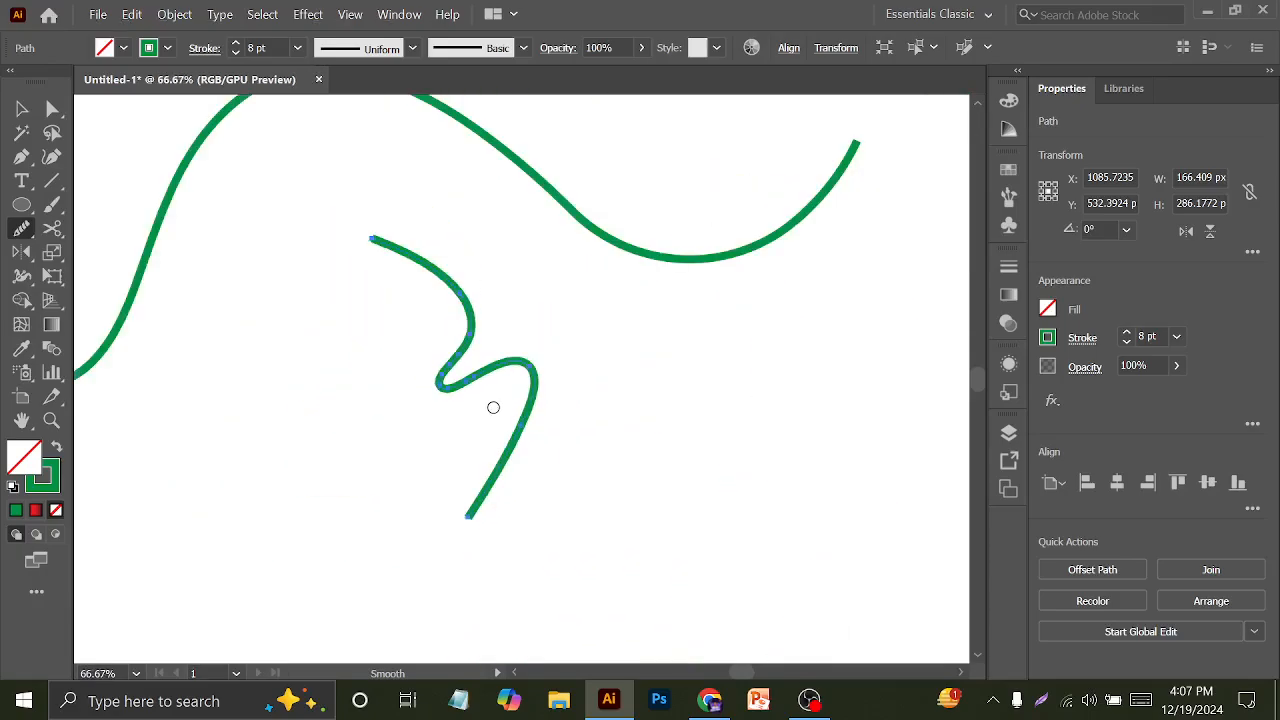
Change the zigzag curve's stroke colour to dark red and smooth its tight inner bend again
scroll(486, 371, "up", 1)
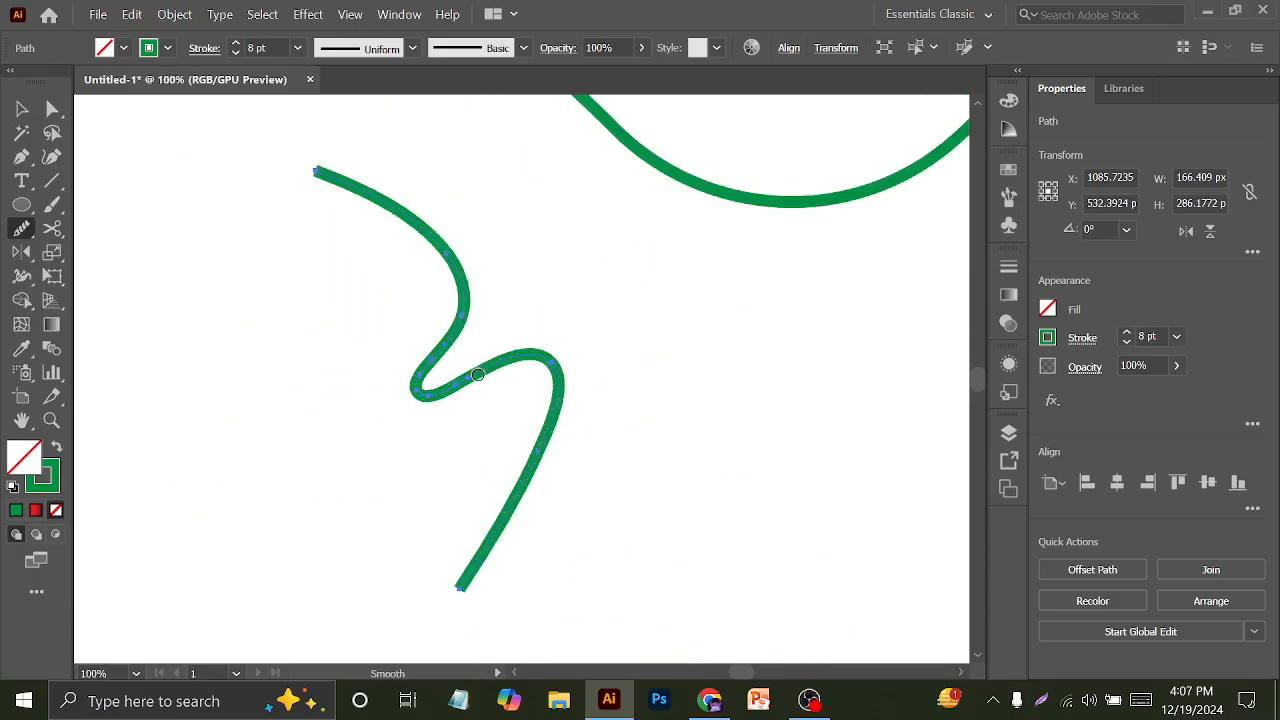
scroll(451, 377, "up", 6)
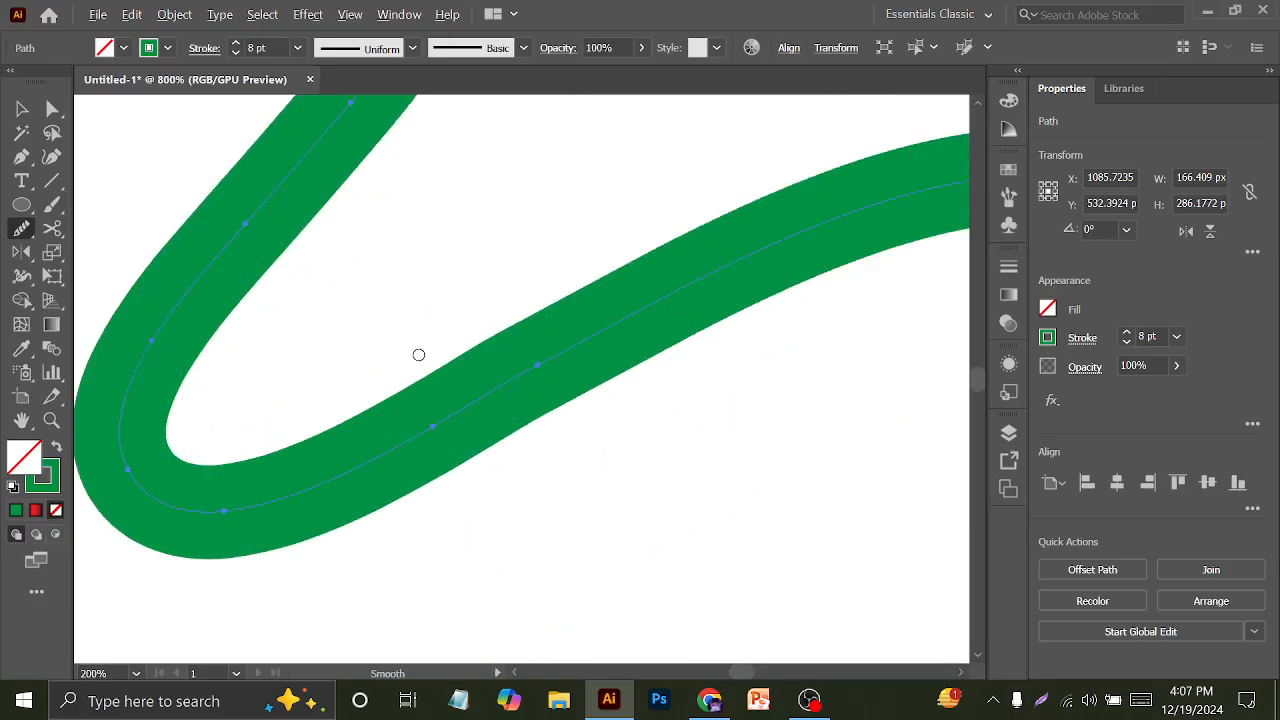
key("ctrl")
key("space")
left_click_drag(340, 250, 428, 275)
left_click(167, 48)
left_click(153, 81)
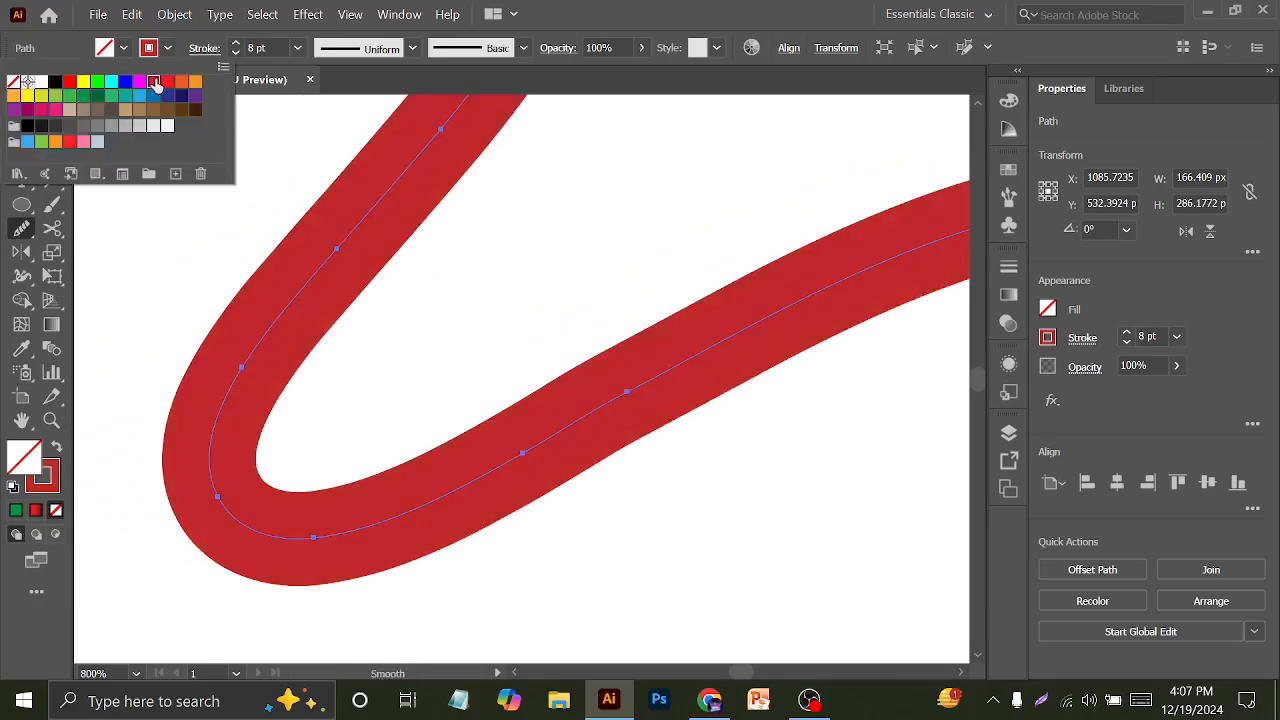
left_click(455, 212)
key("ctrl+z")
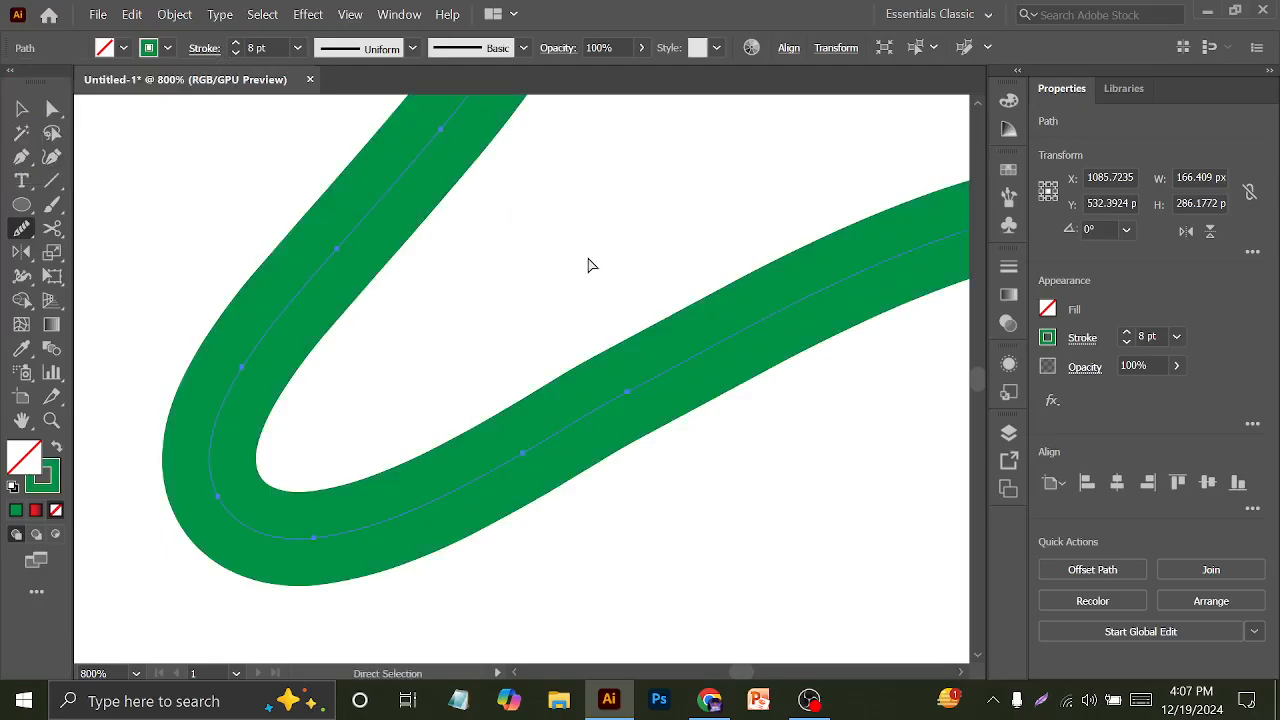
key("ctrl+shift+z")
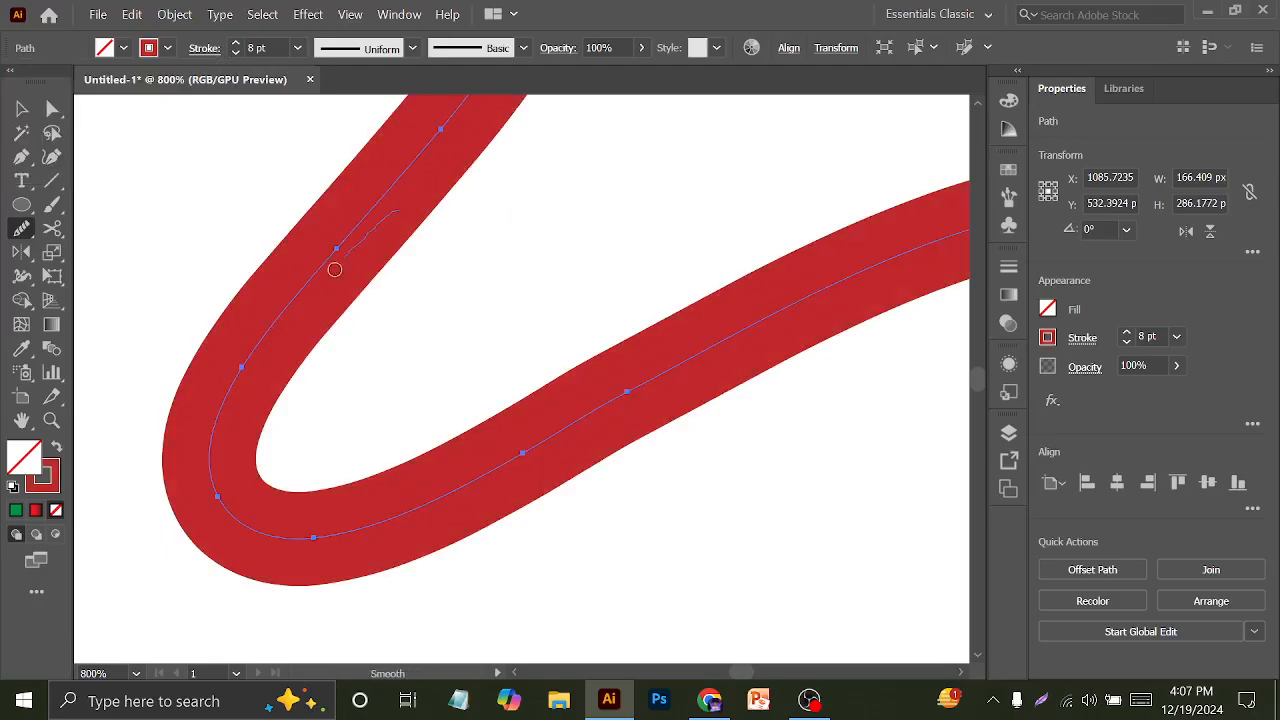
mouse_move(383, 206)
left_mouse_down()
mouse_move(294, 286)
mouse_move(317, 311)
mouse_move(346, 230)
mouse_move(363, 240)
mouse_move(354, 551)
mouse_move(251, 331)
mouse_move(343, 580)
mouse_move(266, 371)
mouse_move(292, 411)
left_mouse_up()
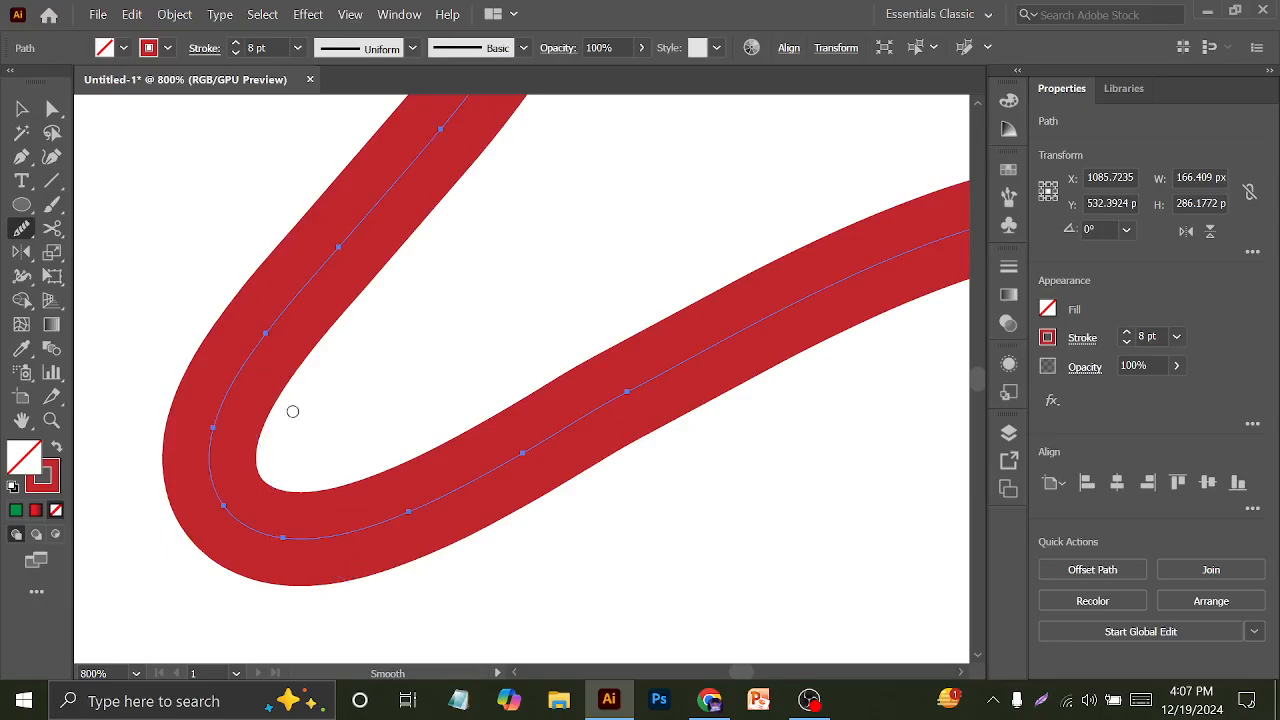
Delete both the green wavy path and the red zigzag curve from the artboard
scroll(403, 378, "down", 4)
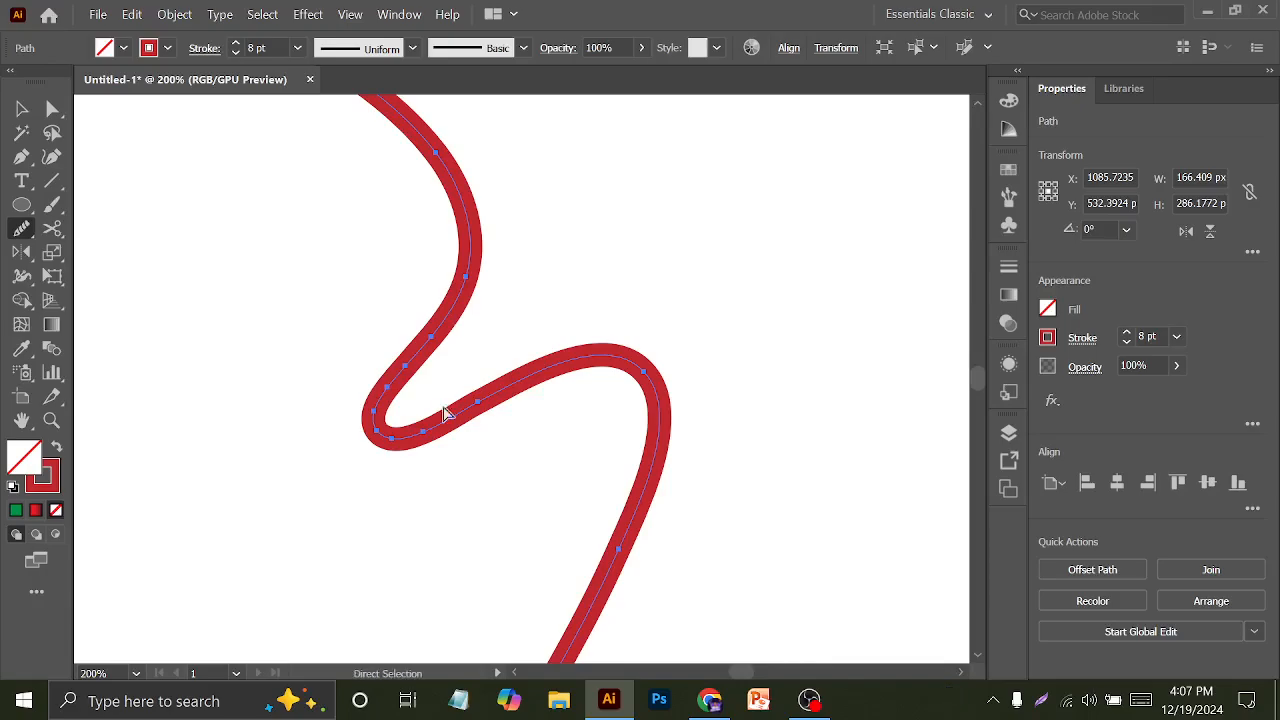
scroll(450, 410, "down", 2)
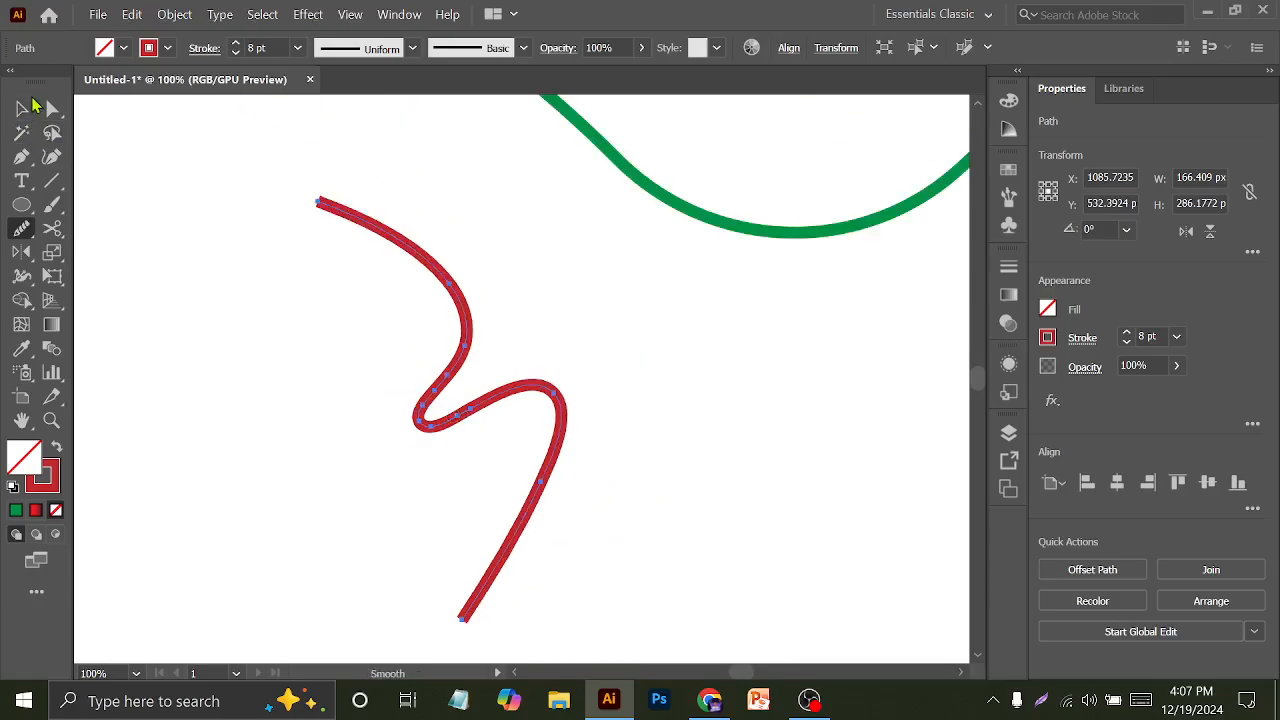
left_click(22, 108)
scroll(249, 264, "down", 3)
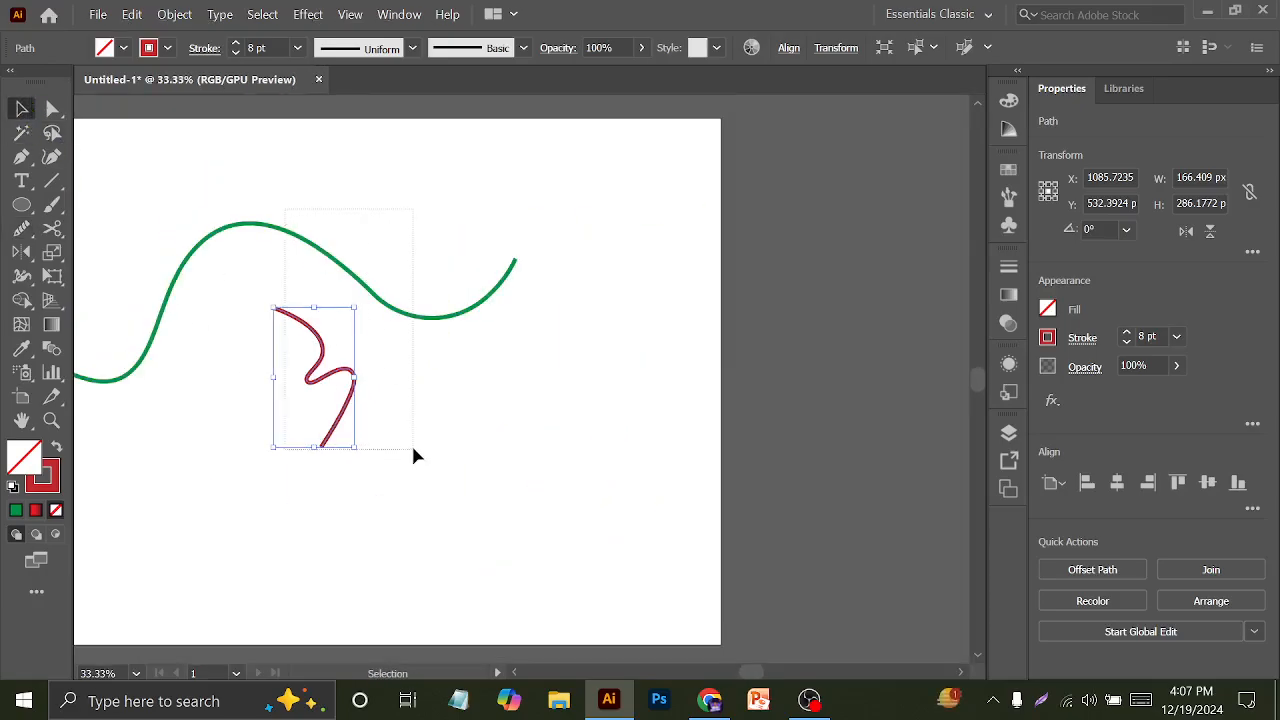
key("ctrl+a")
key("Delete")
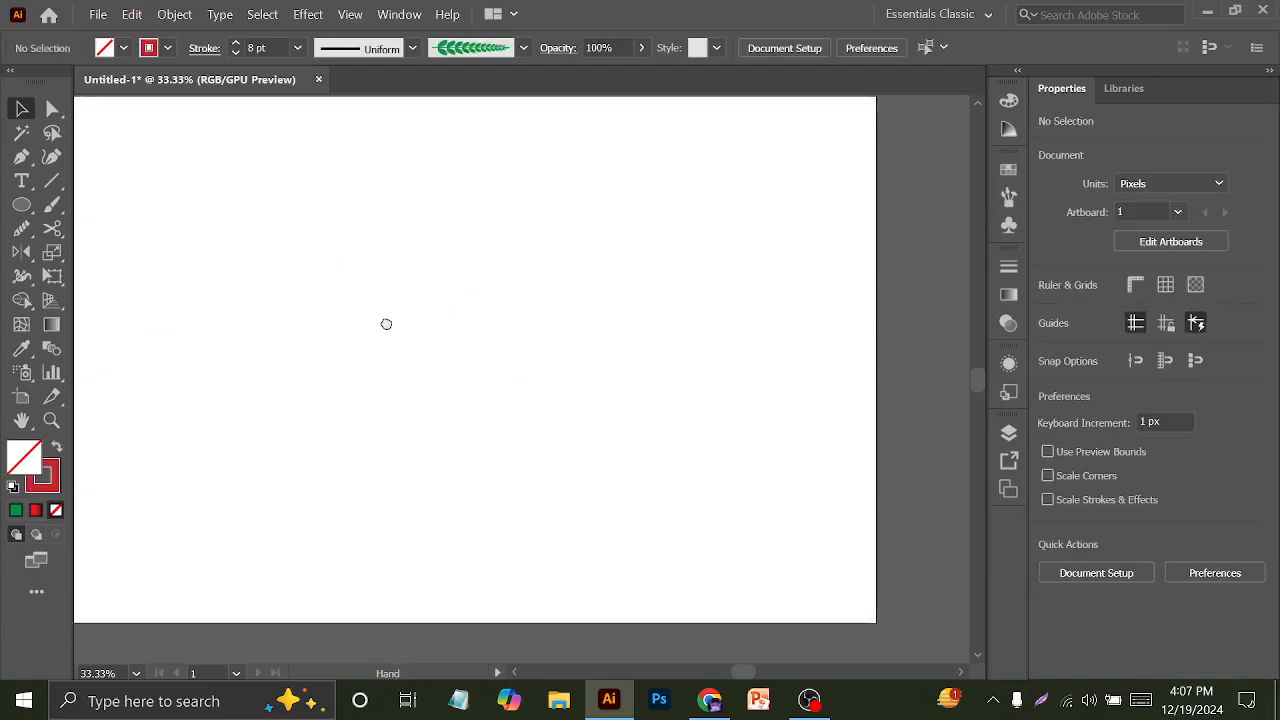
key("ctrl+z")
scroll(460, 357, "down", 1)
scroll(471, 366, "up", 1)
scroll(453, 352, "down", 1)
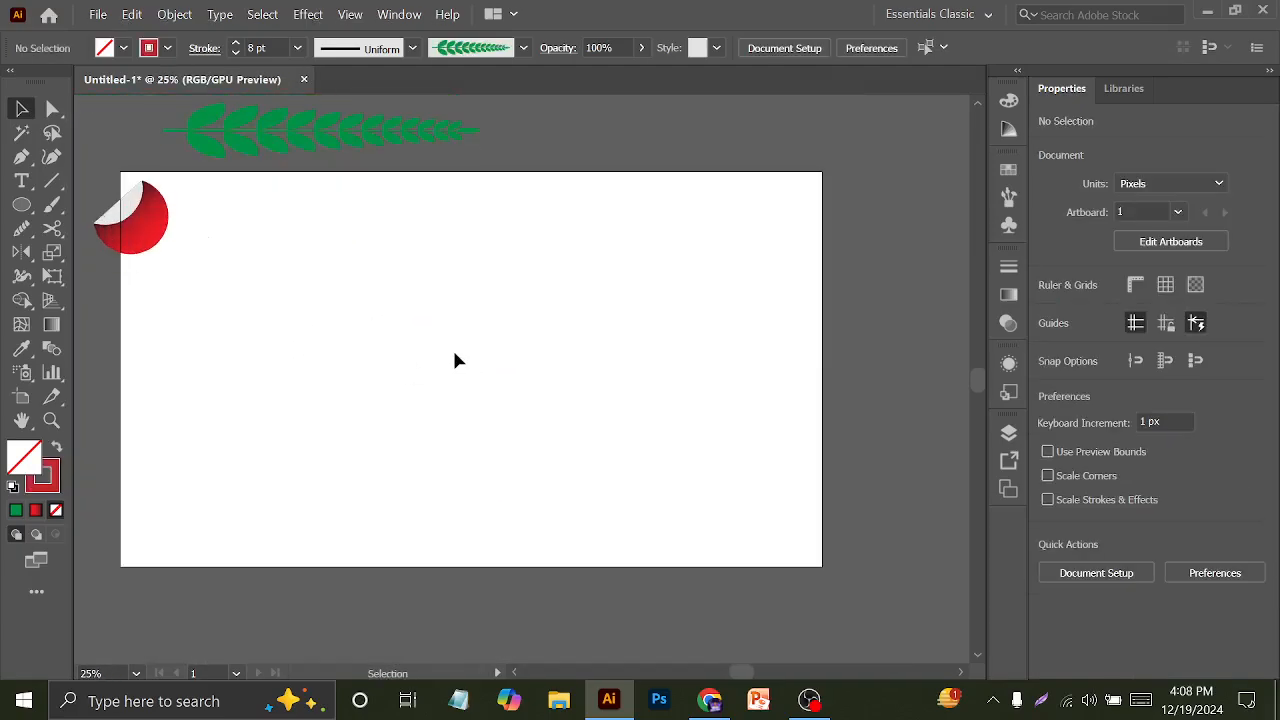
left_click_drag(366, 362, 449, 362)
scroll(460, 383, "up", 1)
scroll(477, 376, "up", 3)
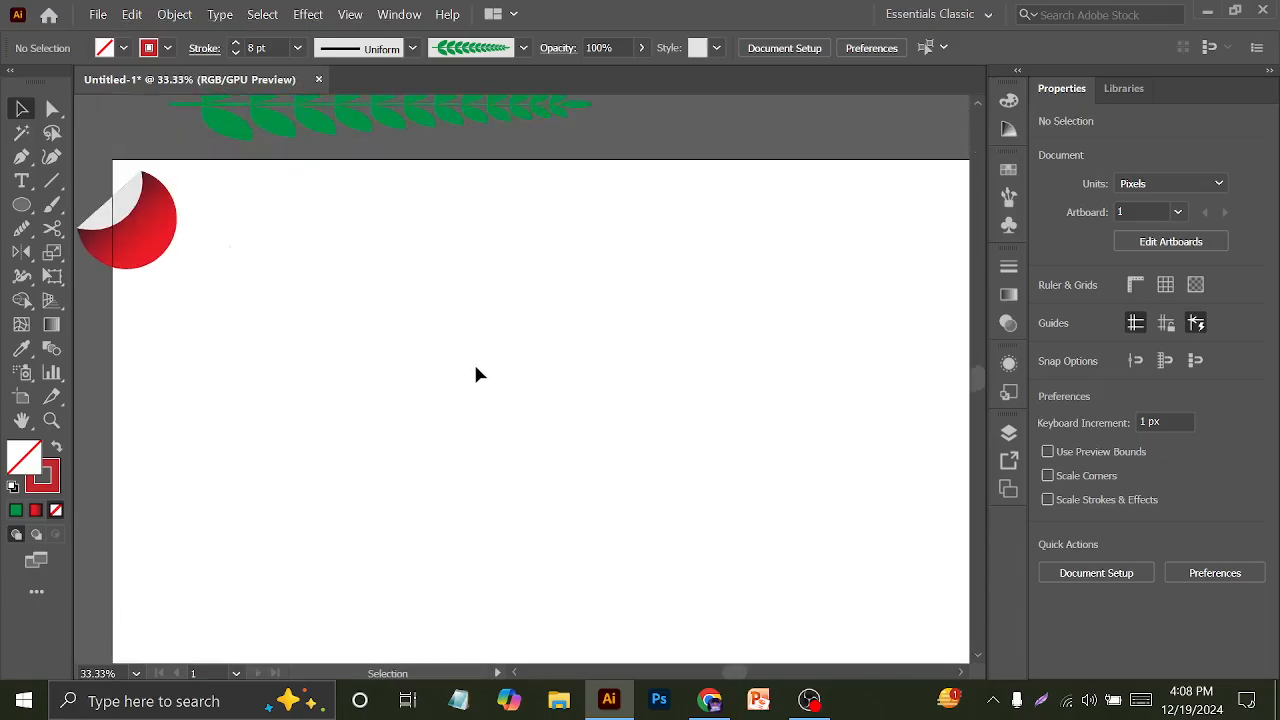
left_click_drag(132, 120, 427, 474)
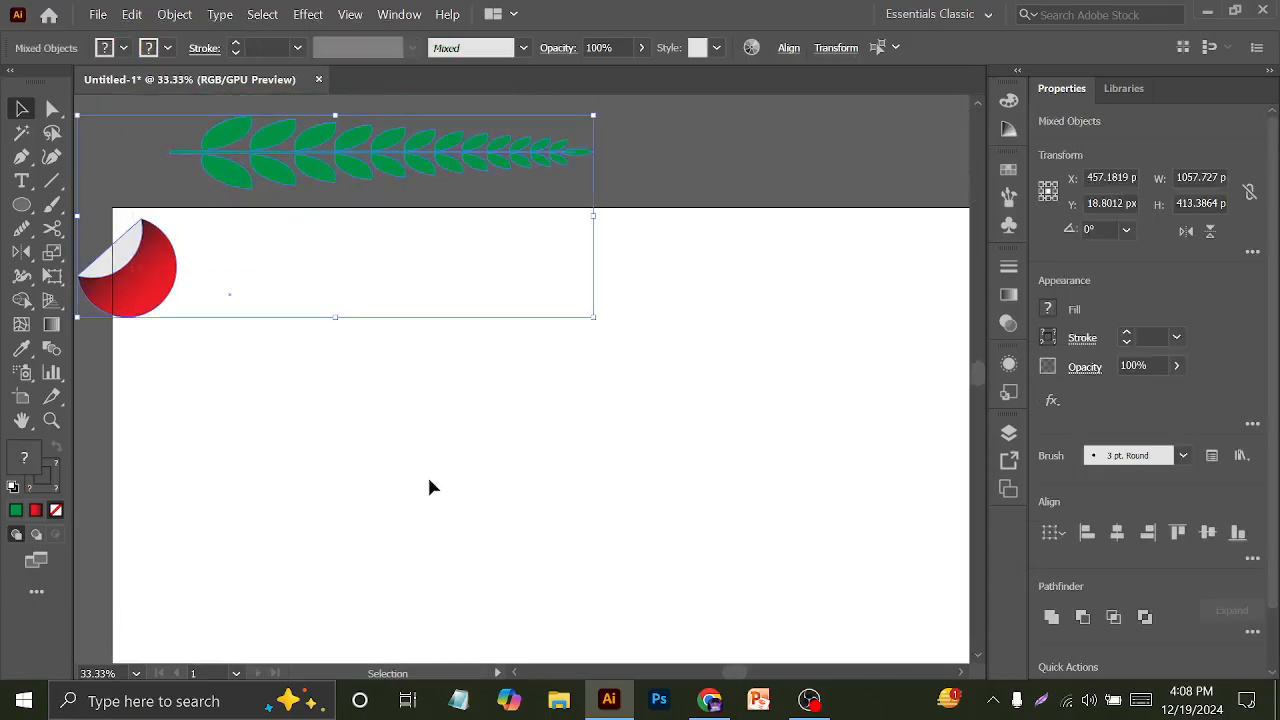
left_click(425, 494)
left_click_drag(528, 531, 501, 484)
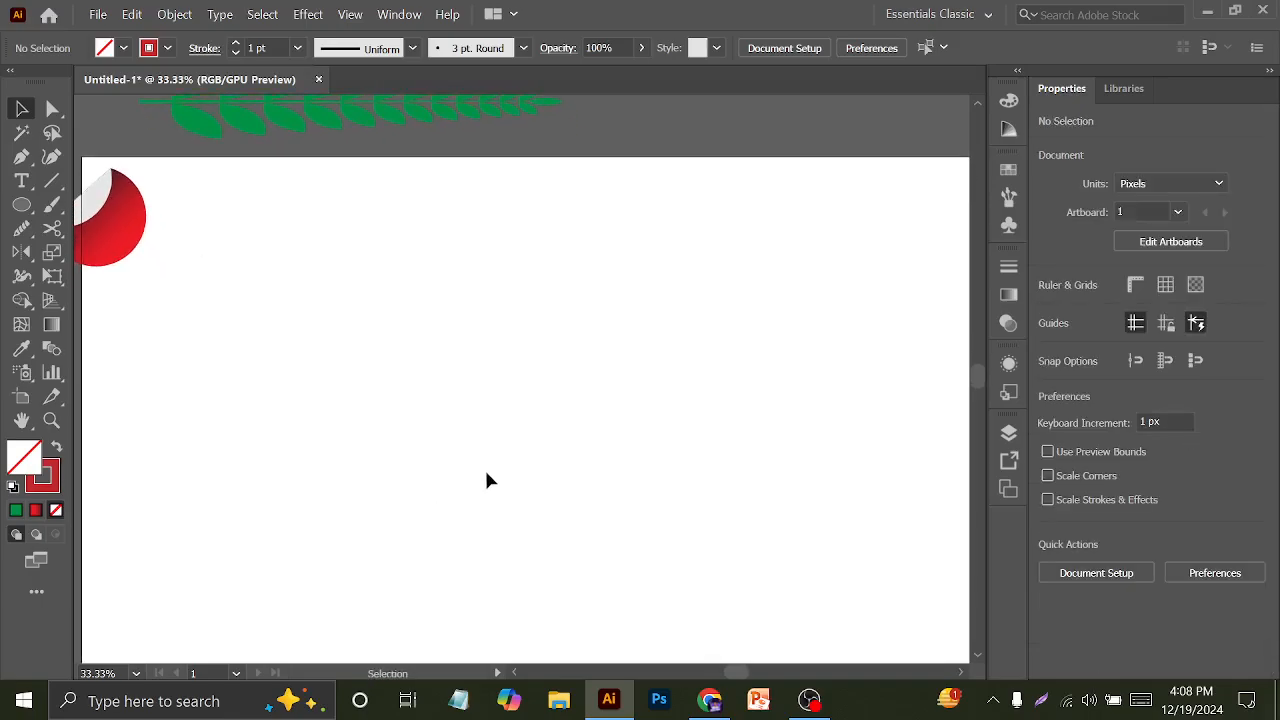
Draw a circle with no fill and a 1 pt red stroke in an empty area of the artboard with the Ellipse tool
left_click_drag(21, 228, 73, 263)
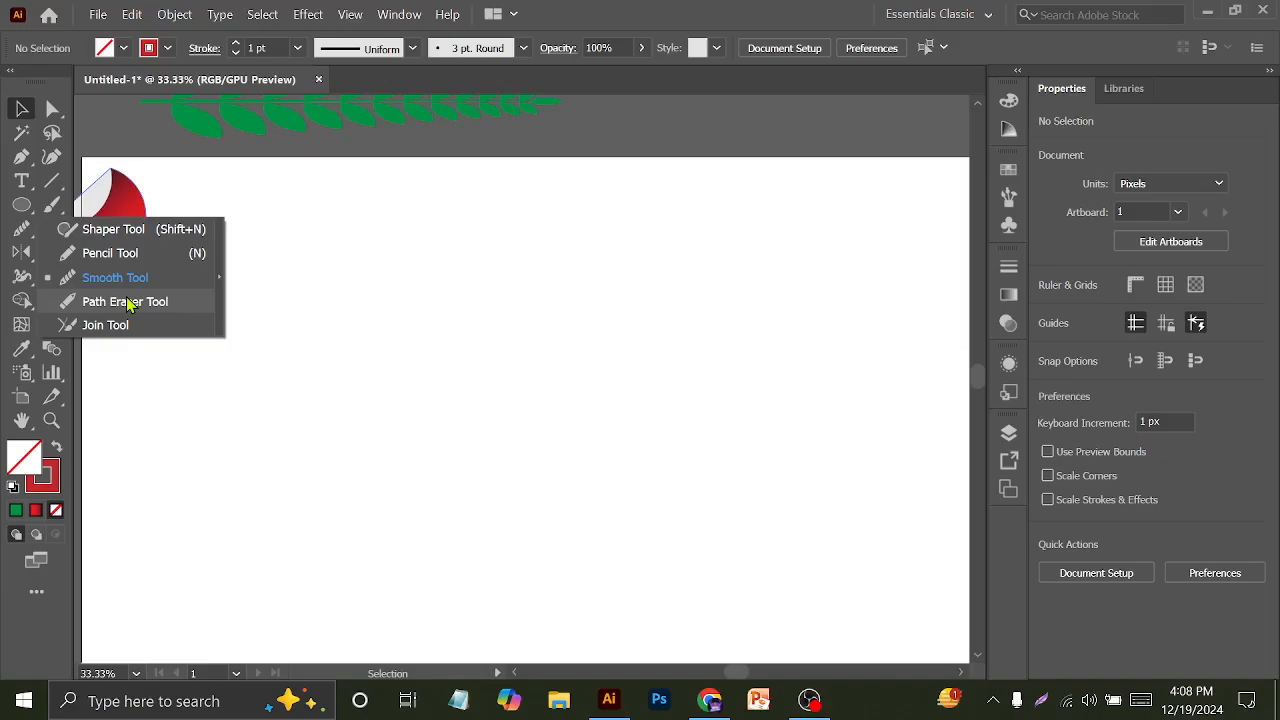
left_click(22, 203)
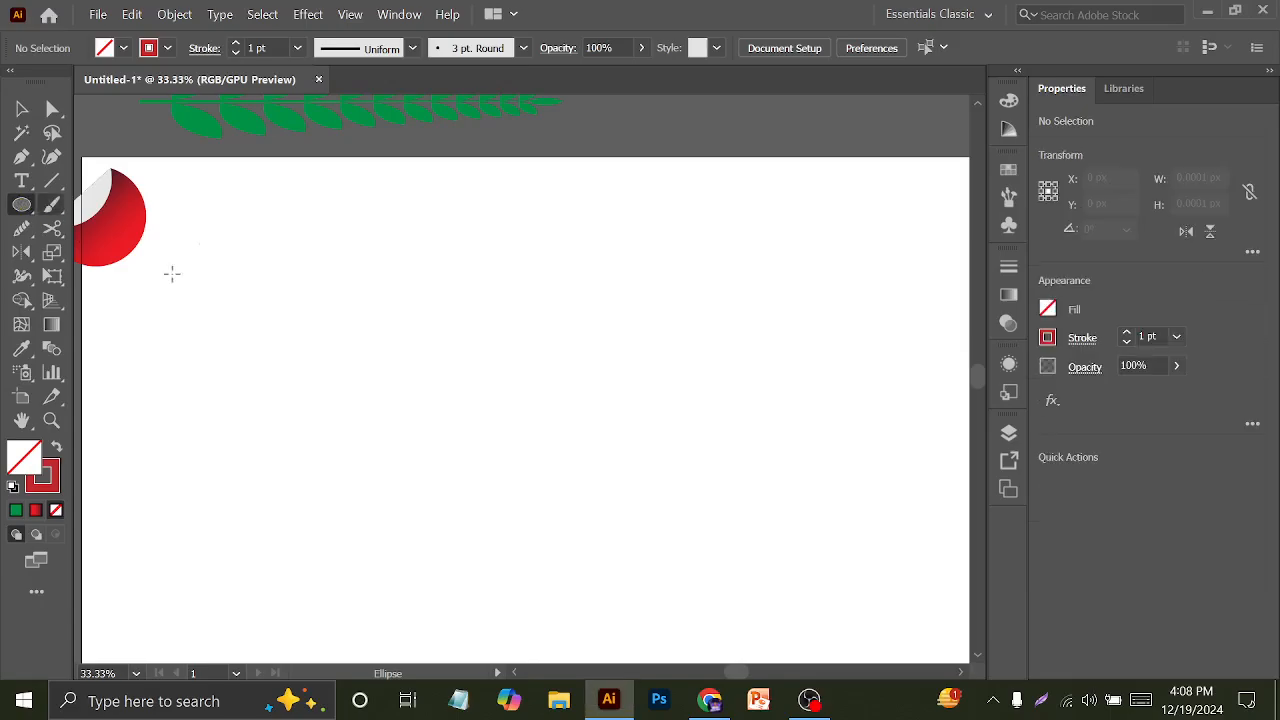
left_click_drag(429, 339, 533, 440)
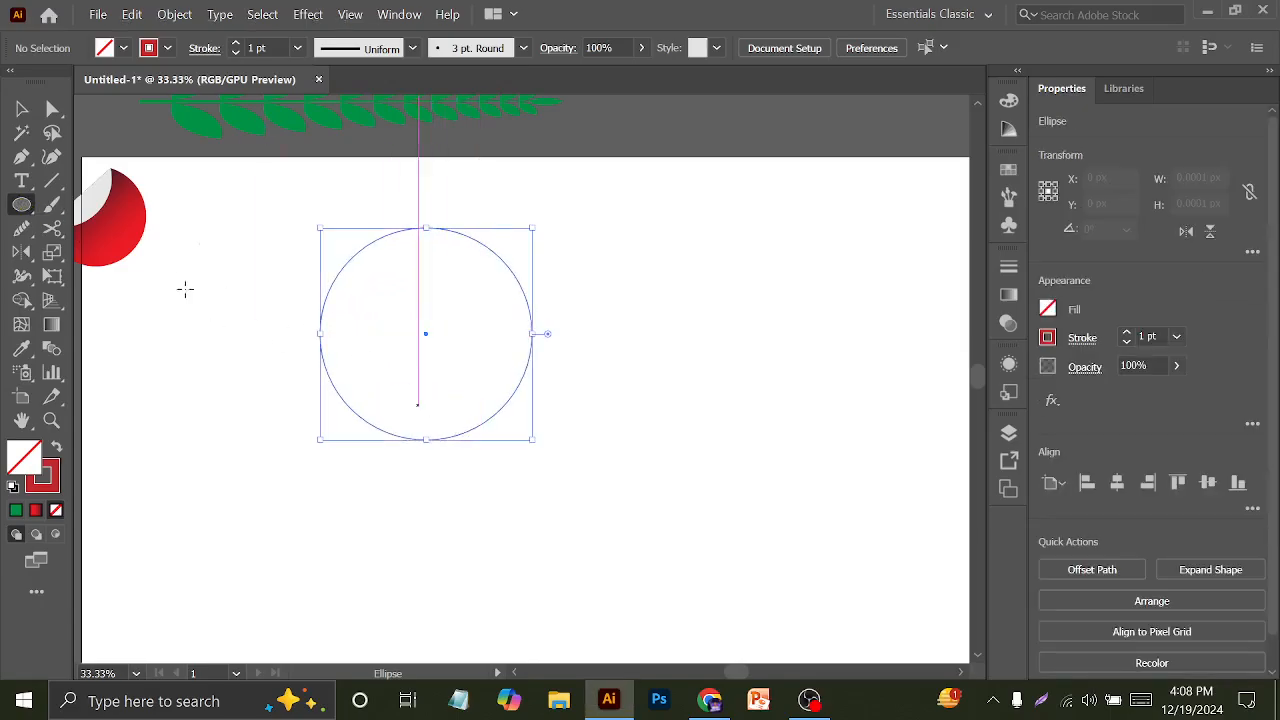
Set the circle's stroke weight to 6 pt
left_click(262, 47)
type("5")
key("Return")
key("Up")
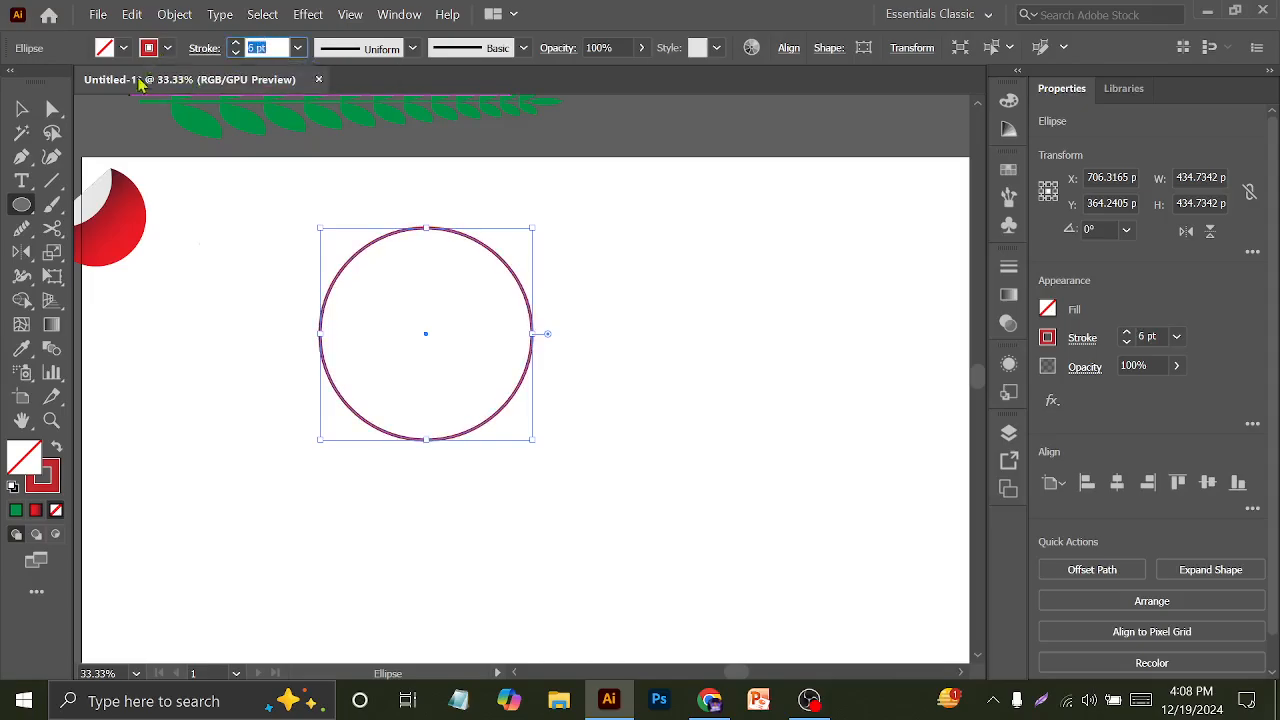
Draw a square about 421 px wide beside the circle with the Rectangle tool, using the same red 6 pt stroke
left_click(22, 108)
left_click_drag(22, 204, 110, 206)
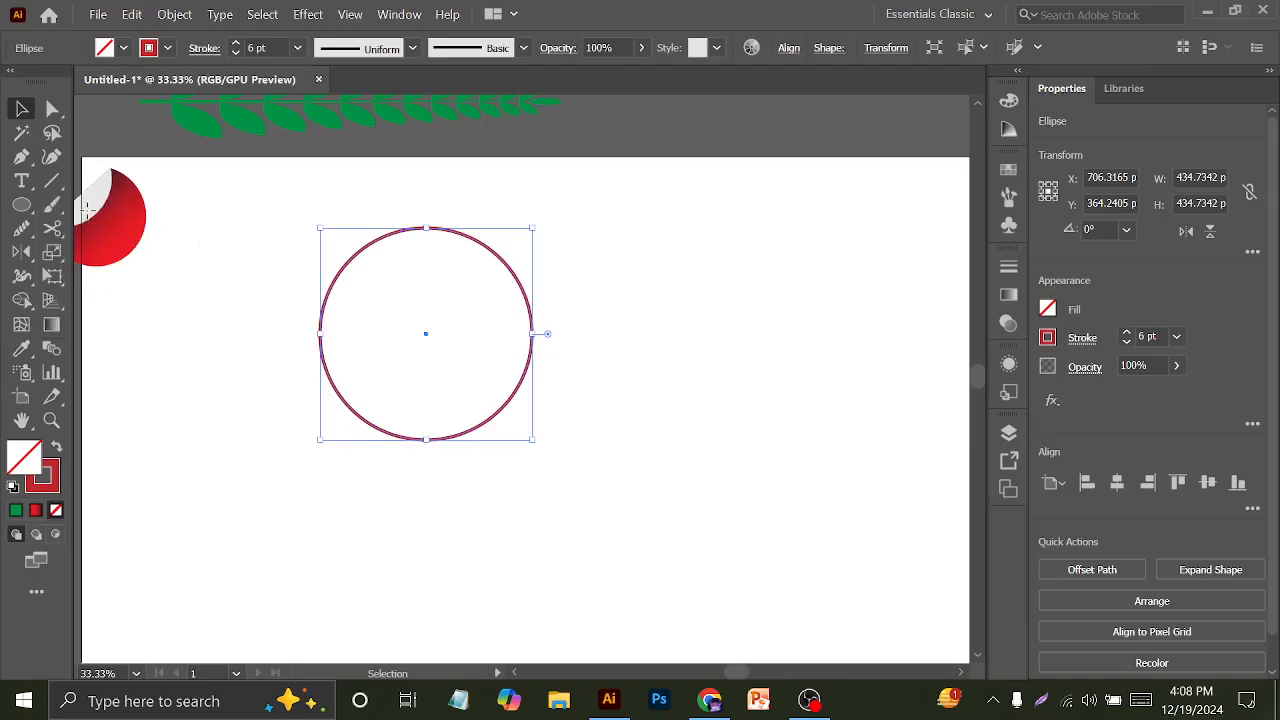
left_click_drag(726, 327, 788, 428)
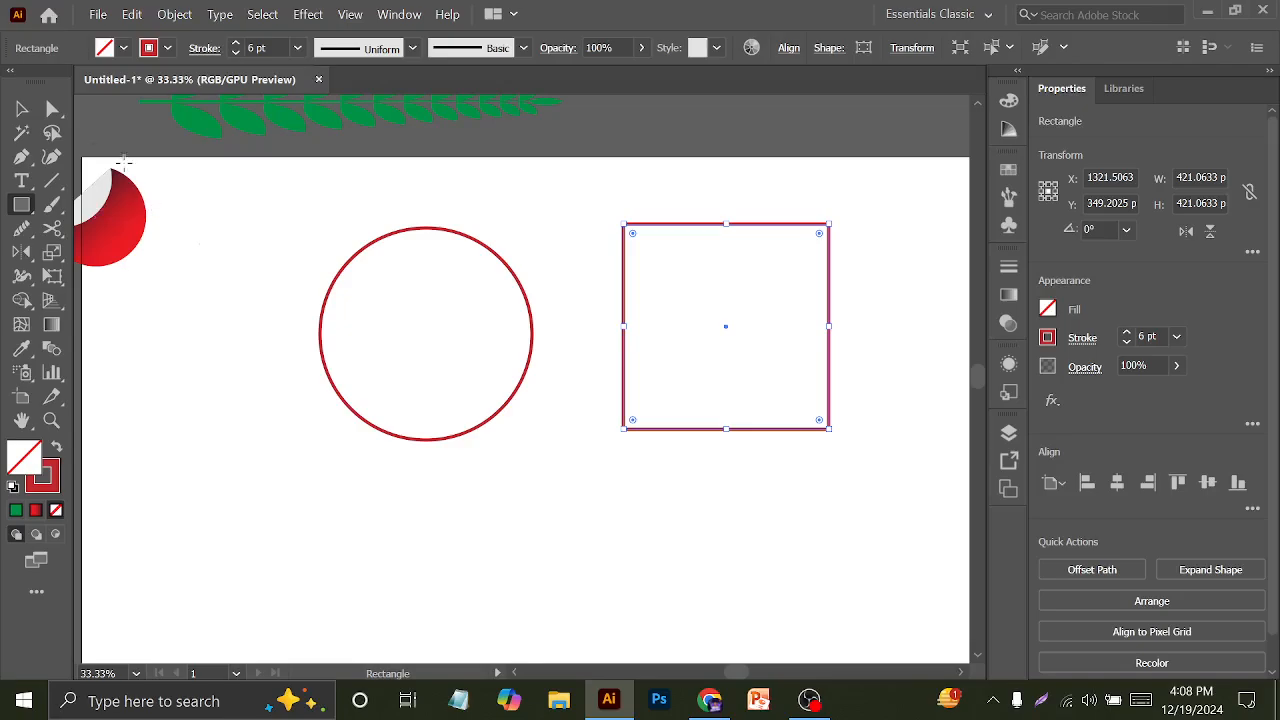
left_click(22, 108)
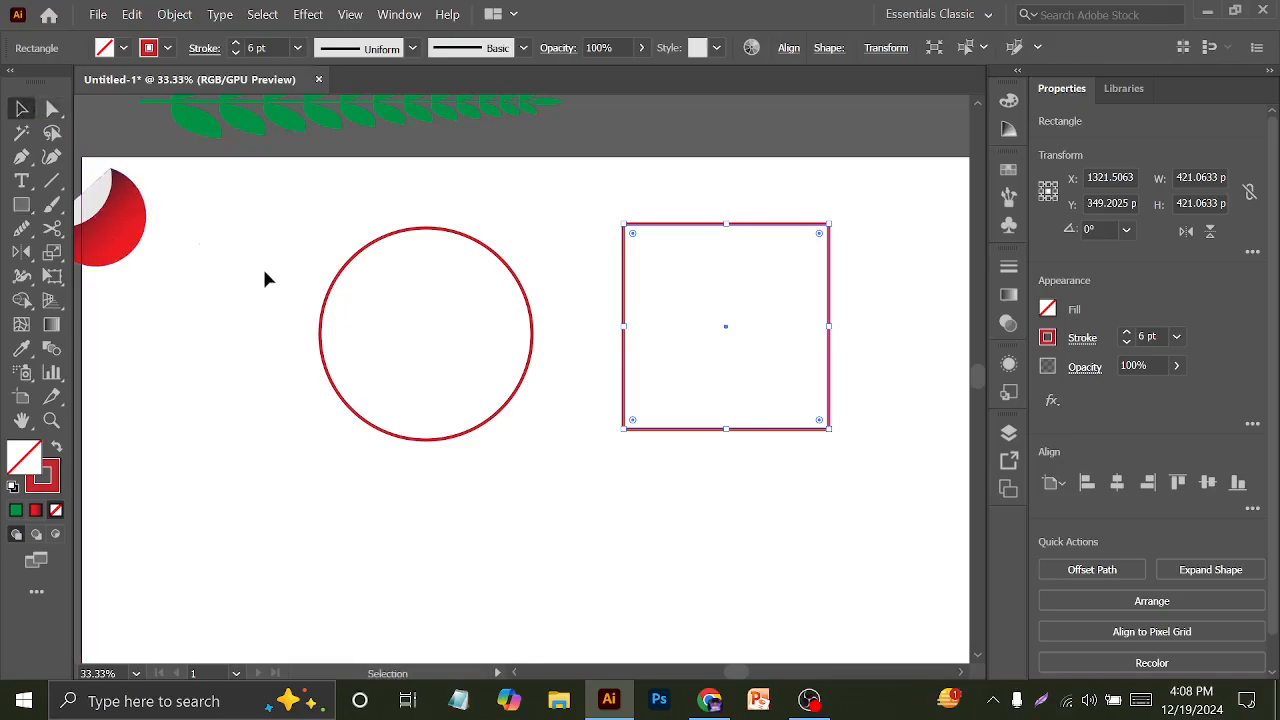
Try to erase a section of the circle's upper-left outline with the Path Eraser tool, undoing the erasure
left_click_drag(280, 232, 399, 489)
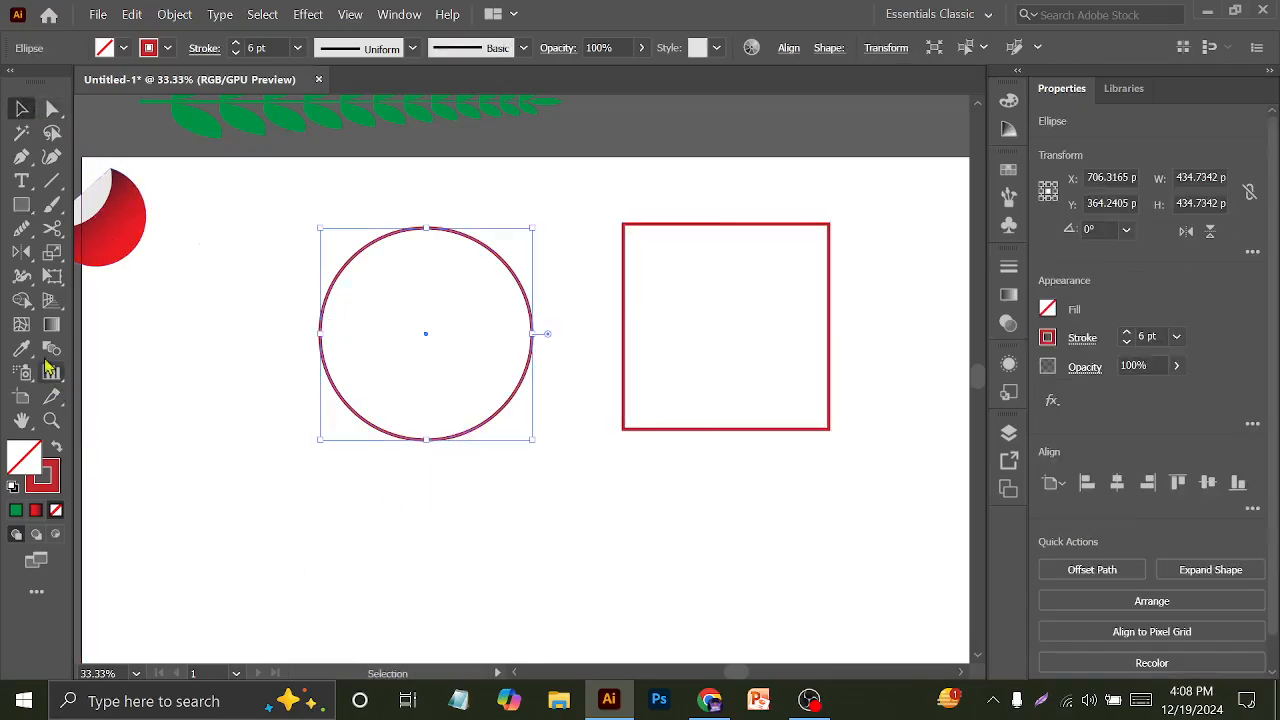
left_click_drag(24, 232, 85, 312)
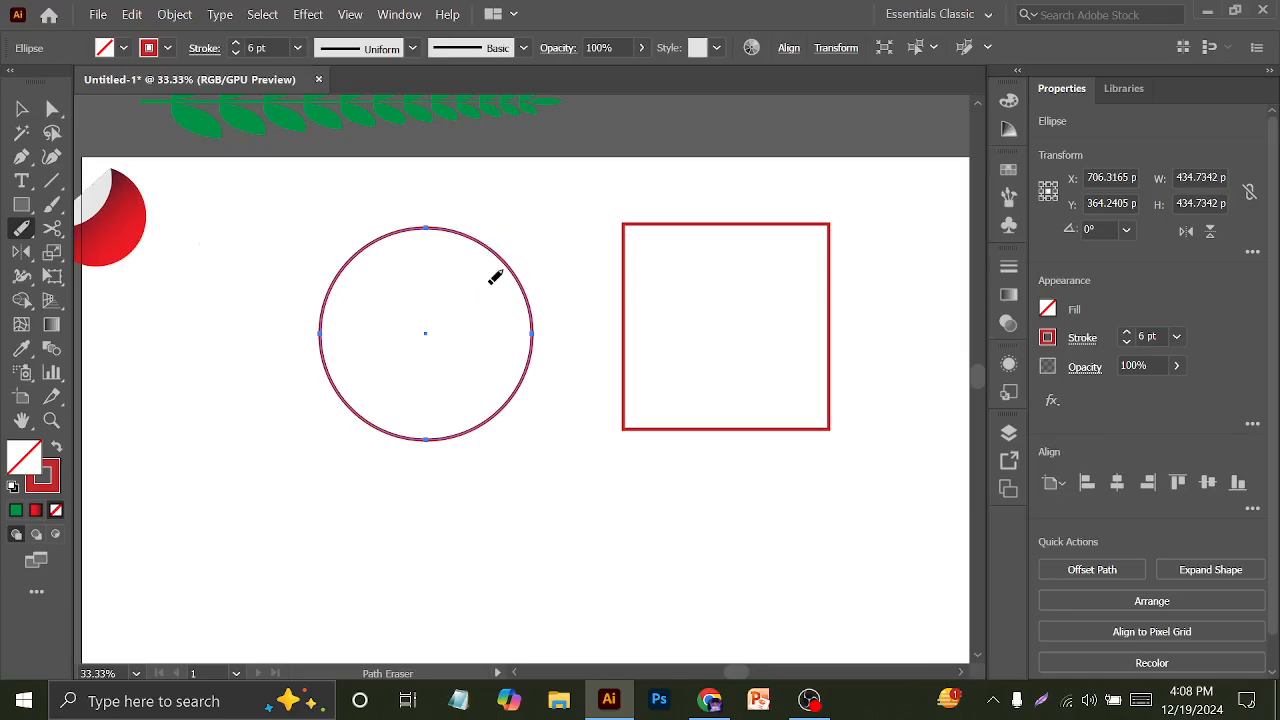
scroll(507, 243, "up", 4)
scroll(446, 306, "up", 2)
left_click_drag(497, 245, 383, 378)
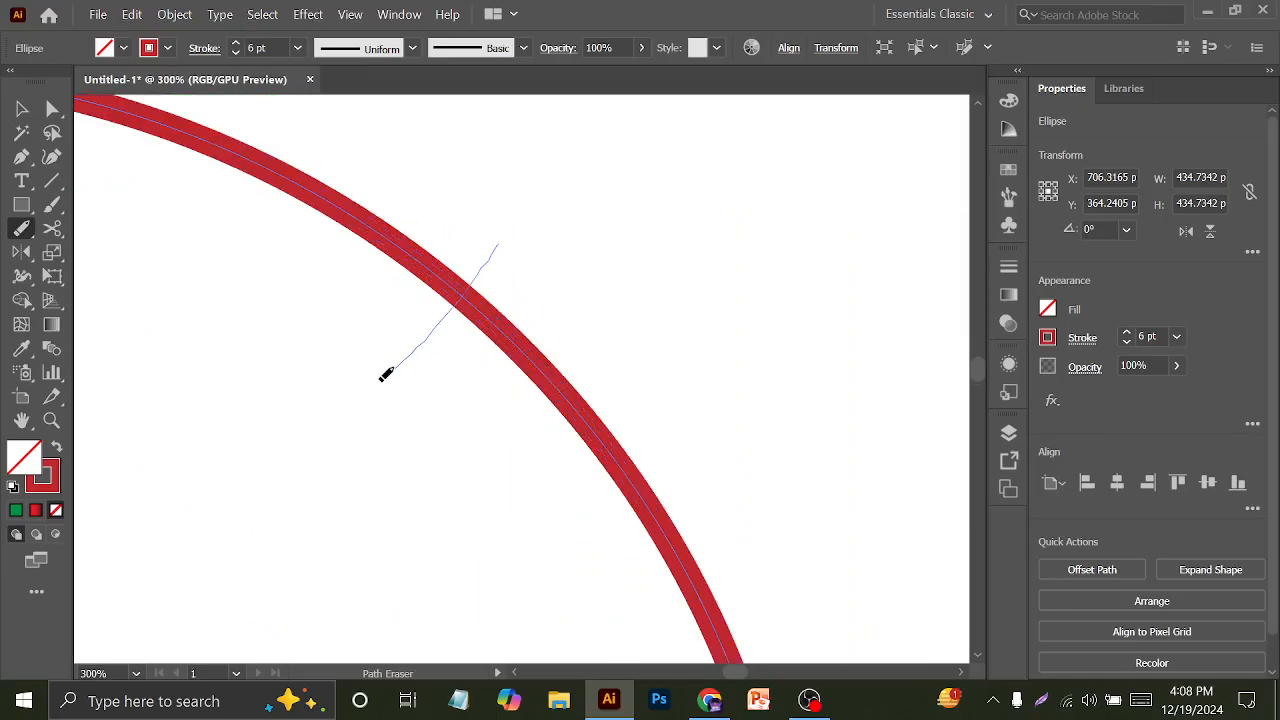
scroll(485, 316, "down", 4)
scroll(490, 312, "down", 2)
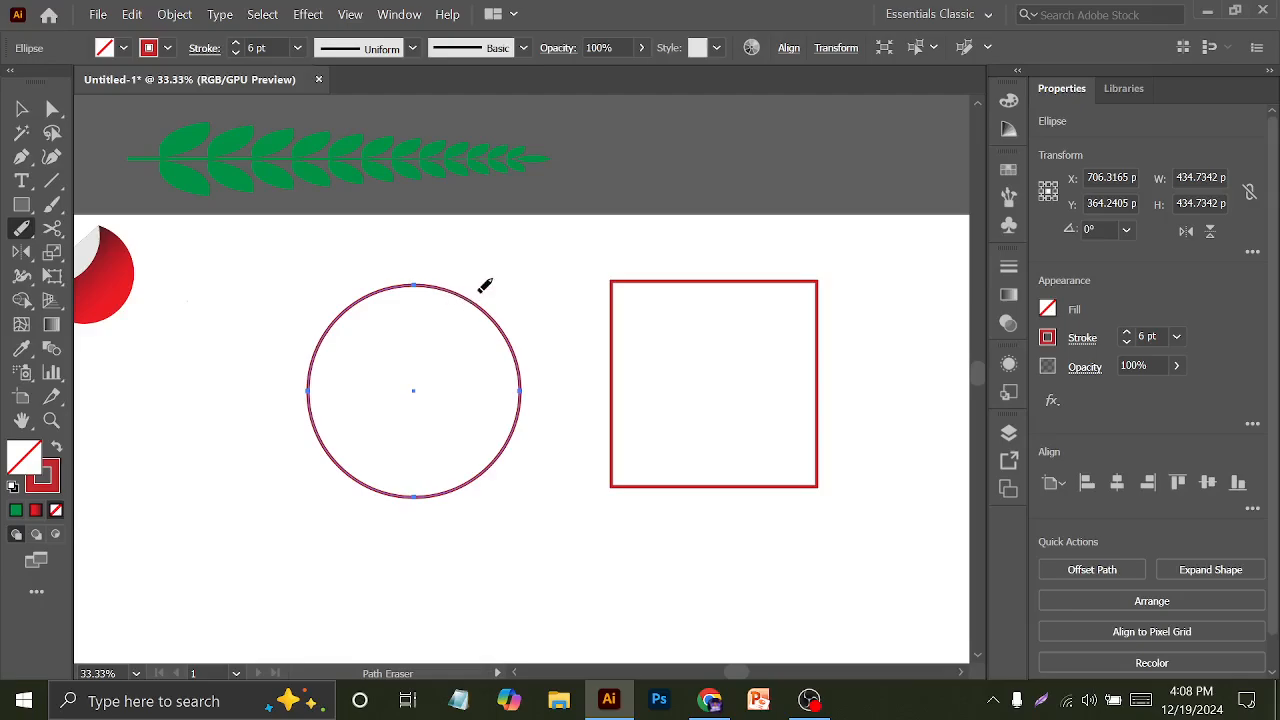
mouse_move(398, 287)
left_mouse_down()
mouse_move(388, 360)
mouse_move(340, 290)
left_mouse_up()
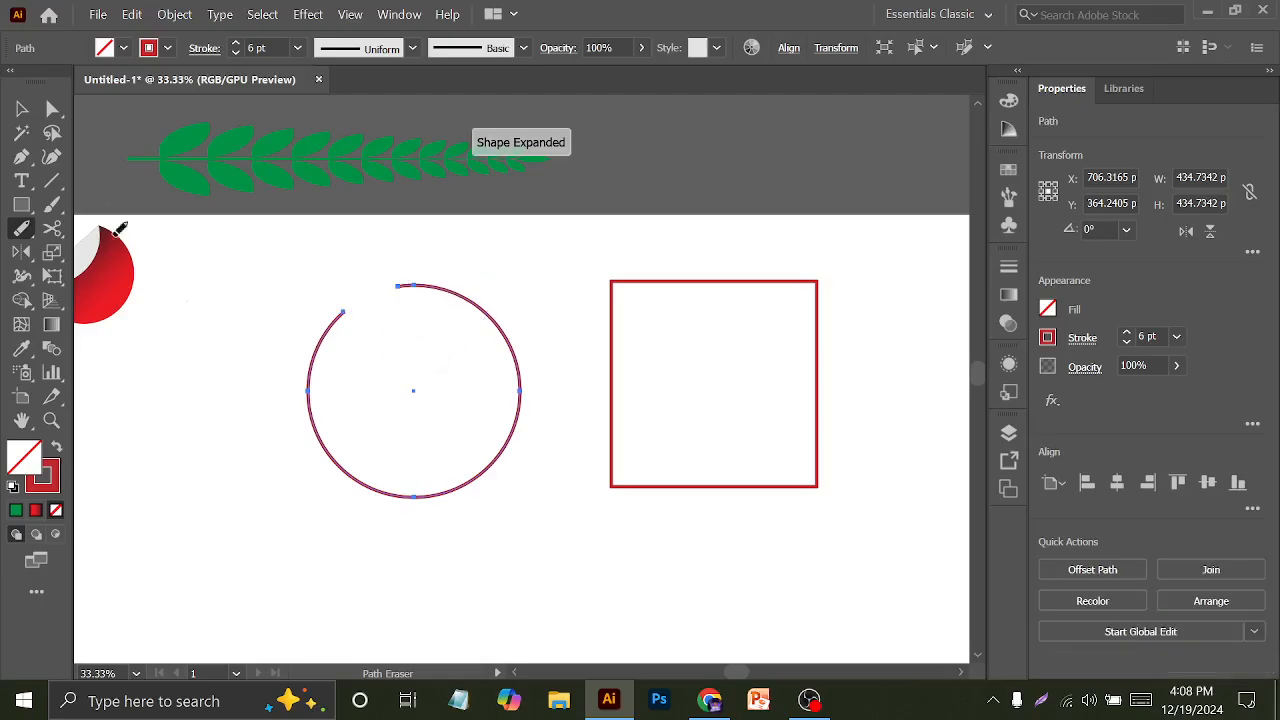
key("ctrl+z")
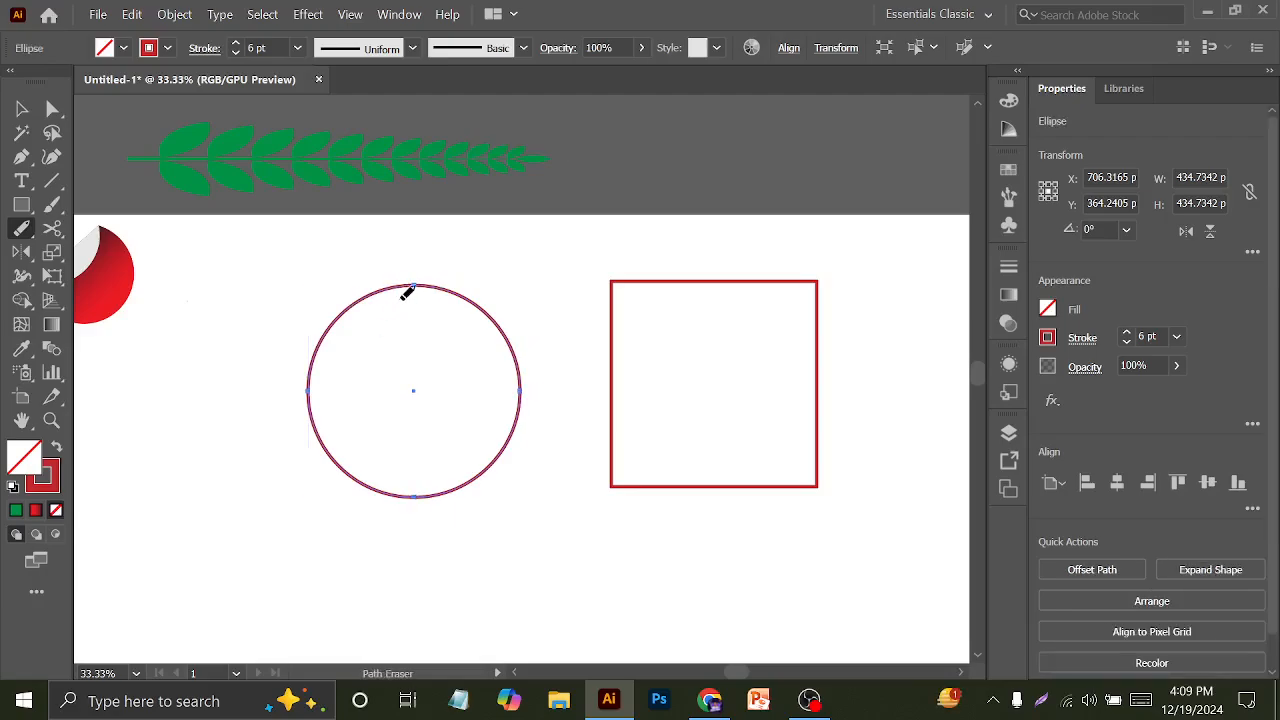
Try the Path Eraser tool on other parts of the circle's outline, including its lower-right arc, and undo the erasures
left_click_drag(522, 404, 470, 406)
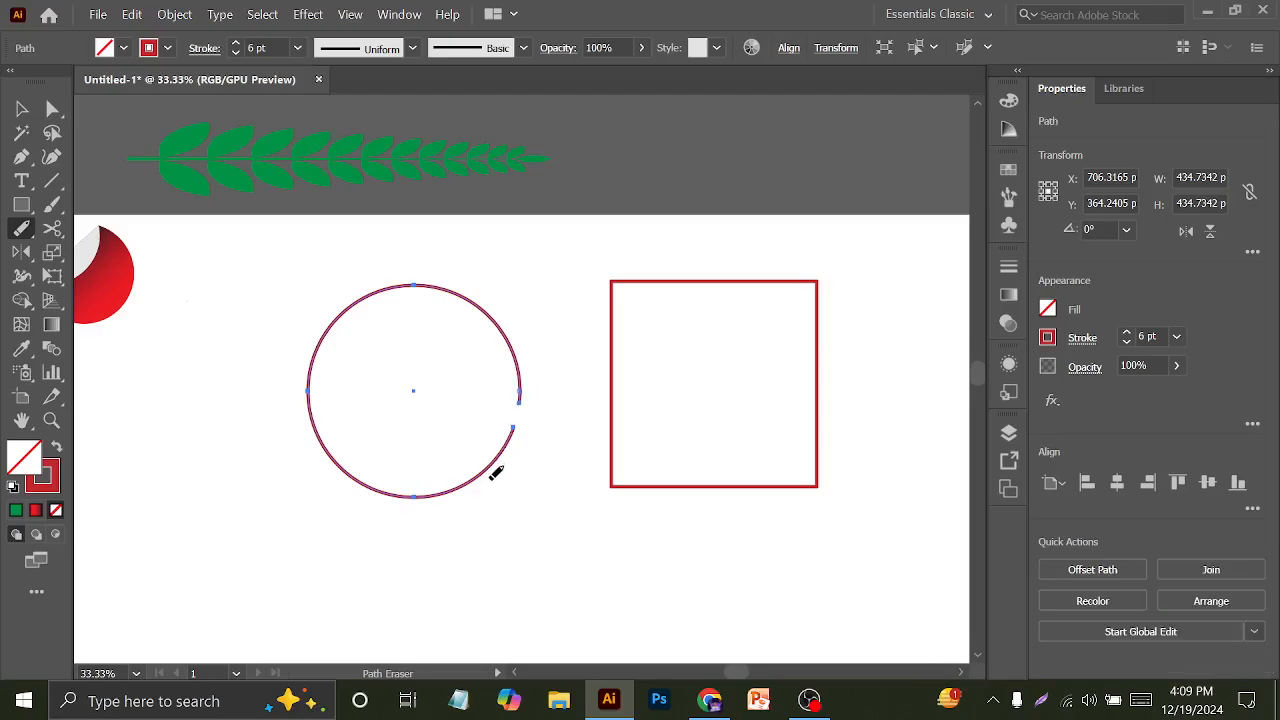
key("ctrl+z")
left_click_drag(497, 312, 437, 401)
mouse_move(352, 413)
left_mouse_down()
mouse_move(263, 562)
mouse_move(291, 617)
left_mouse_up()
key("ctrl+z")
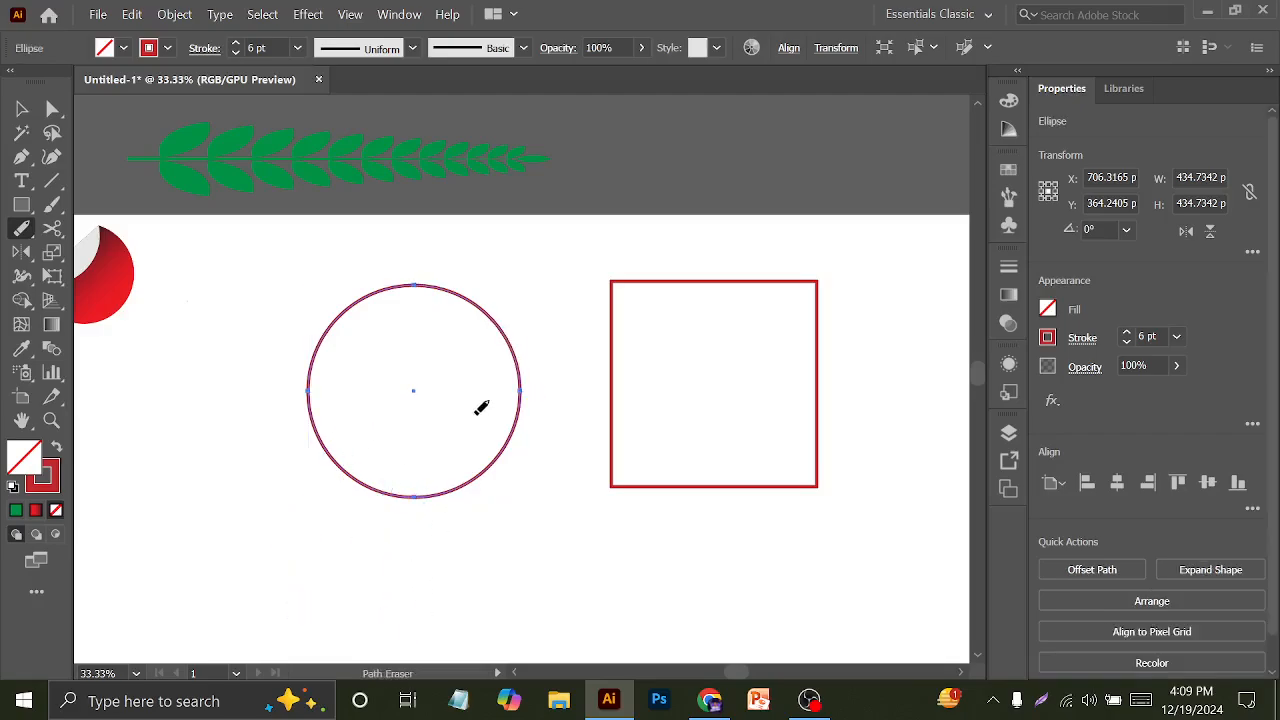
left_click_drag(525, 310, 451, 386)
Cut the circle just past its top and at its right anchor with the Scissors tool and delete the arc in between
left_click(52, 228)
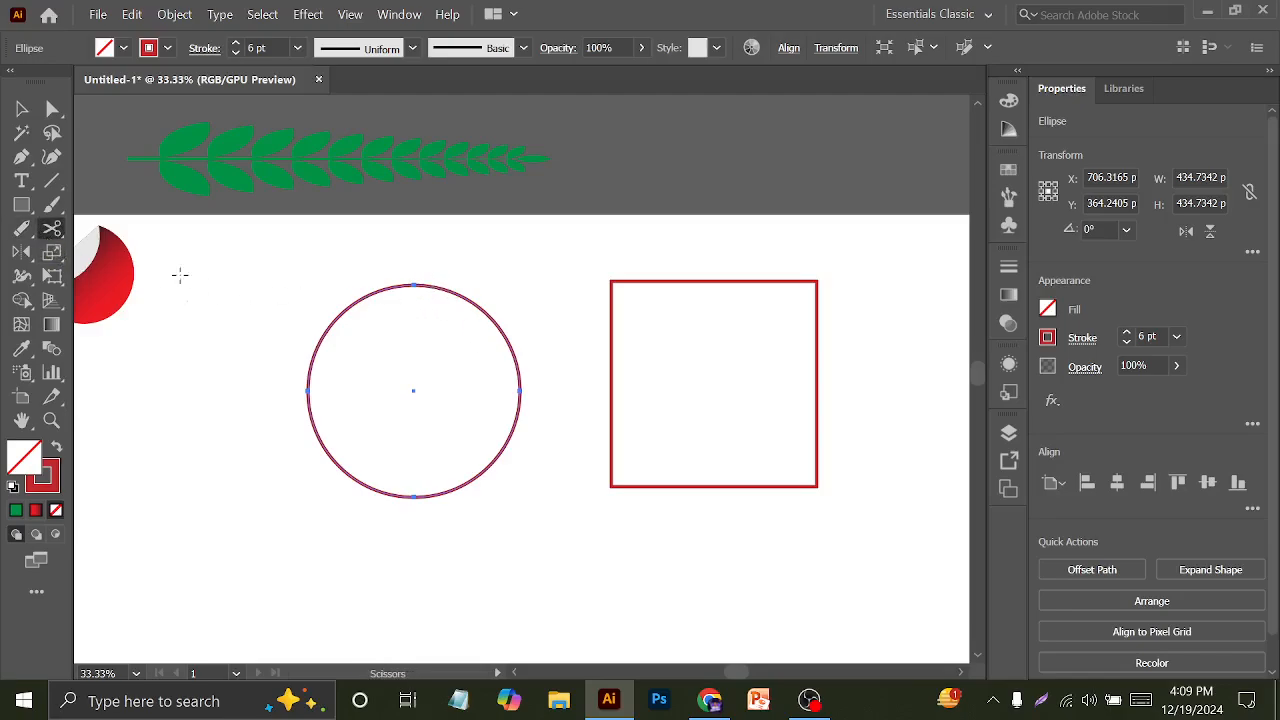
left_click(438, 288)
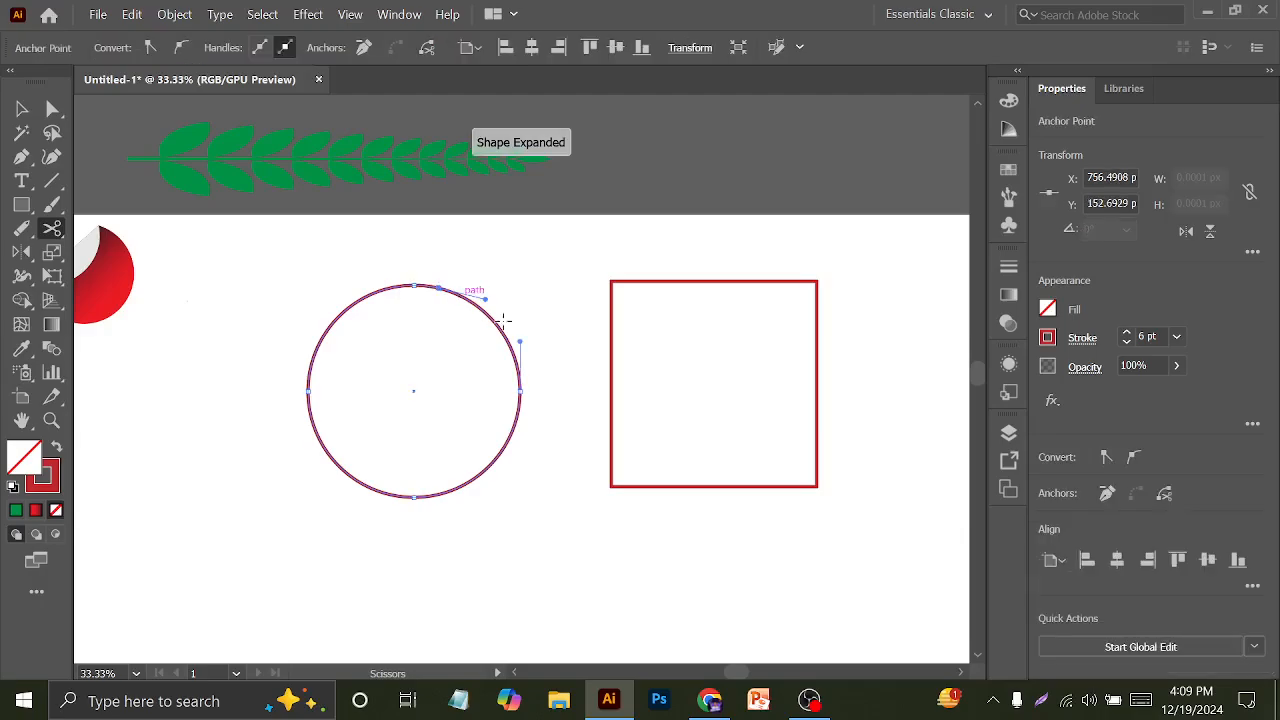
left_click(518, 370)
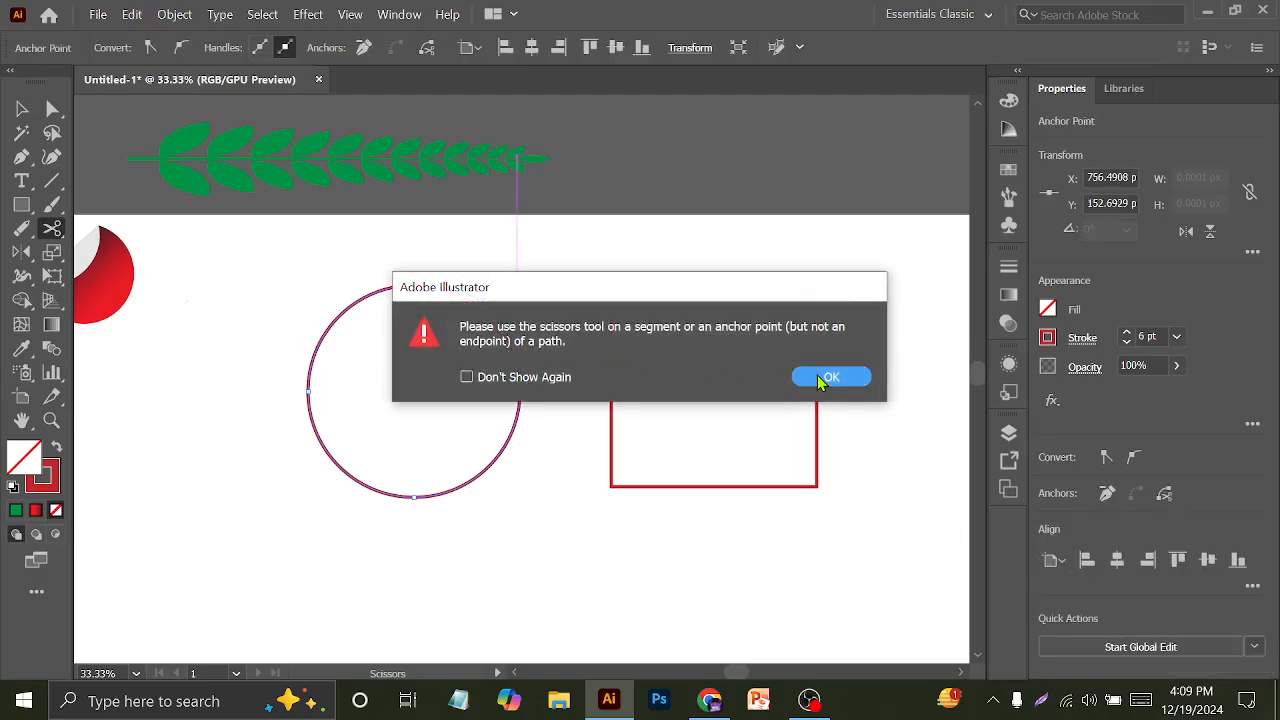
left_click(824, 374)
left_click(520, 392)
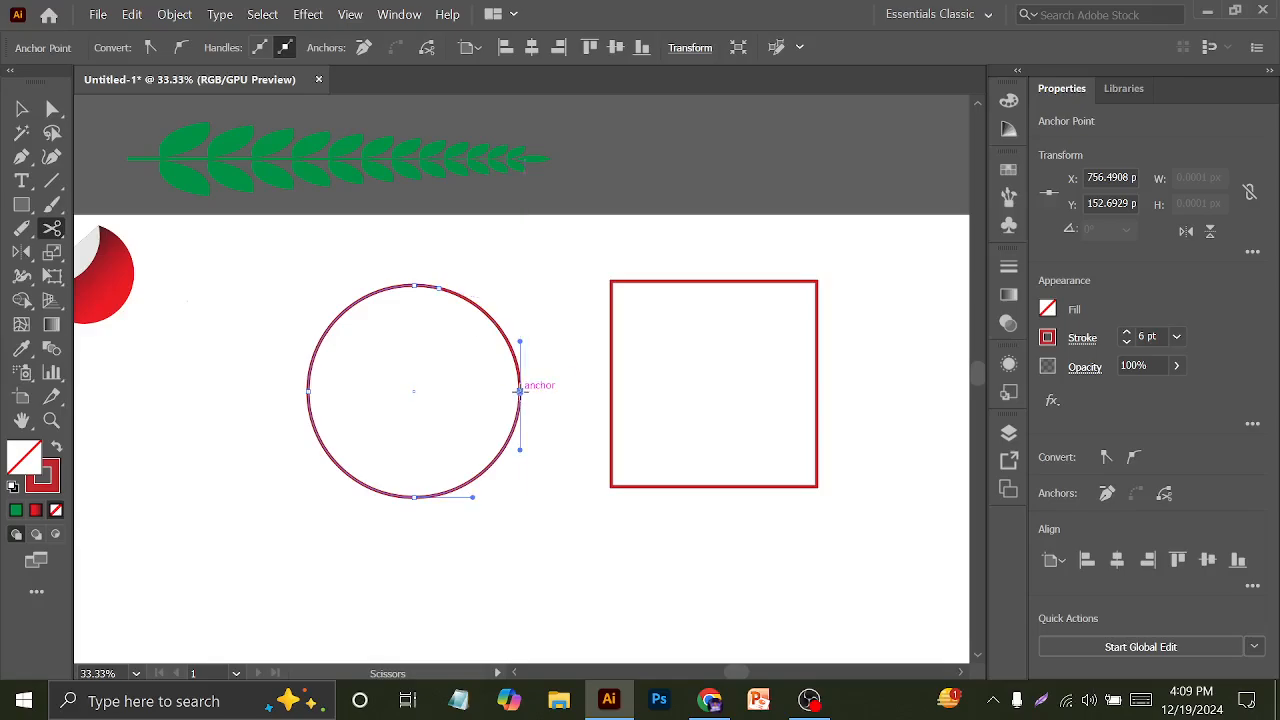
left_click(21, 108)
left_click_drag(537, 250, 500, 342)
key("Delete")
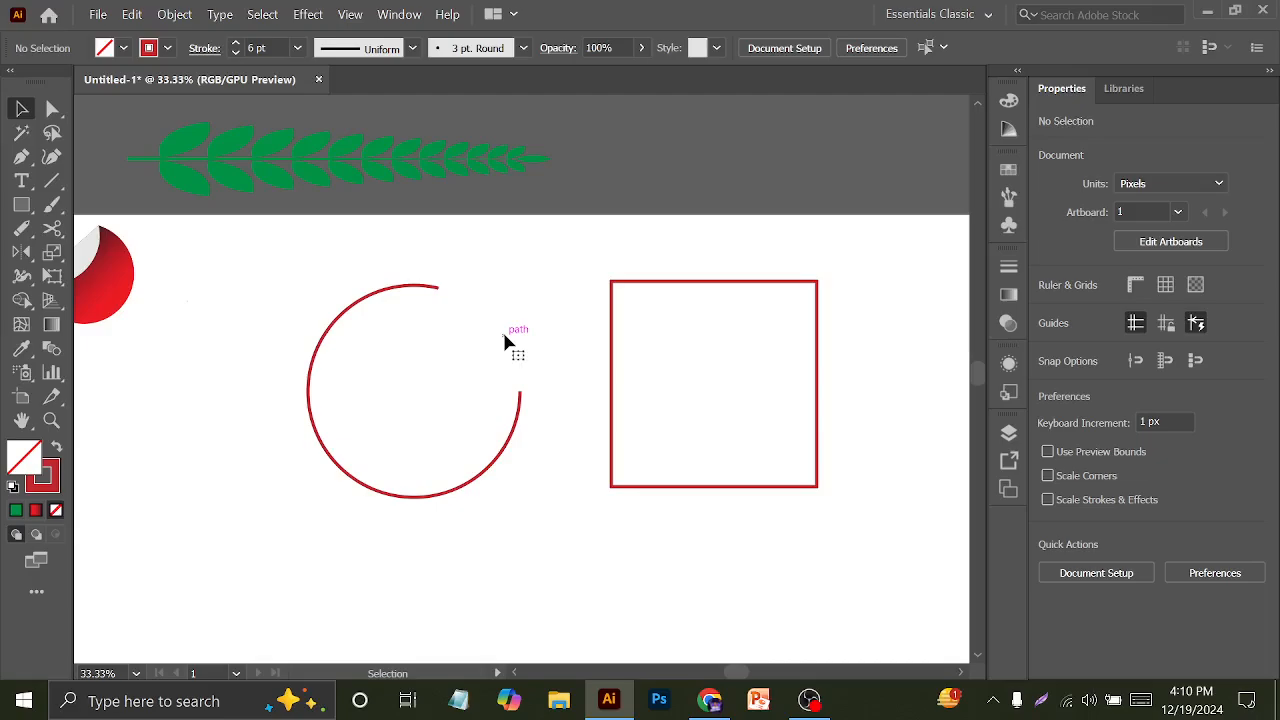
Delete the cut circle and the square from the artboard
left_click(21, 228)
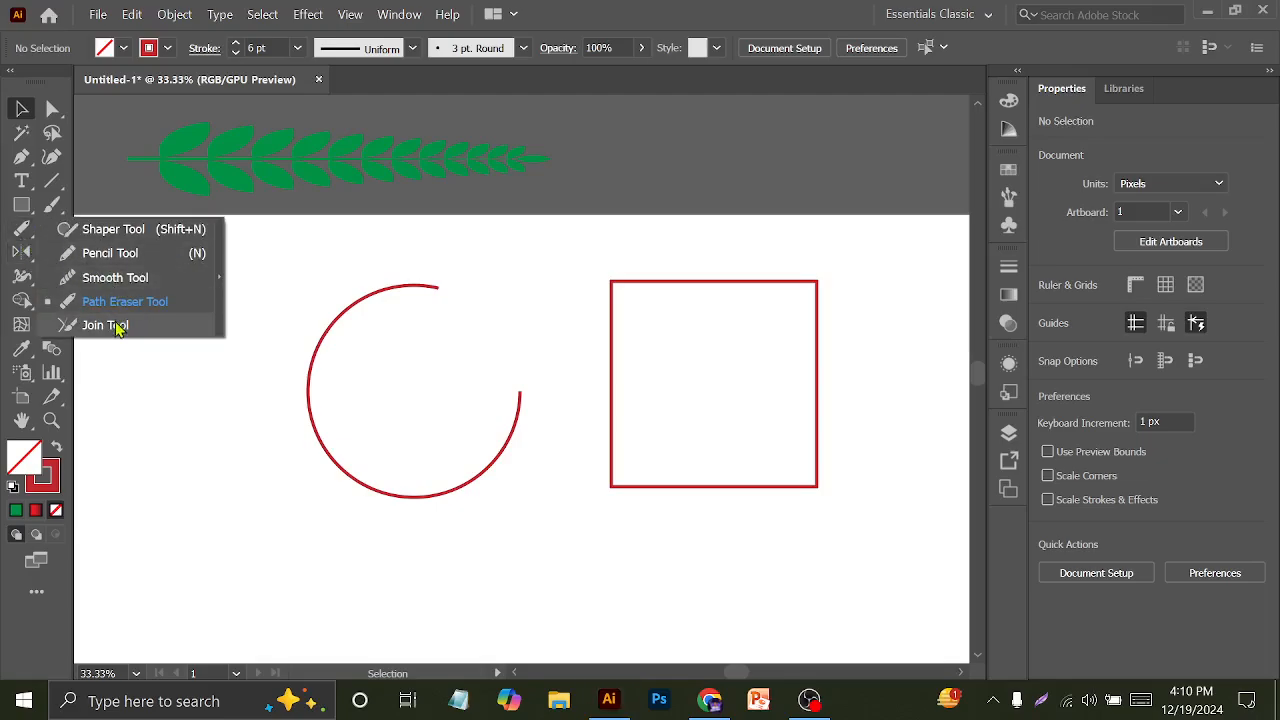
left_click(145, 370)
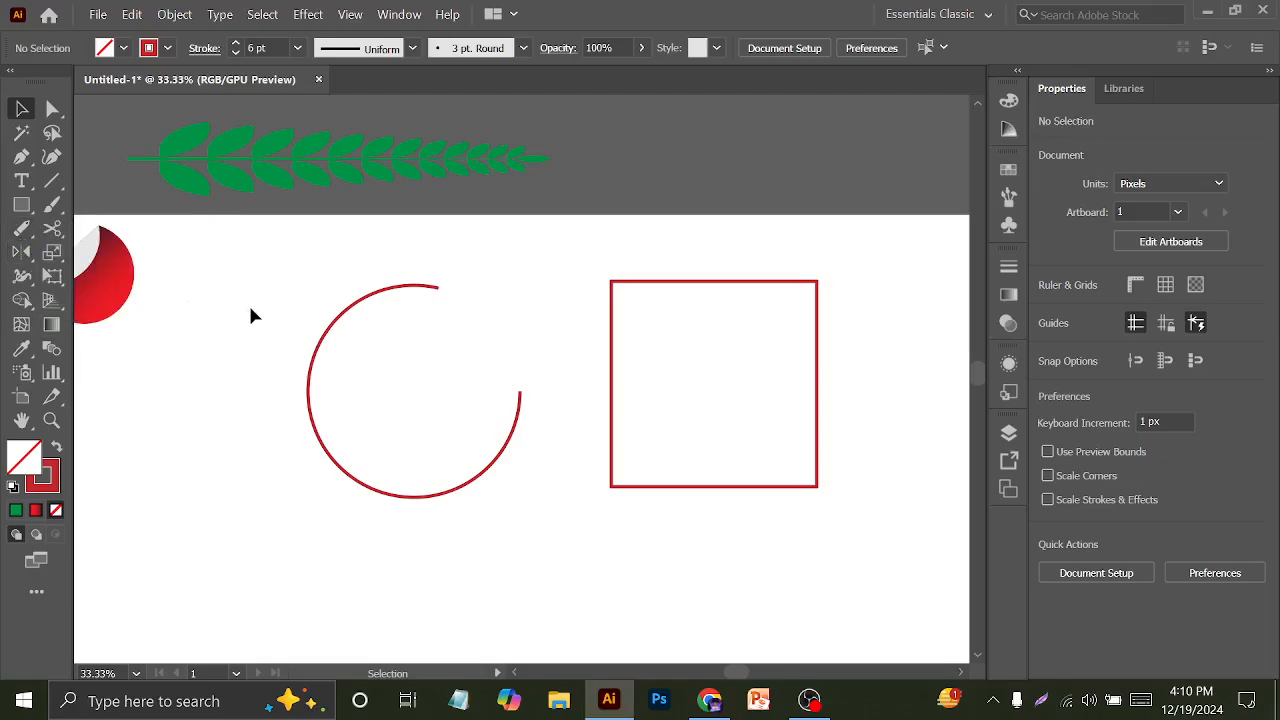
left_click_drag(387, 328, 718, 592)
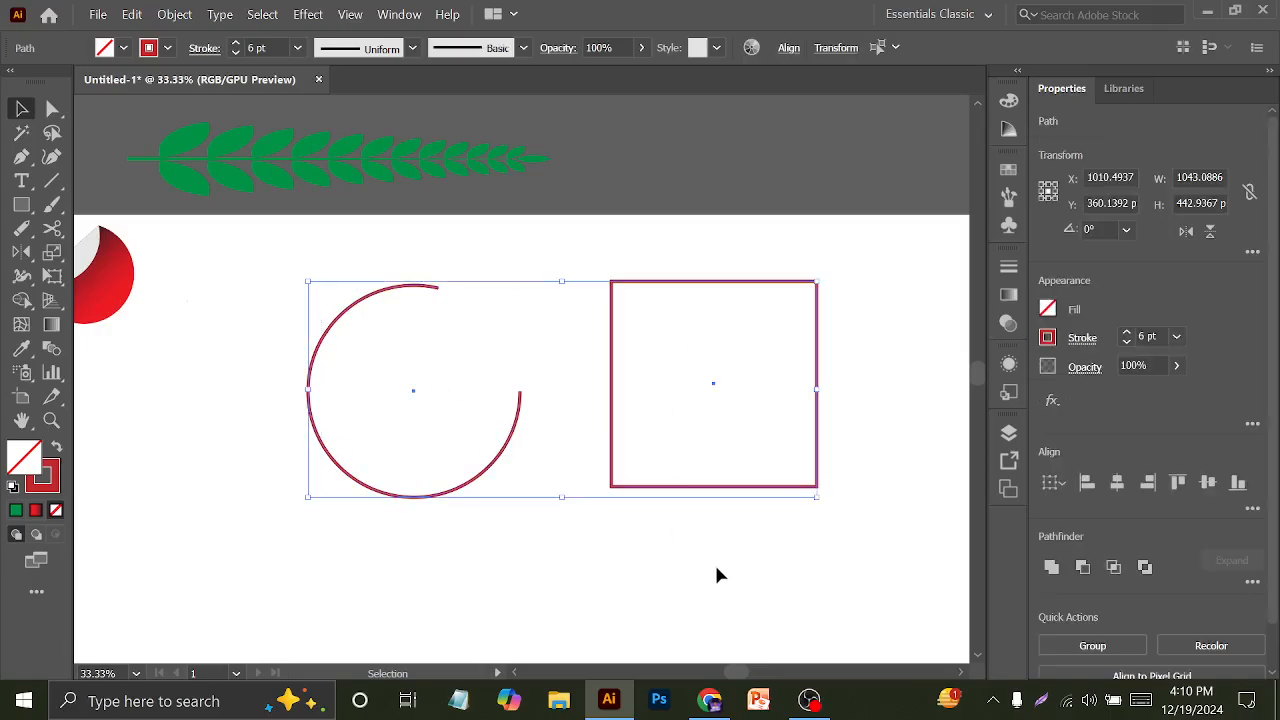
key("Delete")
Draw three red lines with the Line Segment tool that form a triangle, with their ends crossing past each corner
scroll(623, 543, "up", 1)
left_click_drag(455, 491, 469, 431)
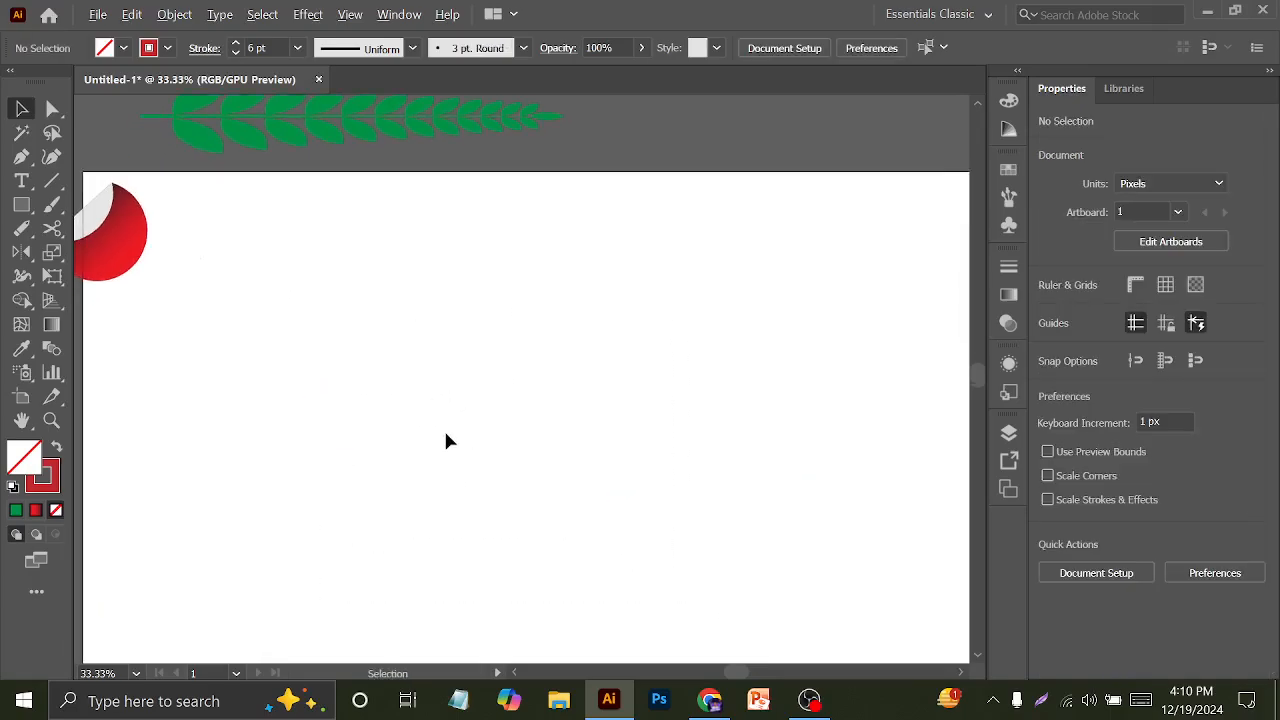
scroll(443, 428, "down", 1)
left_click_drag(533, 487, 517, 437)
left_click(52, 180)
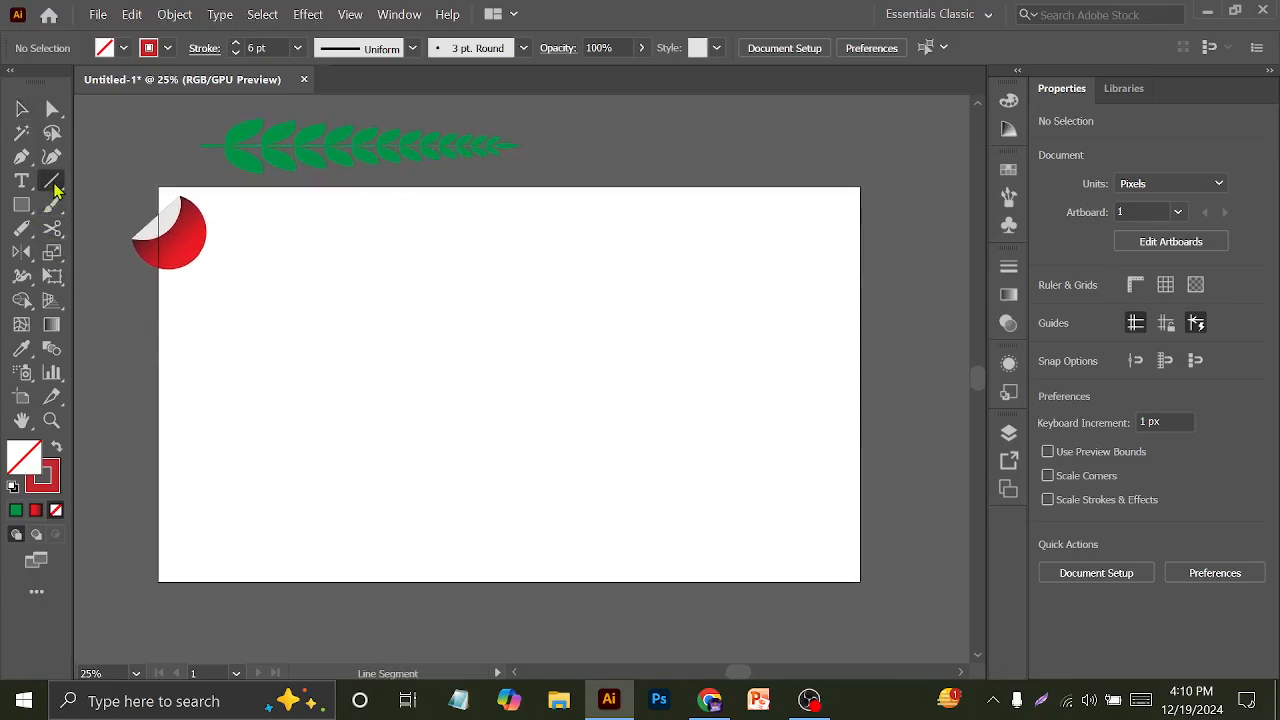
mouse_move(361, 391)
left_mouse_down()
mouse_move(449, 277)
mouse_move(500, 251)
mouse_move(482, 263)
mouse_move(557, 391)
mouse_move(567, 432)
mouse_move(548, 432)
left_mouse_up()
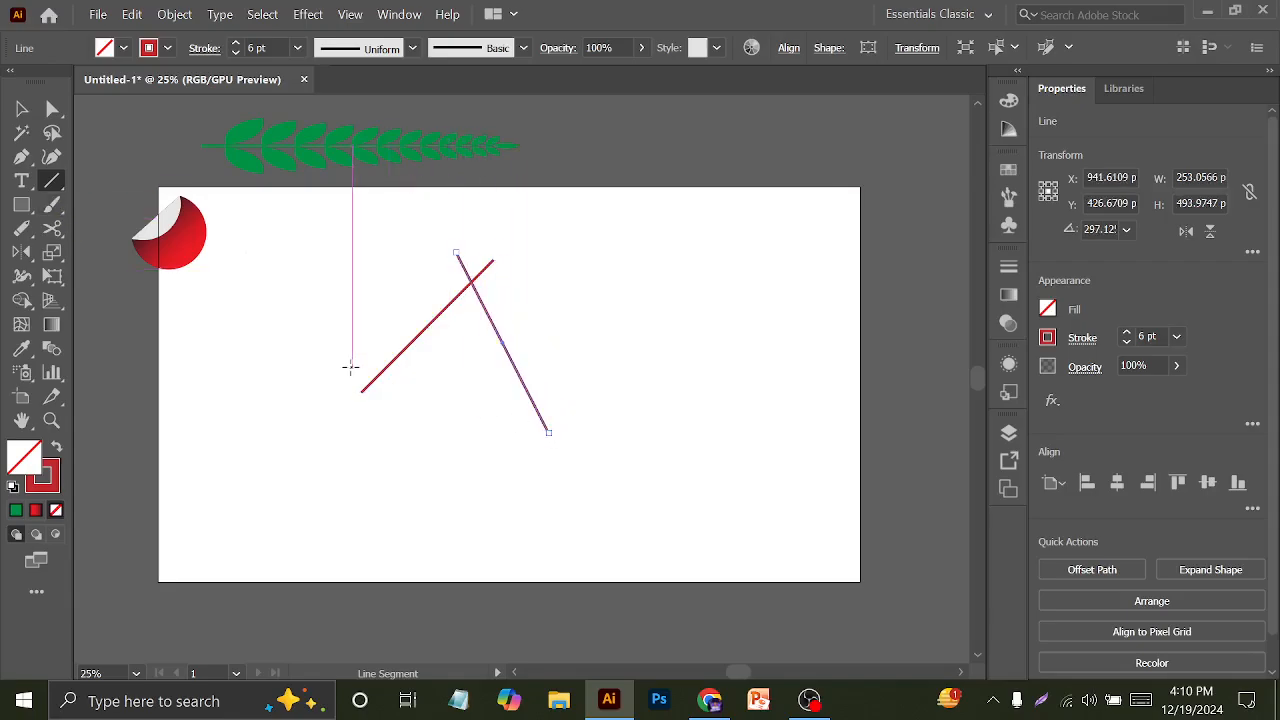
left_click_drag(352, 368, 563, 405)
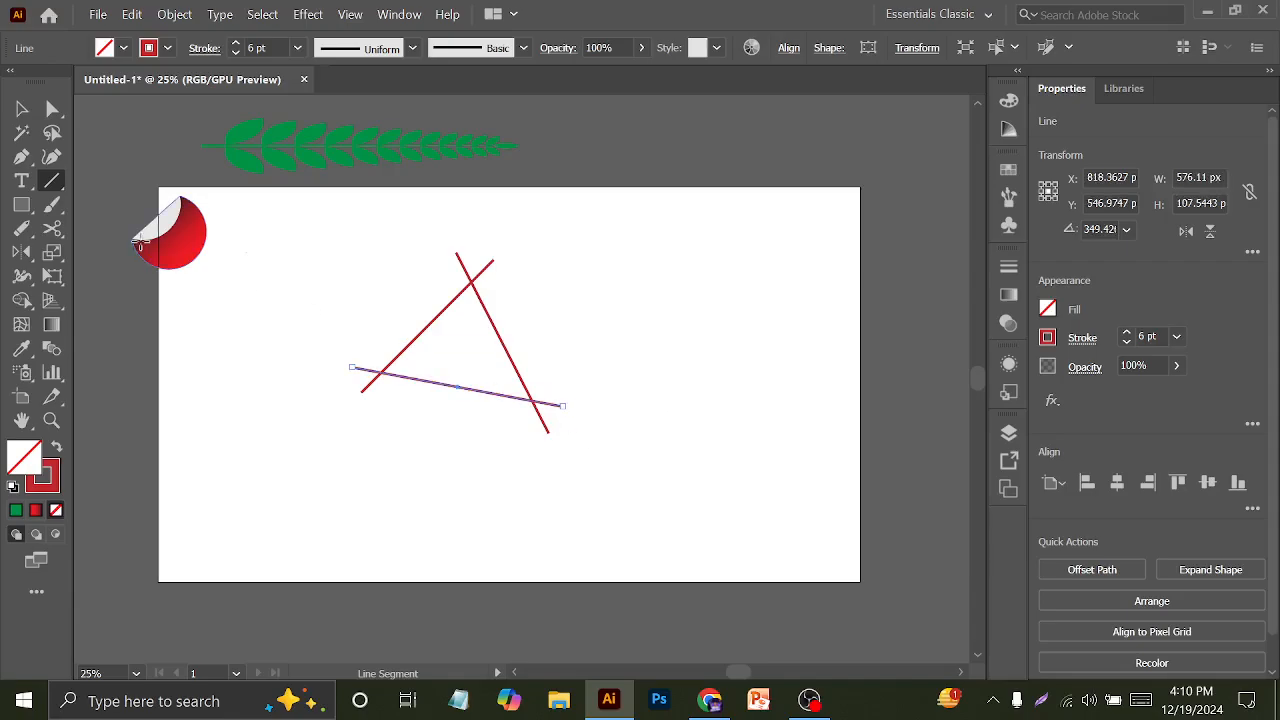
Try to trim and join the two crossing line ends at the triangle's top corner with the Join tool, then restore the lines
left_click(21, 108)
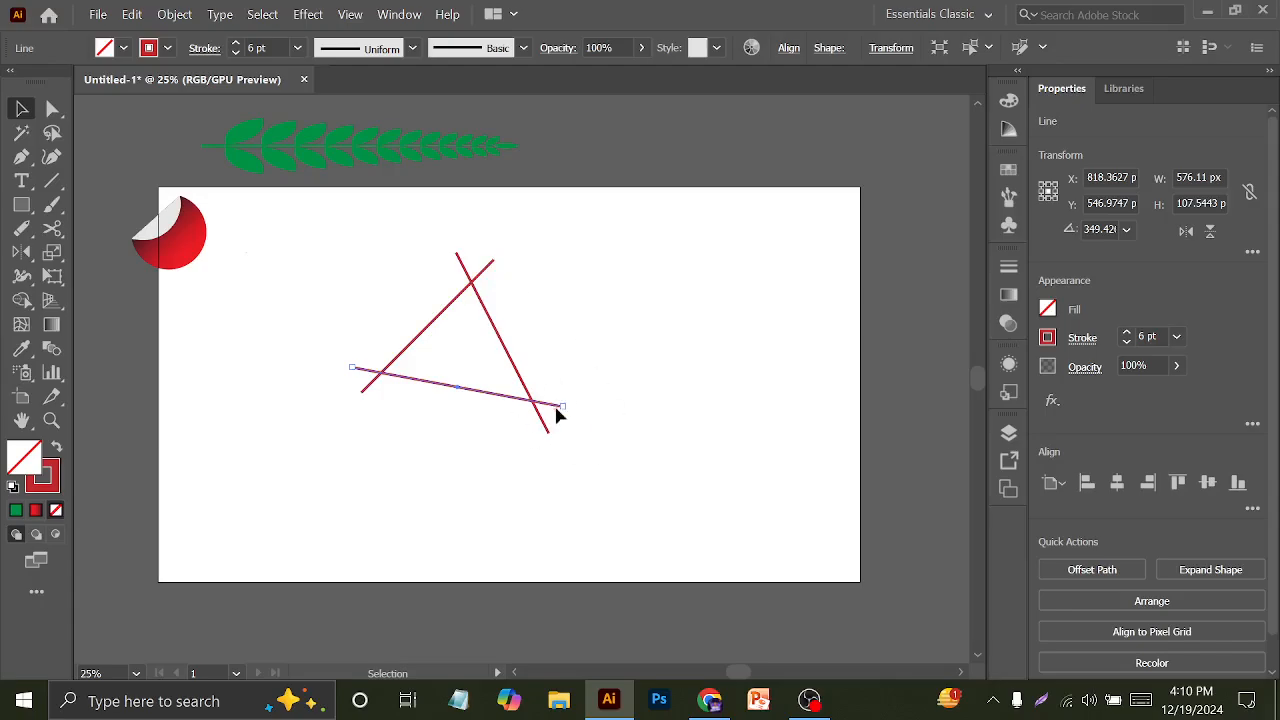
left_click_drag(365, 235, 565, 456)
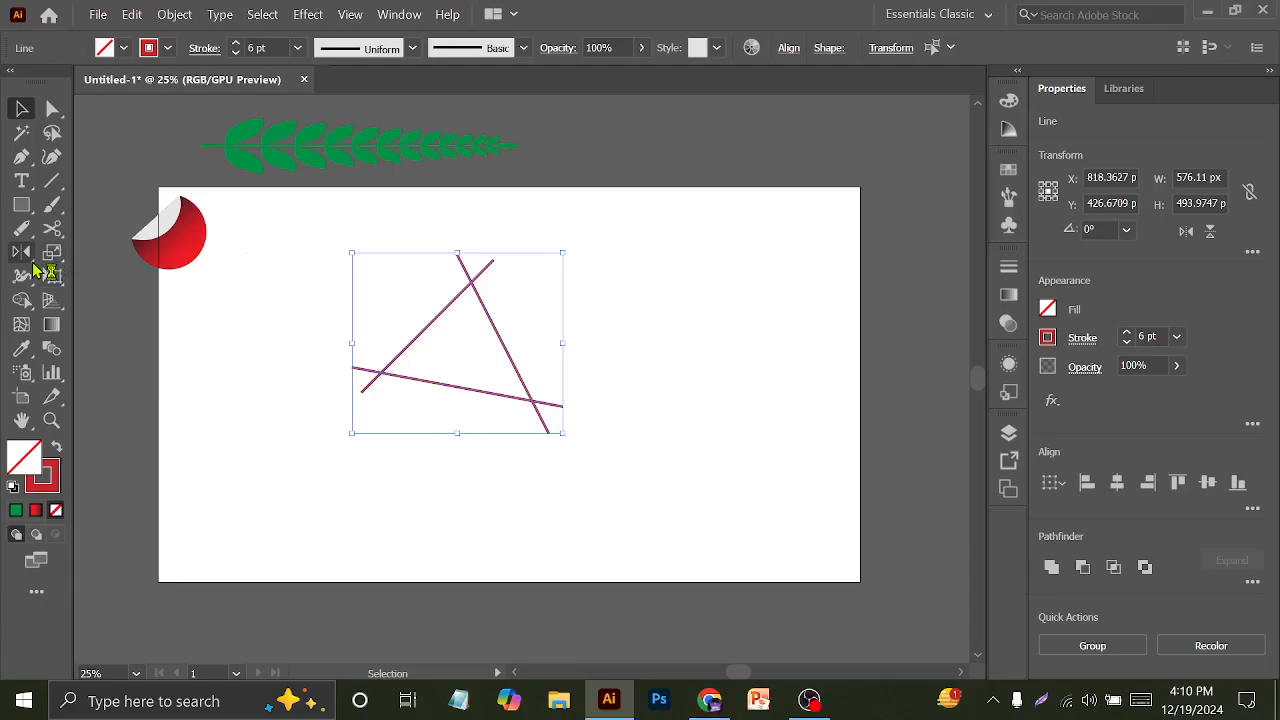
left_click(22, 228)
left_click(105, 325)
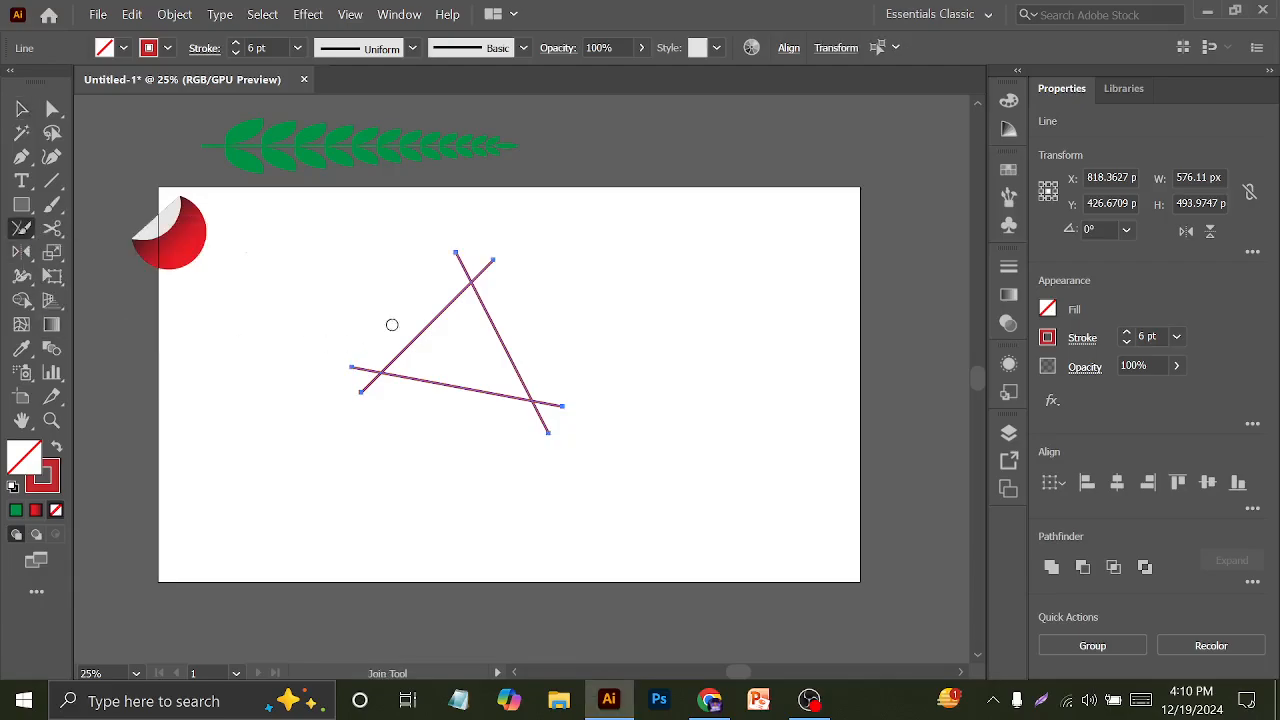
left_click_drag(480, 238, 452, 237)
mouse_move(481, 297)
left_mouse_down()
mouse_move(504, 274)
mouse_move(462, 240)
left_mouse_up()
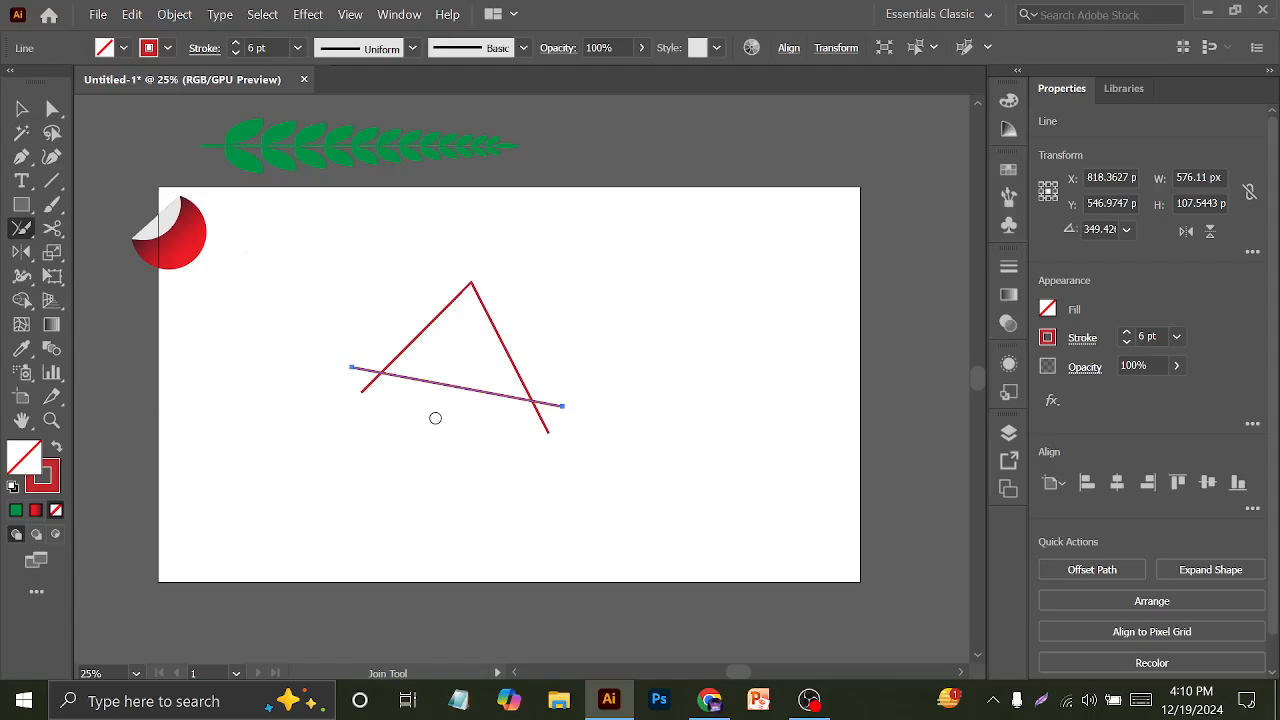
key("ctrl+a")
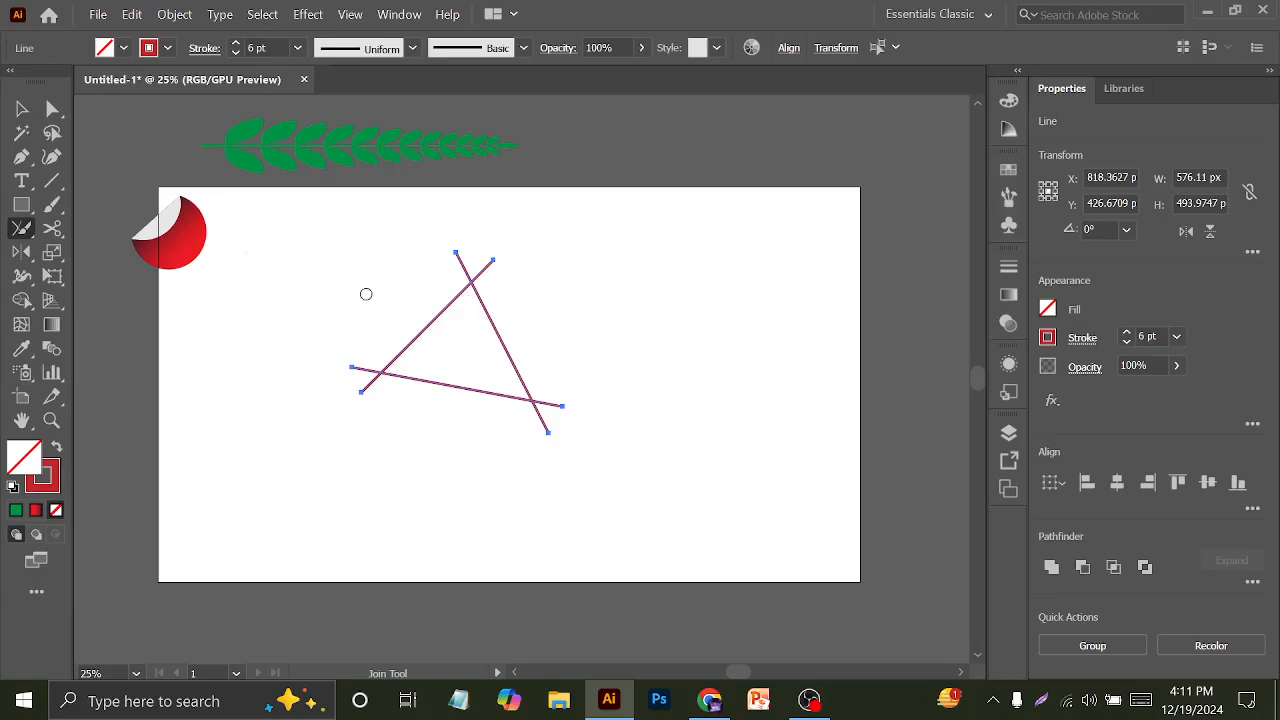
Group the three crossing lines and move the group about 350 px to the right on the artboard
left_click(22, 108)
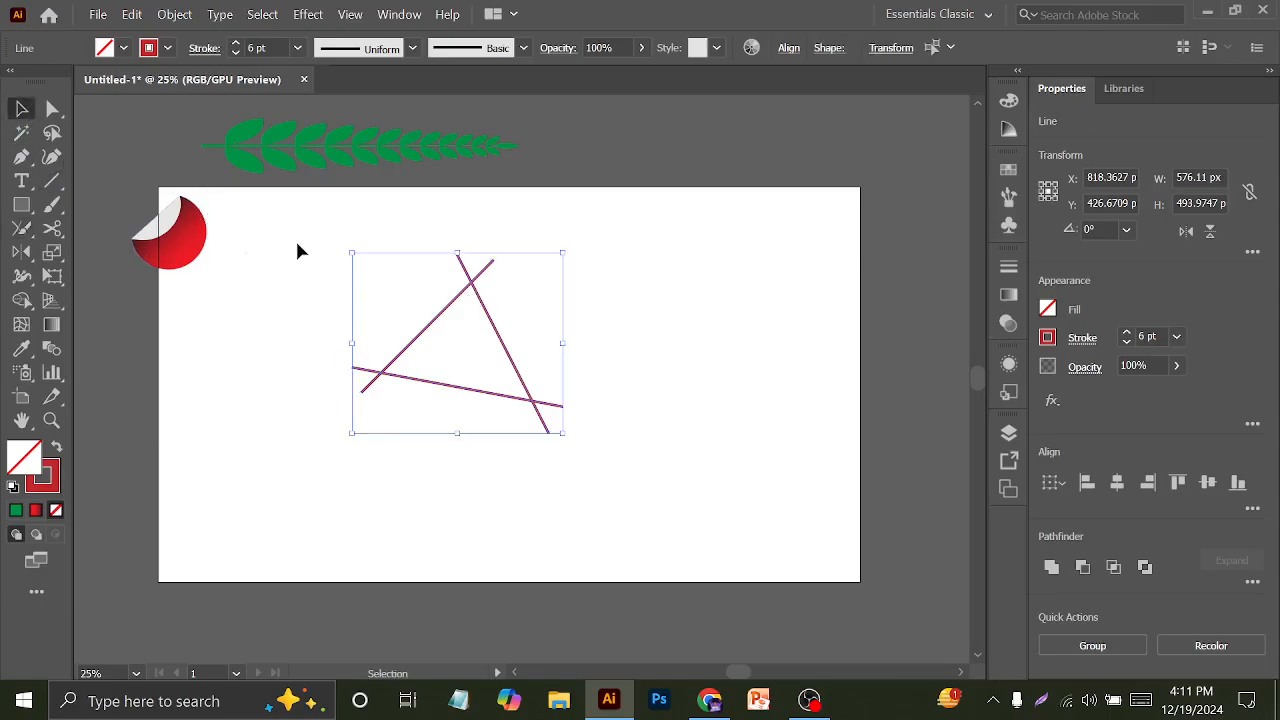
left_click_drag(330, 221, 545, 452)
right_click(491, 326)
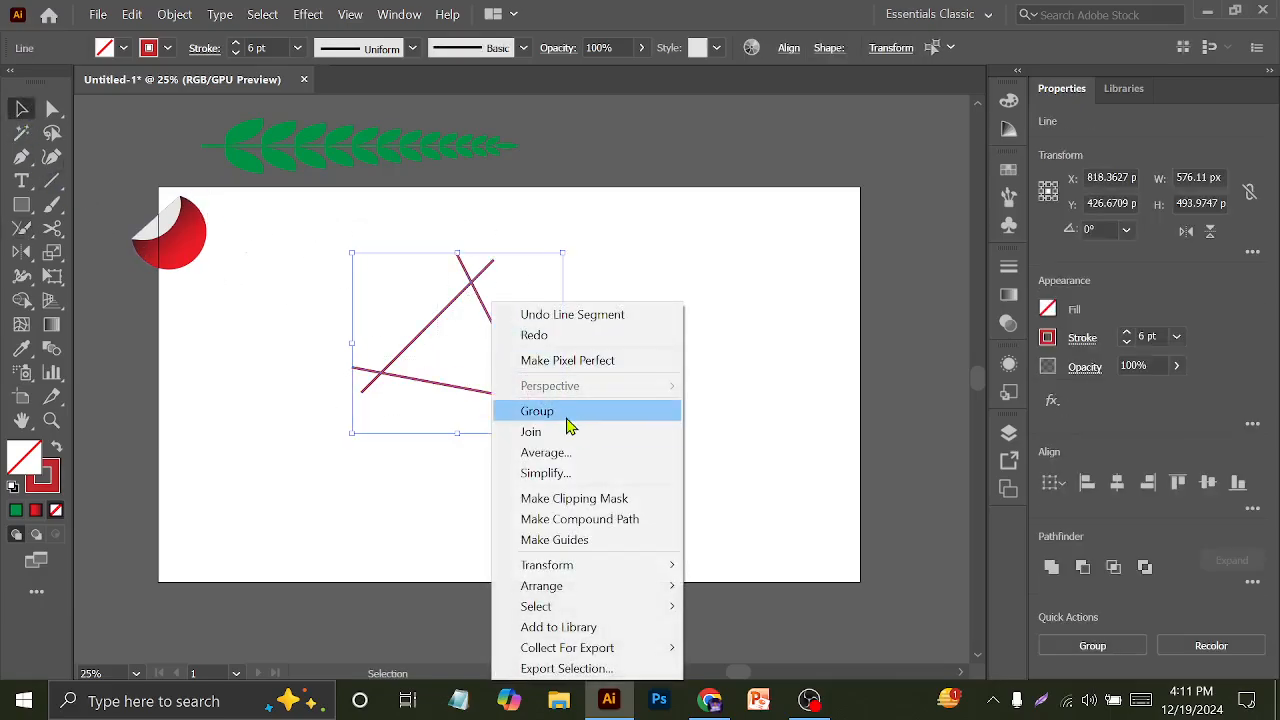
left_click(565, 413)
left_click(585, 321)
left_click_drag(491, 322, 620, 310)
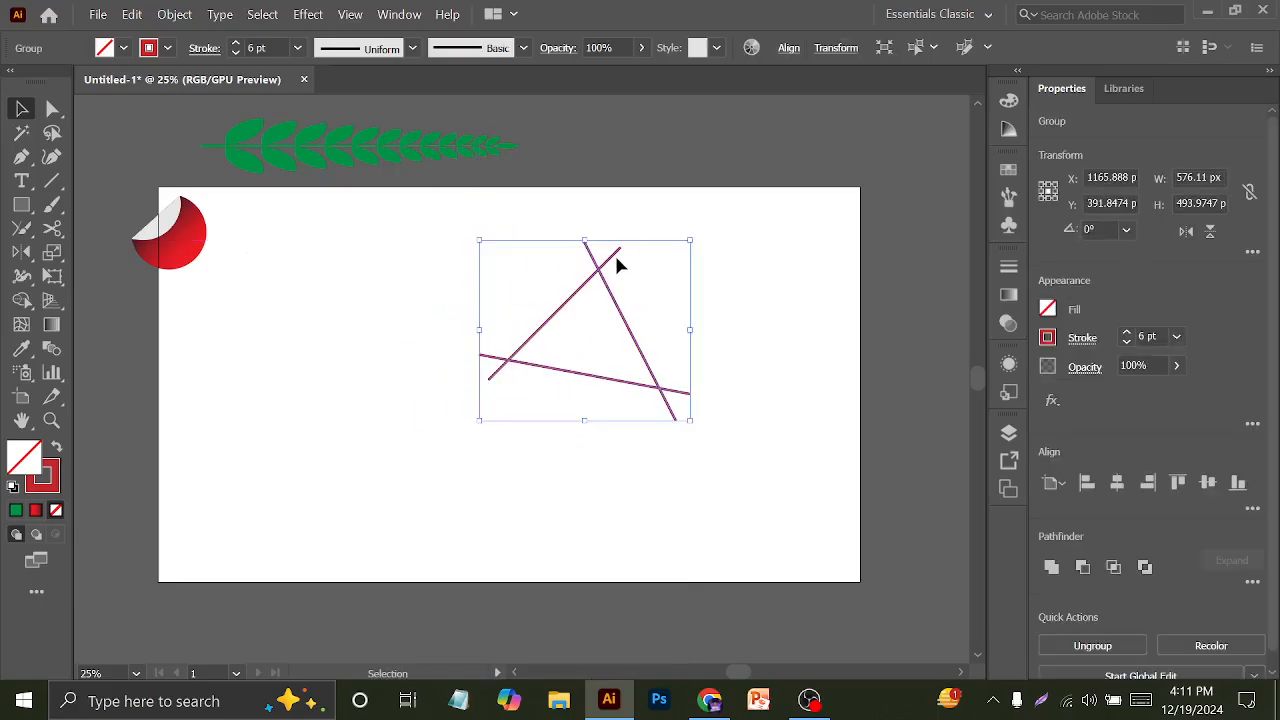
left_click(700, 293)
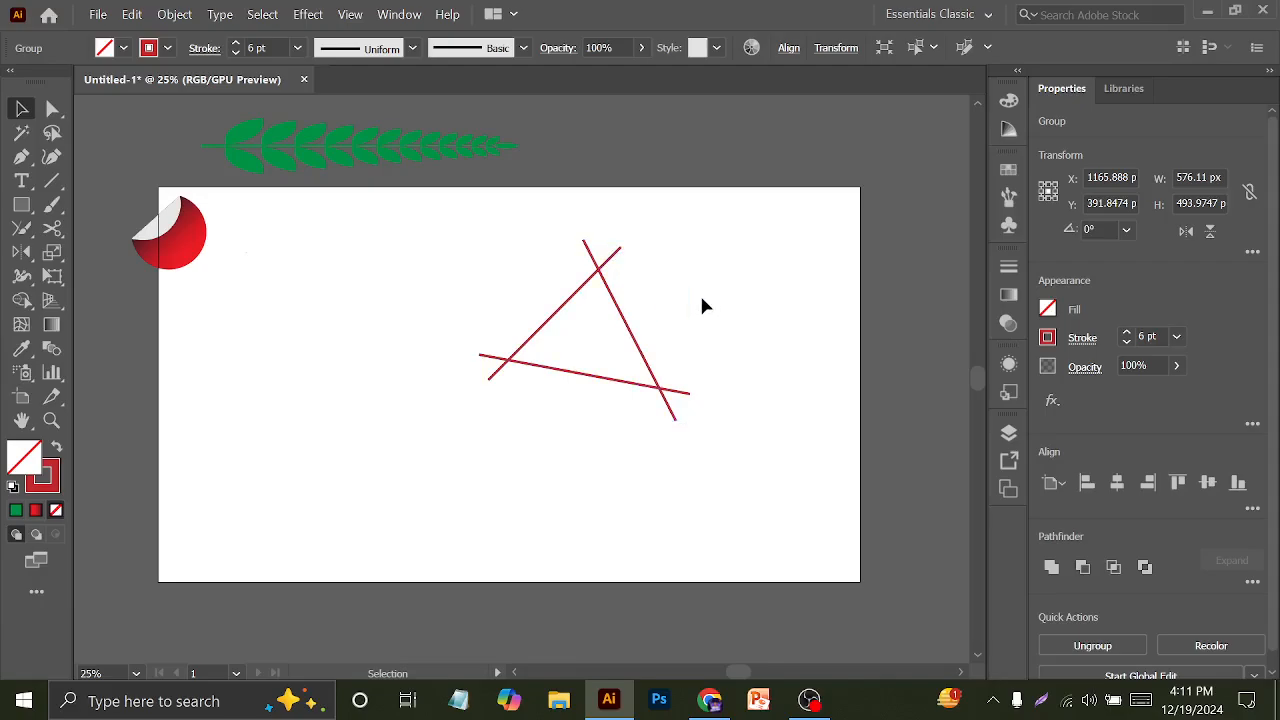
Ungroup the three crossing lines and delete the nearly horizontal bottom line
scroll(716, 348, "right", 3)
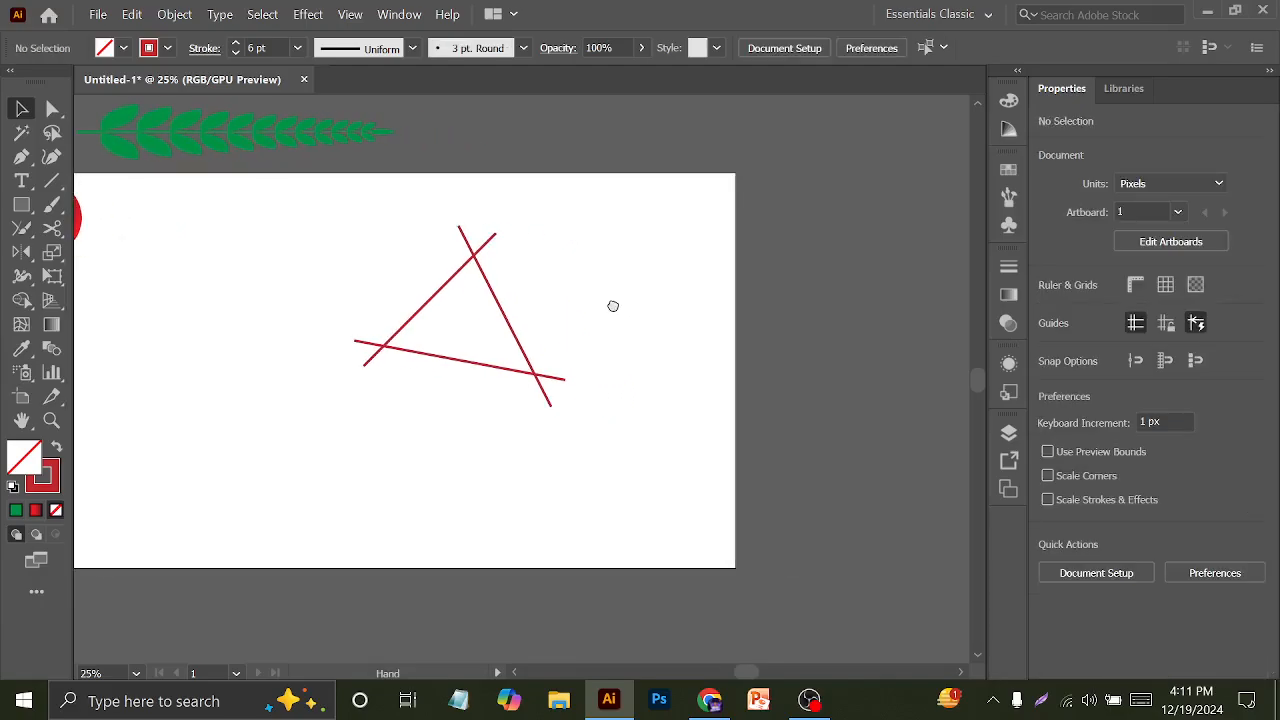
right_click(507, 322)
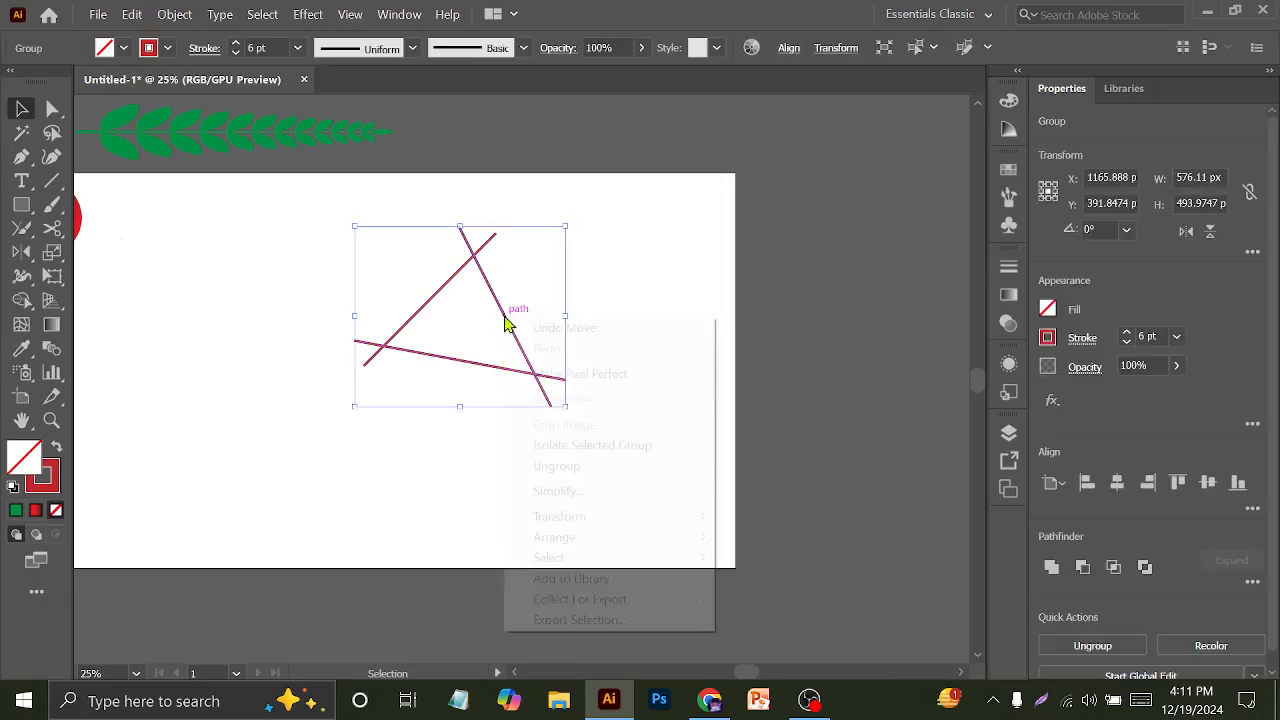
left_click(578, 467)
left_click(446, 326)
left_click_drag(446, 326, 448, 412)
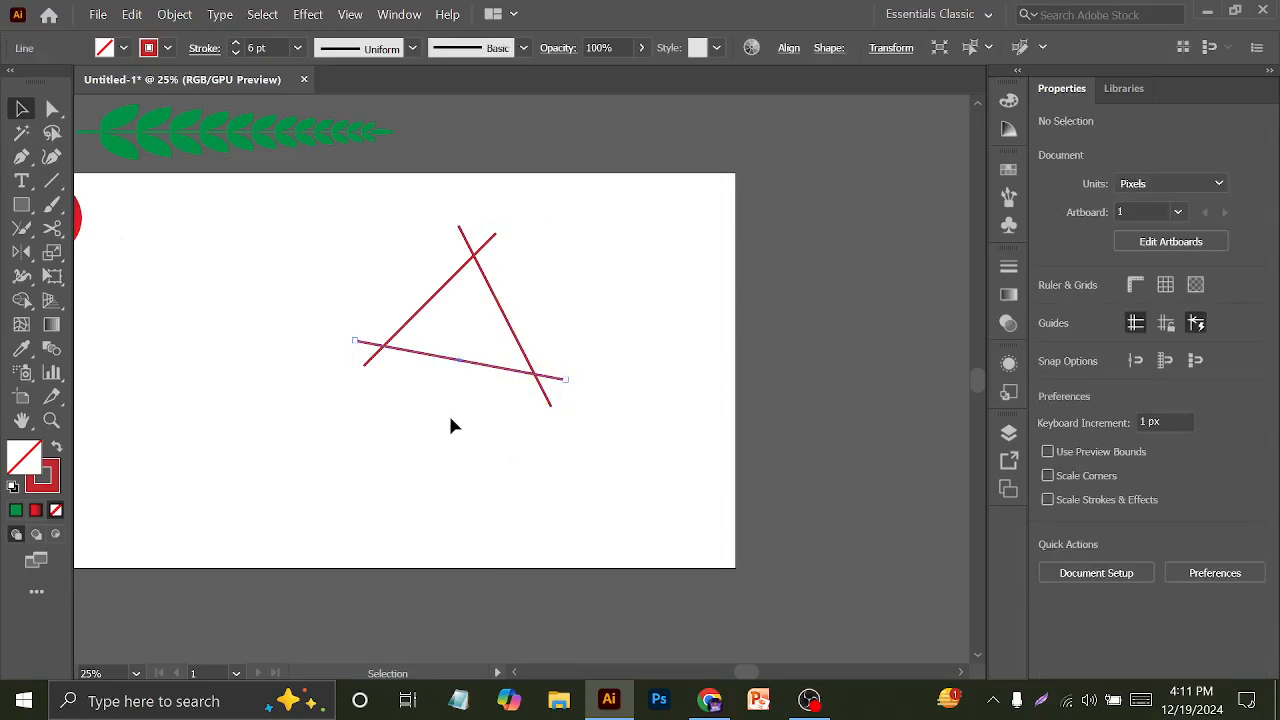
key("Delete")
Move the right line so its upper end sits just beside the left line's upper end, leaving a small gap
left_click_drag(497, 295, 536, 303)
scroll(520, 266, "up", 5)
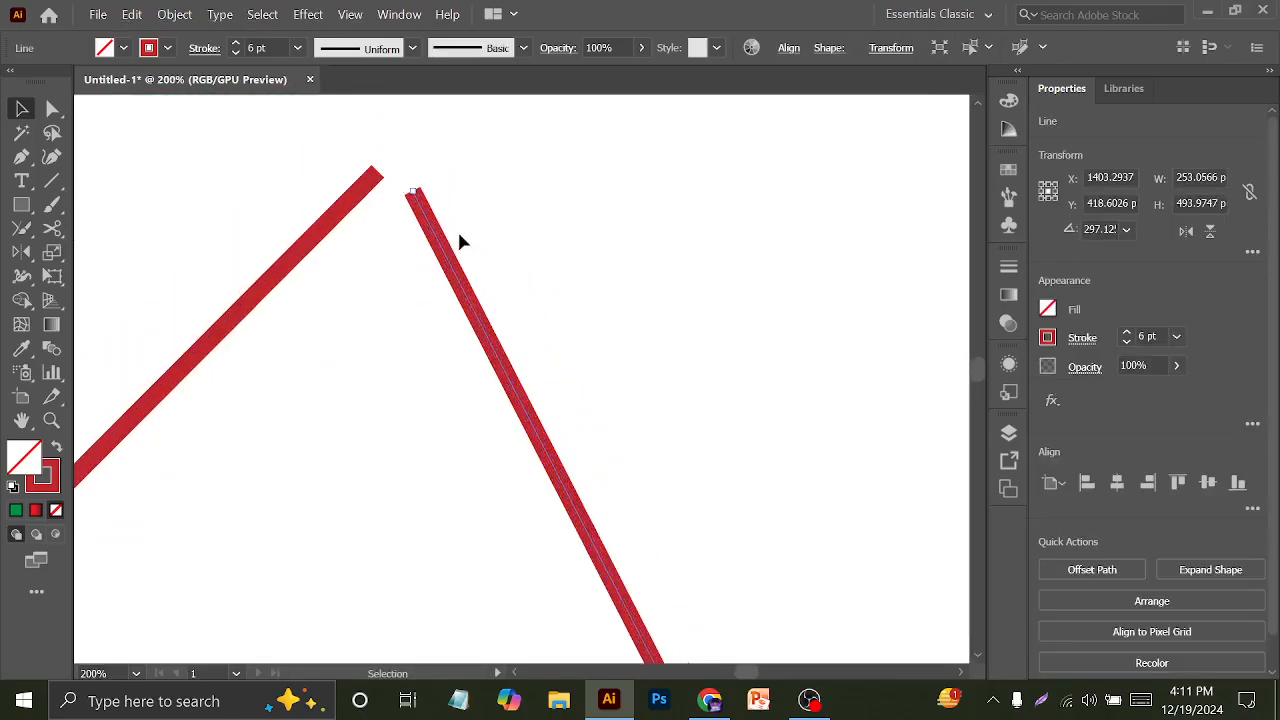
left_click_drag(432, 235, 425, 215)
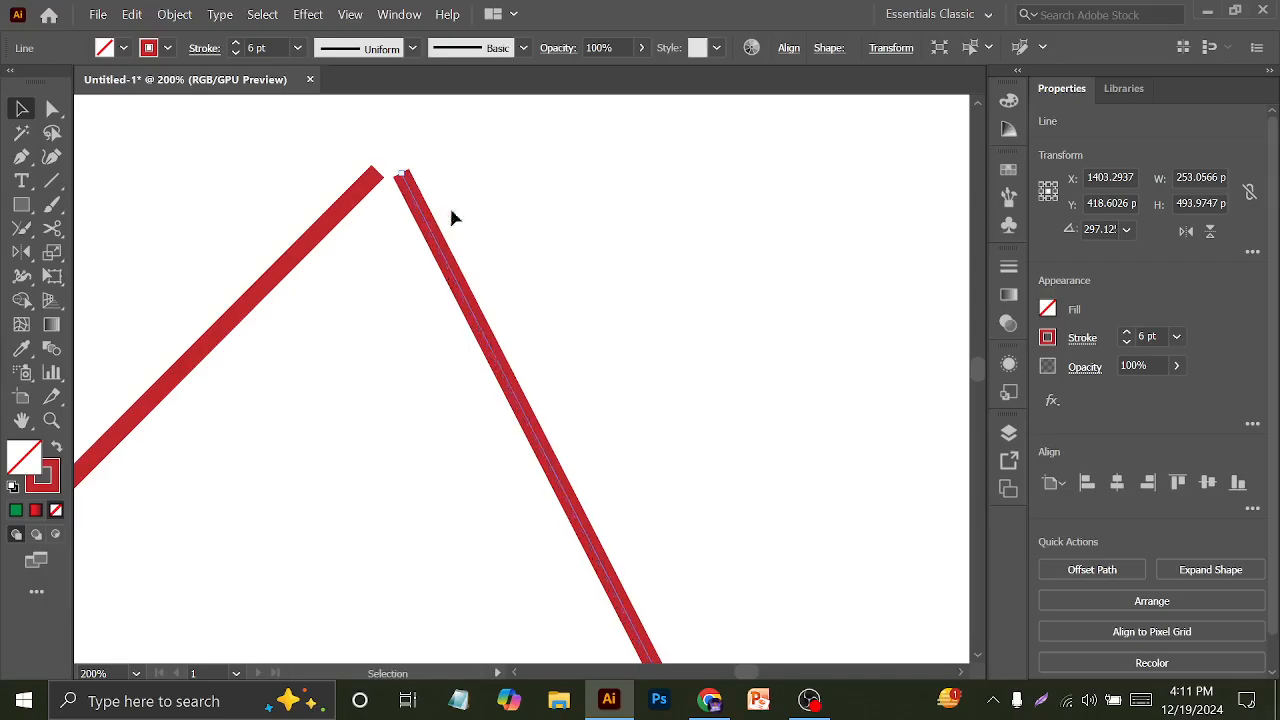
scroll(504, 221, "down", 2)
left_click(519, 252)
scroll(520, 264, "down", 3)
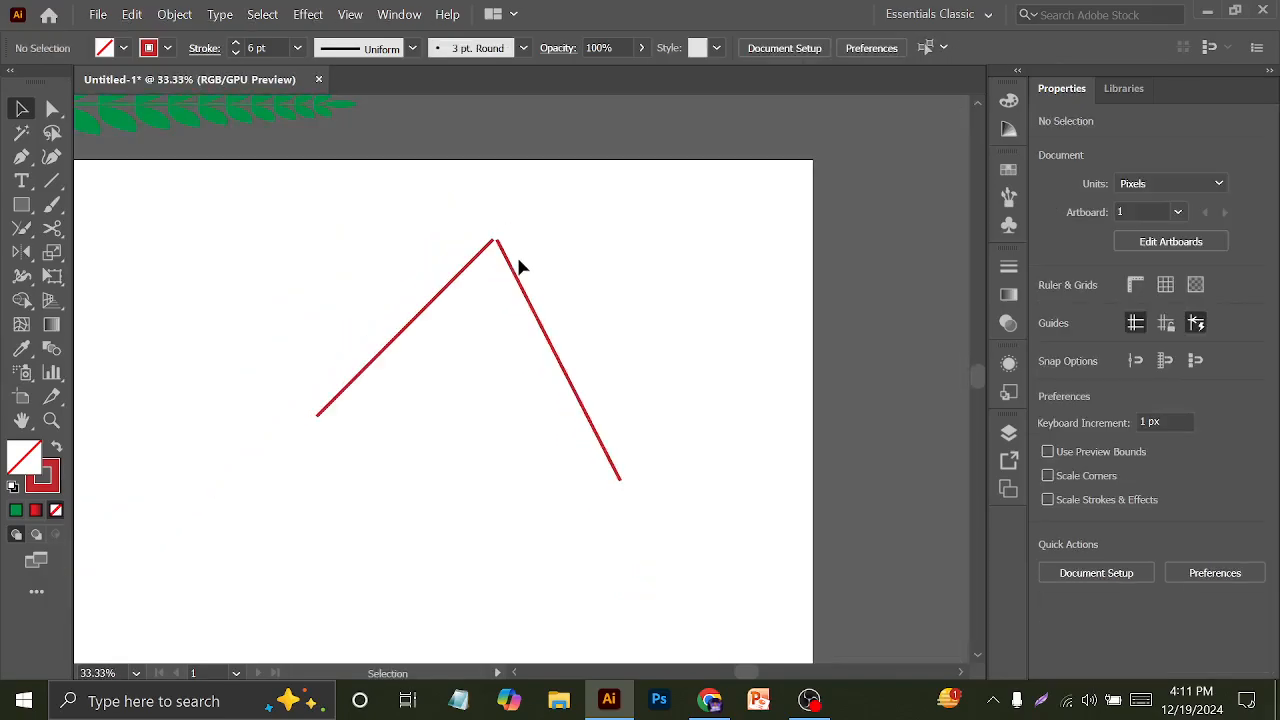
scroll(490, 228, "up", 2)
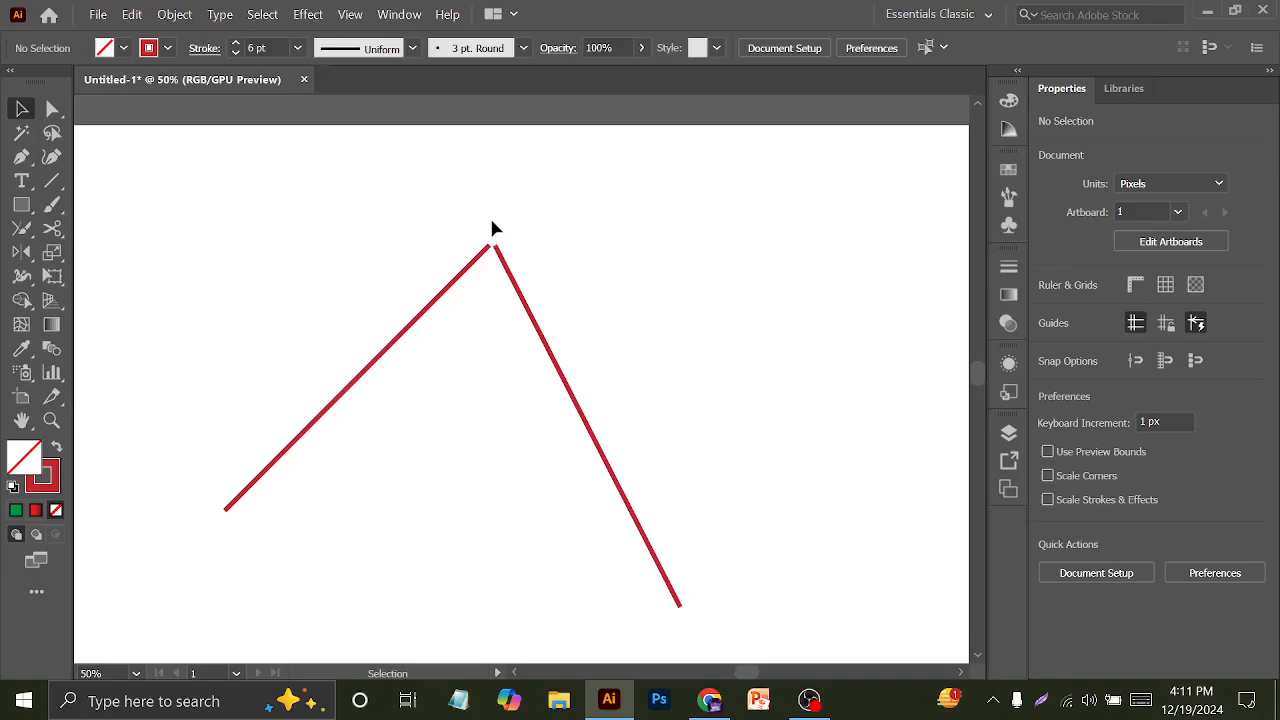
Try to close the gap between the two lines' upper ends with the Join tool, then restore the separate lines
left_click_drag(410, 204, 578, 364)
left_click(22, 229)
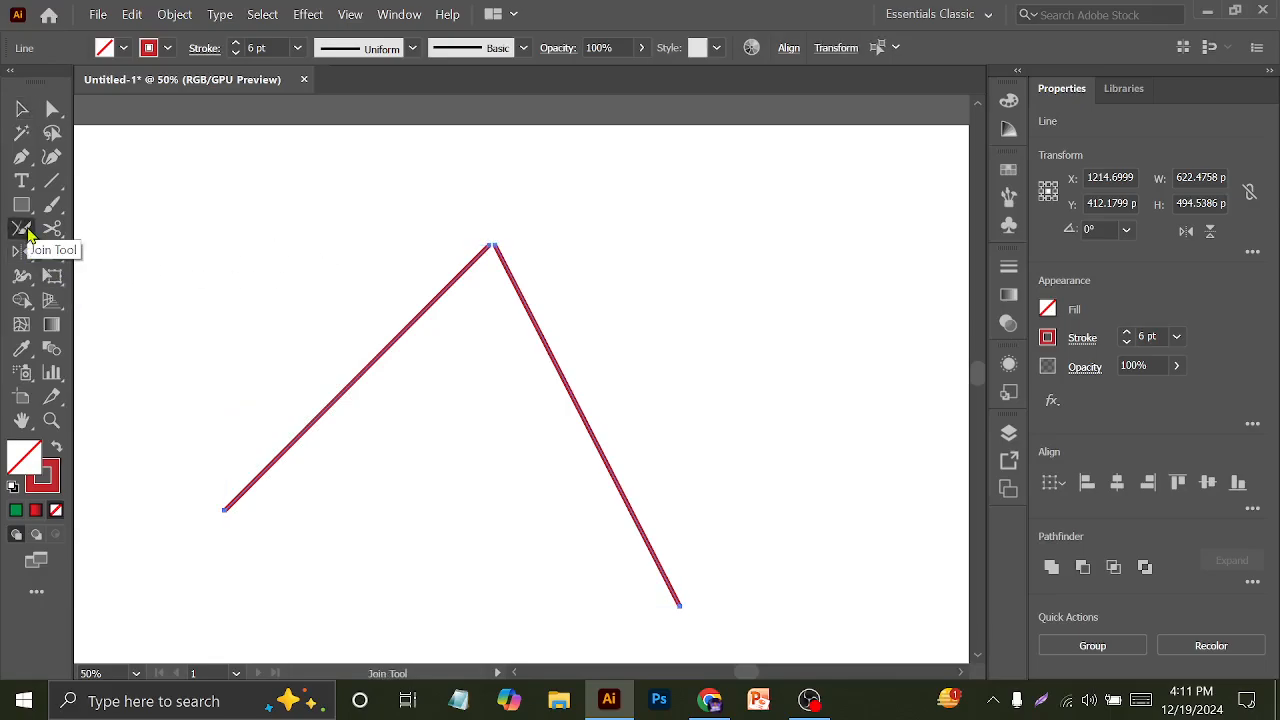
mouse_move(483, 229)
left_mouse_down()
mouse_move(502, 279)
mouse_move(522, 222)
mouse_move(446, 224)
left_mouse_up()
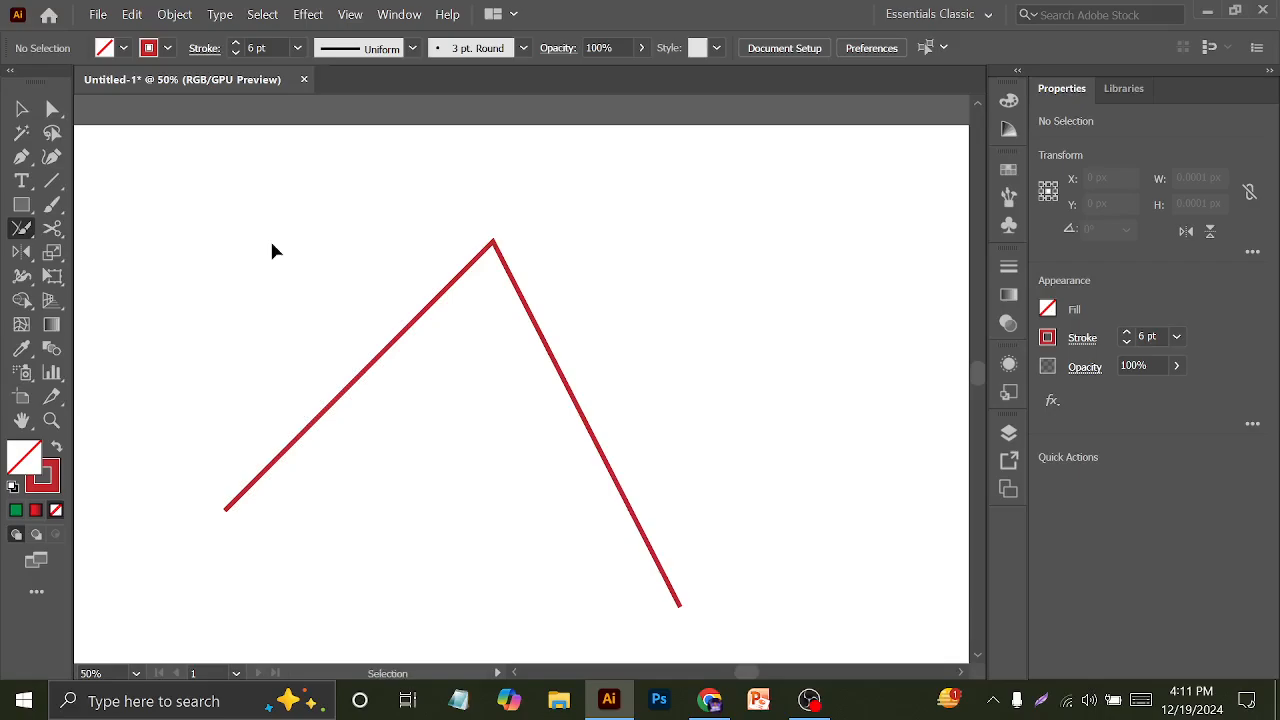
key("ctrl+a")
left_click(22, 109)
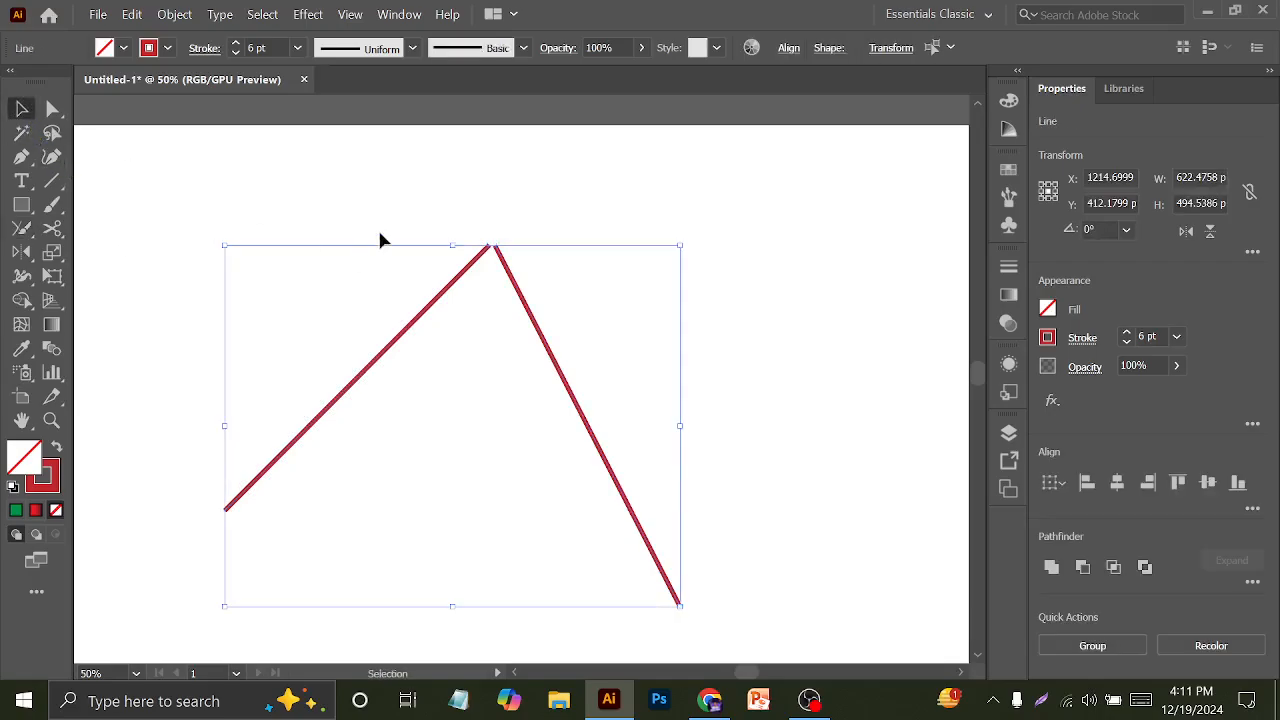
left_click(447, 208)
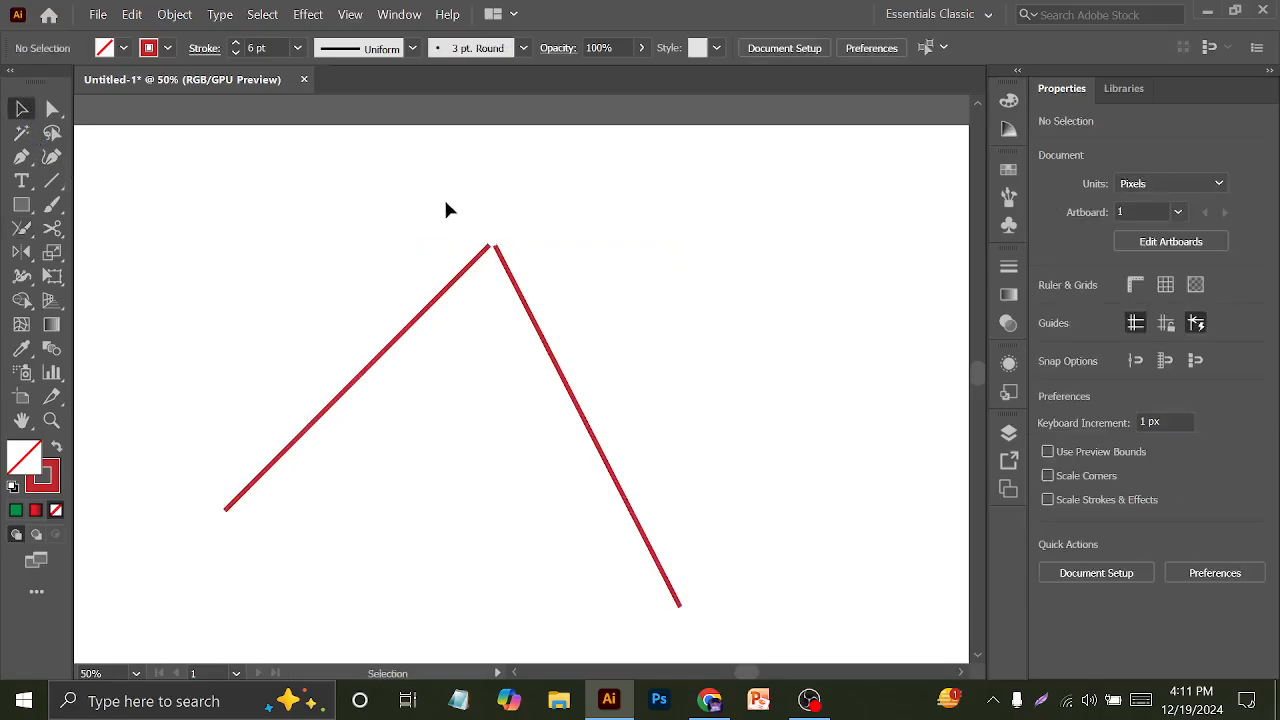
Try averaging the two upper end points along both axes with Direct Selection, then restore the gap
left_click(53, 109)
left_click_drag(433, 203, 537, 290)
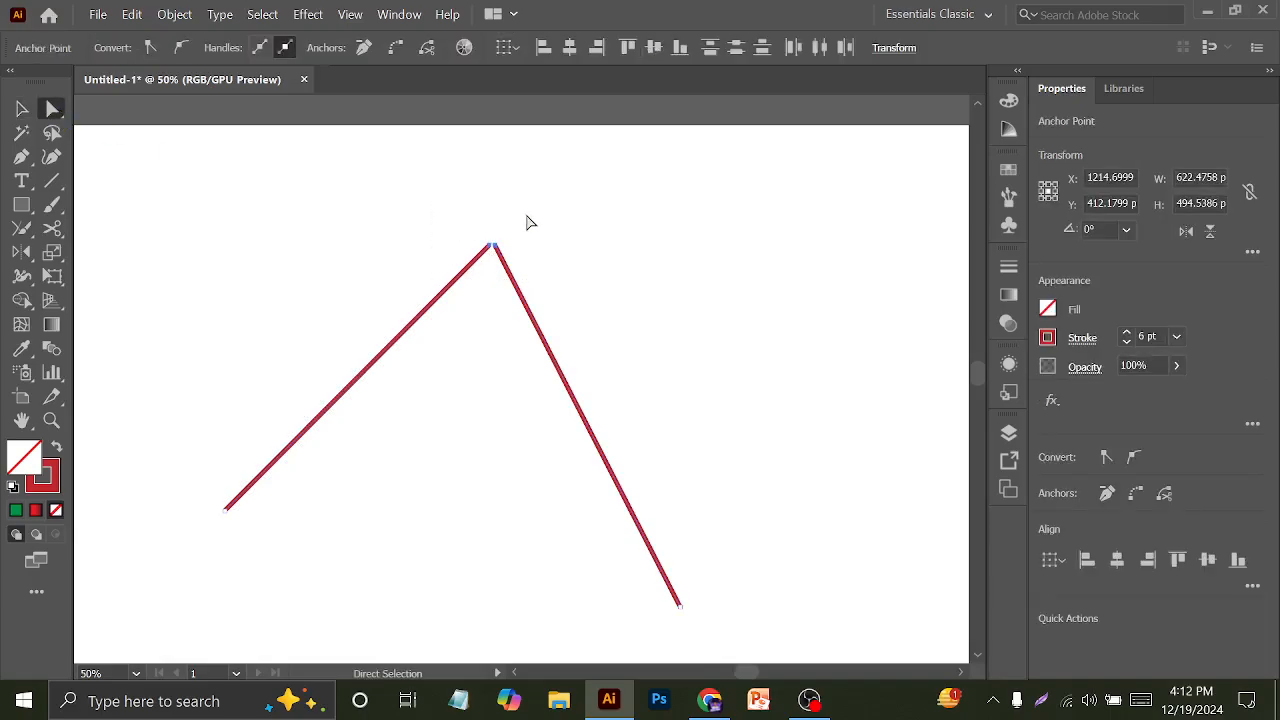
right_click(535, 237)
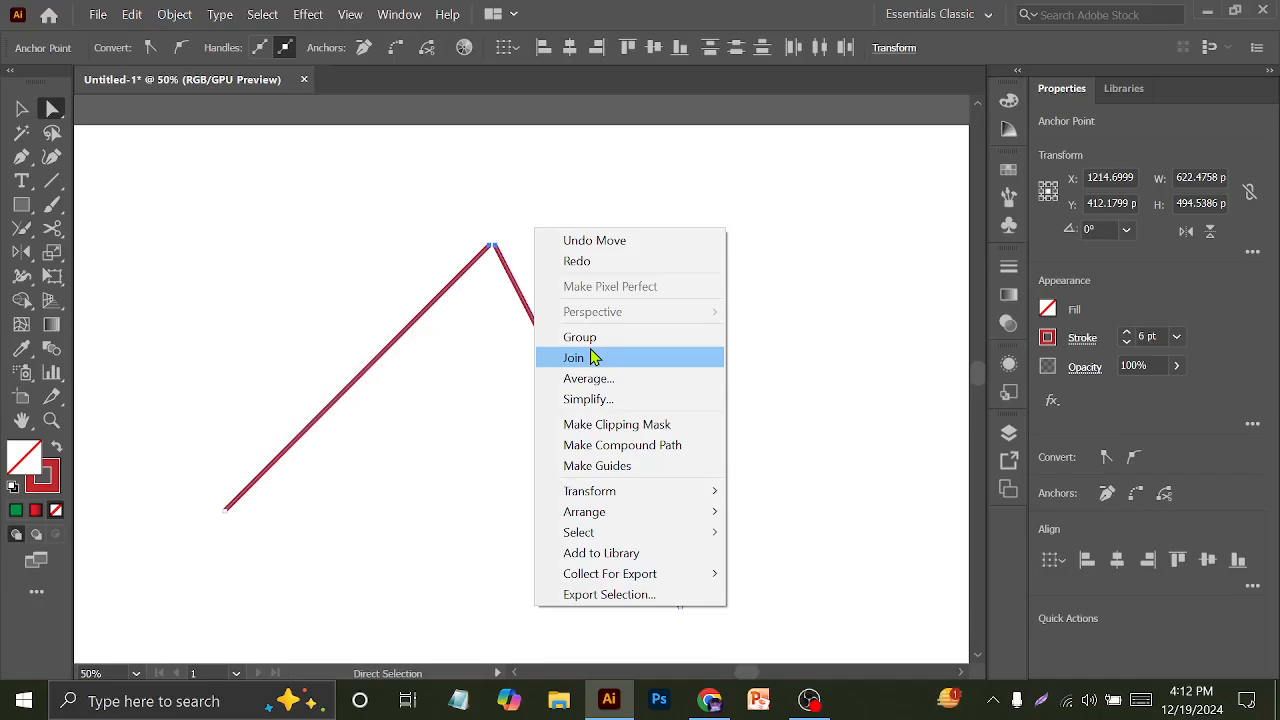
left_click(637, 381)
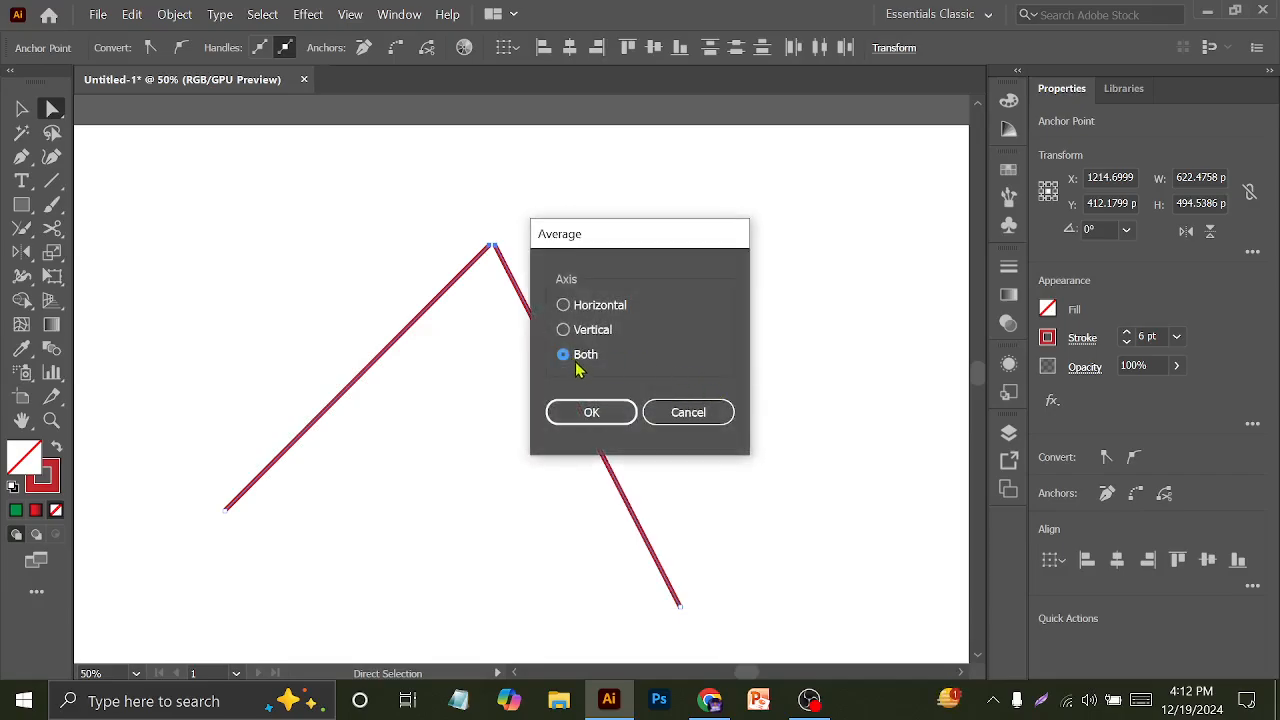
left_click(587, 410)
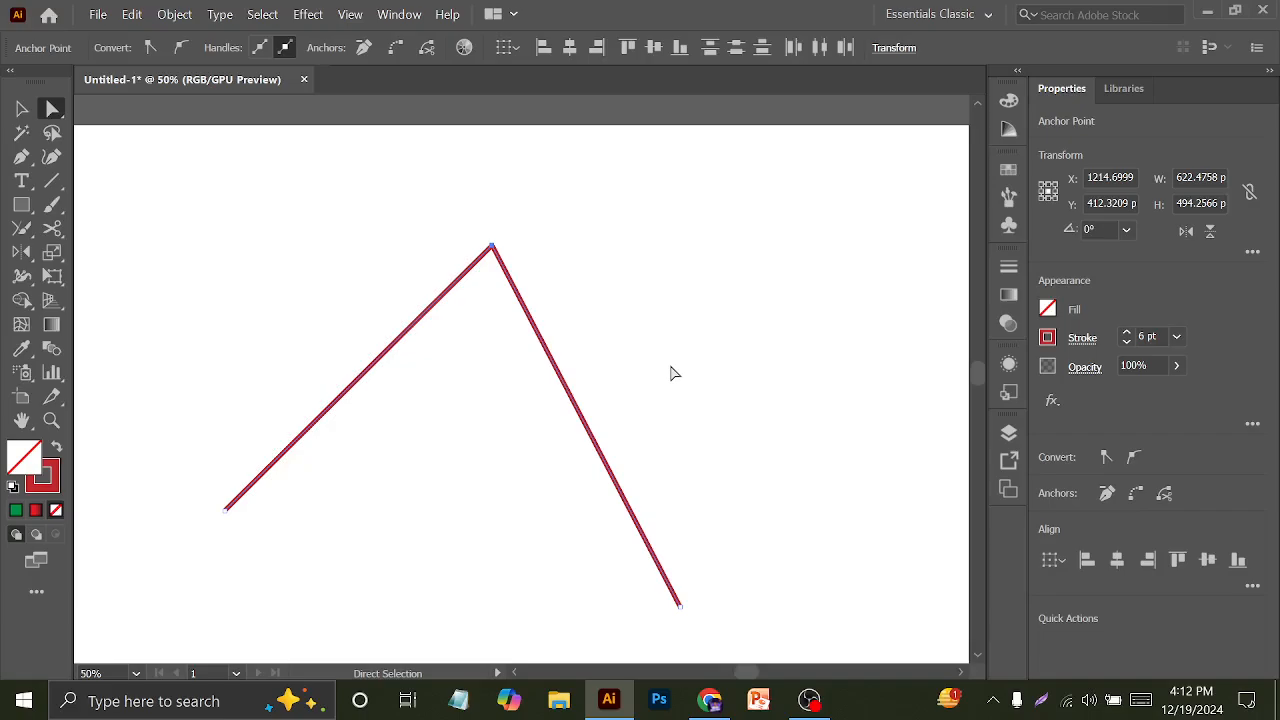
left_click(668, 371)
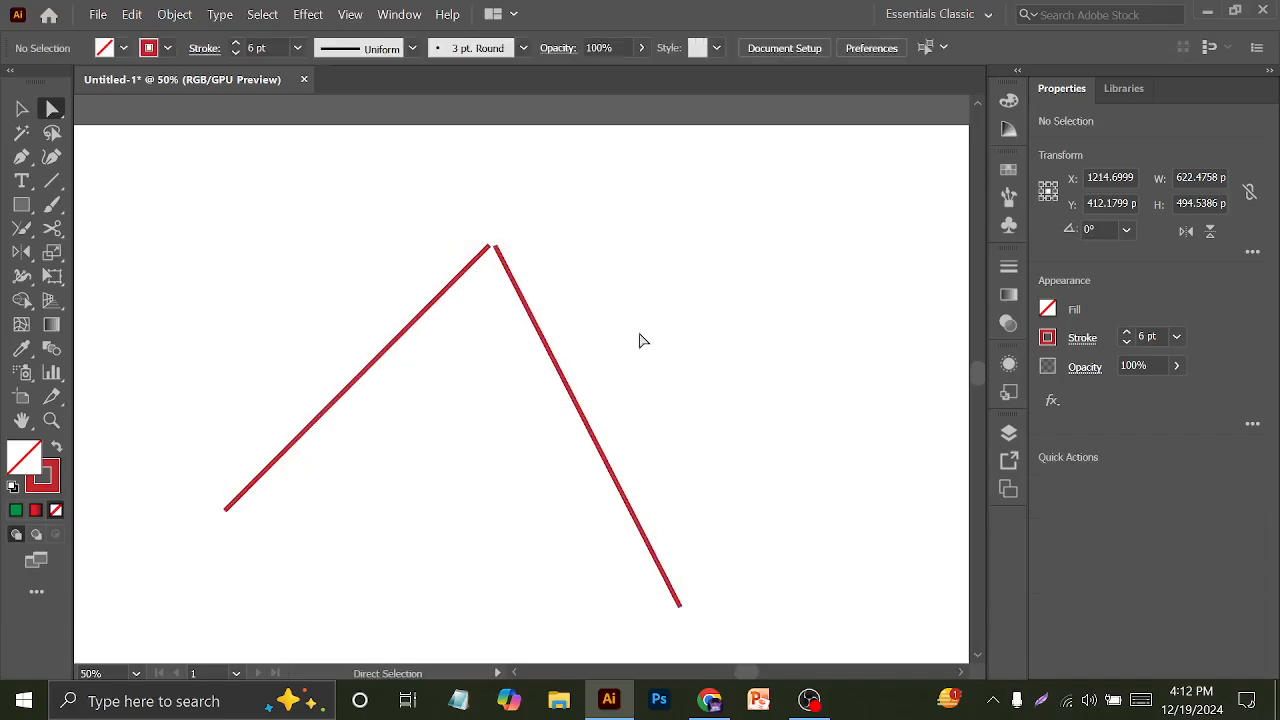
Move the right line slightly farther from the left one and select the upper end points of both lines
mouse_move(526, 297)
left_mouse_down()
mouse_move(534, 306)
mouse_move(536, 295)
left_mouse_up()
left_click(433, 221)
left_click_drag(434, 214, 540, 266)
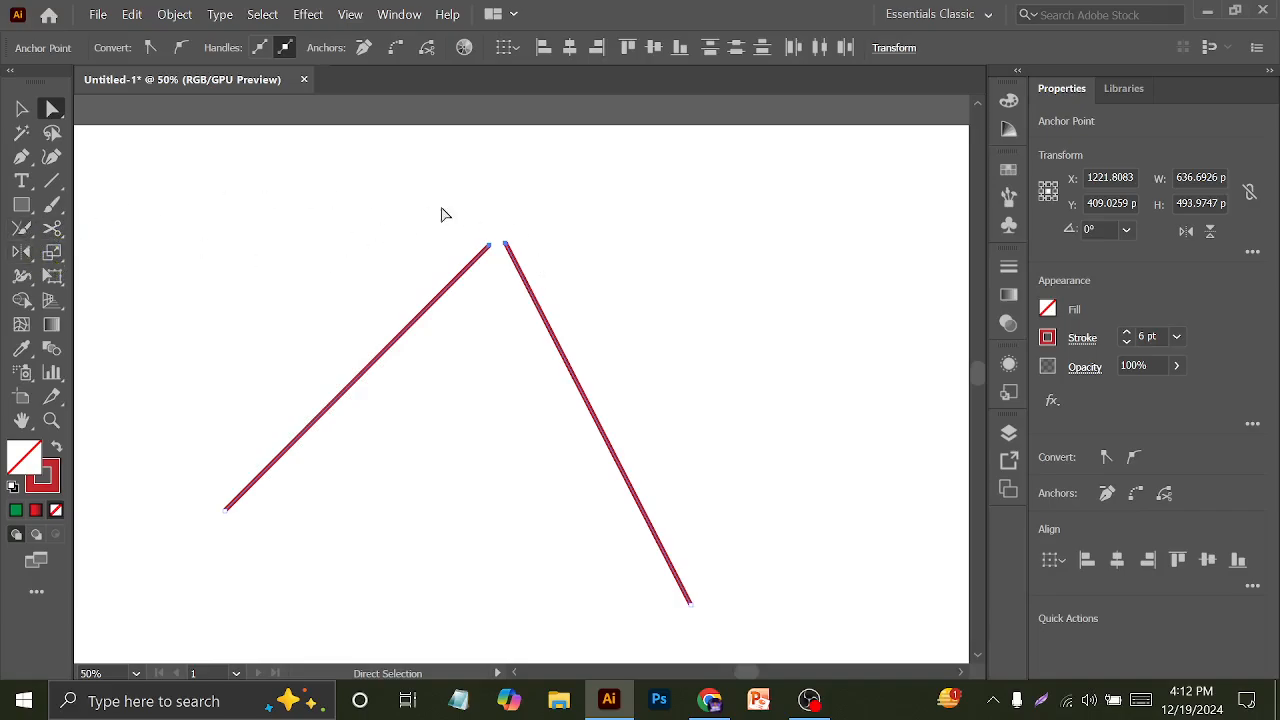
Join the two selected upper end points directly with the Join command, then undo the join
right_click(479, 207)
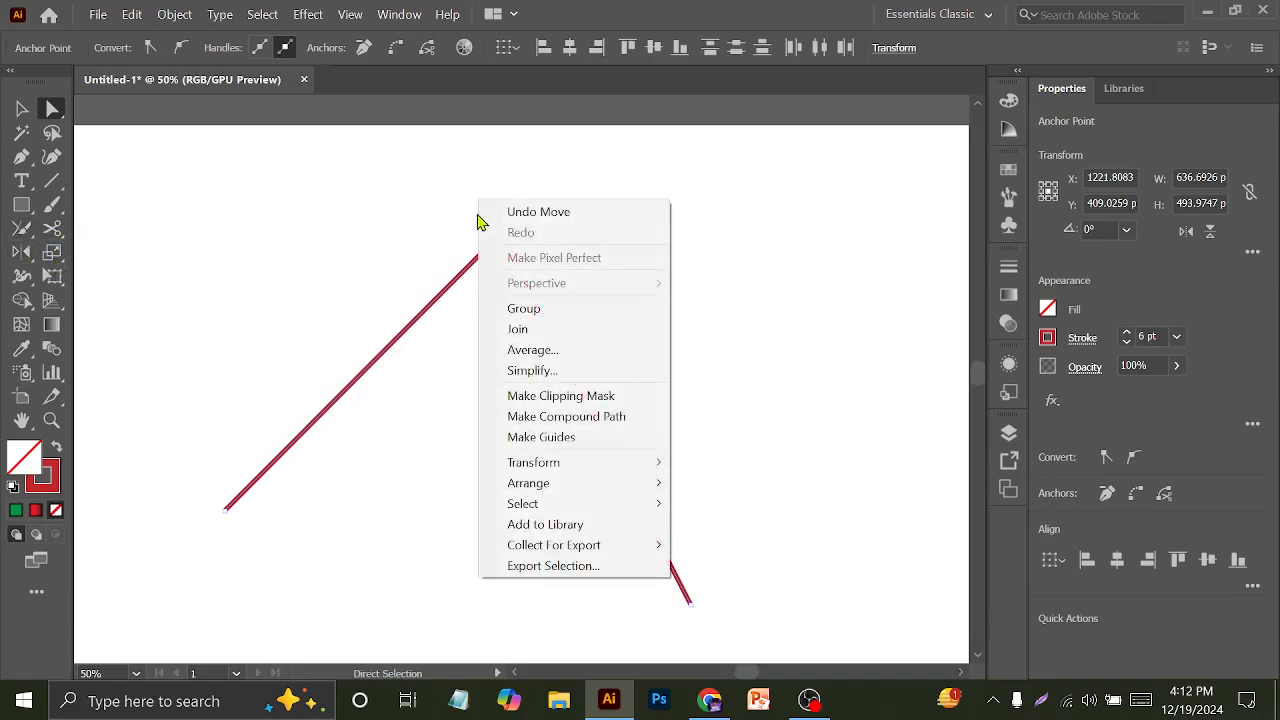
left_click(584, 332)
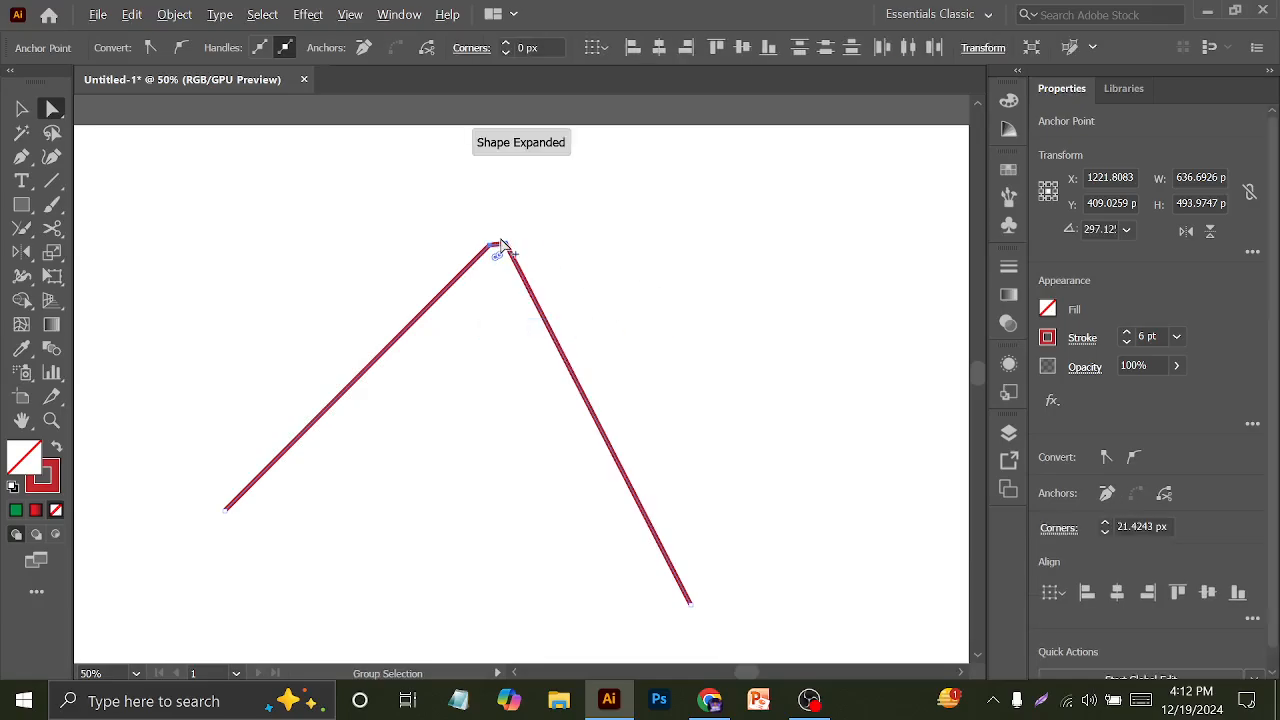
scroll(503, 246, "up", 1)
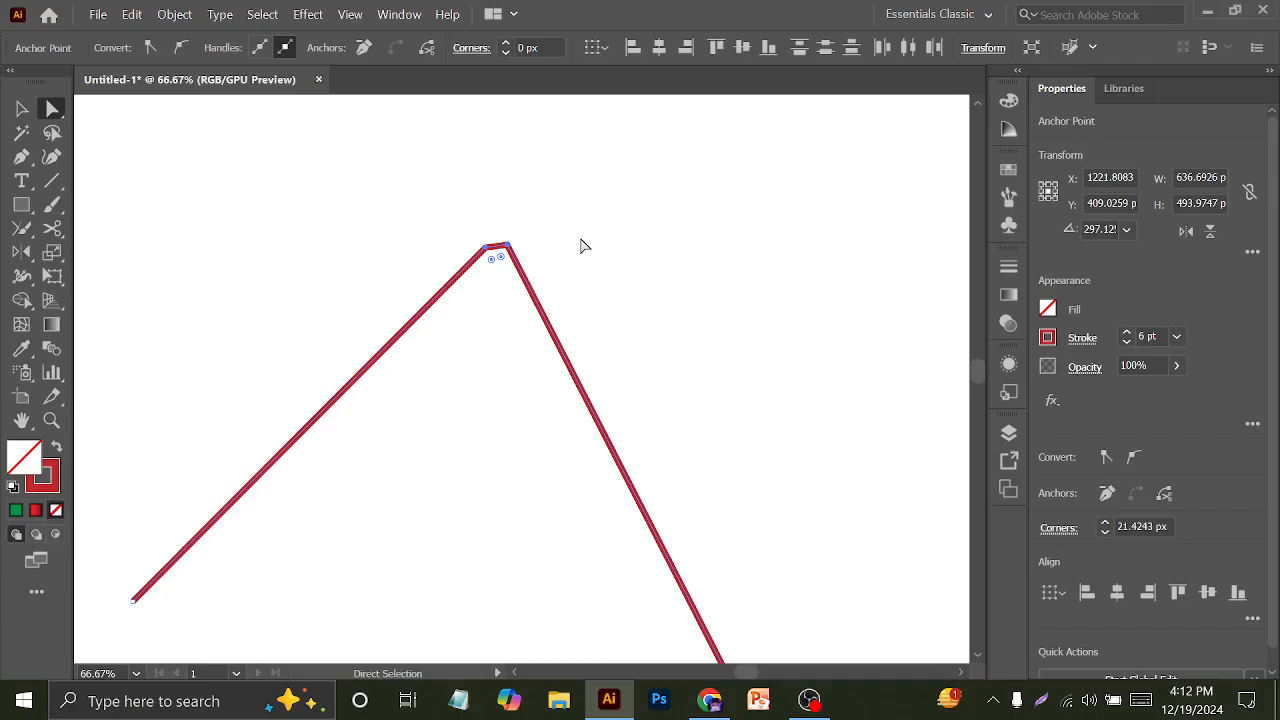
key("ctrl+z")
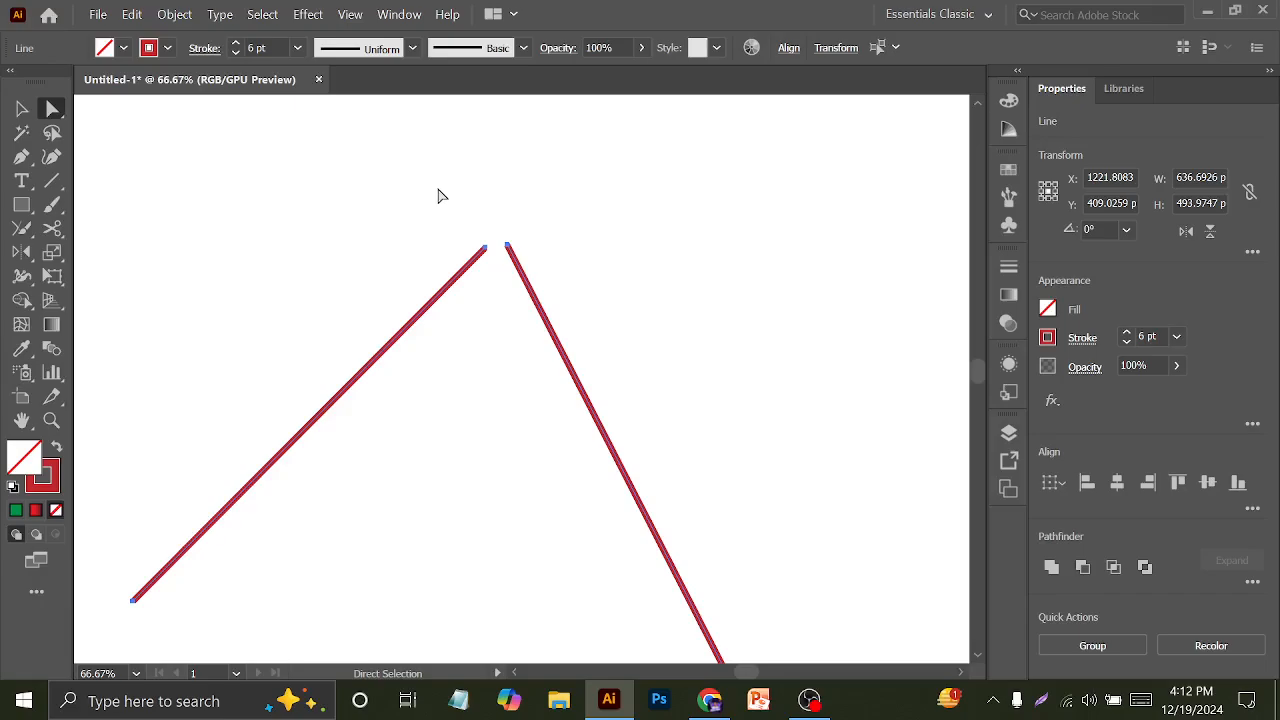
Average the two upper end points on both axes, then join them into a single corner
right_click(501, 232)
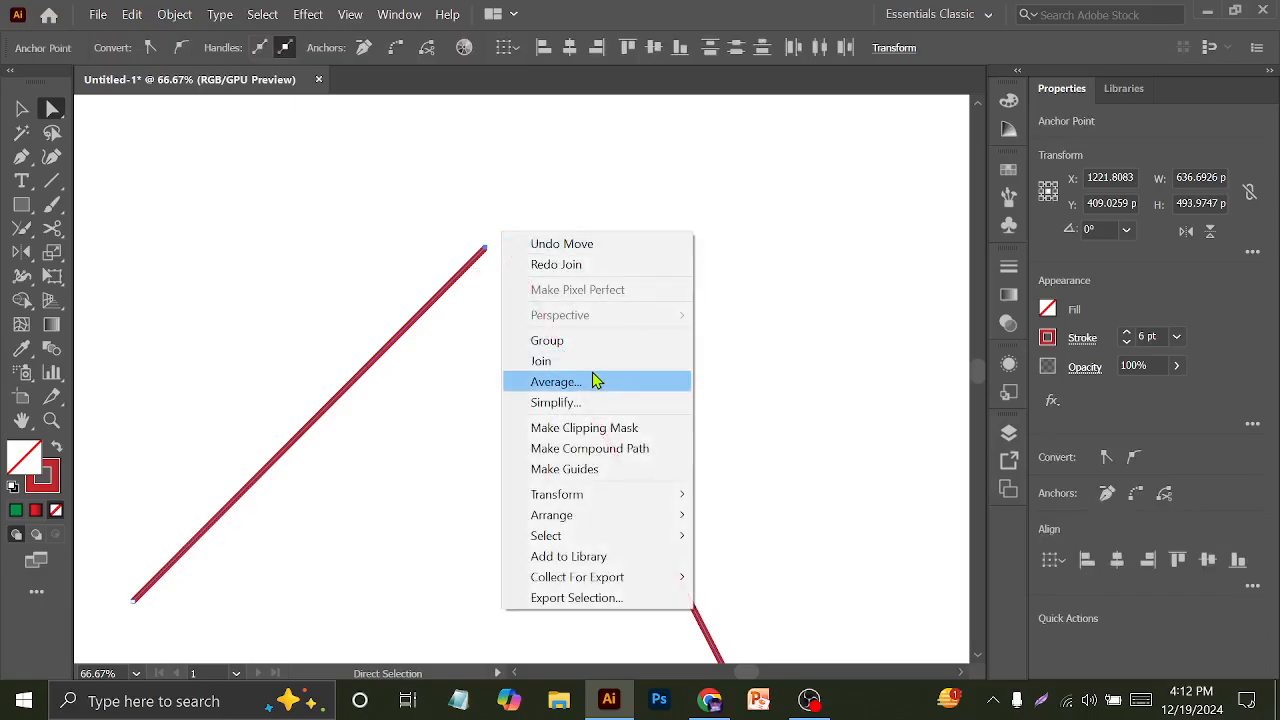
left_click(586, 387)
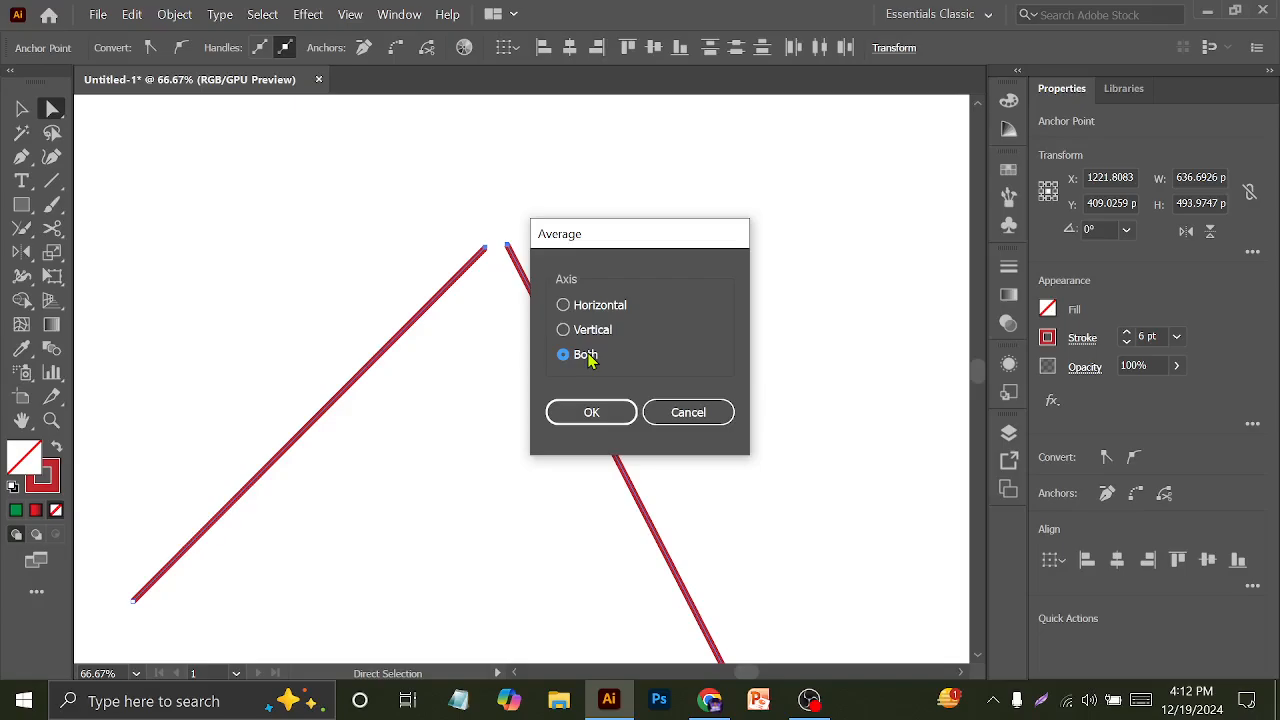
left_click_drag(651, 247, 865, 138)
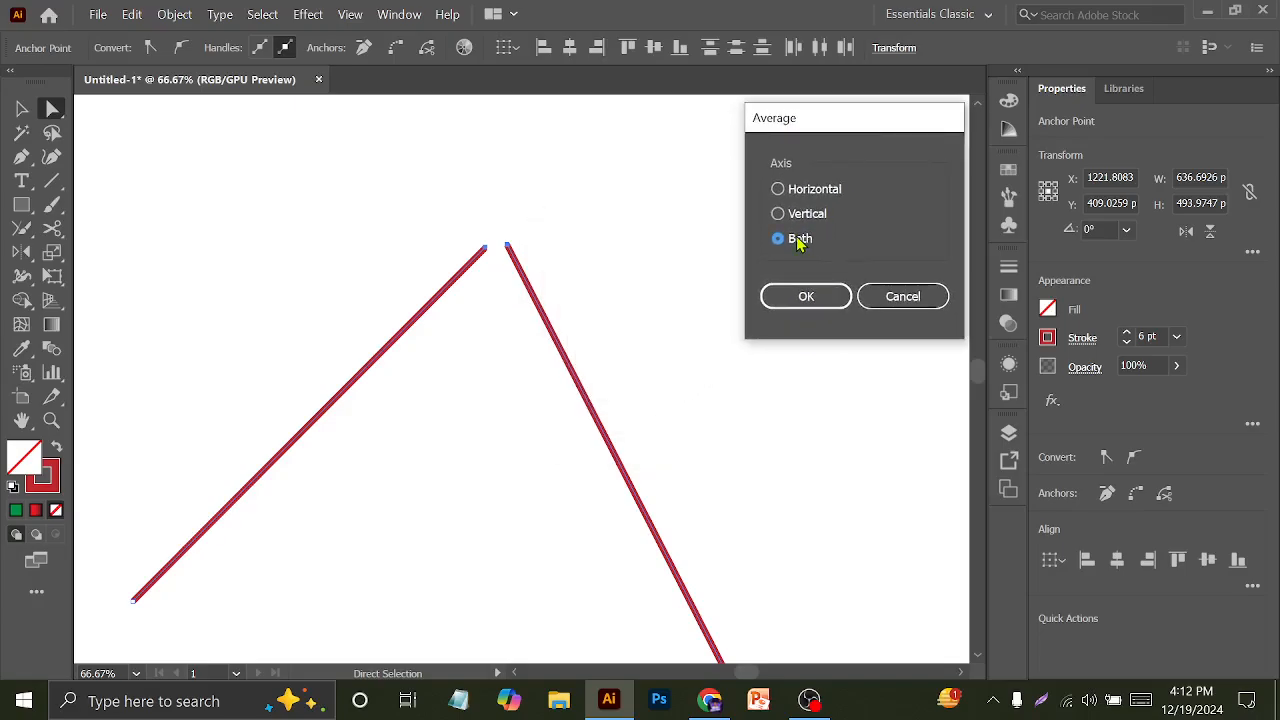
left_click(815, 296)
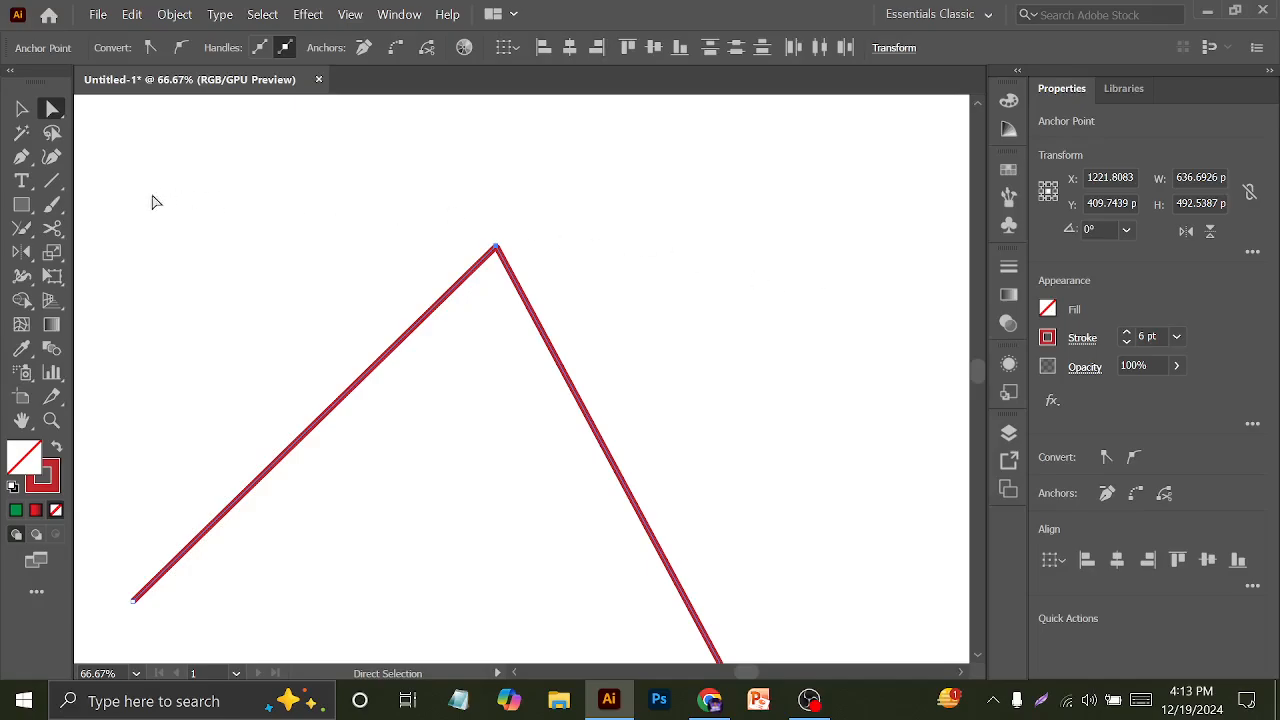
right_click(474, 254)
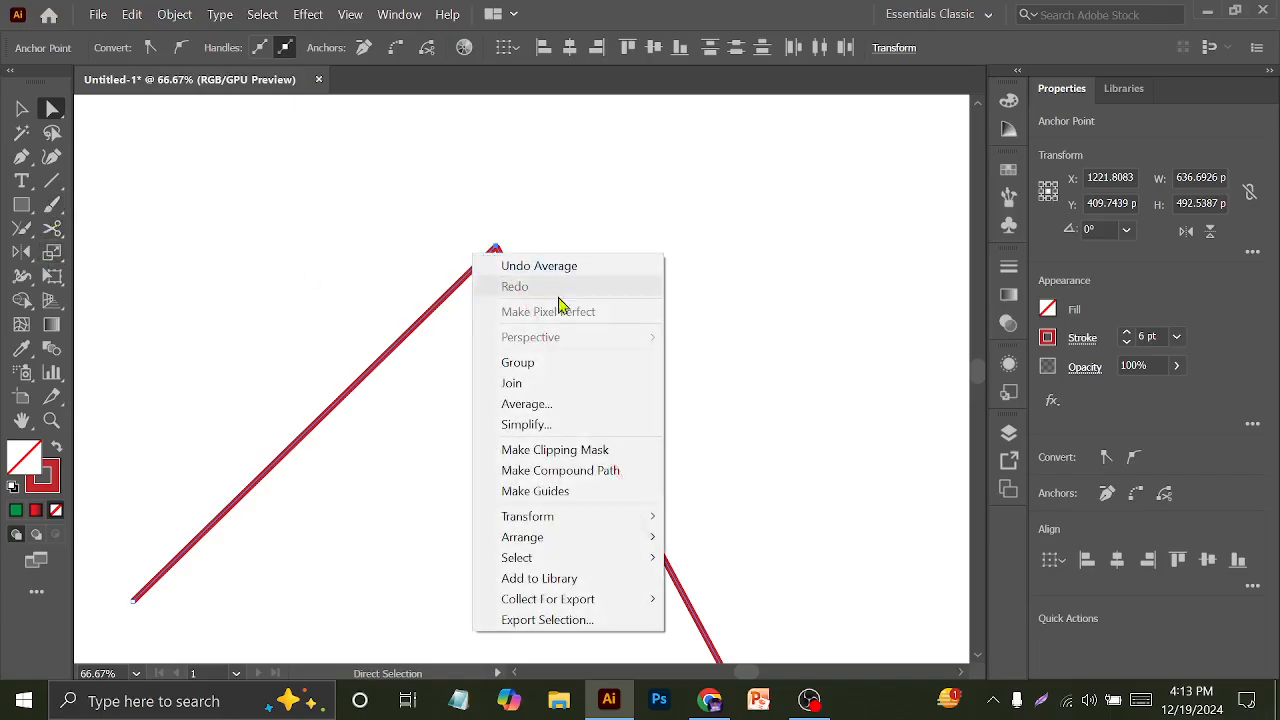
left_click(527, 390)
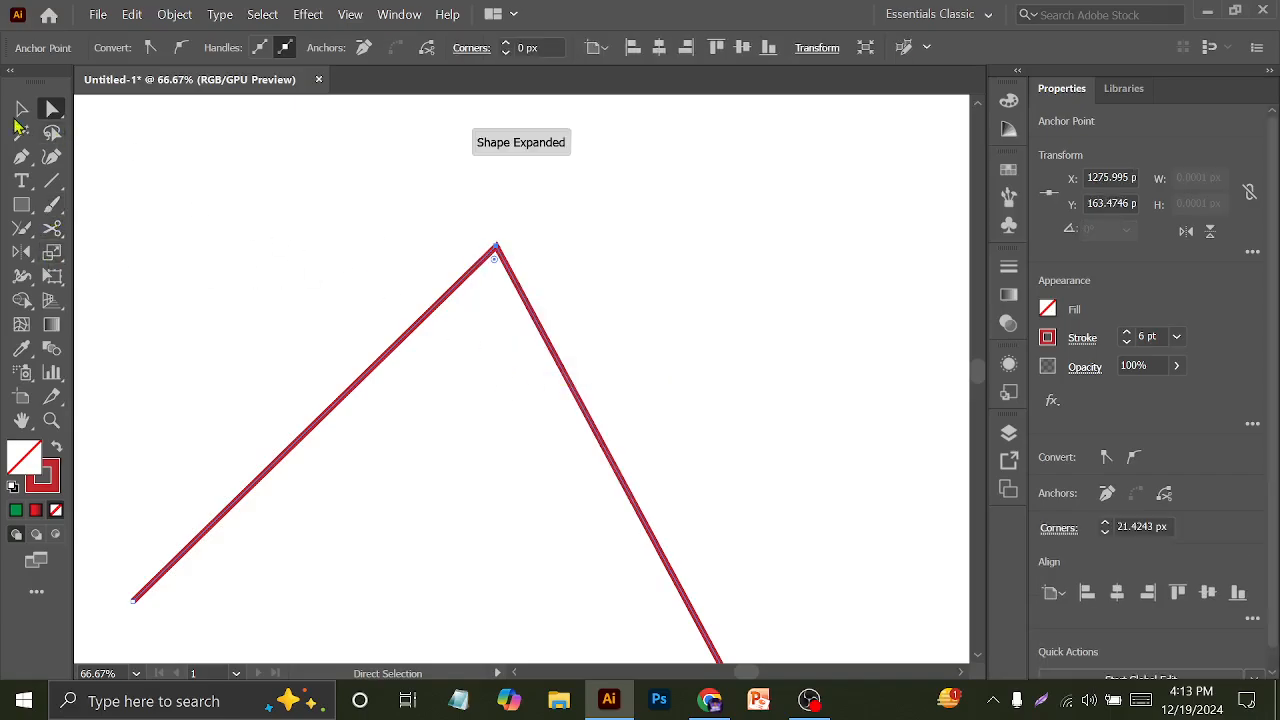
Select the whole joined path and delete it from the artboard
left_click(22, 108)
left_click_drag(456, 199, 555, 306)
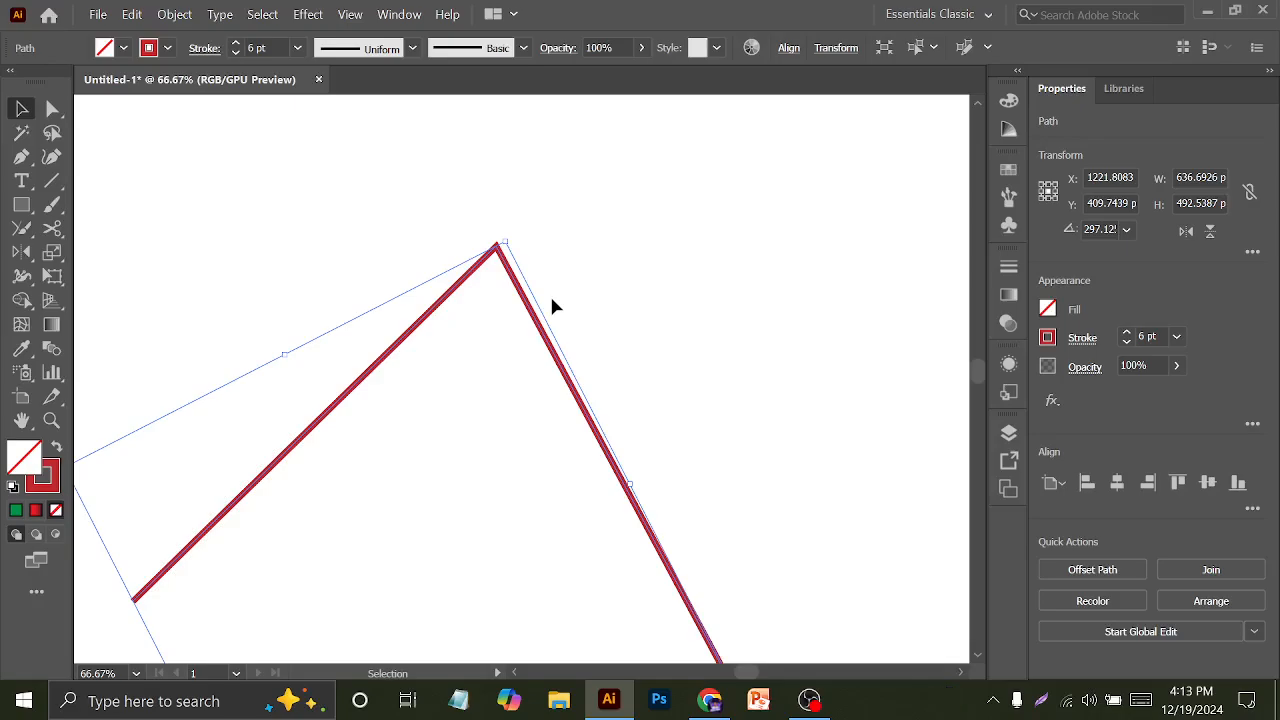
key("Delete")
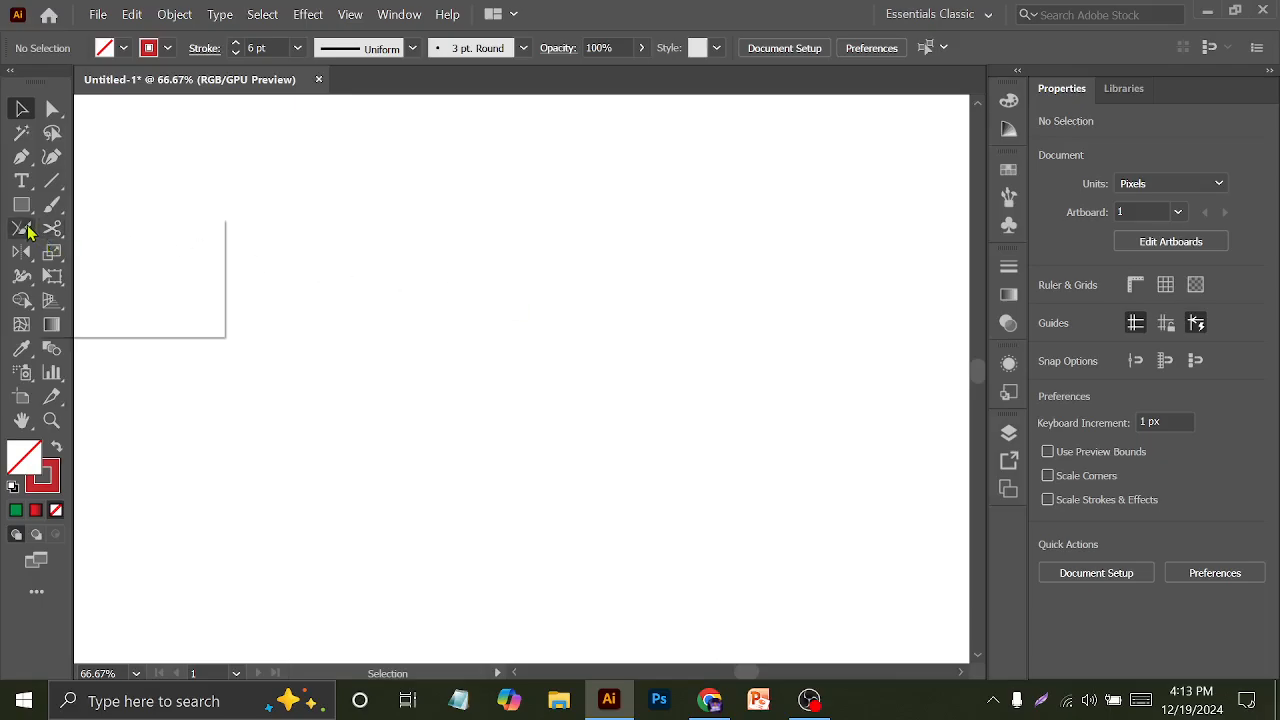
Draw a circle with the Shaper tool in the middle of the artboard and a square to its upper right
right_click(28, 232)
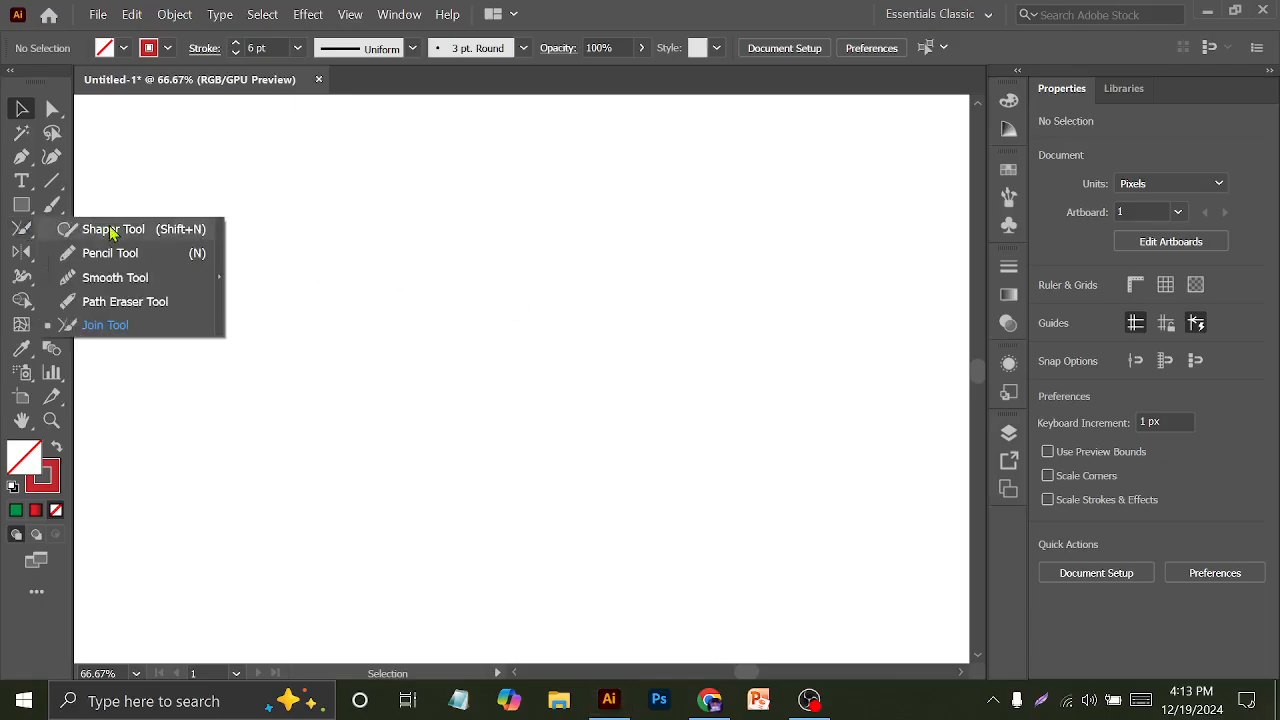
left_click(173, 236)
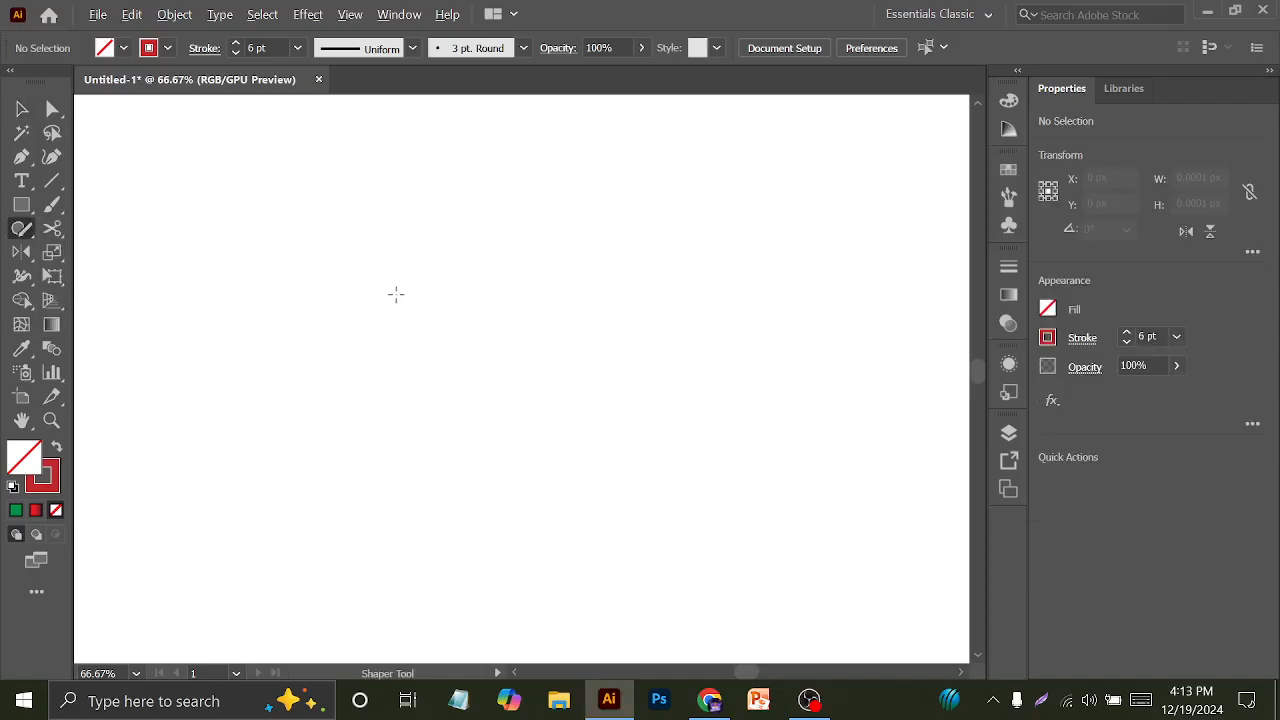
scroll(394, 294, "down", 2)
mouse_move(391, 313)
left_mouse_down()
mouse_move(645, 246)
mouse_move(535, 232)
mouse_move(565, 326)
mouse_move(612, 262)
mouse_move(580, 228)
left_mouse_up()
key("ctrl+z")
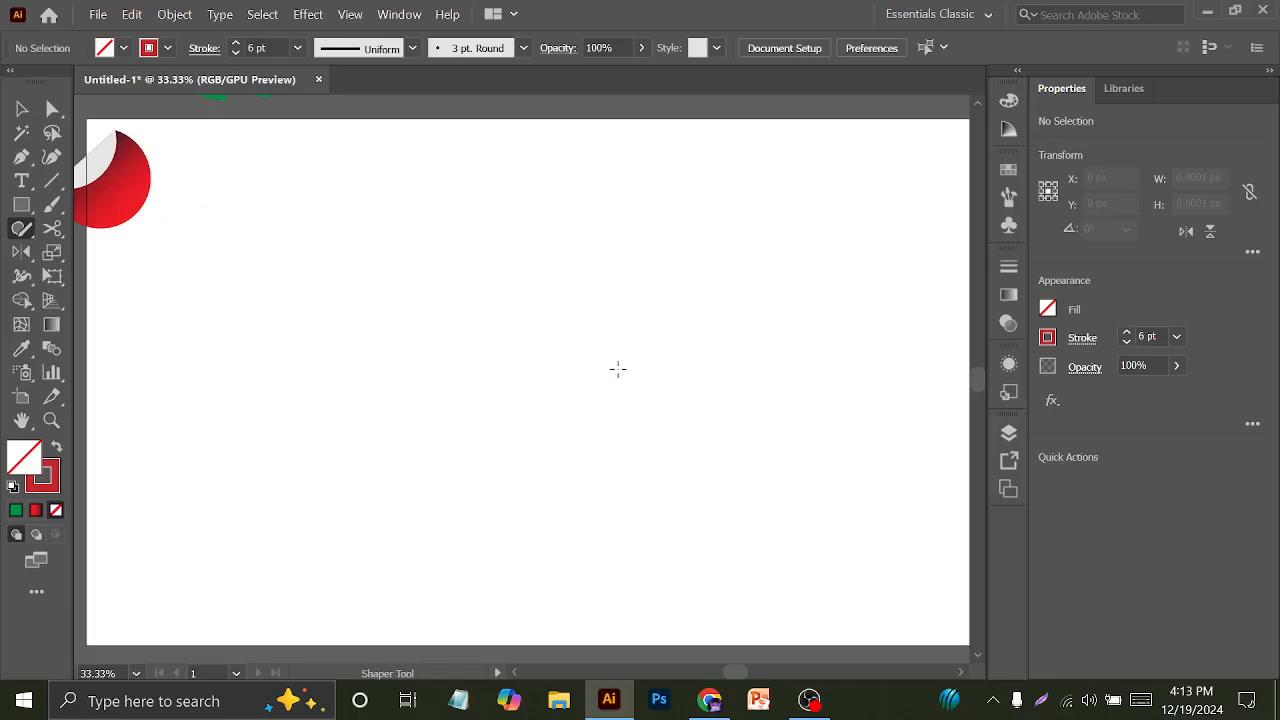
mouse_move(568, 313)
left_mouse_down()
mouse_move(517, 312)
mouse_move(467, 438)
mouse_move(577, 389)
mouse_move(558, 312)
left_mouse_up()
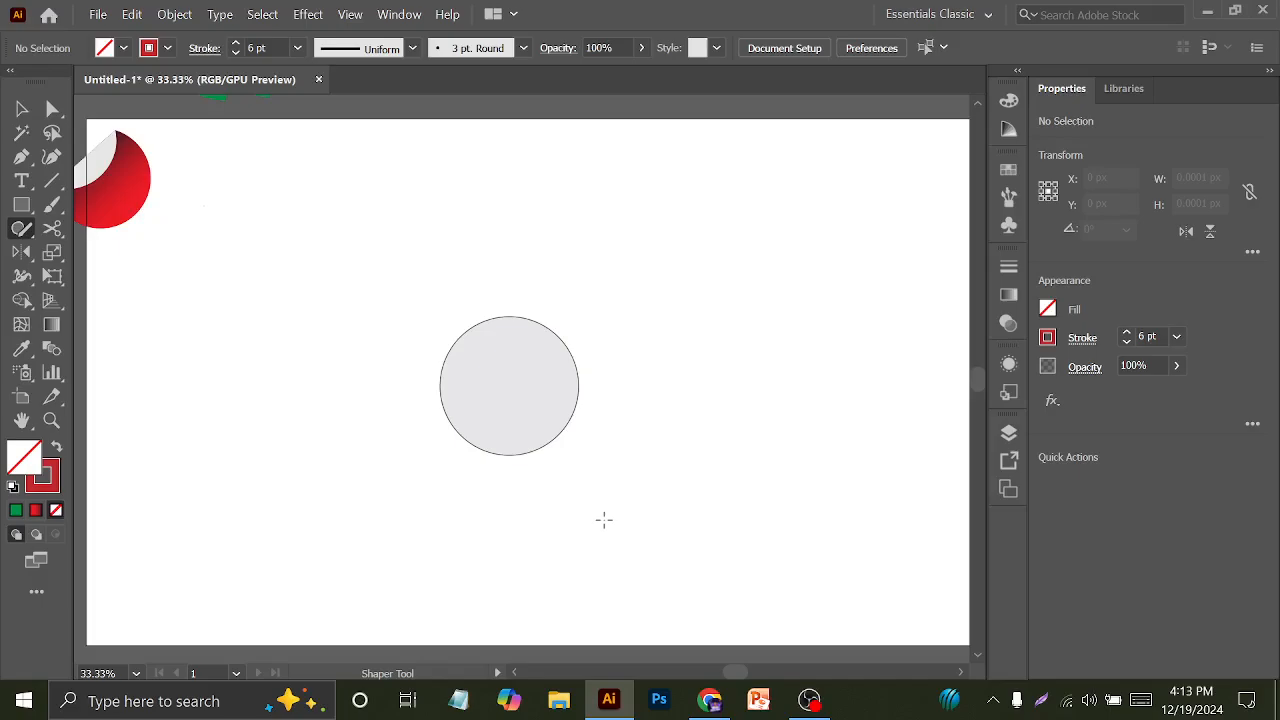
mouse_move(606, 262)
left_mouse_down()
mouse_move(734, 255)
mouse_move(748, 404)
mouse_move(613, 409)
mouse_move(605, 240)
left_mouse_up()
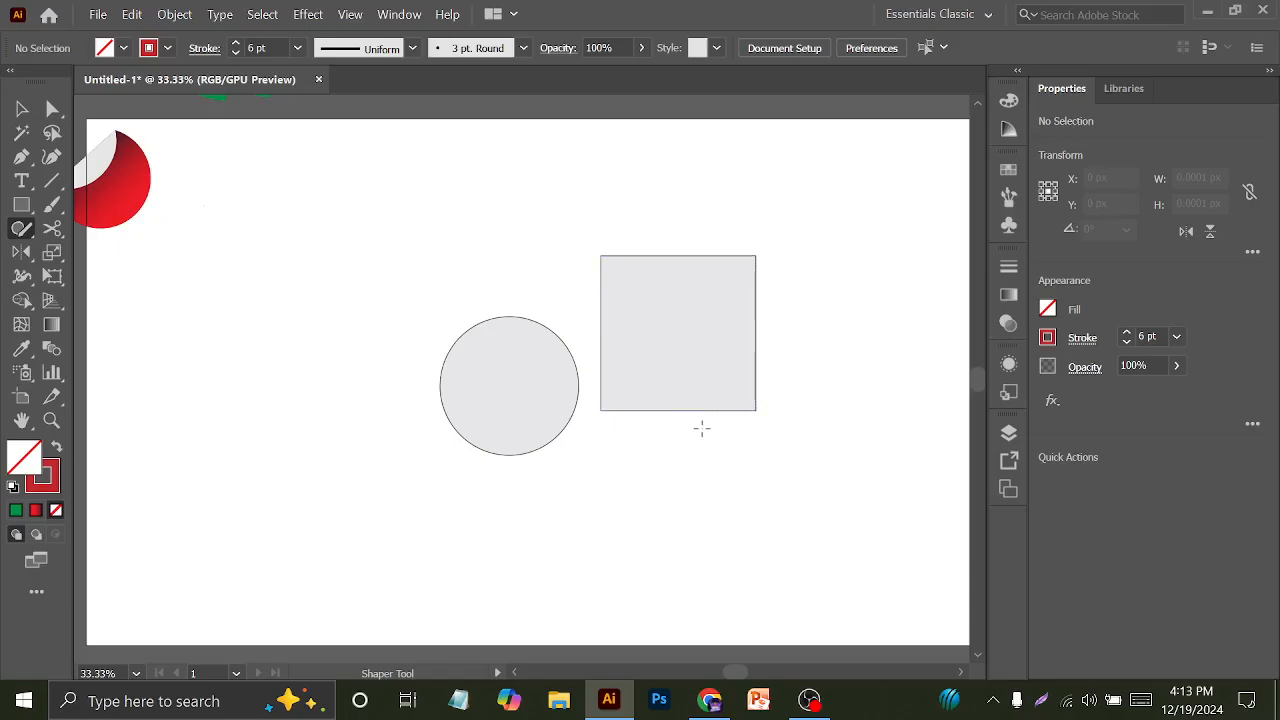
Fill the square with red and remove its stroke
left_click(21, 108)
left_click(662, 303)
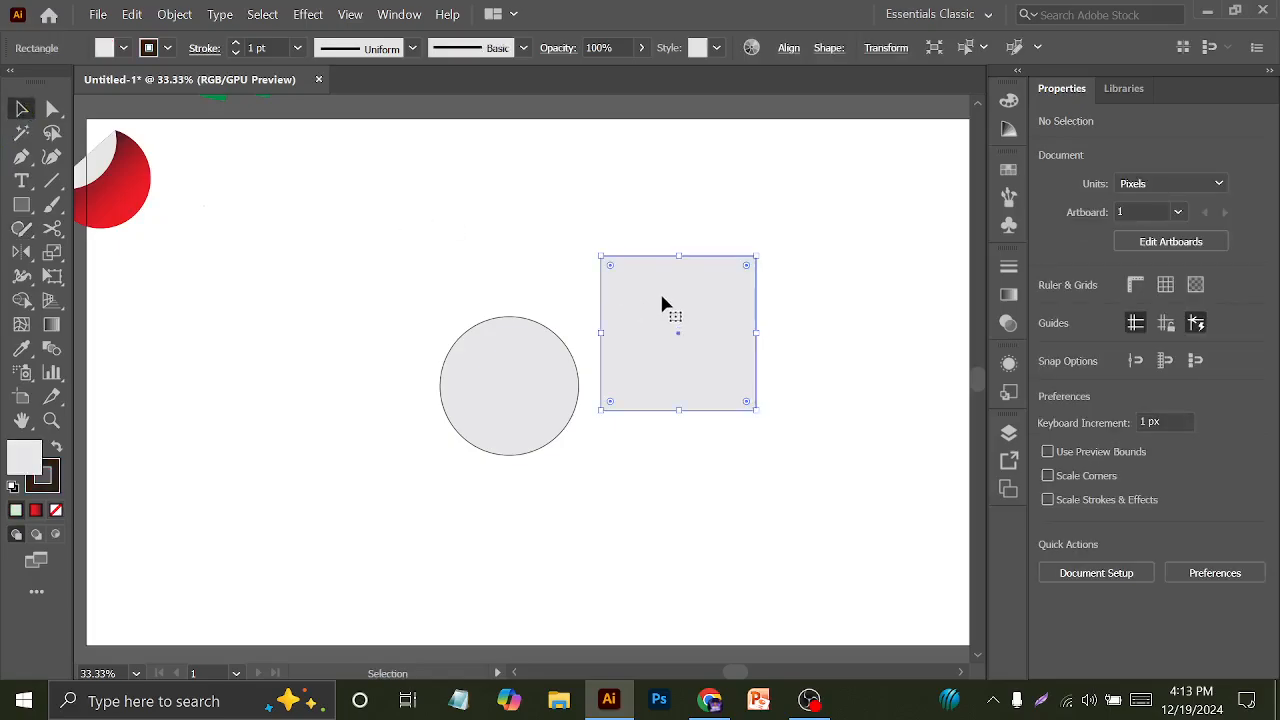
left_click(123, 48)
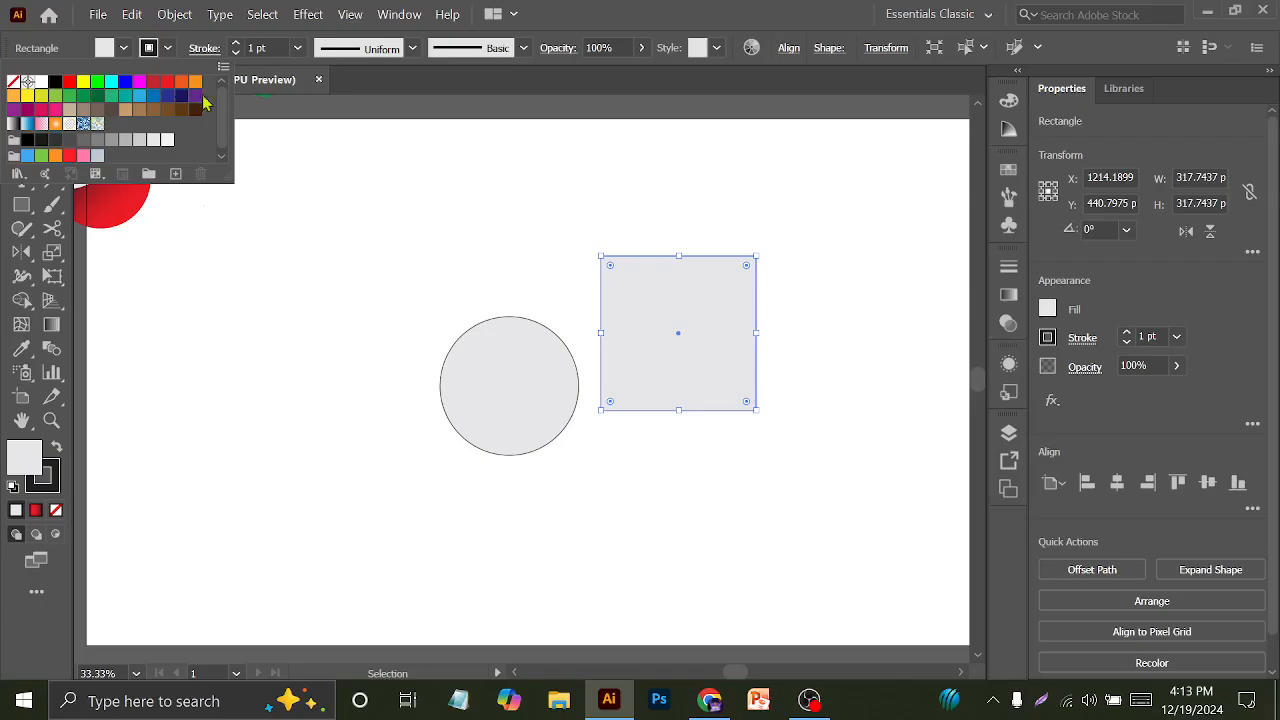
left_click(167, 81)
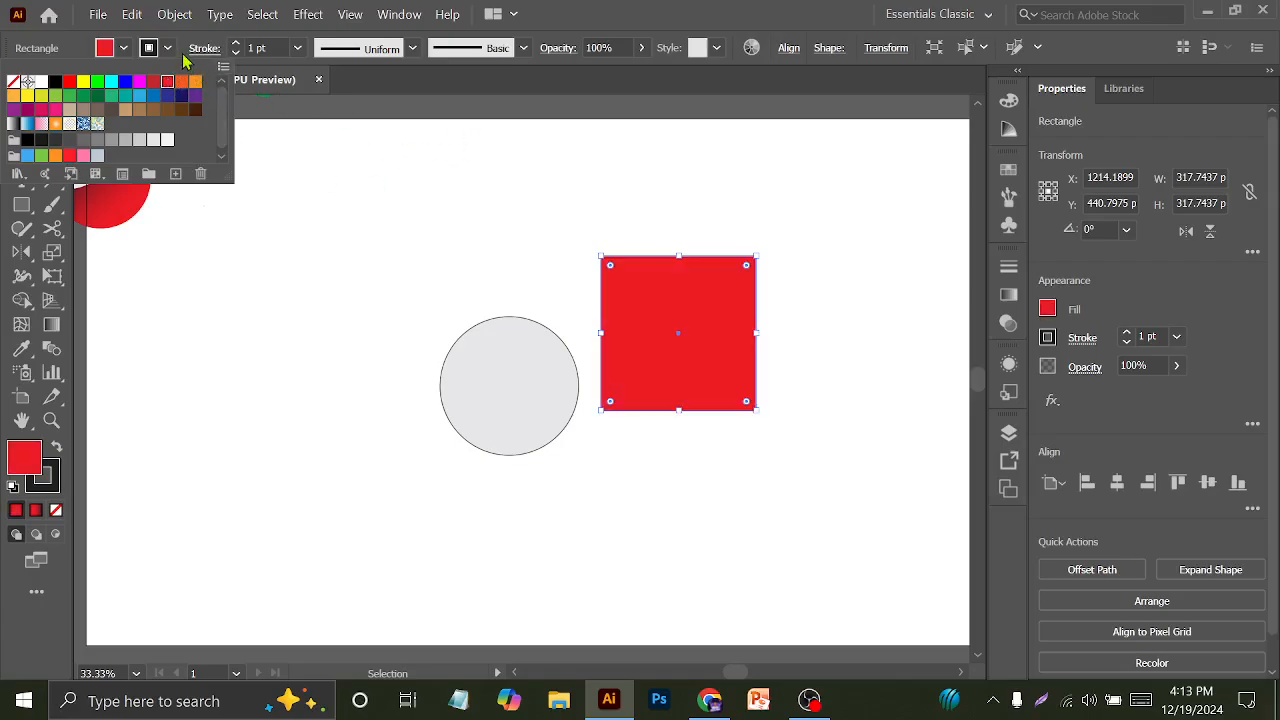
left_click(167, 48)
left_click(167, 48)
left_click(20, 83)
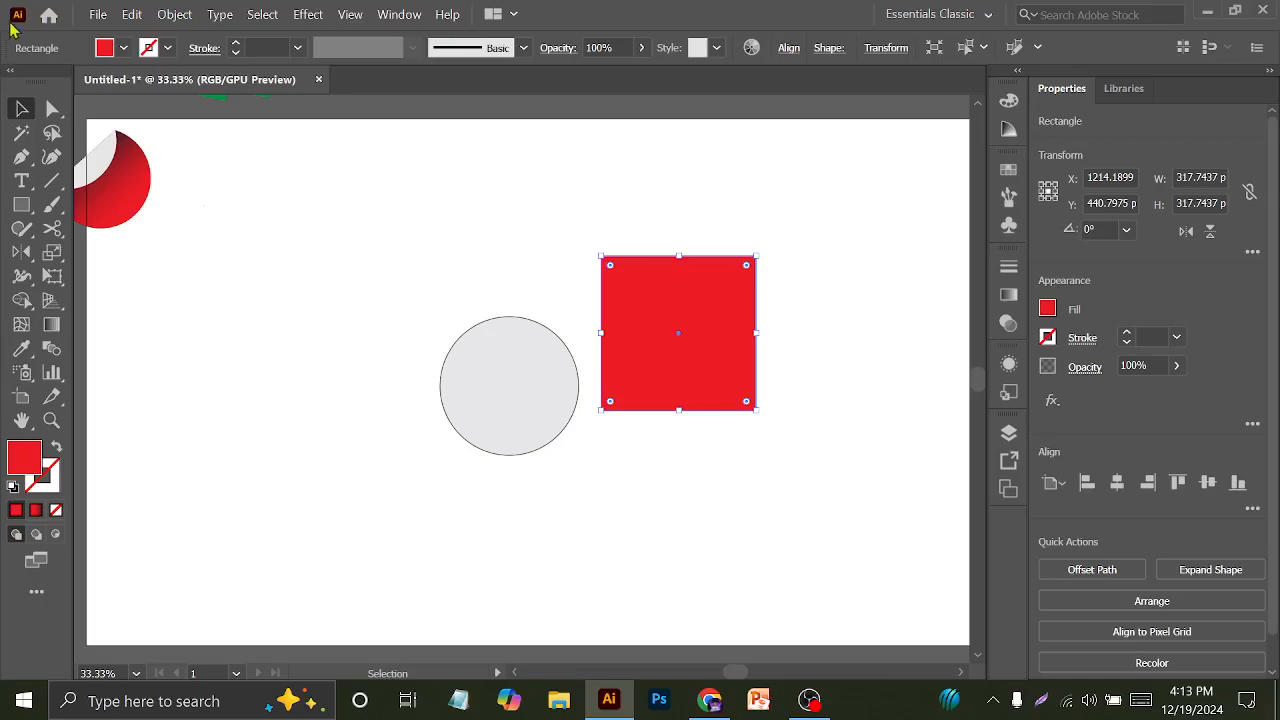
Delete the circle and the square from the artboard together
left_click_drag(404, 245, 648, 423)
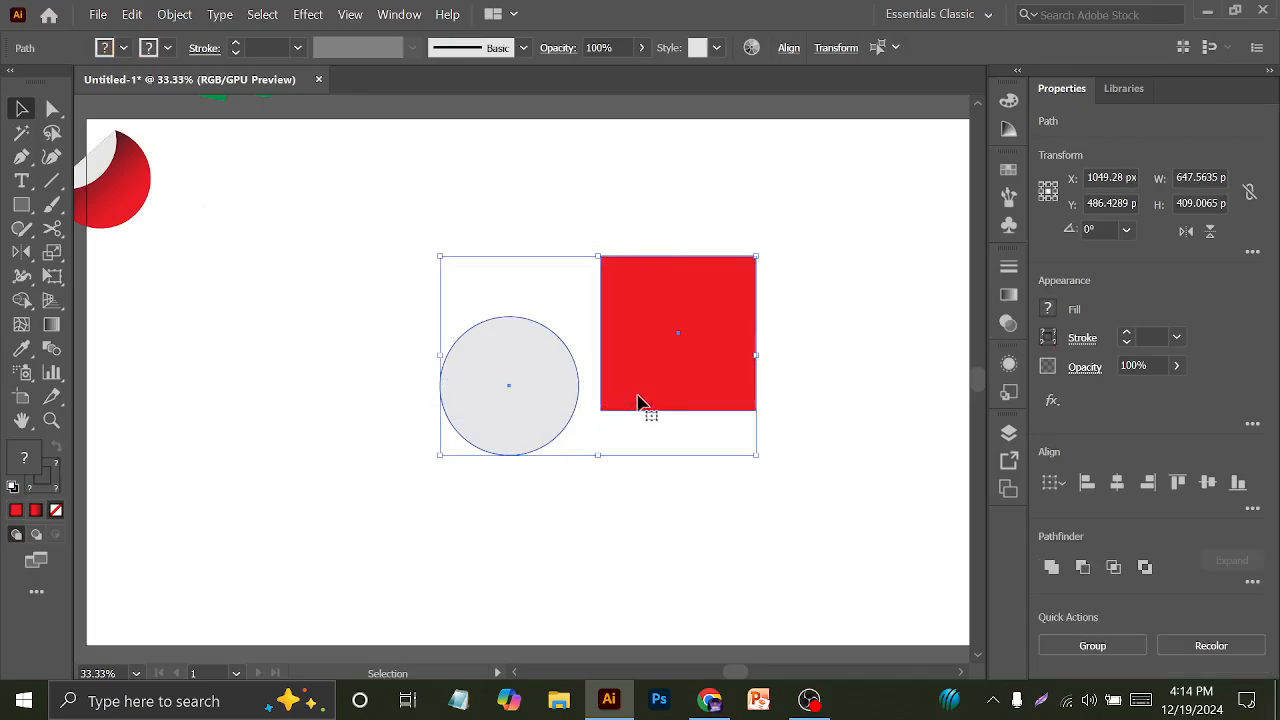
key("Delete")
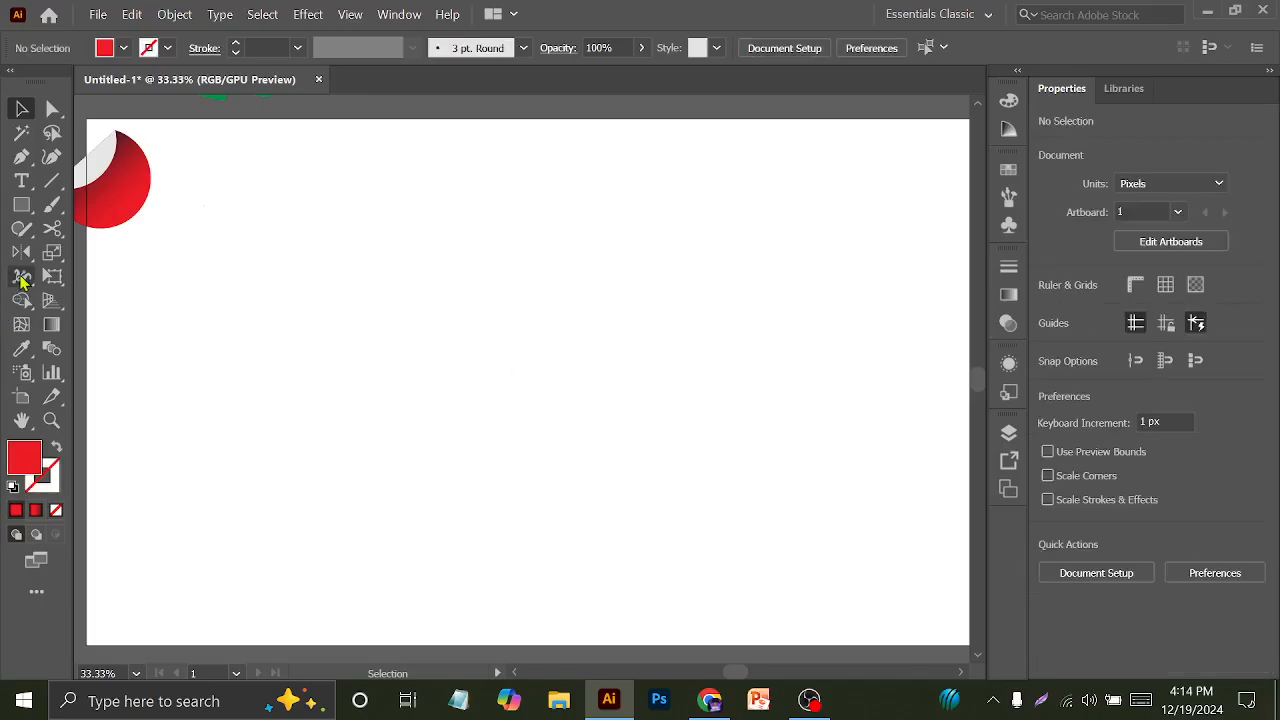
Draw a tall narrow ellipse with the Shaper tool in the upper middle of the artboard, then delete it
right_click(28, 230)
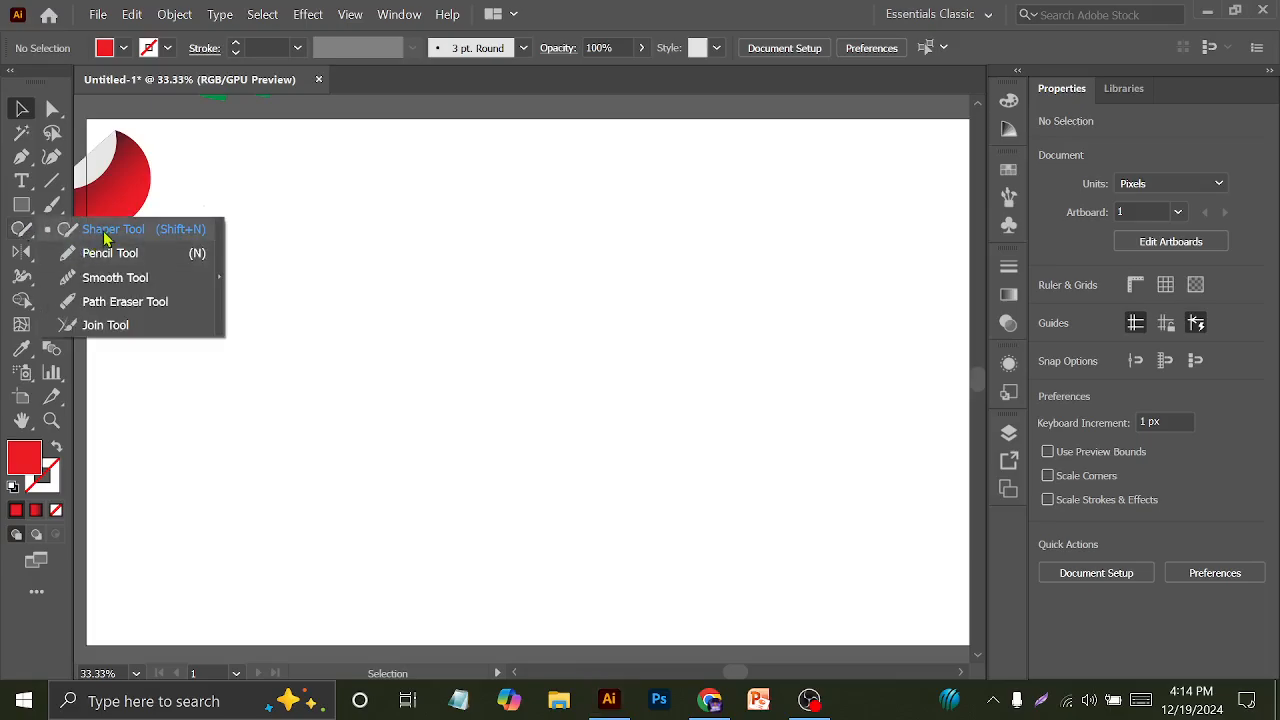
left_click(106, 234)
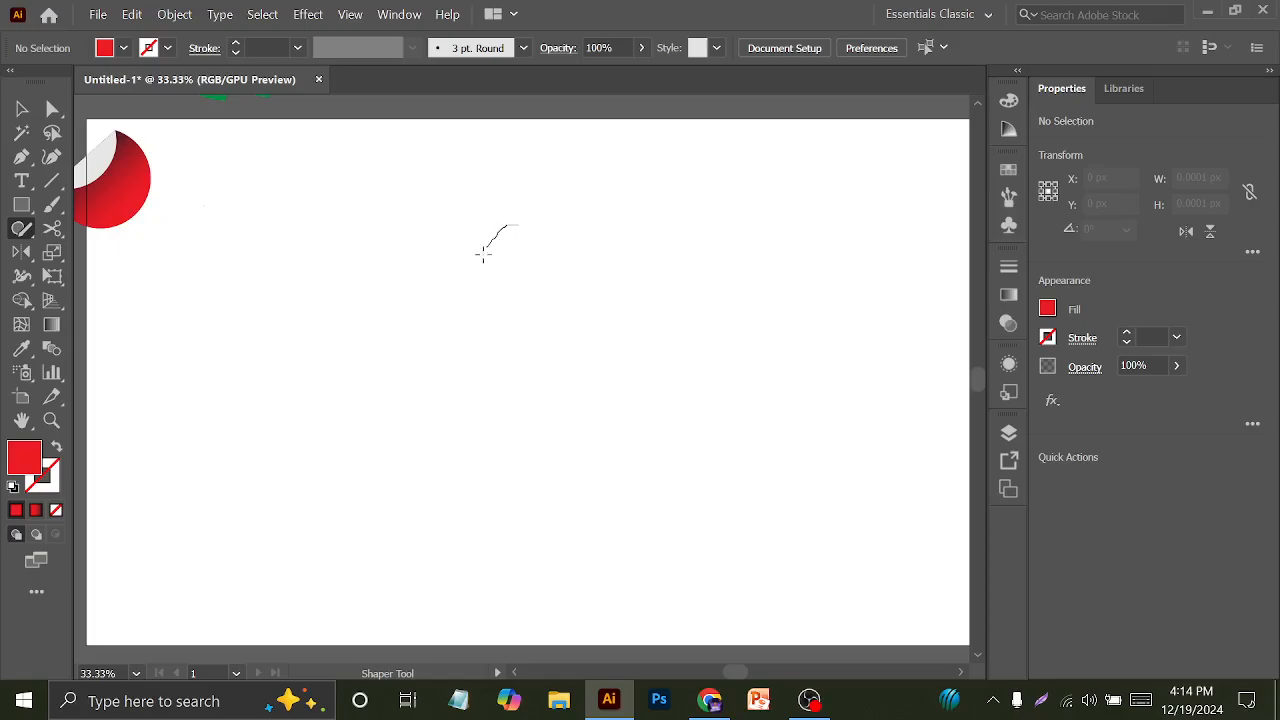
mouse_move(483, 254)
left_mouse_down()
mouse_move(550, 399)
mouse_move(565, 308)
mouse_move(509, 217)
left_mouse_up()
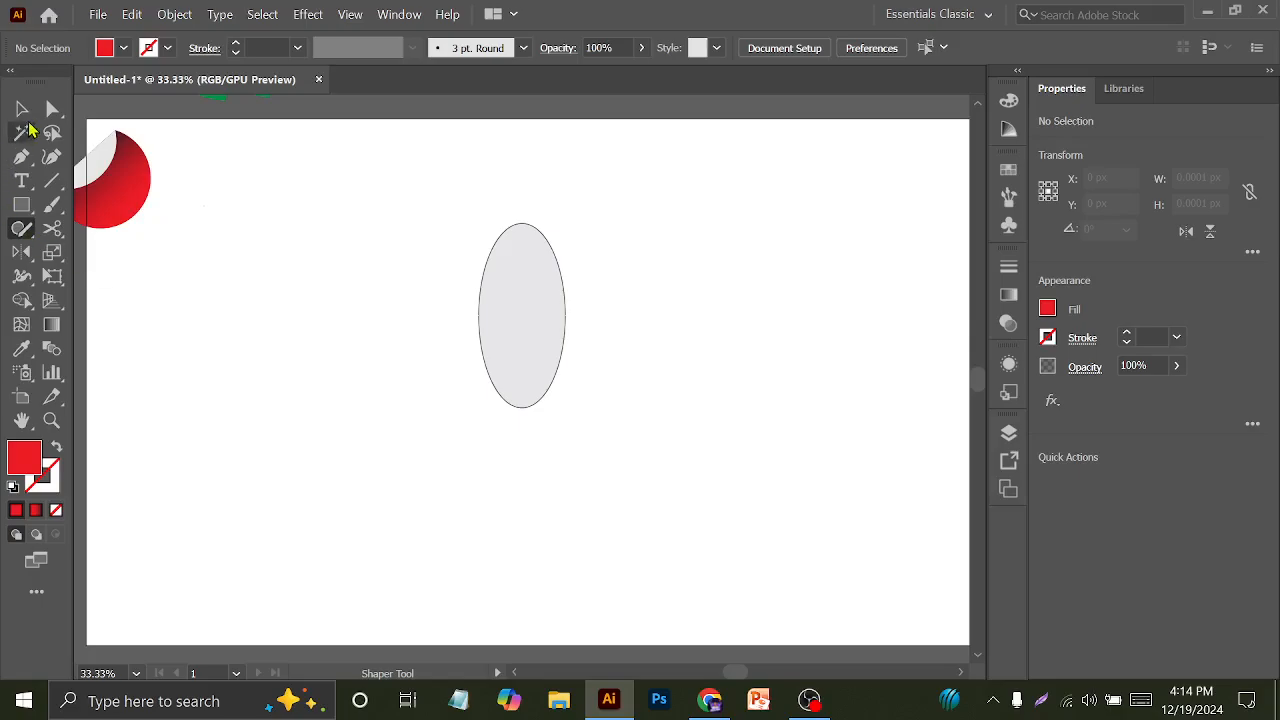
left_click(22, 108)
left_click_drag(378, 183, 606, 373)
key("Delete")
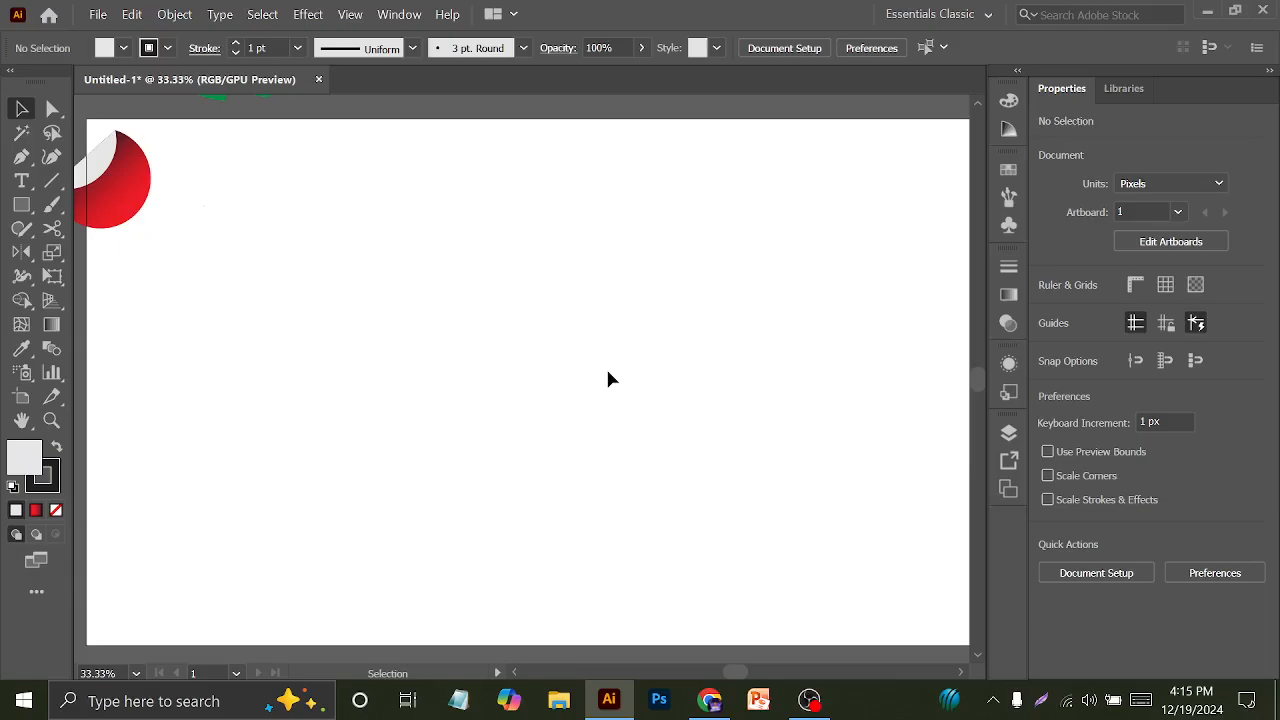
Minimise Illustrator and Chrome to reach the desktop, and open This PC in File Explorer
left_click(30, 236)
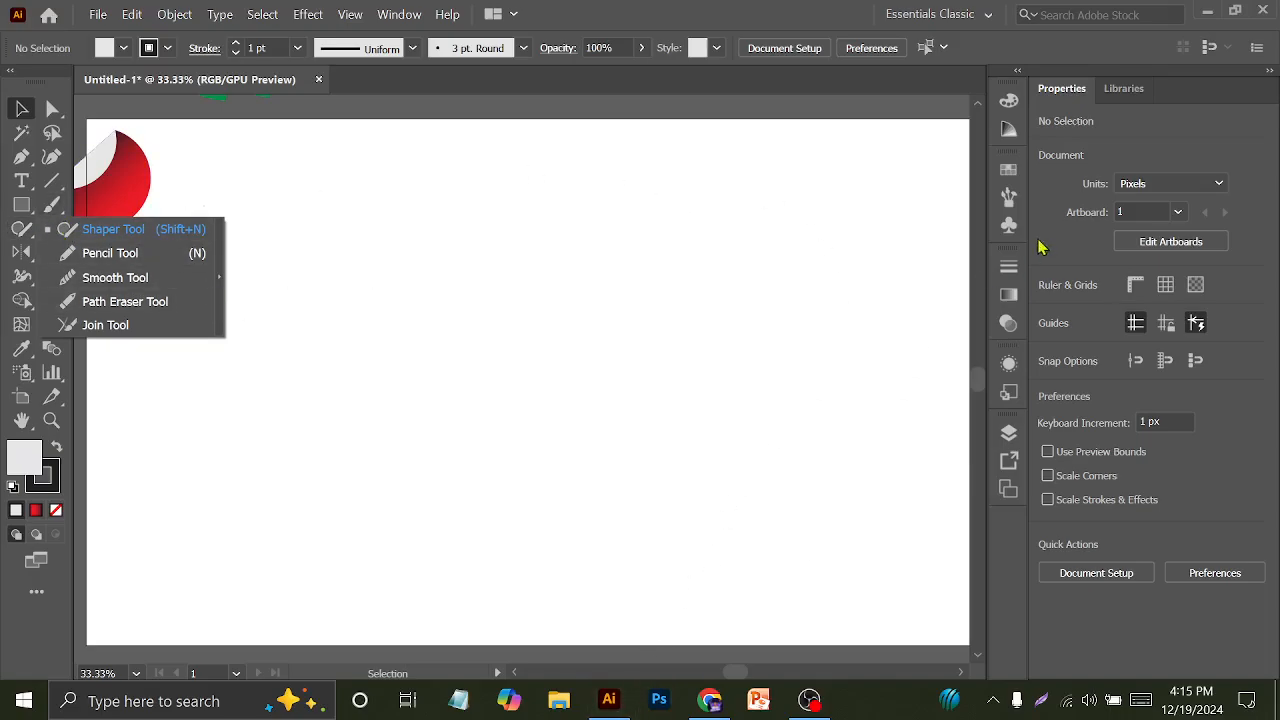
left_click(1207, 10)
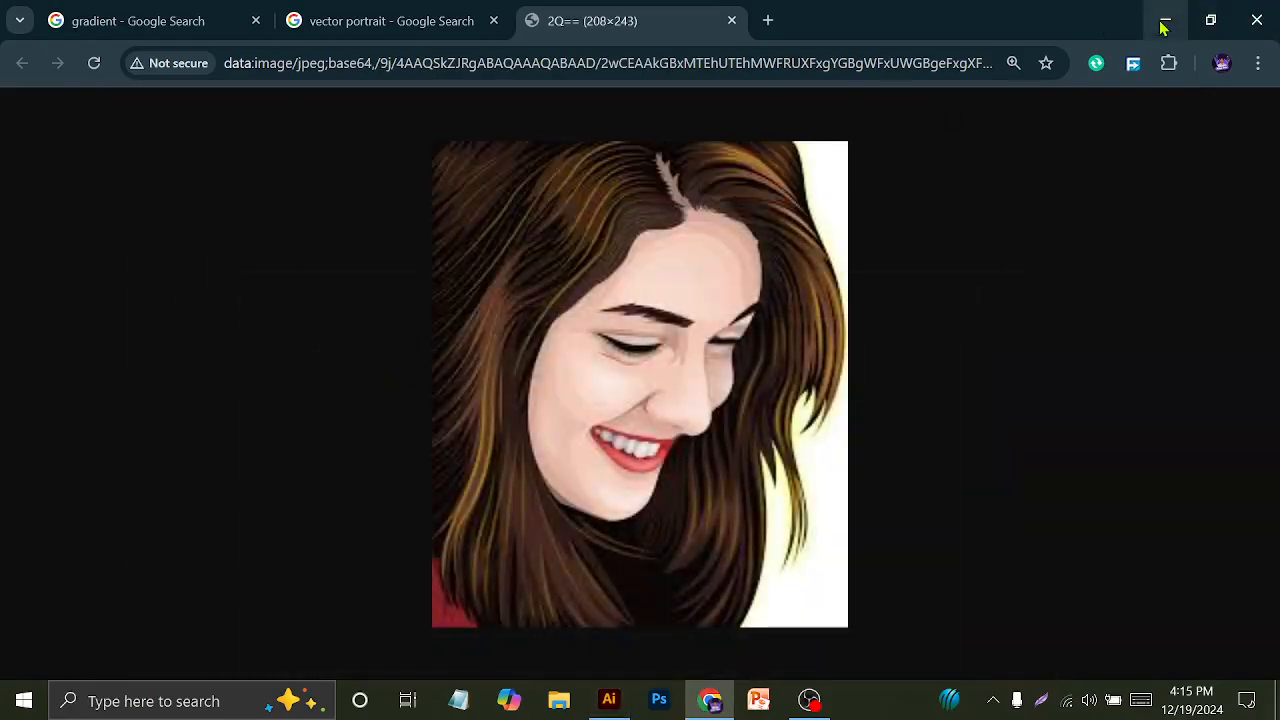
left_click(1160, 18)
double_click(37, 30)
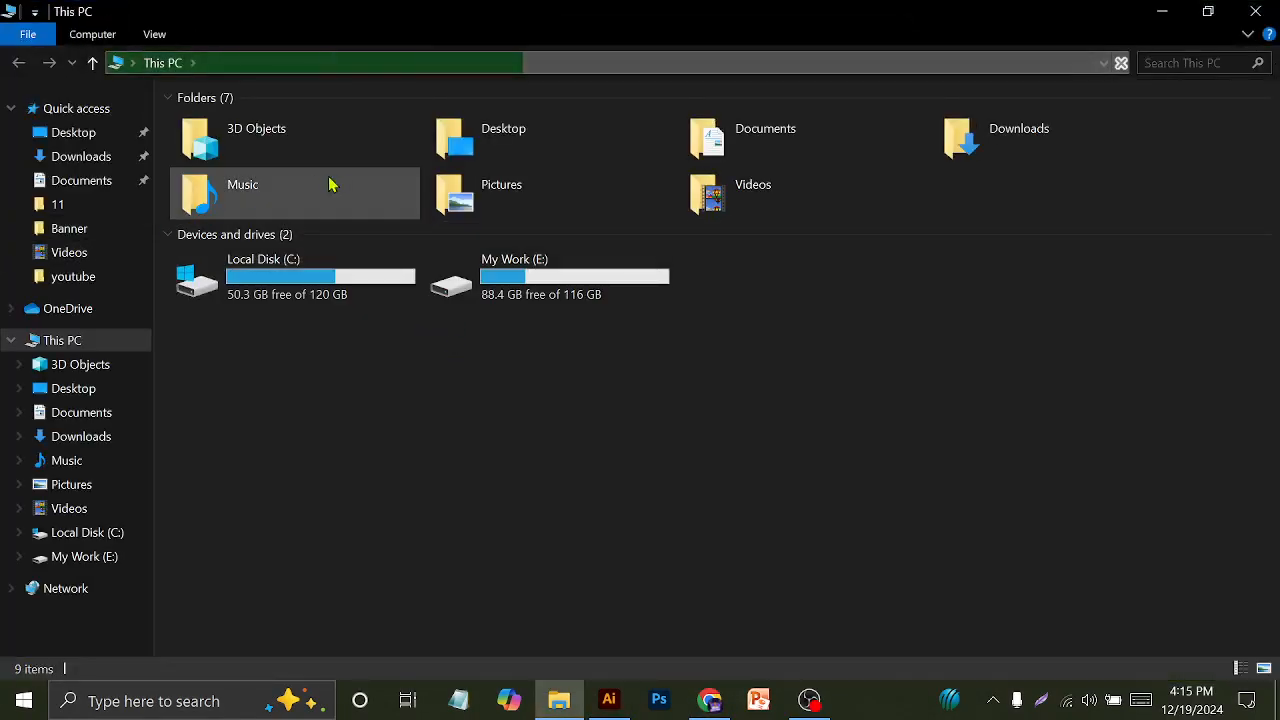
Browse the My Work (E:) drive for sample artwork, looking into a design folder and the Pictures folder
double_click(527, 292)
double_click(515, 150)
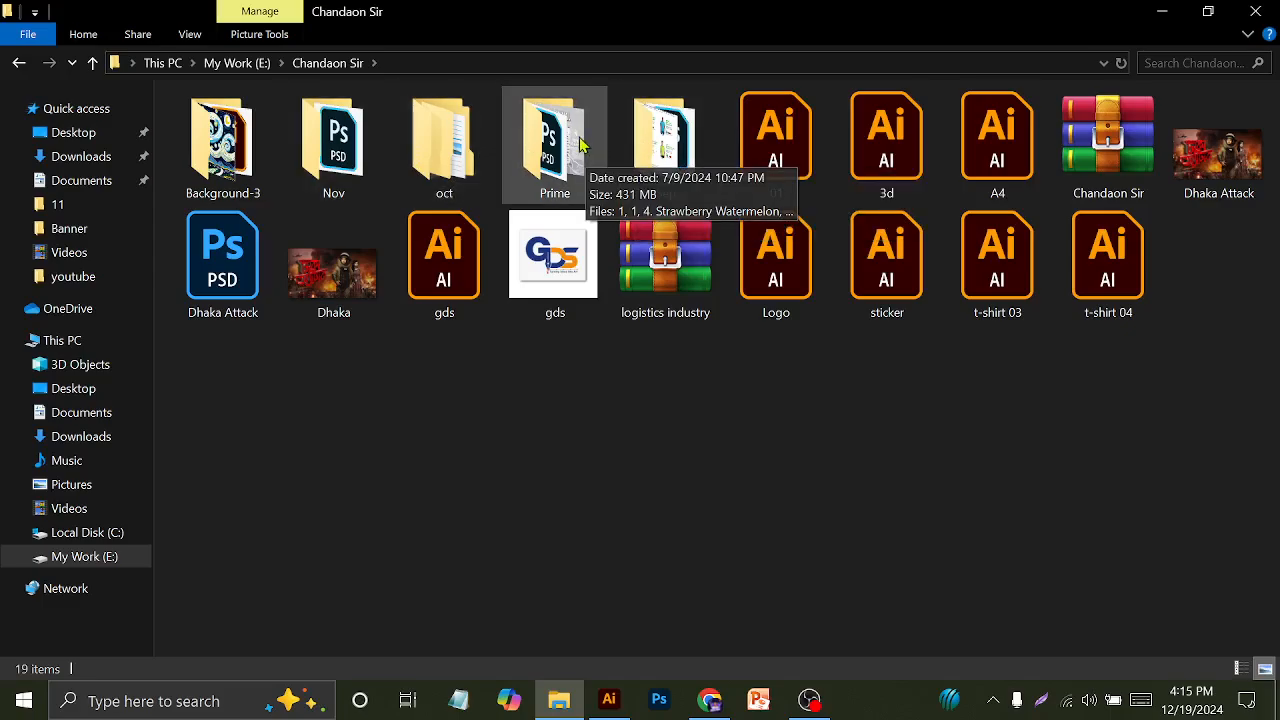
key("BackSpace")
double_click(528, 268)
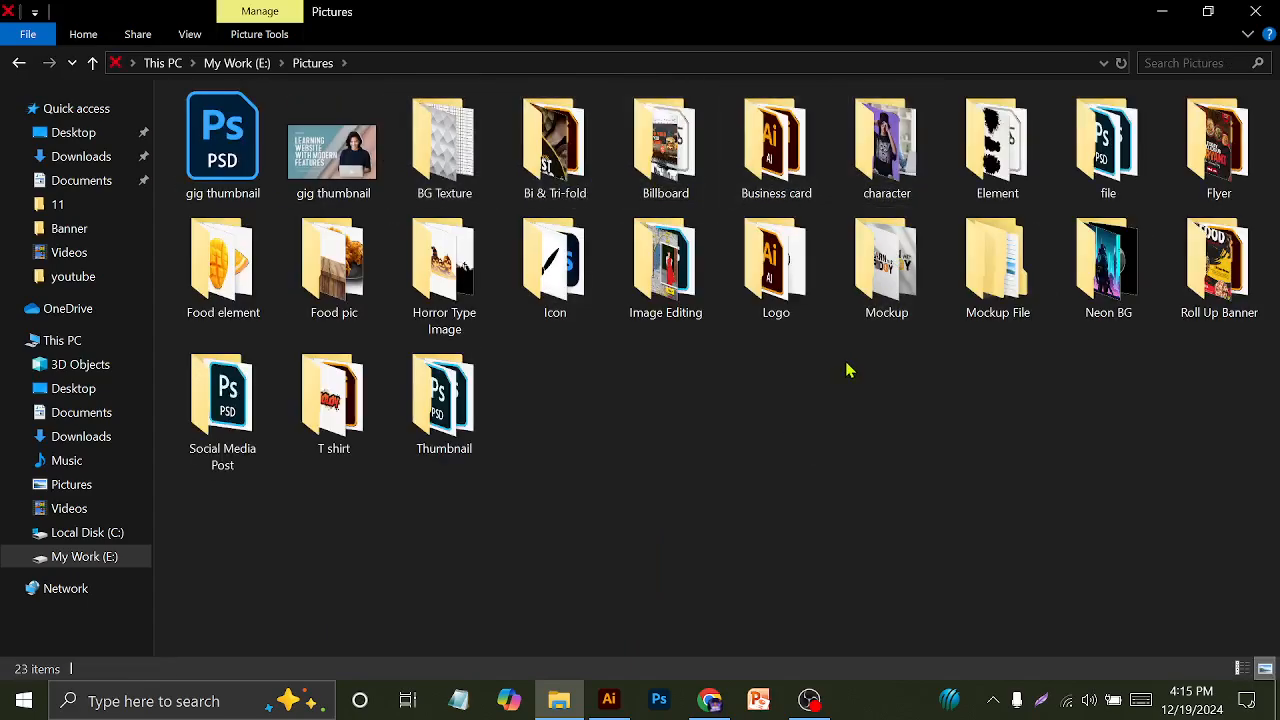
key("BackSpace")
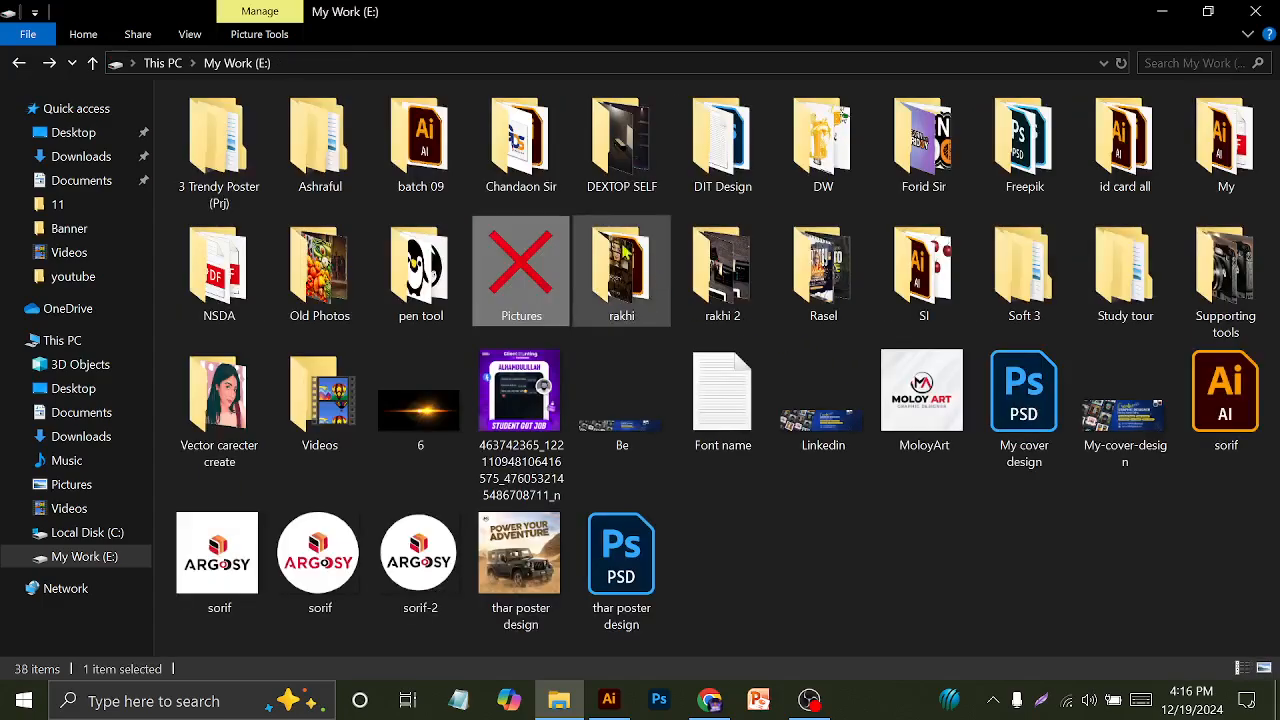
View the Background-3-ai image from the Background-3 folder in a maximised viewer, then close it
double_click(540, 163)
double_click(337, 158)
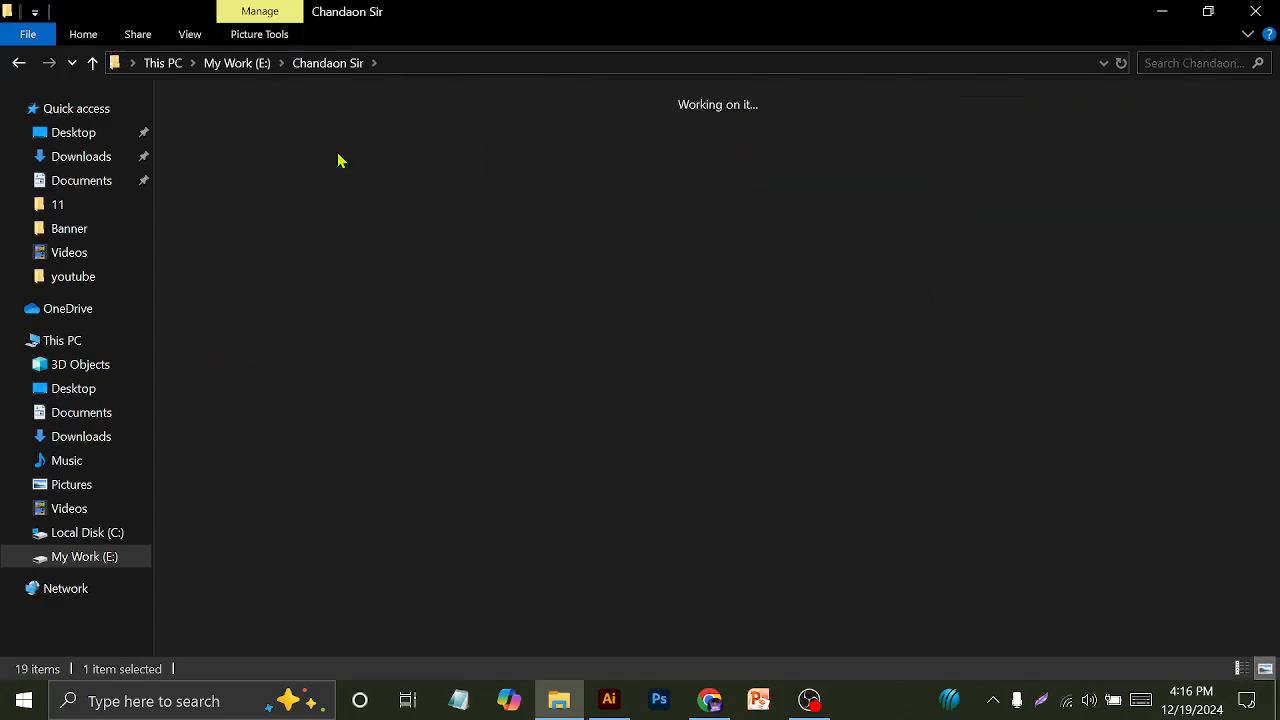
key("Return")
left_click(378, 145)
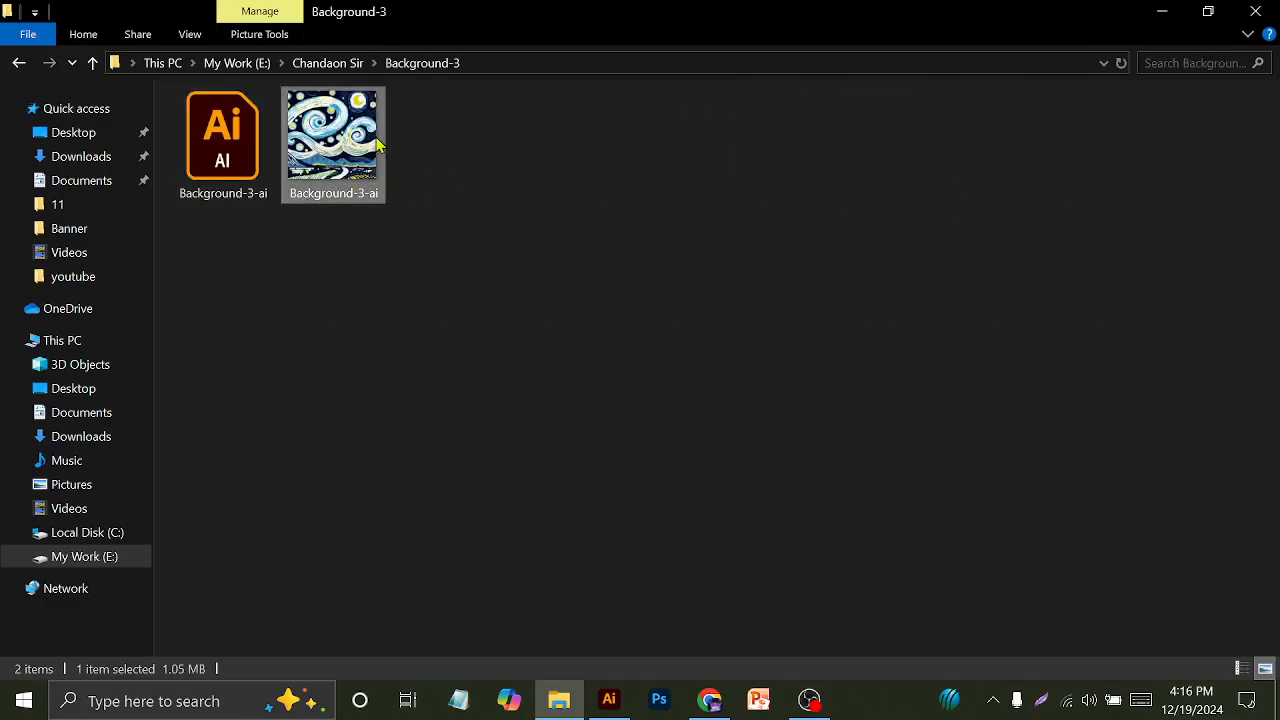
double_click(378, 145)
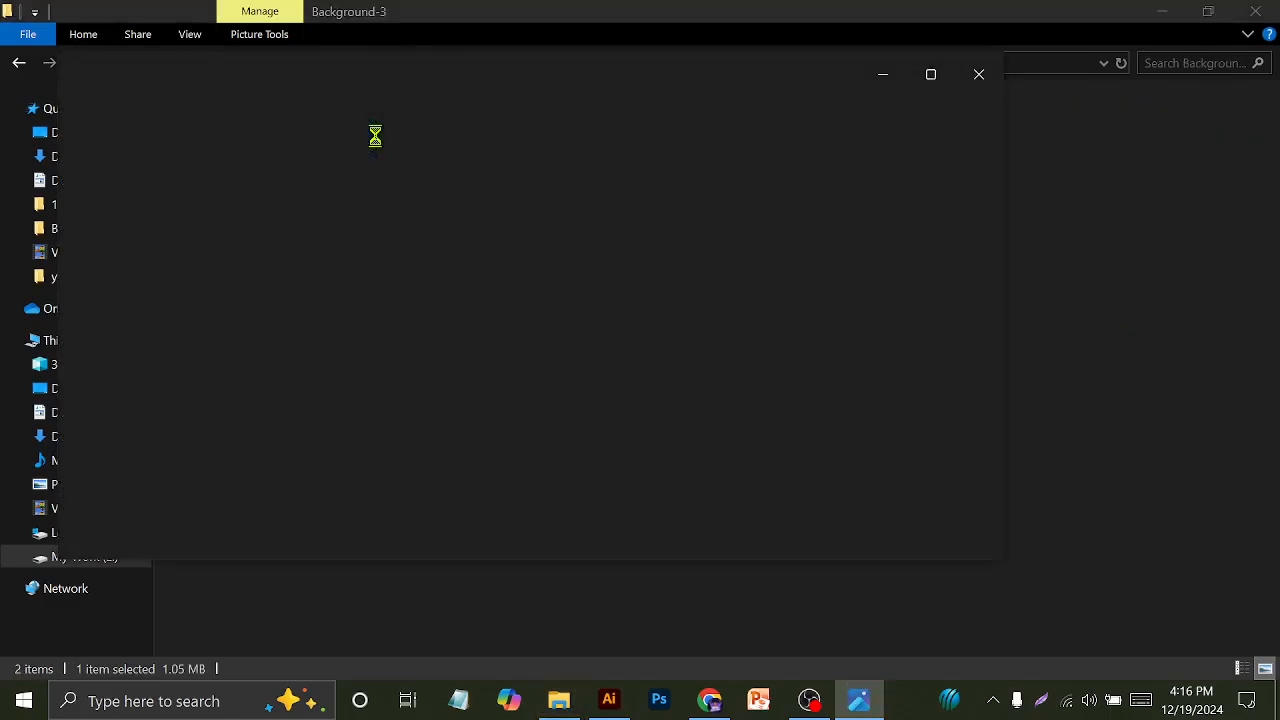
left_click(928, 76)
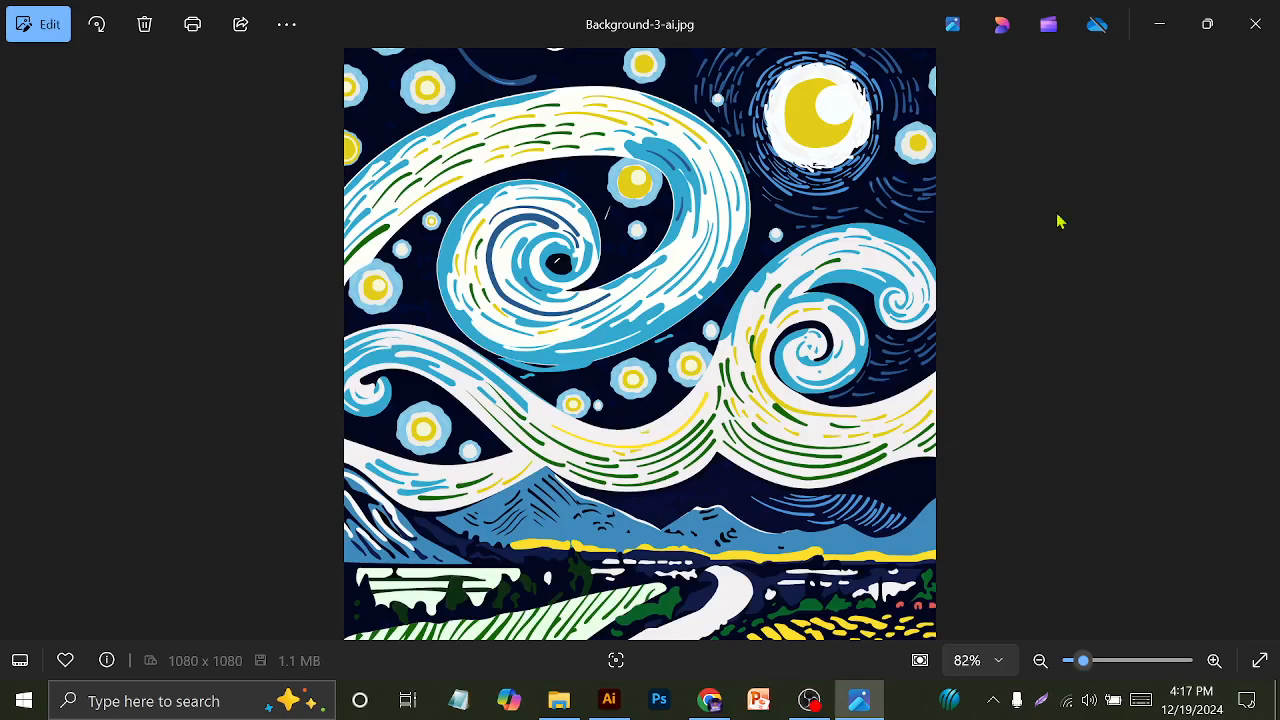
left_click(1255, 24)
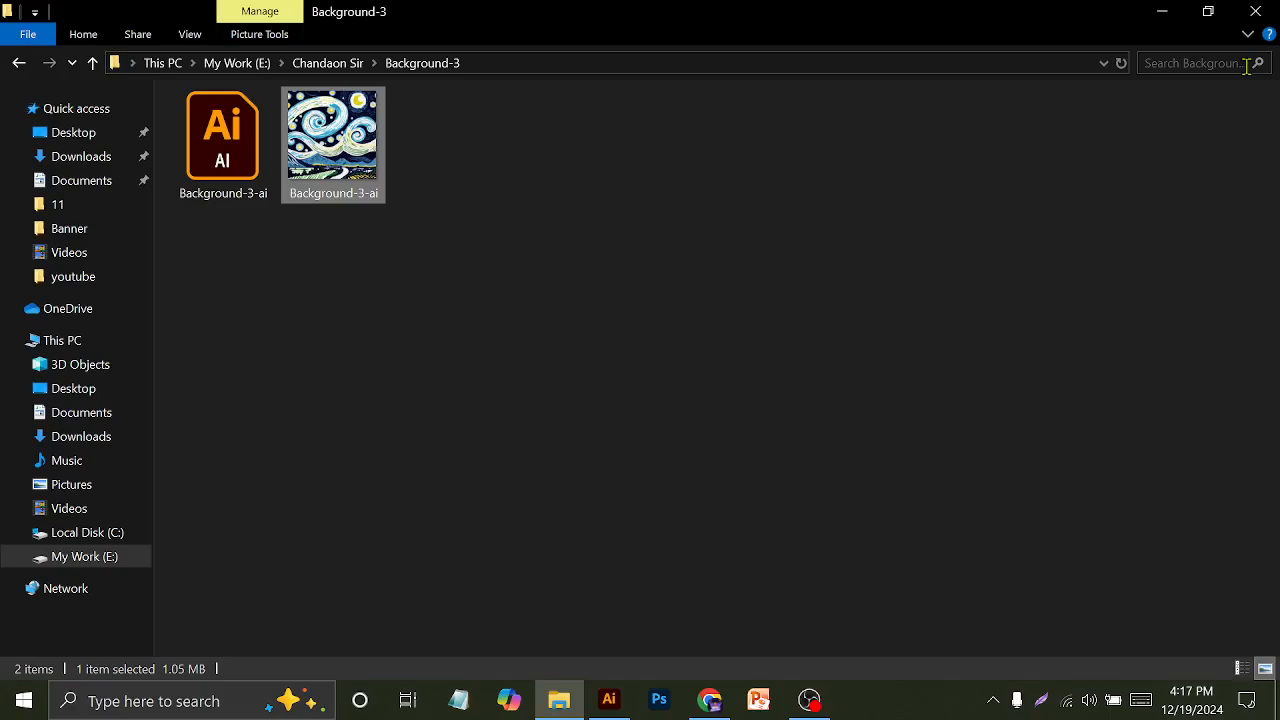
View the Yt-5 thumbnail image from the youtube folder, then minimise the image viewer
key("BackSpace")
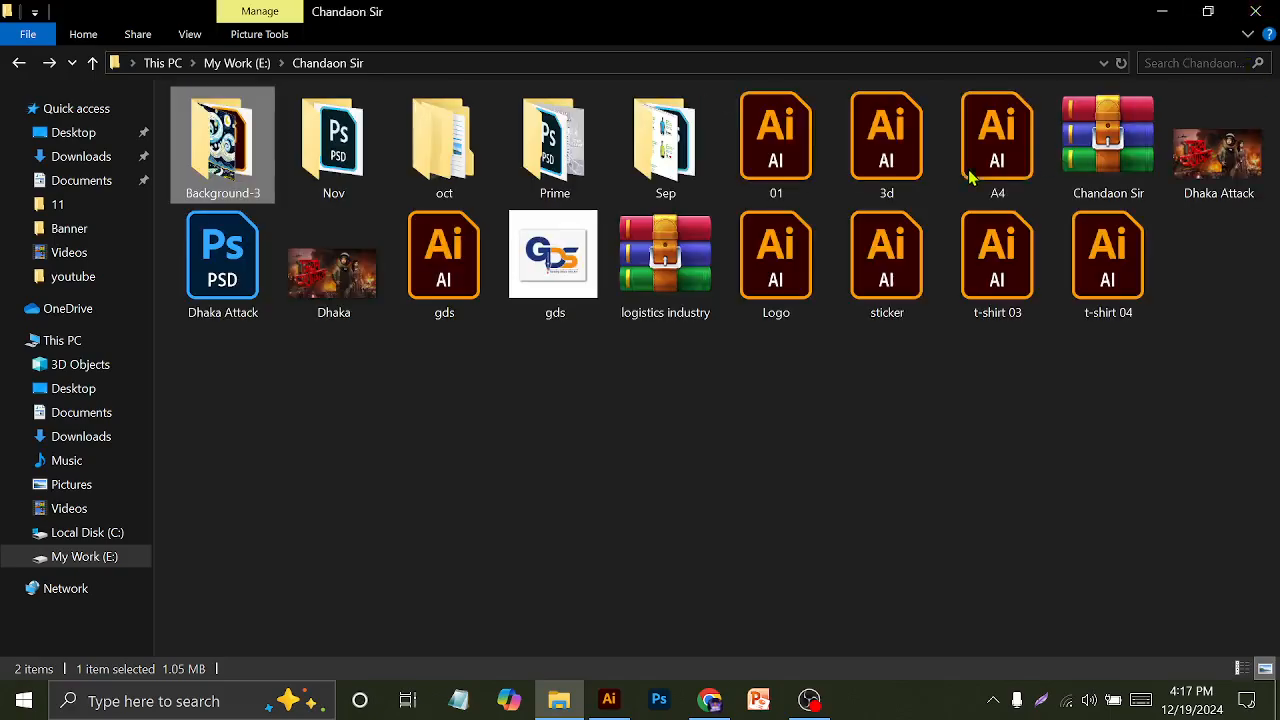
key("BackSpace")
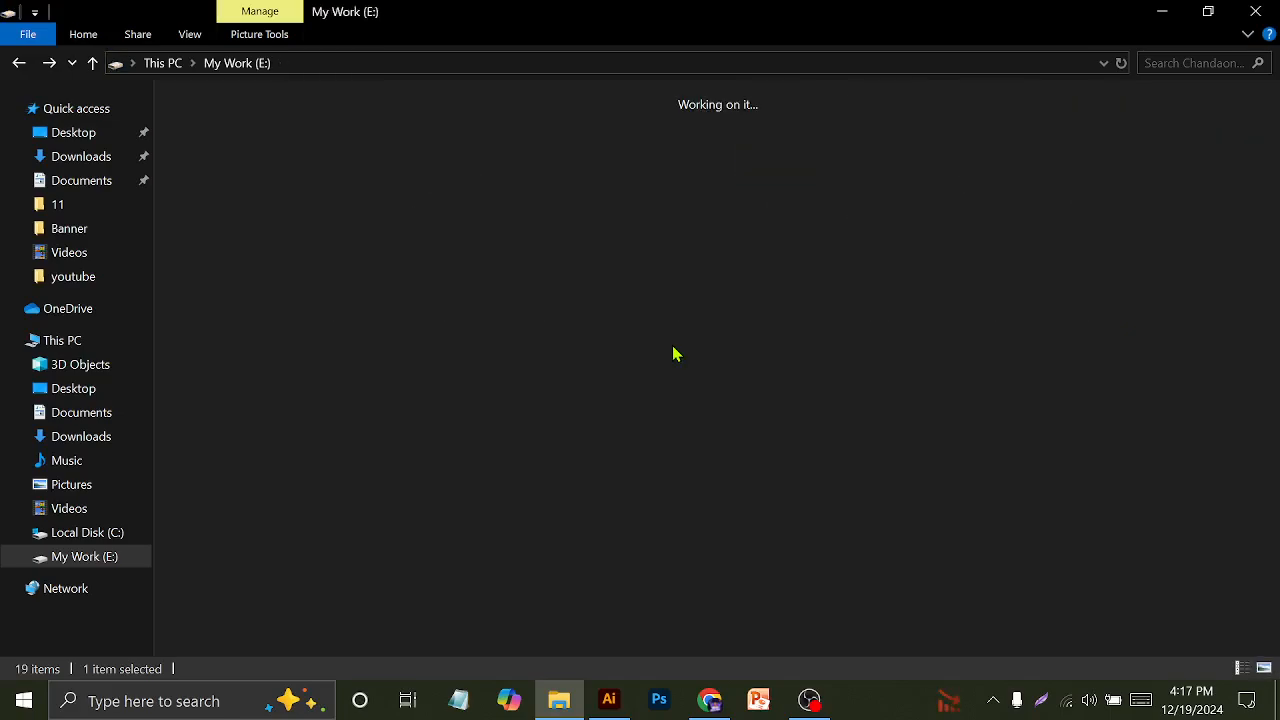
left_click(135, 207)
left_click(112, 236)
left_click(110, 278)
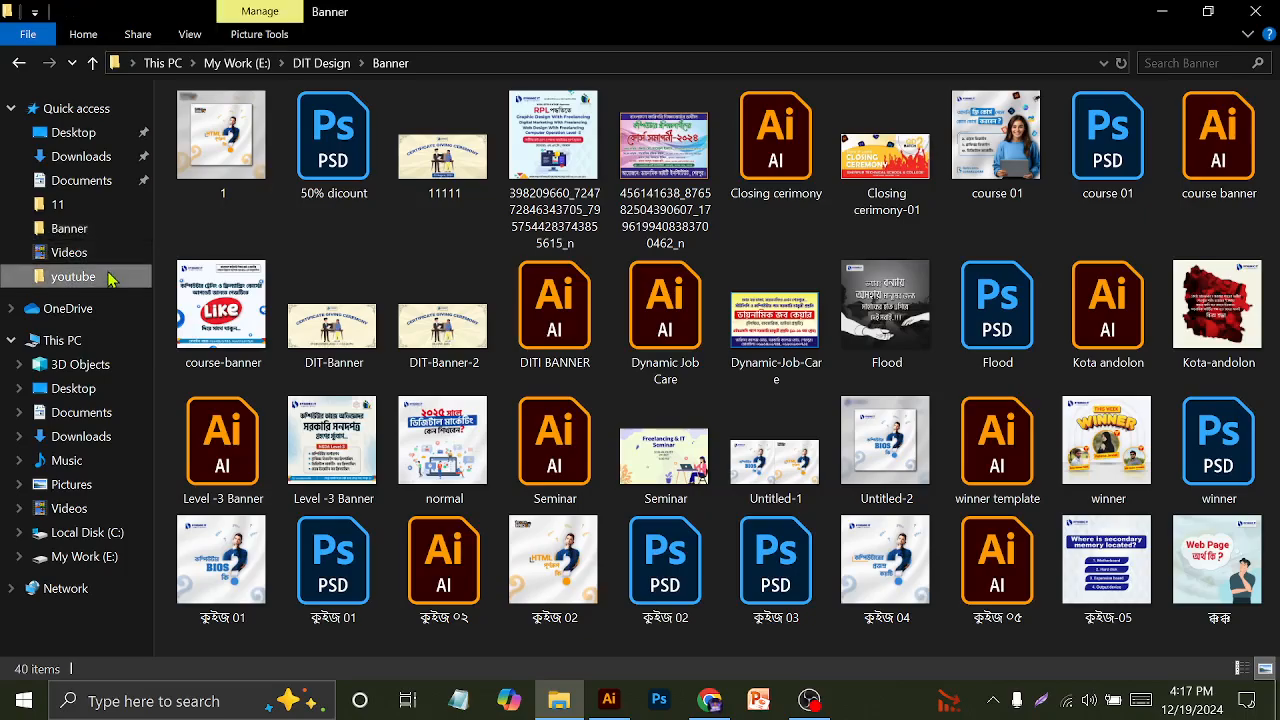
double_click(221, 276)
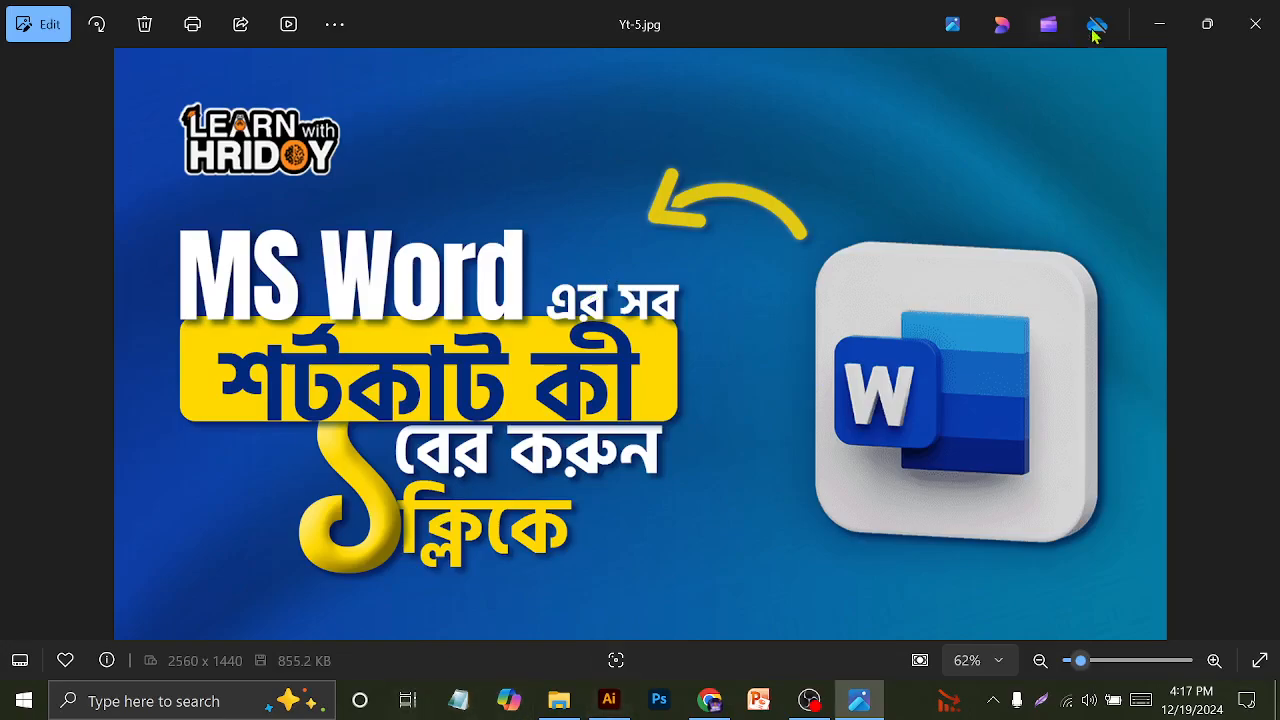
left_click(1159, 24)
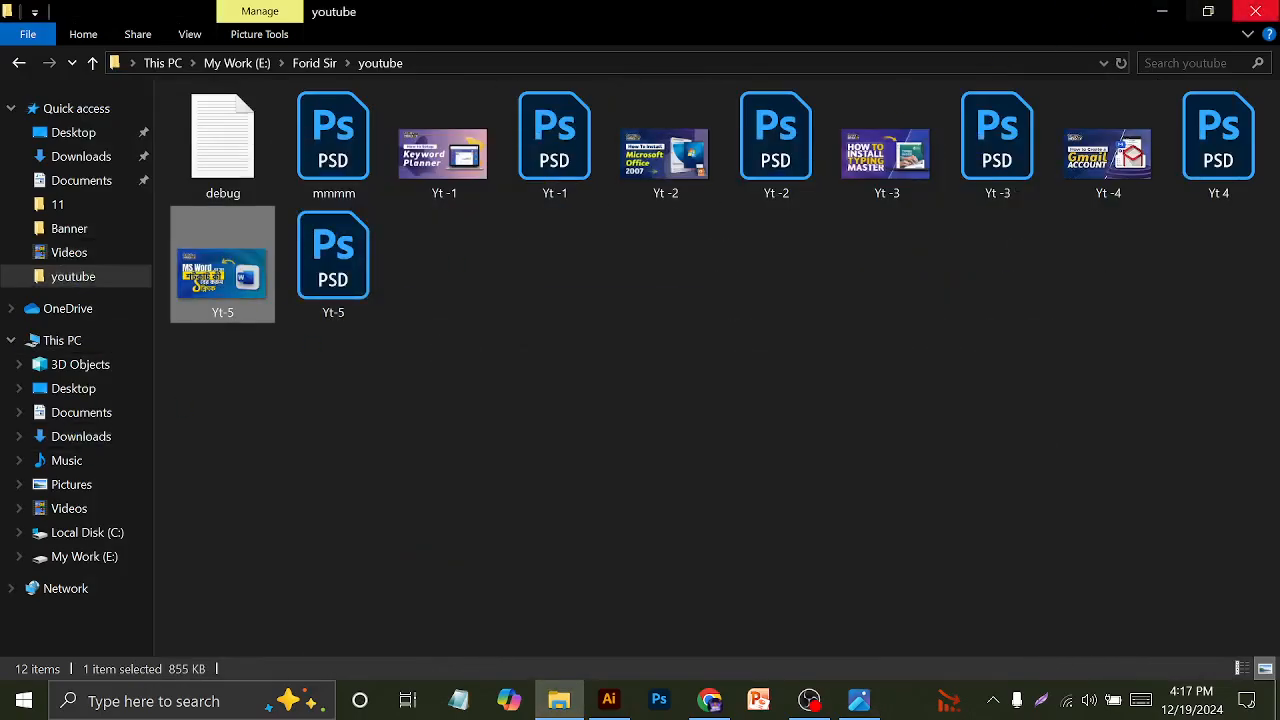
Open the Graphic Design presentation from the desktop, go to the Elements and Principles slide and dismiss the activation wizard
left_click(1161, 11)
double_click(38, 602)
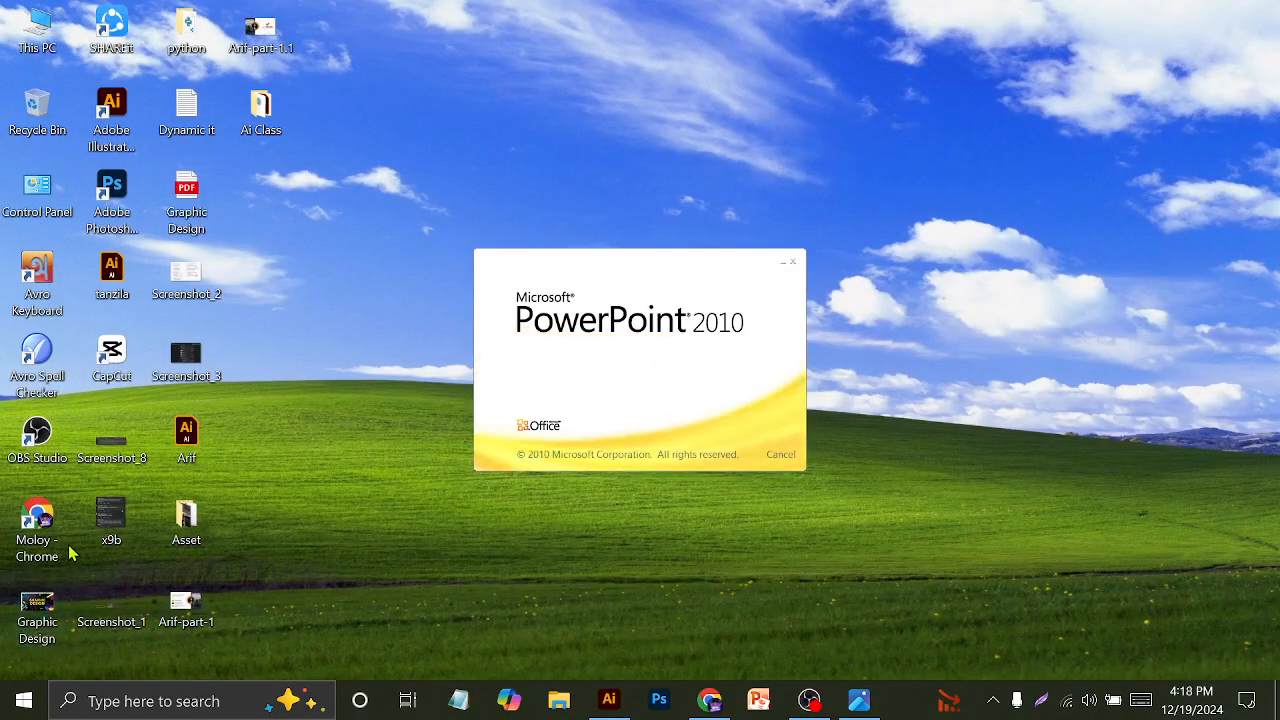
scroll(551, 451, "down", 2)
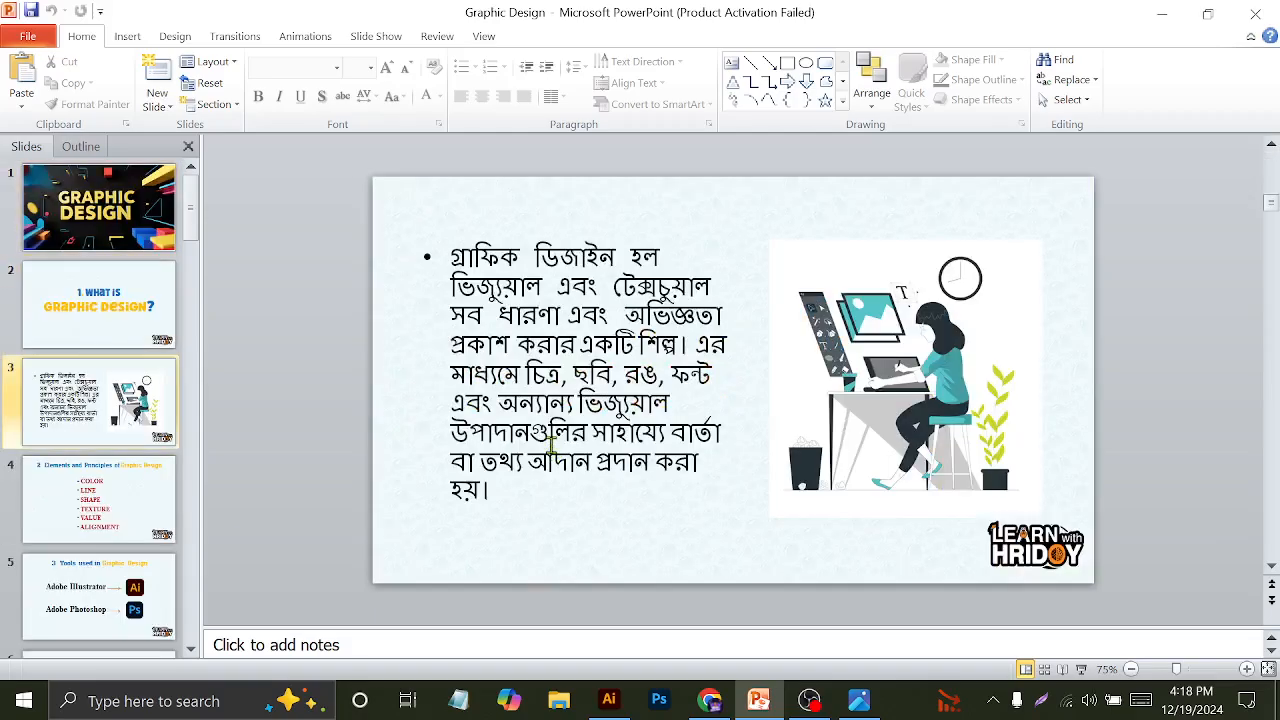
scroll(551, 451, "down", 1)
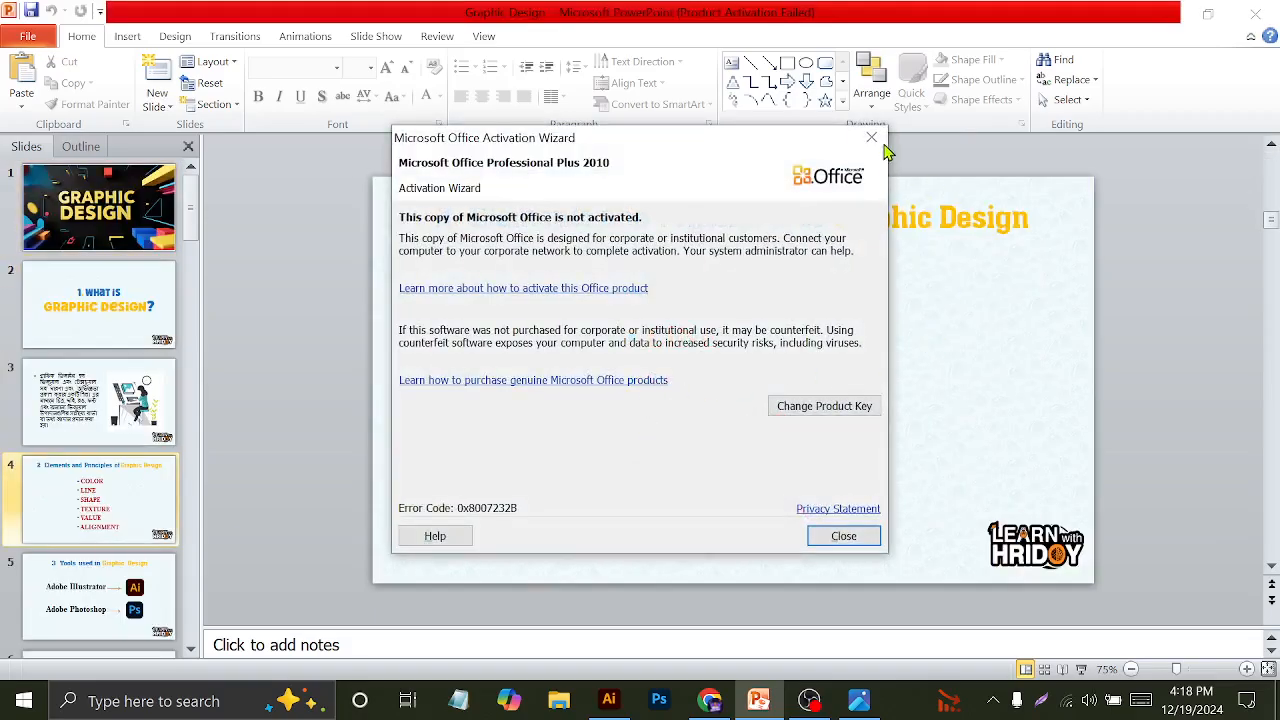
left_click(871, 137)
Tile the presentation window to half of the screen and bring back the Yt-5 image
key("super+Left")
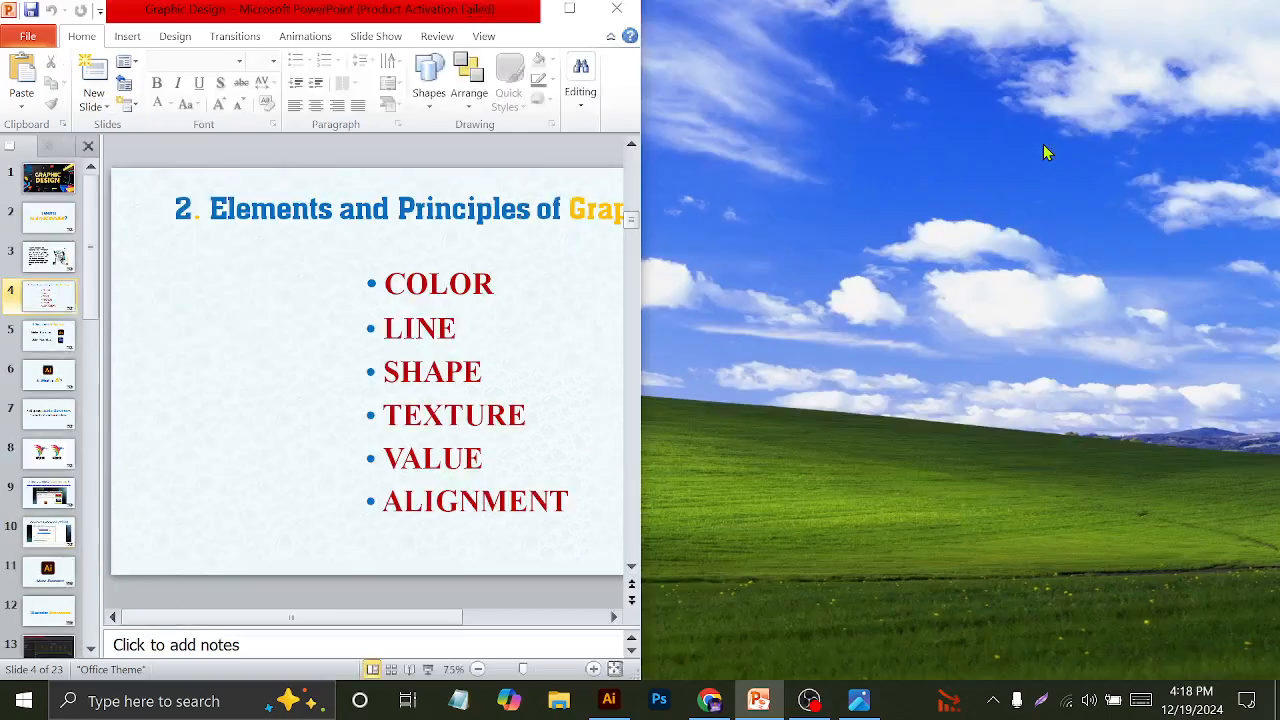
left_click(859, 700)
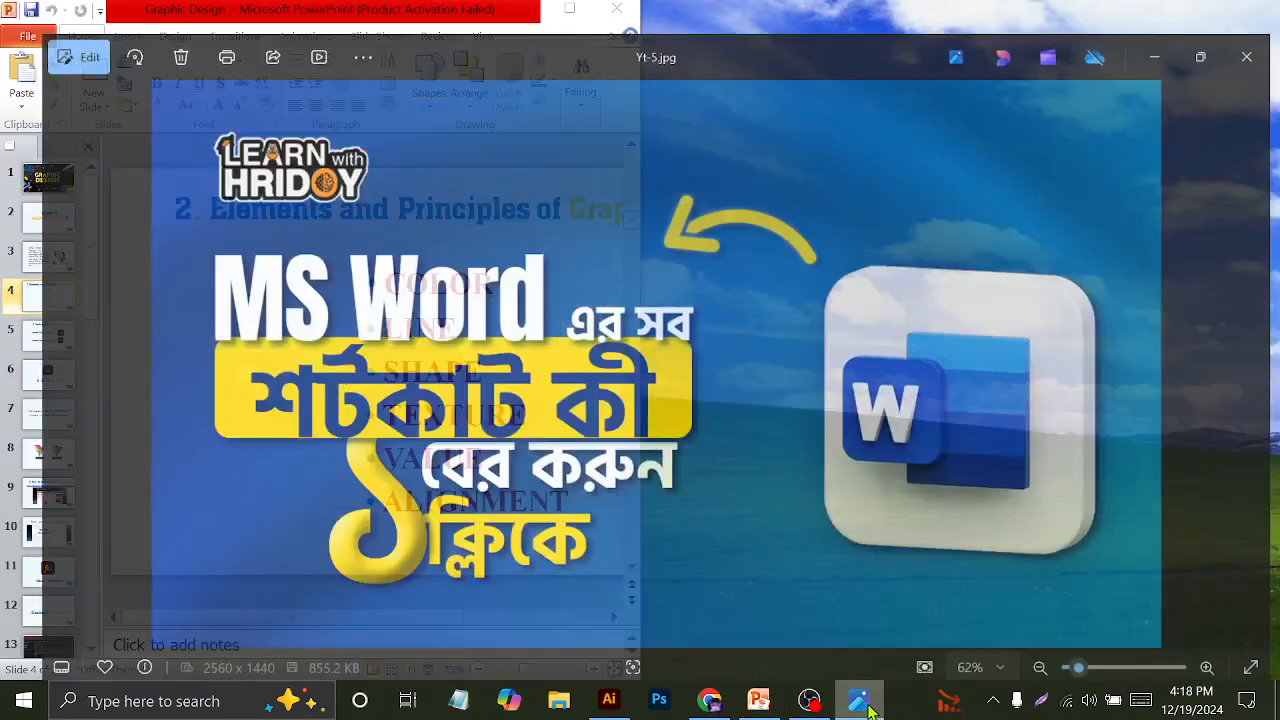
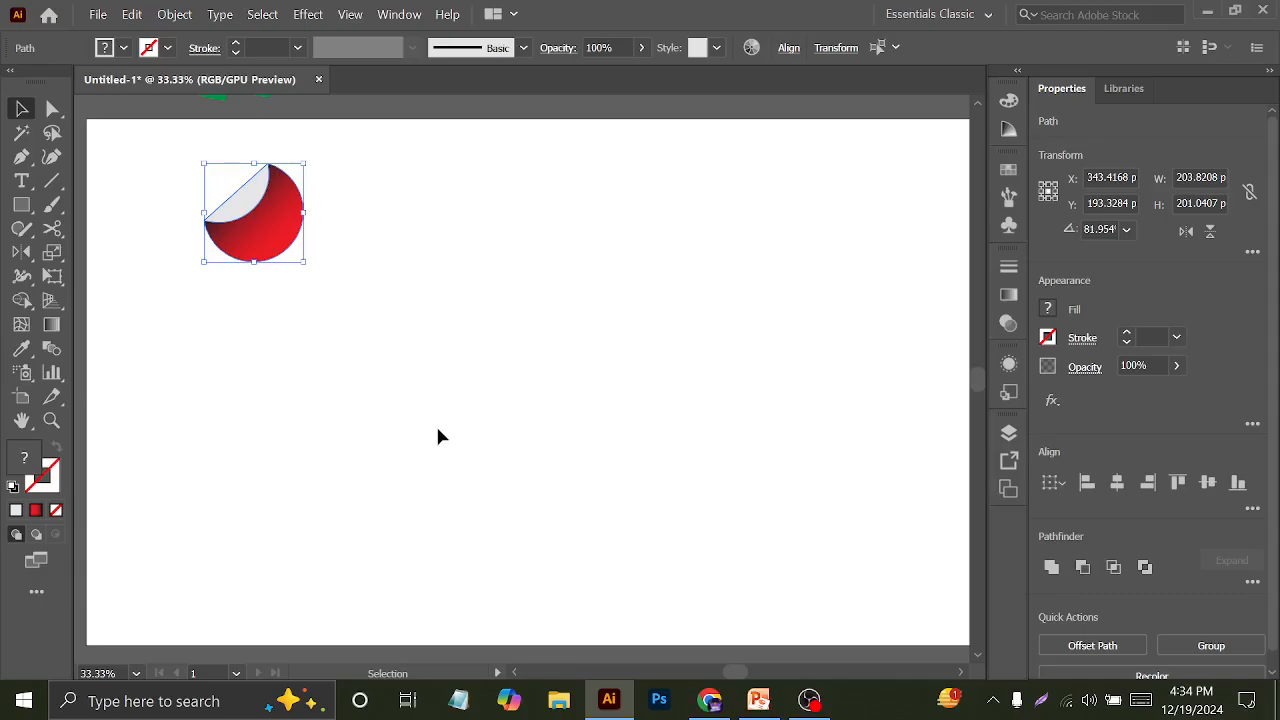
Move the green leaf branch from above the artboard onto it, just right of the red peeled sticker
scroll(356, 483, "up", 4)
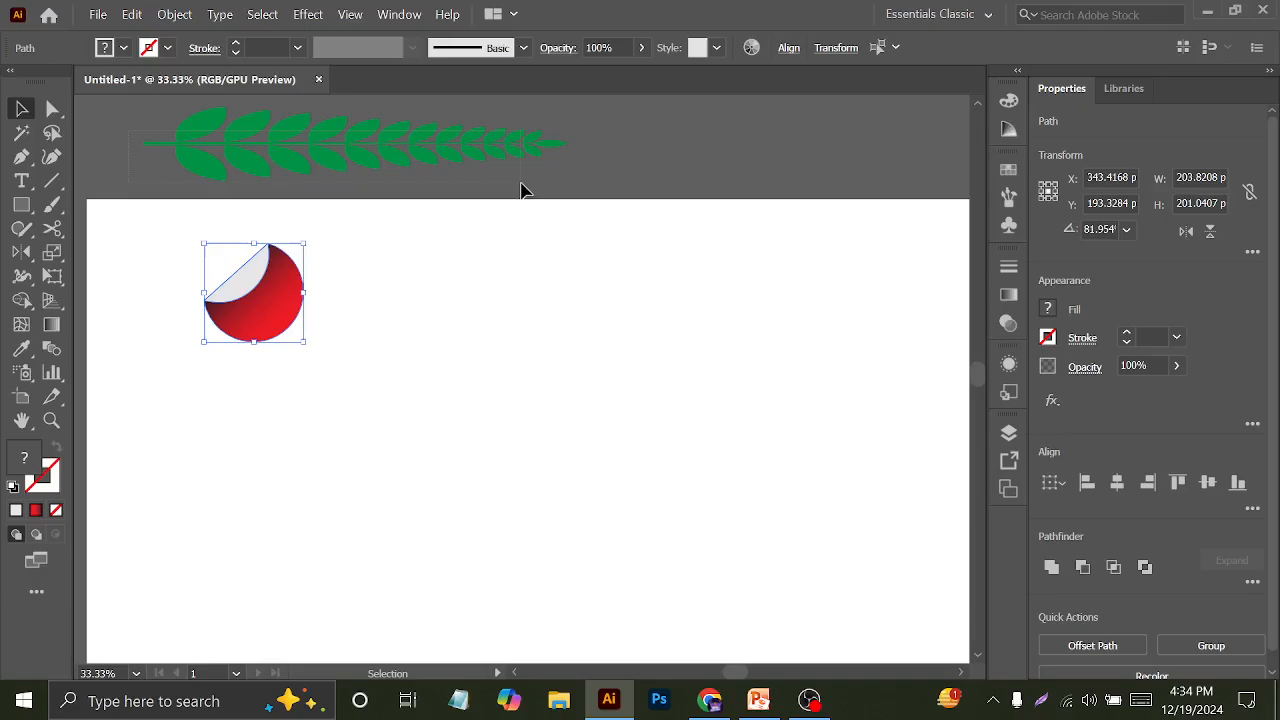
left_click_drag(451, 165, 713, 289)
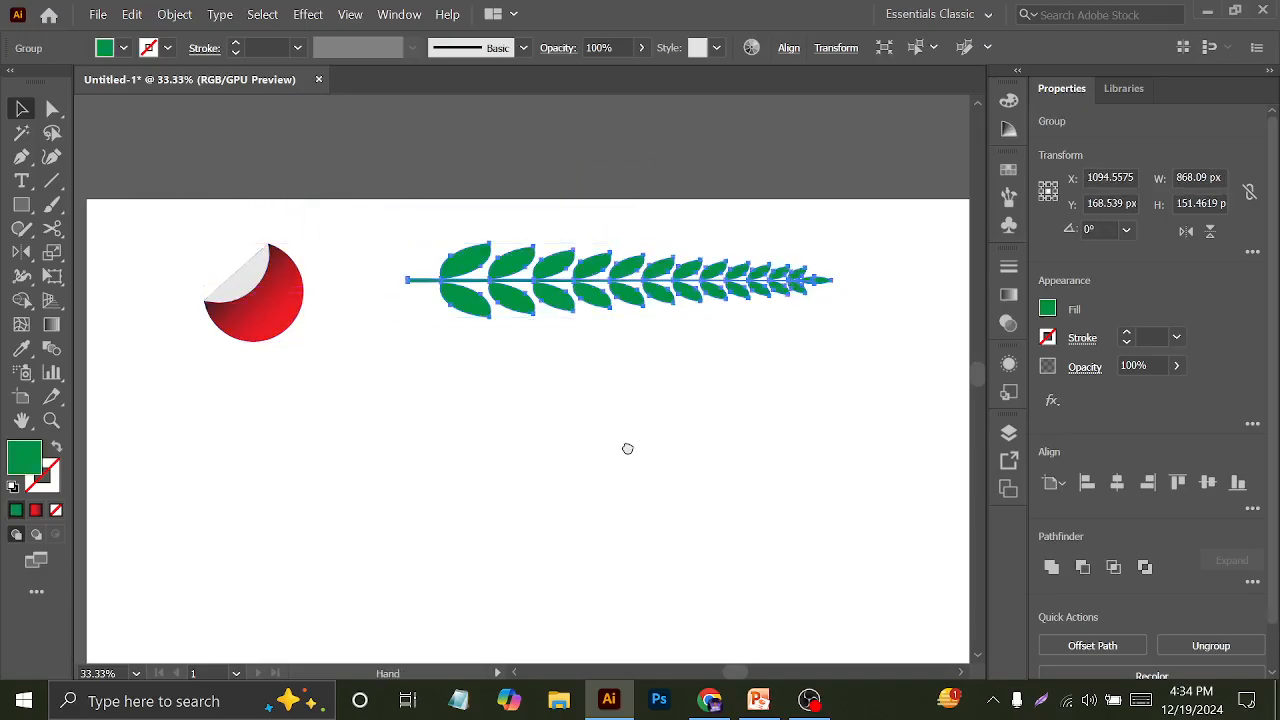
left_click_drag(626, 449, 643, 337)
scroll(617, 354, "down", 1)
left_click_drag(684, 400, 642, 417)
key("ctrl+equal")
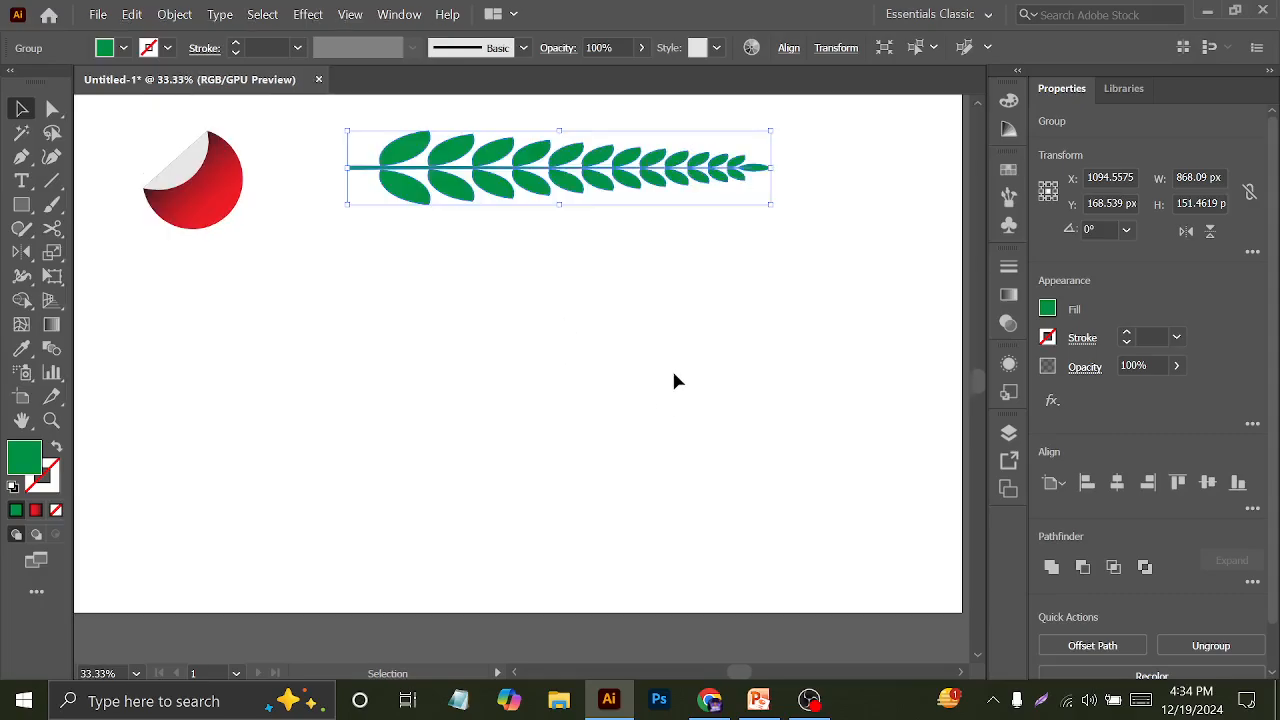
key("ctrl+minus")
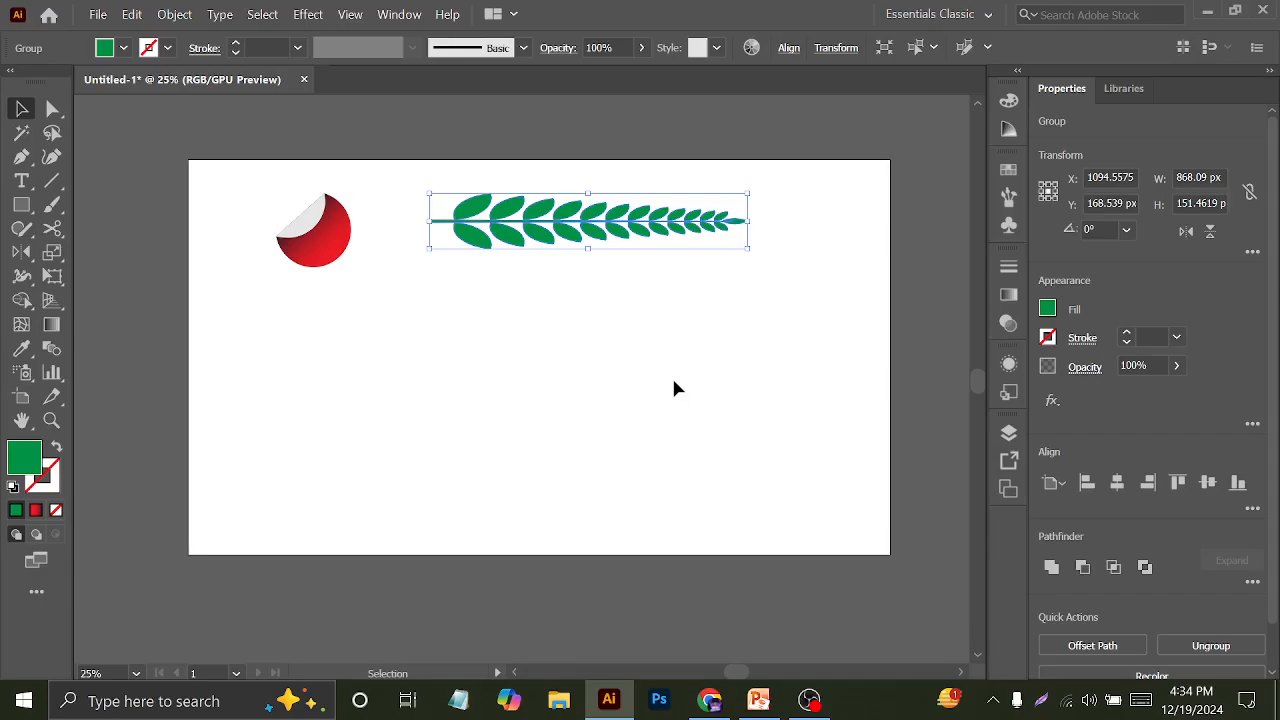
left_click(21, 252)
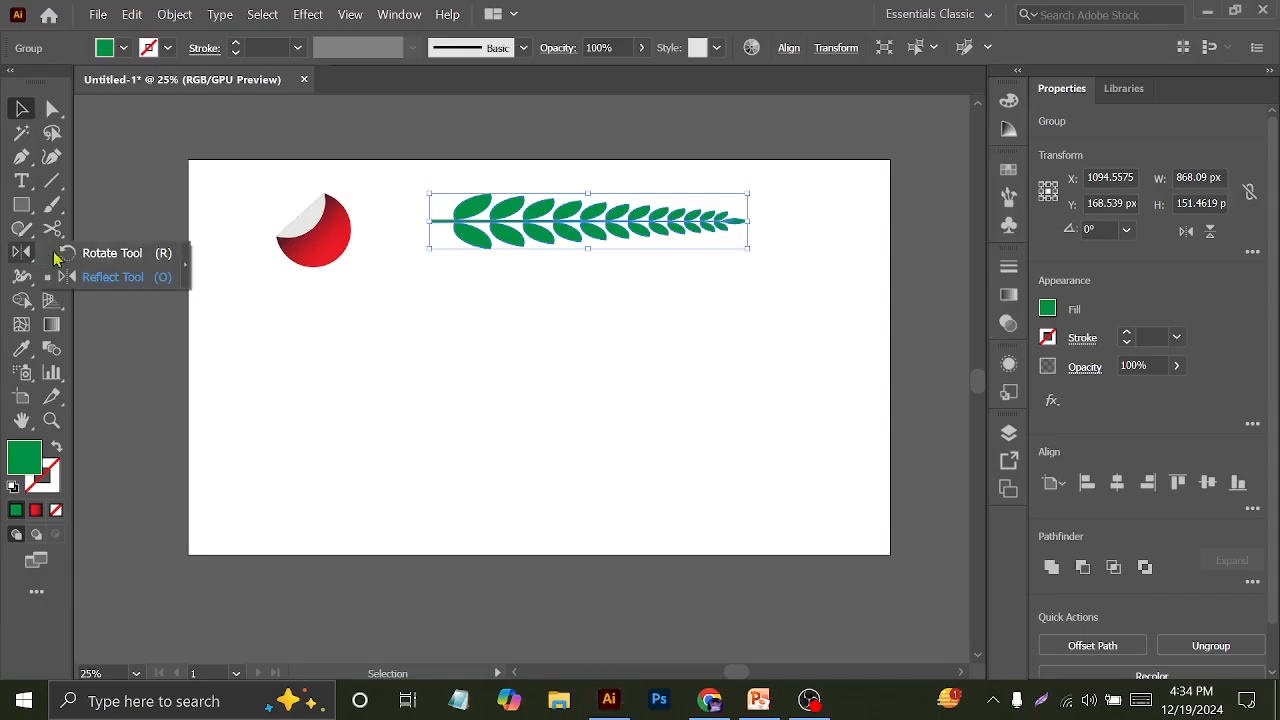
left_click(52, 228)
left_click(21, 228)
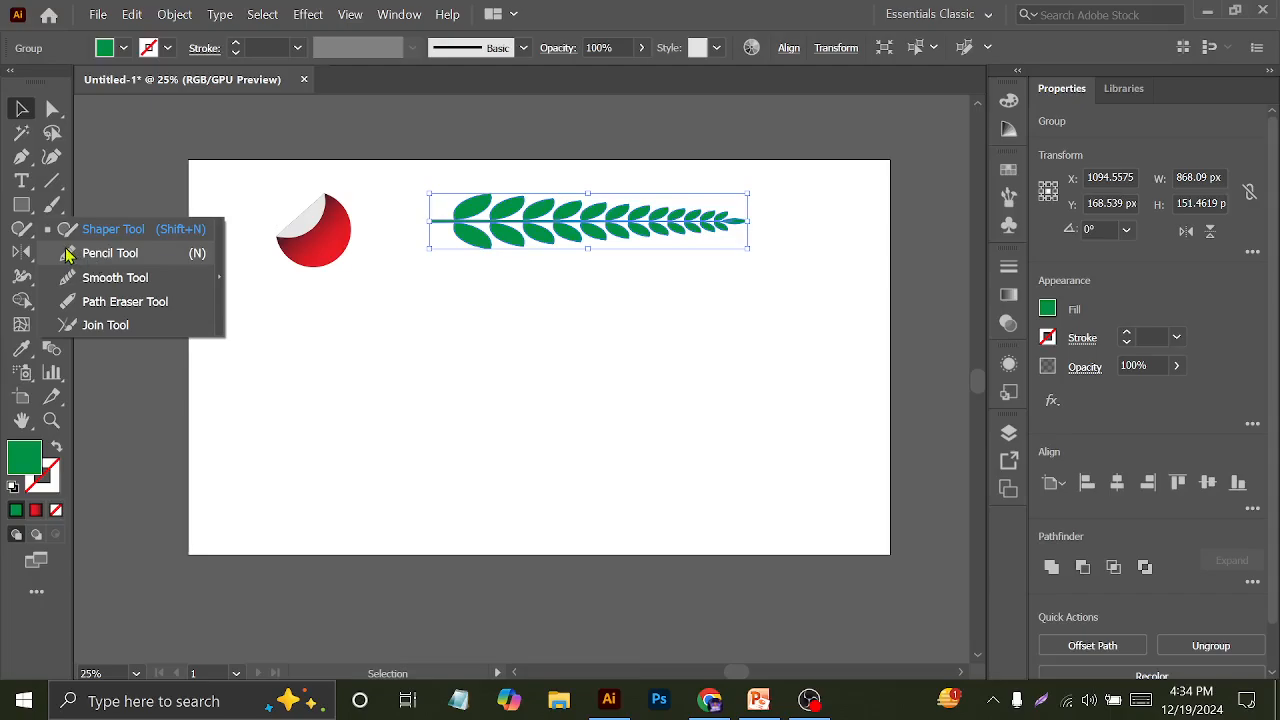
left_click(22, 208)
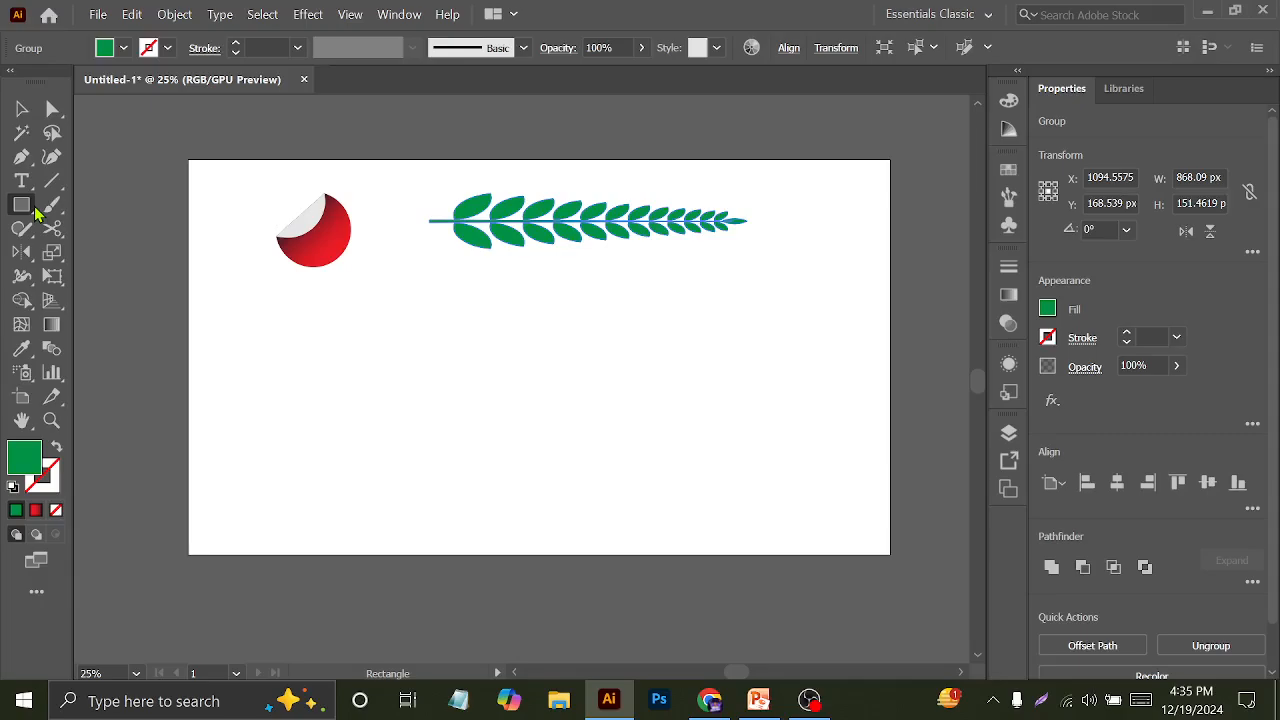
left_click(343, 420)
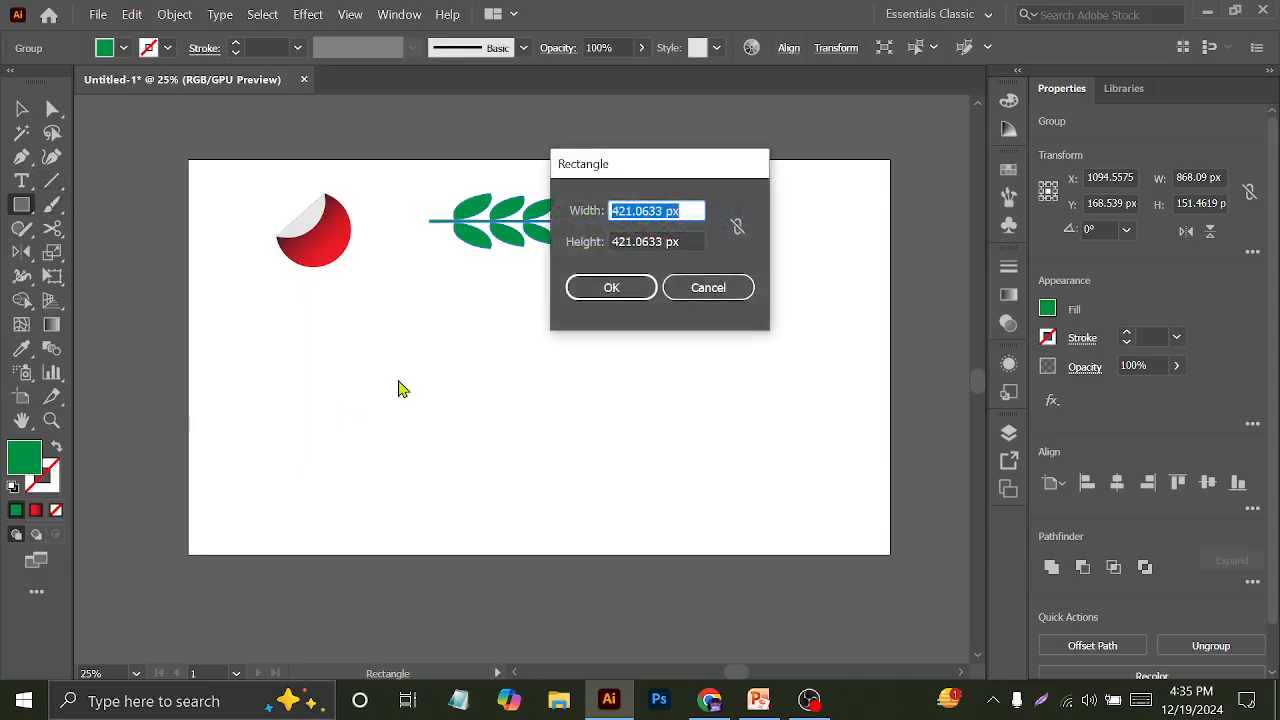
left_click(668, 292)
key("v")
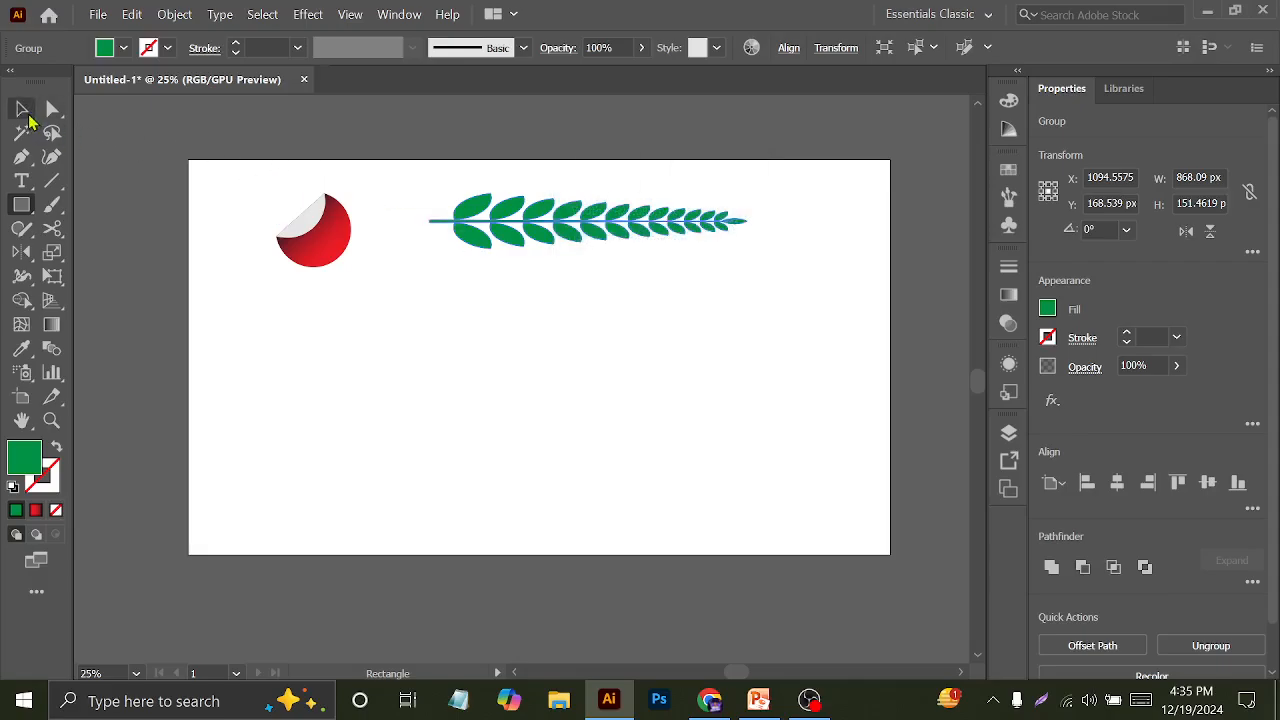
left_click_drag(209, 158, 346, 269)
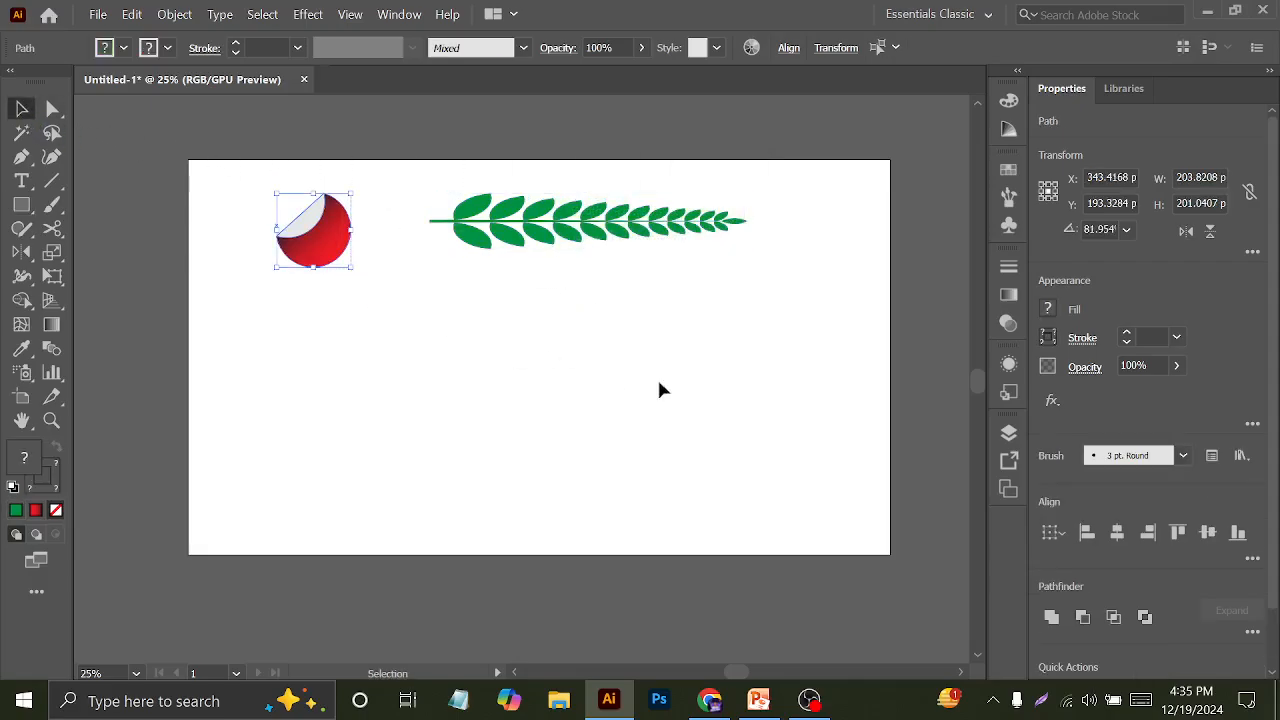
scroll(677, 392, "down", 1)
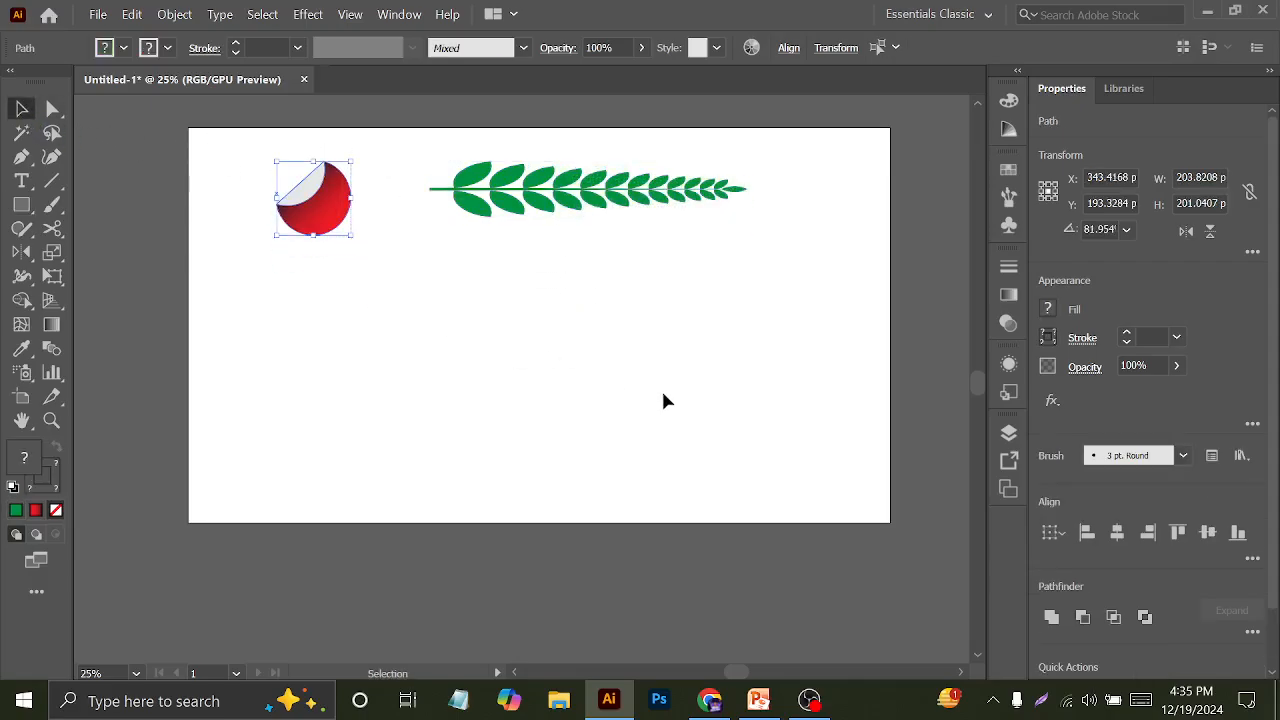
right_click(50, 260)
left_click(49, 258)
right_click(23, 303)
left_click(23, 303)
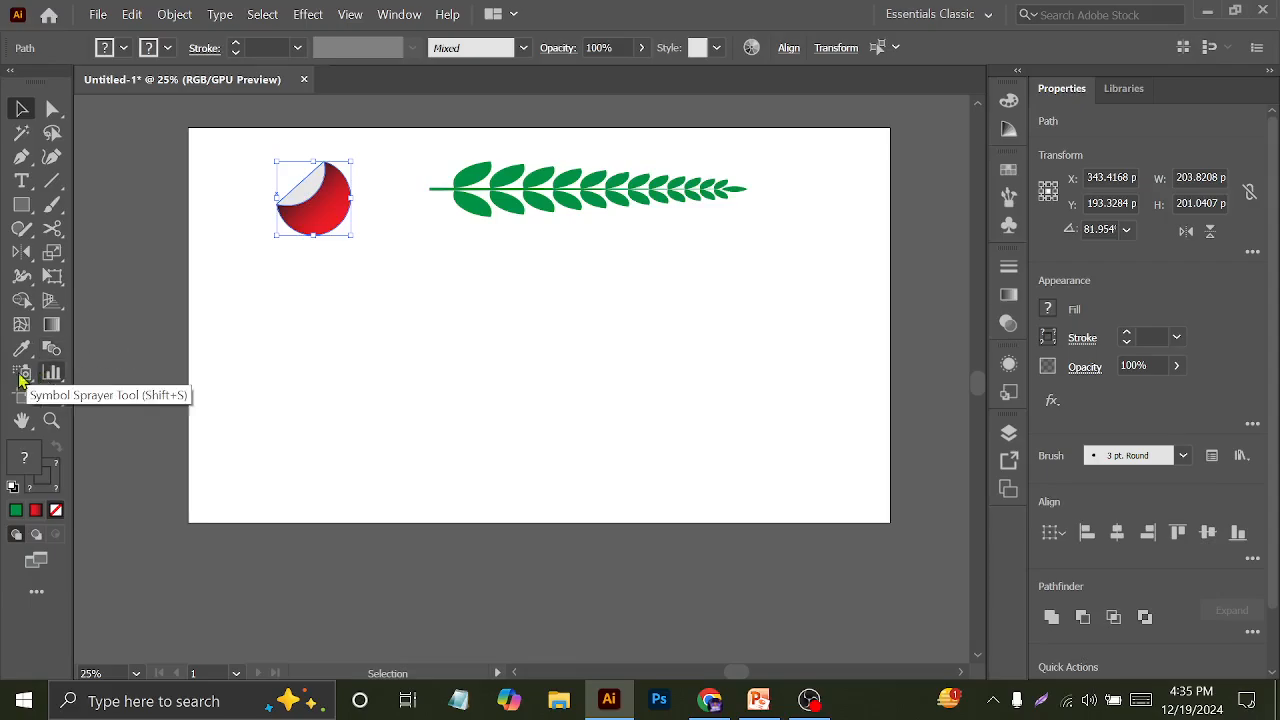
left_click(28, 350)
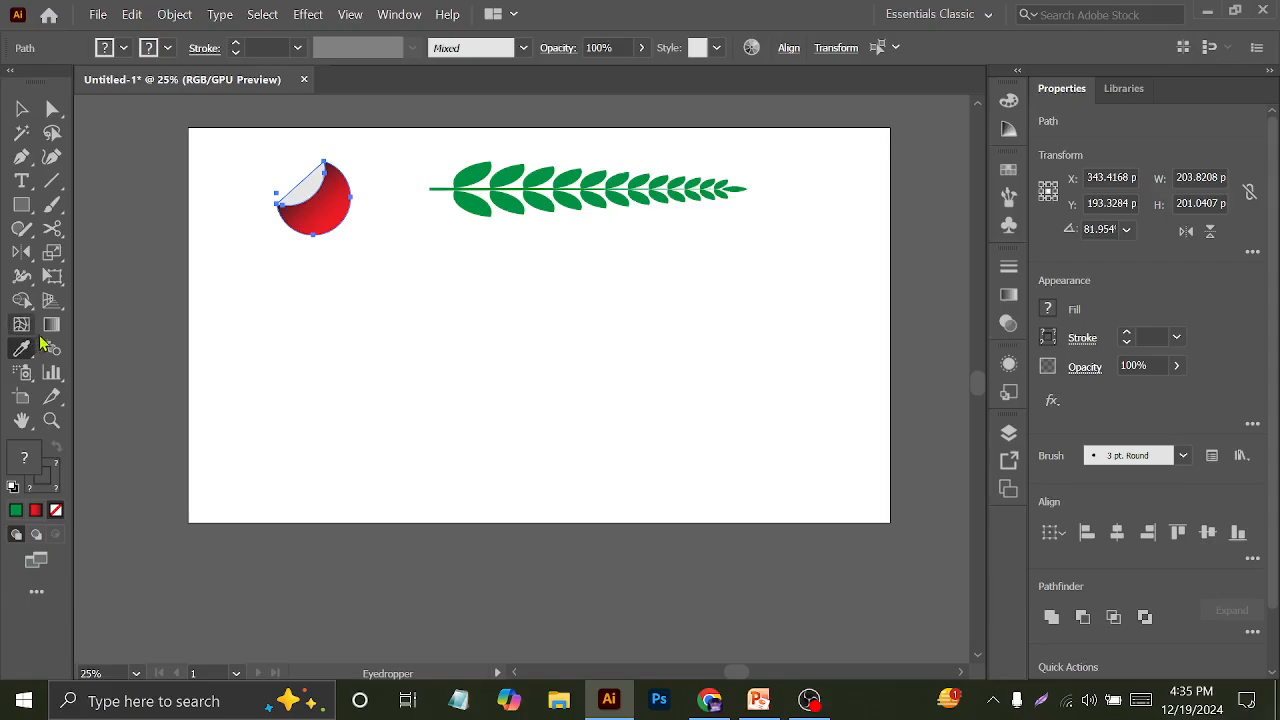
left_click(26, 119)
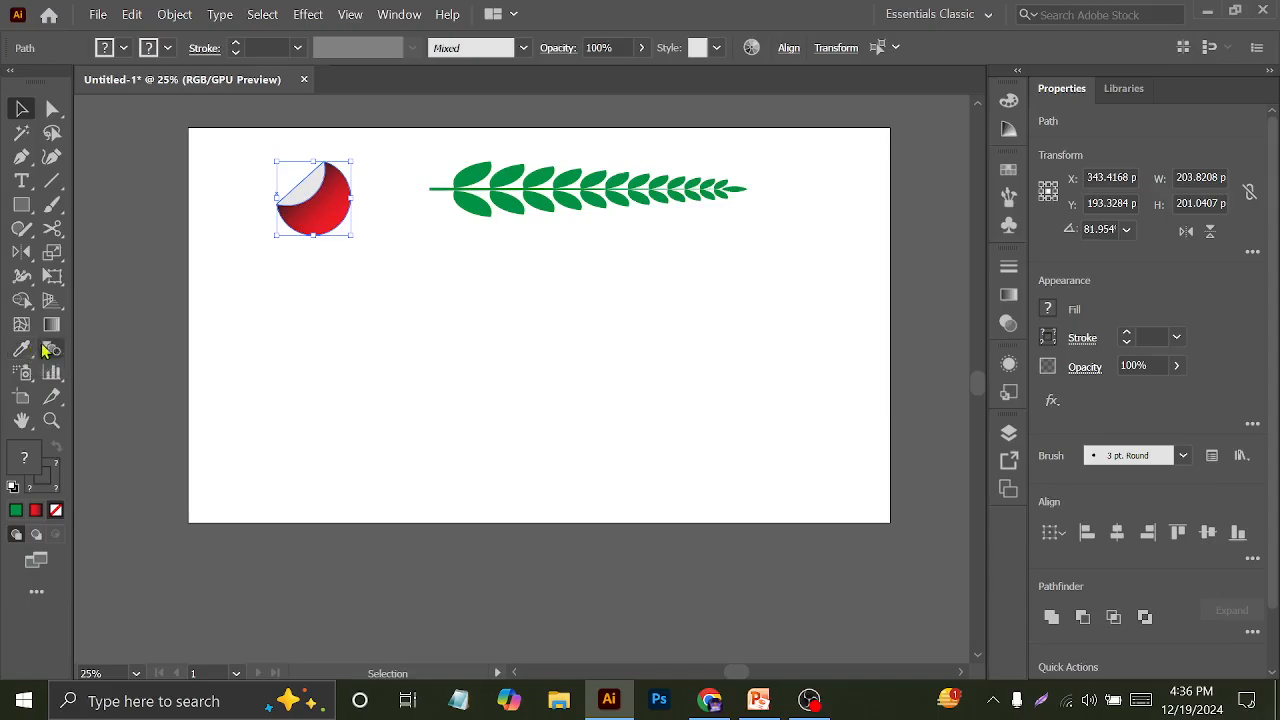
left_click(269, 347)
Switch to Chrome and copy the crimson geometric Design Shack image from the bg texture results
left_click(709, 704)
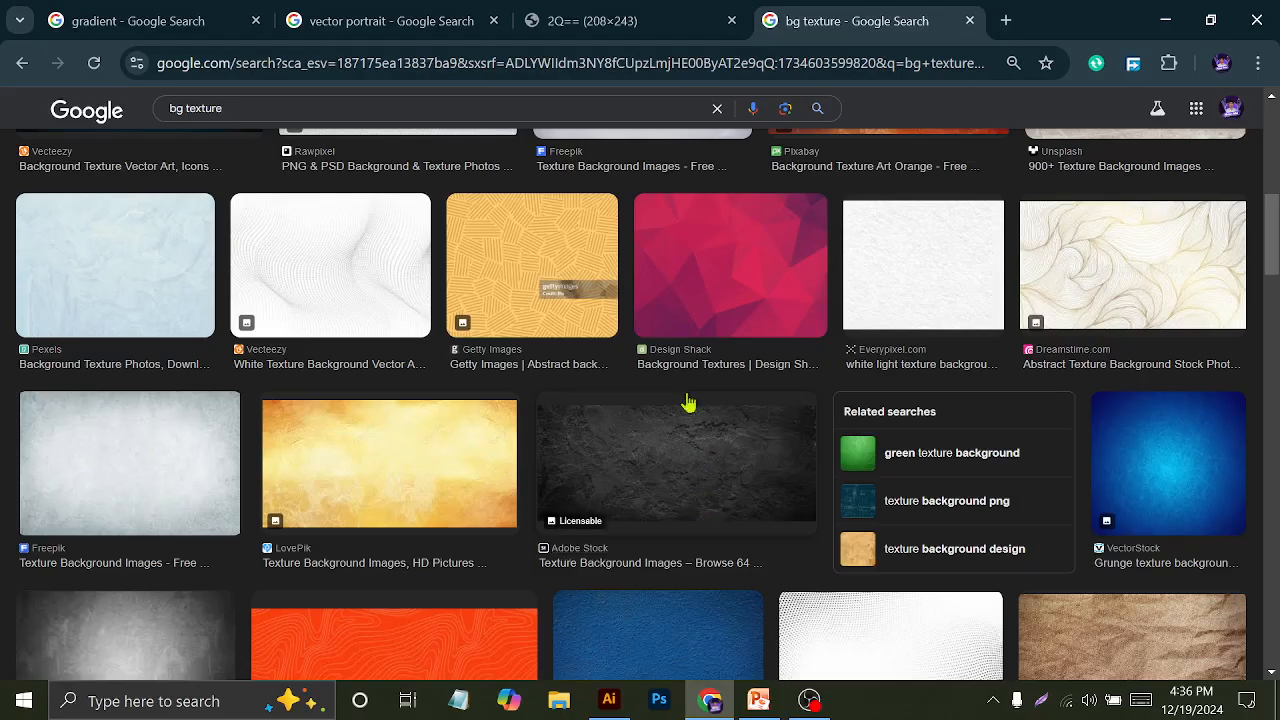
scroll(617, 377, "up", 2)
scroll(707, 408, "down", 2)
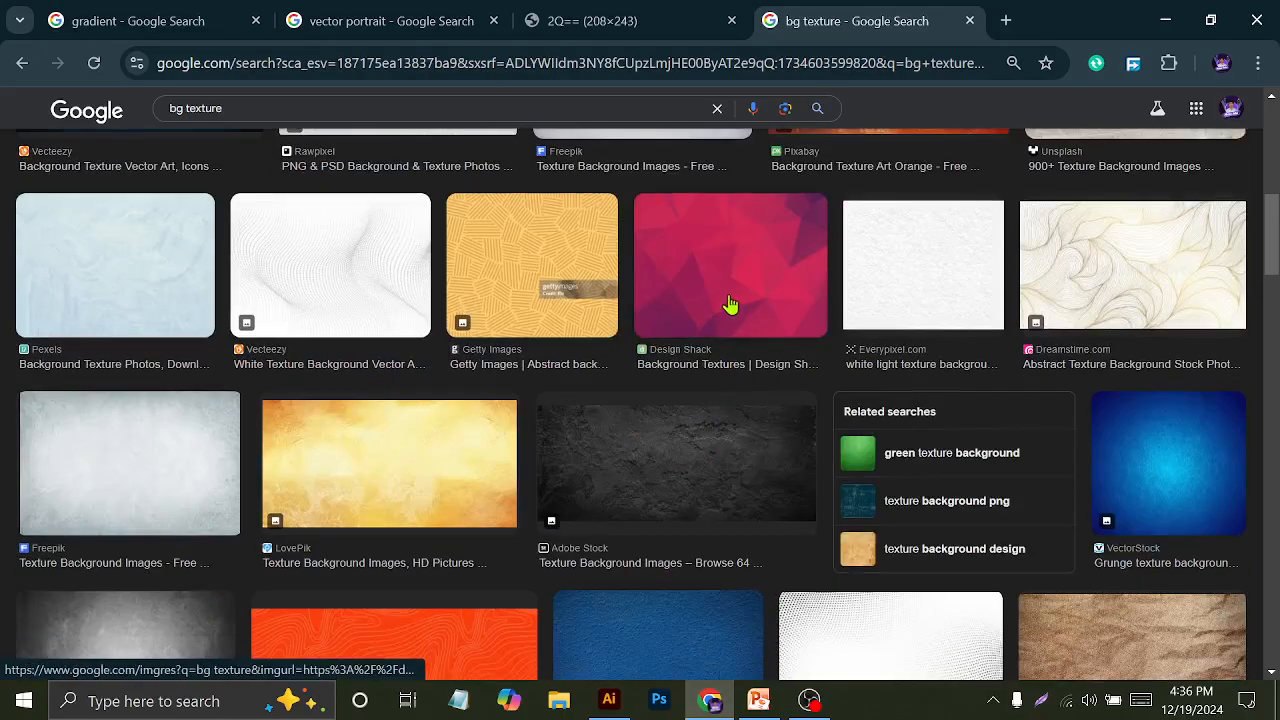
left_click(737, 243)
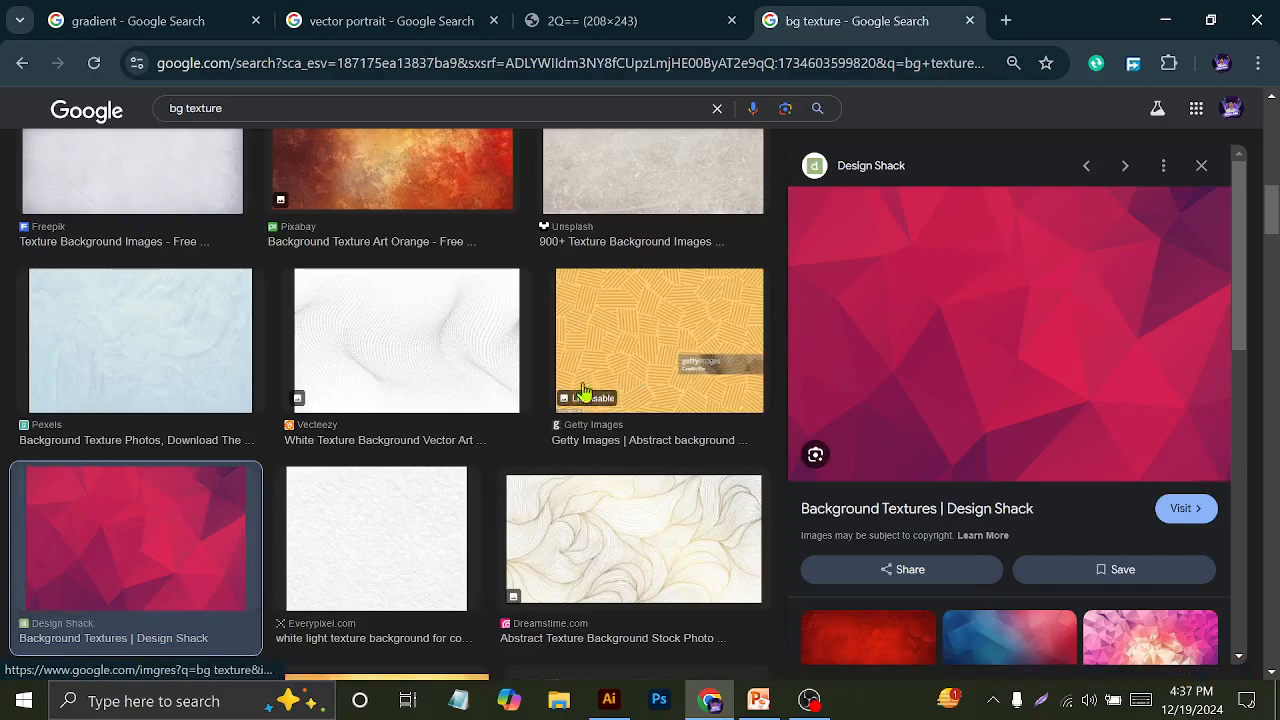
right_click(1039, 258)
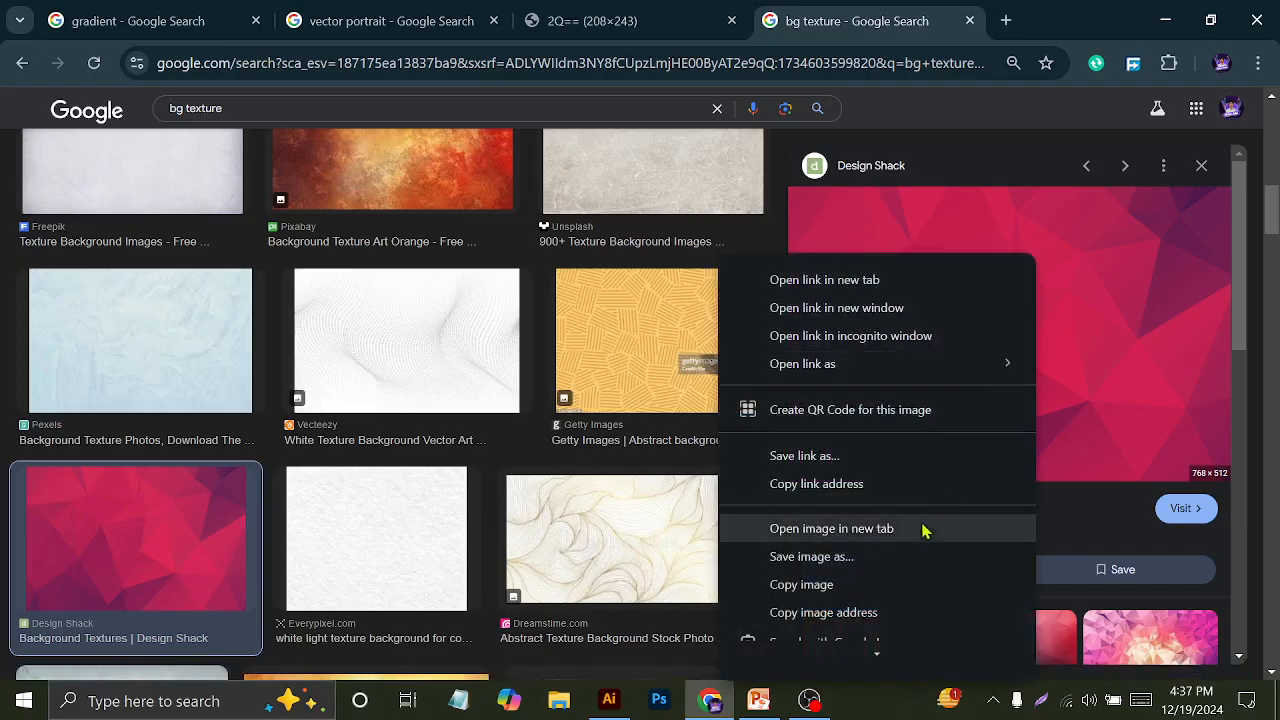
left_click(851, 585)
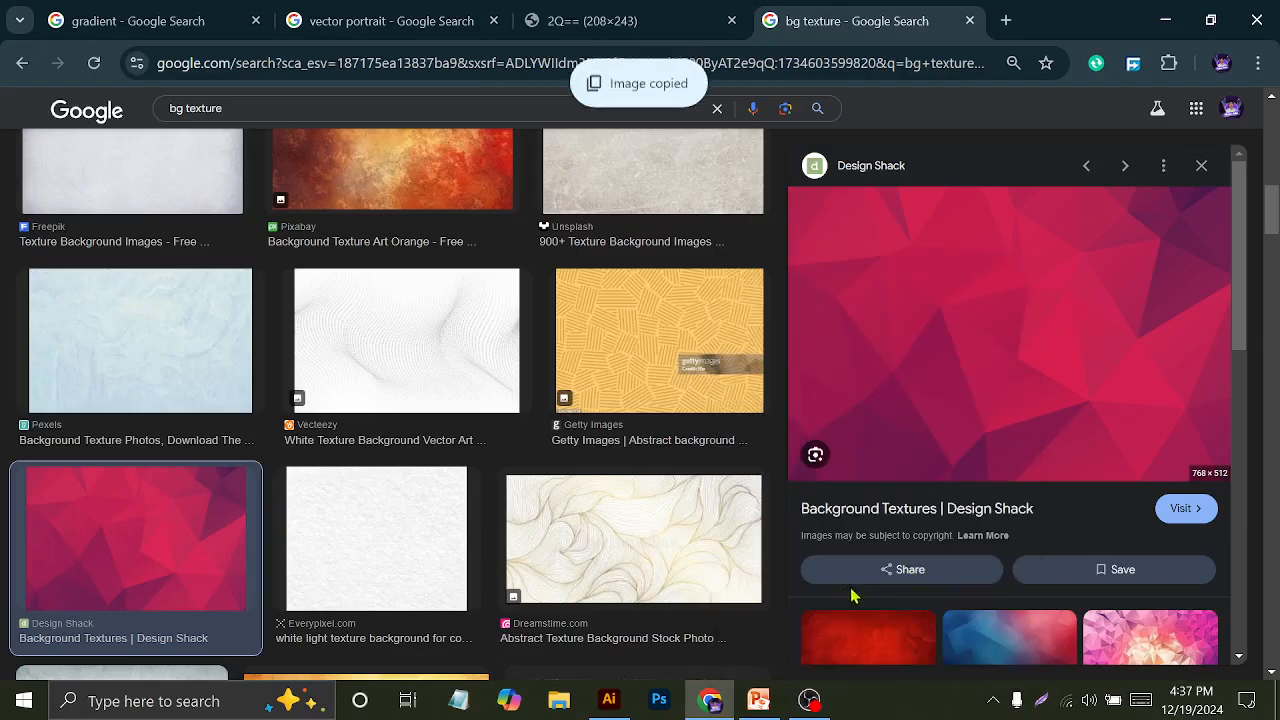
Return to Illustrator, paste the copied texture image and move it across the artboard's right edge, below the leaf branch
left_click(1165, 20)
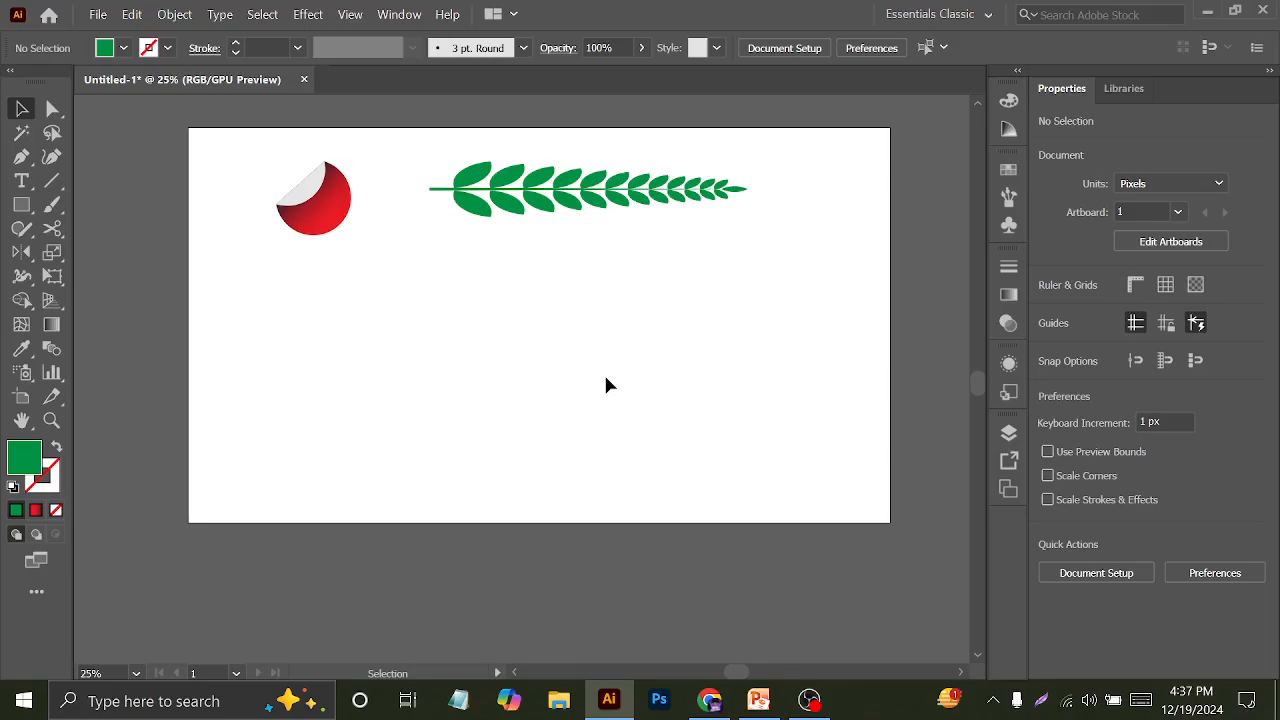
key("a")
key("ctrl+v")
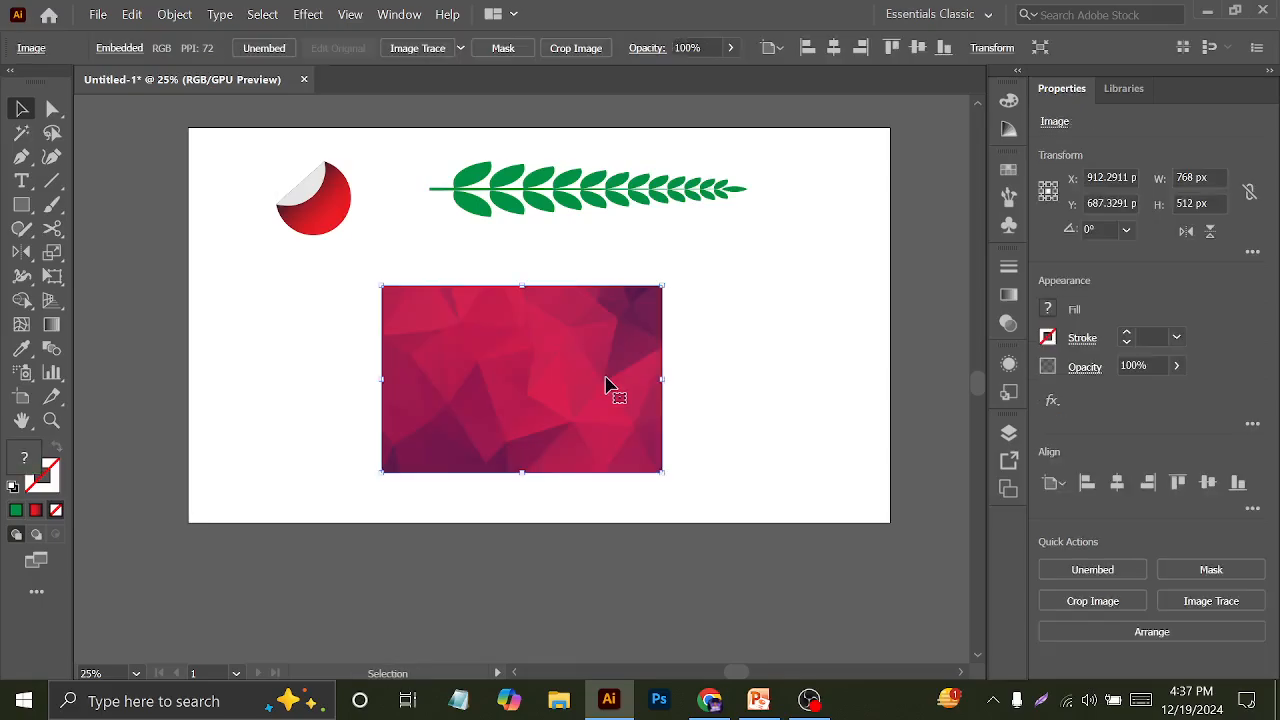
scroll(474, 324, "down", 1)
scroll(509, 352, "up", 1)
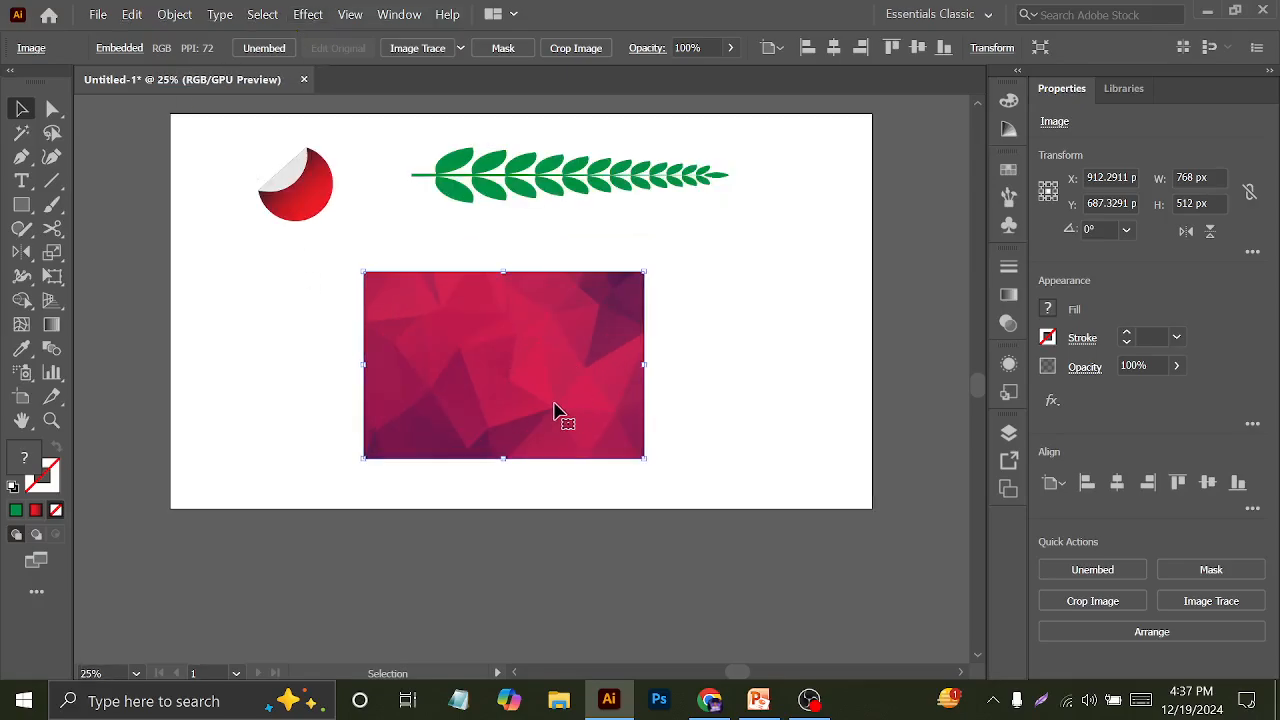
scroll(620, 430, "up", 2)
left_click_drag(475, 455, 764, 382)
scroll(740, 360, "down", 2)
left_click(392, 324)
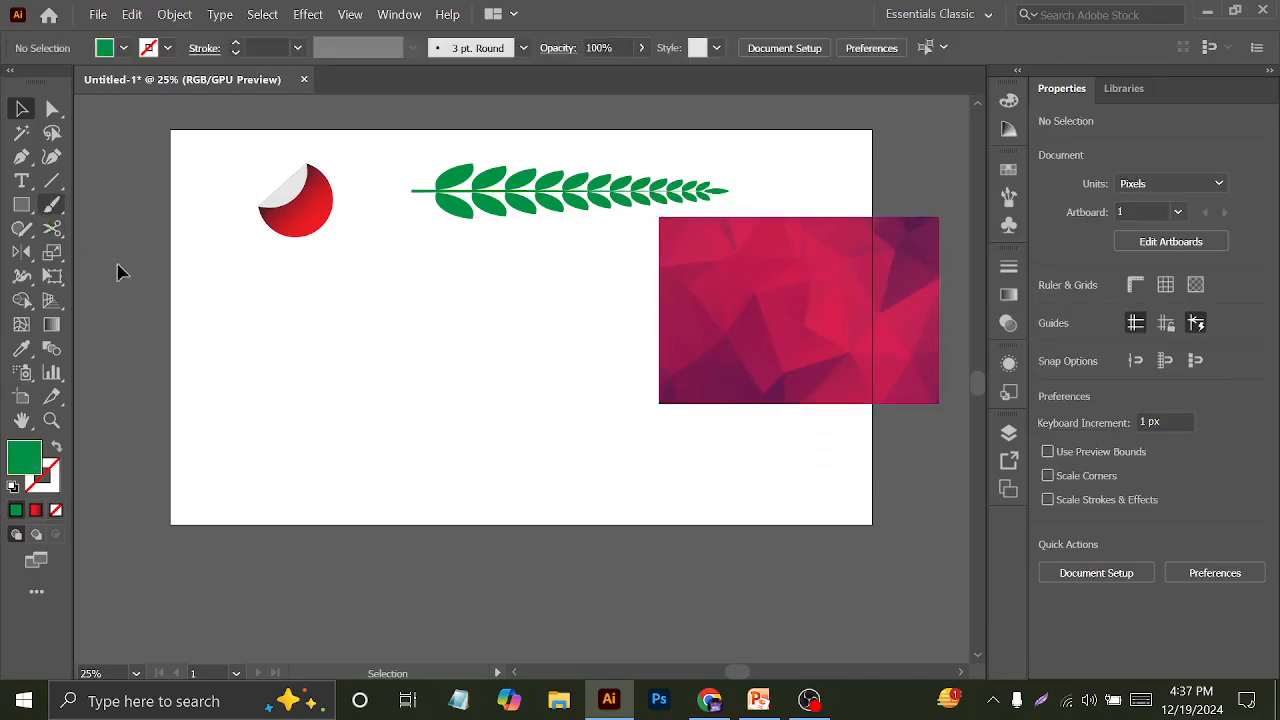
Draw a green square about 102 px wide below the sticker and duplicate it just to its right
left_click(21, 204)
left_click_drag(224, 295, 275, 299)
left_click(21, 110)
key("a")
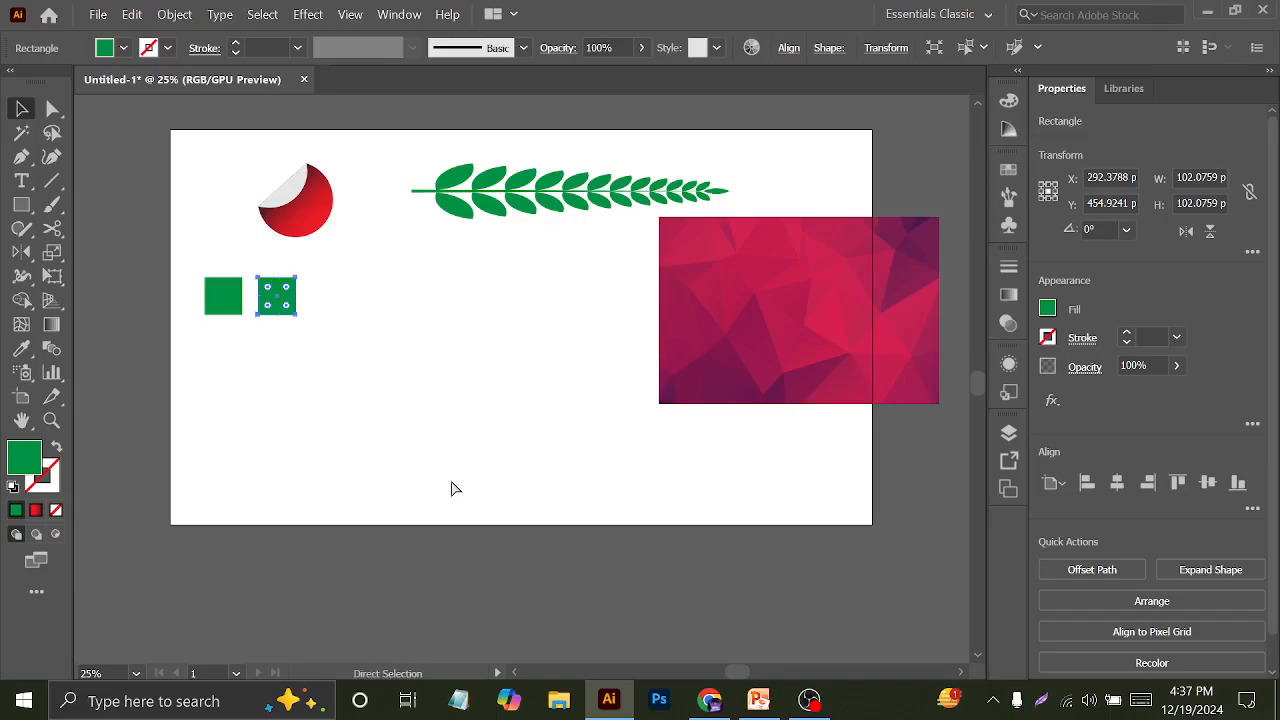
Repeat the square's duplication five times to make an evenly spaced row of seven squares
key("ctrl+d")
key("ctrl+d")
key("ctrl+d")
key("ctrl+d")
key("ctrl+d")
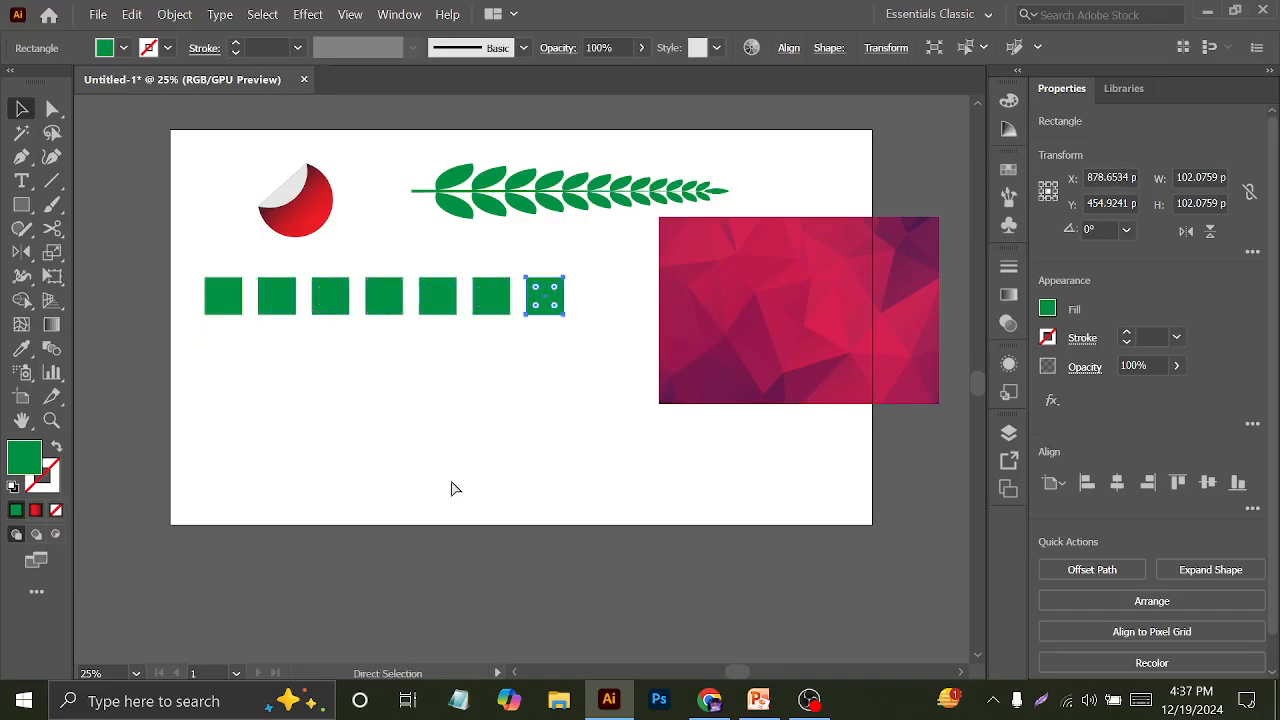
left_click(450, 485)
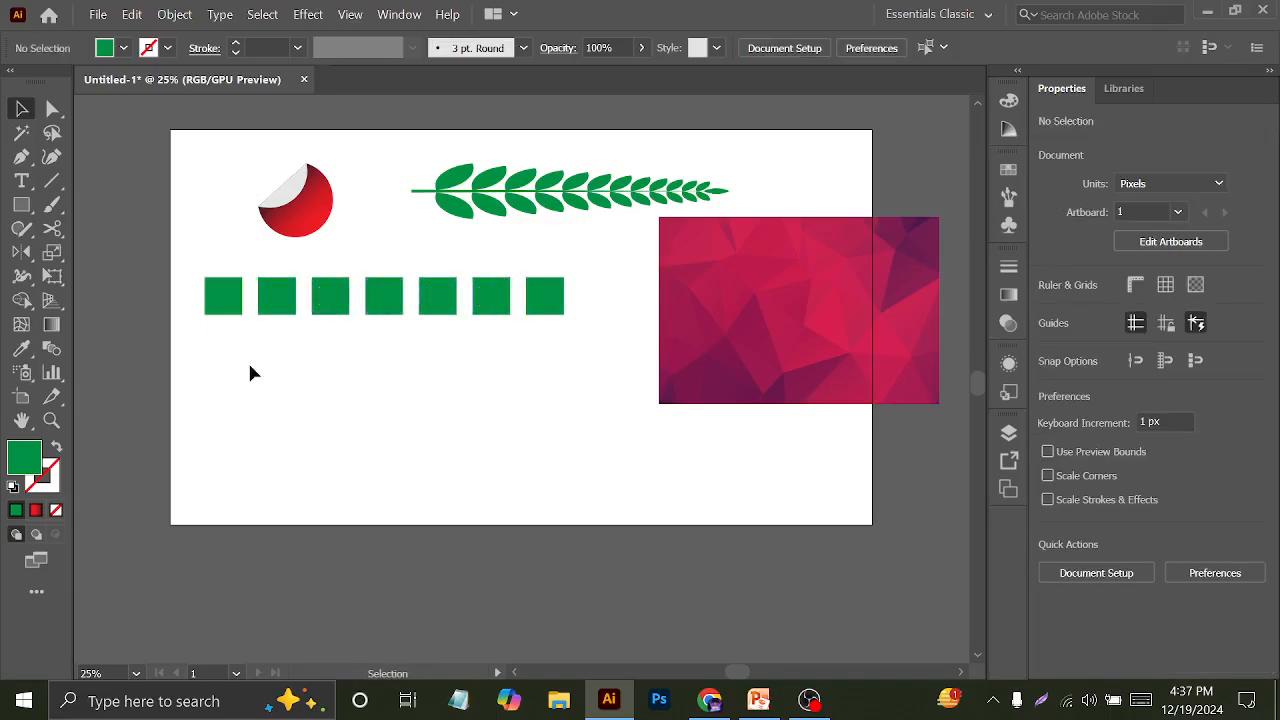
Fill the first square with the dark purple sampled by Eyedropper from the texture image's lower-left corner
left_click(226, 307)
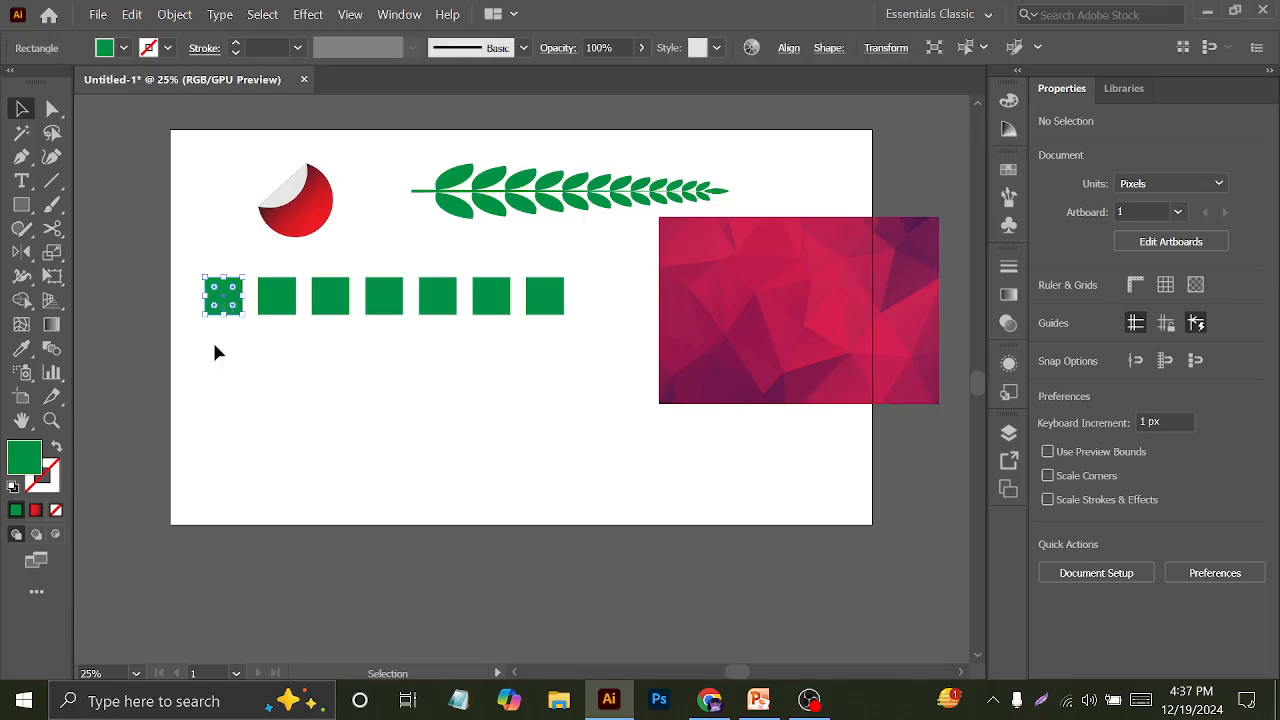
left_click(16, 357)
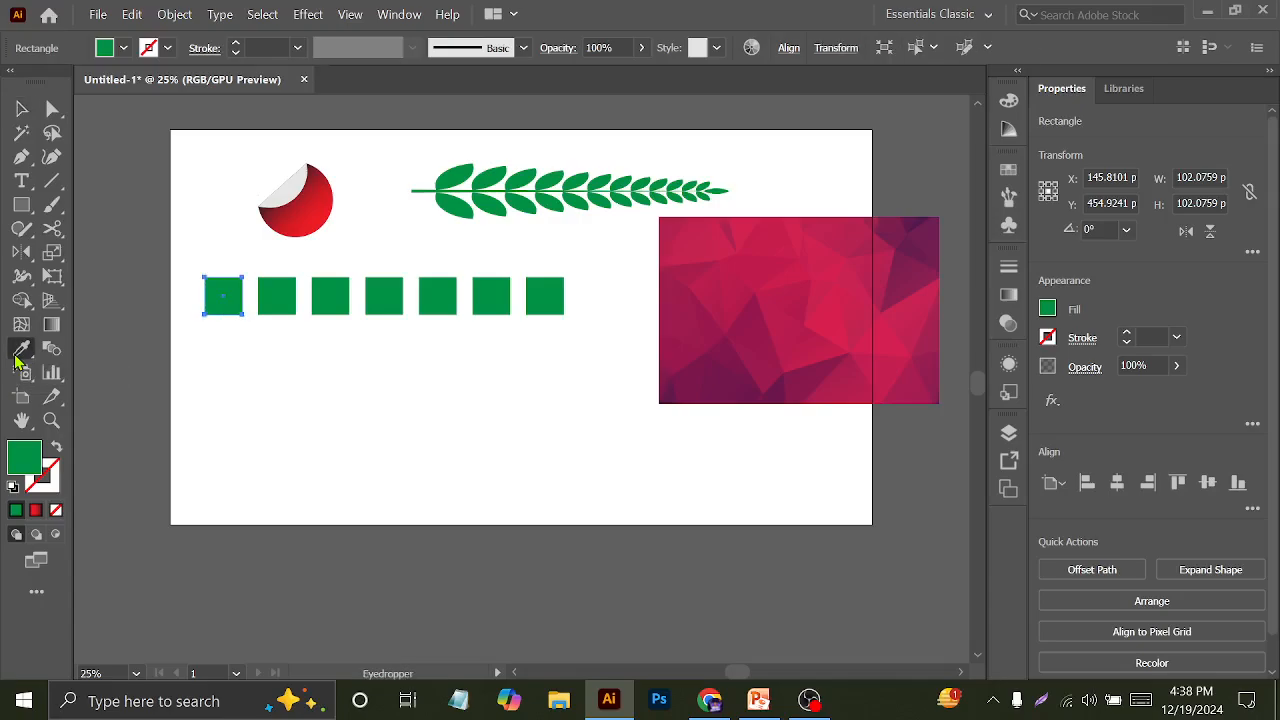
left_click(690, 388)
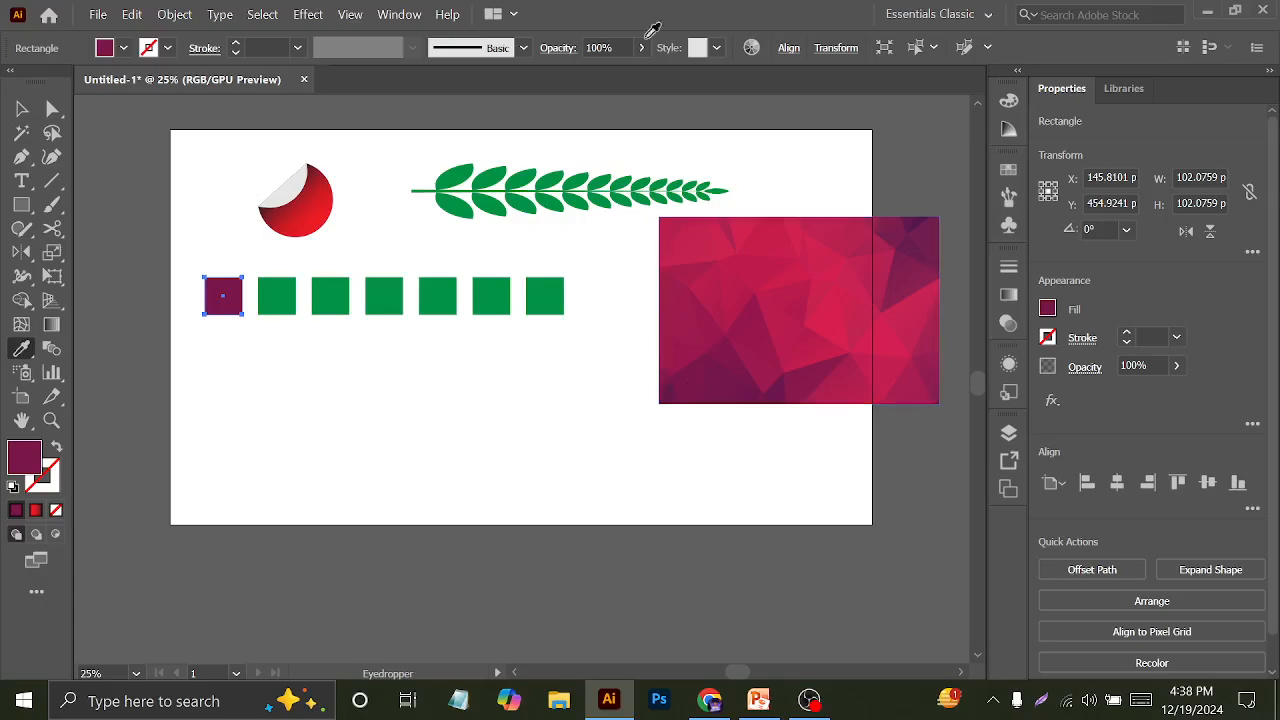
left_click(22, 109)
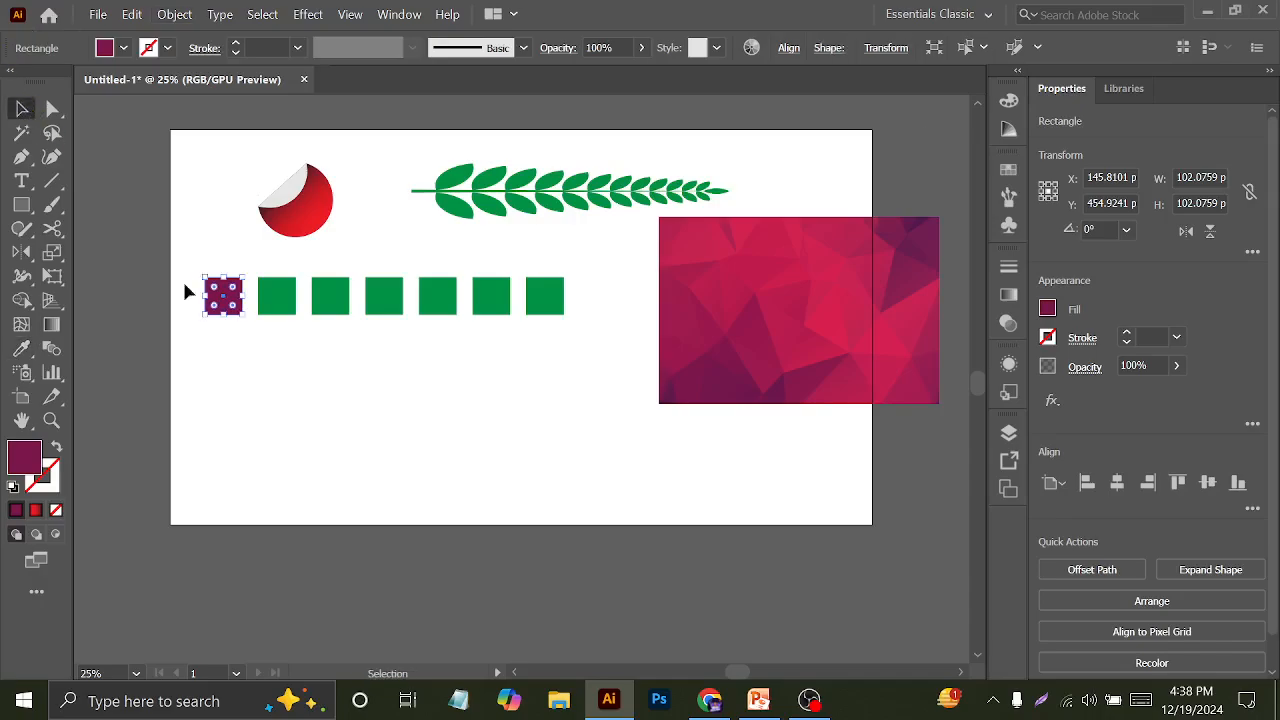
Fill the second square with the bright pinkish red sampled from the right part of the texture image
left_click(284, 303)
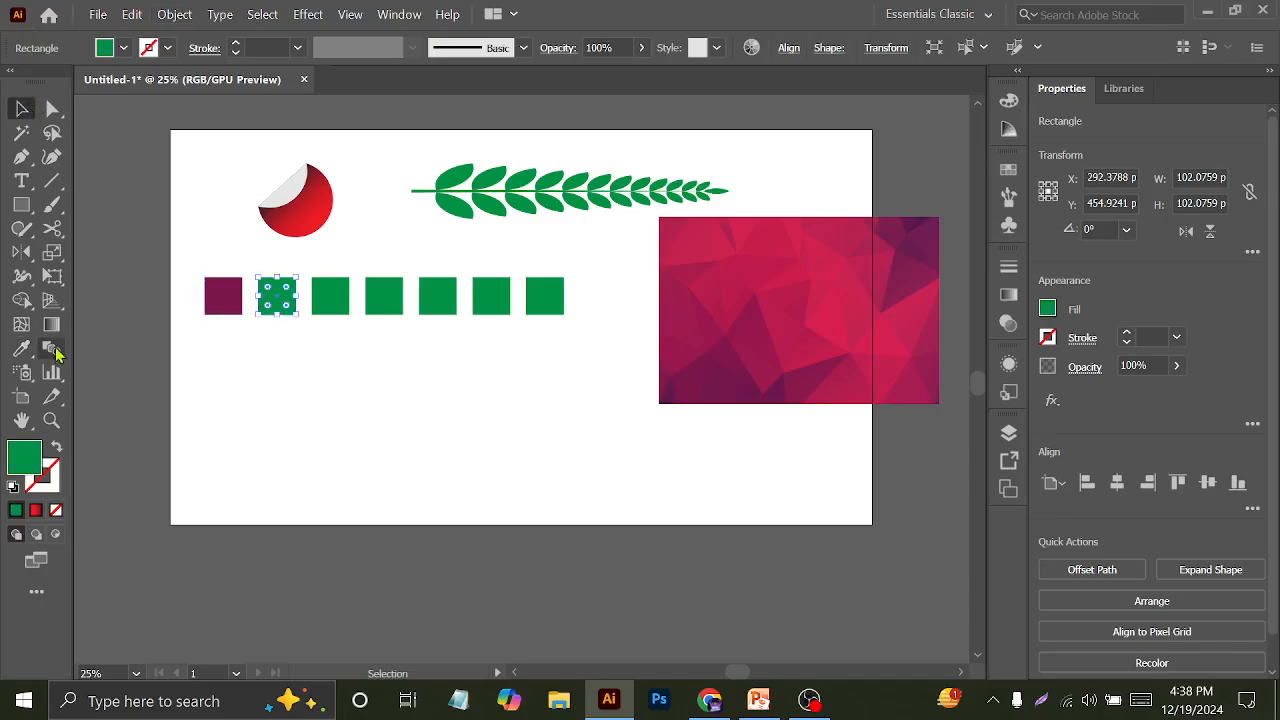
left_click(22, 348)
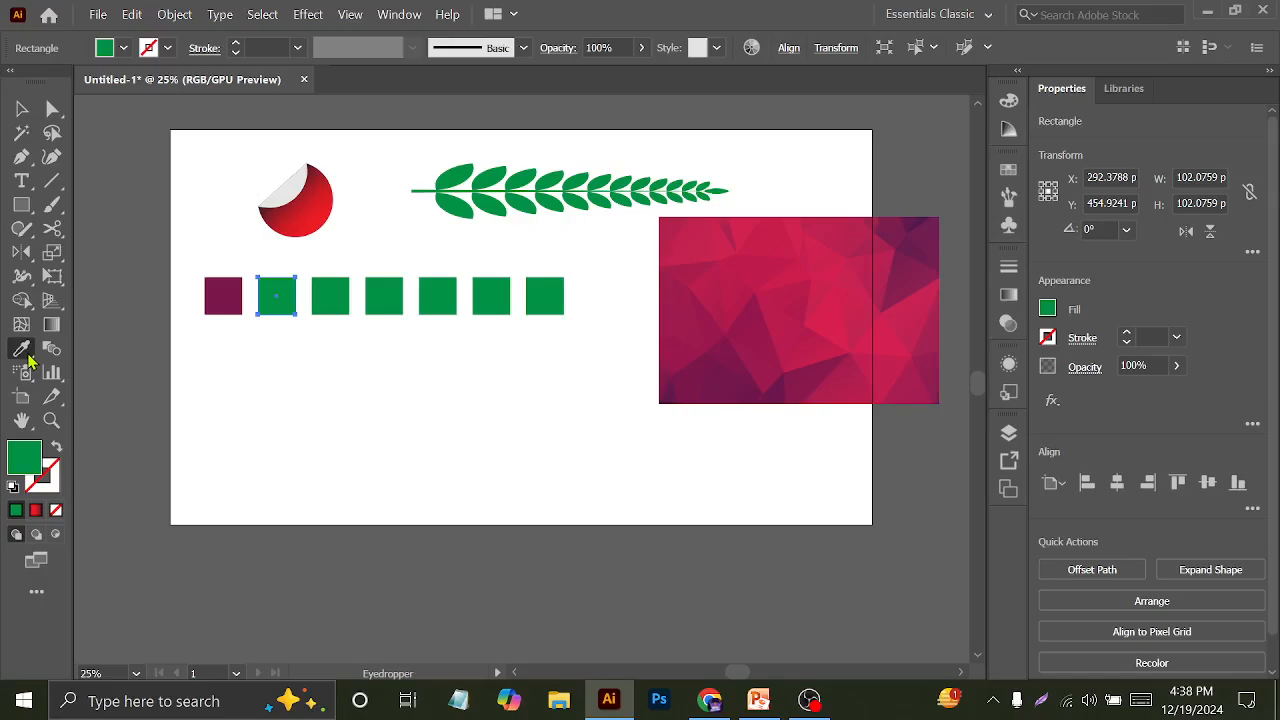
left_click(885, 328)
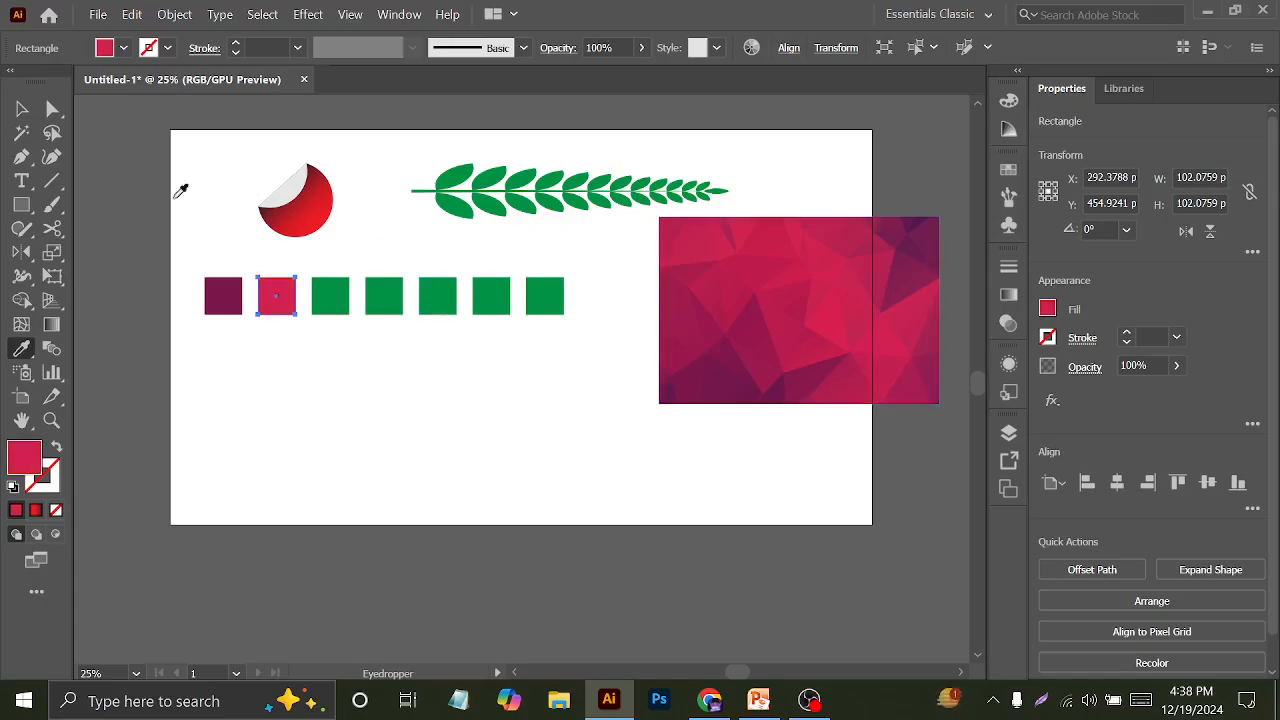
left_click(22, 108)
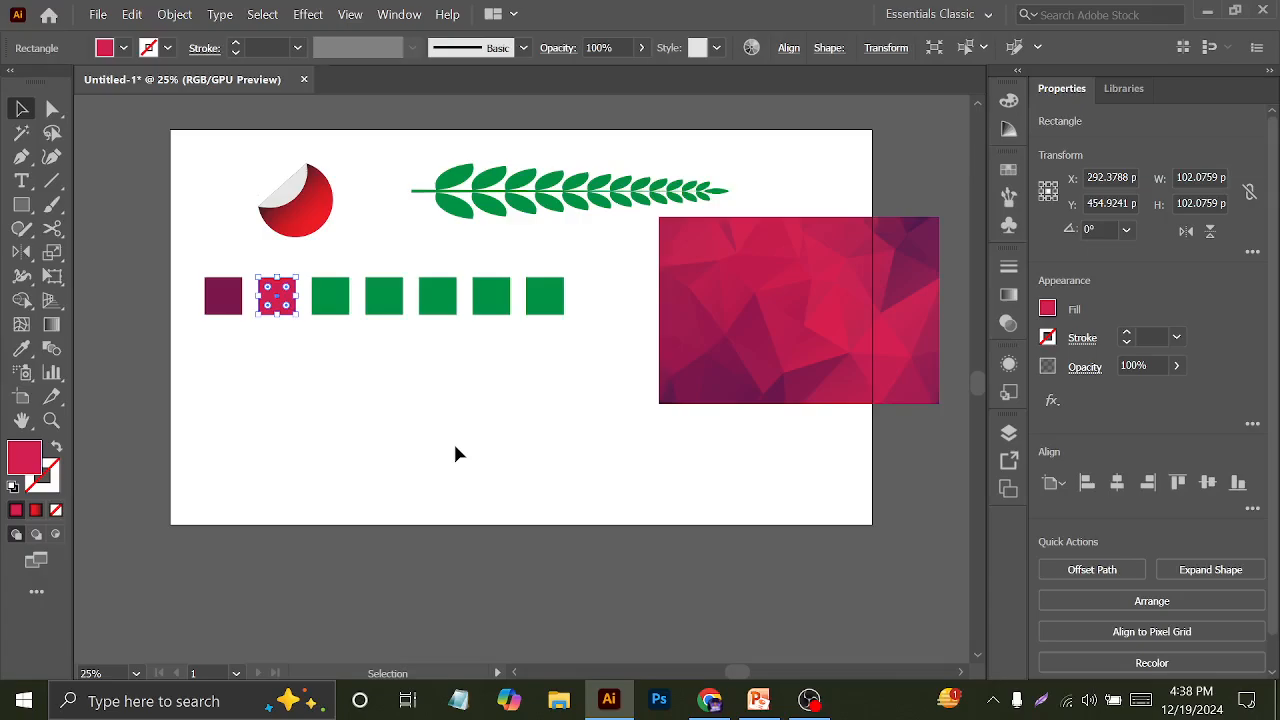
Fill the third square with the deeper crimson sampled from near the centre of the texture image
left_click(333, 298)
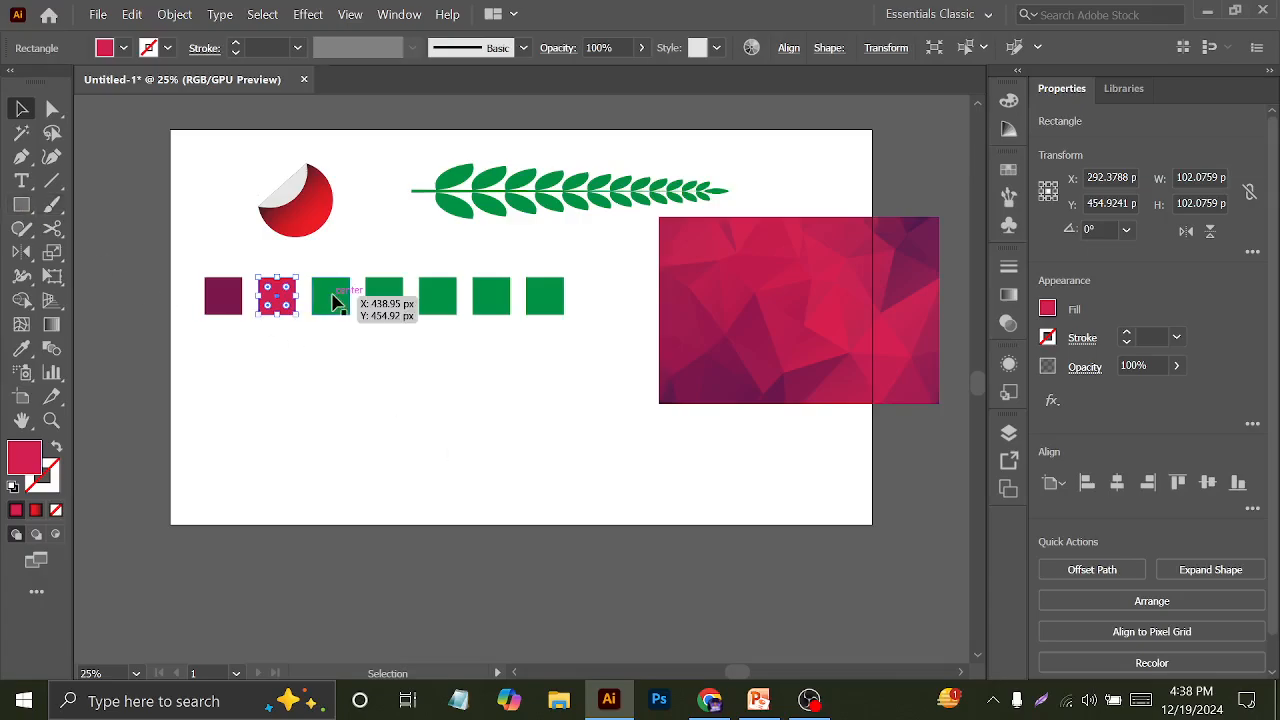
left_click(21, 348)
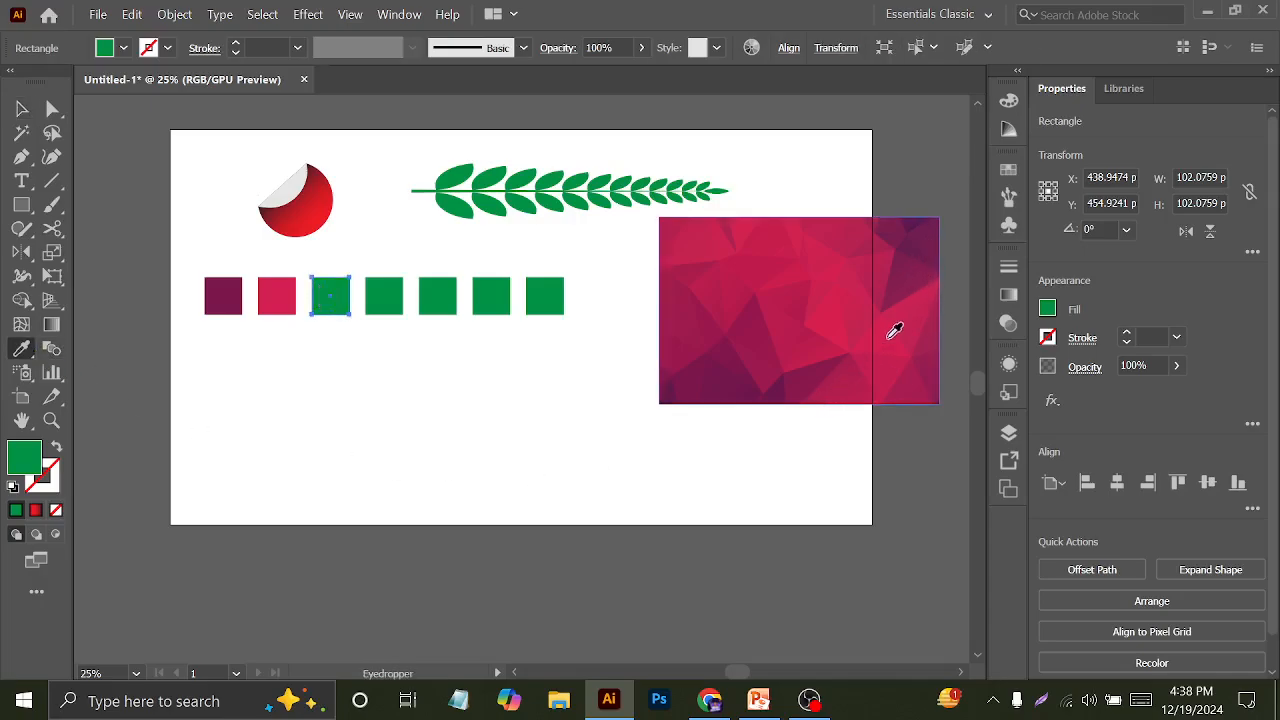
left_click(800, 328)
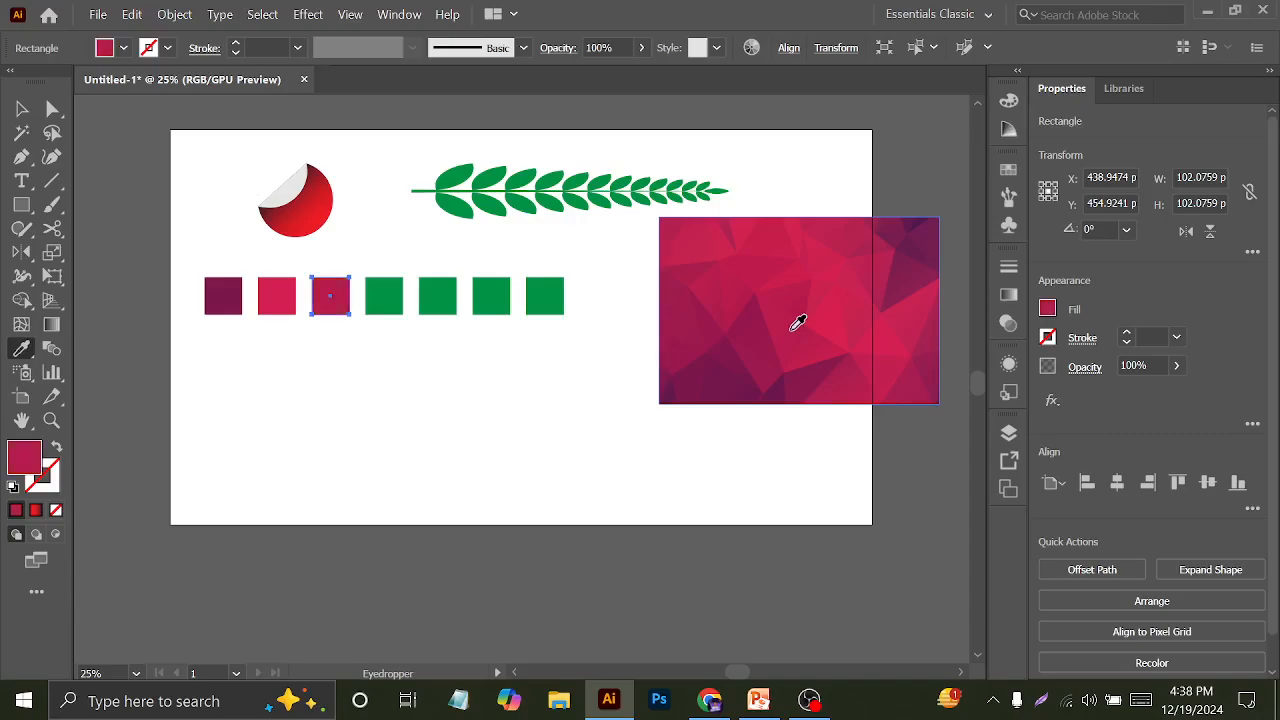
left_click(21, 108)
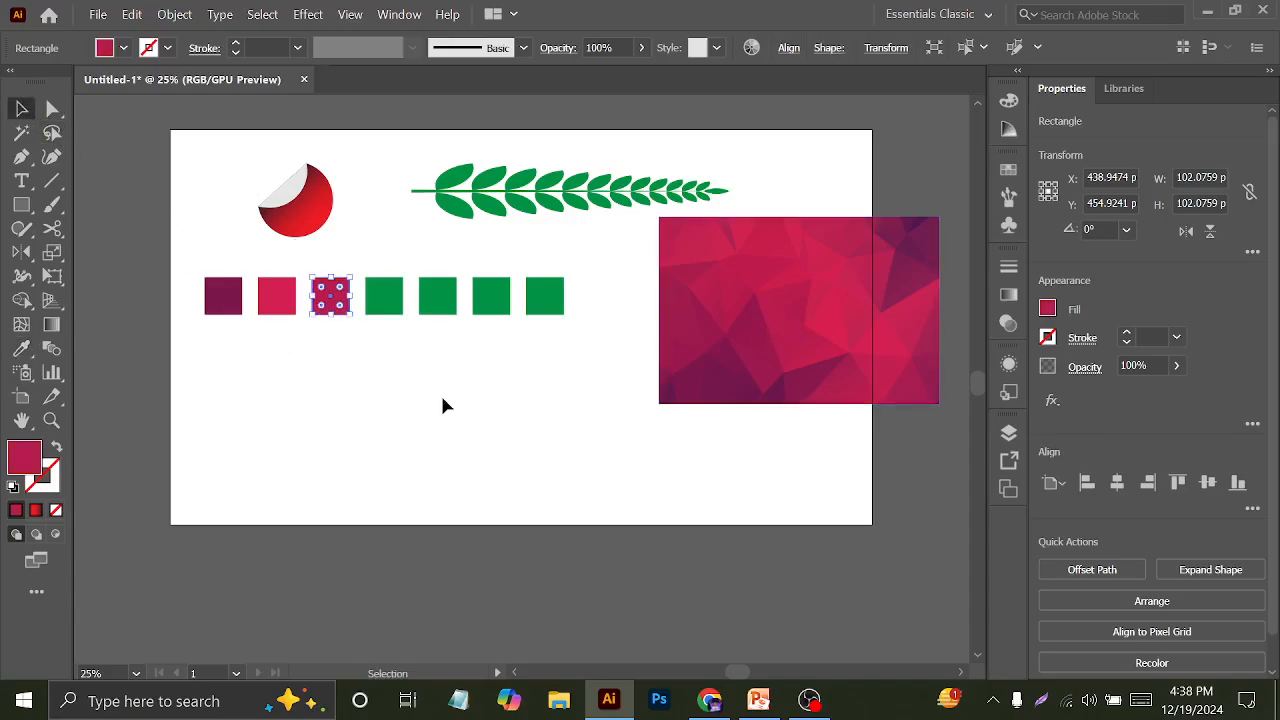
Delete the texture image and the four green squares that remain in the row
left_click(440, 393)
left_click(777, 252)
key("Delete")
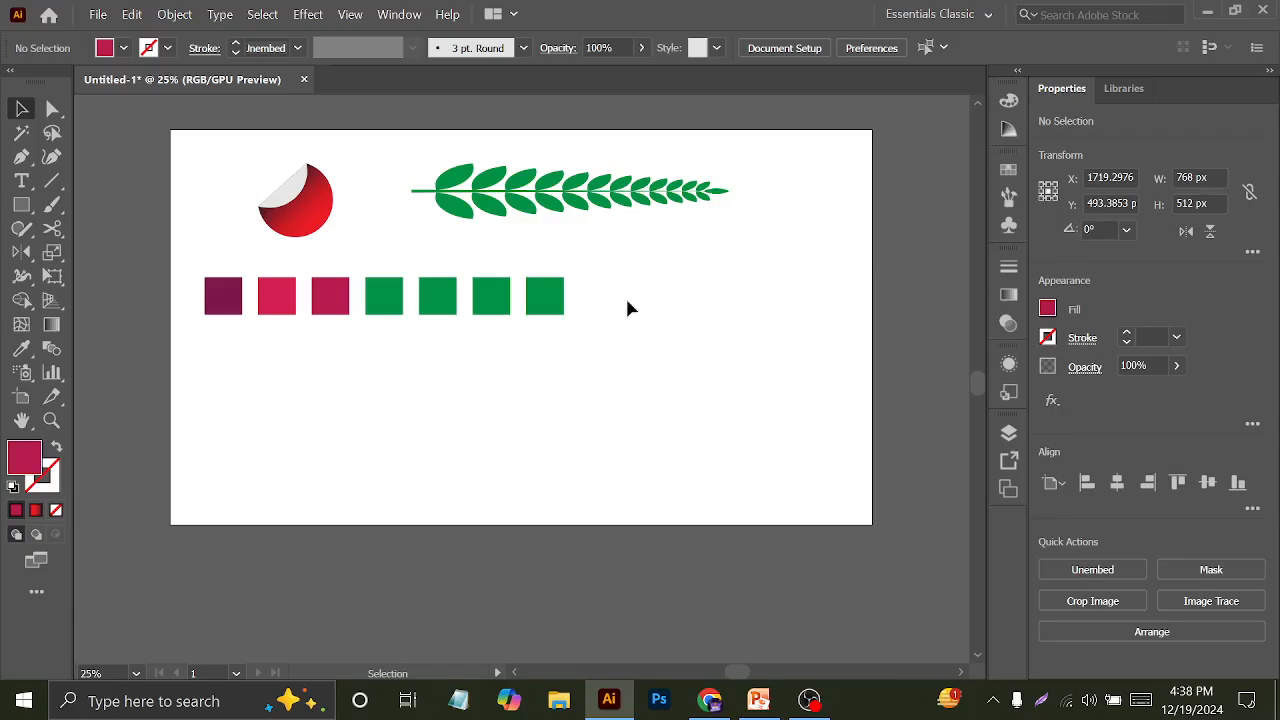
left_click_drag(393, 358, 576, 293)
key("Delete")
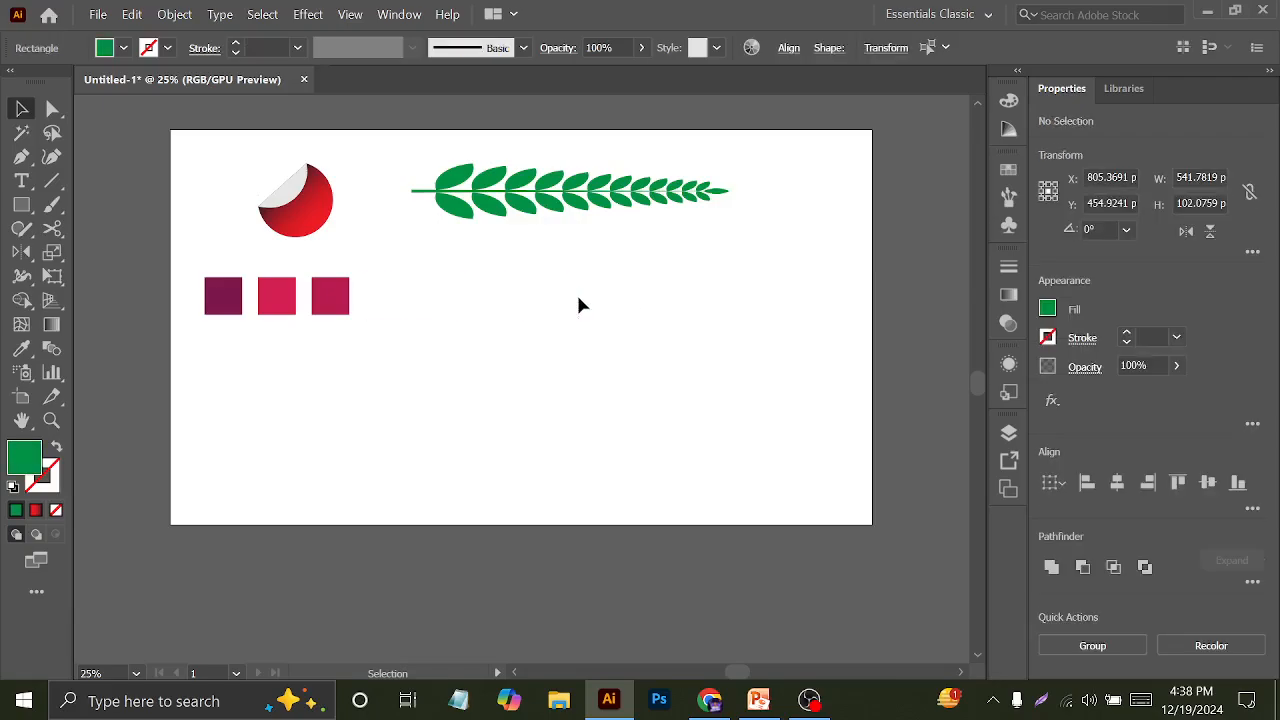
Move the three coloured squares together to the right, into the space below the leaf branch
left_click_drag(190, 266, 372, 413)
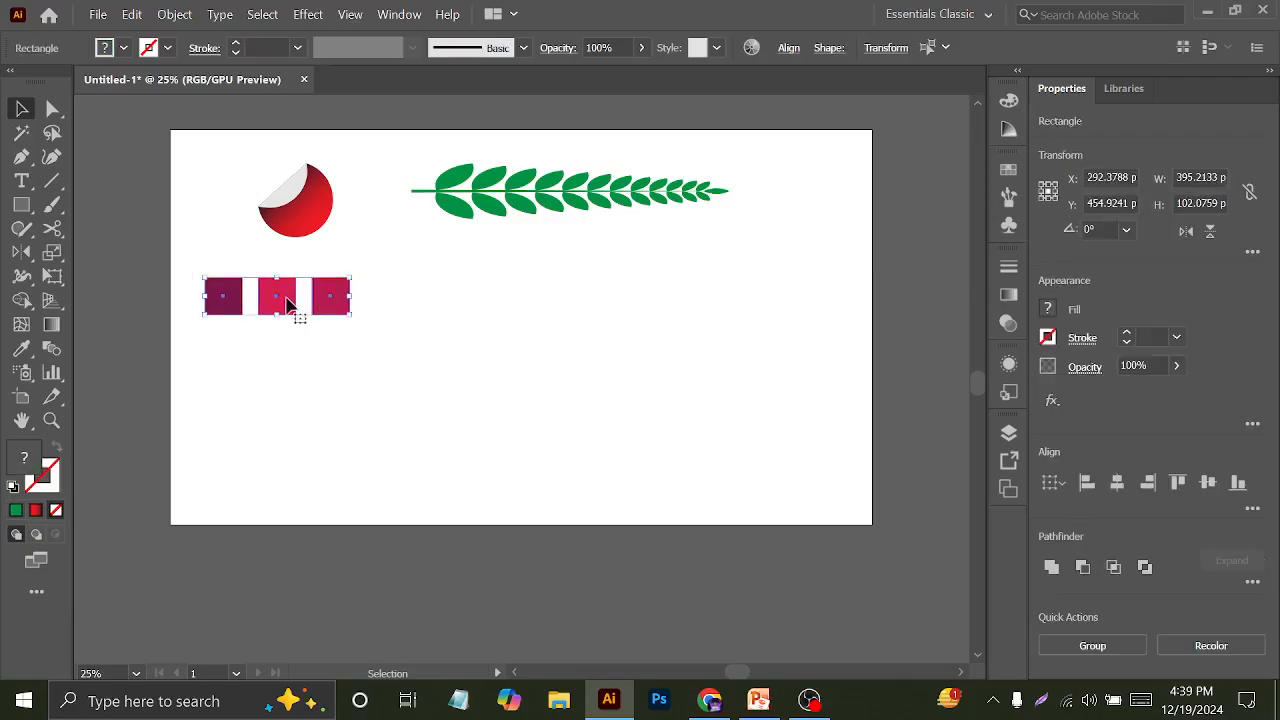
left_click_drag(286, 301, 536, 300)
left_click(567, 446)
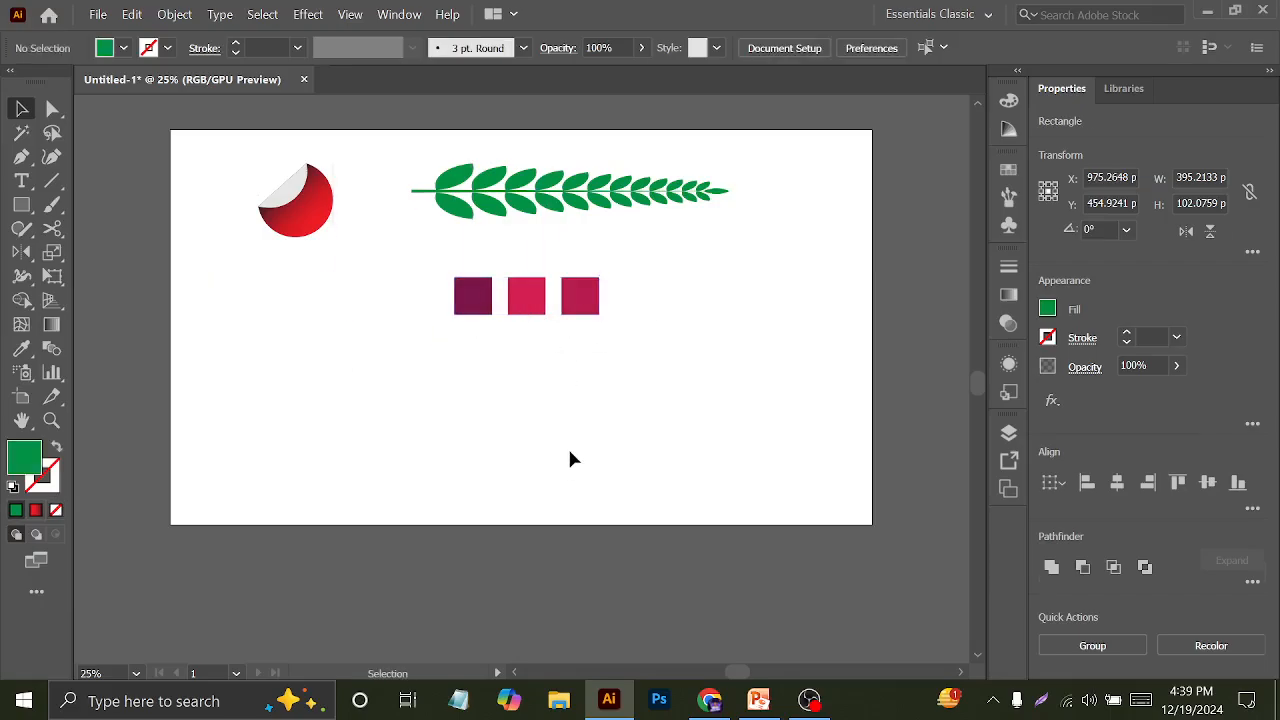
Change the third square's fill to the darker crimson 9e0a3f in the Color Picker
left_click(580, 292)
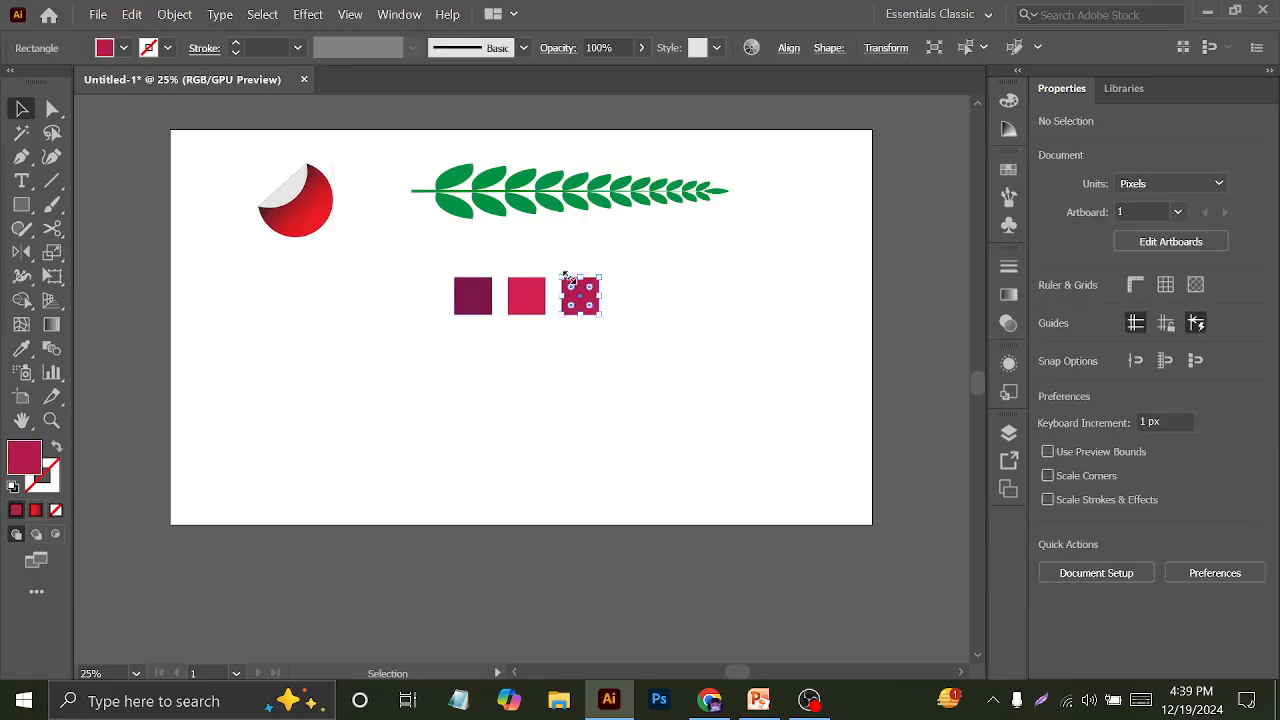
double_click(26, 458)
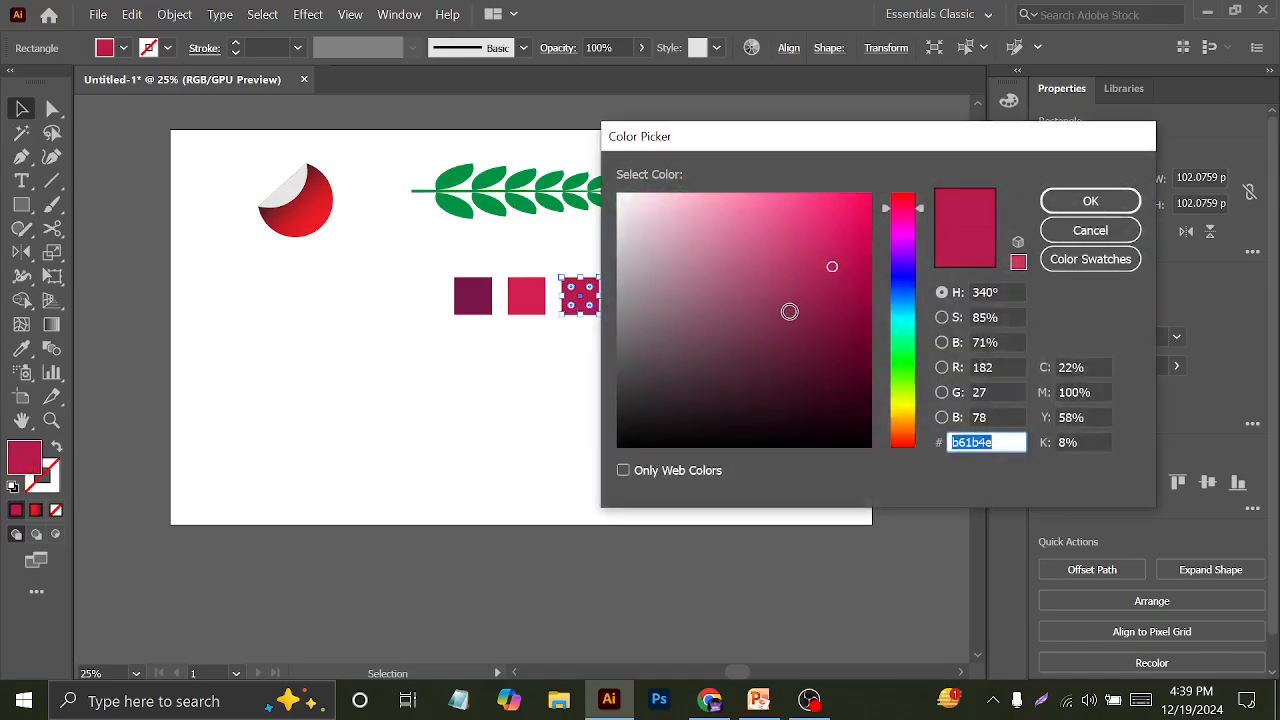
mouse_move(862, 286)
left_mouse_down()
mouse_move(837, 271)
mouse_move(857, 289)
left_mouse_up()
left_click(1090, 202)
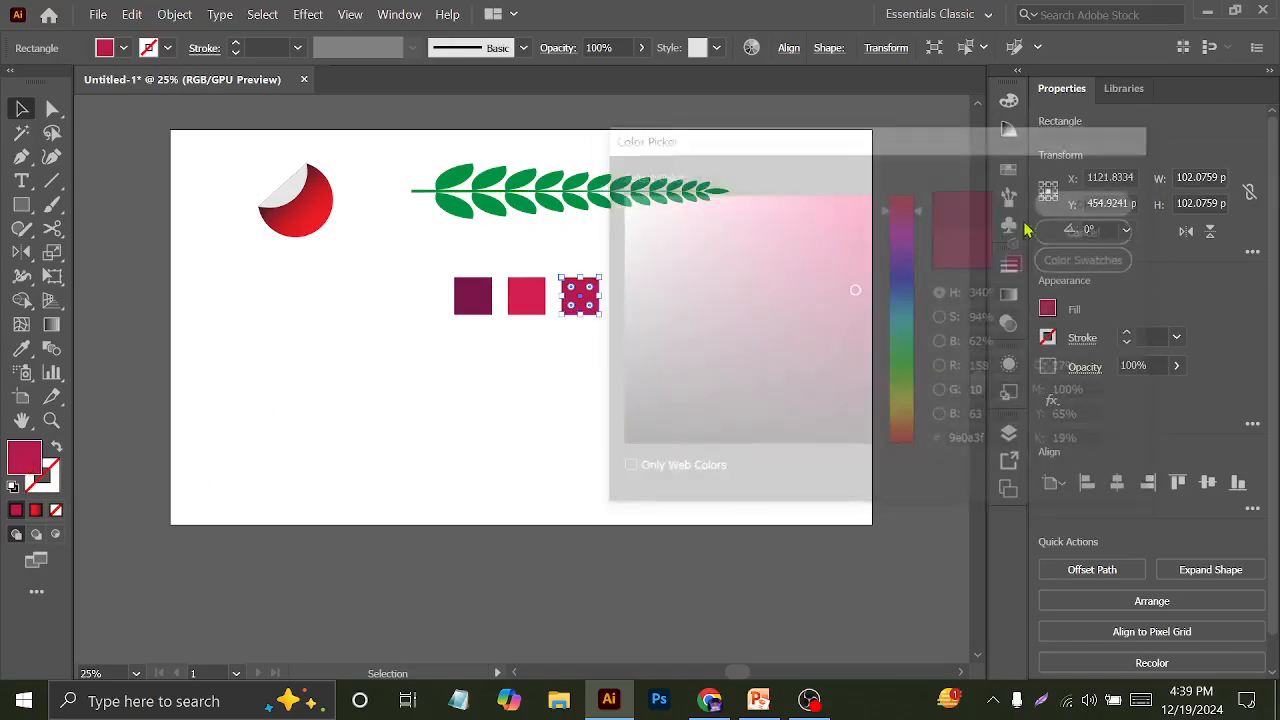
left_click(785, 330)
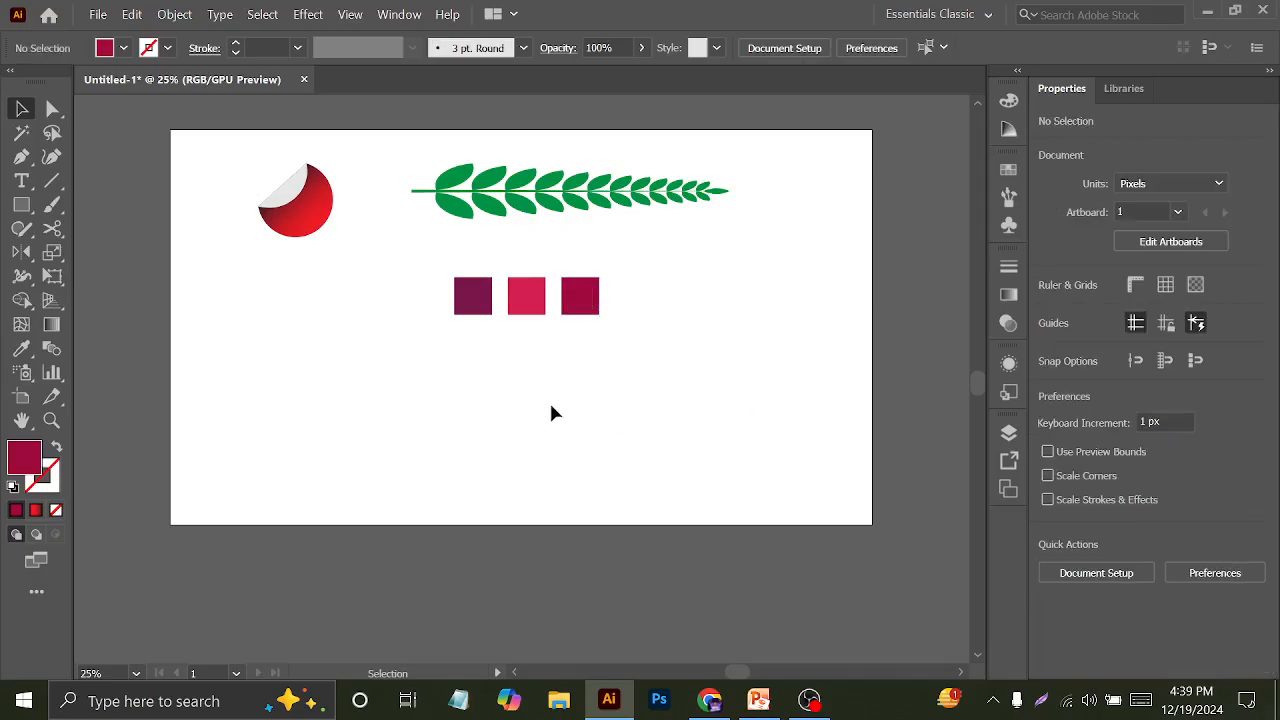
Delete the three coloured squares so only the sticker and leaf branch are left on the artboard
left_click_drag(436, 272, 619, 367)
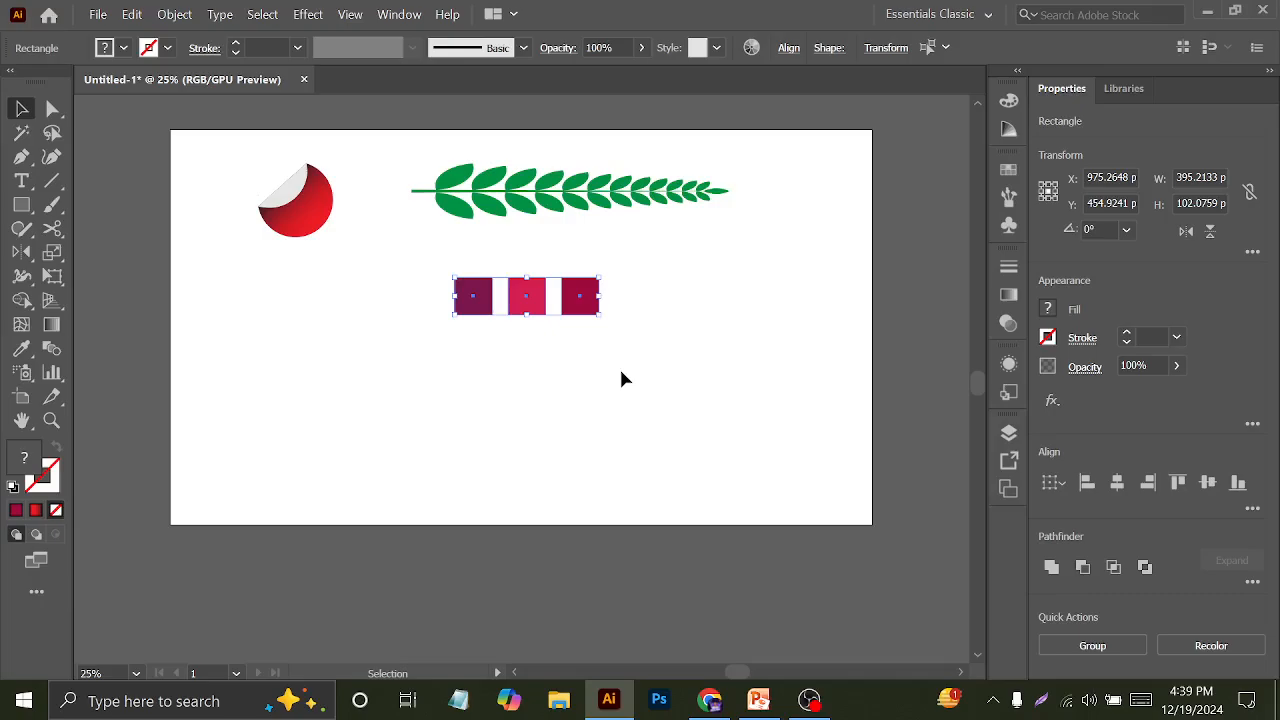
key("Delete")
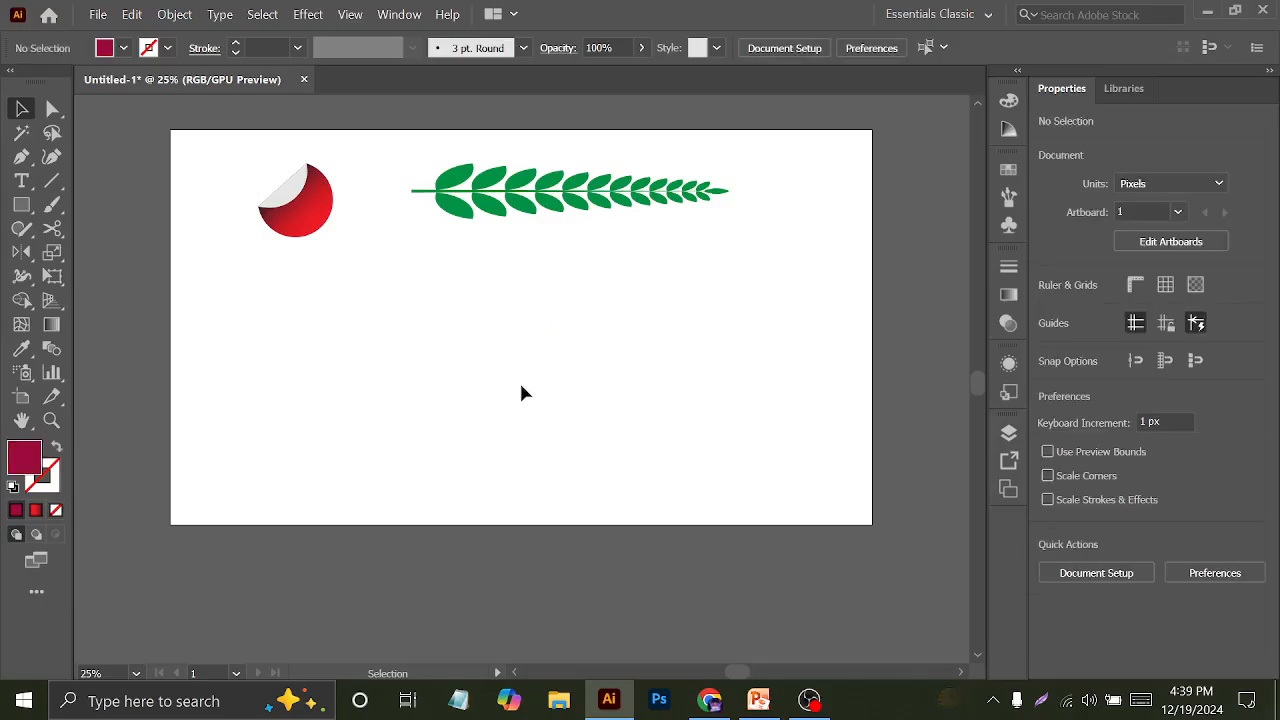
scroll(138, 455, "down", 1)
scroll(110, 410, "up", 3)
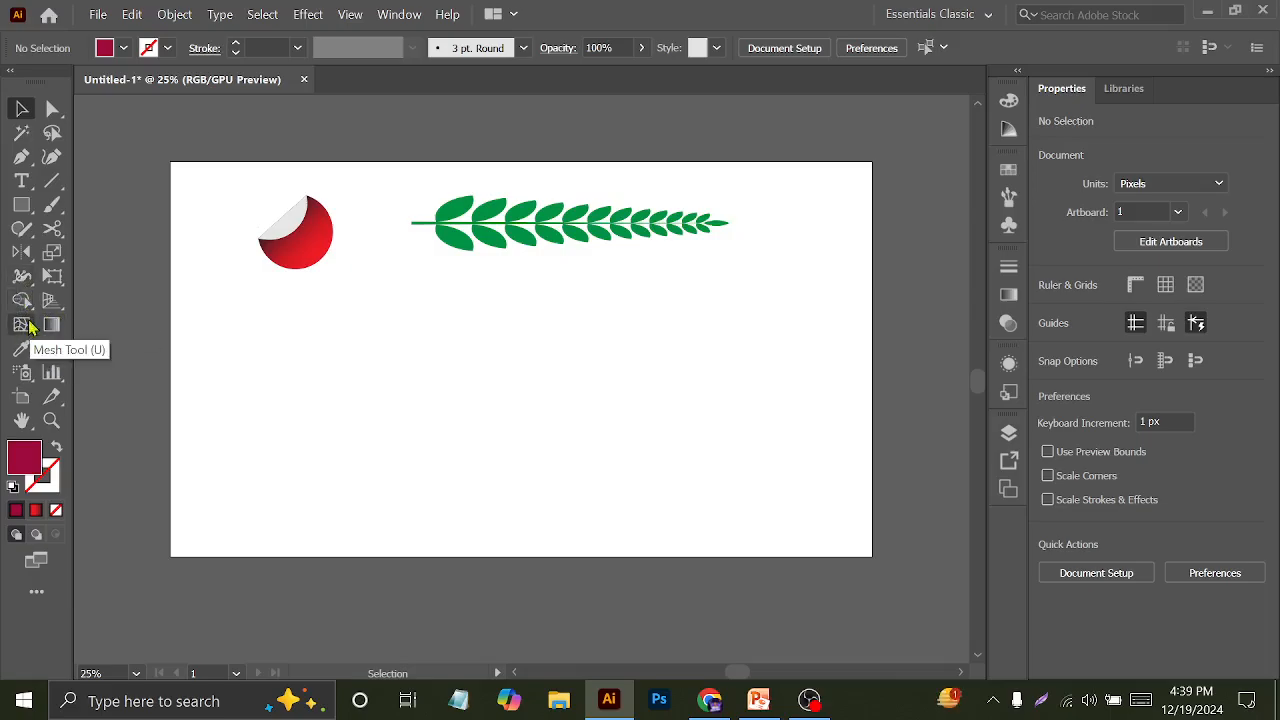
left_click(26, 308)
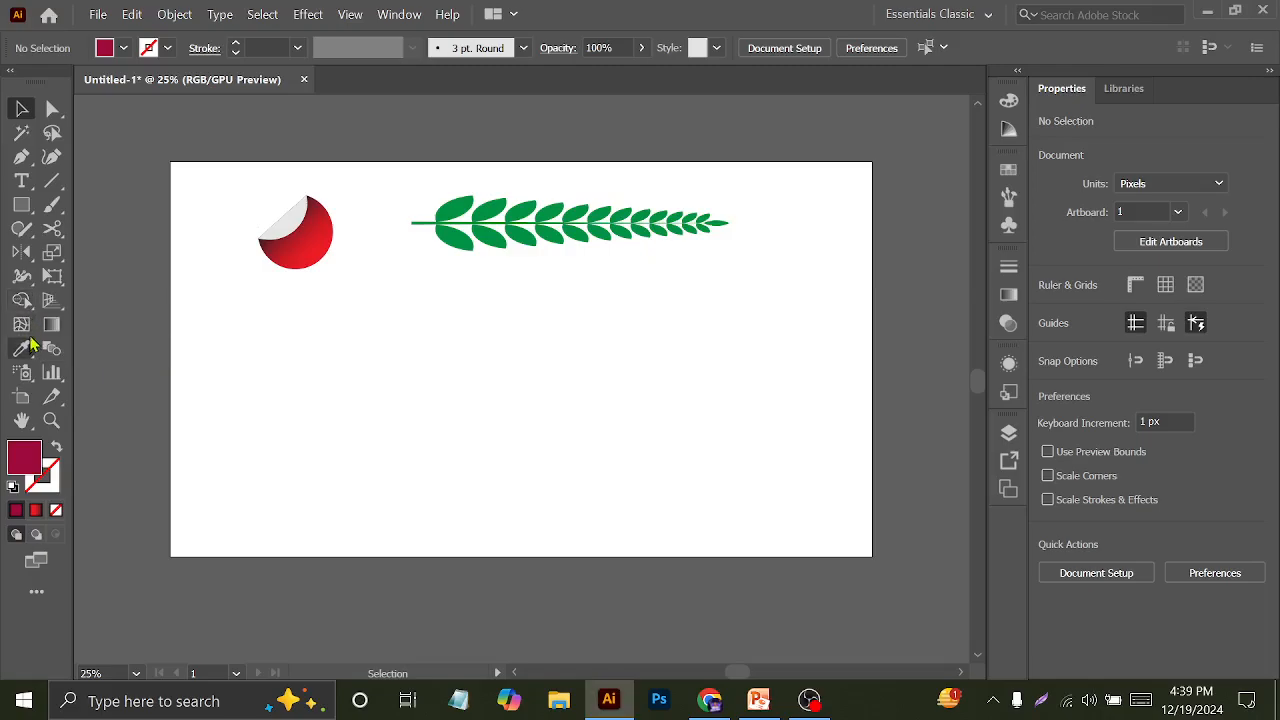
left_click(24, 349)
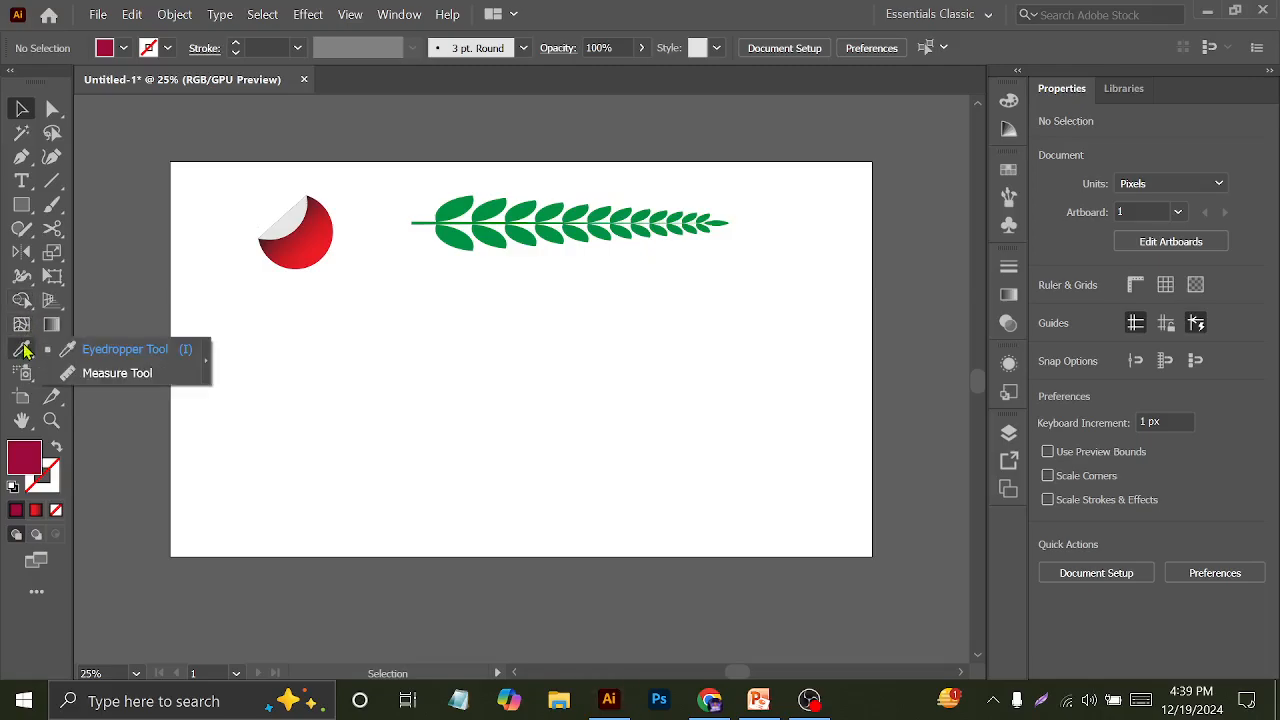
left_click(52, 400)
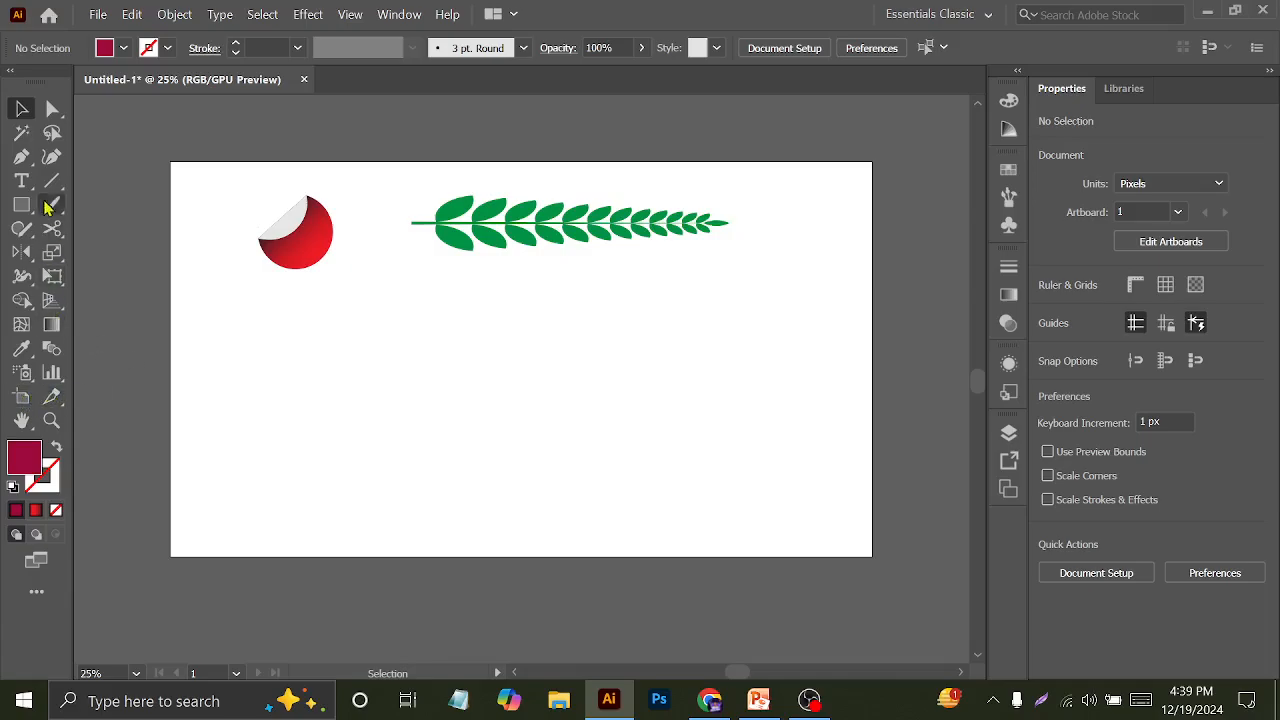
left_click_drag(255, 183, 590, 385)
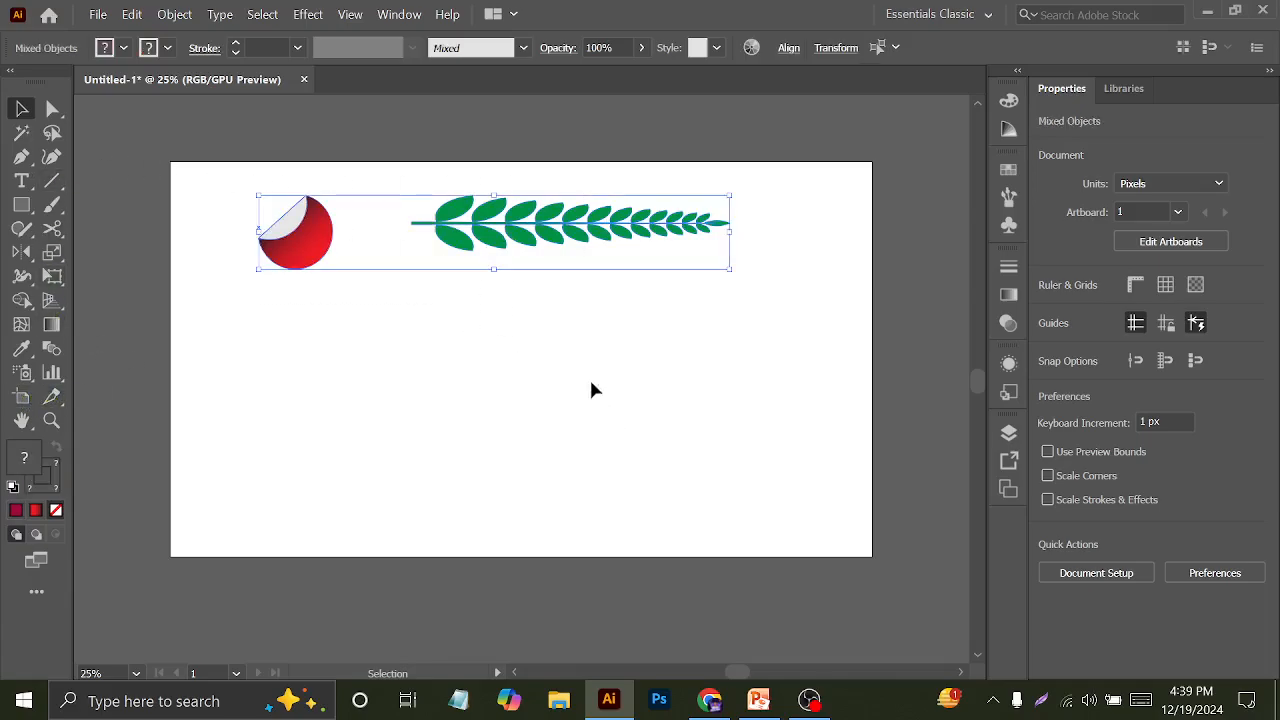
left_click(743, 280)
Rotate the leaf branch 90° so it stands upright and move it down beside the sticker
left_click(495, 212)
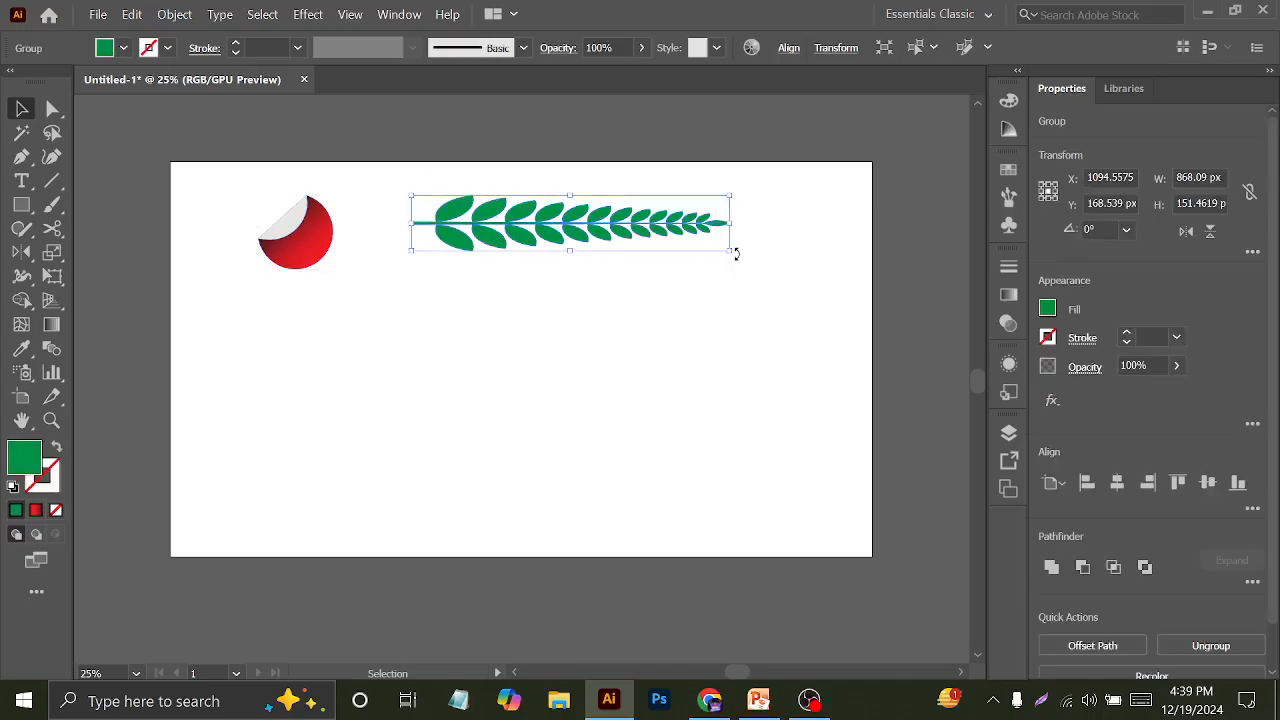
left_click_drag(734, 251, 585, 170)
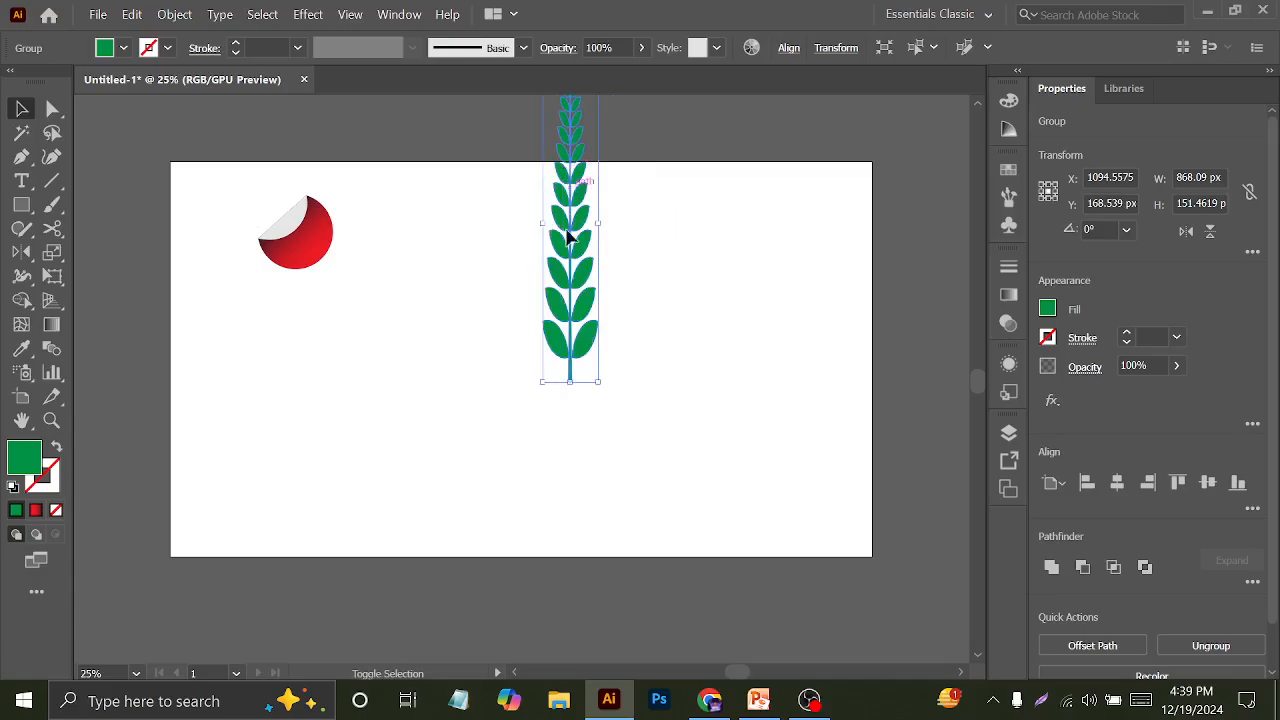
left_click_drag(569, 265, 466, 363)
left_click_drag(464, 452, 470, 570)
scroll(560, 480, "down", 1)
left_click(600, 563)
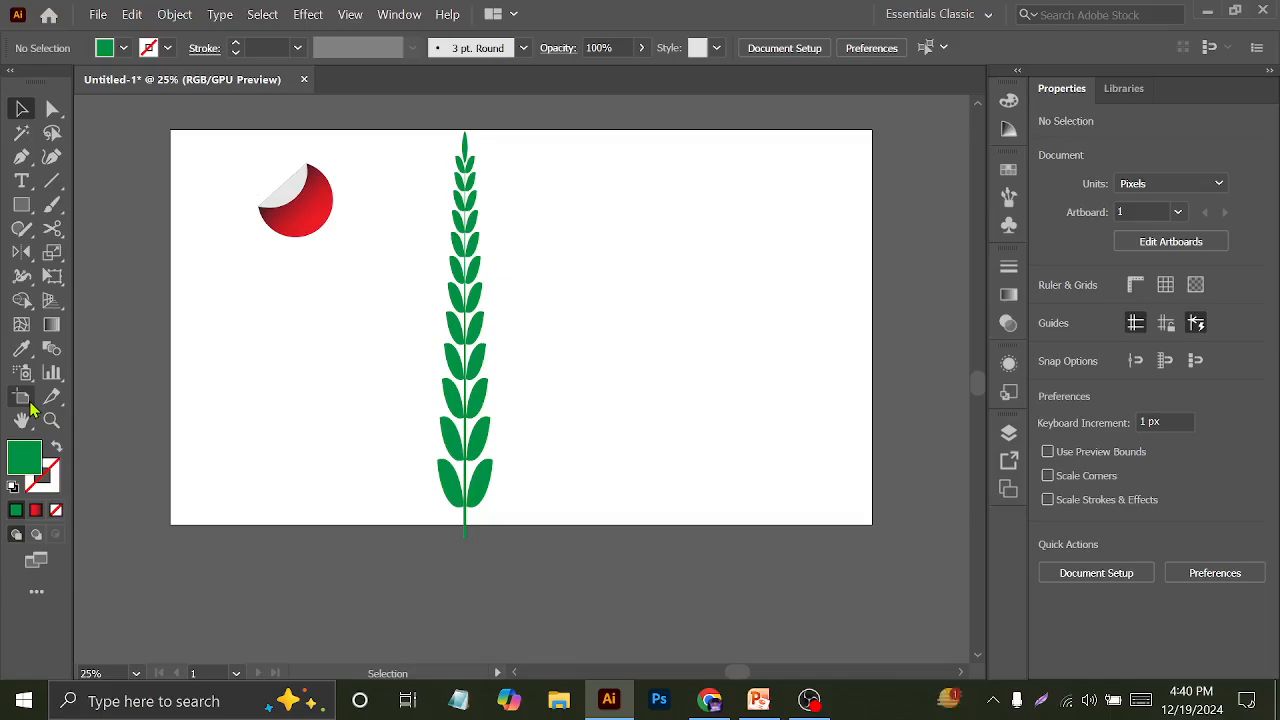
Enlarge and reposition the artboard in stages with the Artboard tool, up to about 2297 × 1392 px
key("shift+c")
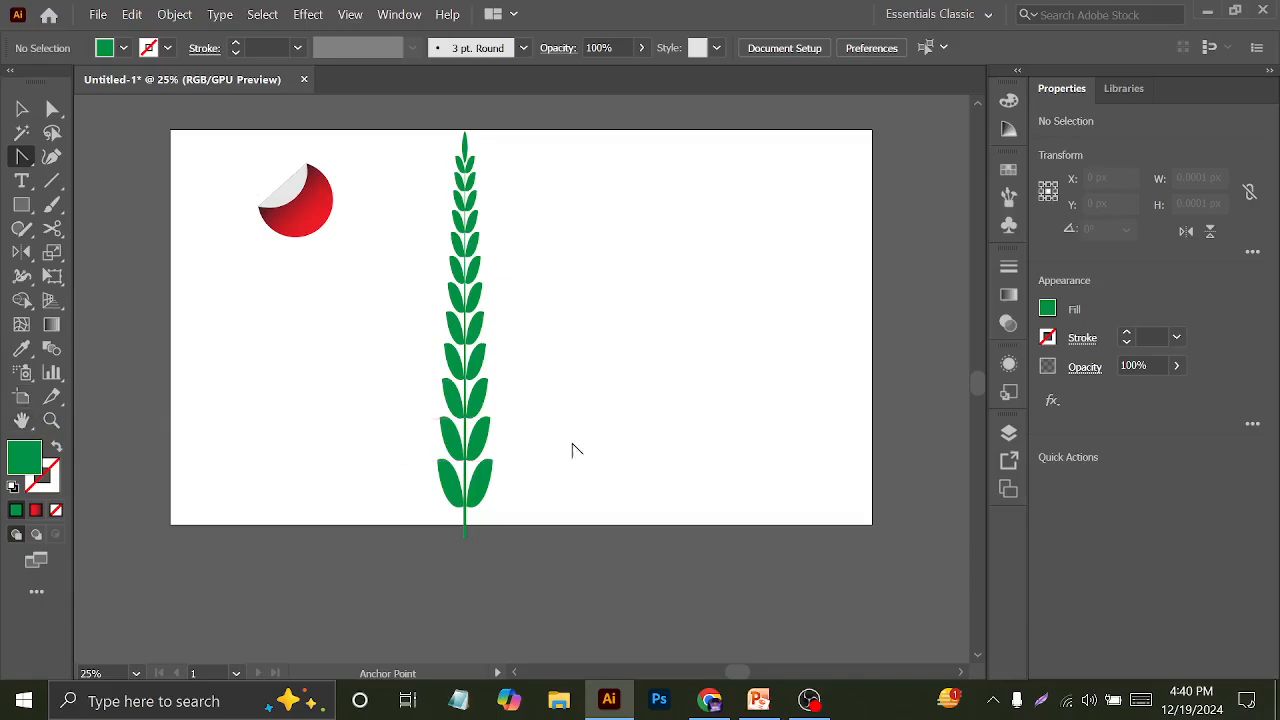
key("shift+o")
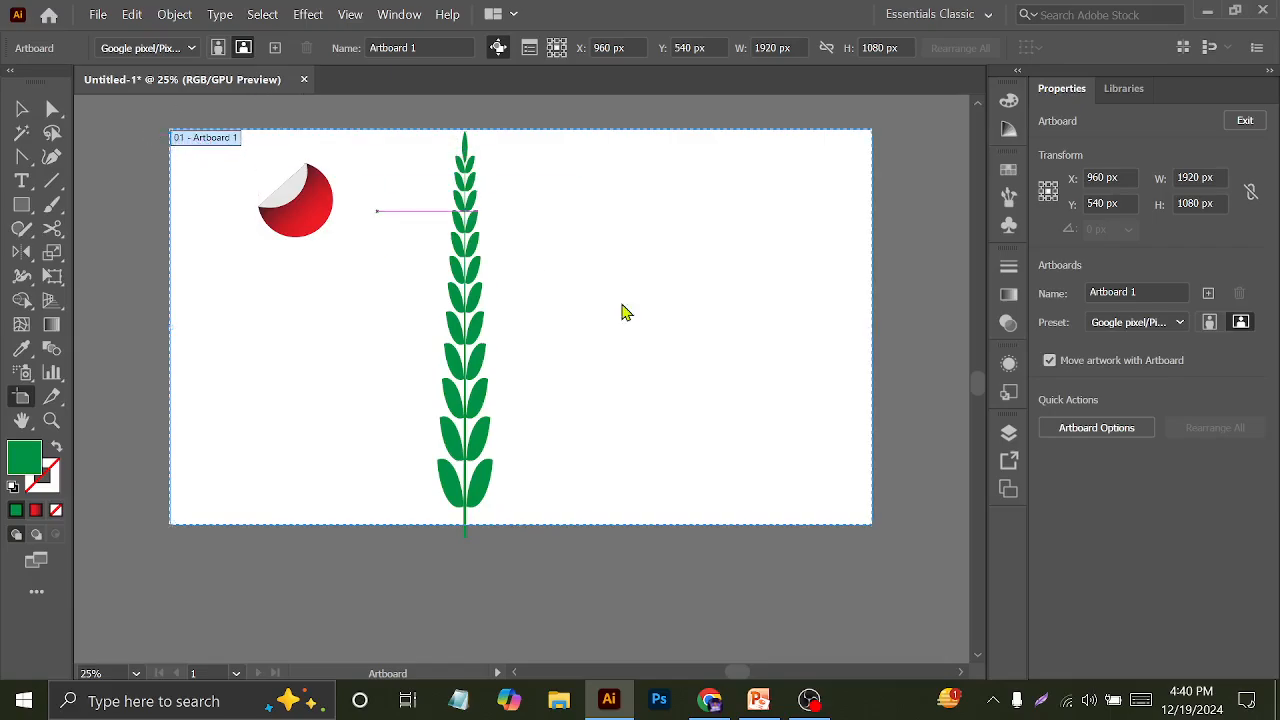
scroll(761, 385, "down", 1)
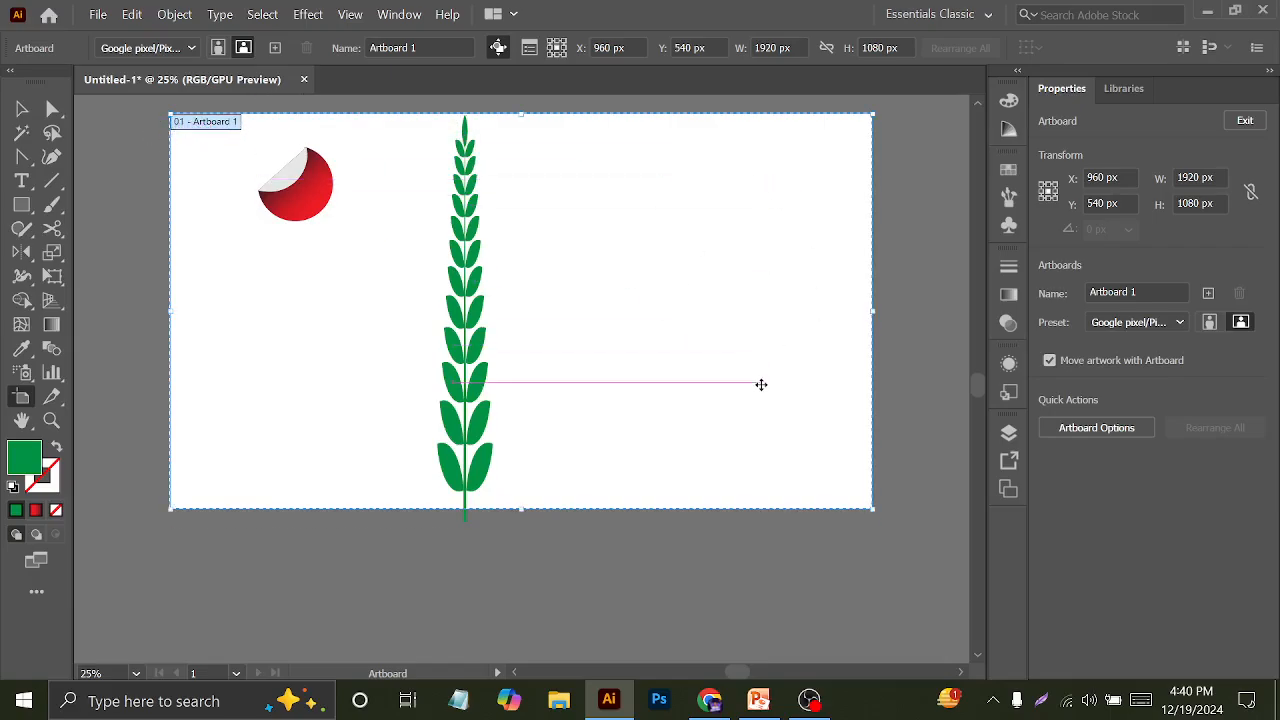
left_click_drag(522, 510, 520, 581)
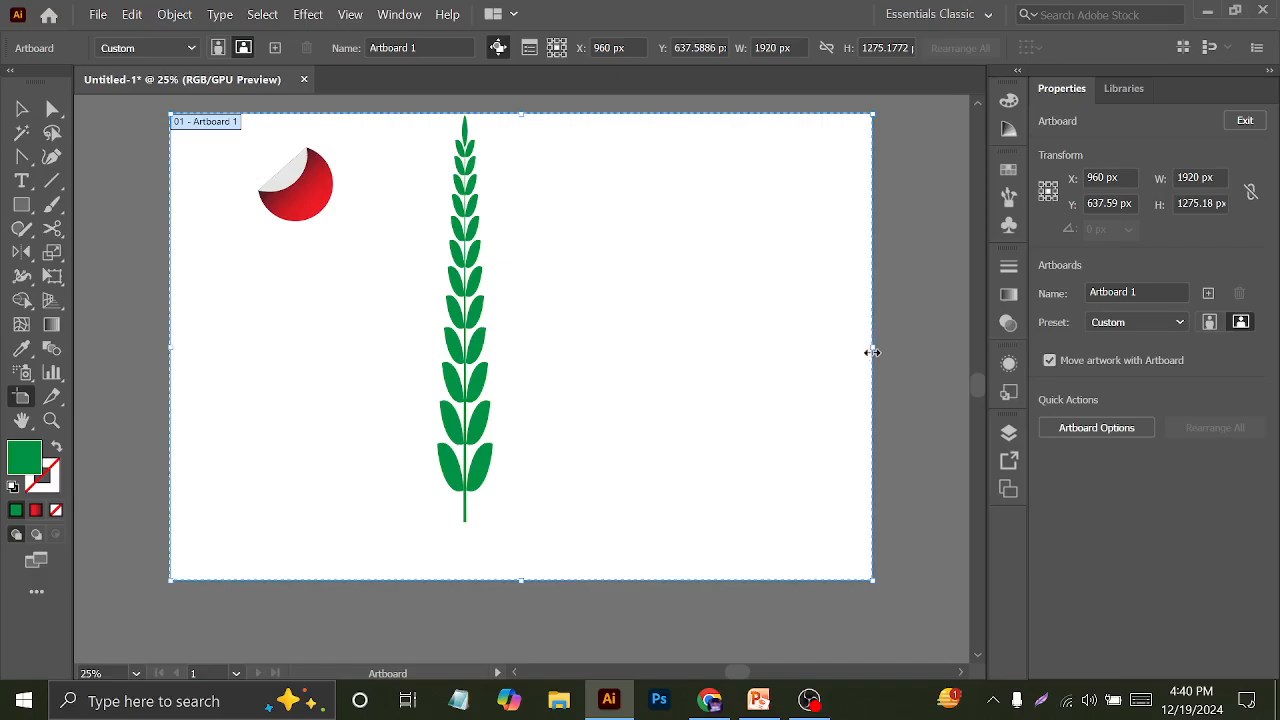
left_click_drag(872, 352, 940, 350)
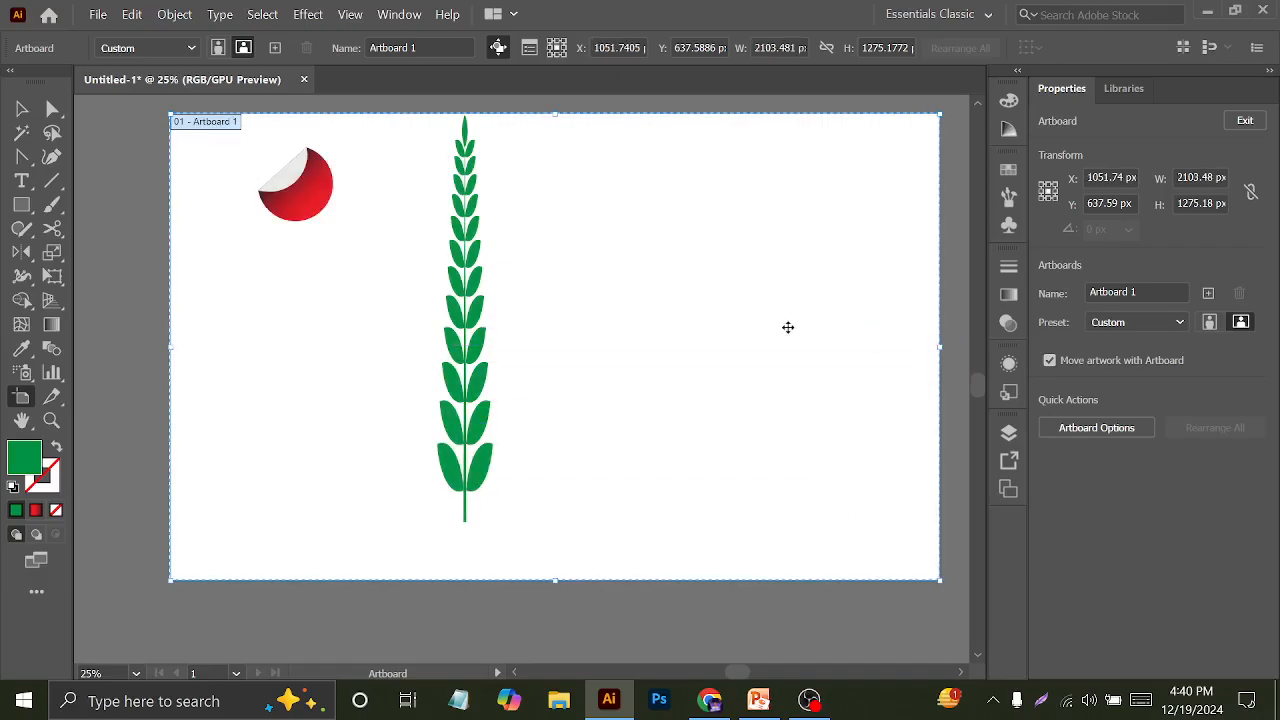
left_click_drag(788, 327, 700, 447)
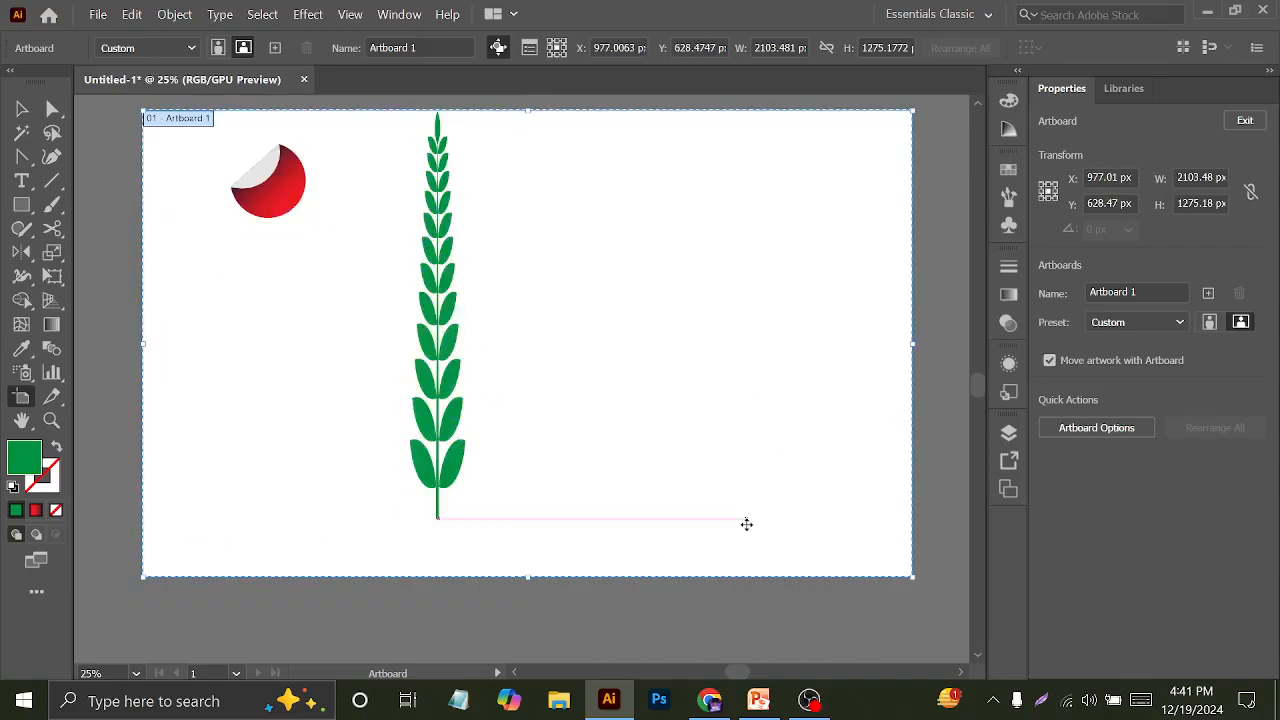
left_click_drag(912, 348, 947, 420)
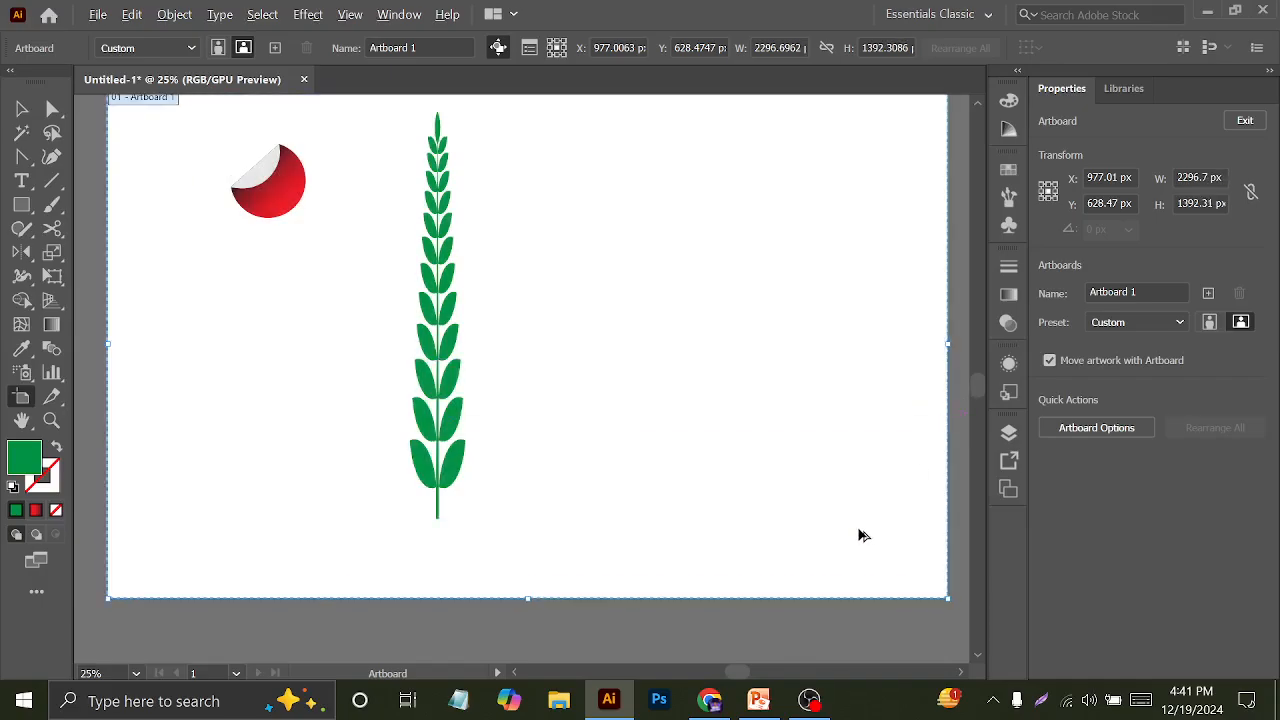
Undo all the artboard size and position changes and return to the Selection tool
key("ctrl+z")
key("ctrl+z")
key("ctrl+z")
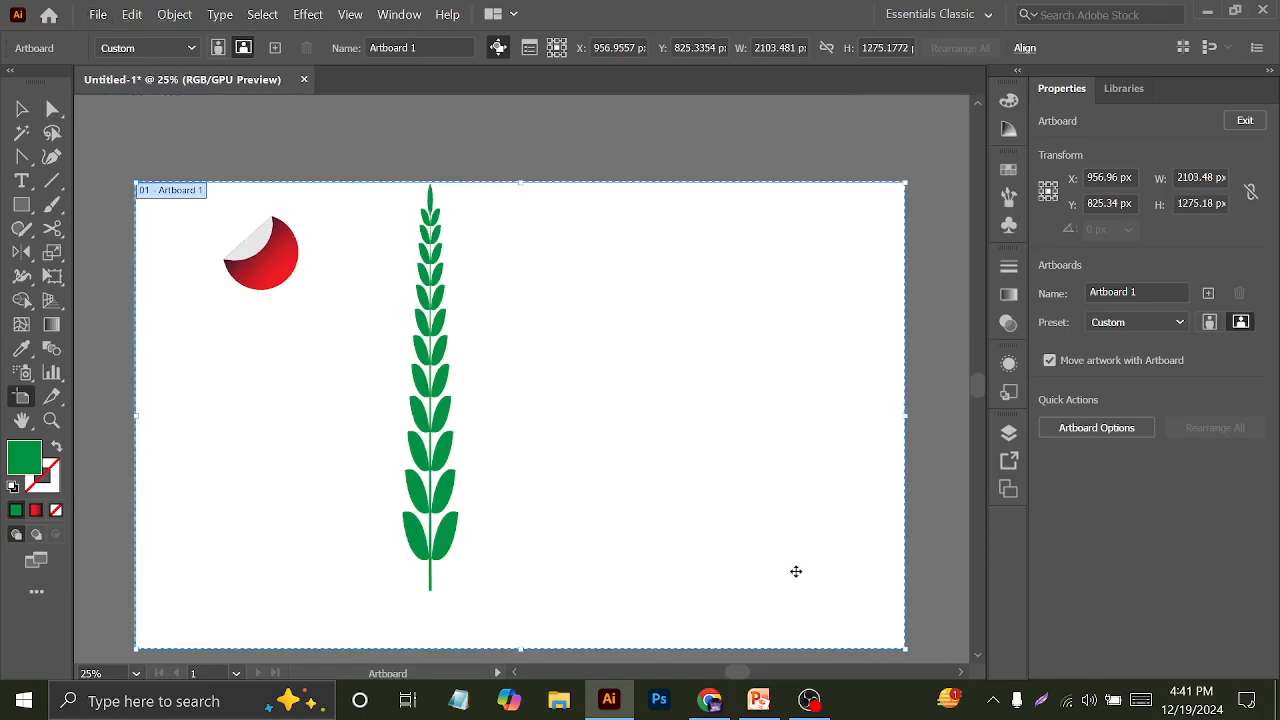
key("ctrl+z")
key("ctrl+z")
key("ctrl+z")
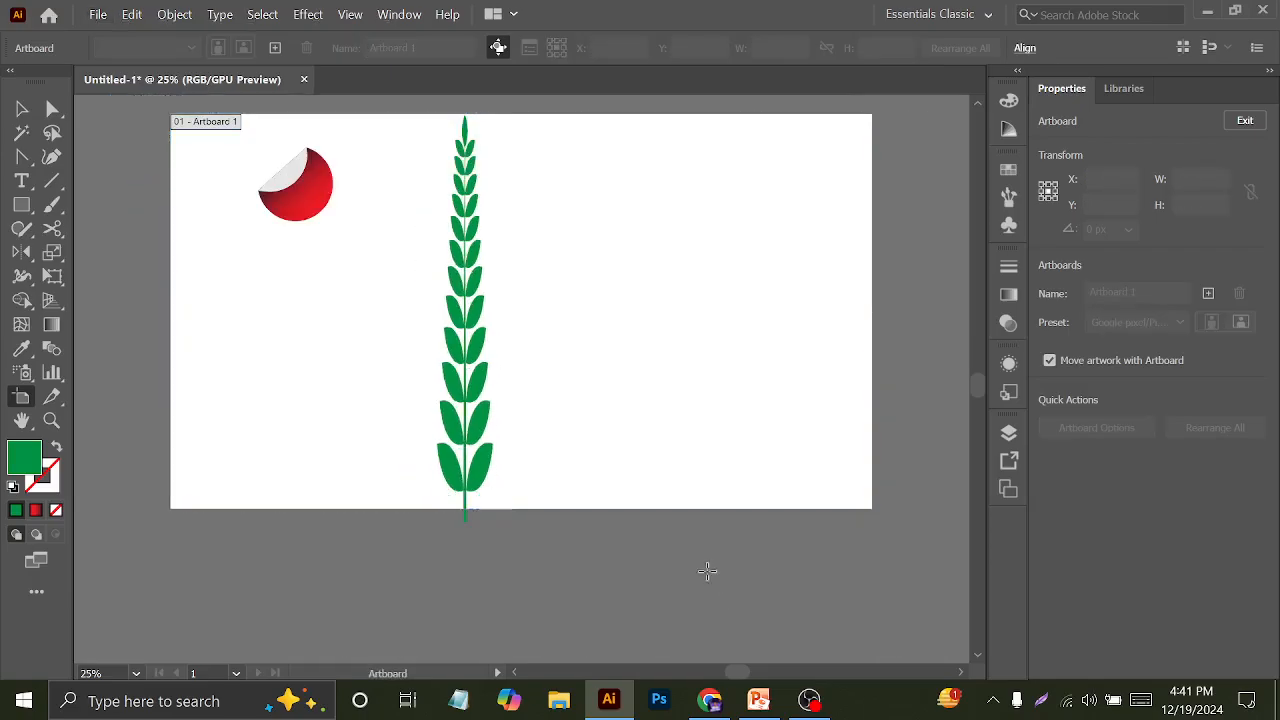
left_click(20, 110)
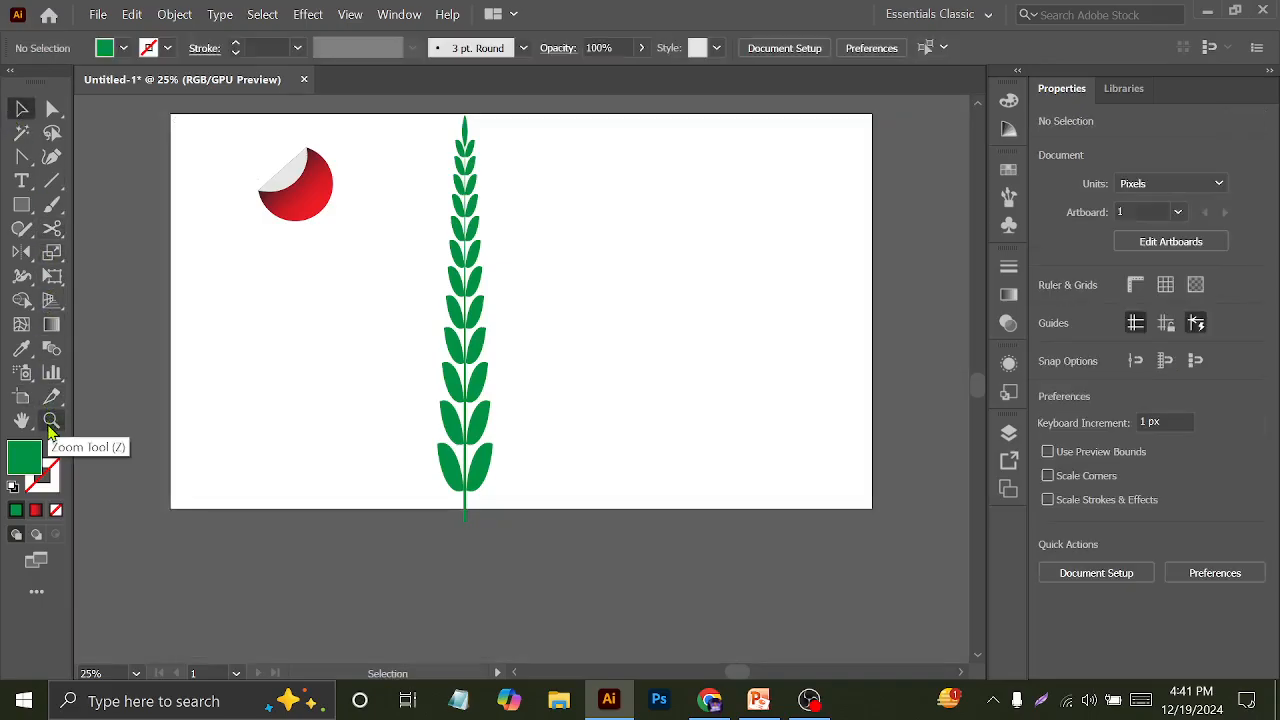
Try the Zoom tool on the artwork, ending at 18.82% with the whole artboard centred in view
left_click(50, 420)
left_click_drag(356, 258, 567, 342)
left_click(663, 296)
left_click_drag(655, 403, 171, 277)
left_click(22, 108)
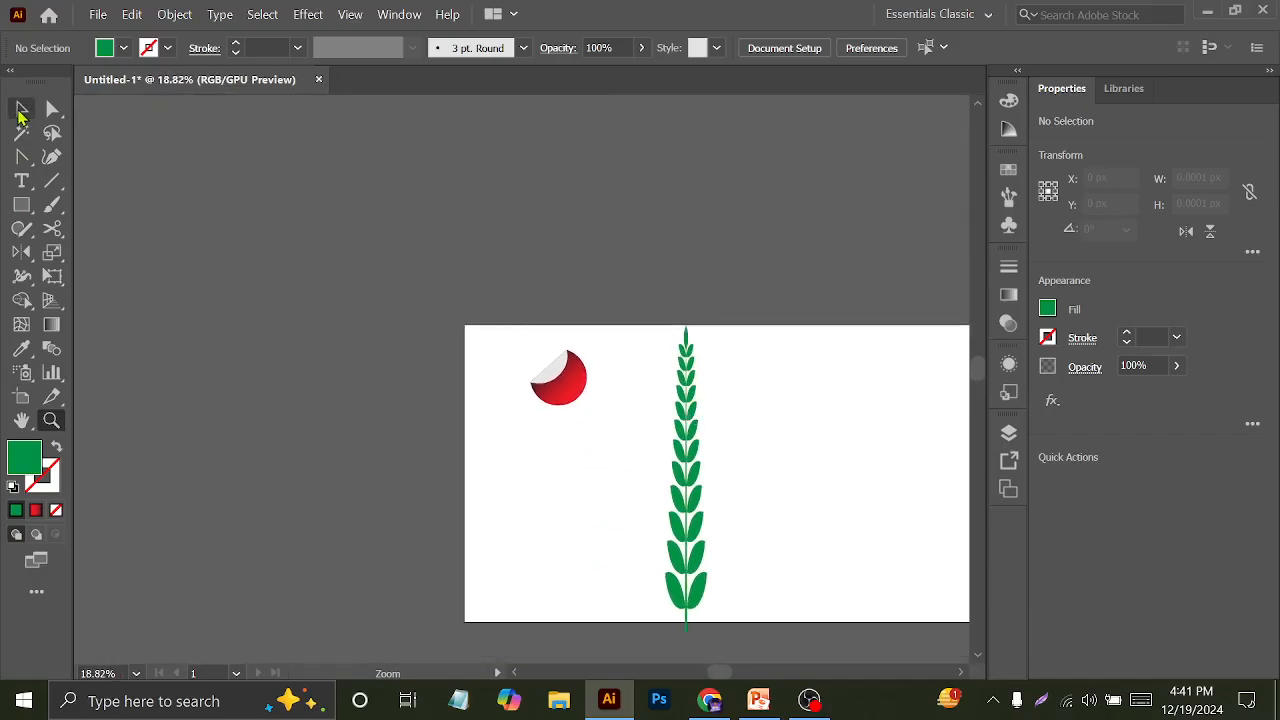
left_click_drag(733, 418, 543, 303)
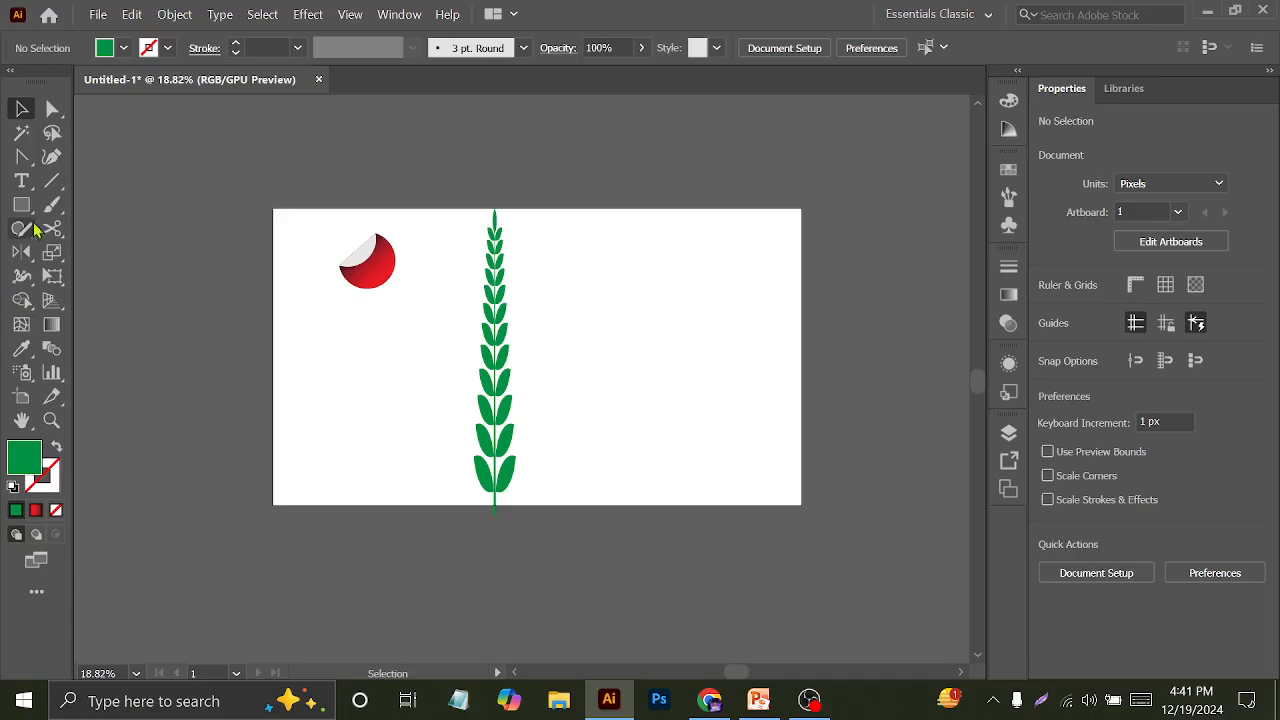
left_click(54, 254)
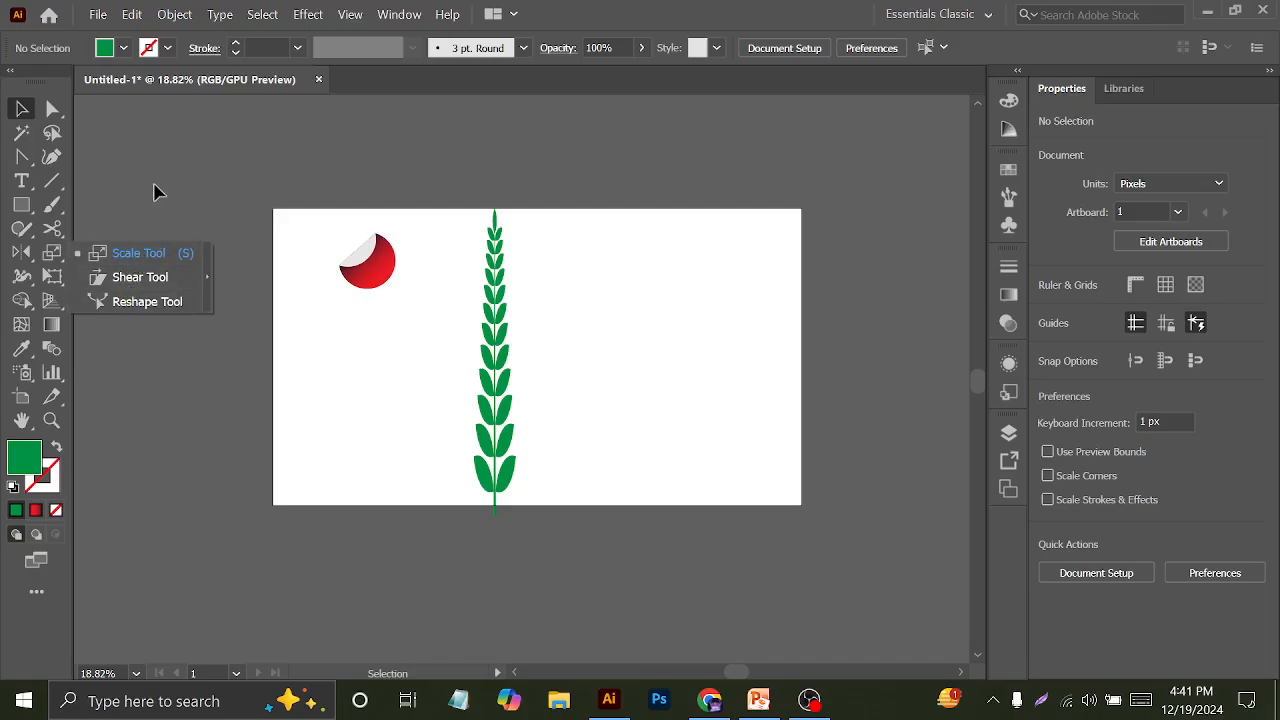
left_click(148, 214)
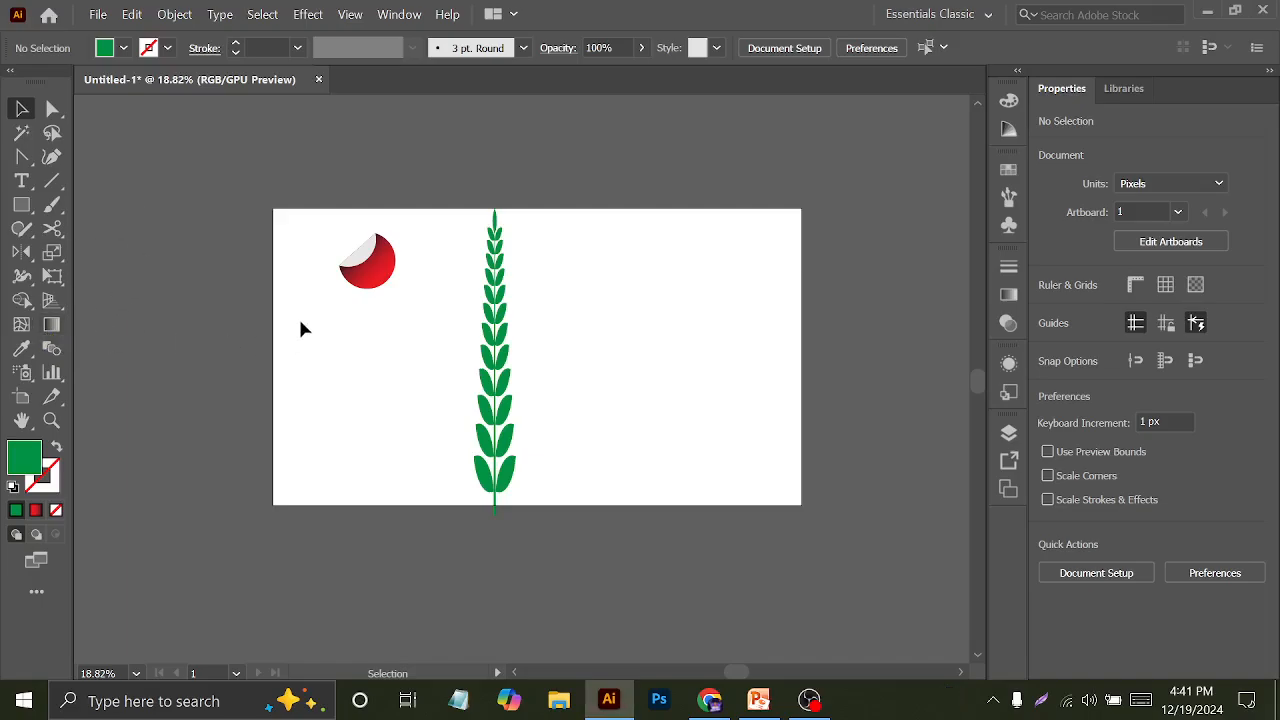
Move the sticker and leaf branch slightly down together, and shift the branch alone up and closer to the sticker
left_click_drag(320, 200, 535, 512)
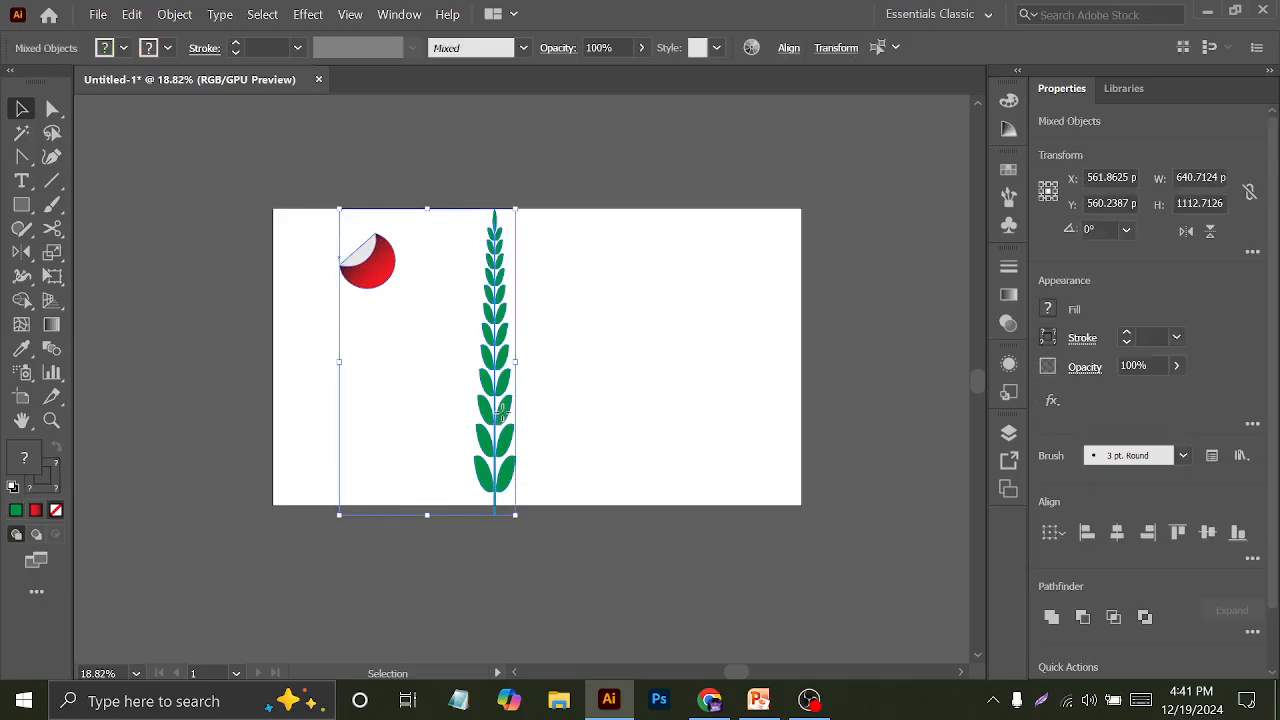
left_click_drag(507, 420, 503, 432)
left_click(675, 412)
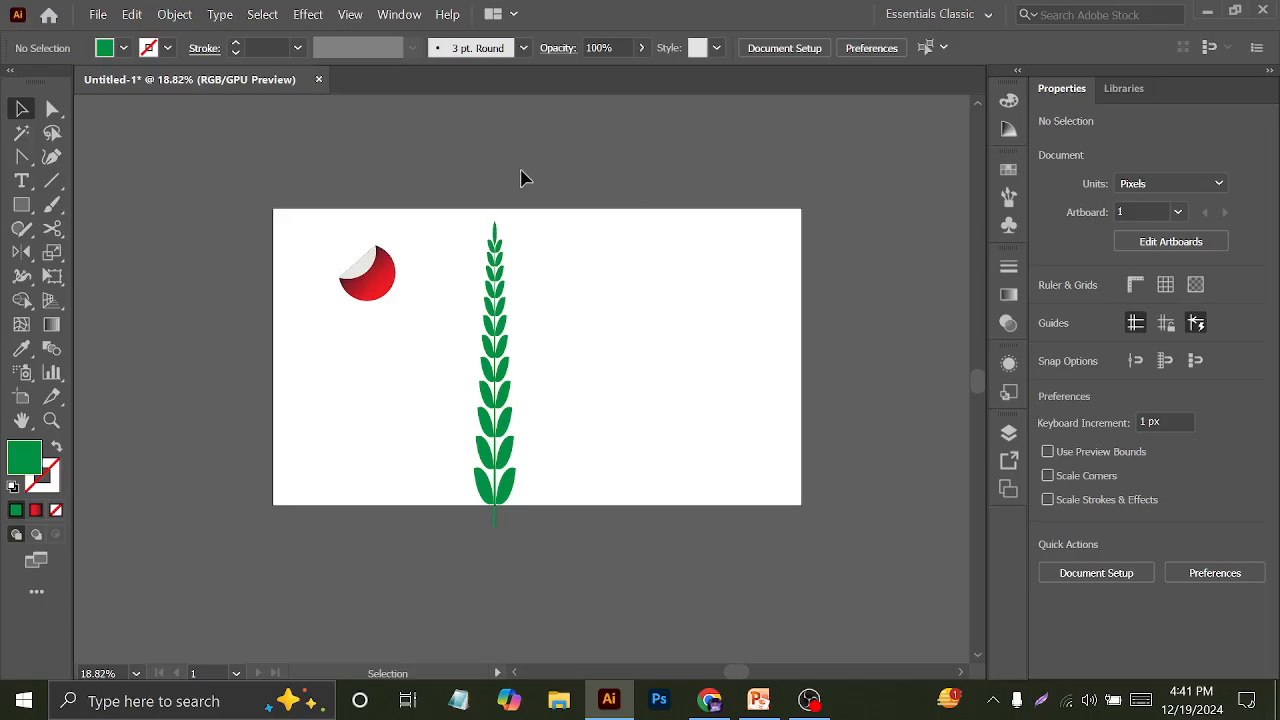
left_click_drag(476, 205, 472, 340)
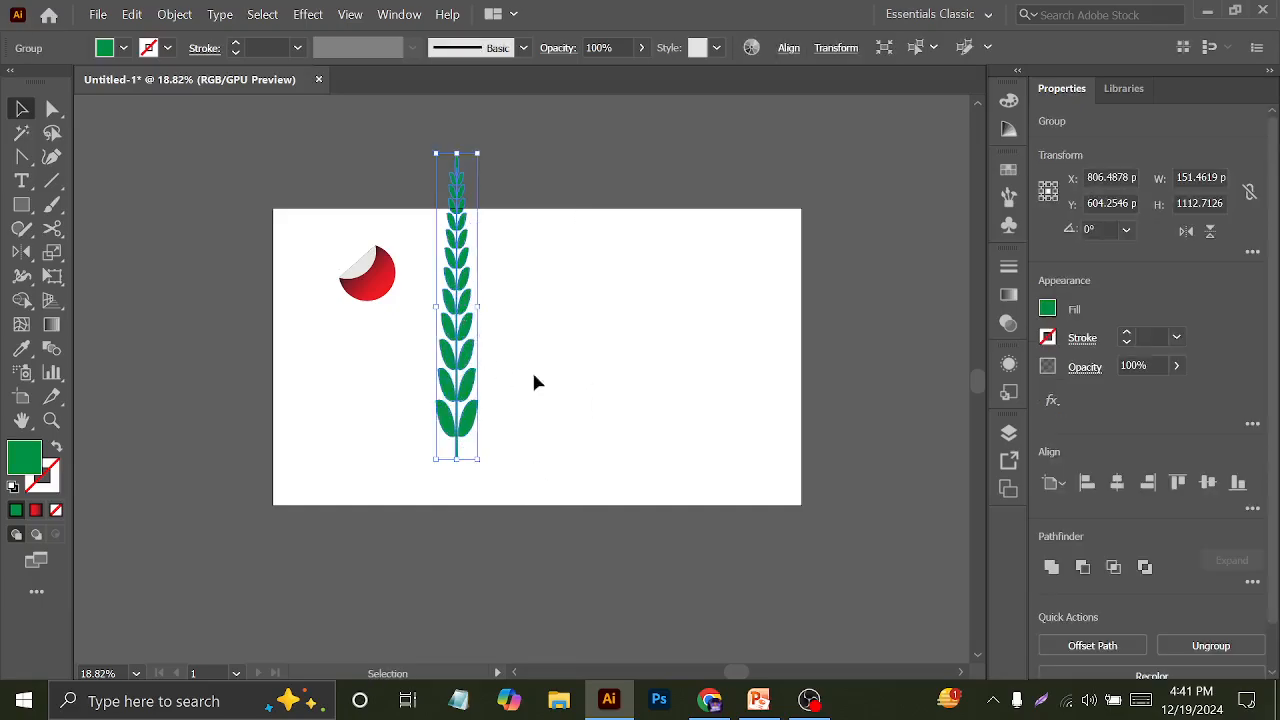
Draw a circle about 665 px in diameter with the Ellipse tool in the empty artboard area beside the leaf branch
key("space")
left_click_drag(664, 384, 588, 337)
scroll(619, 333, "up", 1)
key("space")
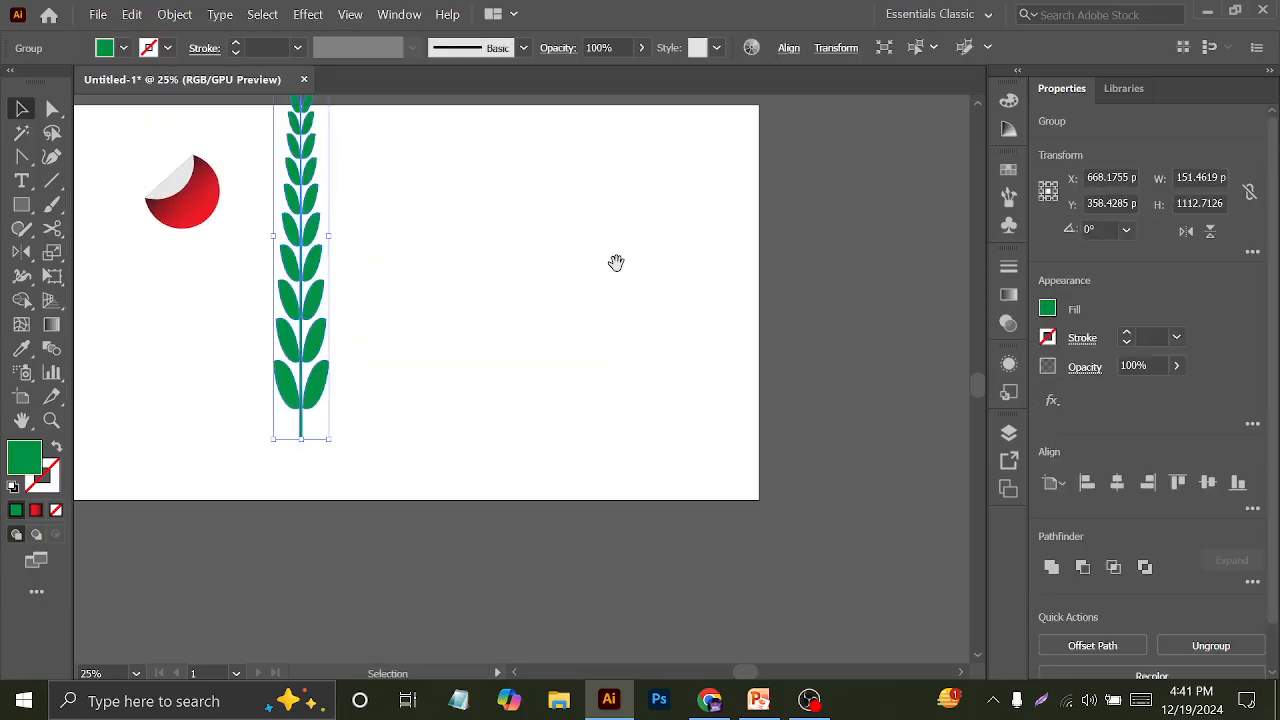
left_click_drag(614, 263, 670, 349)
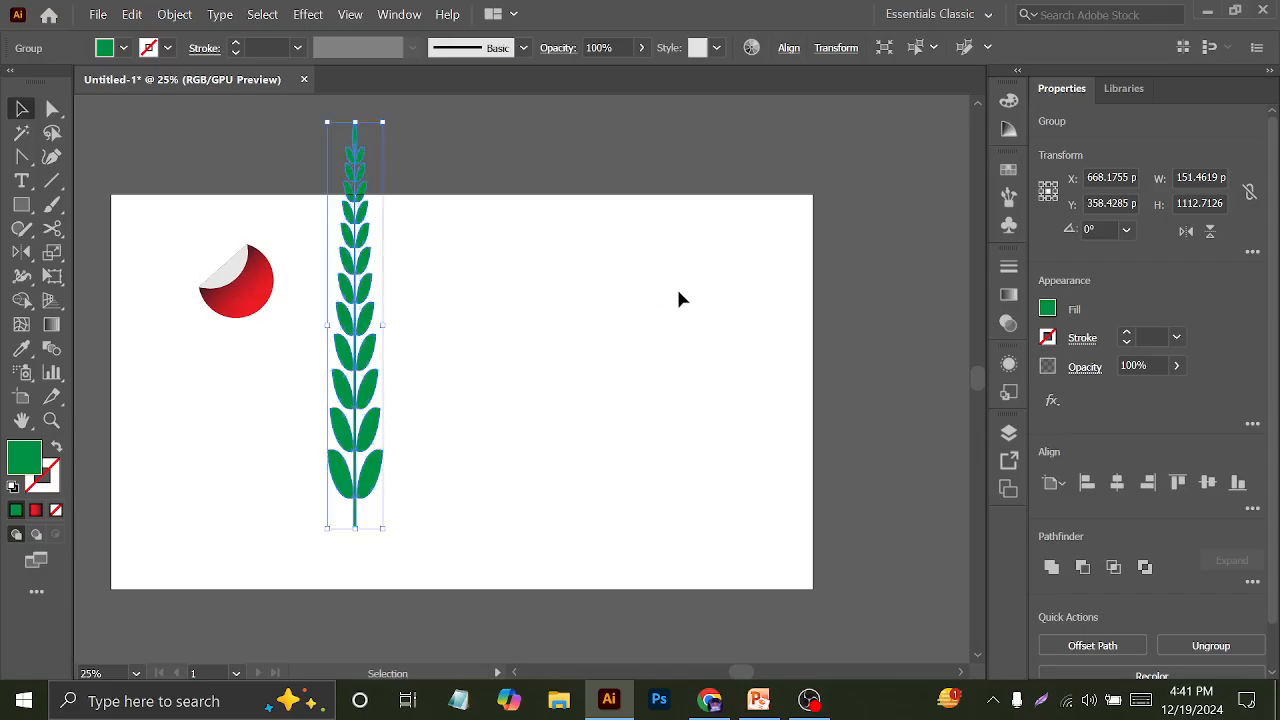
scroll(677, 270, "down", 1)
left_click(763, 306)
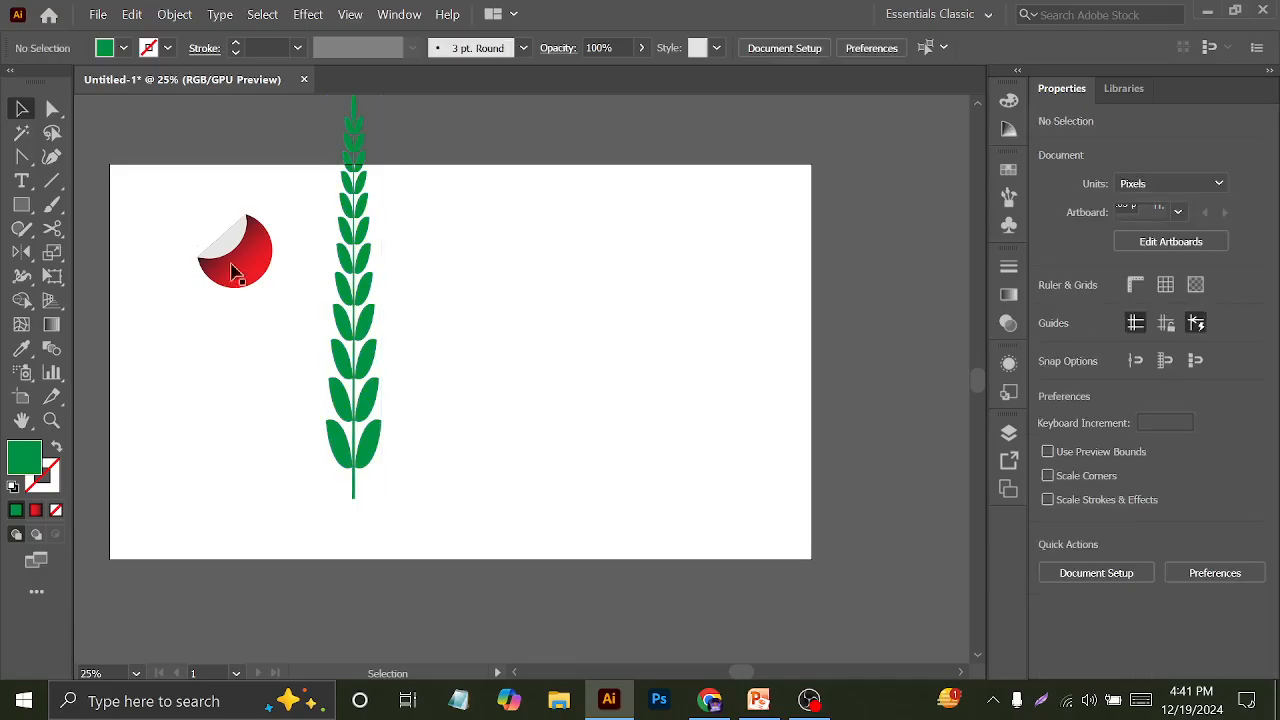
left_click(21, 204)
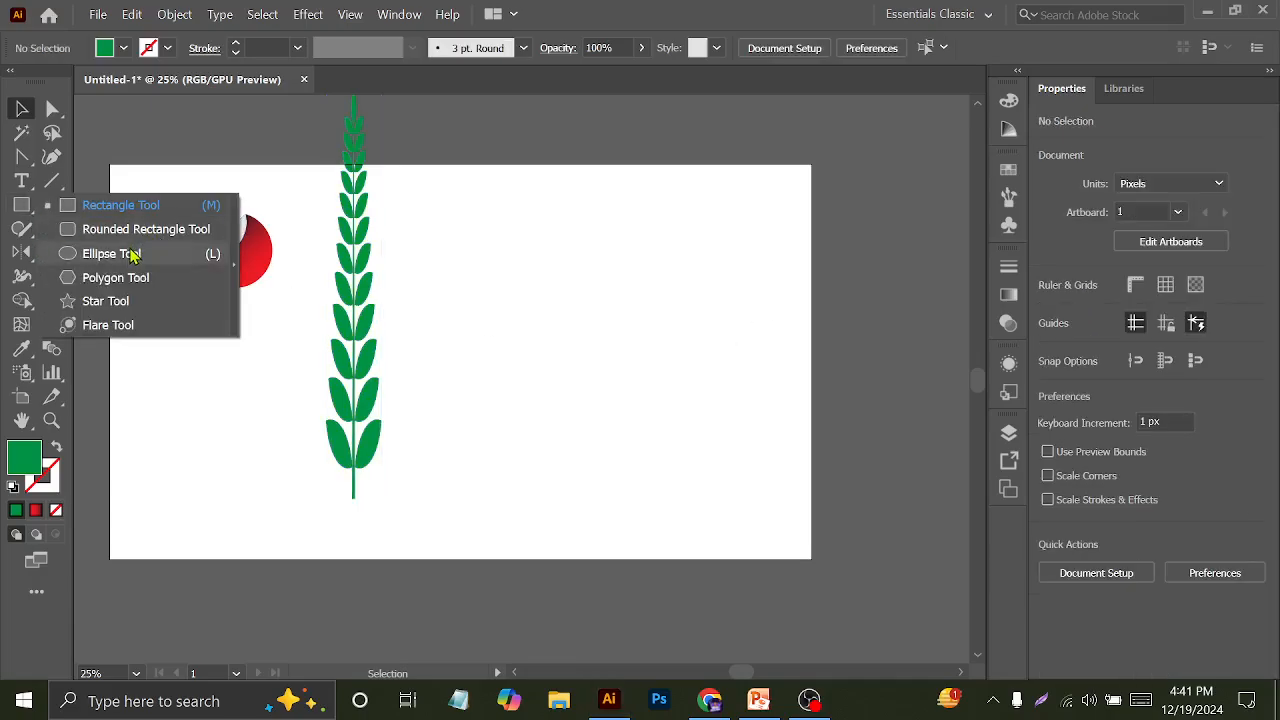
left_click(133, 254)
scroll(490, 300, "down", 2)
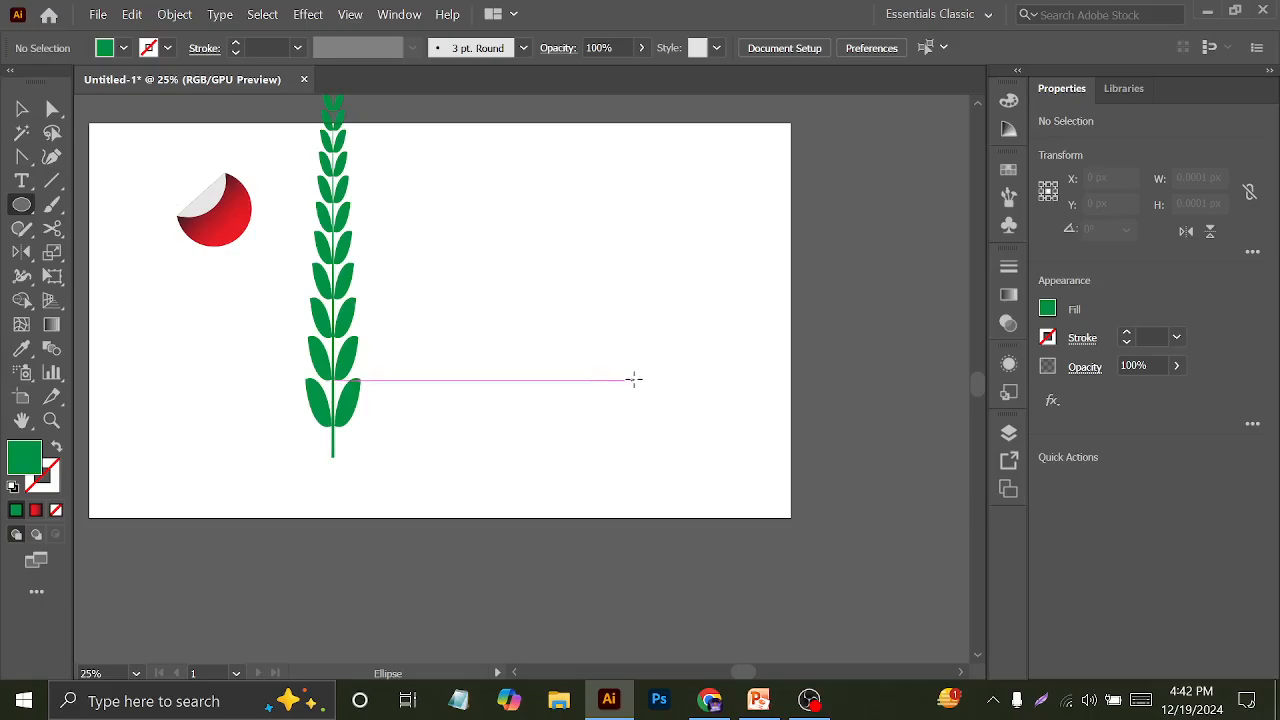
scroll(636, 378, "up", 2)
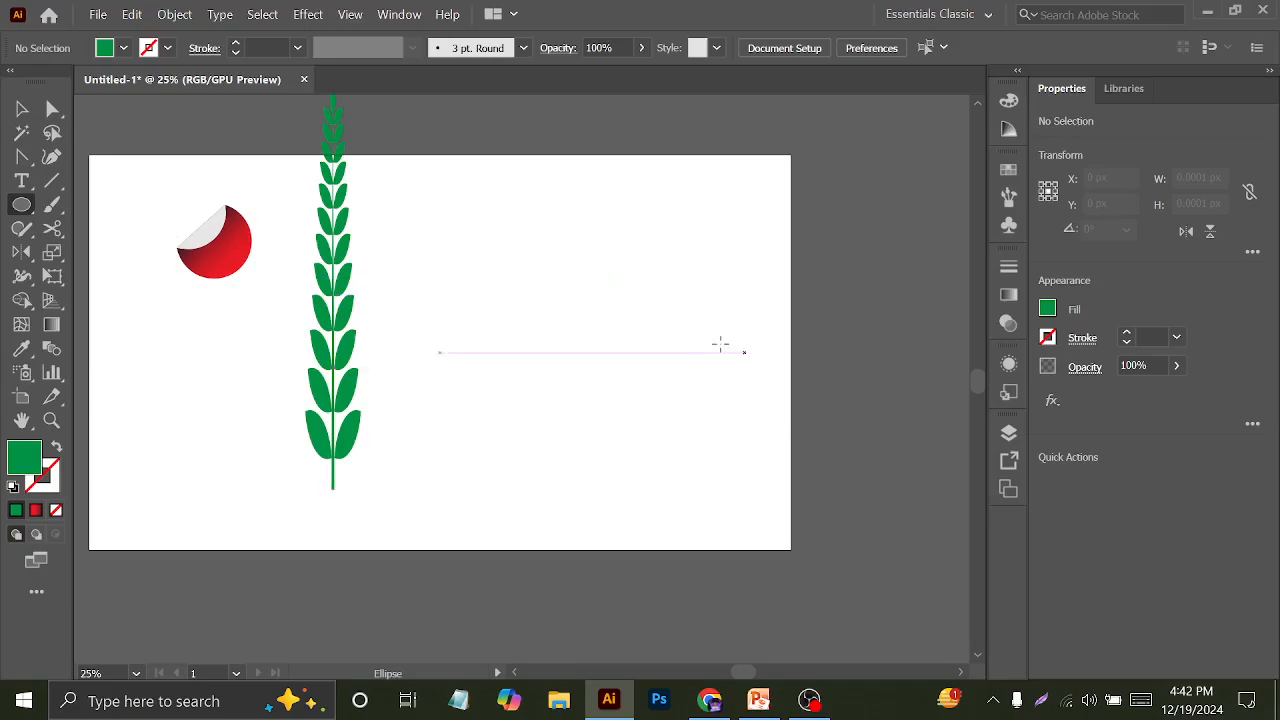
left_click_drag(550, 312, 620, 433)
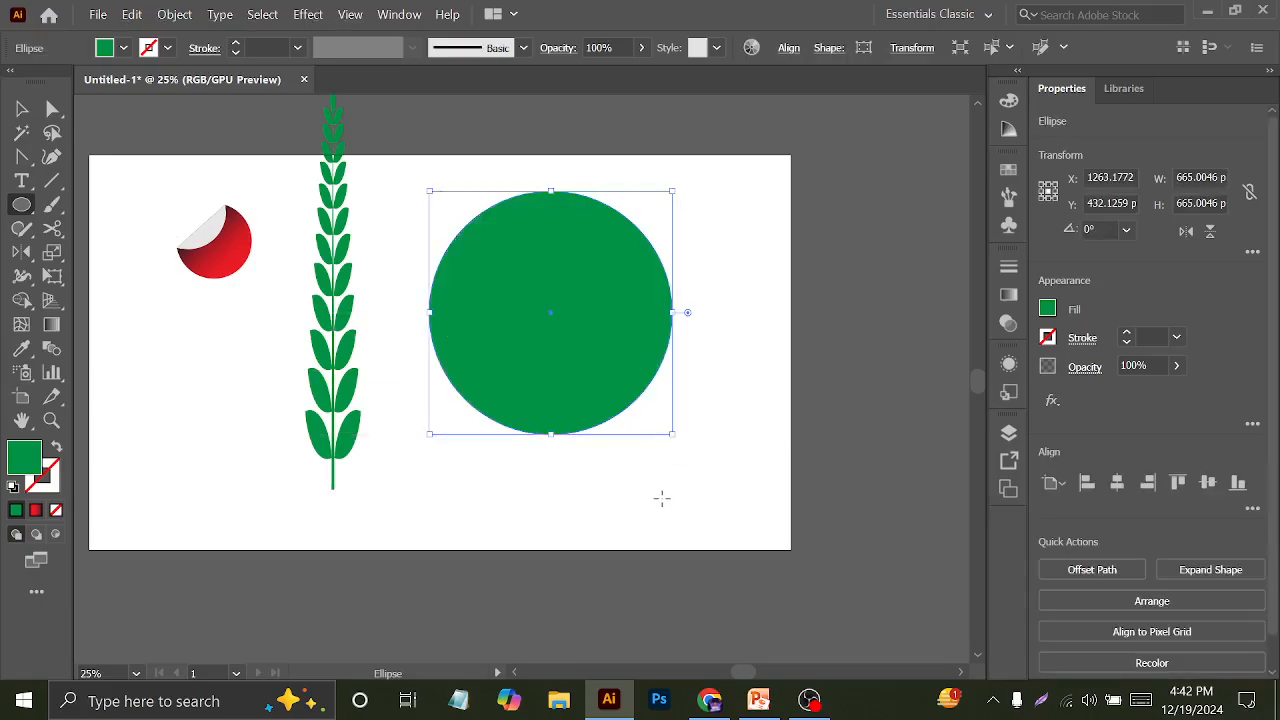
Fill the large circle with a near-black grey swatch and deselect it
left_click(123, 47)
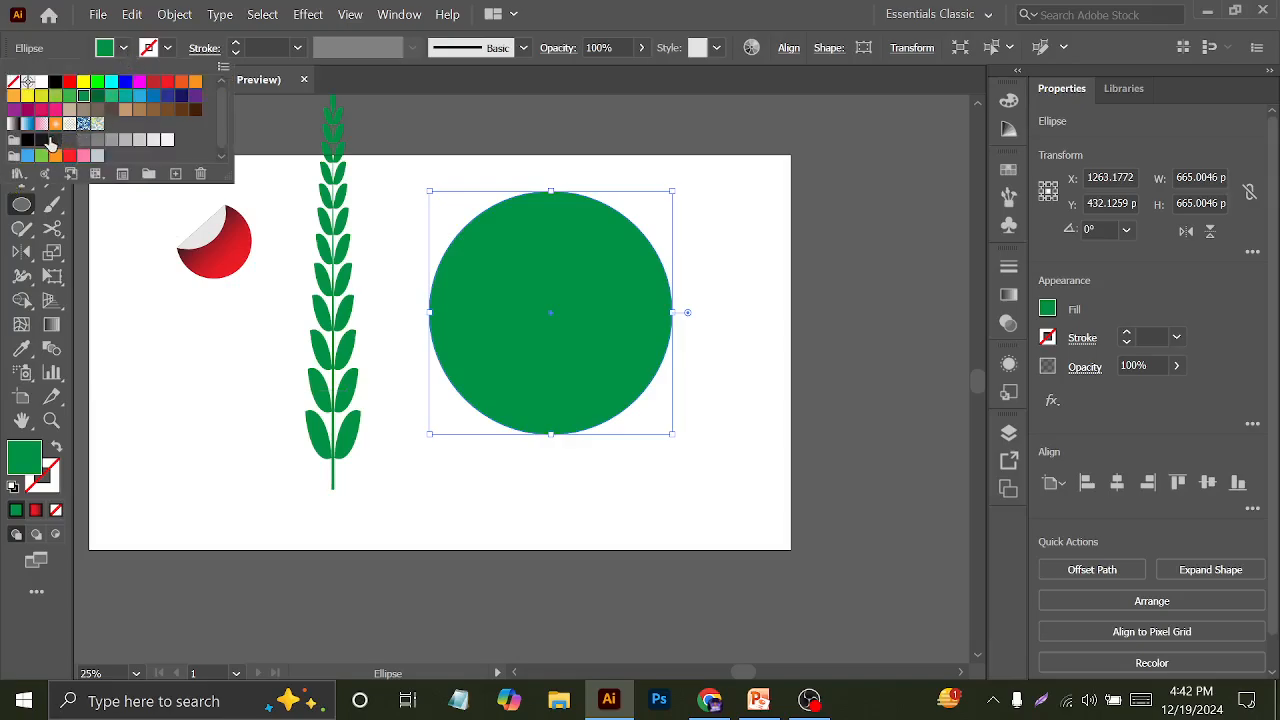
left_click(41, 140)
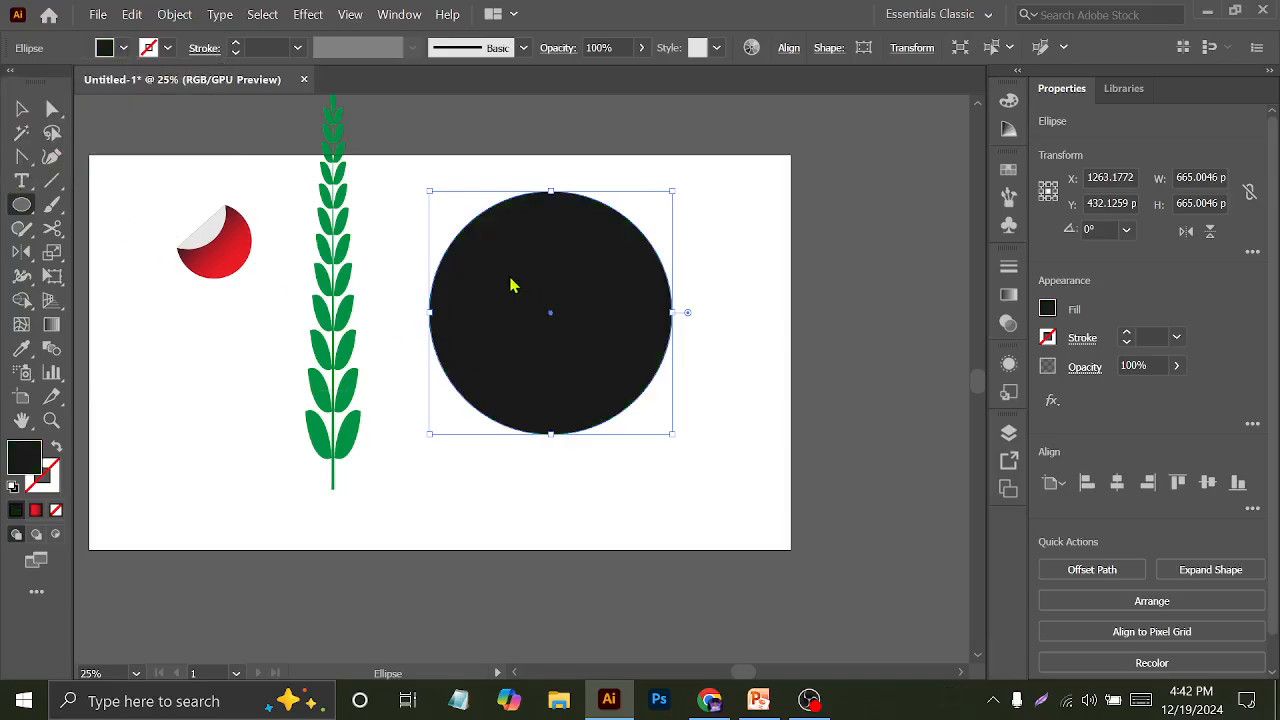
left_click(21, 108)
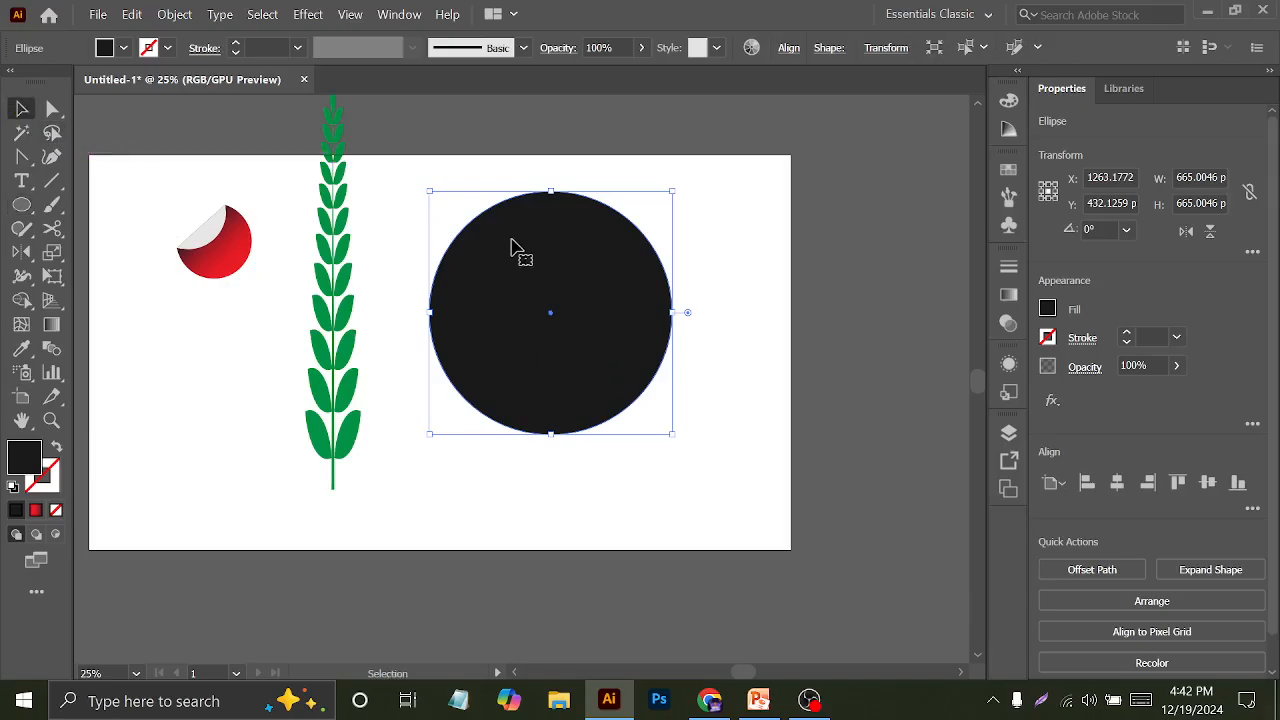
key("a")
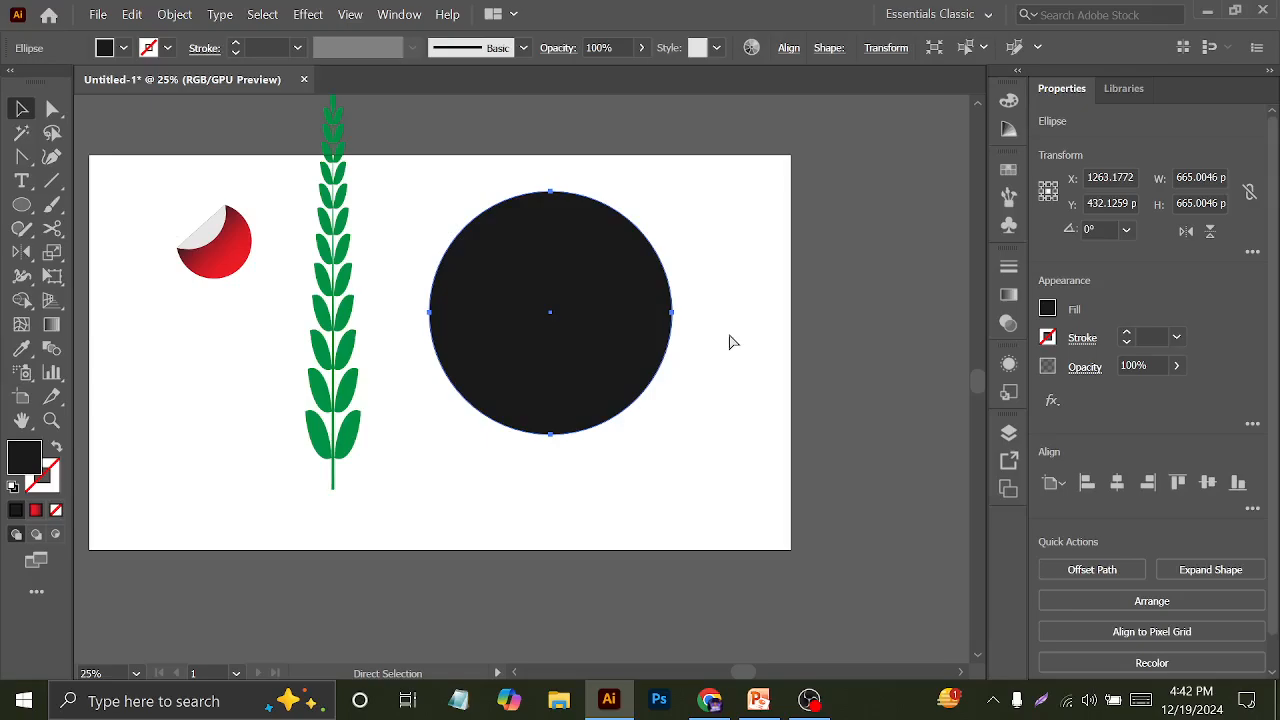
left_click(729, 342)
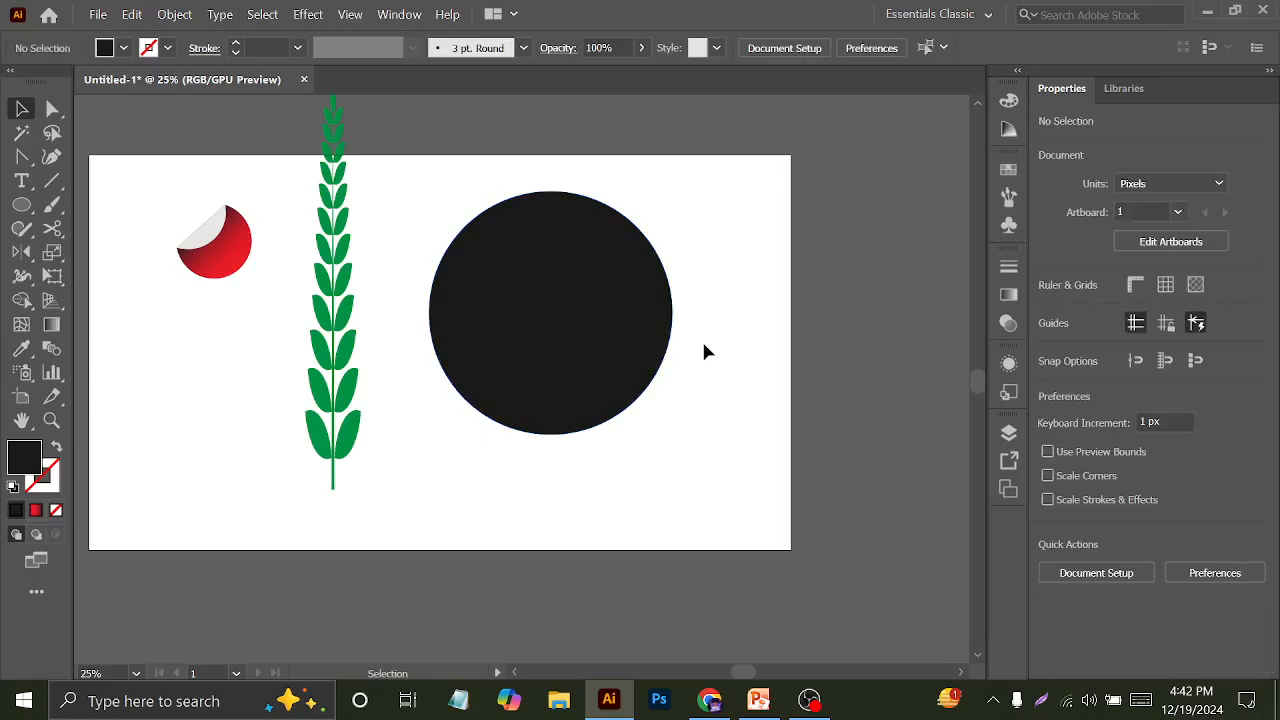
mouse_move(559, 247)
left_mouse_down()
mouse_move(595, 376)
mouse_move(574, 340)
left_mouse_up()
left_click_drag(564, 260, 633, 419)
left_click_drag(583, 285, 635, 474)
left_click_drag(591, 362, 591, 400)
left_click_drag(569, 318, 576, 433)
key("a")
key("alt")
left_click(556, 303)
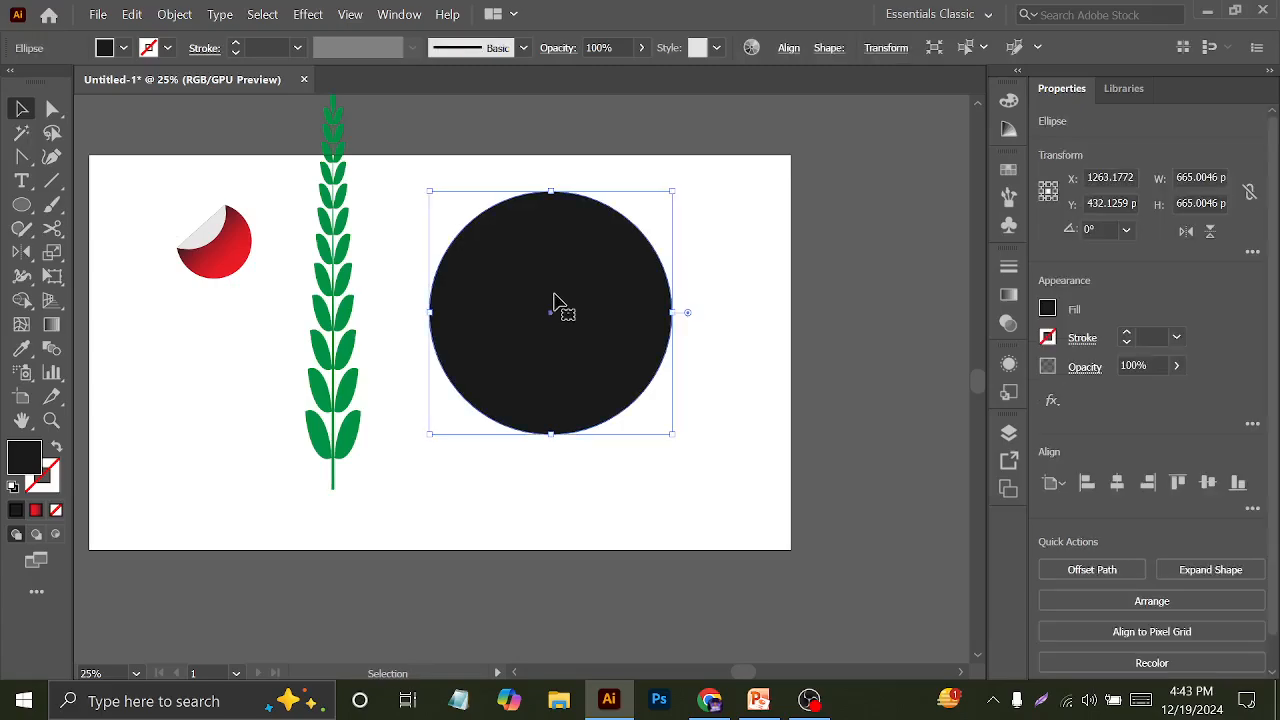
key("ctrl")
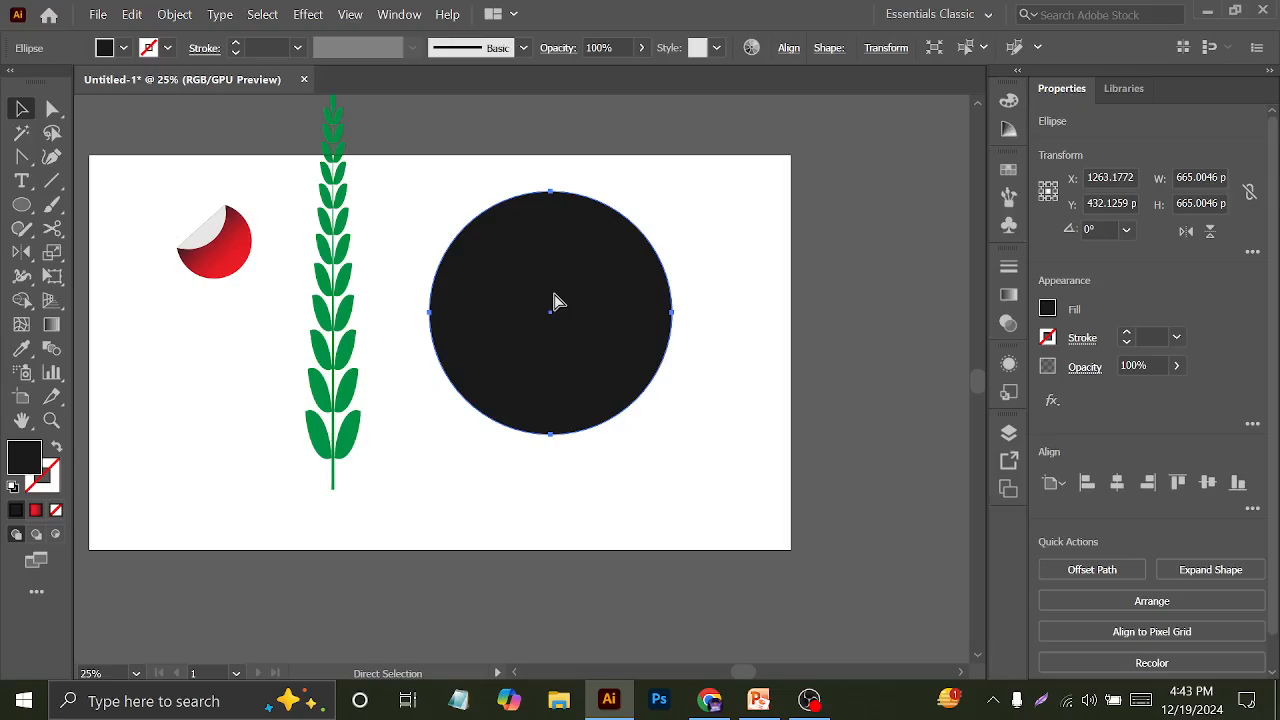
key("ctrl+shift+a")
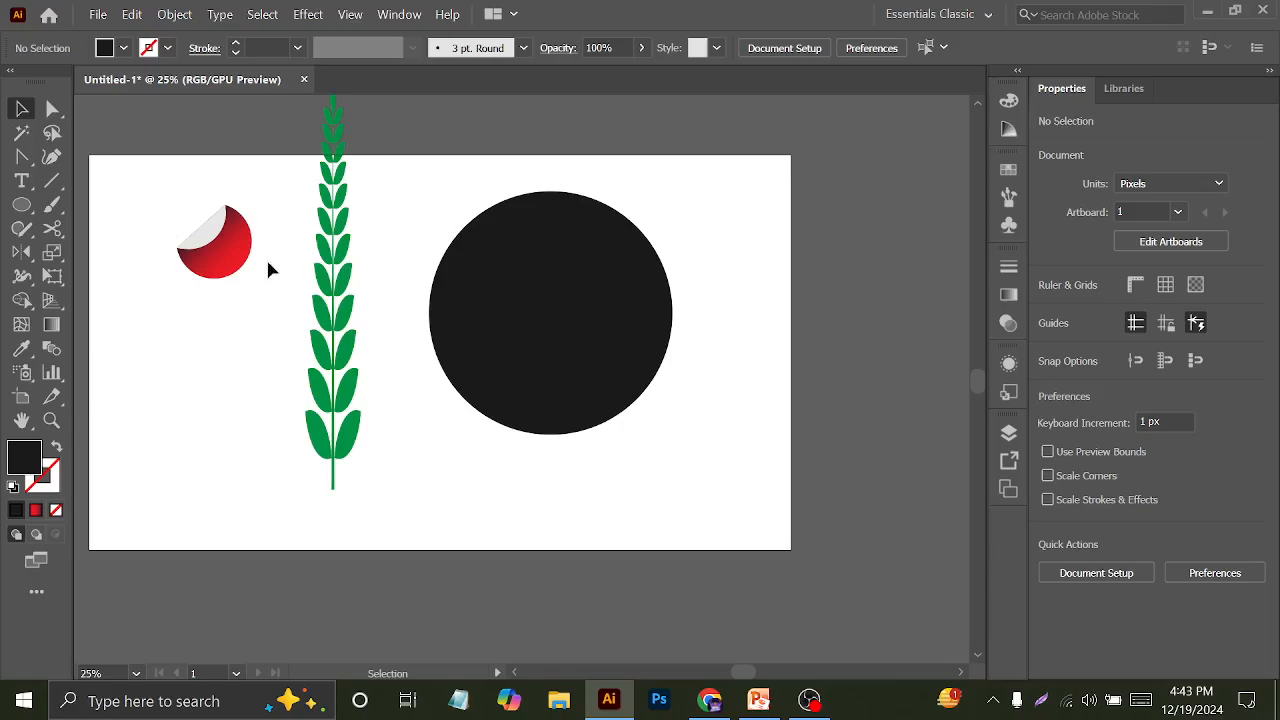
Draw a small circle about 44 px wide between the branch and the dark circle and fill it light grey
left_click(28, 208)
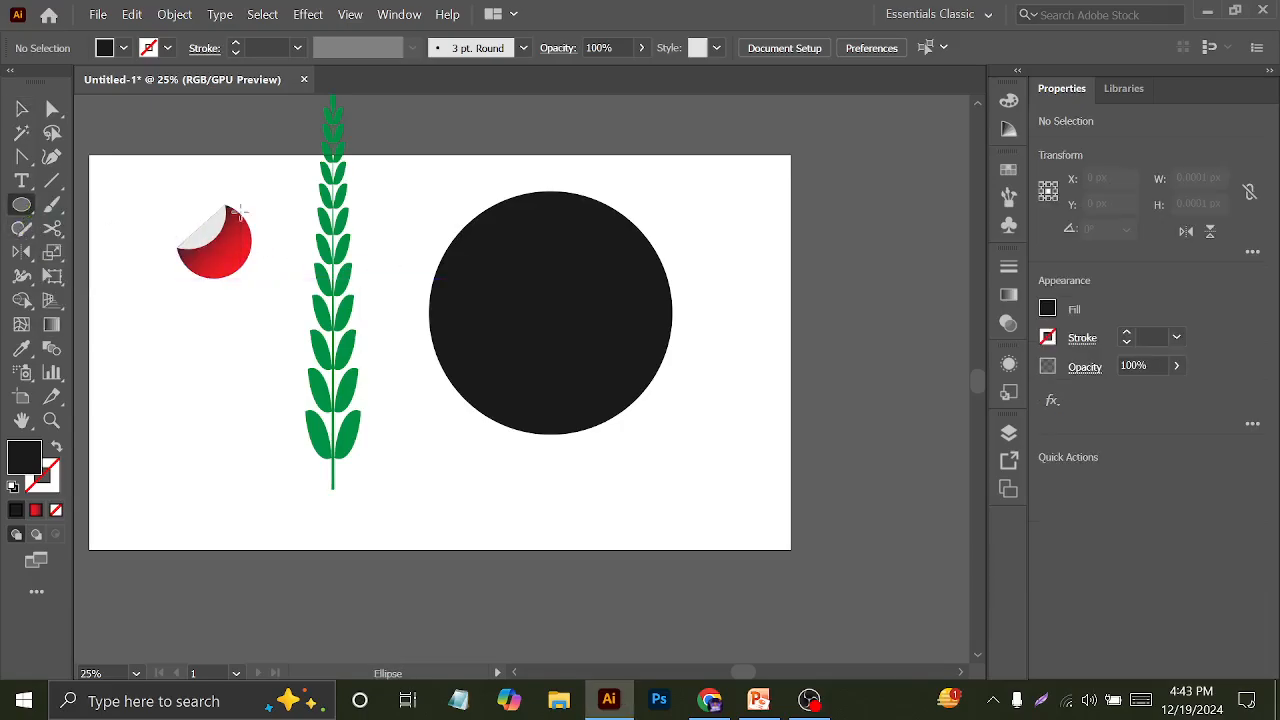
left_click(22, 109)
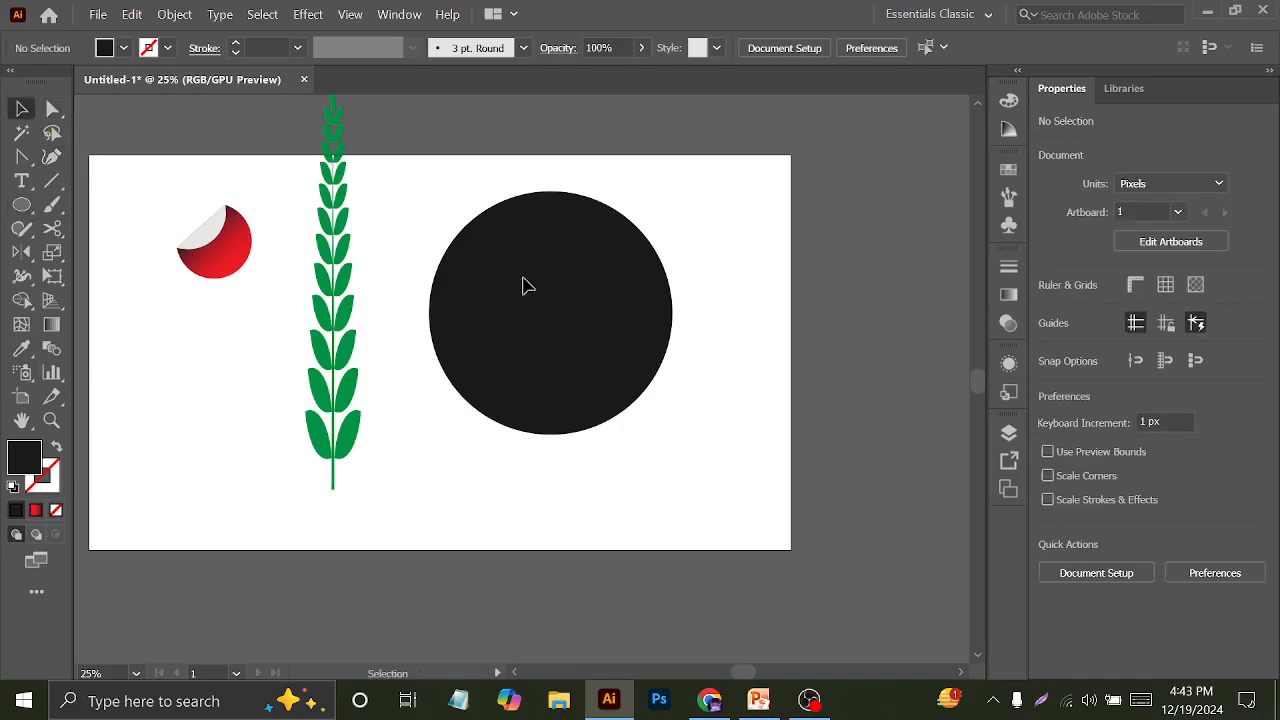
left_click(22, 205)
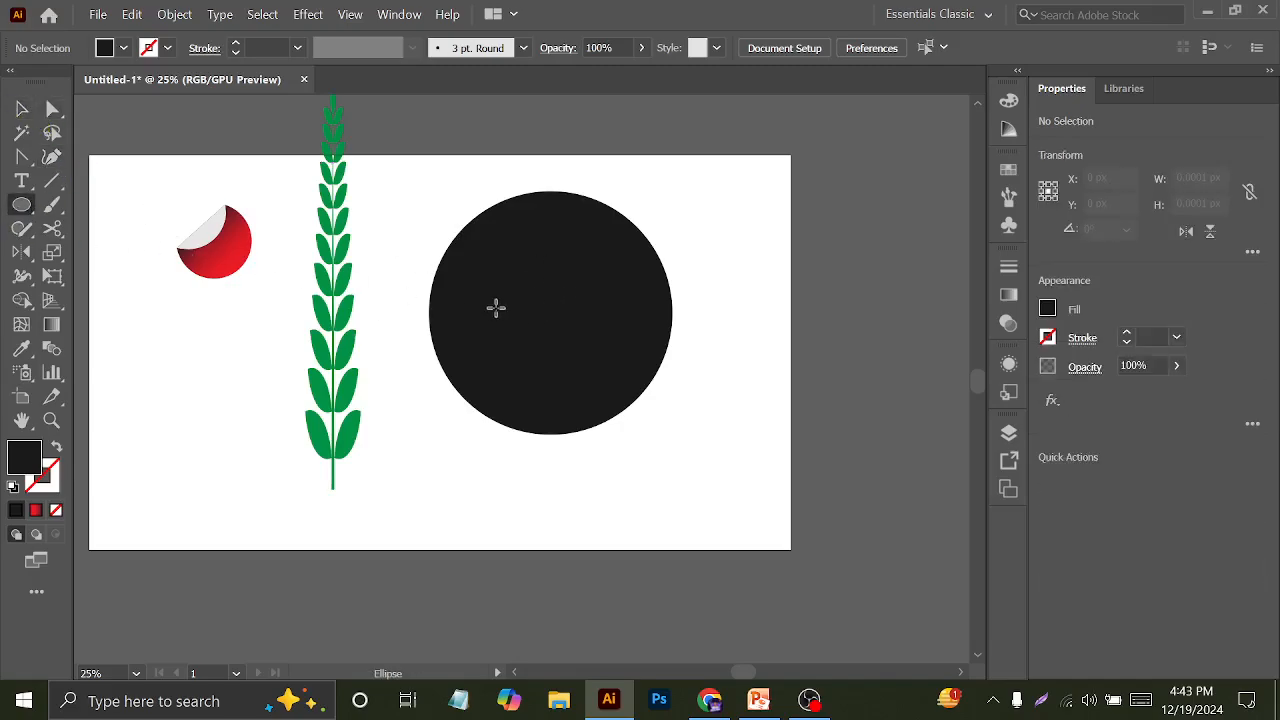
mouse_move(410, 201)
left_mouse_down()
mouse_move(421, 221)
mouse_move(417, 208)
left_mouse_up()
left_click(123, 48)
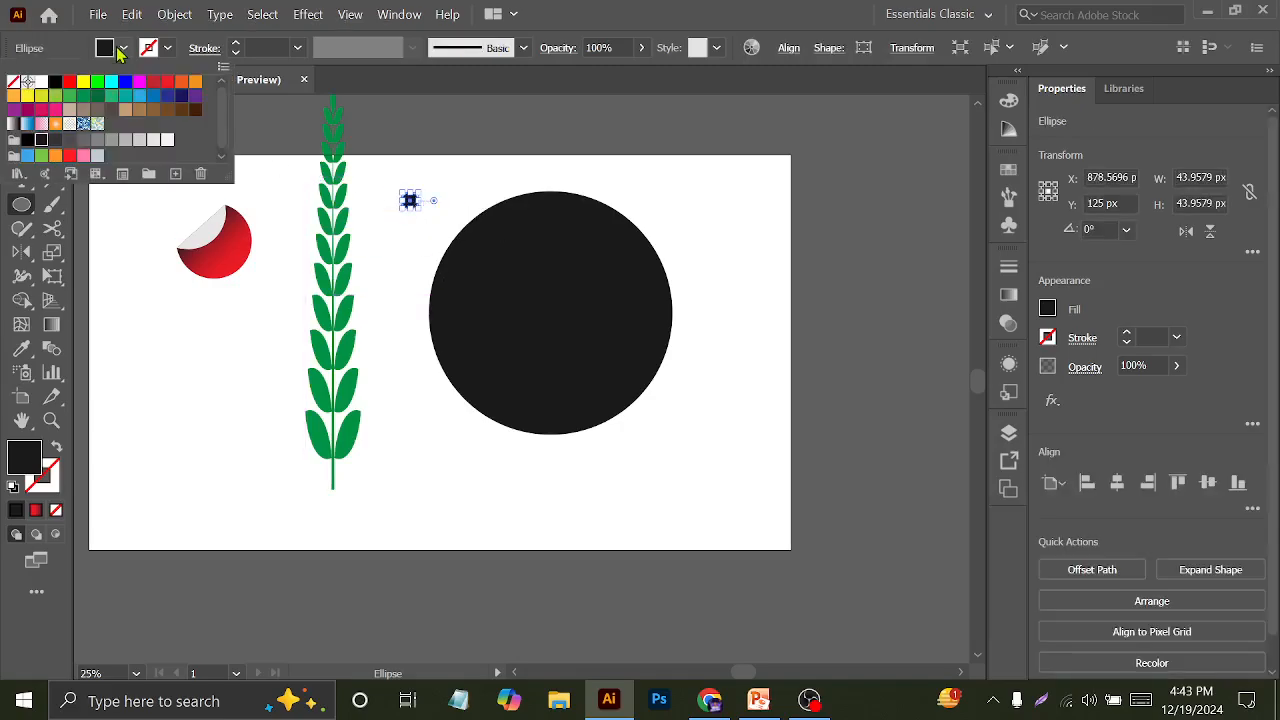
left_click(139, 139)
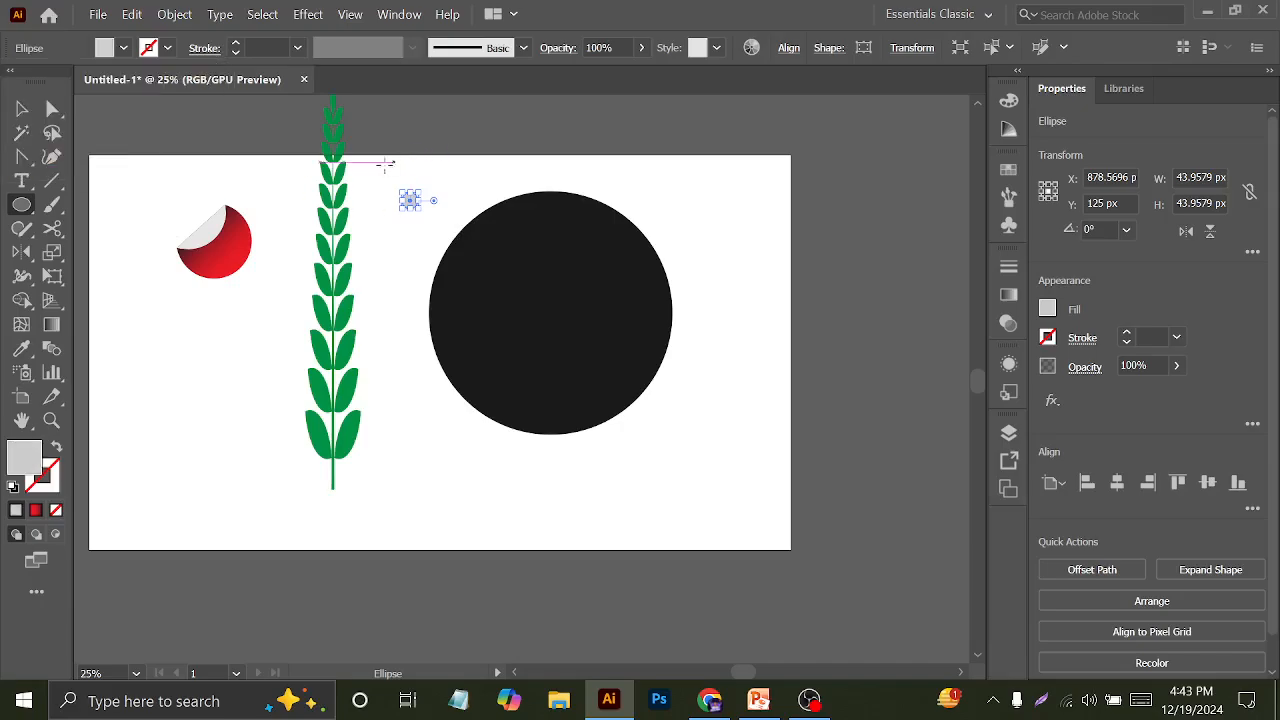
Move the small grey circle onto the dark circle, horizontally centred just inside its upper edge
key("v")
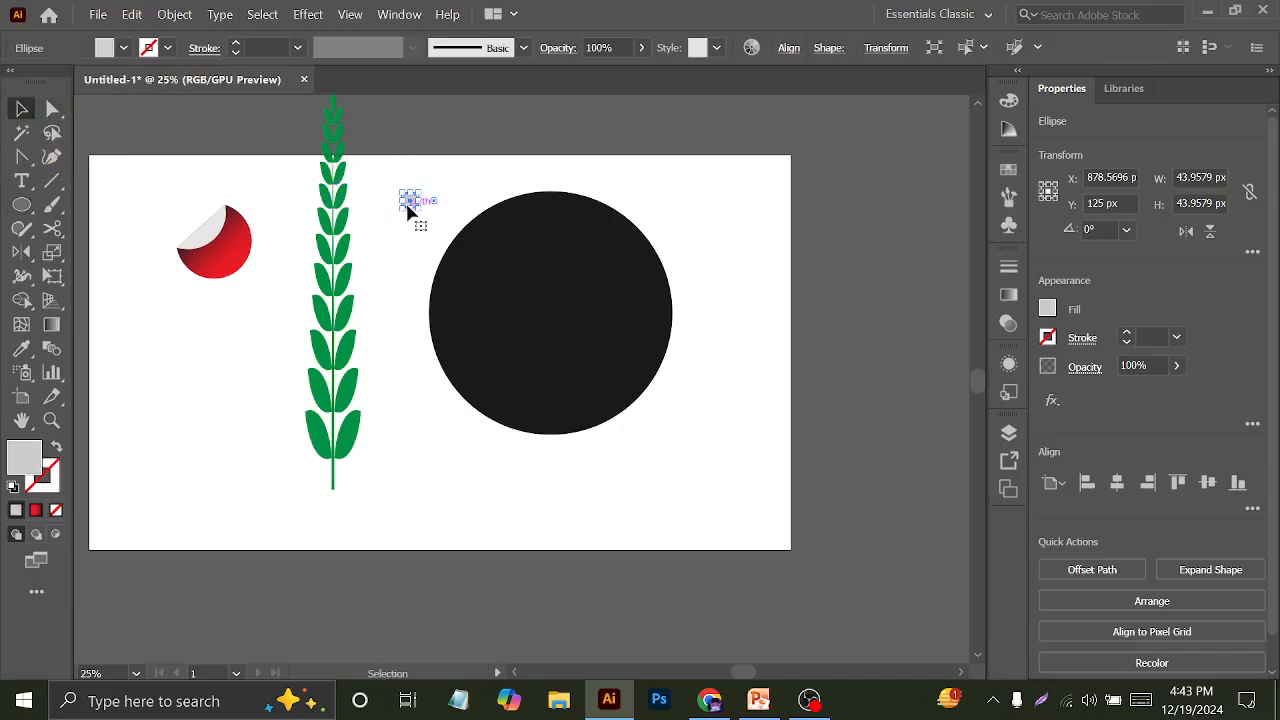
left_click_drag(416, 208, 553, 240)
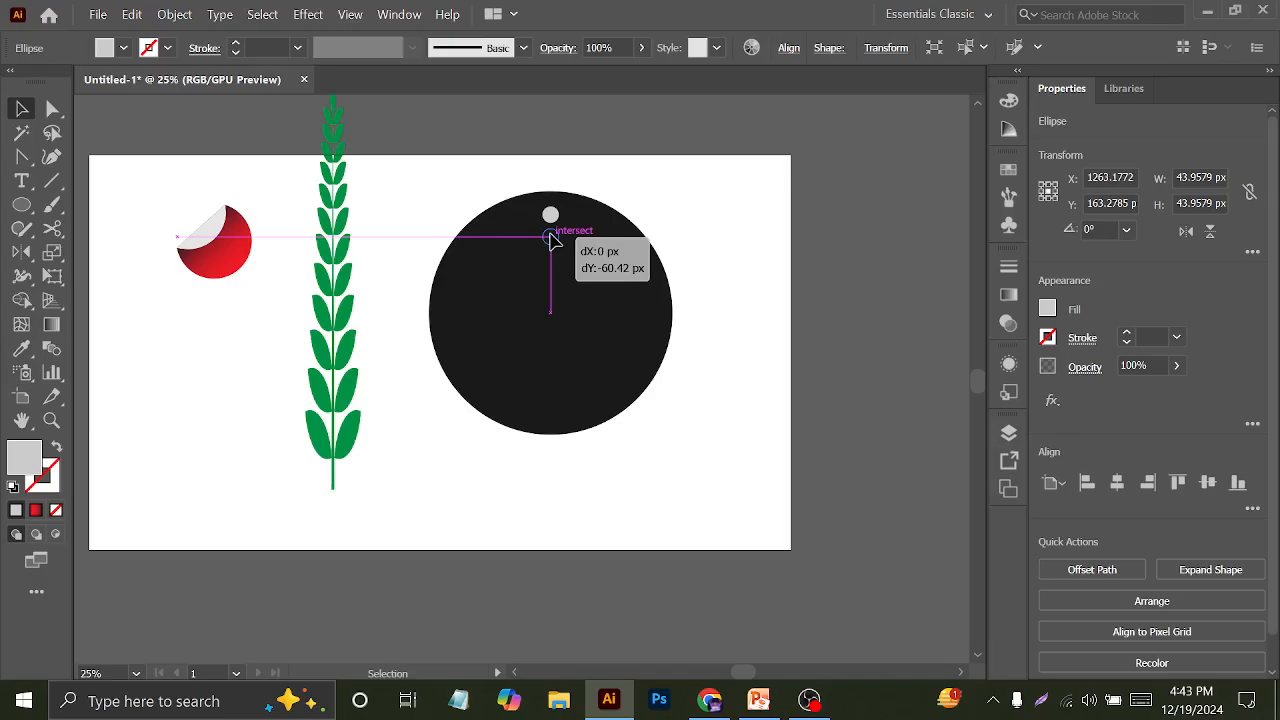
left_click_drag(550, 233, 551, 208)
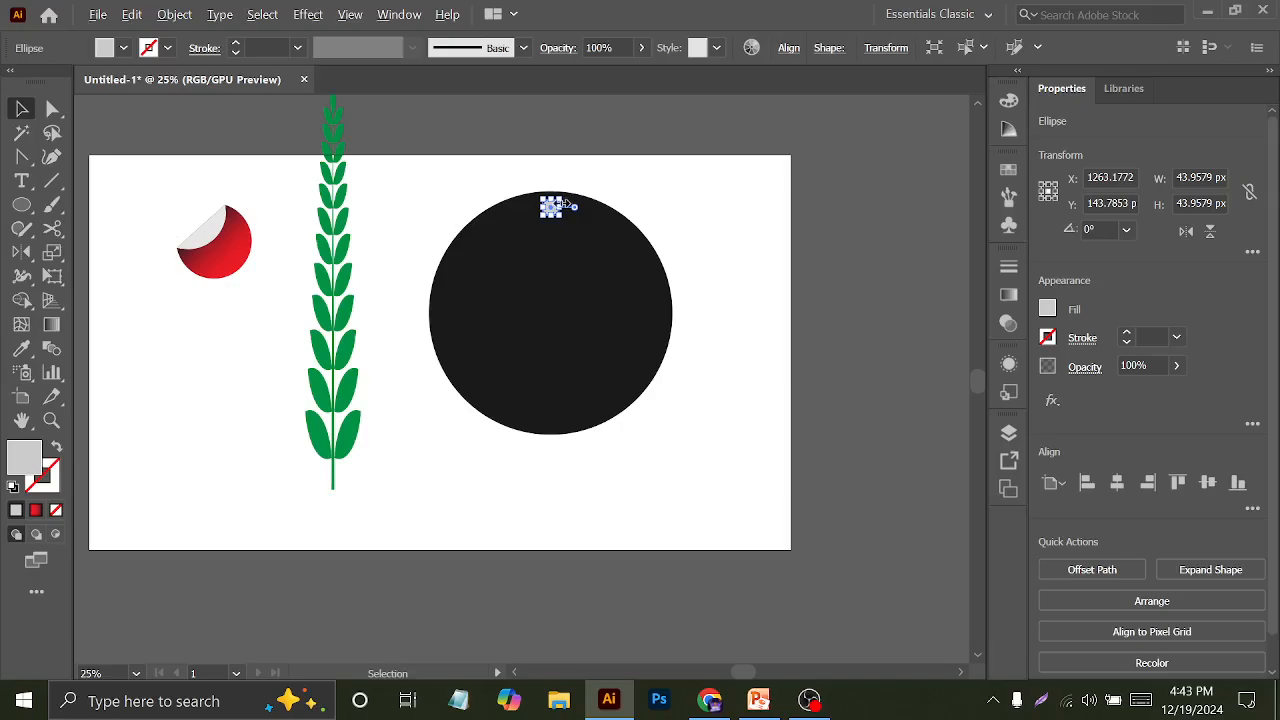
Shrink the small grey circle proportionally from its centre to about 38 px
scroll(560, 202, "up", 7)
left_click_drag(565, 217, 551, 237)
scroll(553, 237, "down", 1)
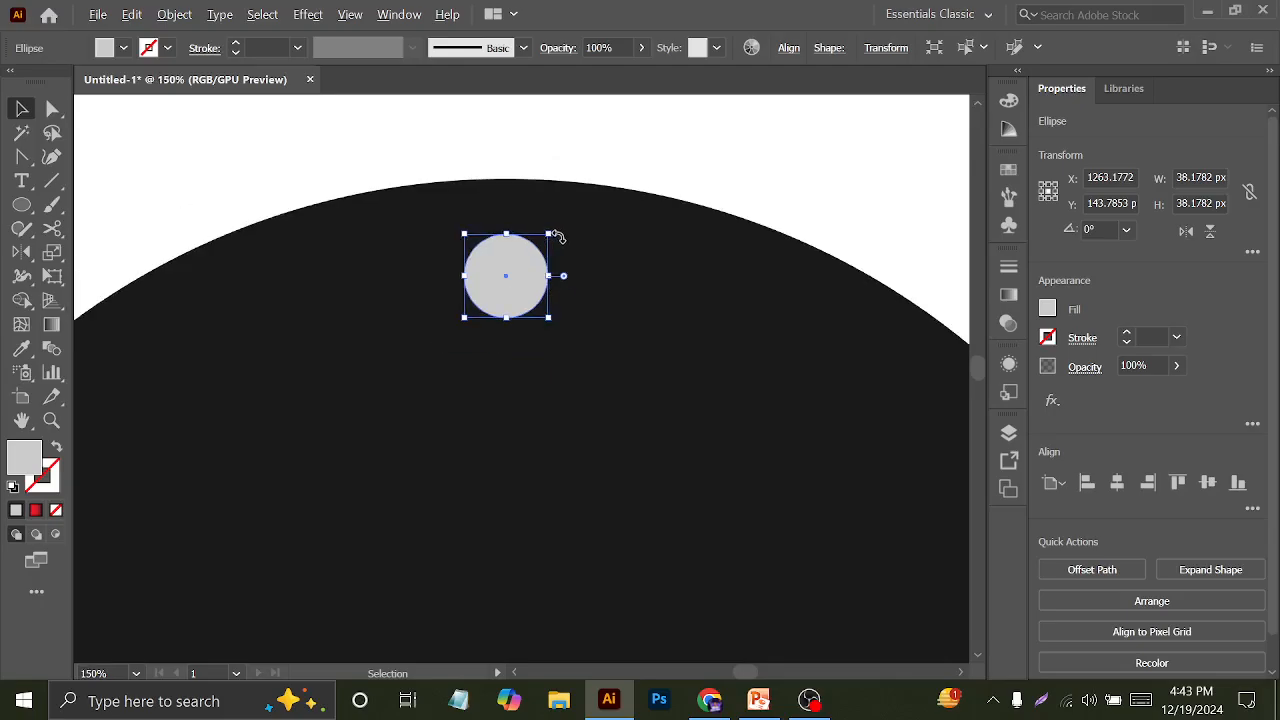
scroll(555, 240, "down", 3)
scroll(583, 334, "down", 1)
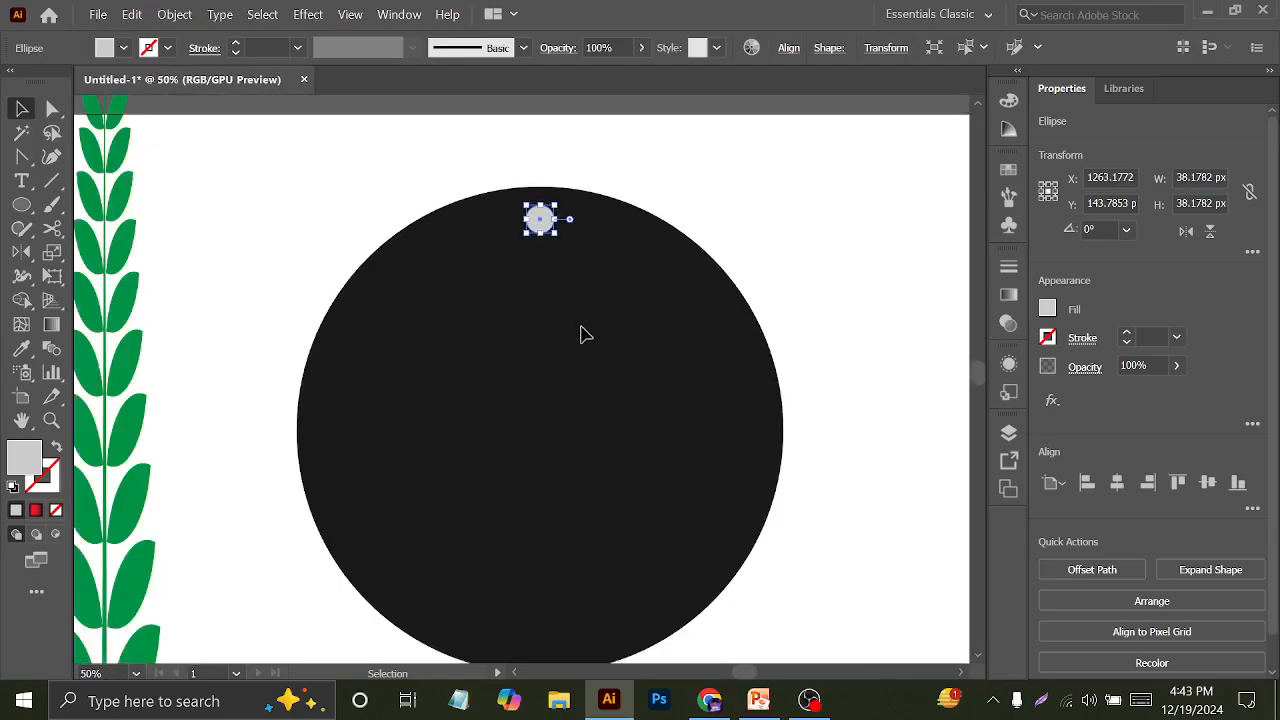
scroll(574, 300, "down", 1)
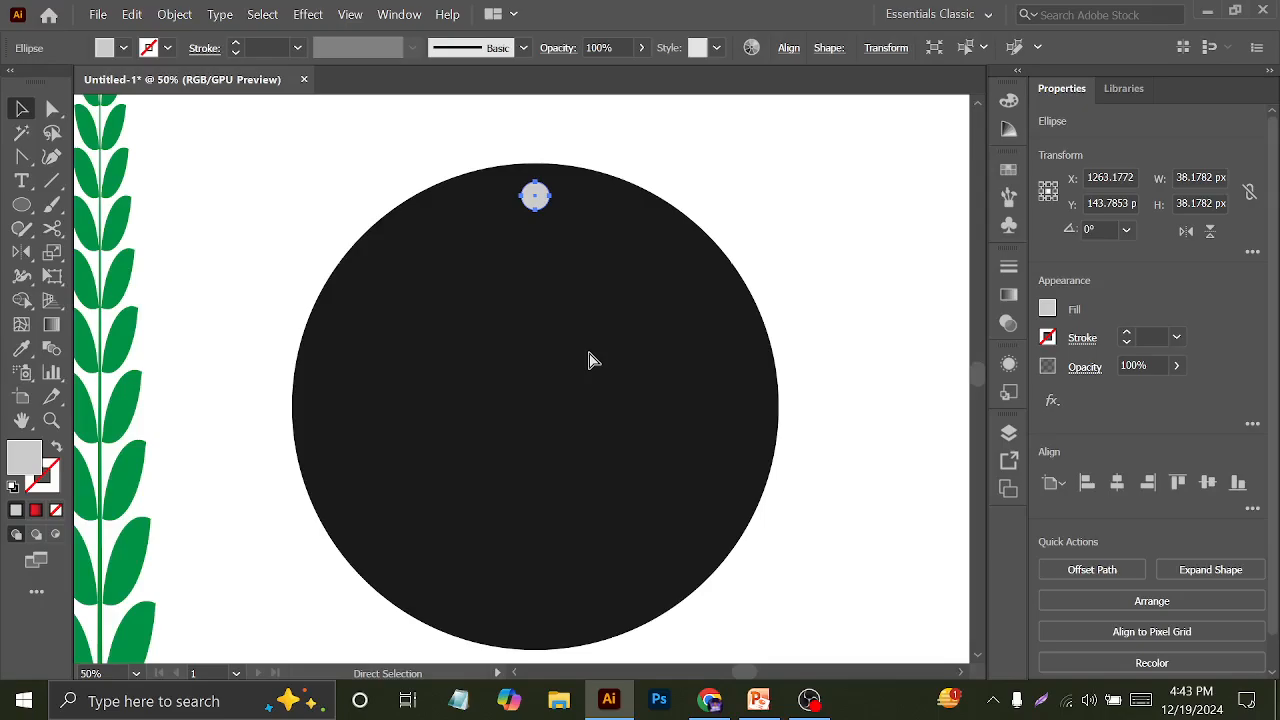
Switch to outline view and create a copy of the small circle rotated 30° around the large circle's centre
key("ctrl+y")
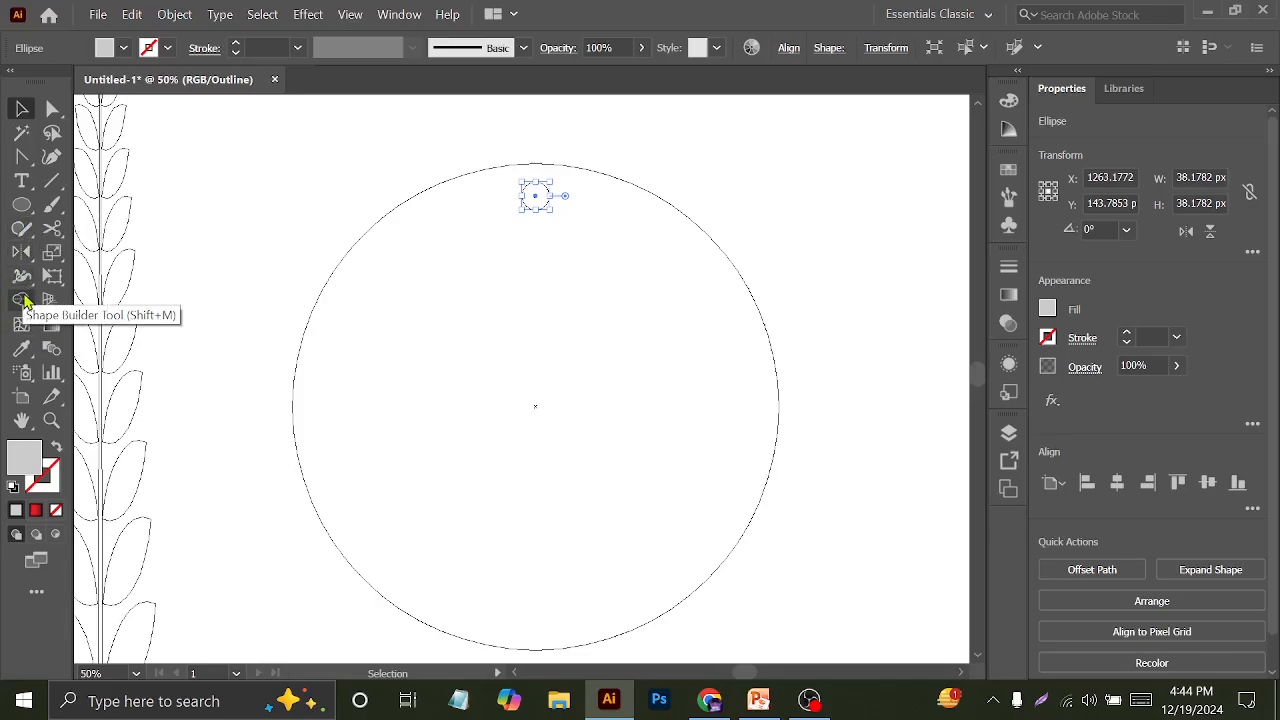
left_click(22, 254)
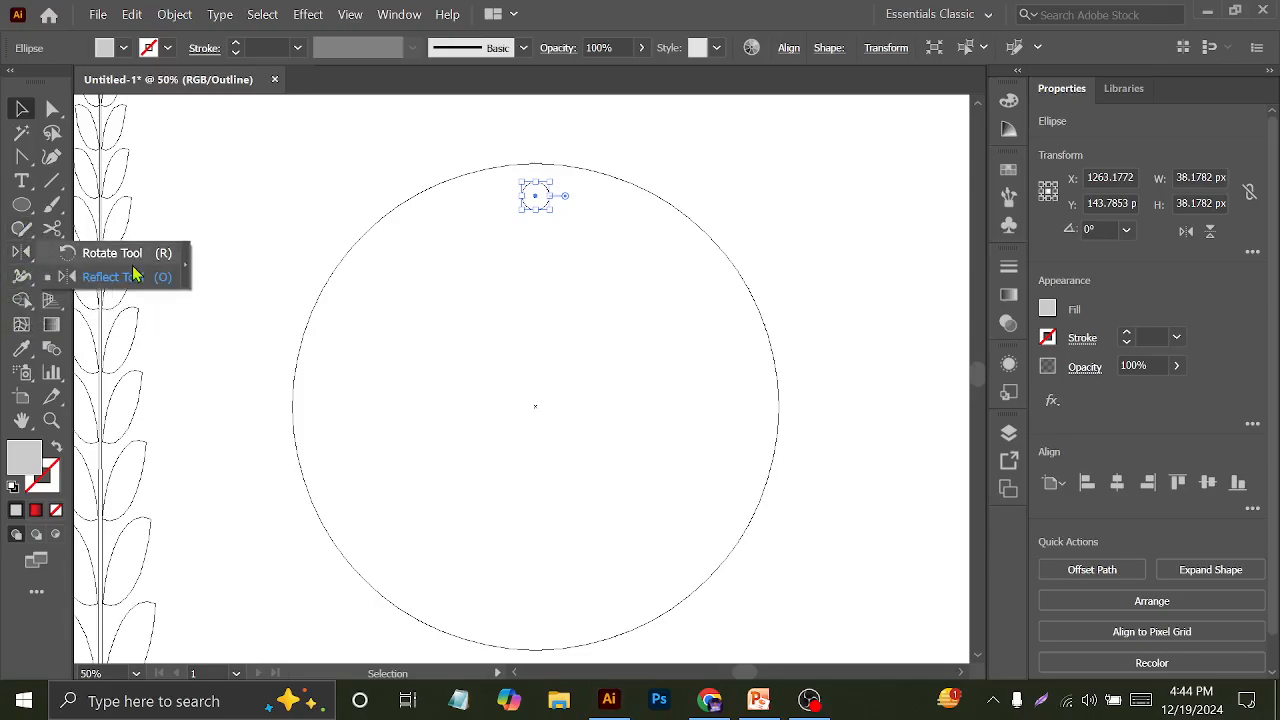
left_click(137, 258)
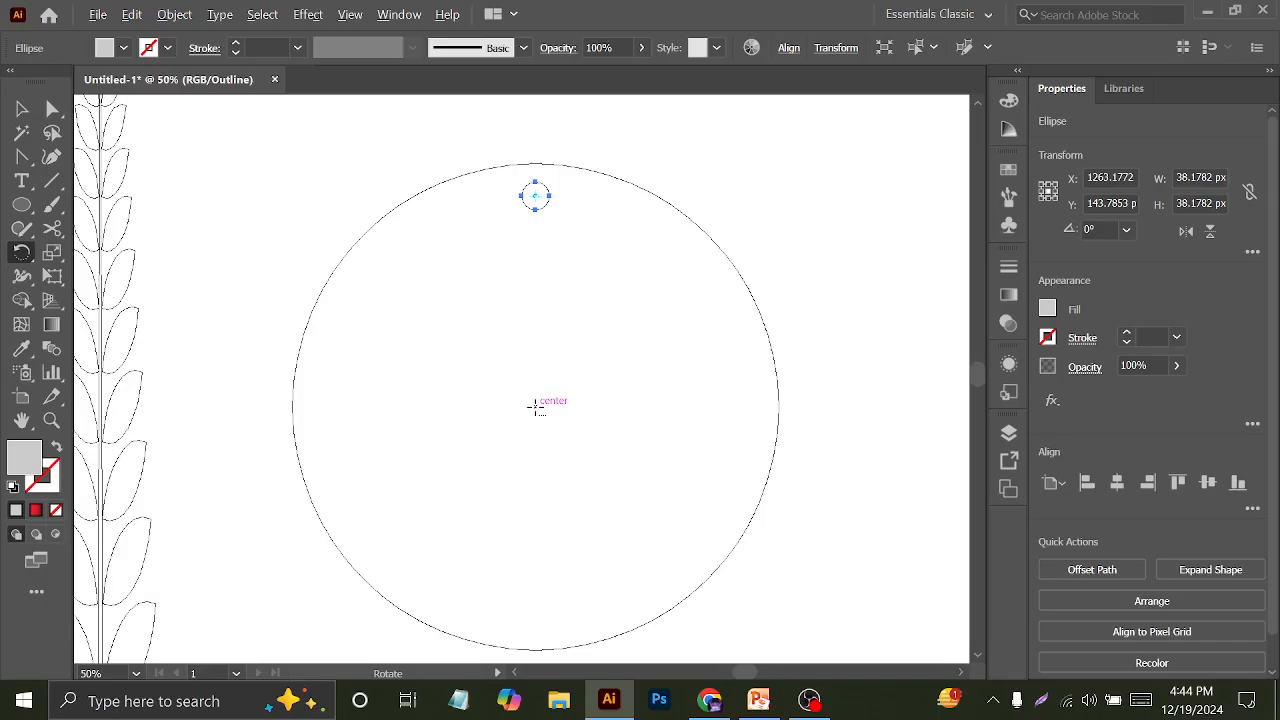
key("Return")
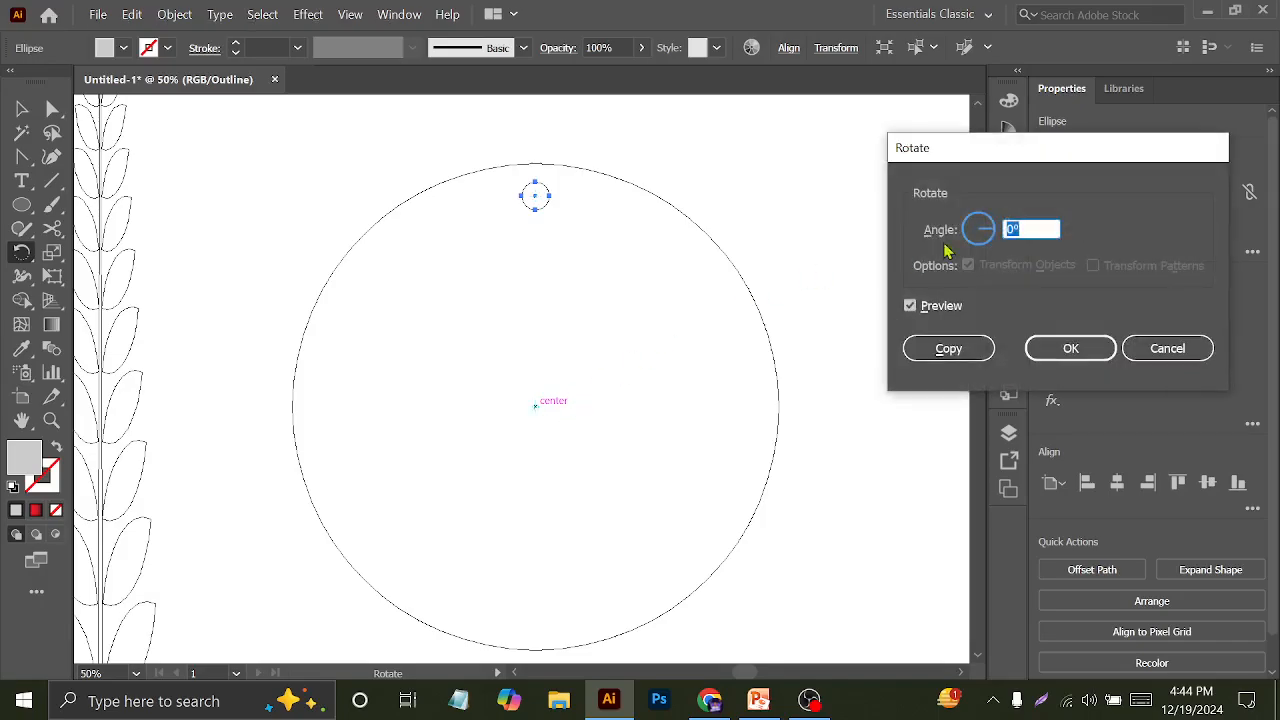
left_click_drag(1016, 148, 878, 145)
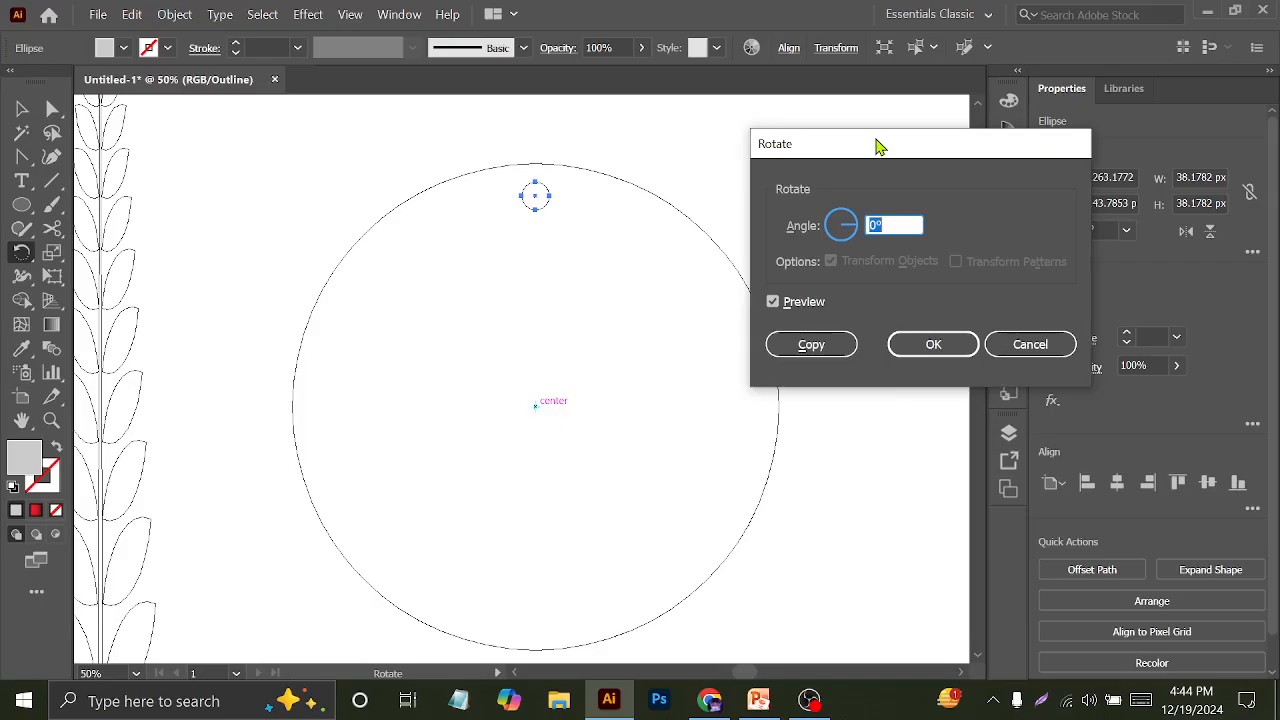
type("3")
left_click(778, 305)
left_click(779, 308)
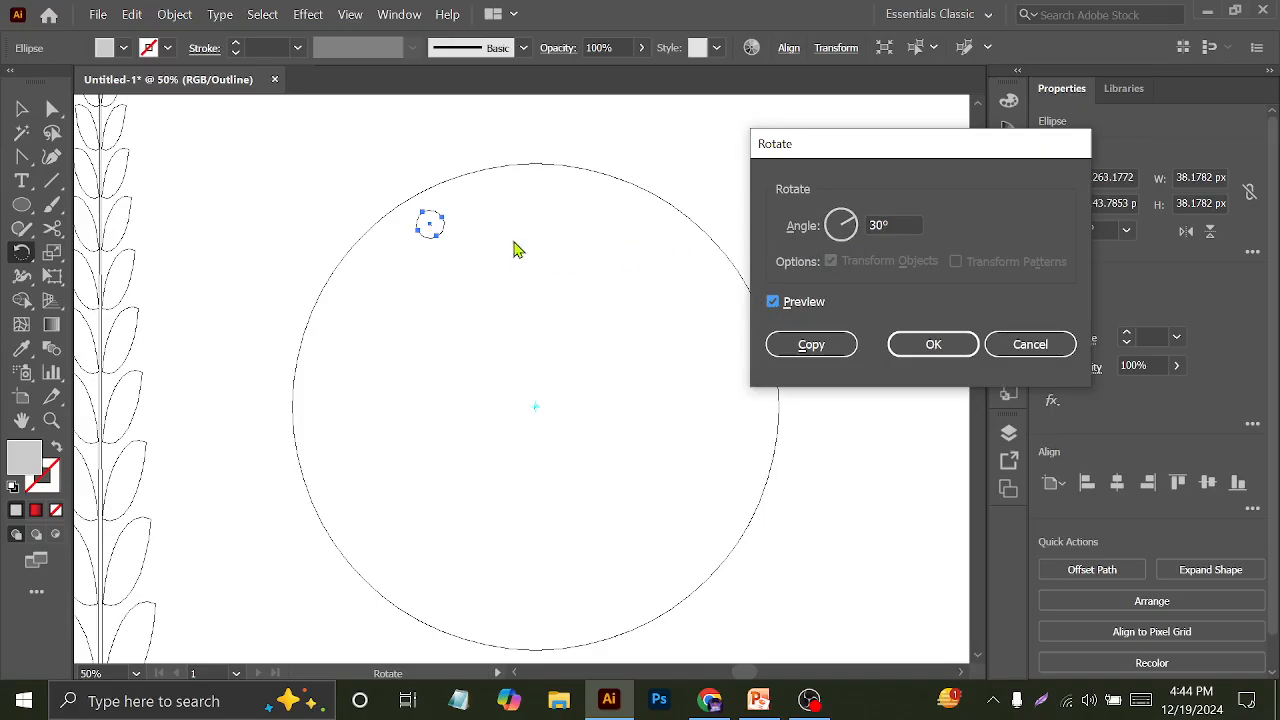
left_click(811, 344)
key("v")
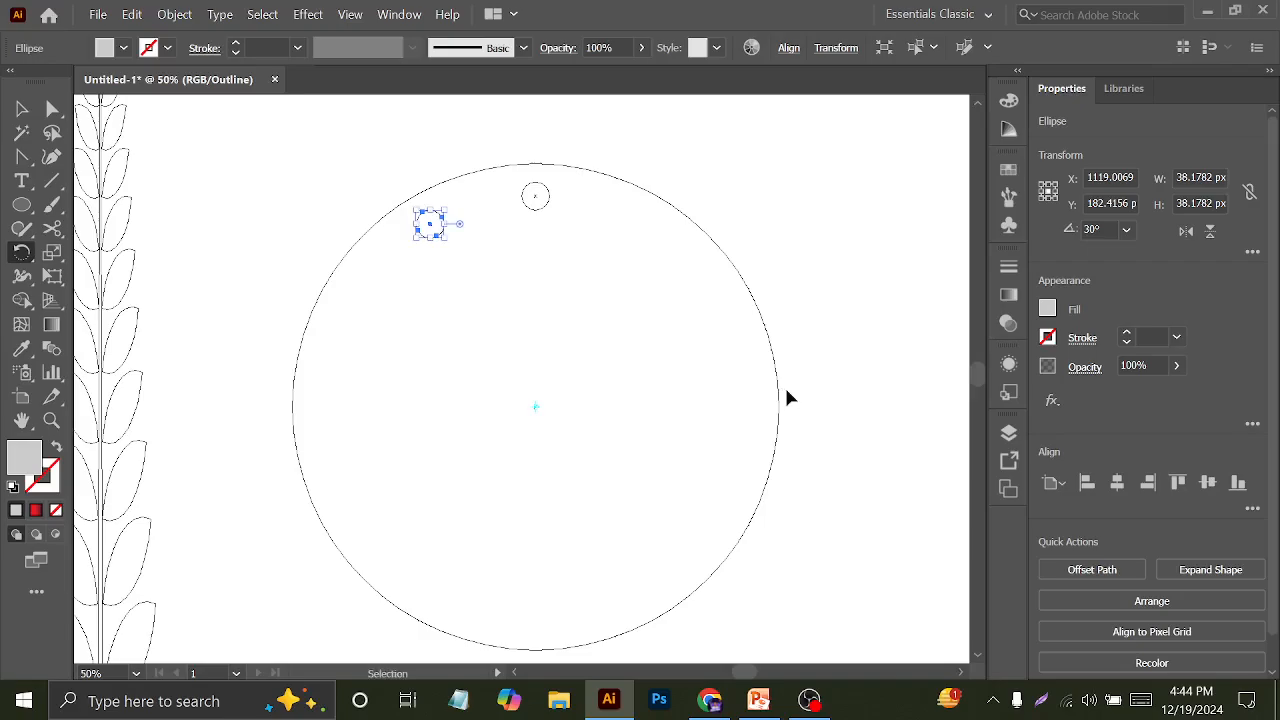
Repeat the 30° rotated copy ten more times to complete an evenly spaced ring of twelve small circles
key("ctrl+d")
key("ctrl+d")
key("ctrl+d")
key("ctrl+d")
key("ctrl+d")
key("ctrl+d")
key("ctrl+d")
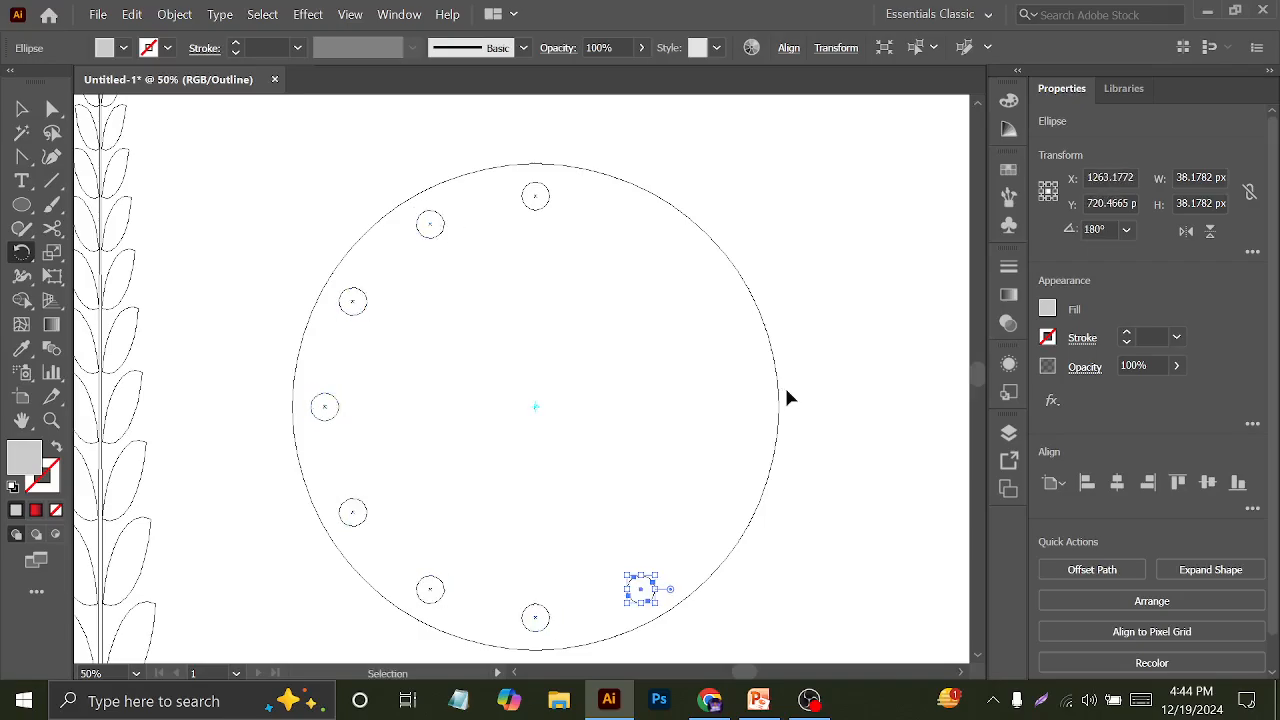
key("ctrl+d")
key("ctrl+d")
key("ctrl+d")
key("r")
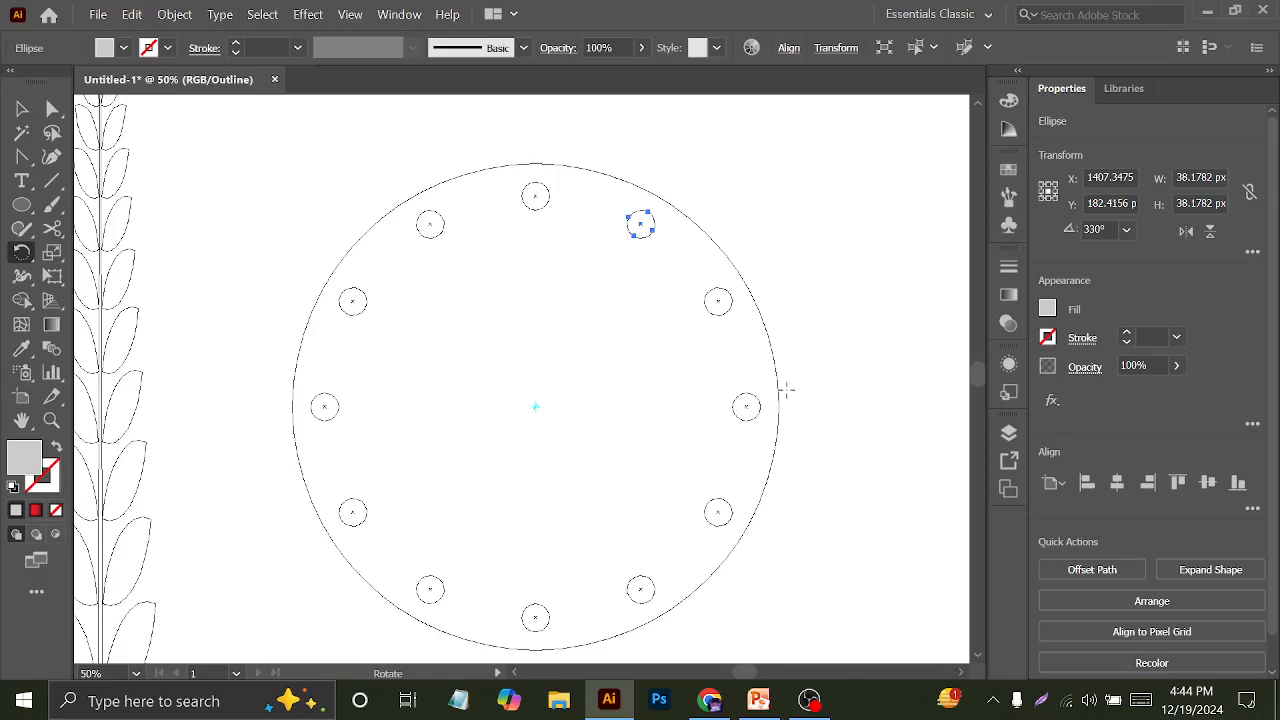
Switch from outline view back to the full-colour preview and deselect the small circle
key("ctrl+y")
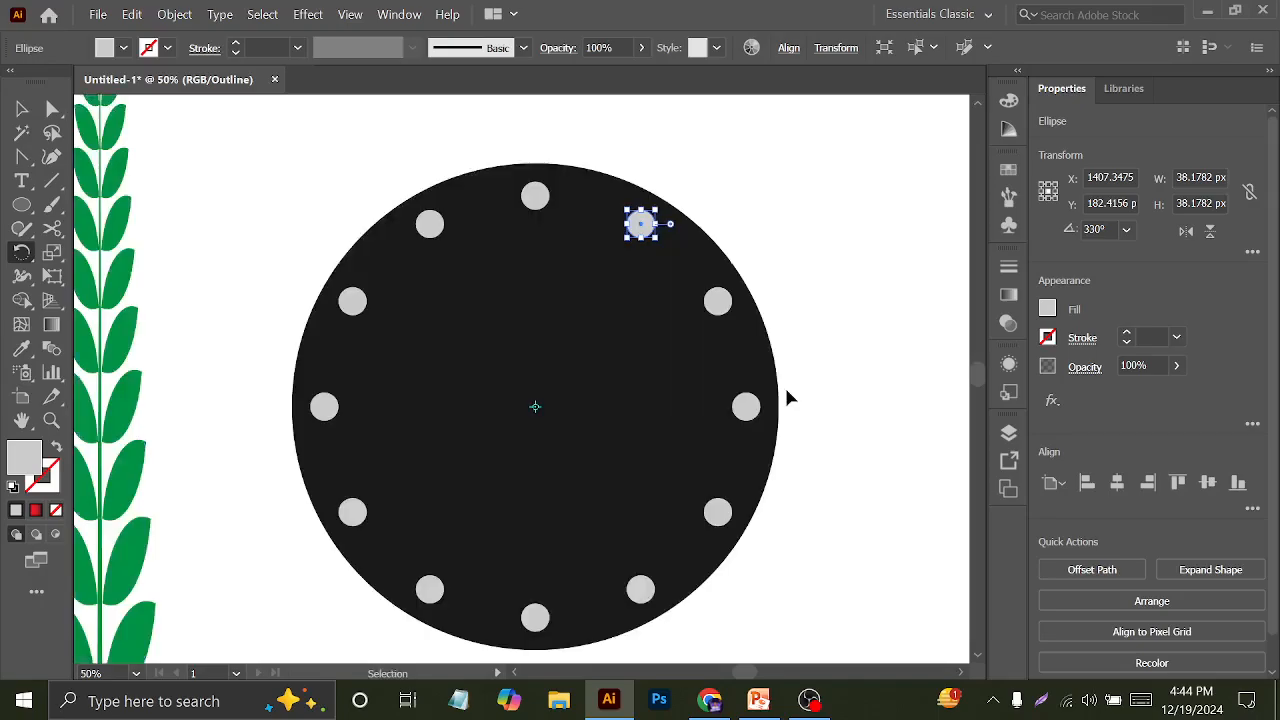
key("v")
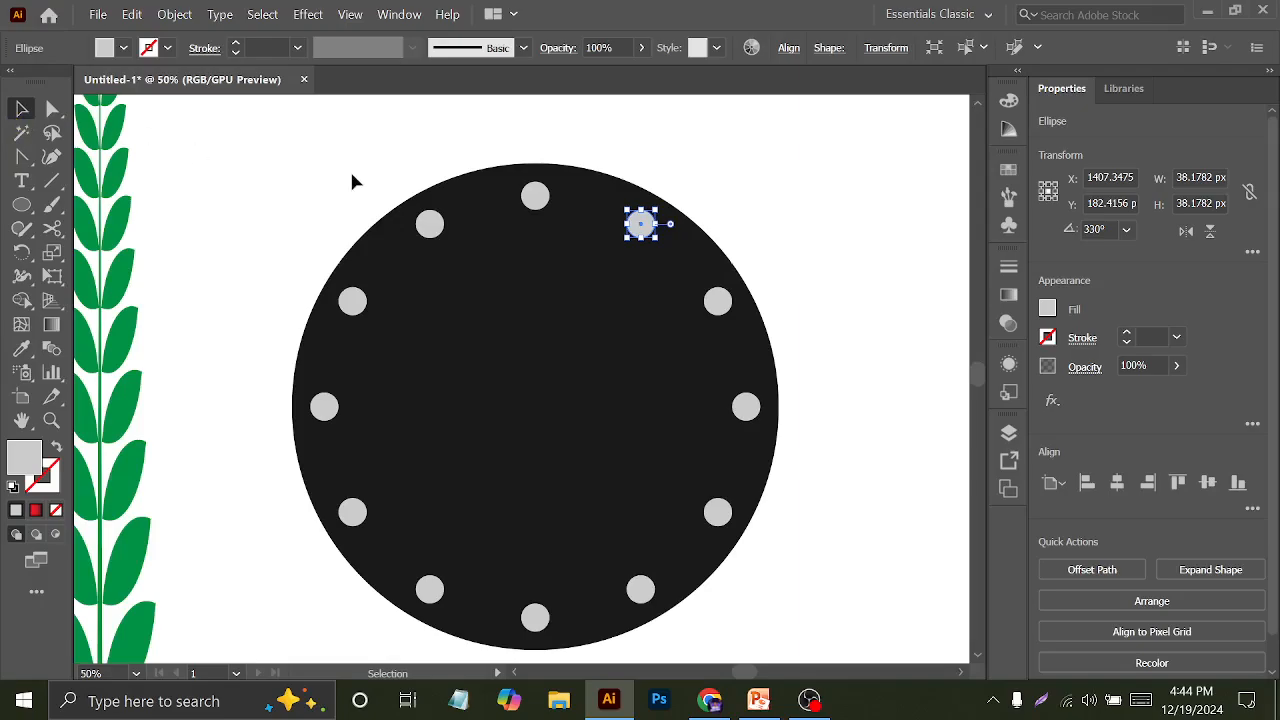
left_click(351, 180)
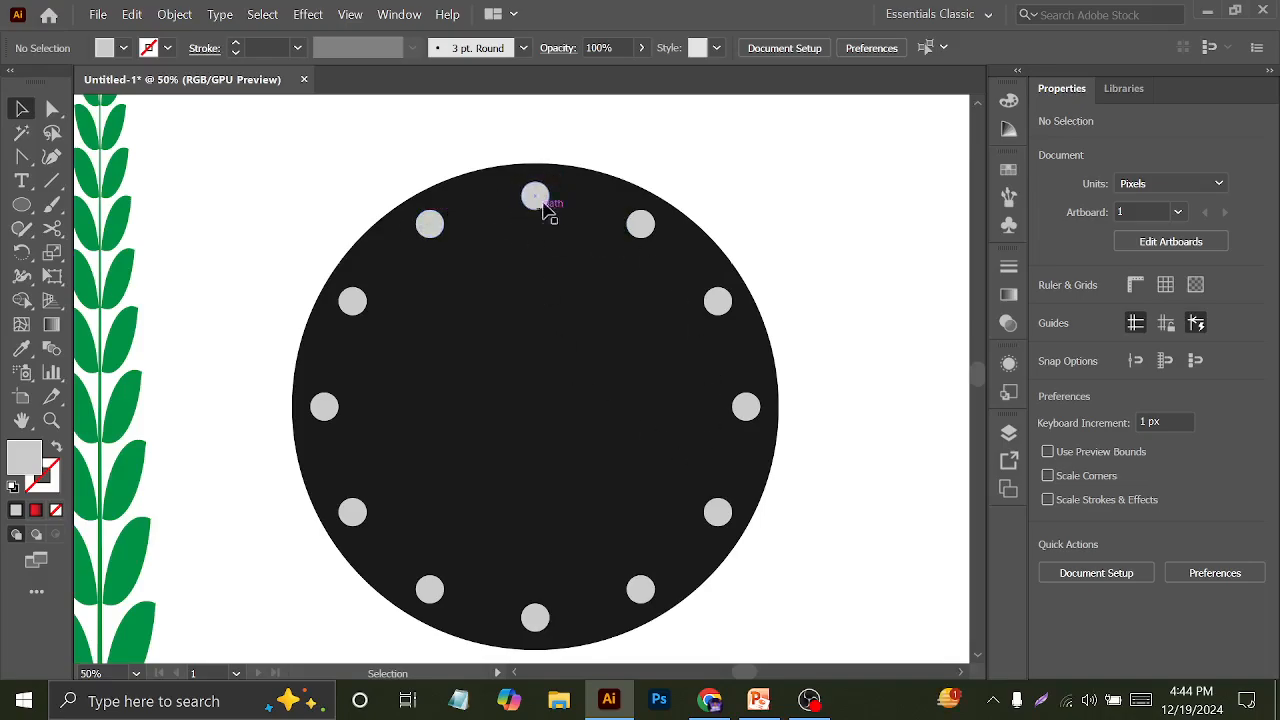
Draw a thin vertical rectangle about 3.6 × 27 px on the empty area beside the dark circle and fill it yellow
scroll(557, 199, "up", 3)
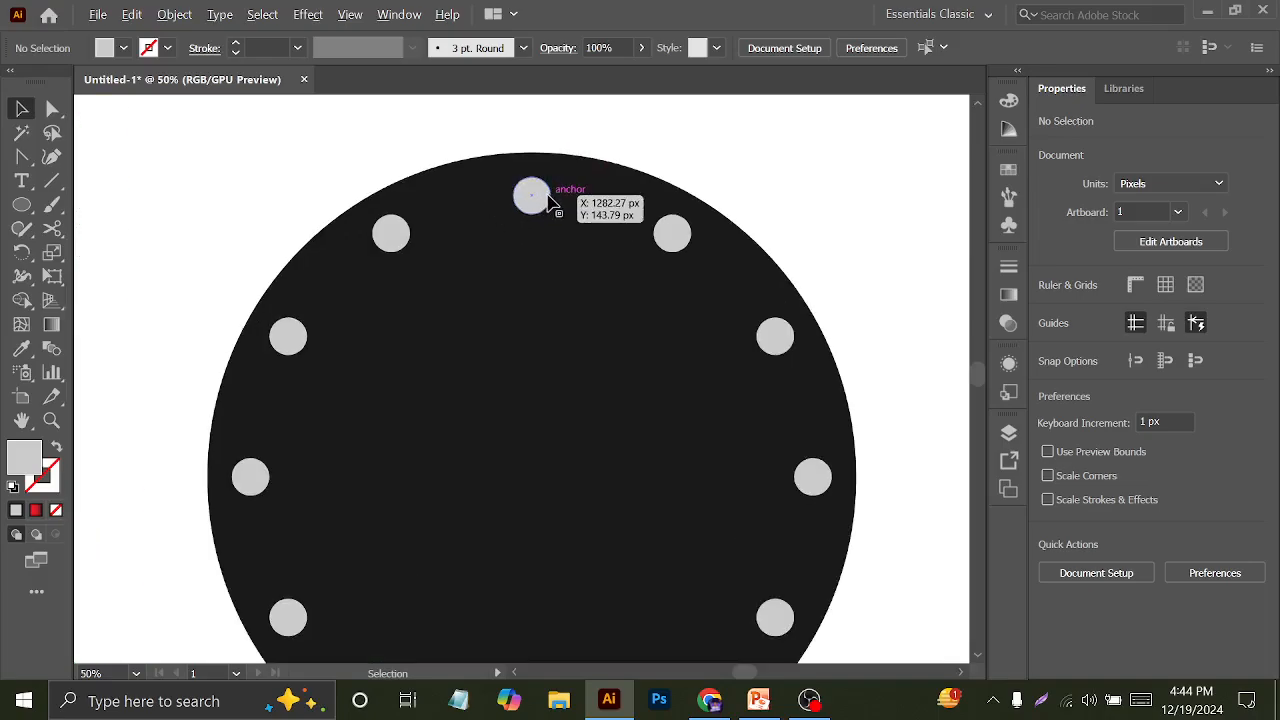
left_click(21, 205)
left_click(33, 212)
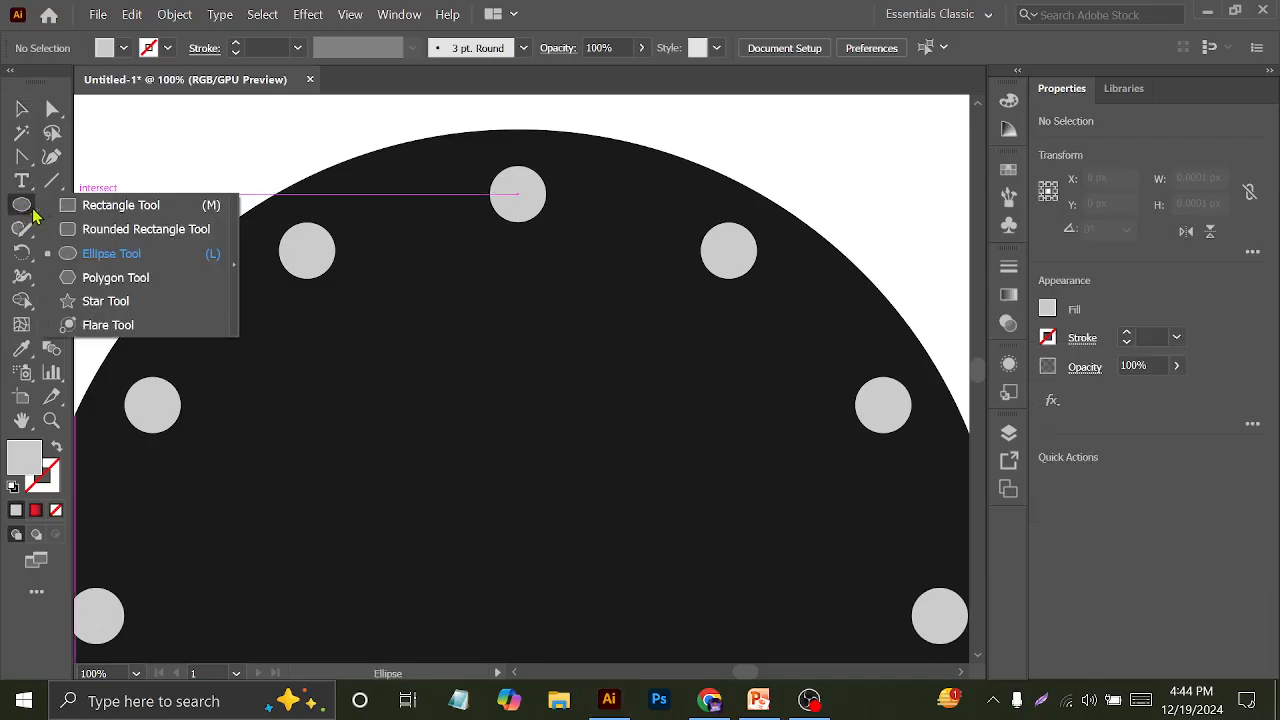
left_click(110, 205)
left_click_drag(164, 145, 168, 181)
left_click(123, 48)
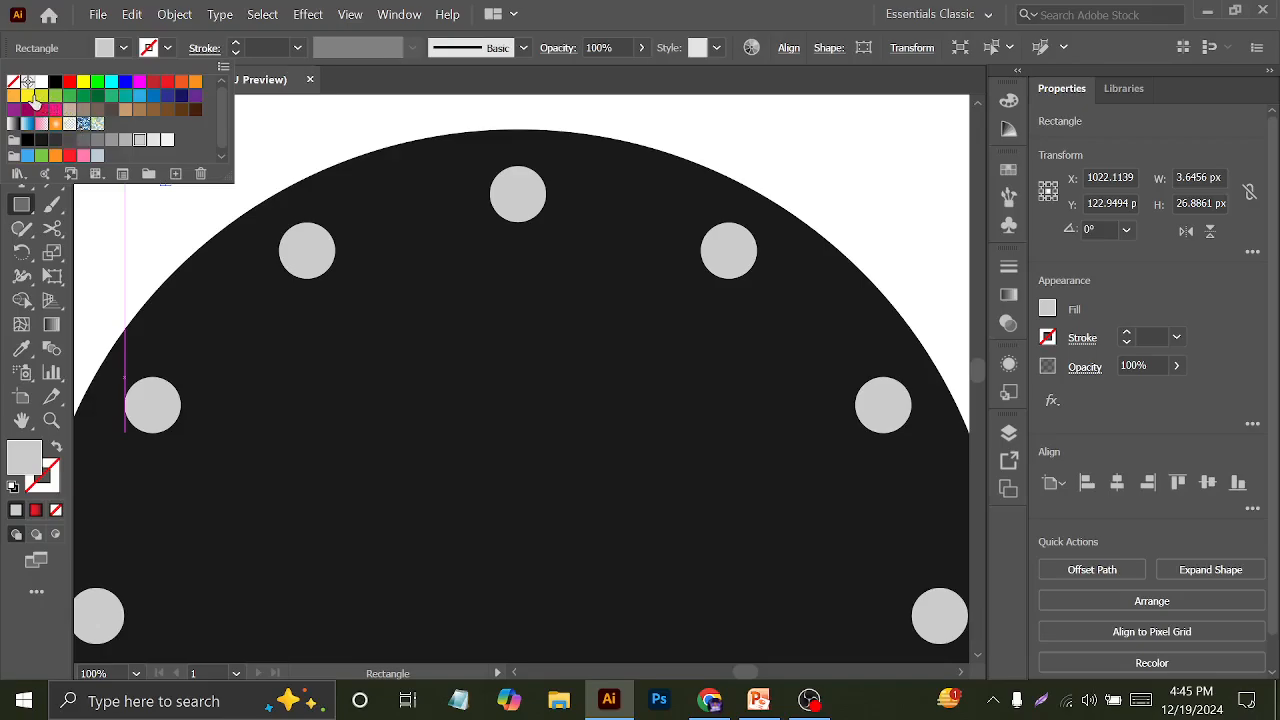
left_click(29, 95)
left_click(297, 135)
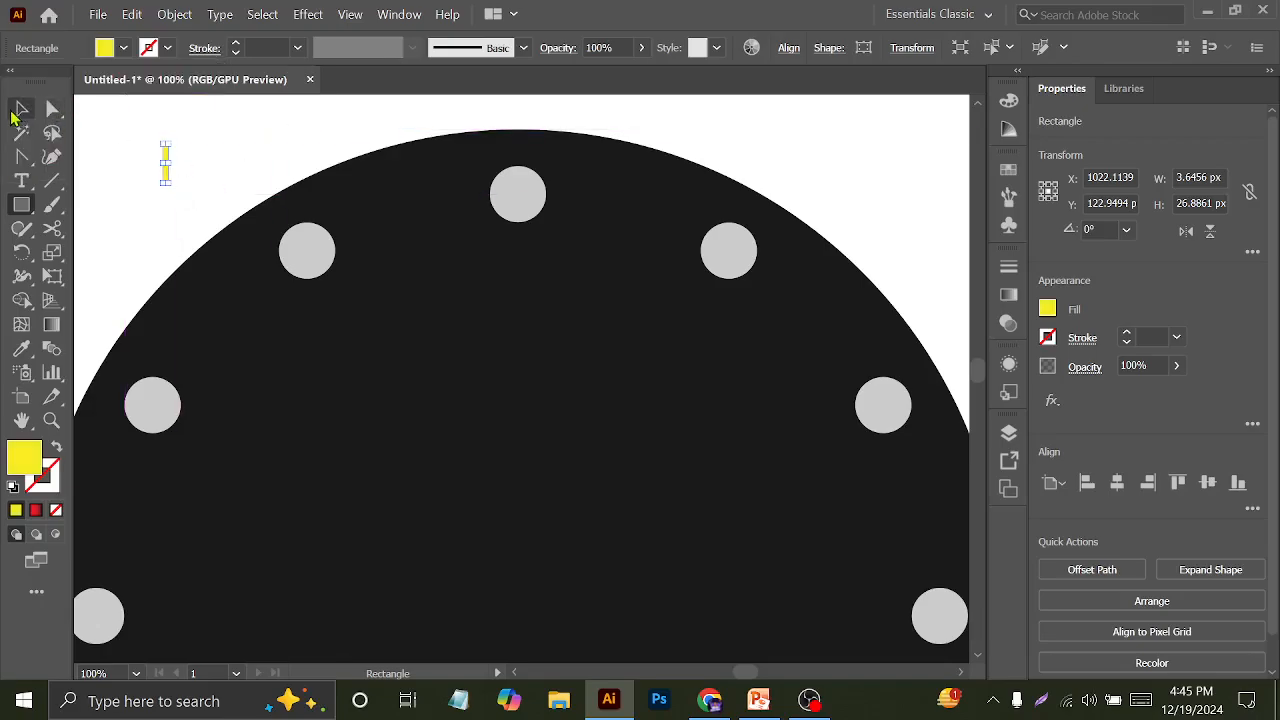
Move the yellow bar onto the topmost small grey circle, aligned with its centre
left_click(20, 110)
scroll(164, 158, "up", 3)
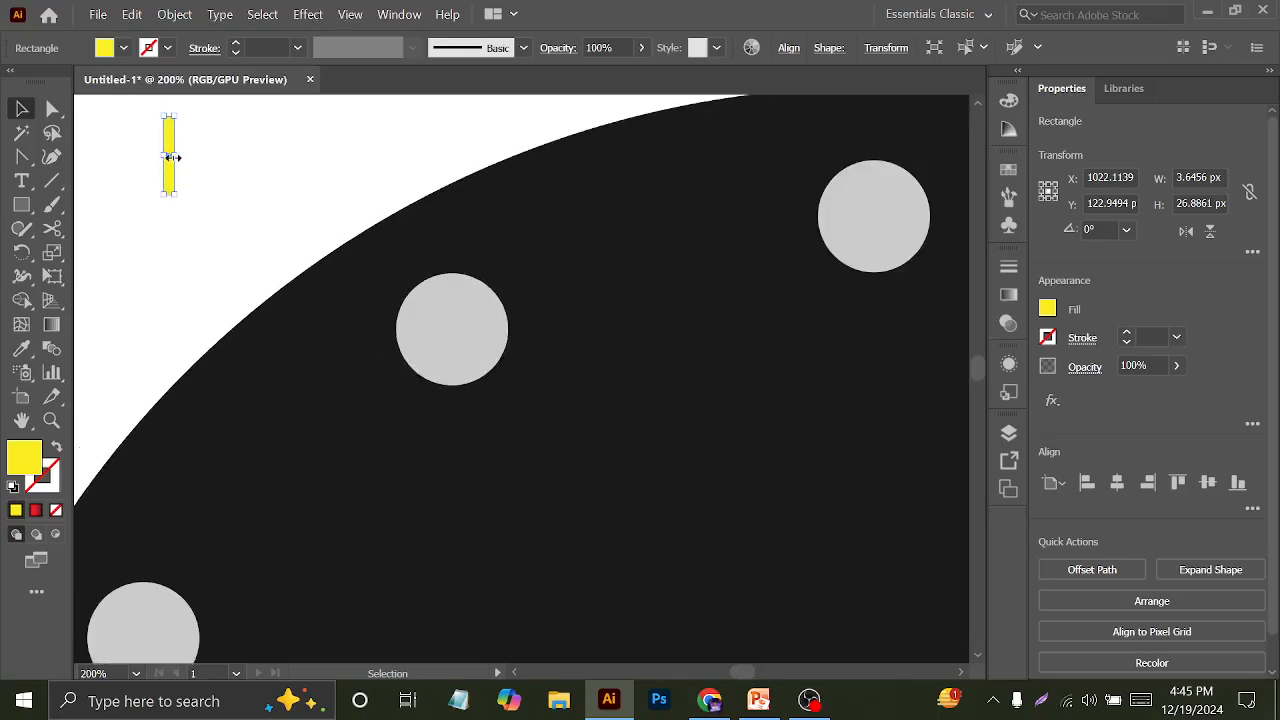
scroll(175, 145, "down", 2)
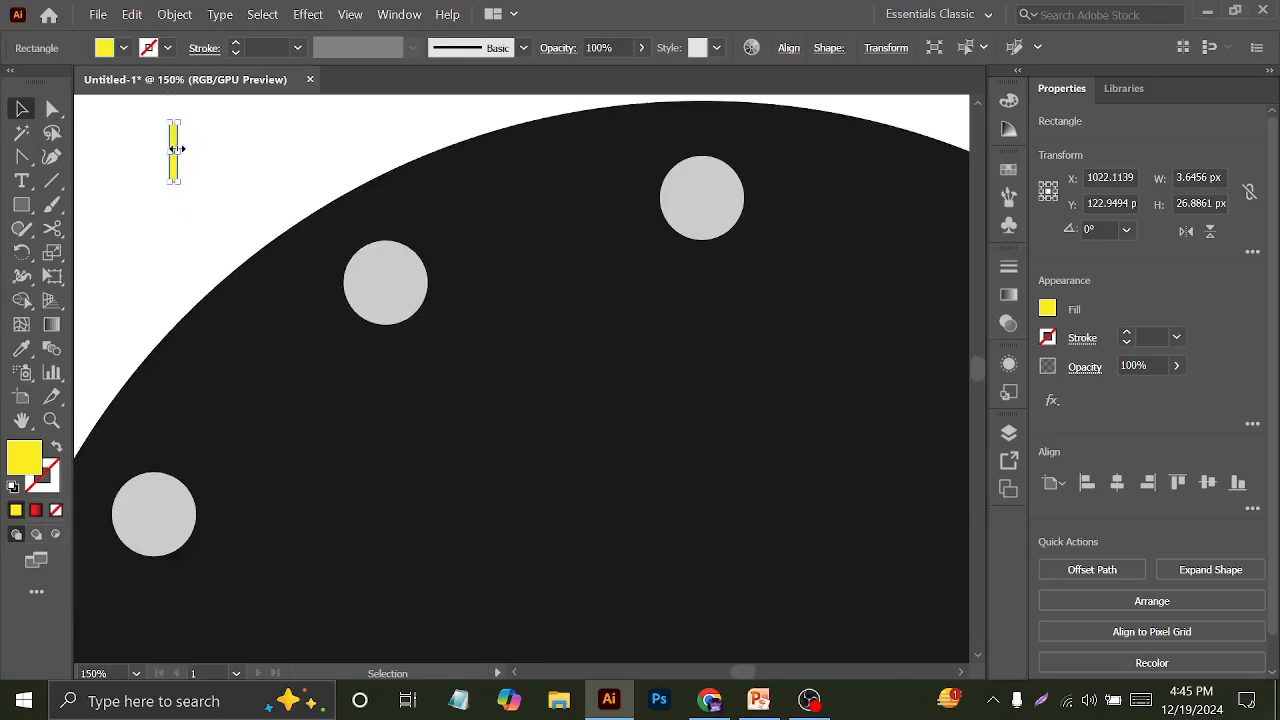
scroll(175, 135, "up", 4)
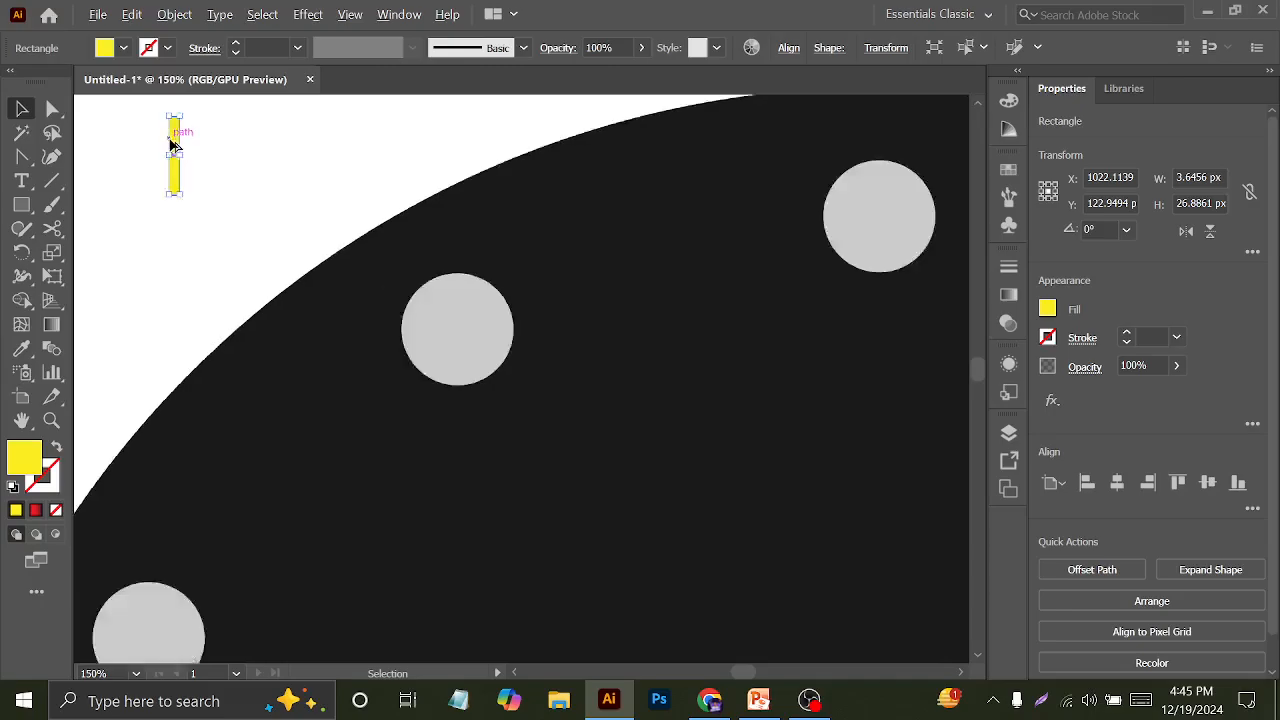
left_click_drag(179, 152, 145, 263)
key("space")
scroll(216, 295, "down", 3)
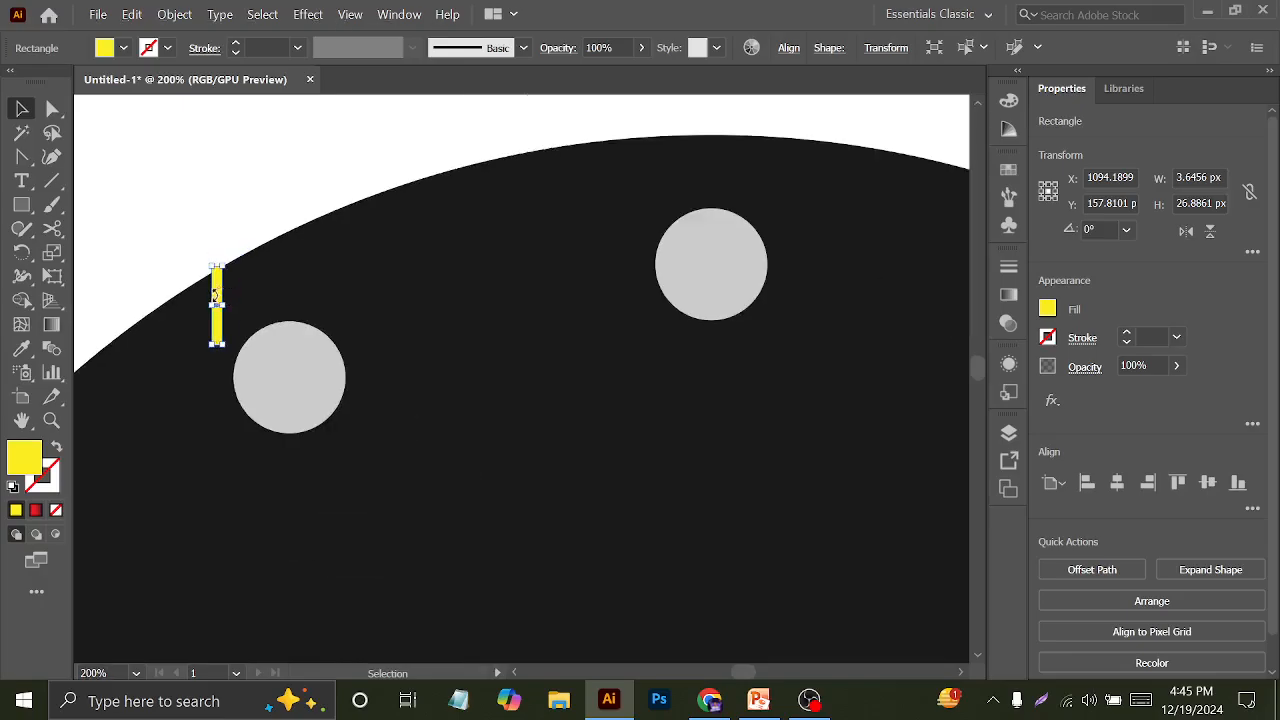
left_click_drag(217, 292, 717, 245)
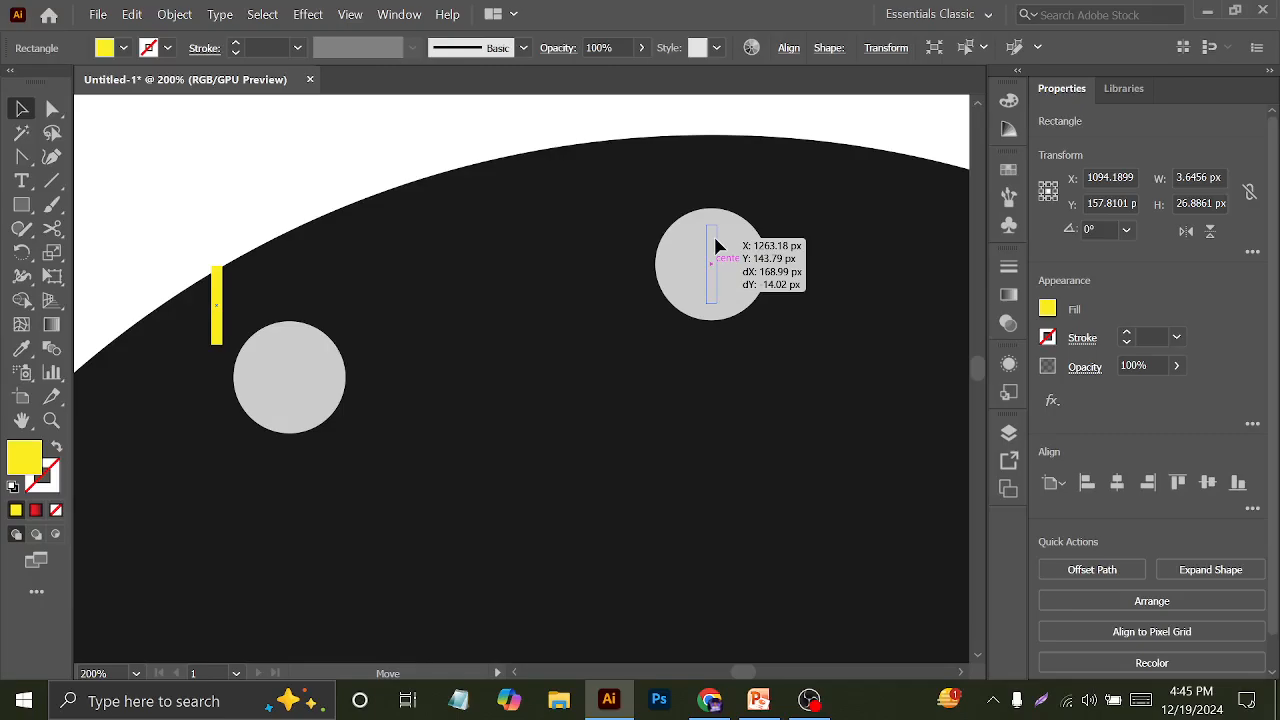
left_click_drag(717, 245, 716, 244)
Stretch the yellow bar up and down to span the grey circle's full height, about 38 px, and deselect it
scroll(716, 244, "up", 3)
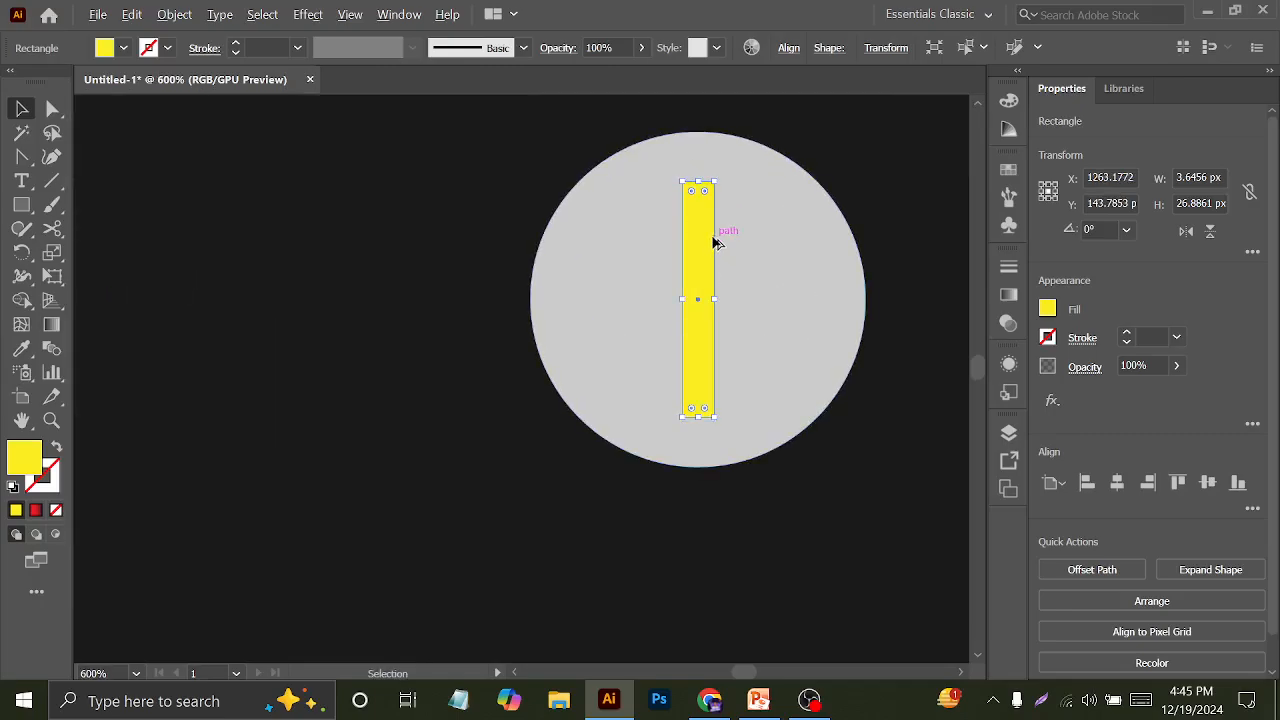
left_click_drag(697, 182, 700, 131)
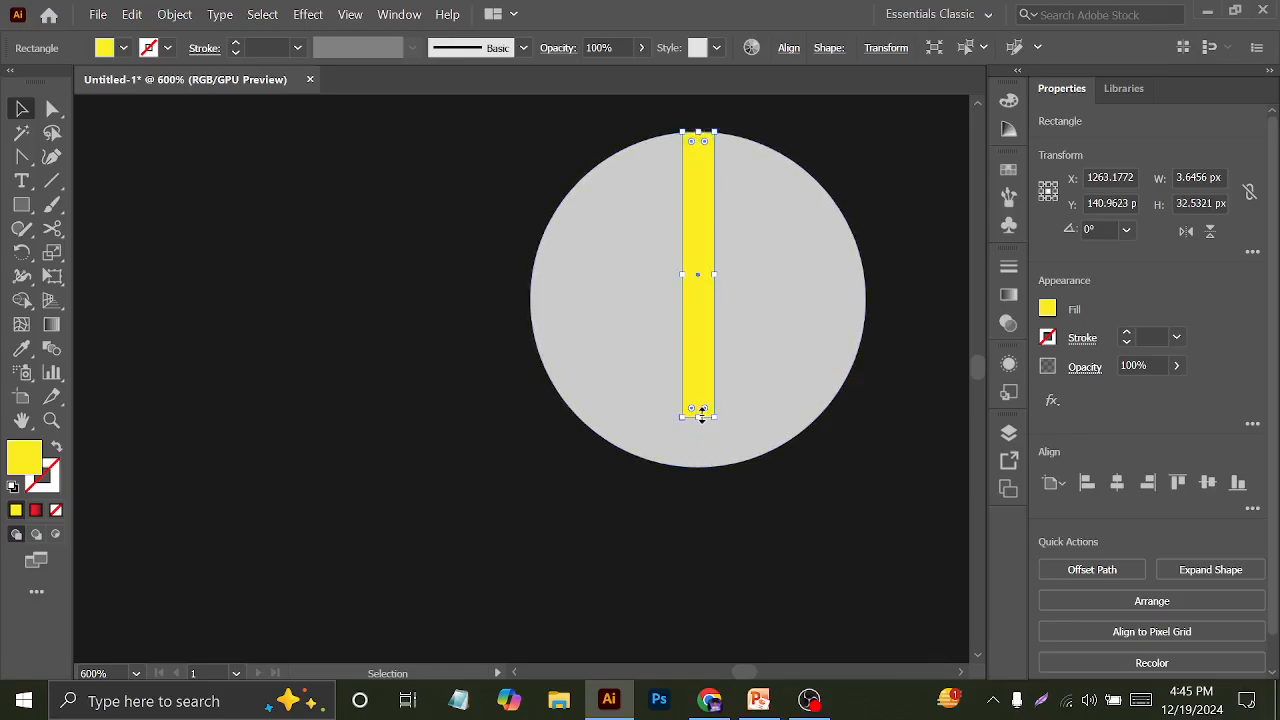
left_click_drag(701, 416, 700, 465)
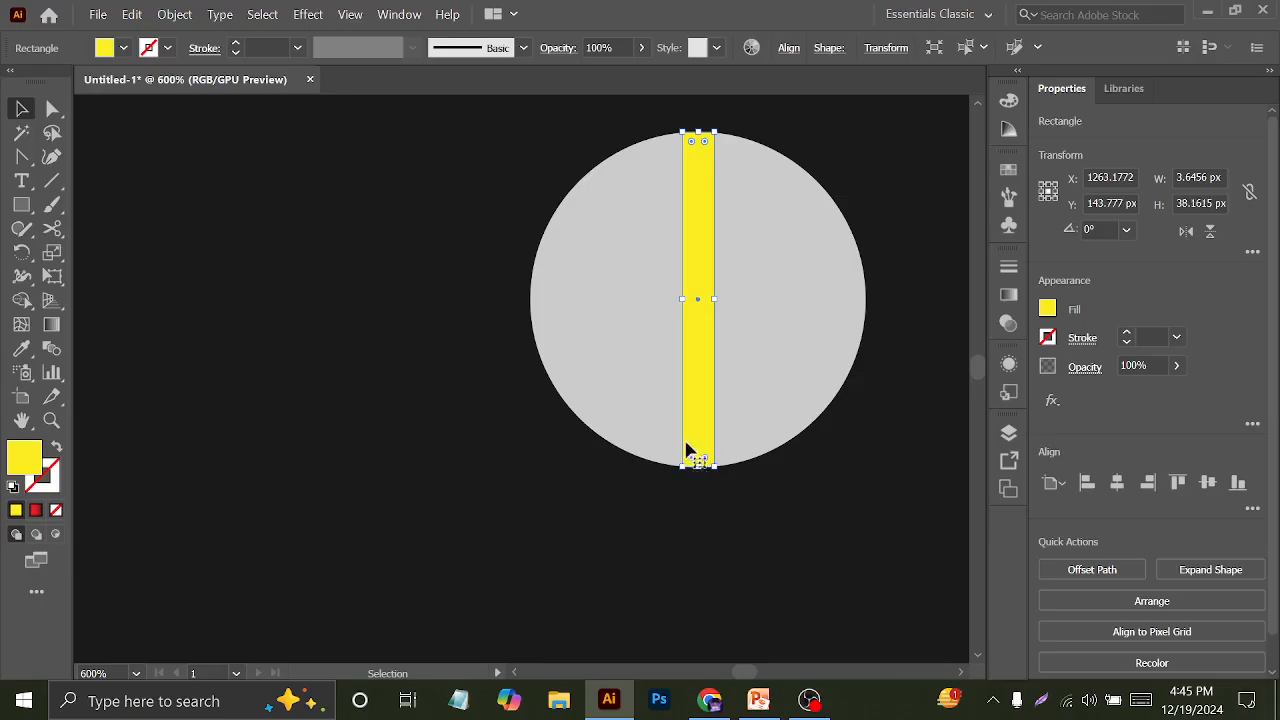
scroll(666, 410, "down", 6)
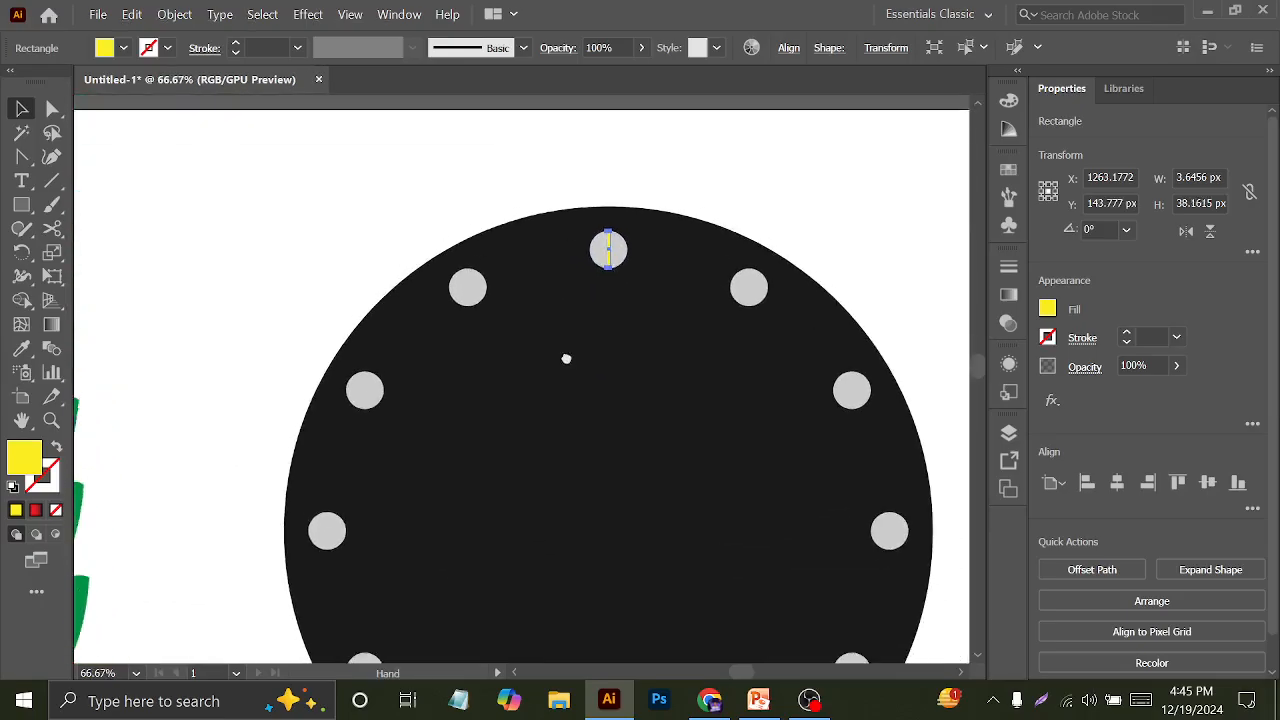
scroll(566, 358, "down", 2)
left_click(791, 211)
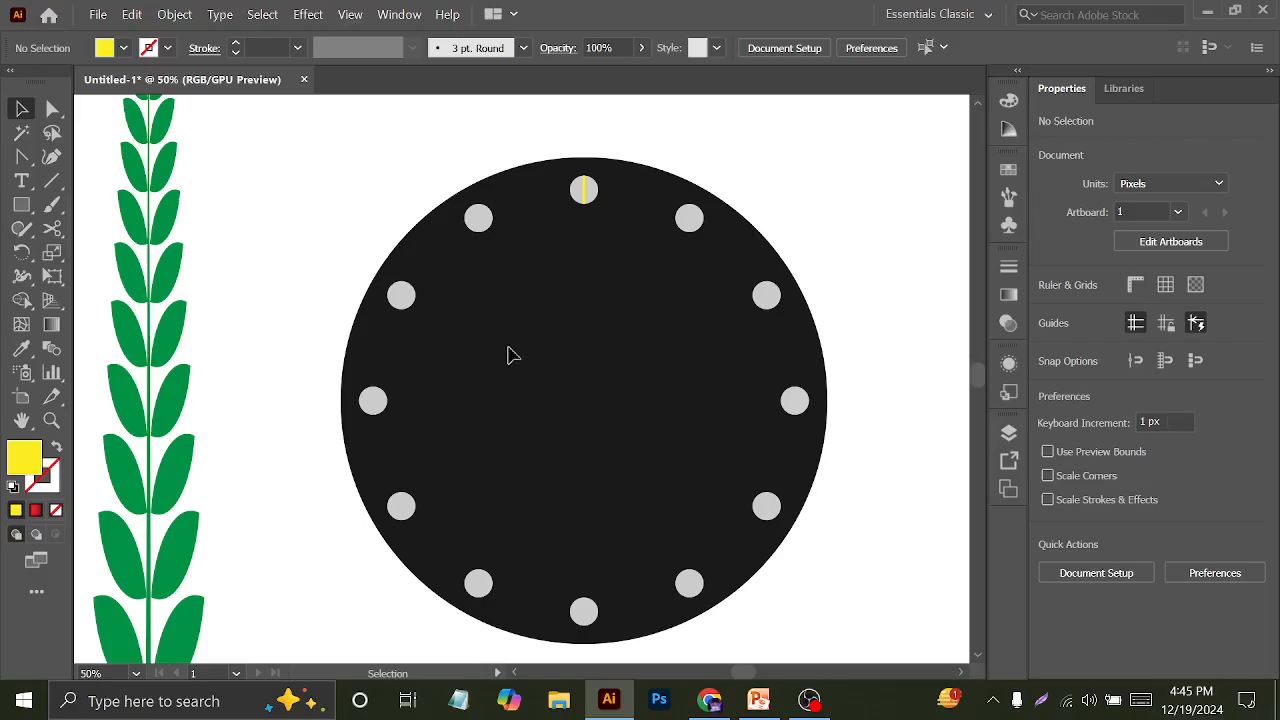
Select all the grey circles with the Magic Wand, exclude the red sticker's grey fold, and group the circles
left_click(23, 132)
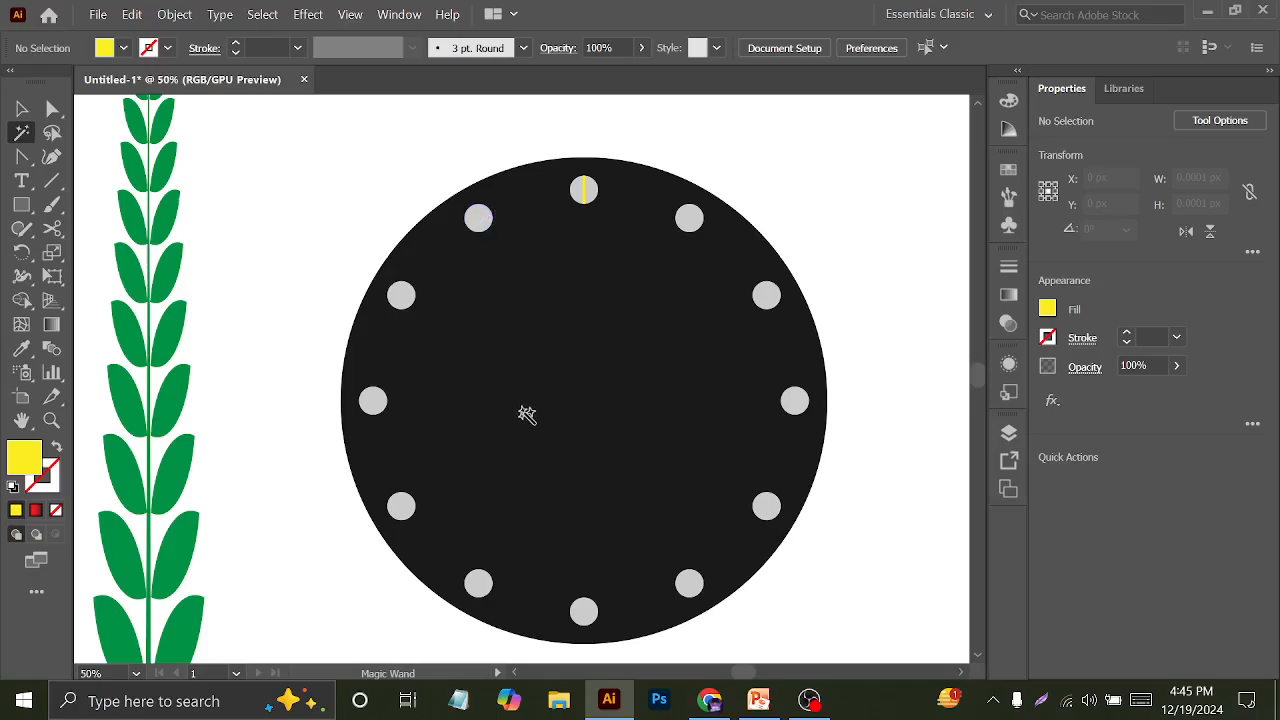
left_click(478, 214)
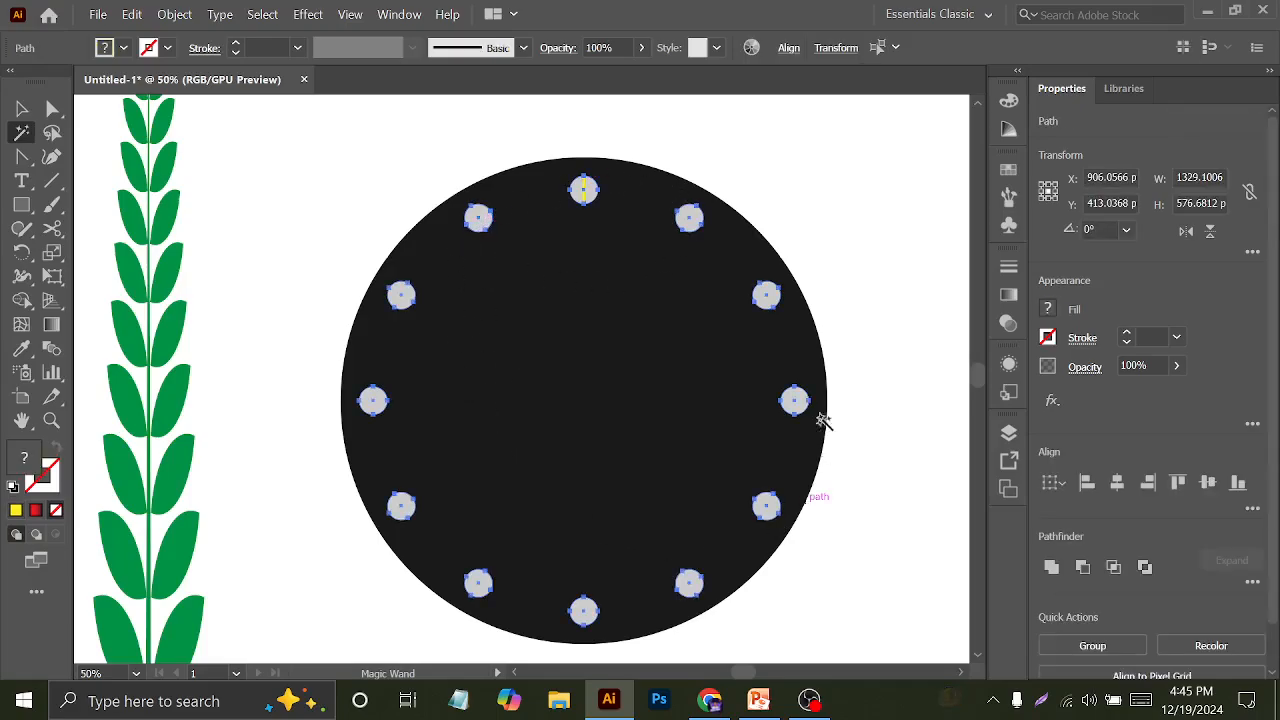
scroll(668, 272, "down", 1)
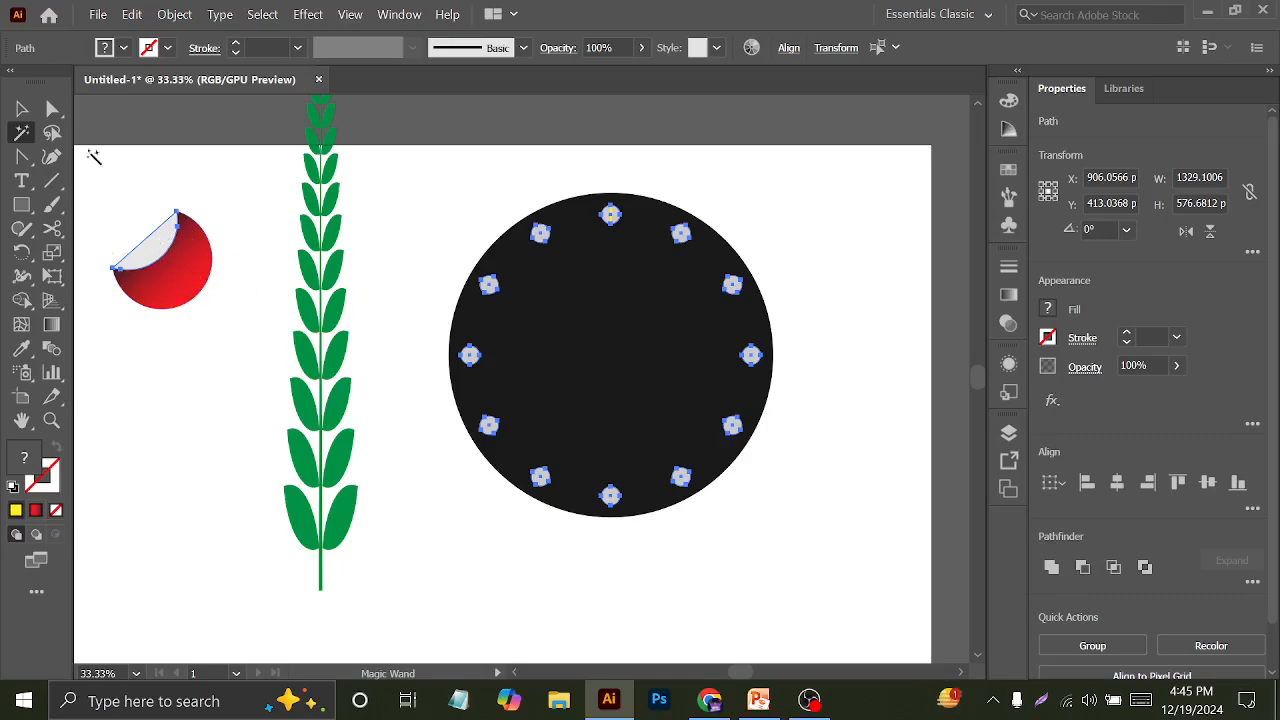
key("v")
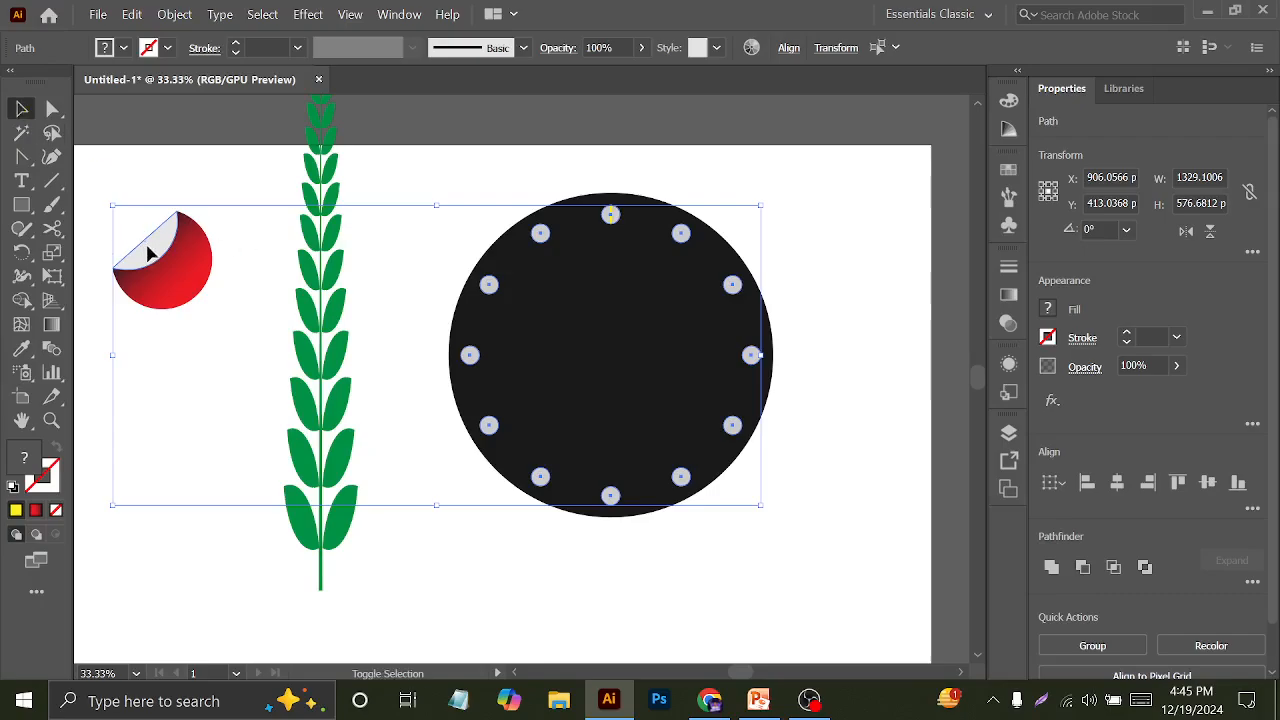
left_click(150, 256, "shift")
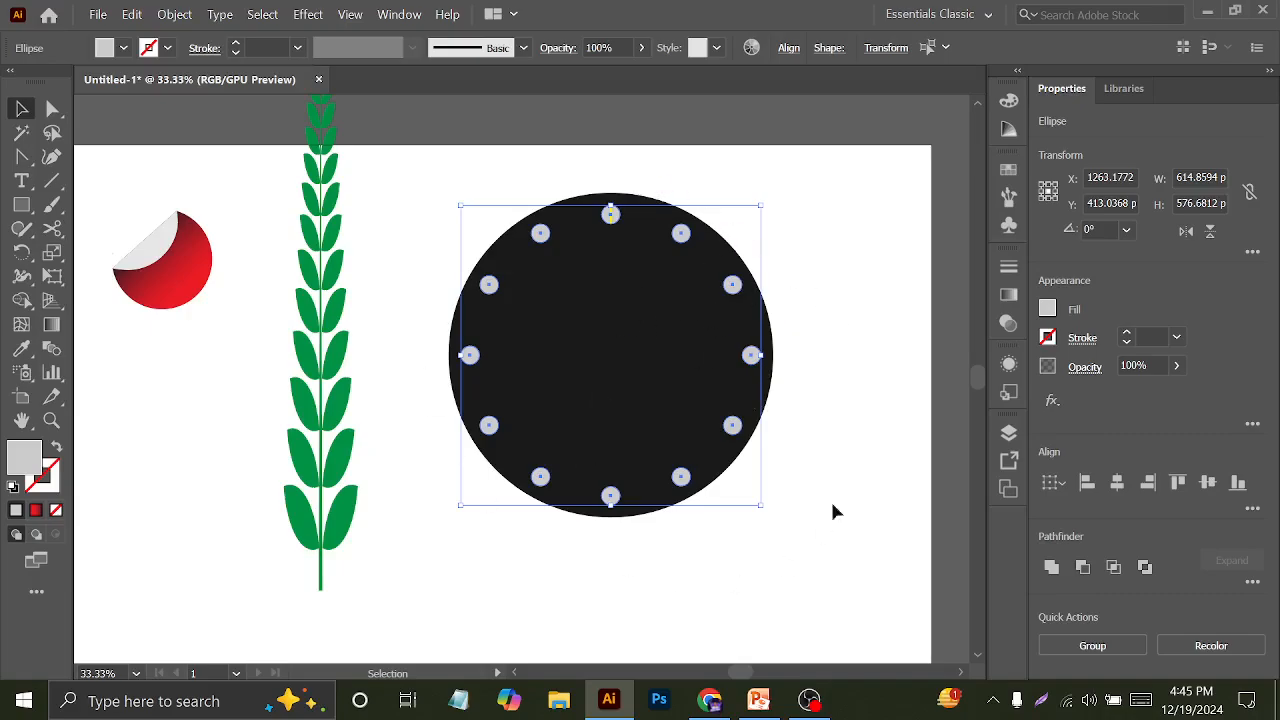
key("ctrl+g")
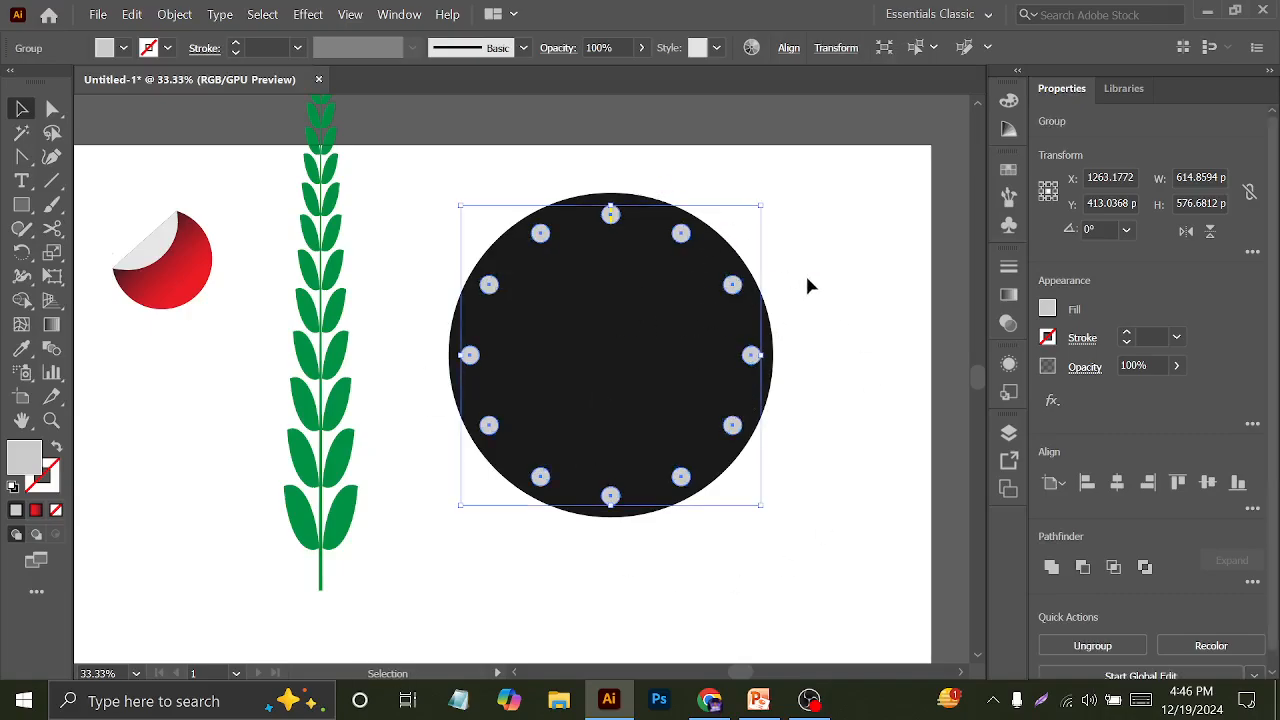
left_click(807, 278)
Try moving the grouped ring of grey circles off the dark circle, and undo the move
left_click_drag(680, 239, 568, 344)
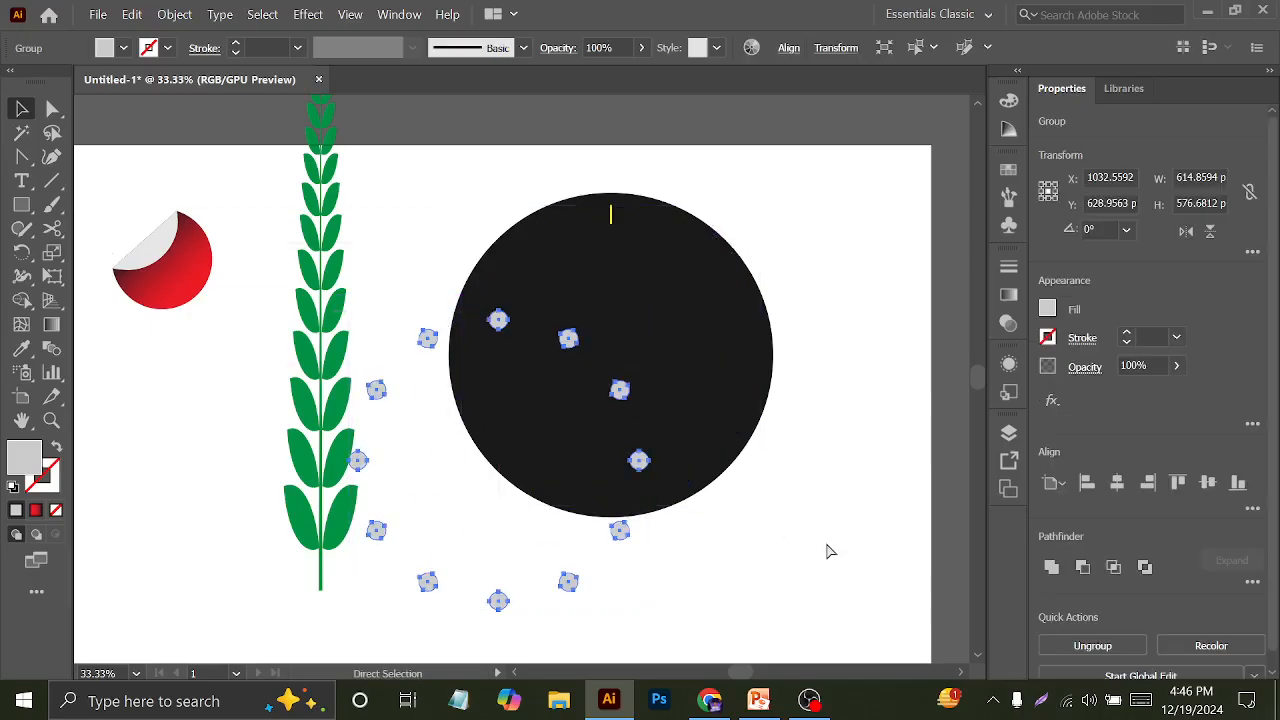
key("ctrl+z")
left_click(825, 543)
Using outline view, create a copy of the yellow bar rotated 6° around the large circle's centre, and return to the preview
scroll(644, 219, "up", 2)
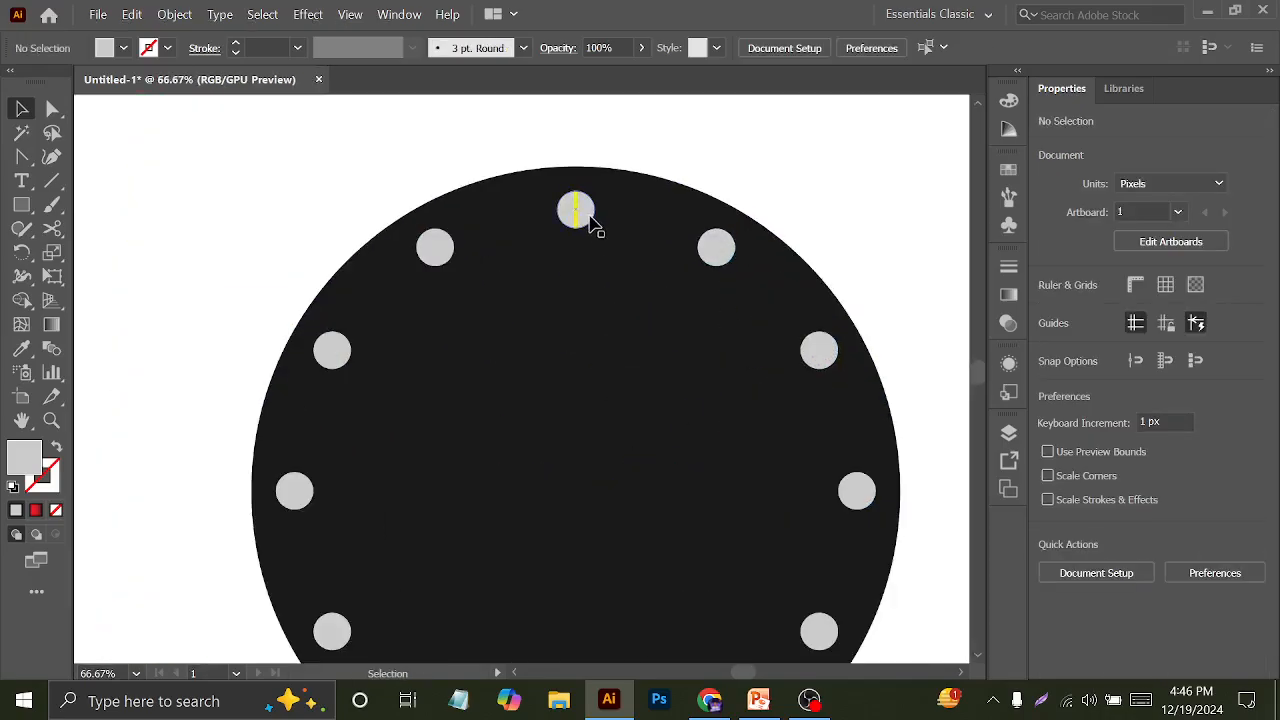
scroll(590, 225, "up", 1)
left_click(570, 205)
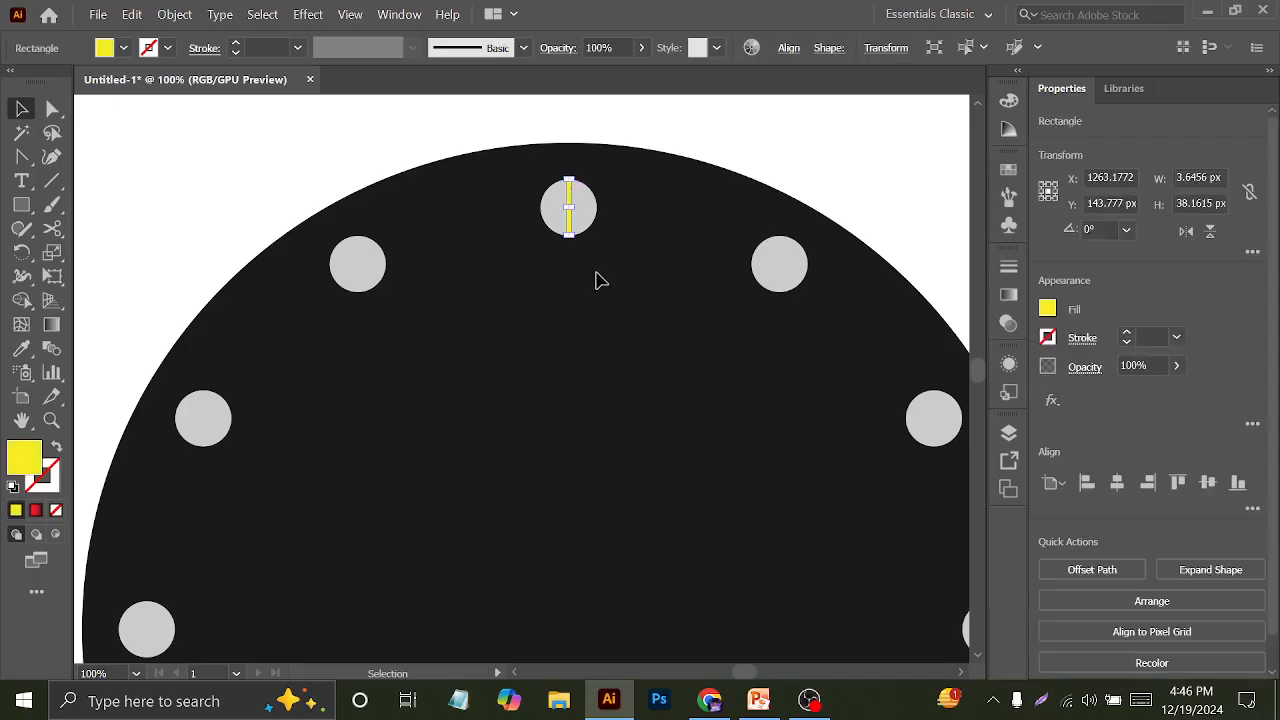
scroll(597, 280, "down", 2)
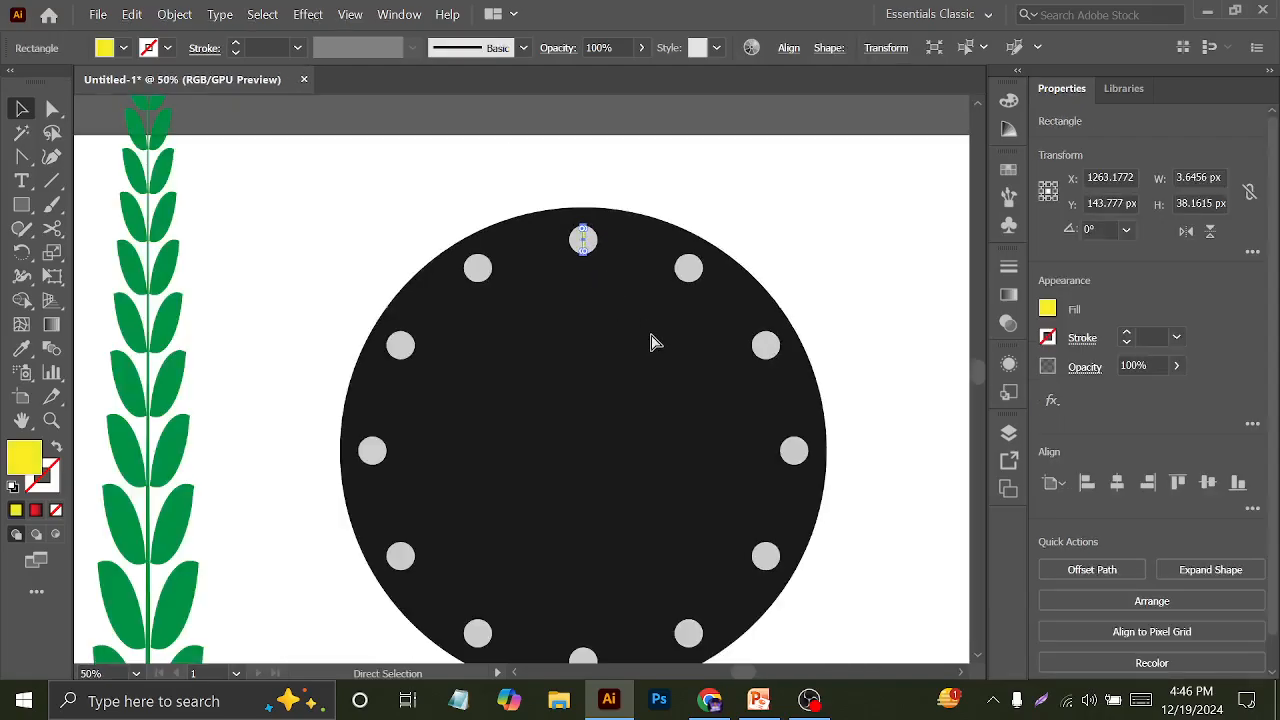
key("ctrl+y")
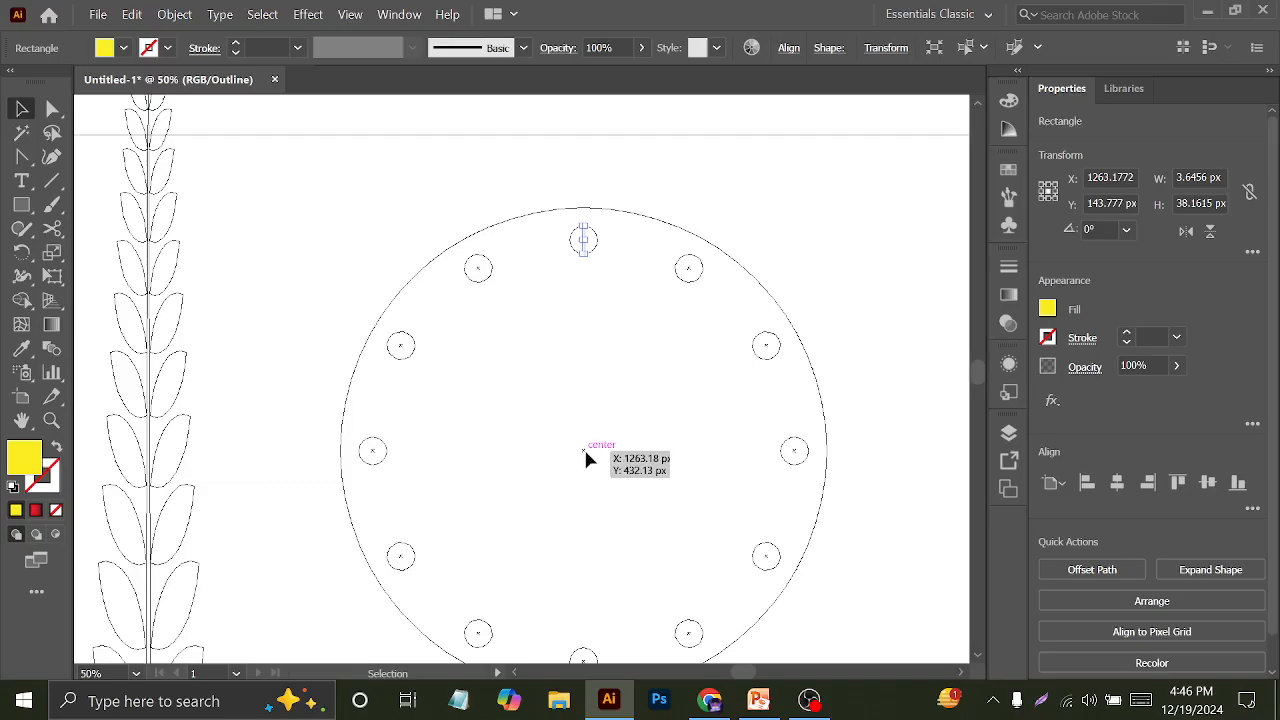
left_click(23, 256)
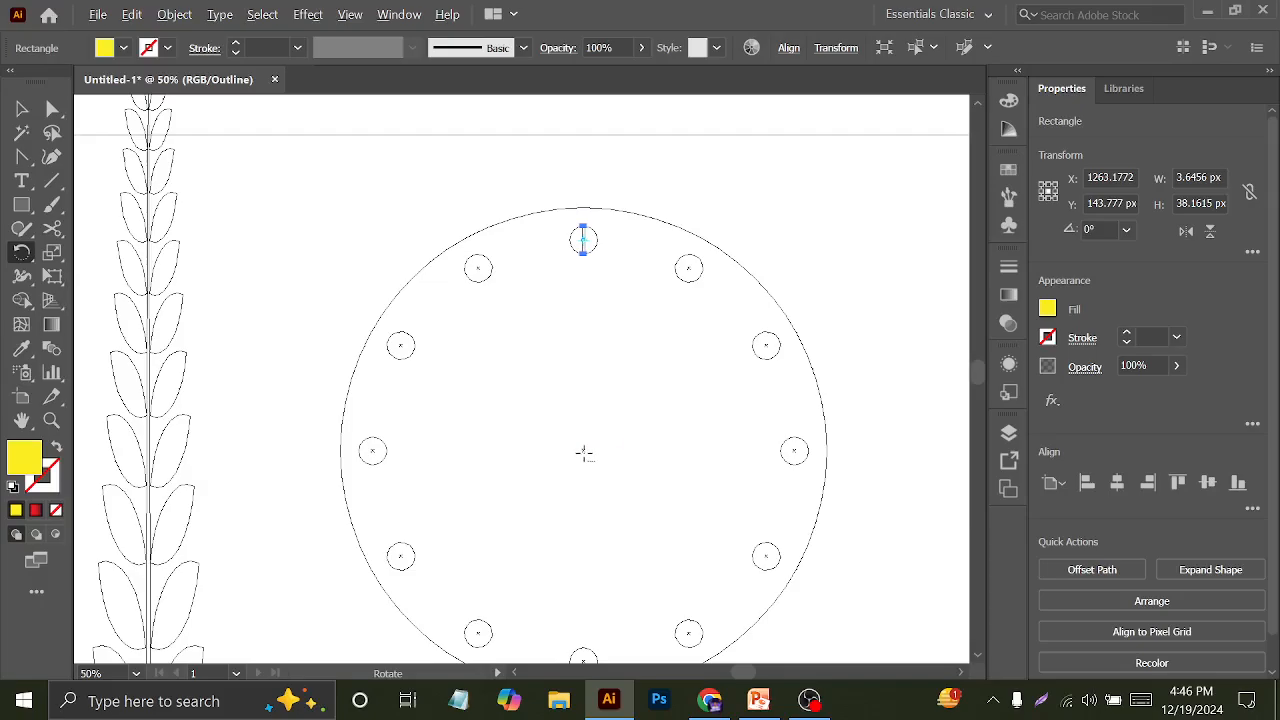
left_click(584, 451, "alt")
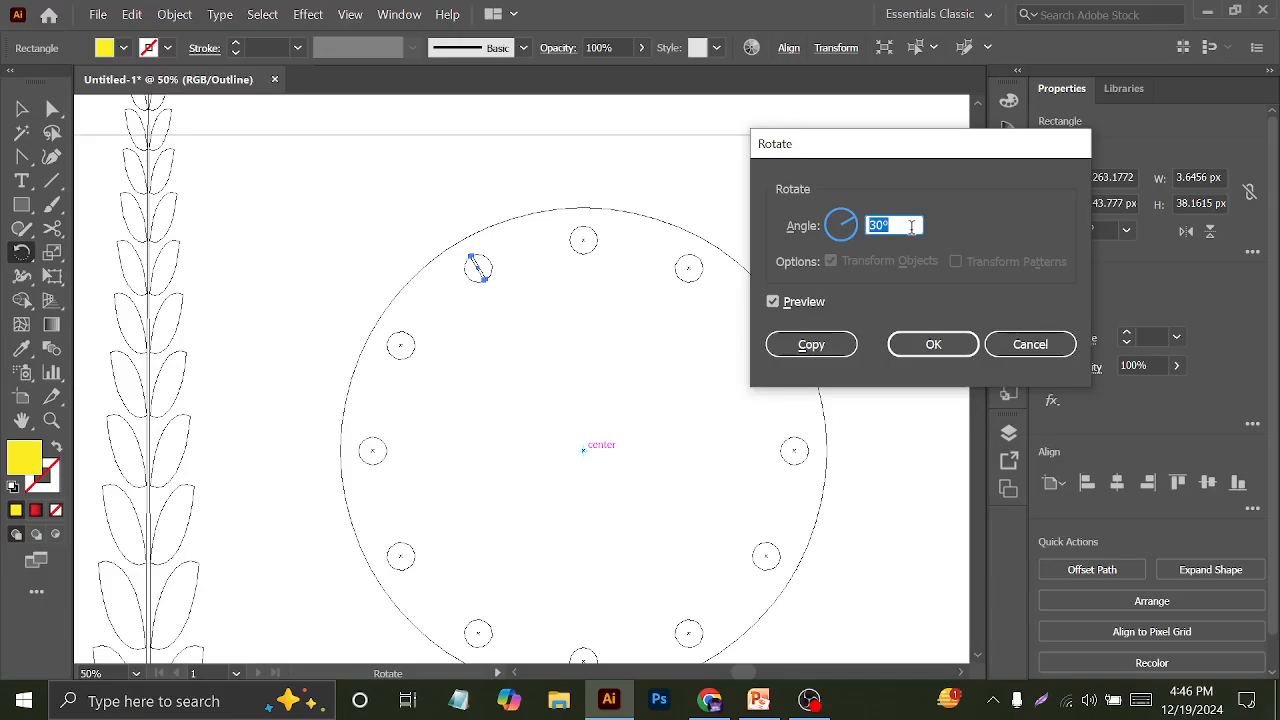
type("3")
left_click(795, 303)
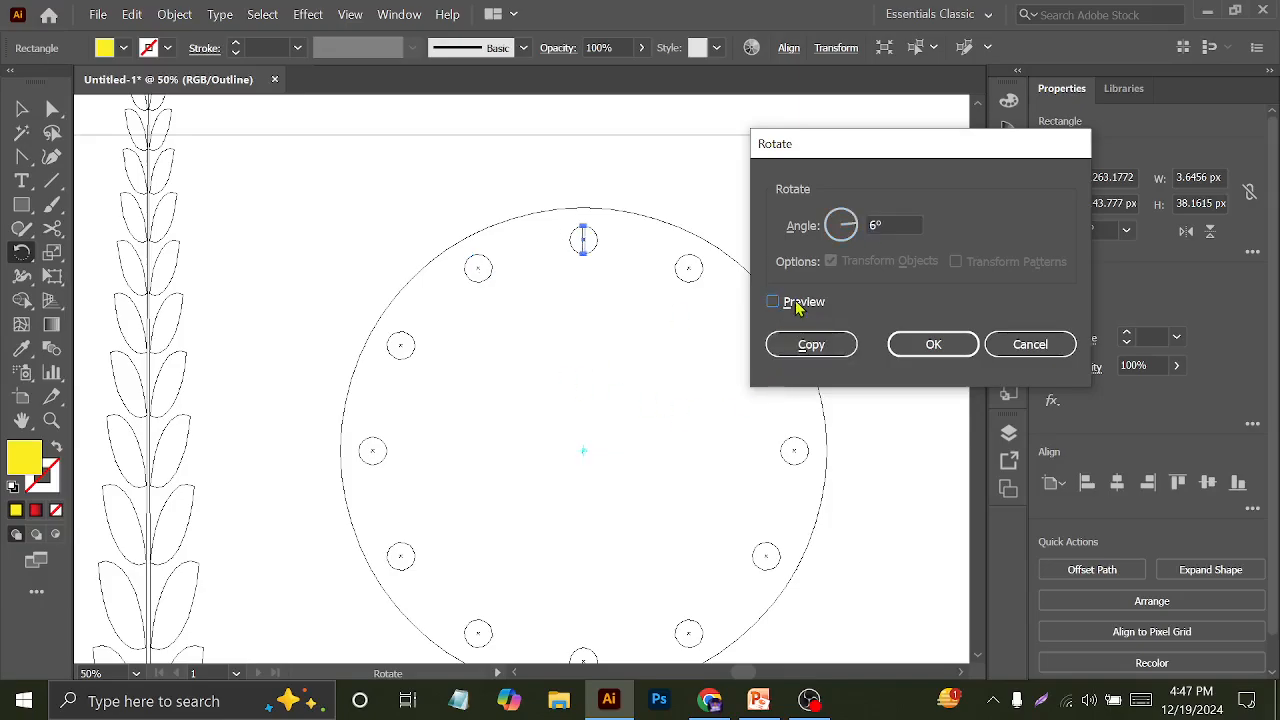
left_click(795, 303)
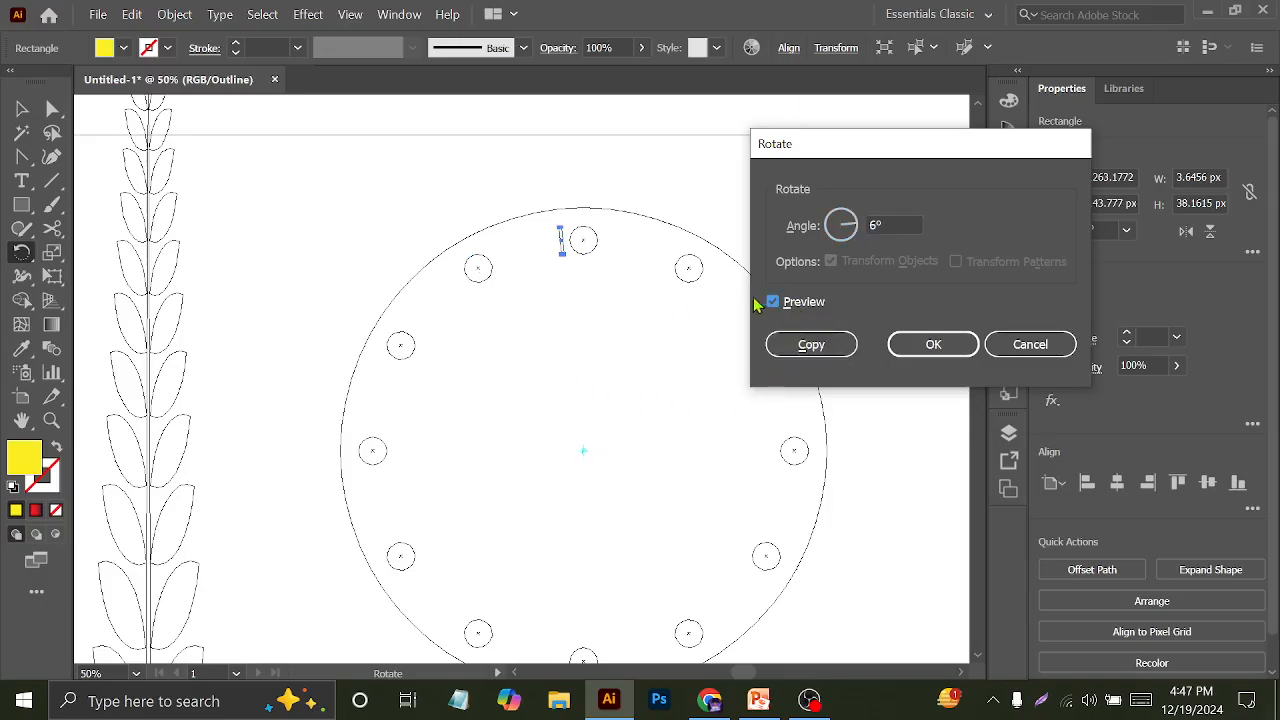
left_click(812, 345)
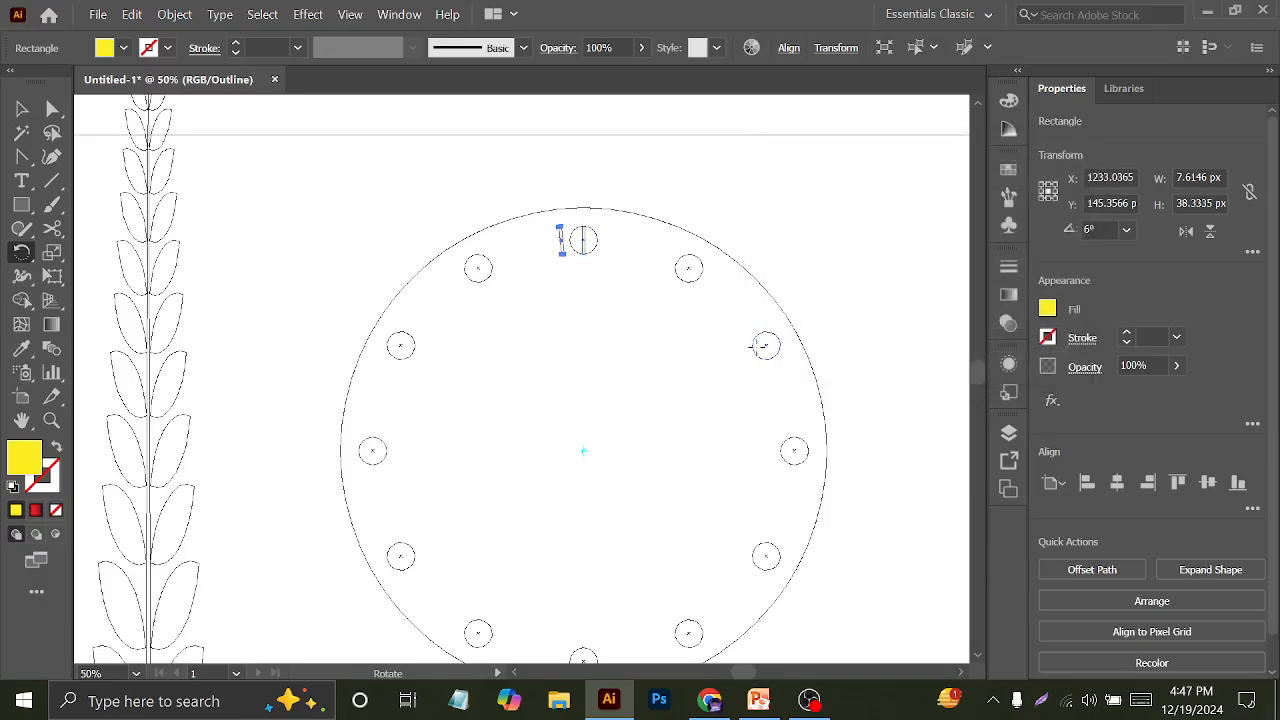
key("ctrl+y")
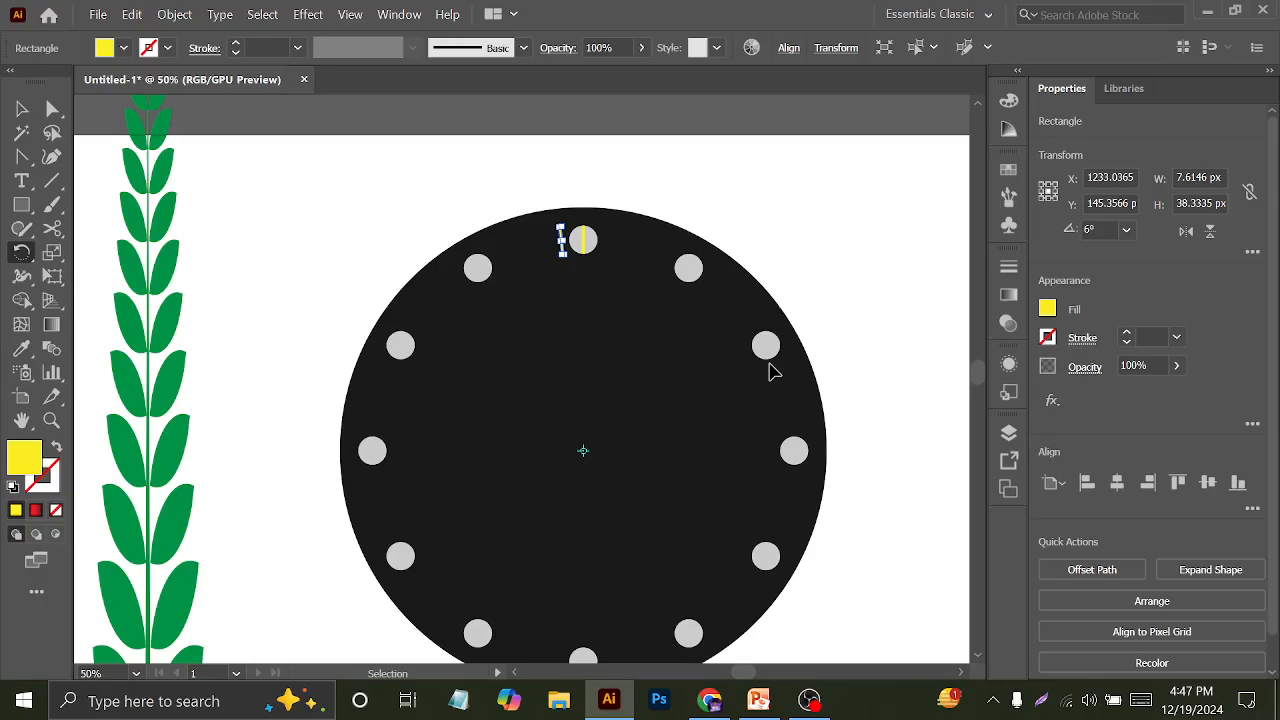
Repeat the 6° rotated copy of the yellow bar until the bars form a full ring around the dark circle
key("ctrl+d")
key("ctrl+d")
key("ctrl+d")
key("ctrl+d")
key("ctrl+d")
key("ctrl+d")
key("ctrl+d")
key("ctrl+d")
key("ctrl+d")
key("ctrl+d")
key("ctrl+d")
key("ctrl+d")
key("ctrl+d")
key("ctrl+d")
key("ctrl+d")
key("ctrl+d")
key("ctrl+d")
key("ctrl+d")
key("ctrl+d")
key("ctrl+d")
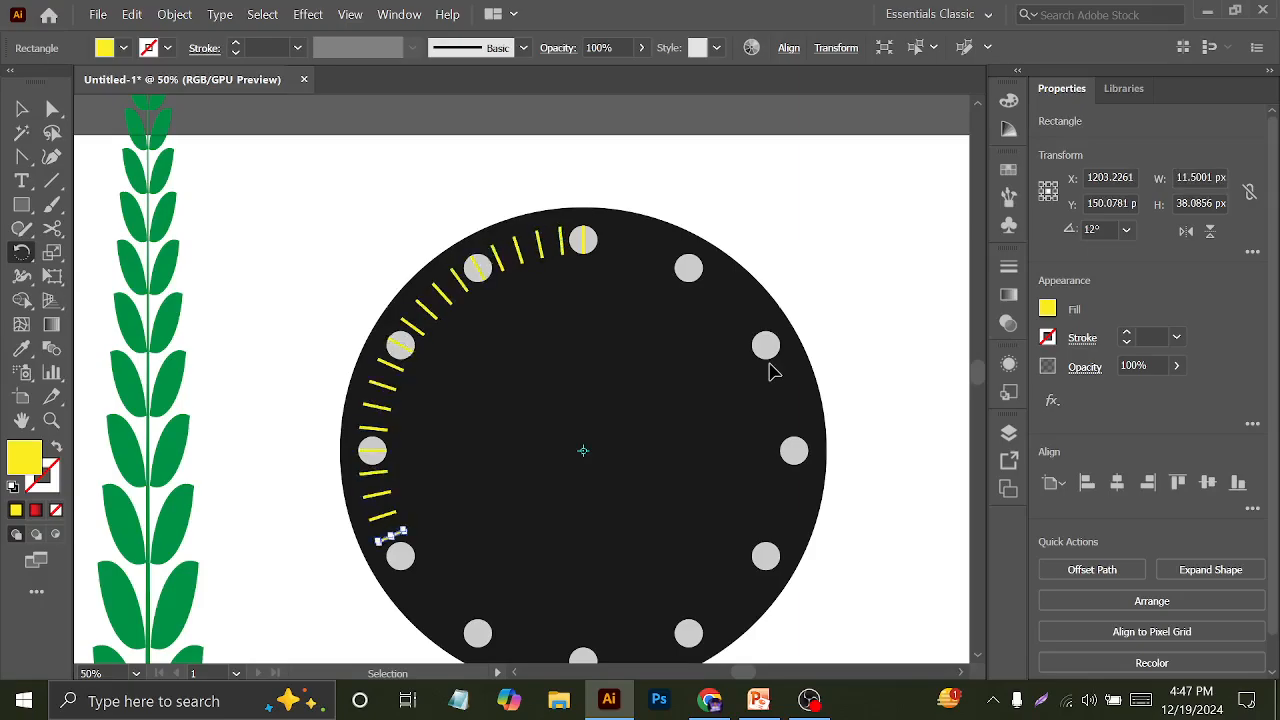
key("ctrl+d")
key("ctrl+d")
key("ctrl+d")
key("ctrl+d")
key("ctrl+d")
key("ctrl+d")
key("ctrl+d")
key("ctrl+d")
key("ctrl+d")
key("ctrl+d")
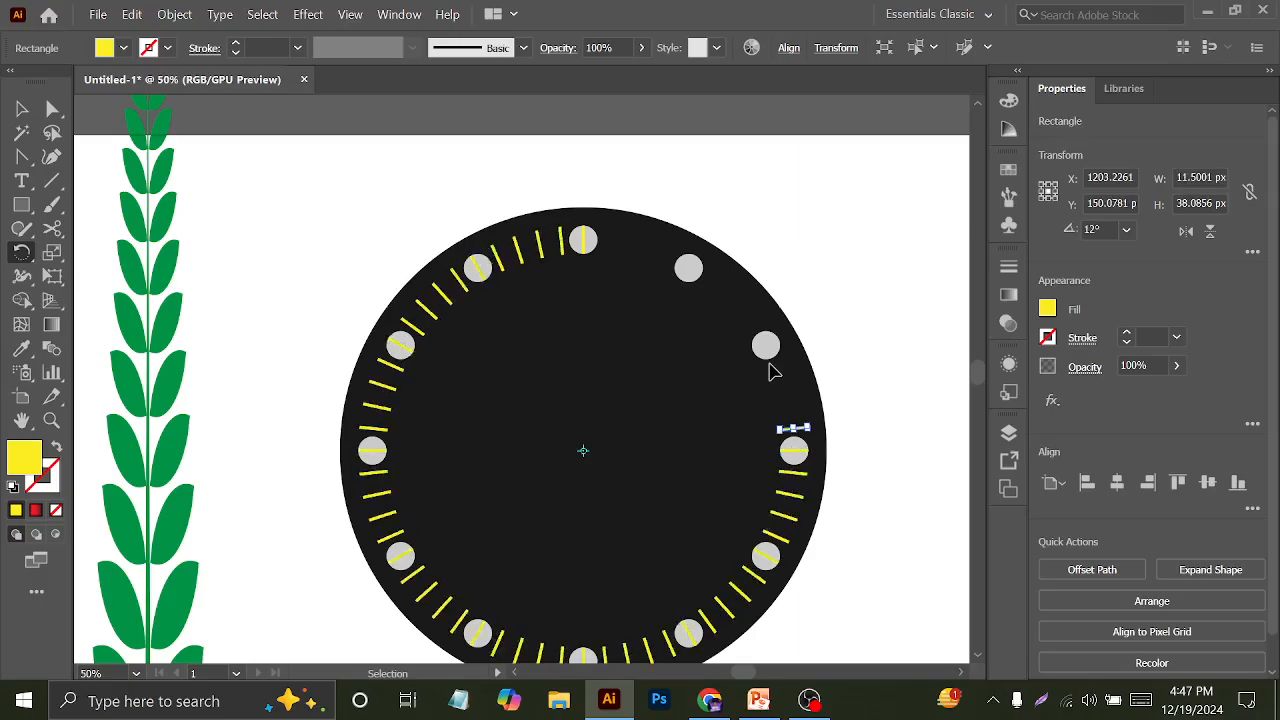
key("ctrl+d")
key("ctrl+d")
key("ctrl+d")
key("ctrl+d")
key("ctrl+d")
key("ctrl+d")
key("ctrl+d")
key("ctrl+d")
key("ctrl+d")
key("ctrl+d")
key("ctrl+d")
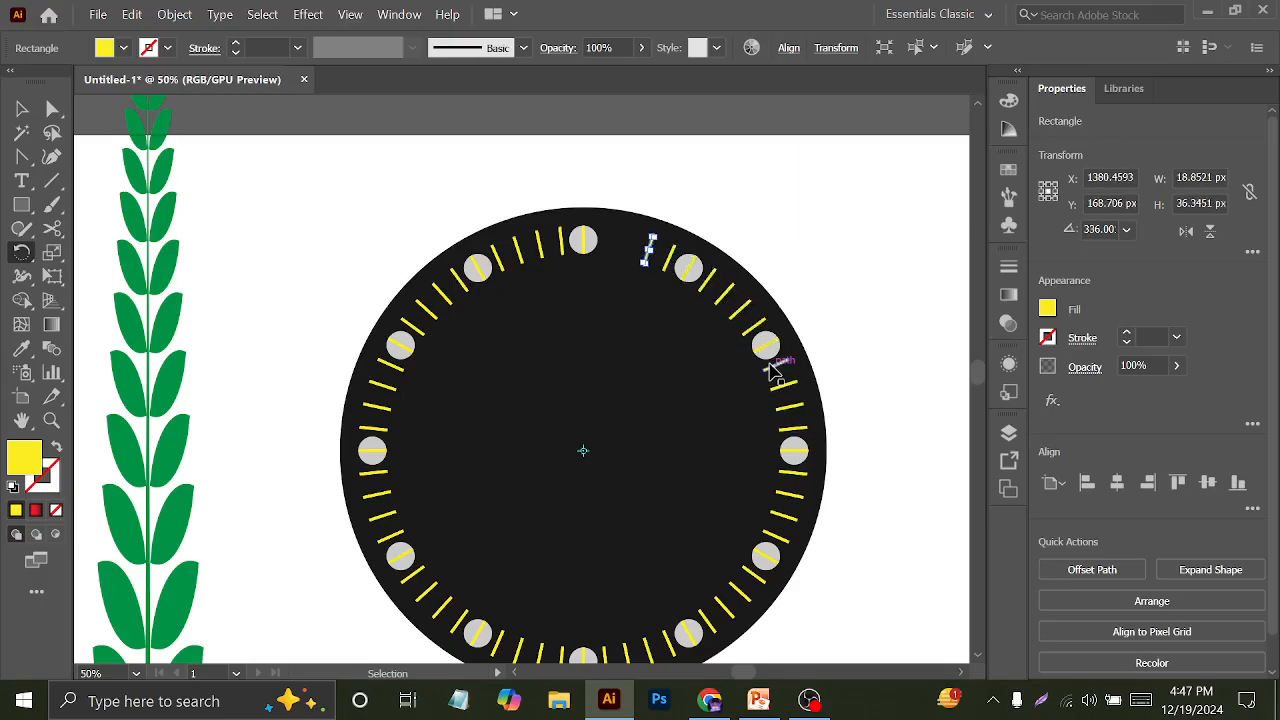
key("ctrl+d")
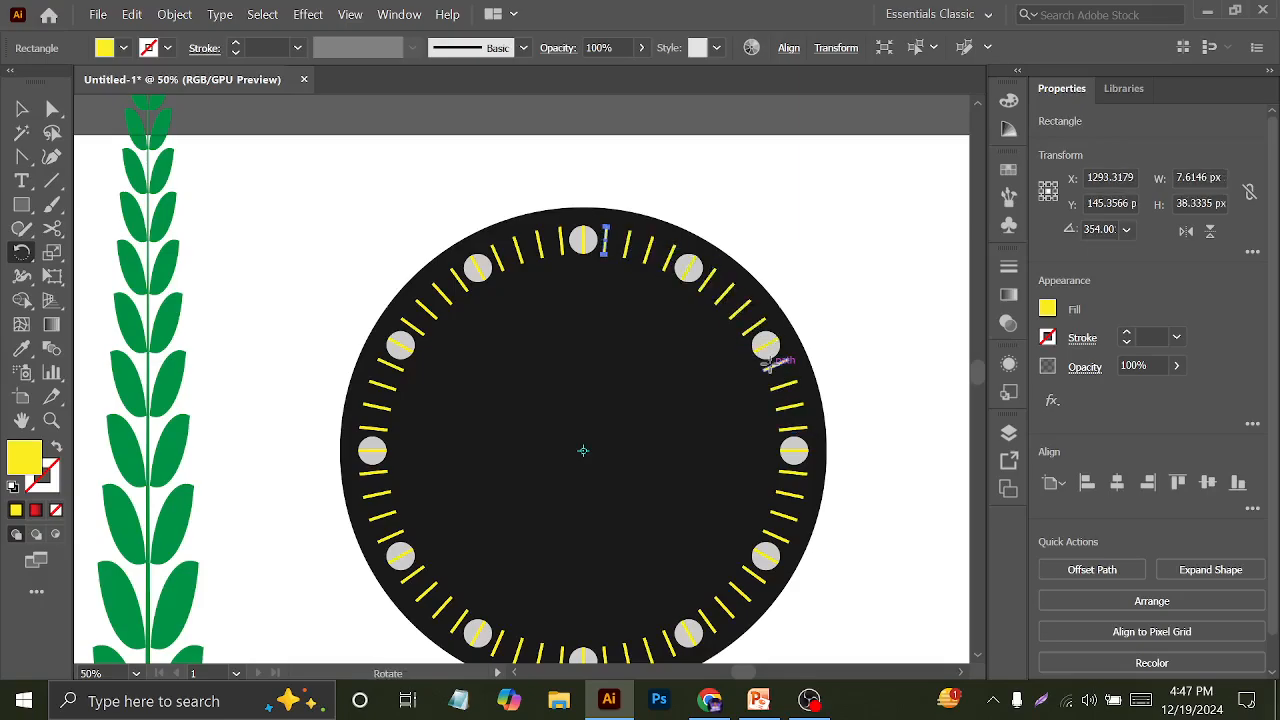
Try shifting the yellow bar off the grey circle at the ten o'clock position, and undo each attempt
key("v")
scroll(437, 362, "up", 3)
scroll(345, 327, "up", 5)
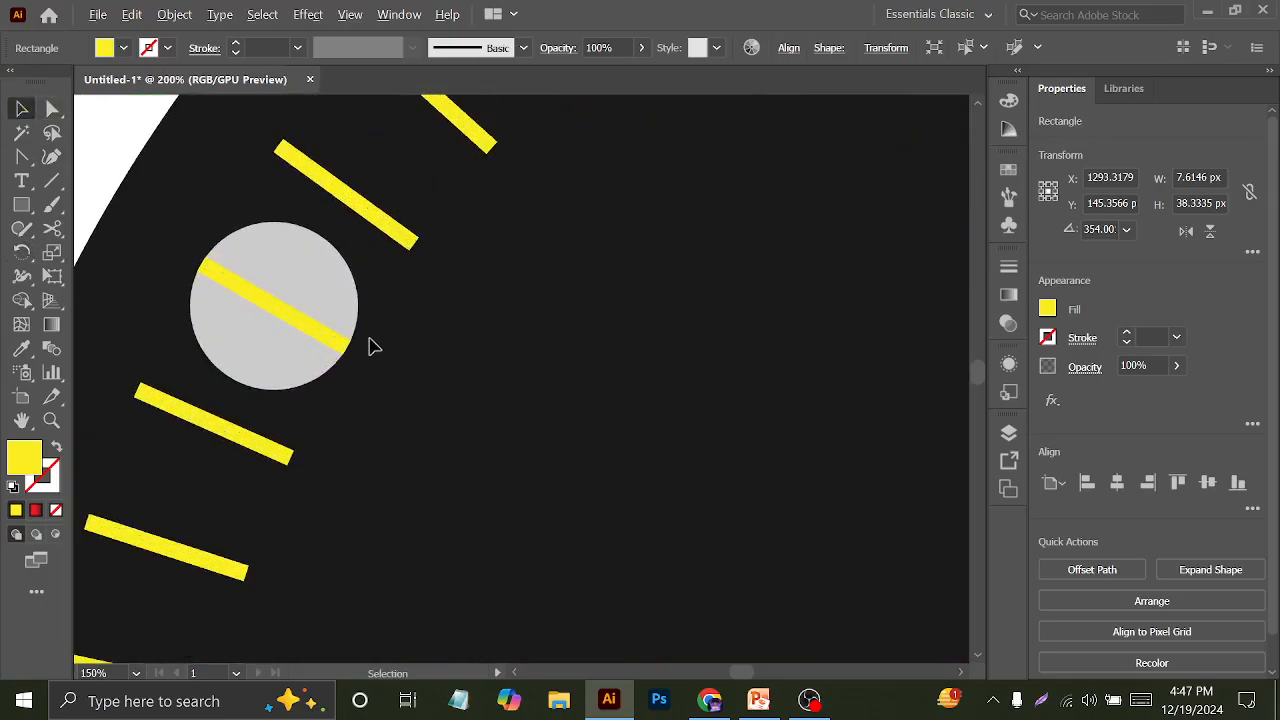
left_click(283, 307)
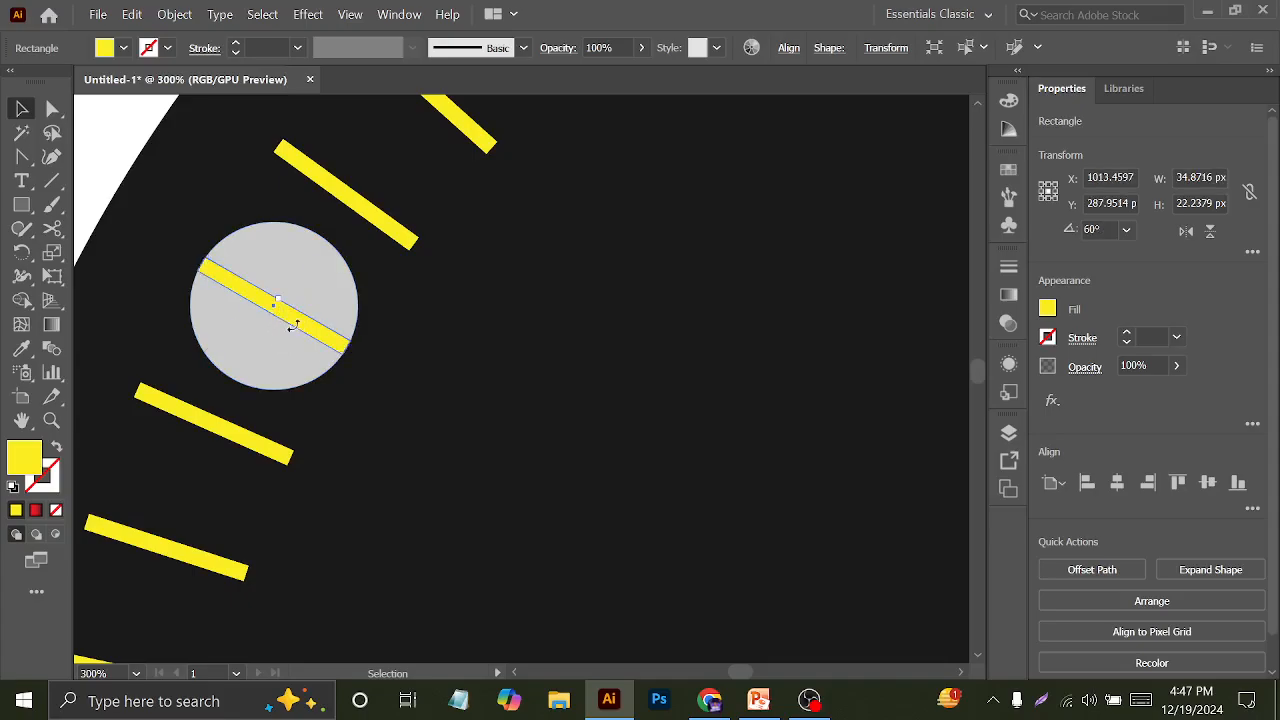
left_click_drag(358, 362, 392, 178)
key("ctrl+z")
left_click_drag(299, 323, 380, 369)
key("ctrl+z")
scroll(429, 376, "down", 3)
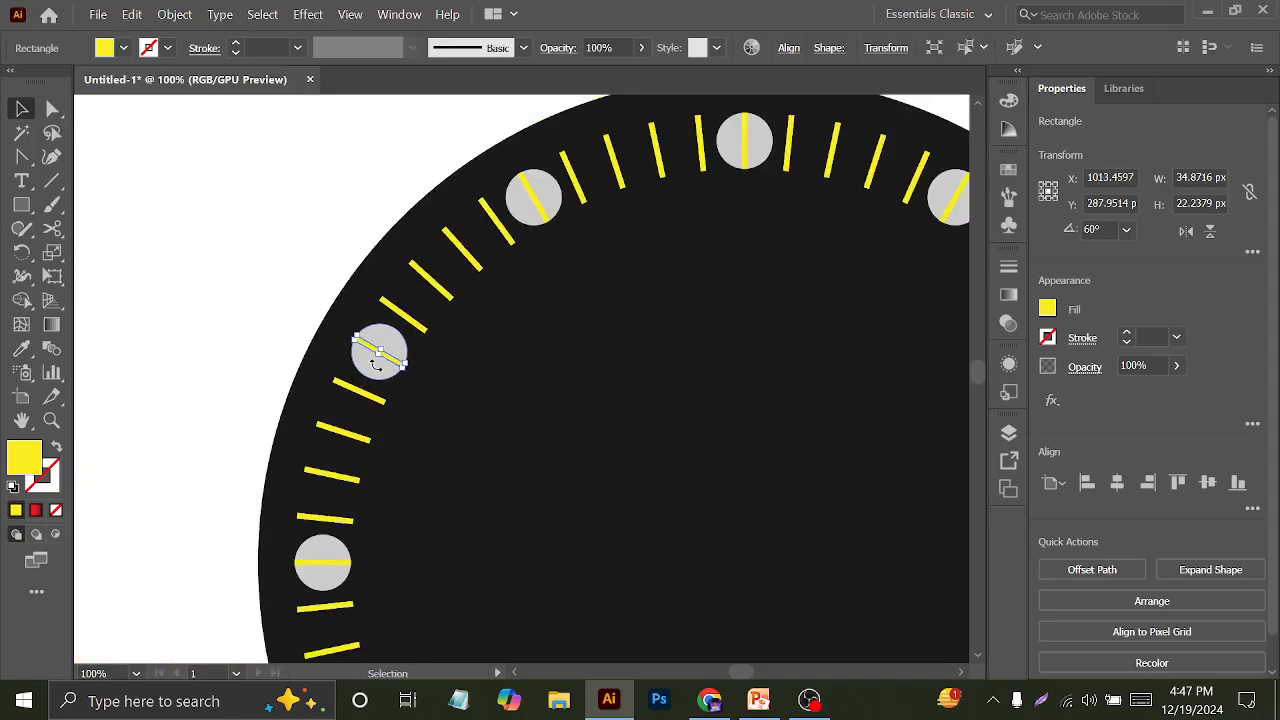
Try moving the grouped grey circles up and left away from the yellow bars, and undo the move
left_click(376, 366)
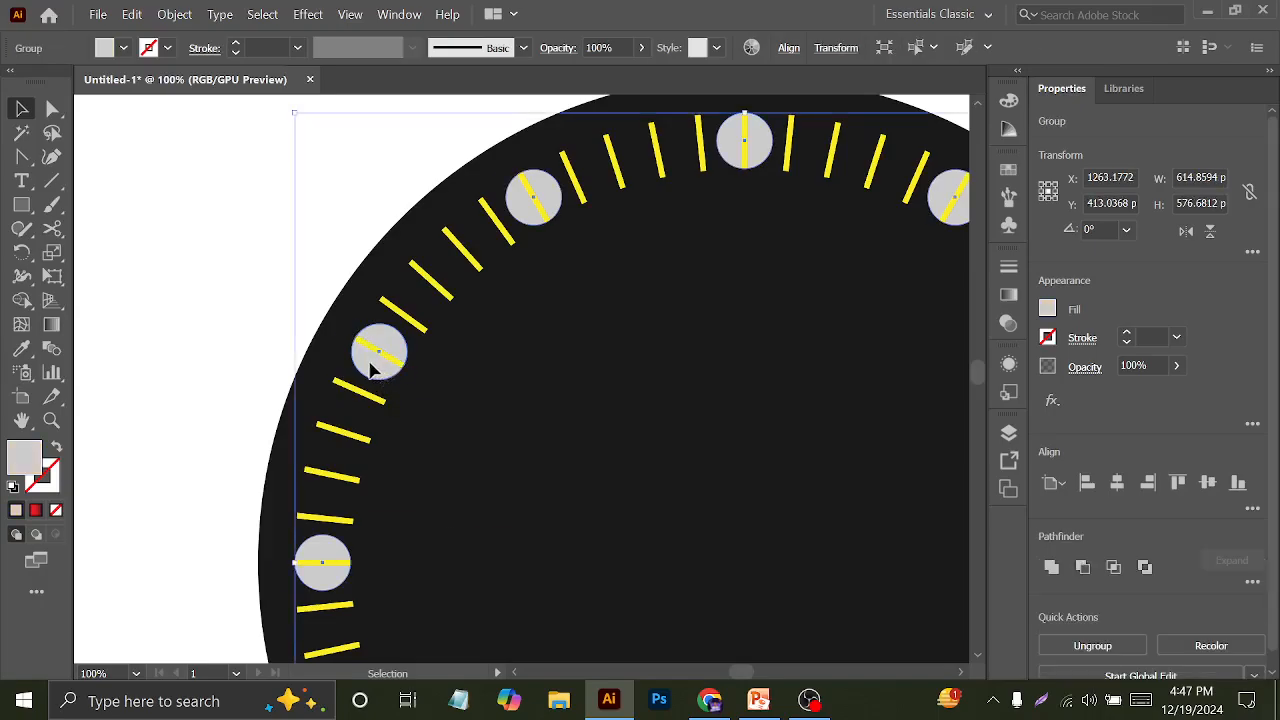
left_click_drag(369, 361, 222, 317)
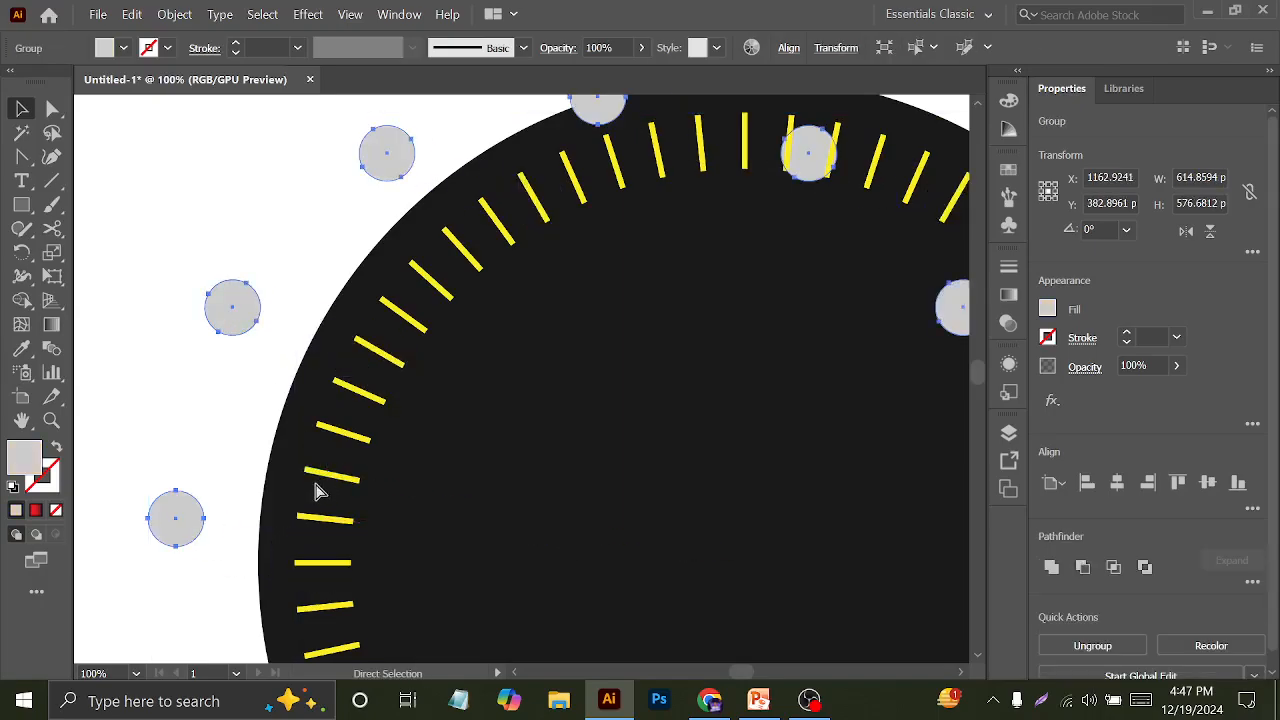
key("ctrl+z")
Bring the grouped ring of grey circles to the front, over the yellow bars, and deselect it
key("ctrl+minus")
key("ctrl+minus")
left_click_drag(516, 448, 460, 430)
right_click(556, 397)
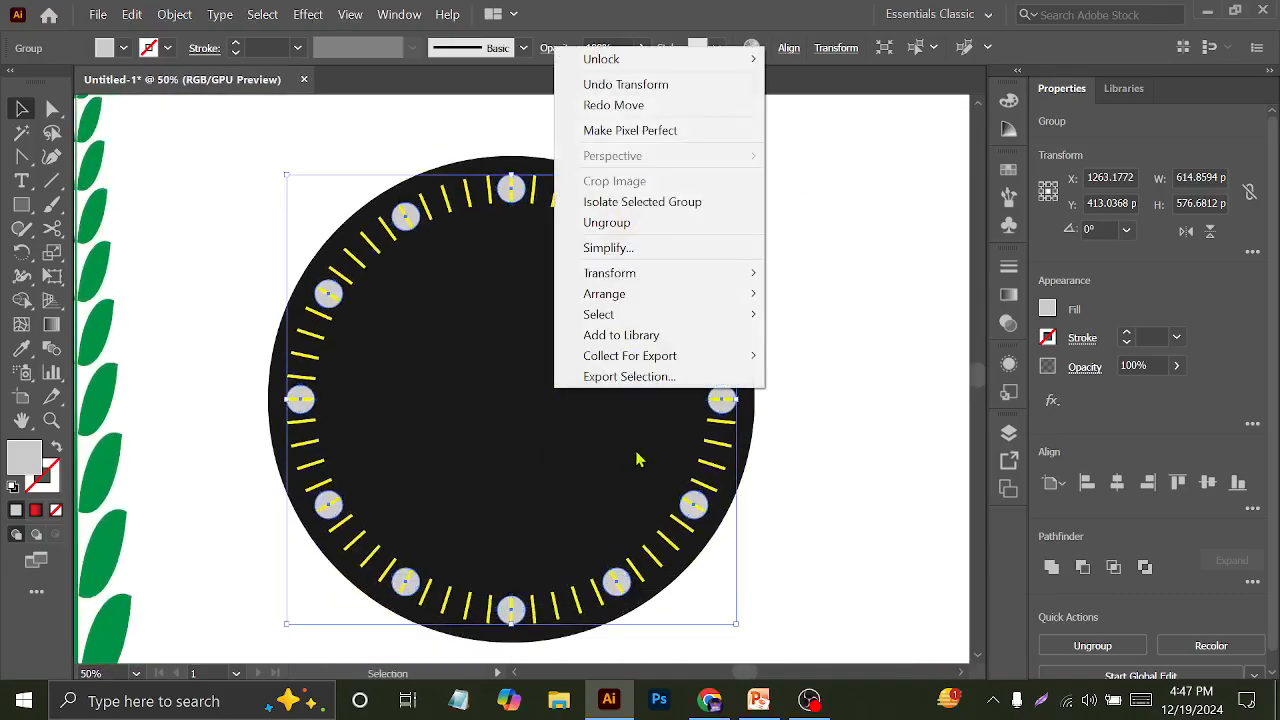
mouse_move(654, 297)
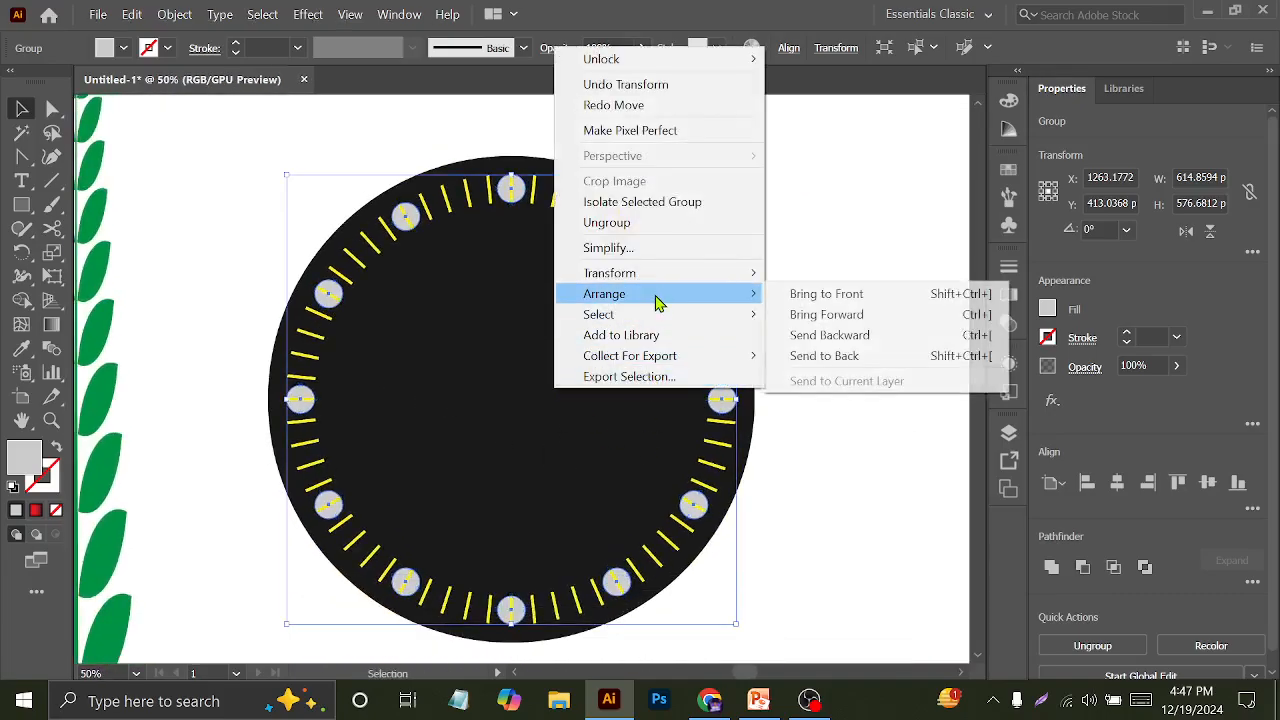
left_click(851, 294)
left_click(823, 312)
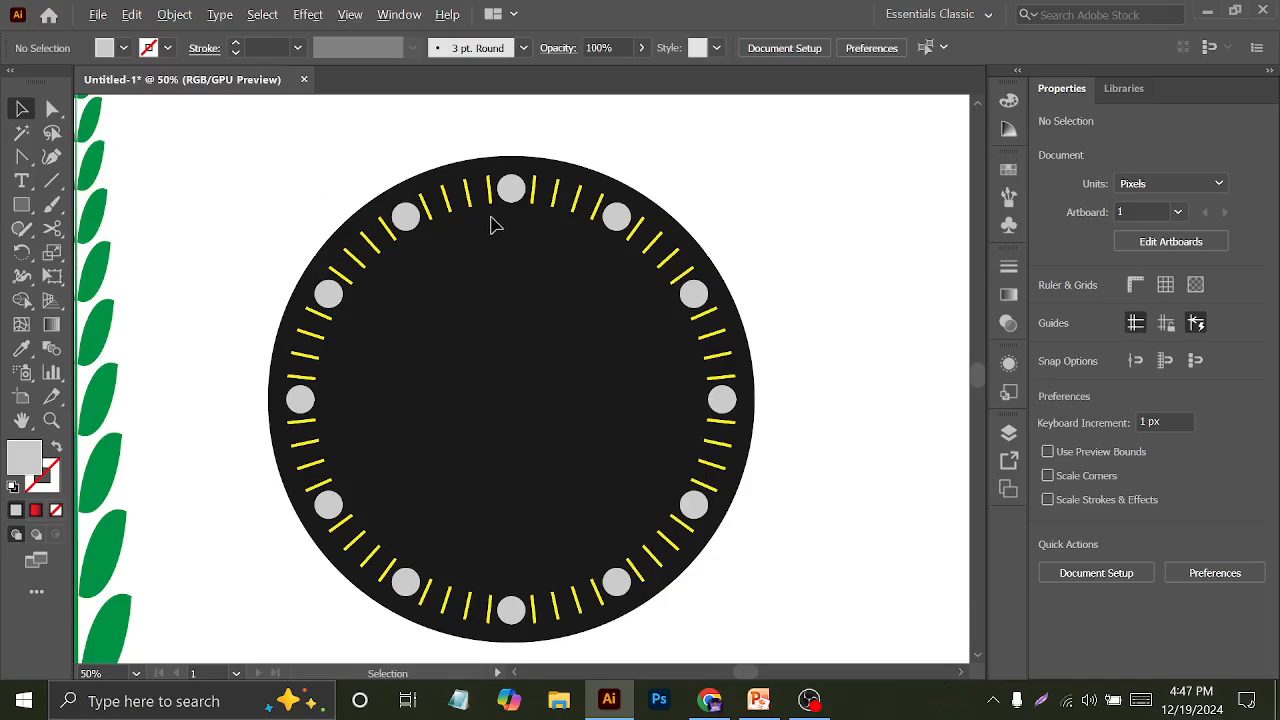
Try a thin vertical grey rectangle about 20 × 409 px beside the artboard, and delete it
scroll(490, 225, "down", 1)
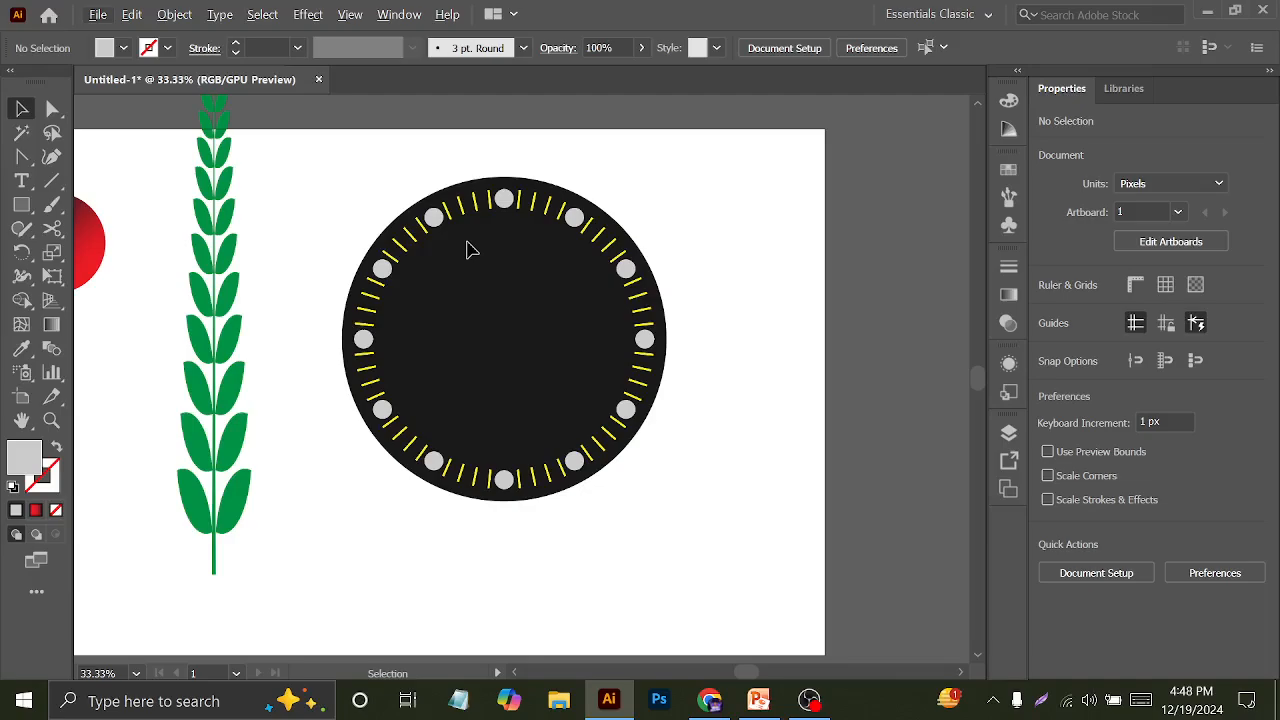
scroll(545, 353, "down", 1)
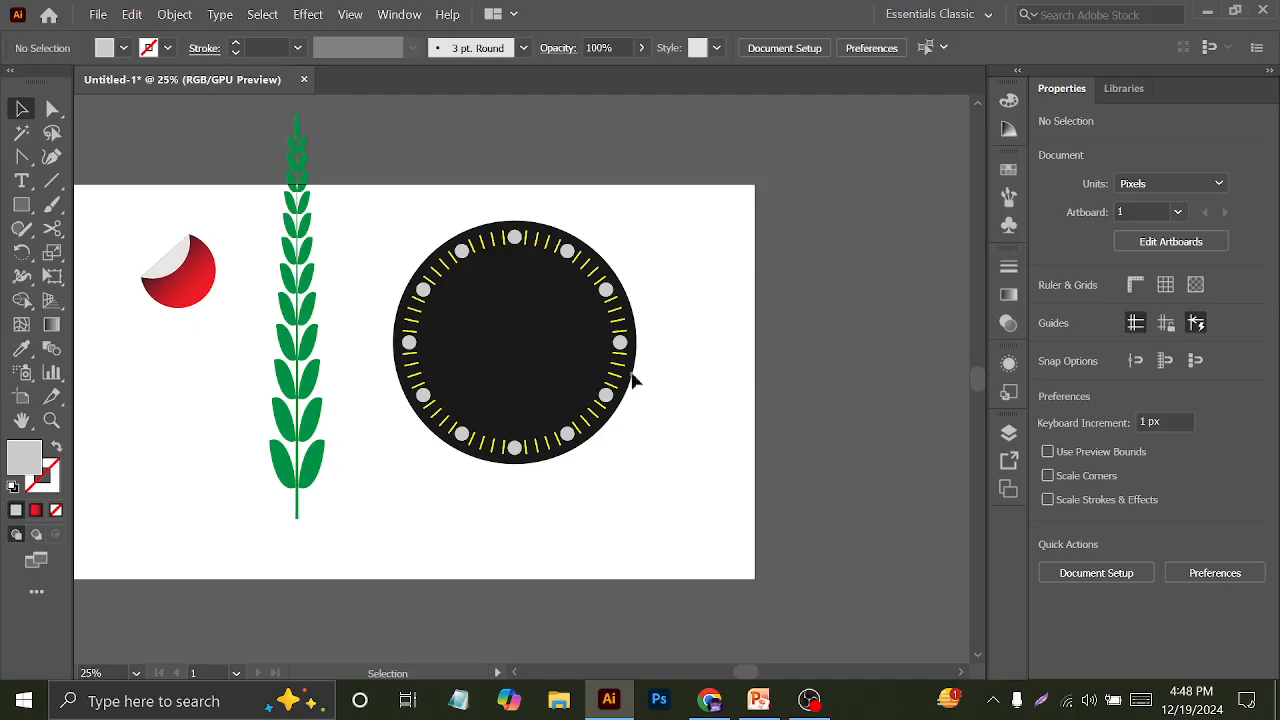
left_click_drag(716, 390, 516, 366)
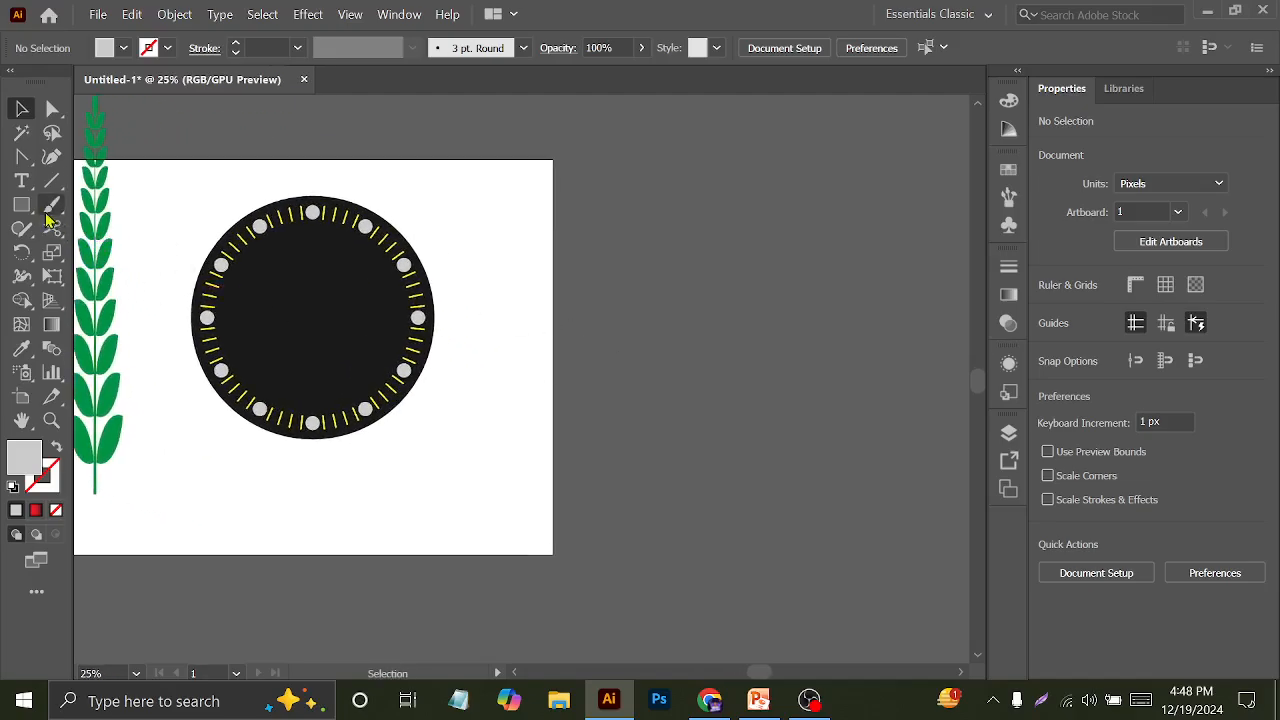
left_click(21, 204)
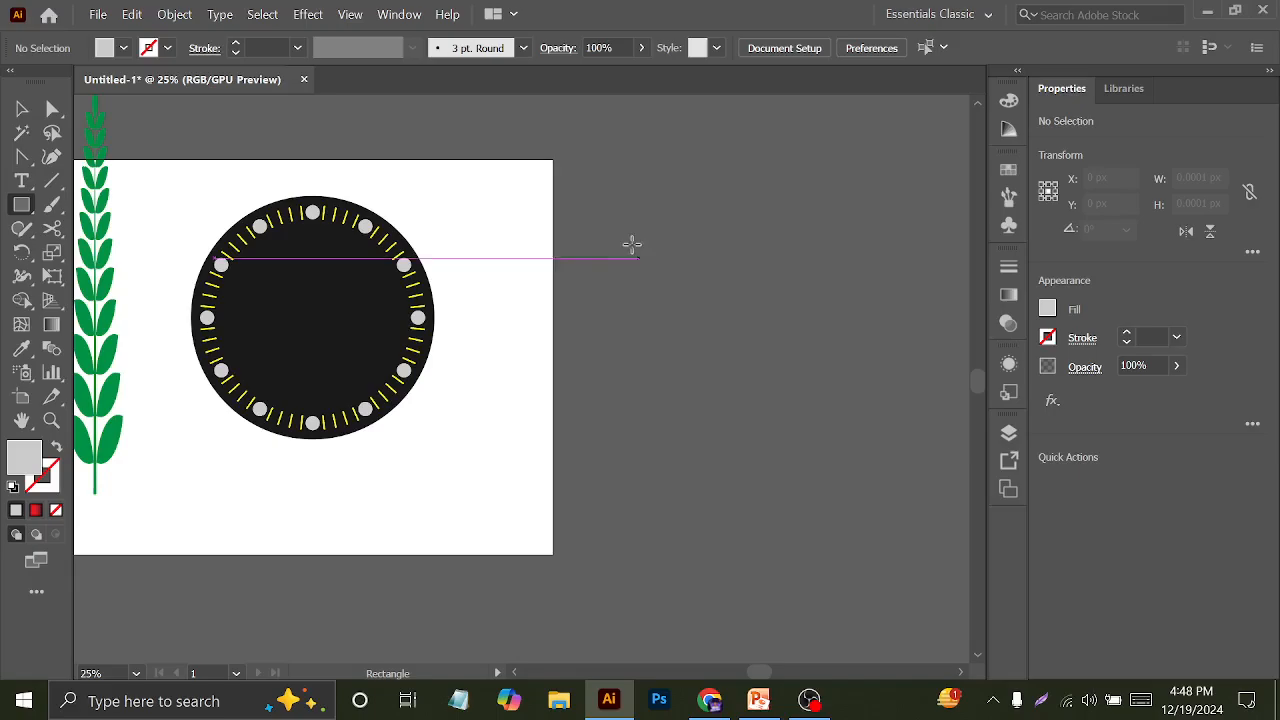
left_click_drag(629, 241, 630, 388)
left_click(33, 112)
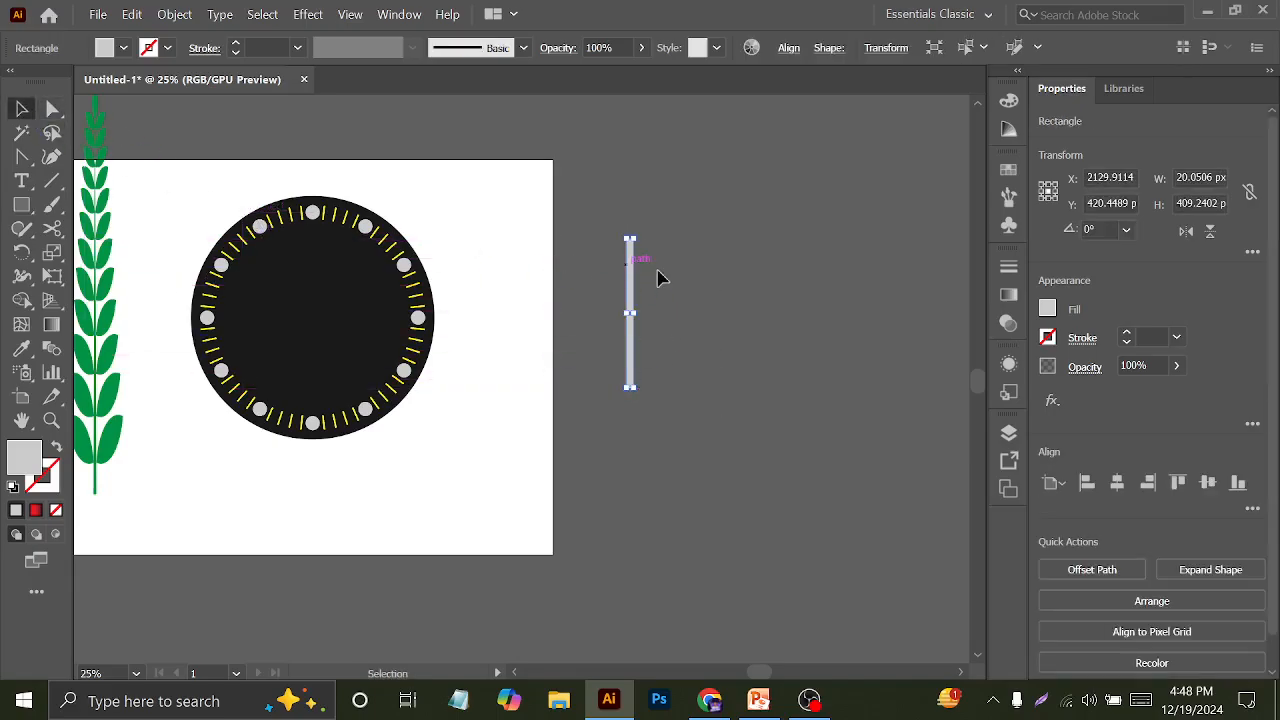
scroll(651, 271, "up", 2)
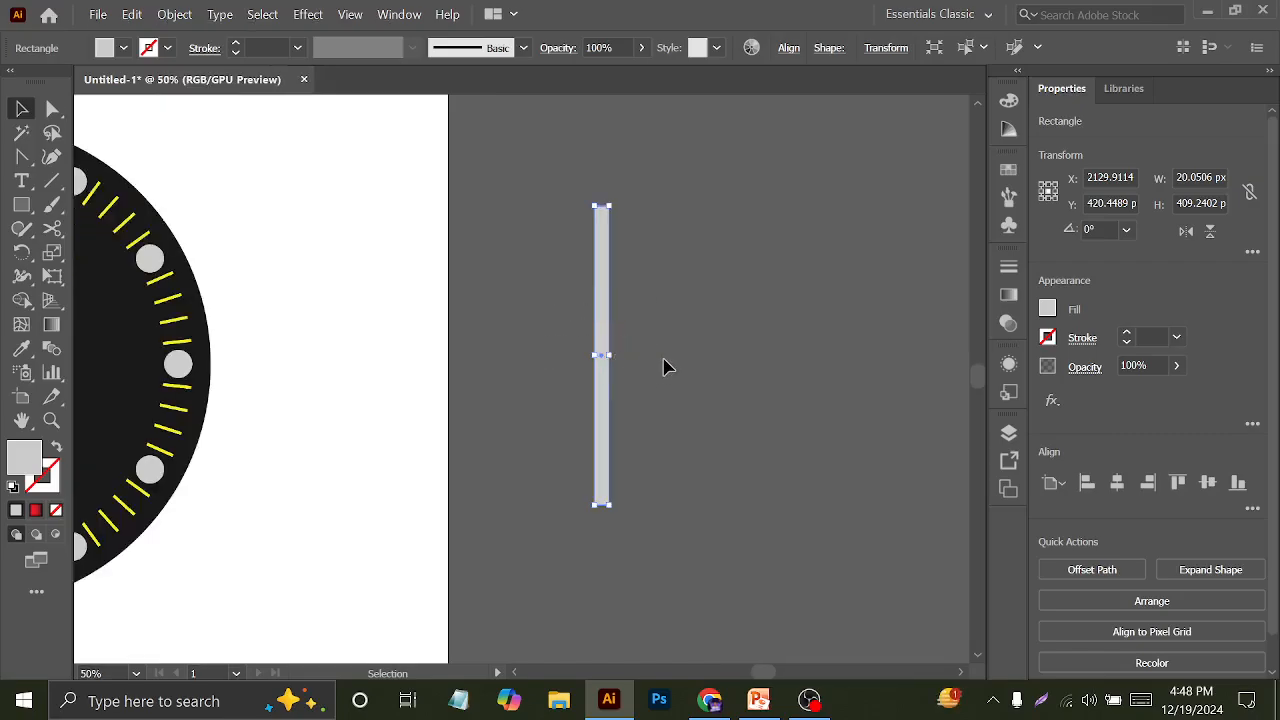
key("Delete")
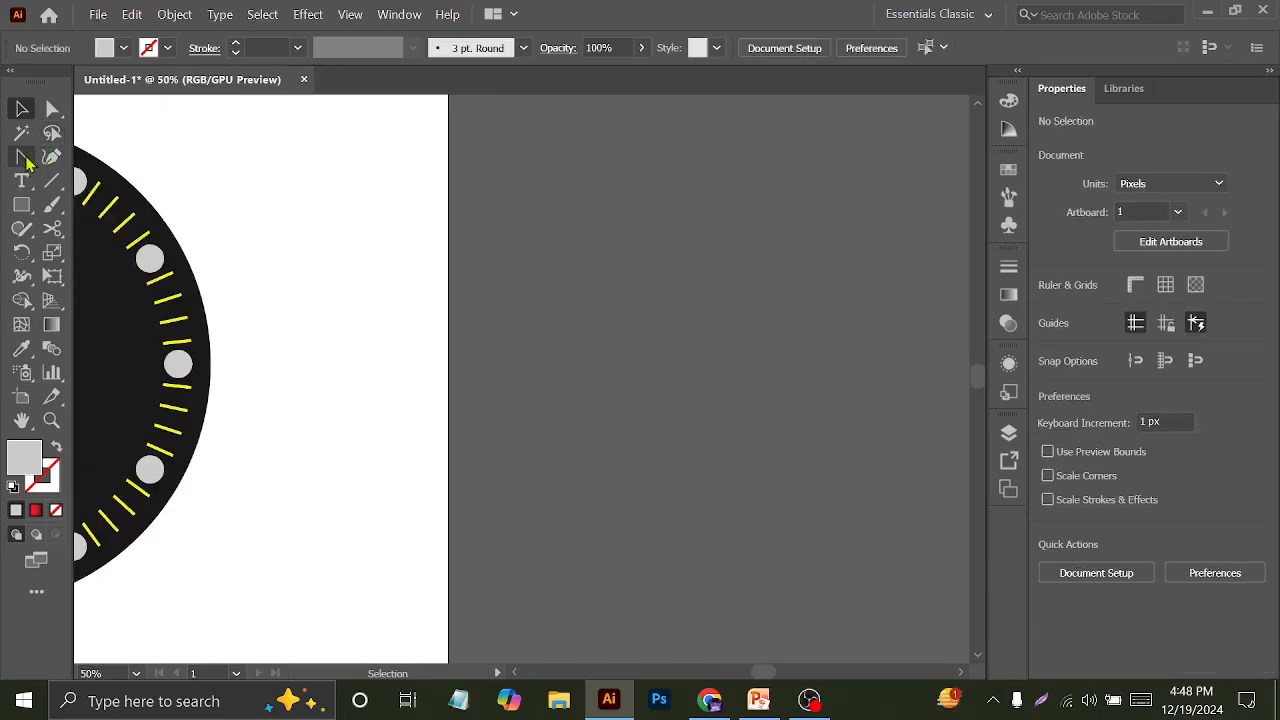
Draw a straight vertical line about 311 px long beside the artboard with the Pen tool, and deselect it
left_click_drag(24, 158, 90, 158)
left_click(600, 207)
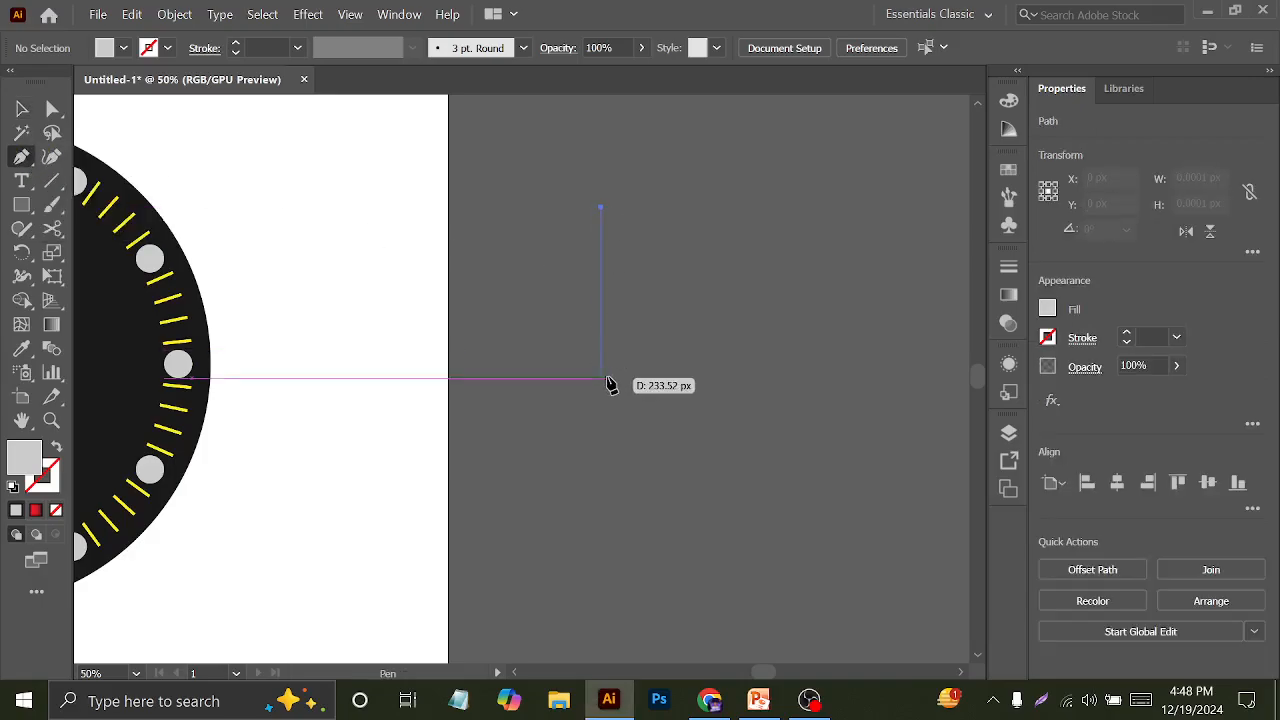
left_click(600, 434)
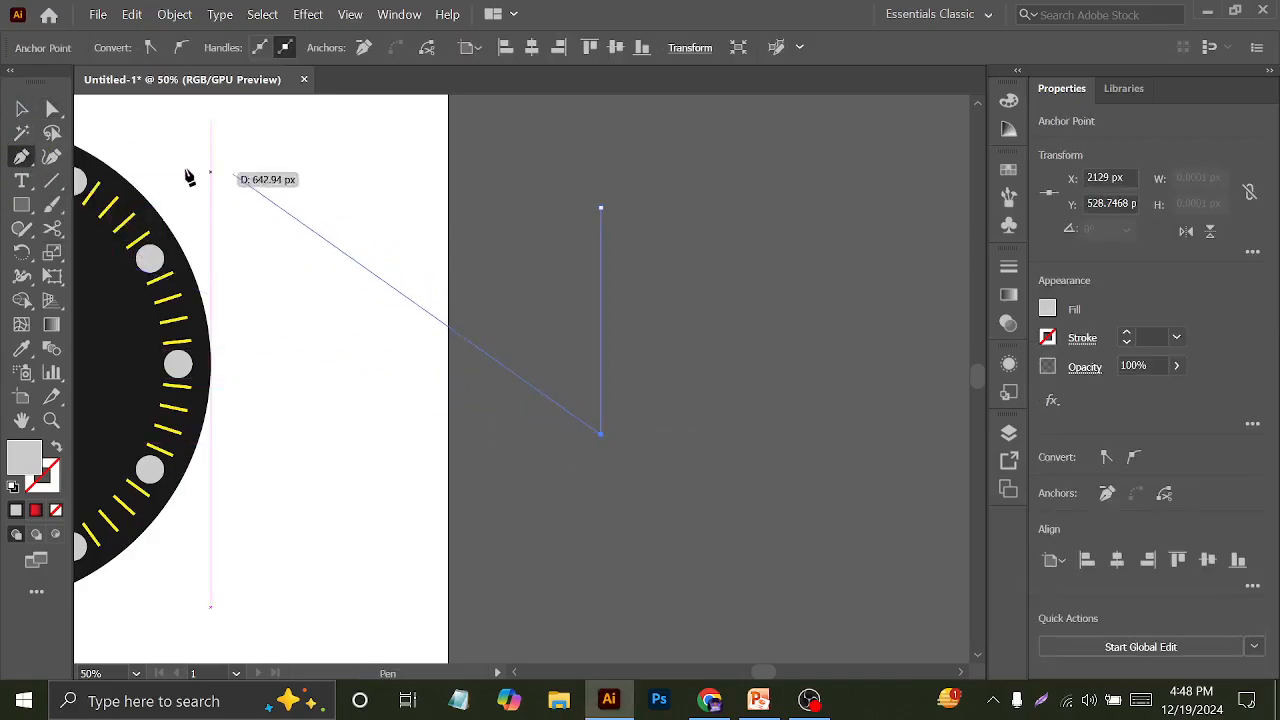
left_click(22, 108)
left_click(677, 409)
Set the vertical line's fill to none and its stroke colour to red
left_click(600, 332)
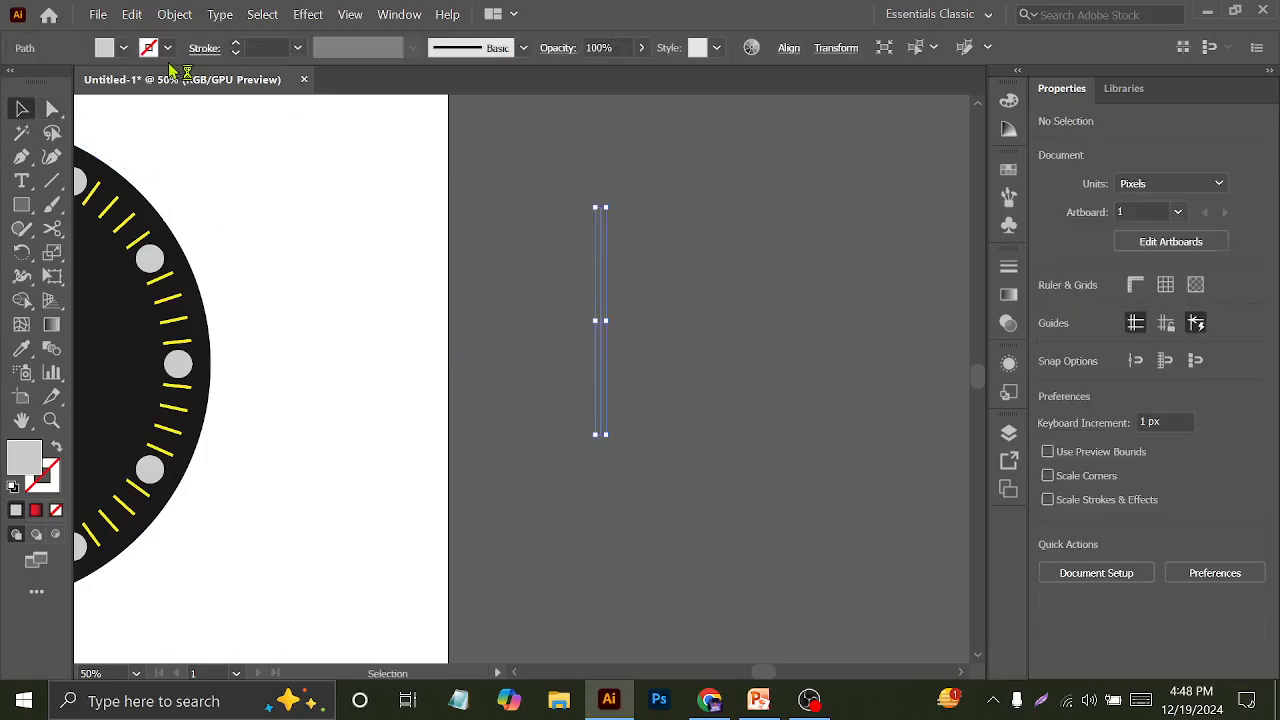
left_click(124, 49)
left_click(14, 84)
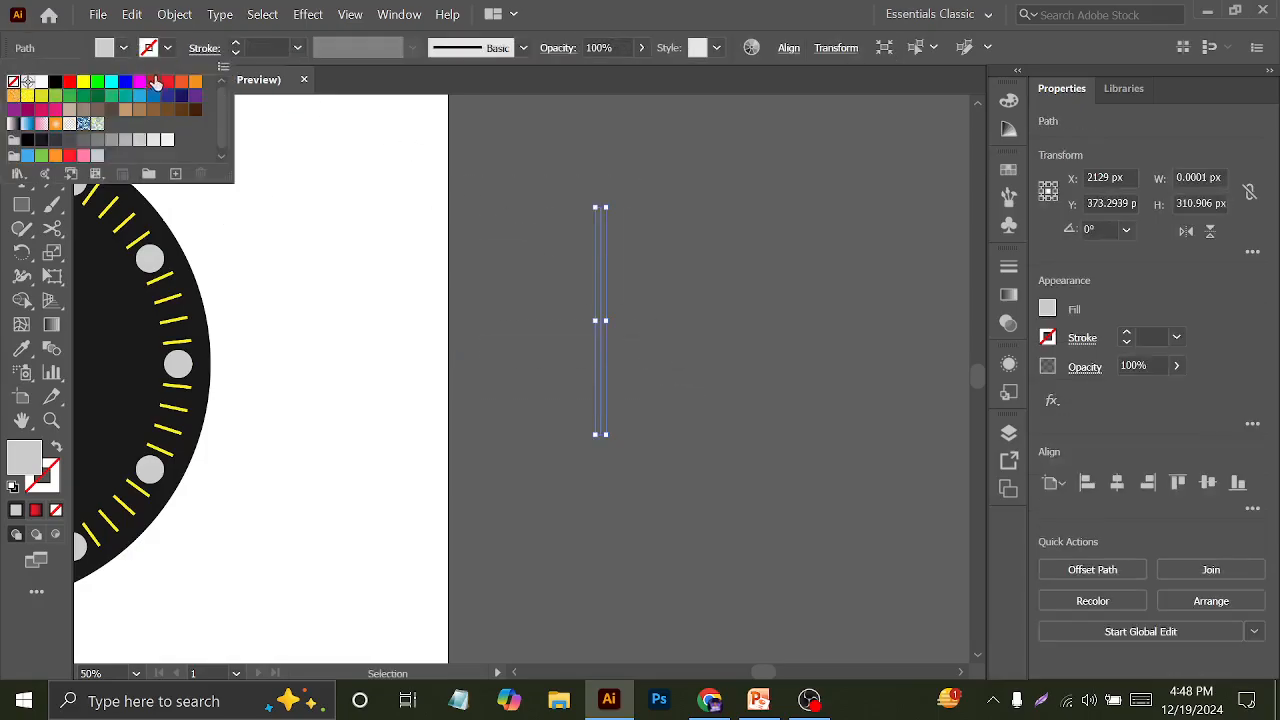
left_click(122, 50)
left_click(126, 48)
left_click(16, 82)
left_click(164, 50)
left_click(163, 52)
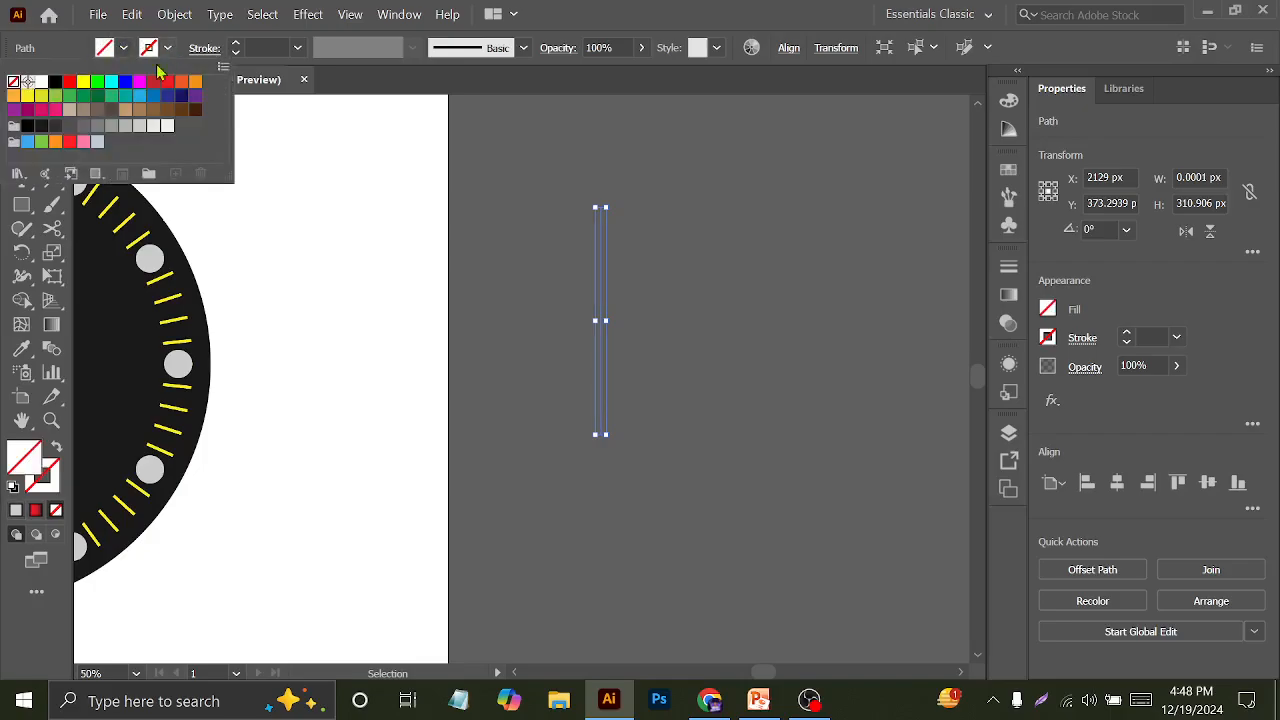
left_click(125, 128)
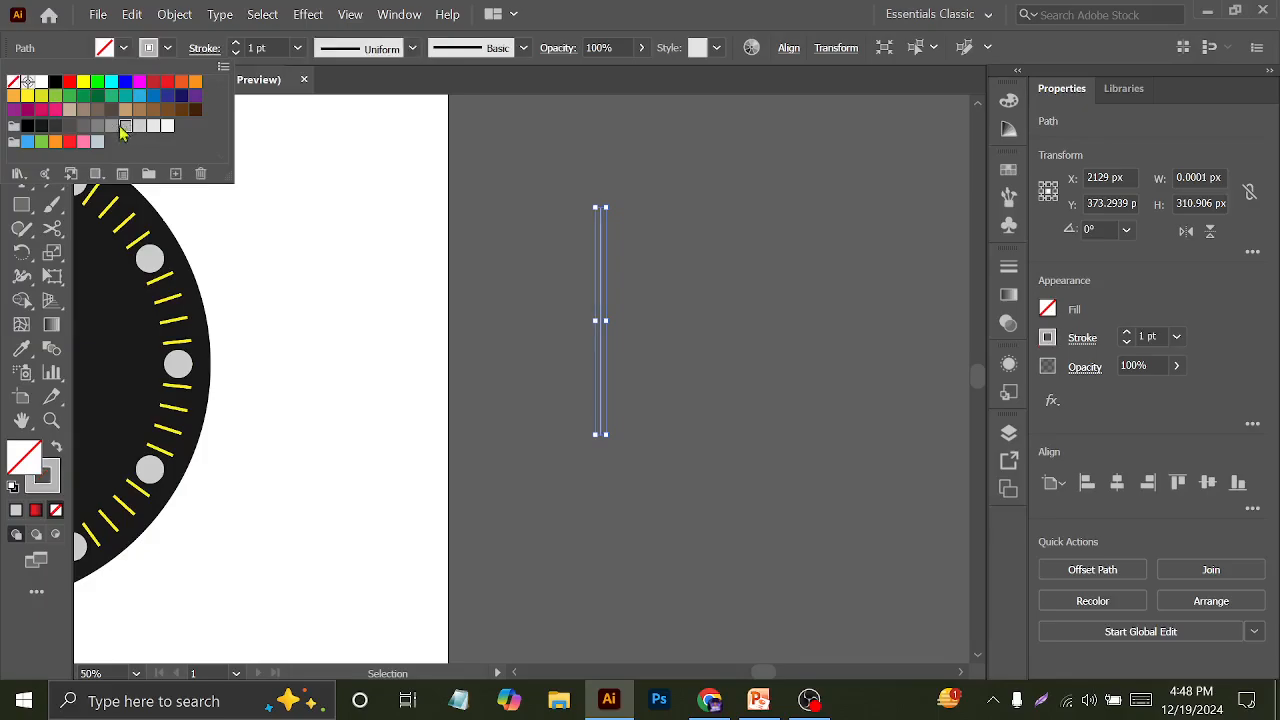
left_click(68, 81)
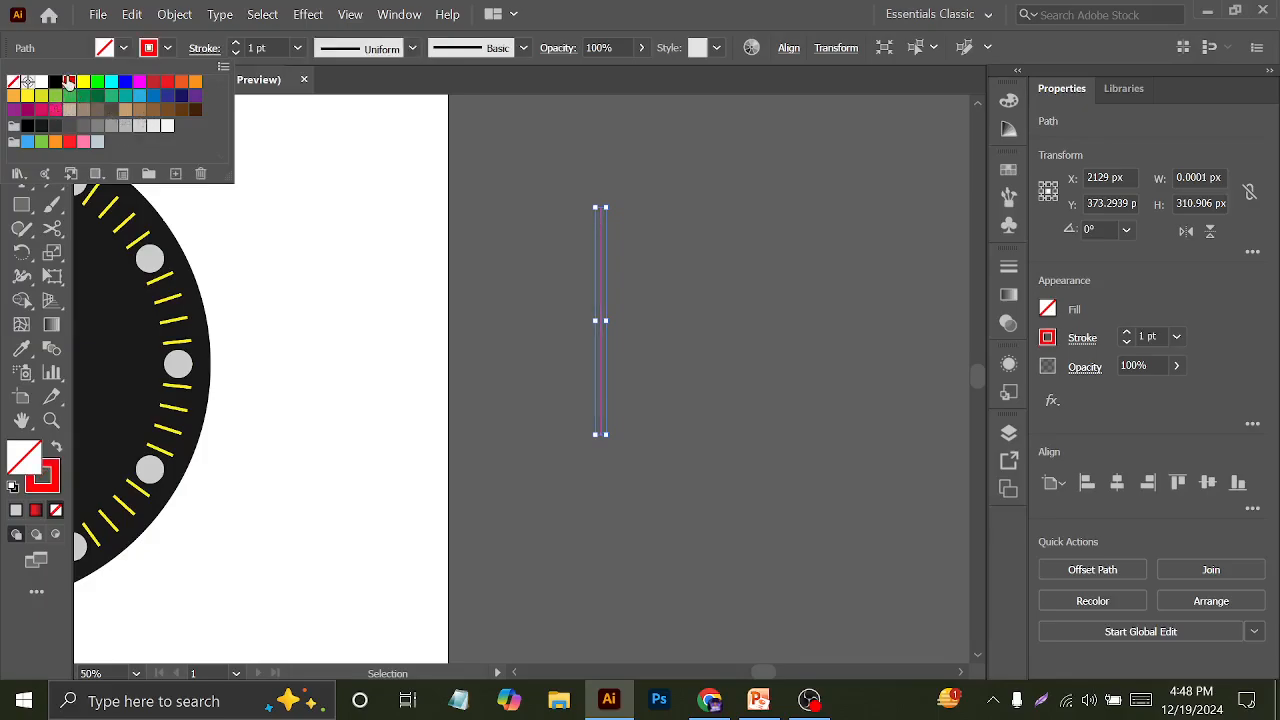
Set the red line's stroke weight to 11 pt and apply the triangular width profile that tapers to a point
left_click(275, 47)
key("Up")
key("Up")
key("Up")
key("Up")
key("Up")
key("Up")
key("Up")
key("Up")
key("Up")
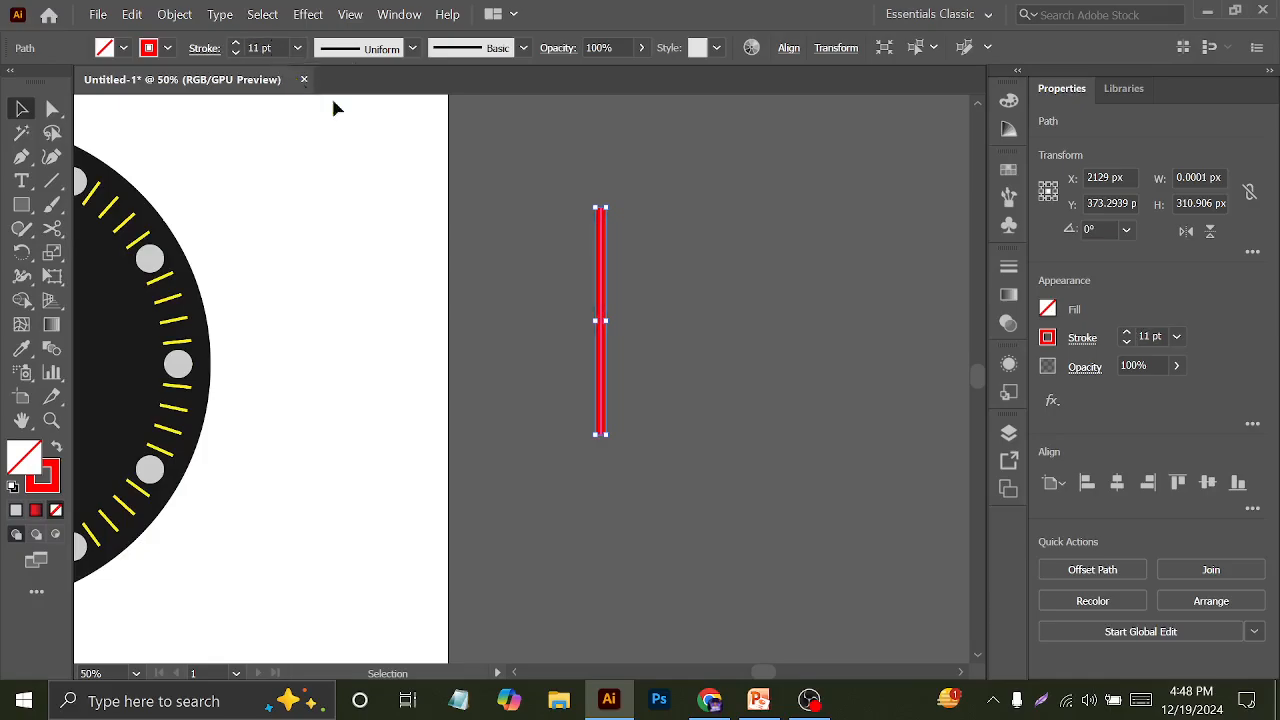
left_click(412, 48)
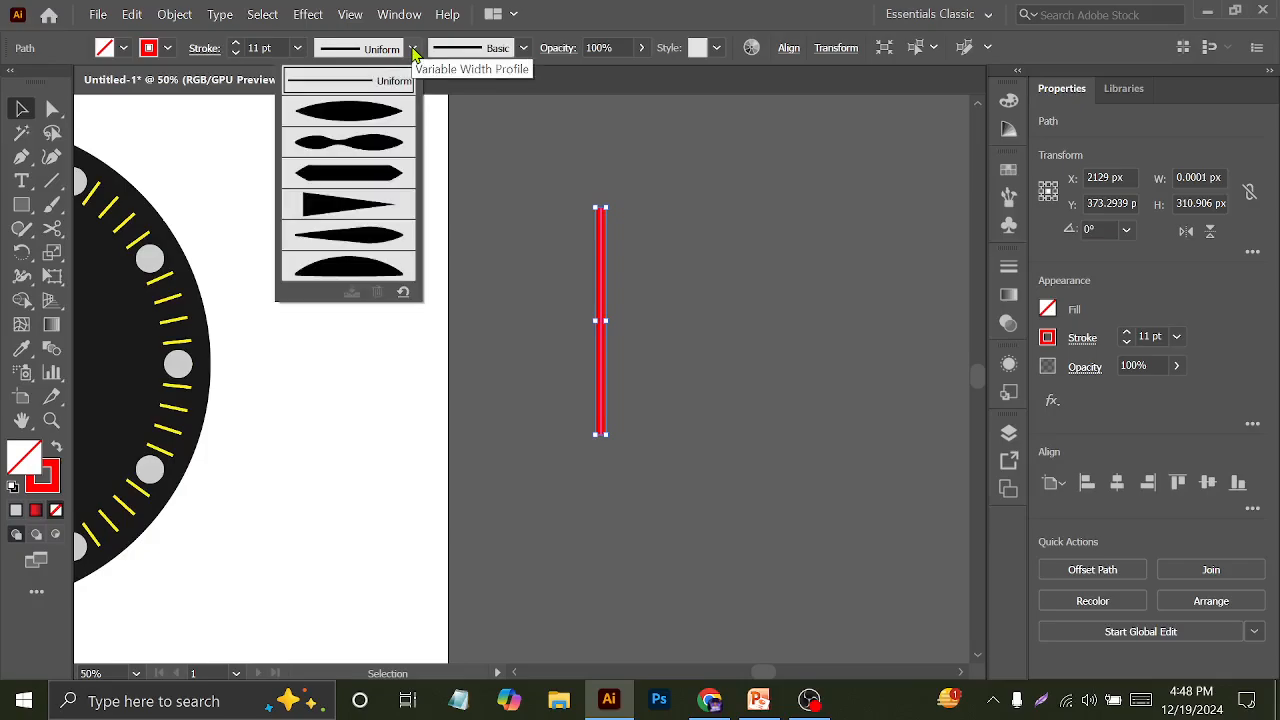
left_click(338, 210)
left_click(560, 208)
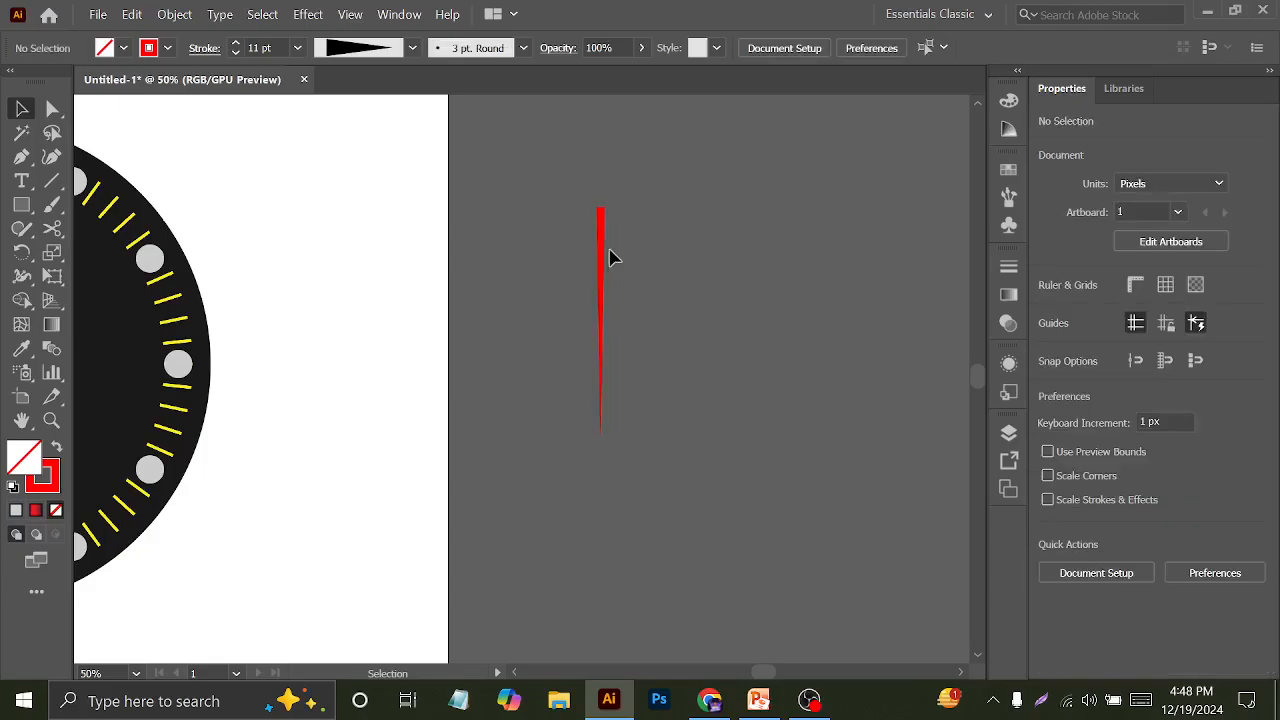
Duplicate the tapered red line twice to its right, about 57 px apart, and shorten both copies to about 195 px
left_click_drag(605, 240, 648, 240)
key("ctrl+d")
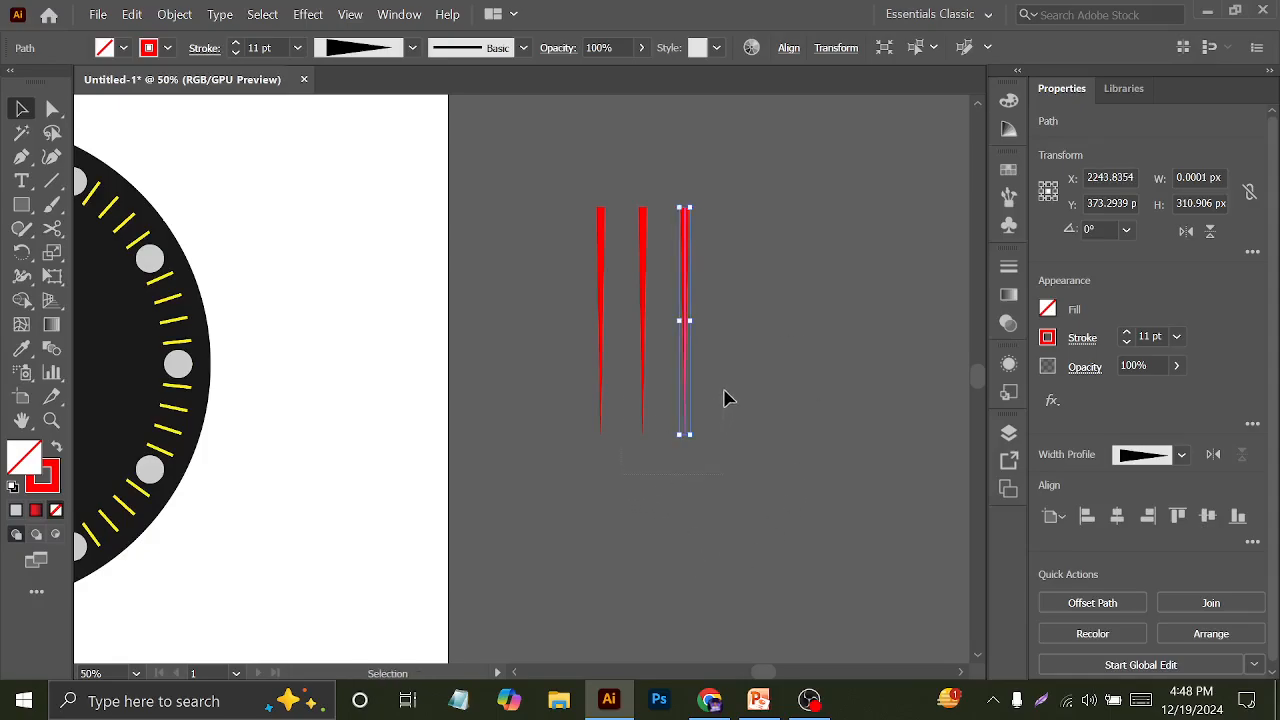
left_click_drag(724, 390, 723, 390)
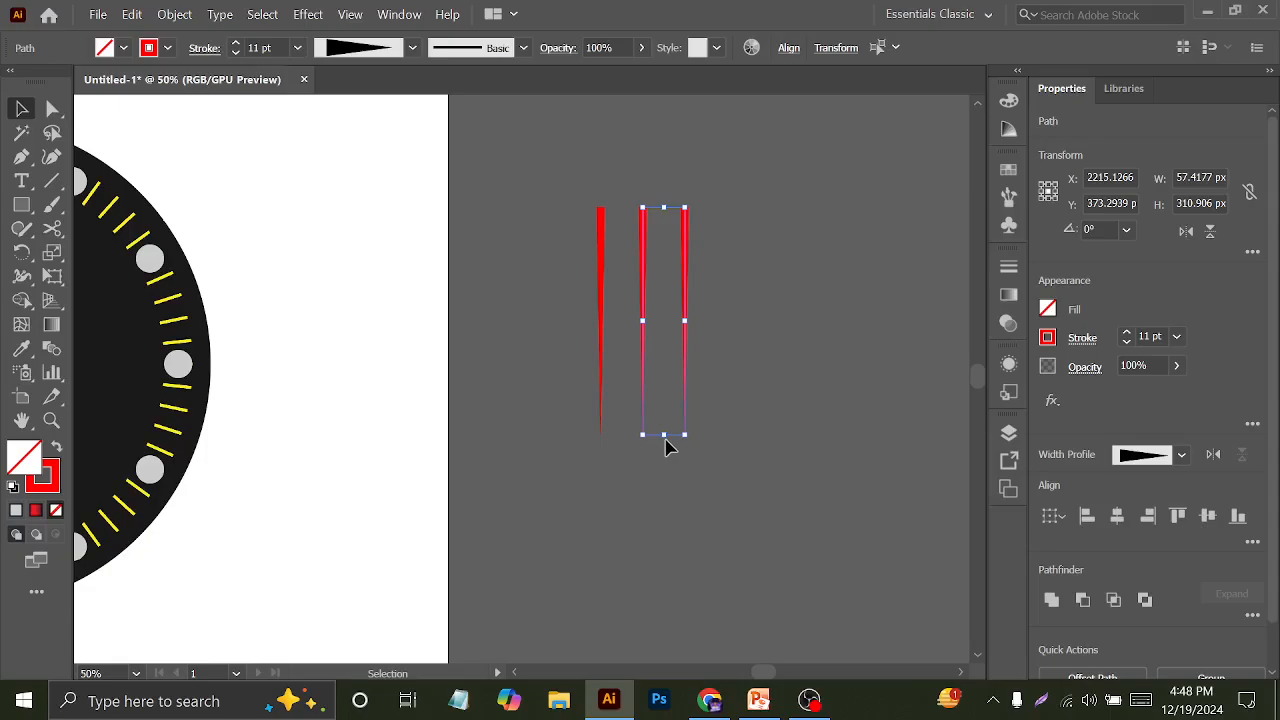
left_click_drag(665, 440, 662, 350)
left_click(706, 363)
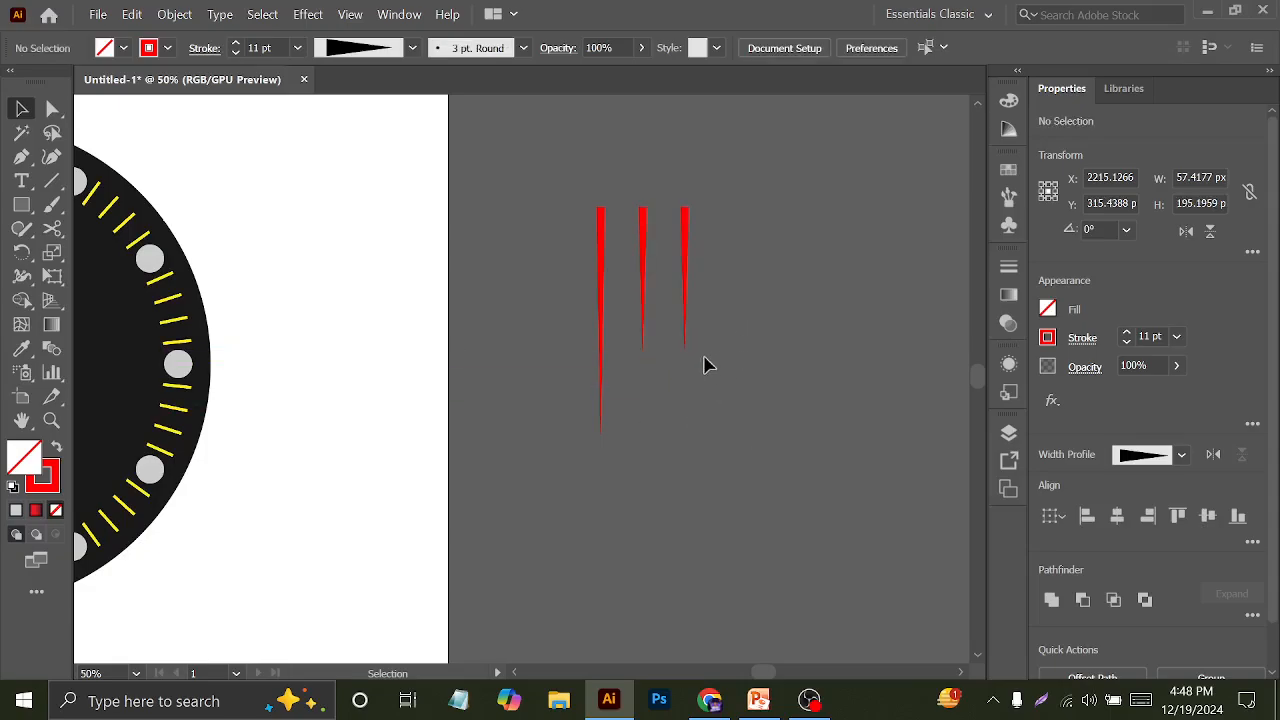
Lengthen the original tapered line downward to about 378 px and the middle copy to slightly less than that
left_click(602, 372)
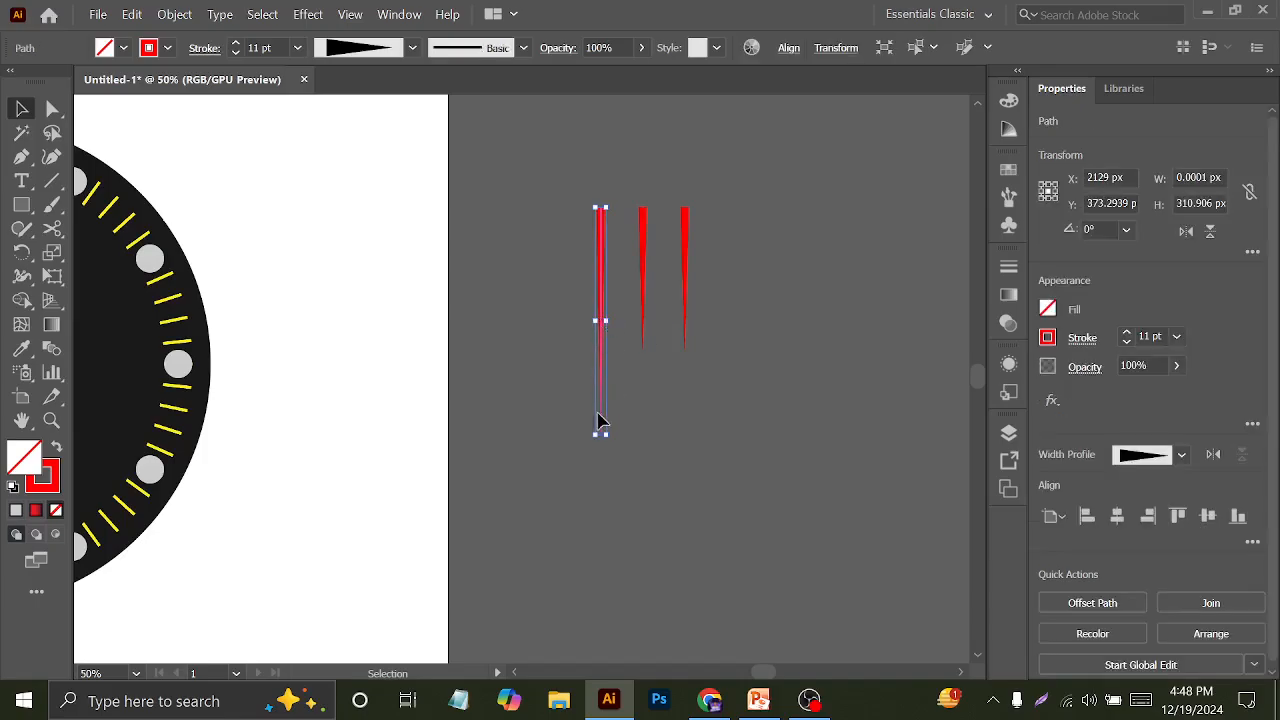
left_click_drag(600, 437, 600, 481)
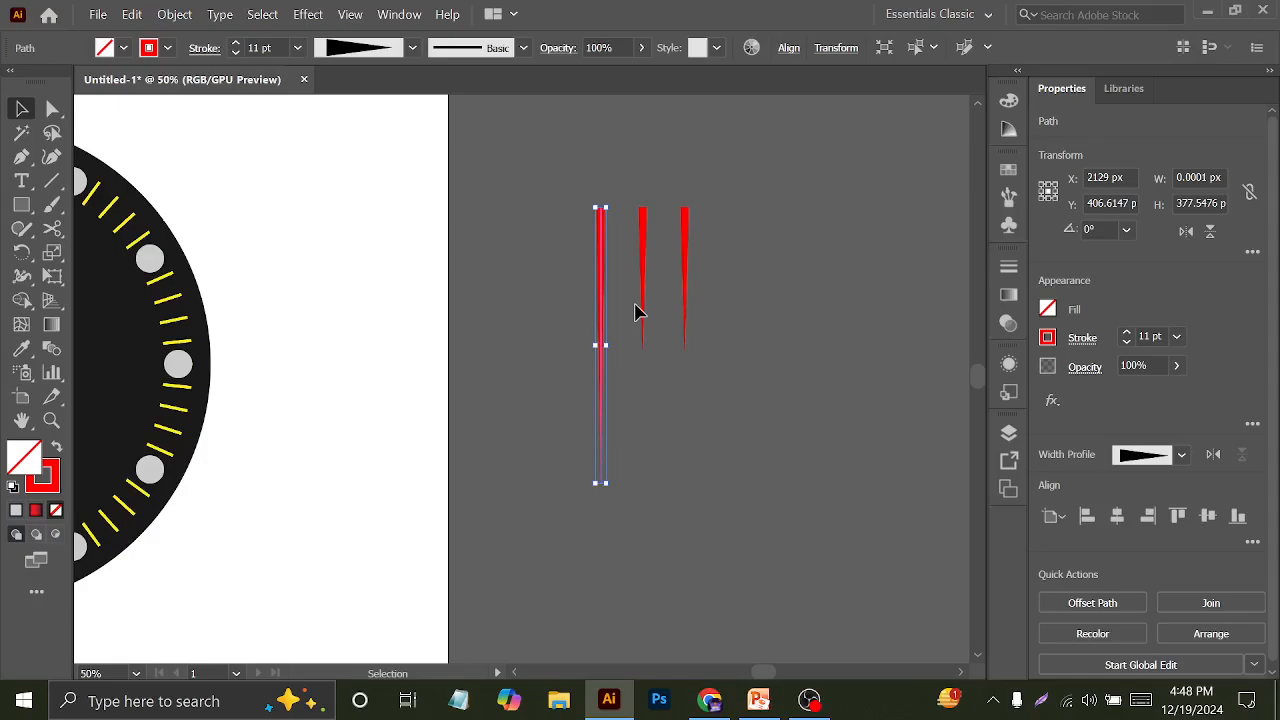
left_click(646, 344)
left_click_drag(648, 348, 636, 448)
left_click(746, 314)
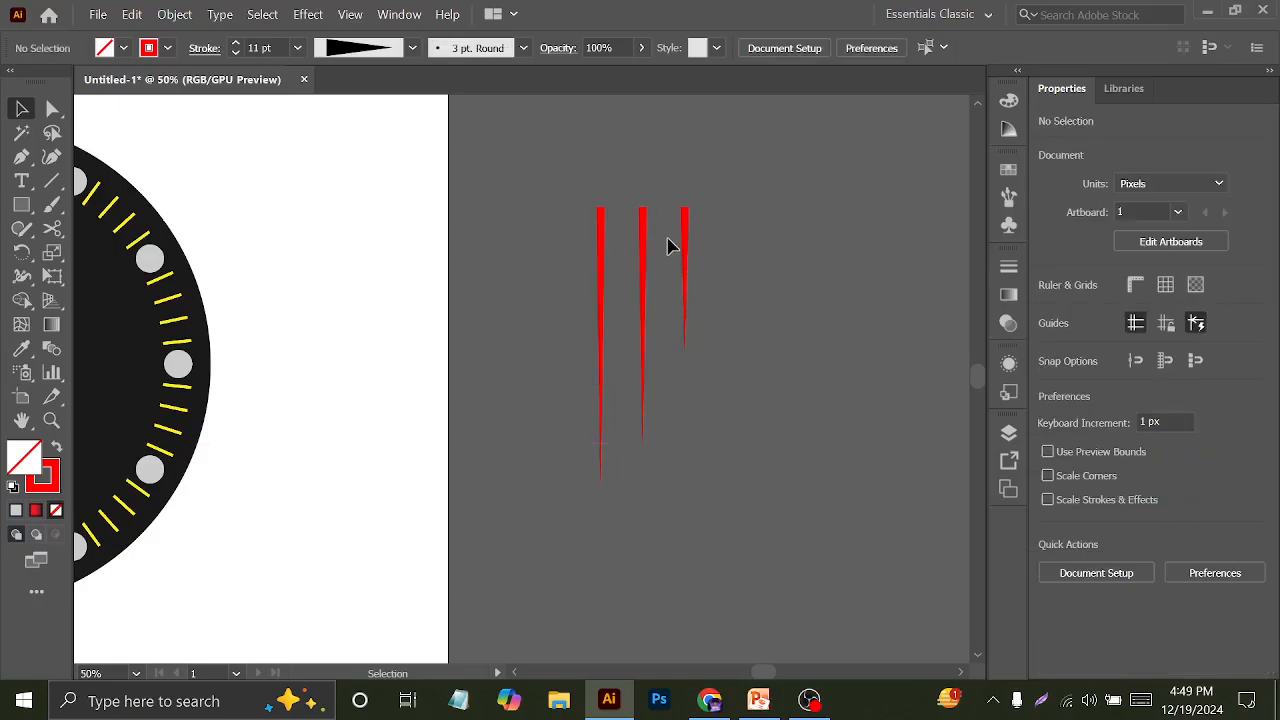
Set the shortest tapered line's stroke weight to 29 pt and the middle line's to 21 pt
left_click(685, 276)
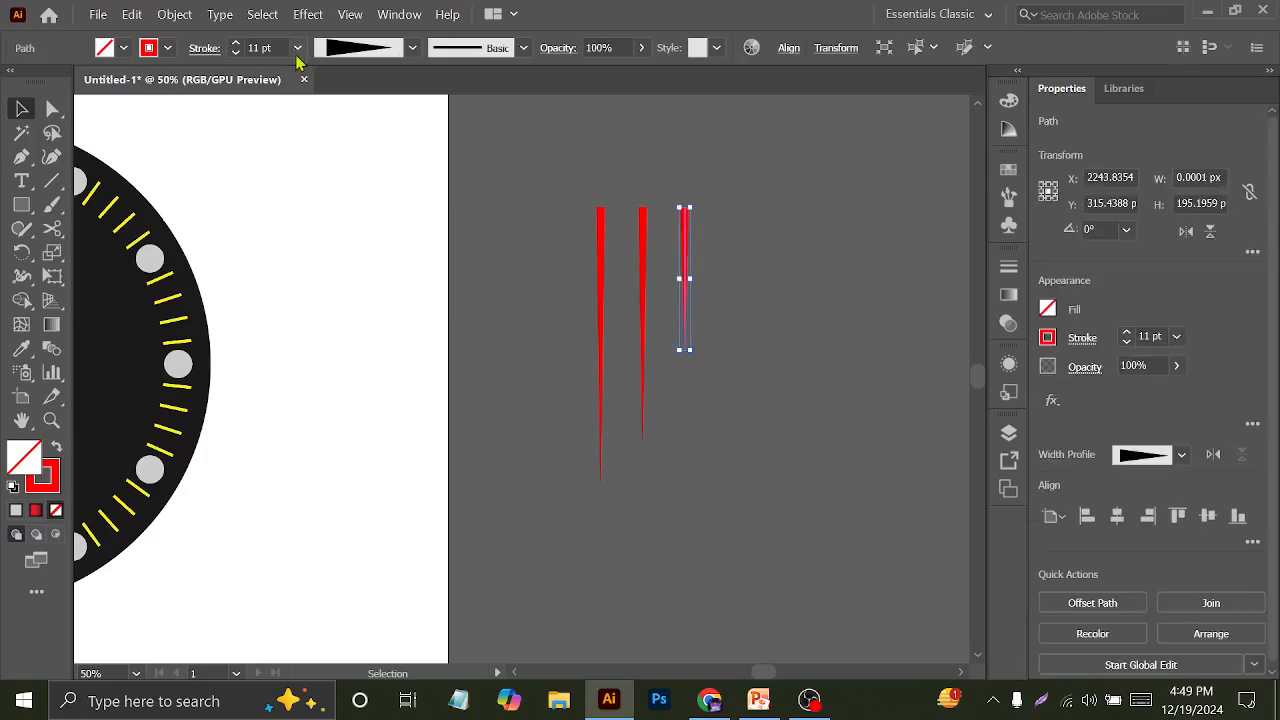
scroll(269, 40, "up", 5)
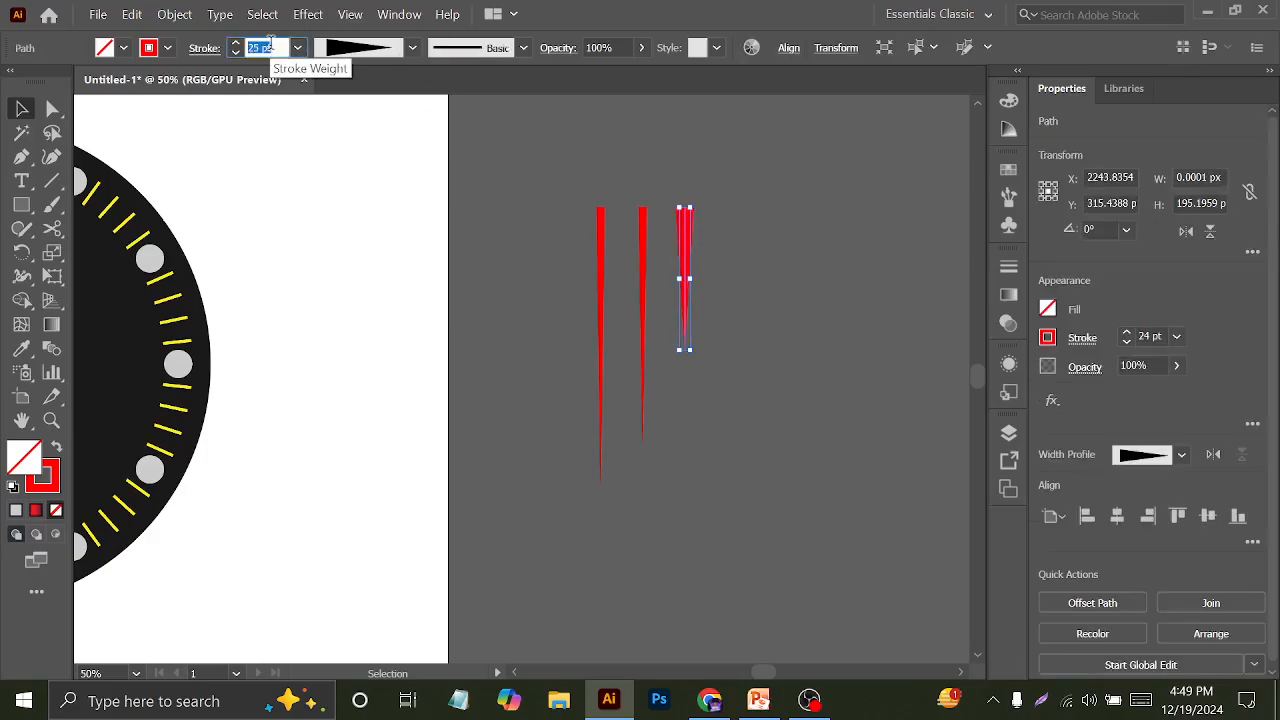
left_click(737, 237)
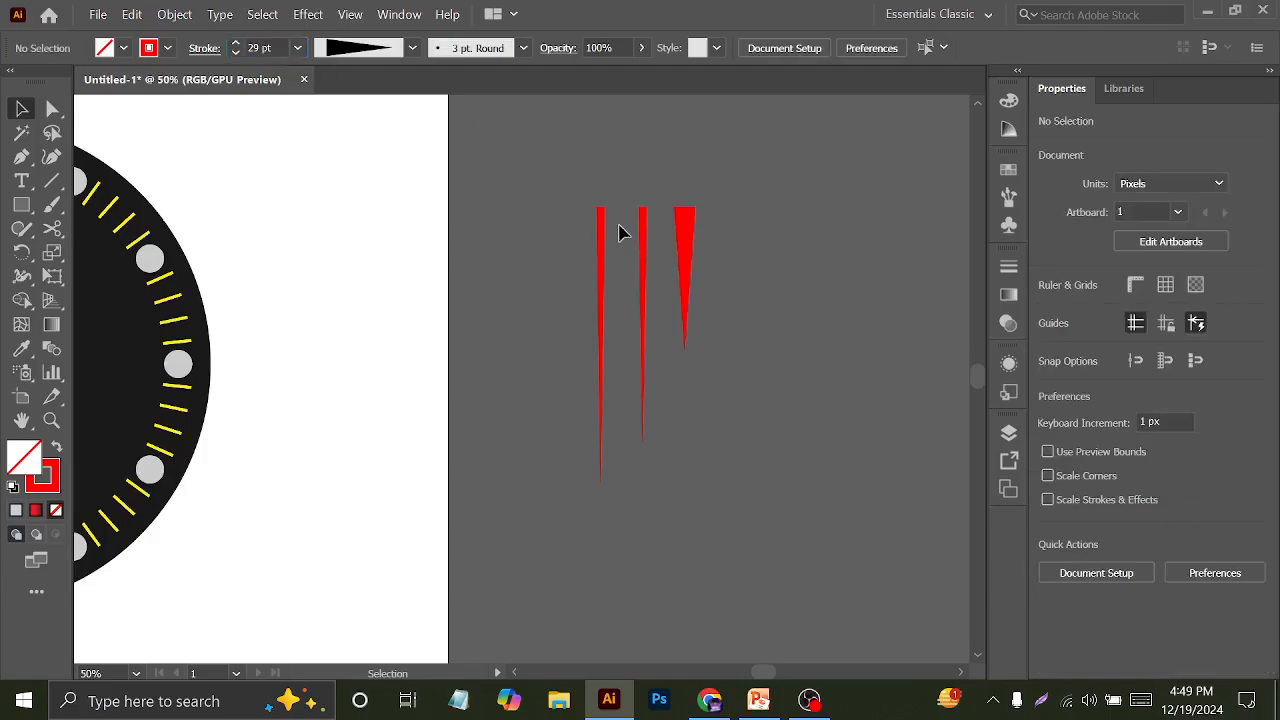
left_click(645, 290)
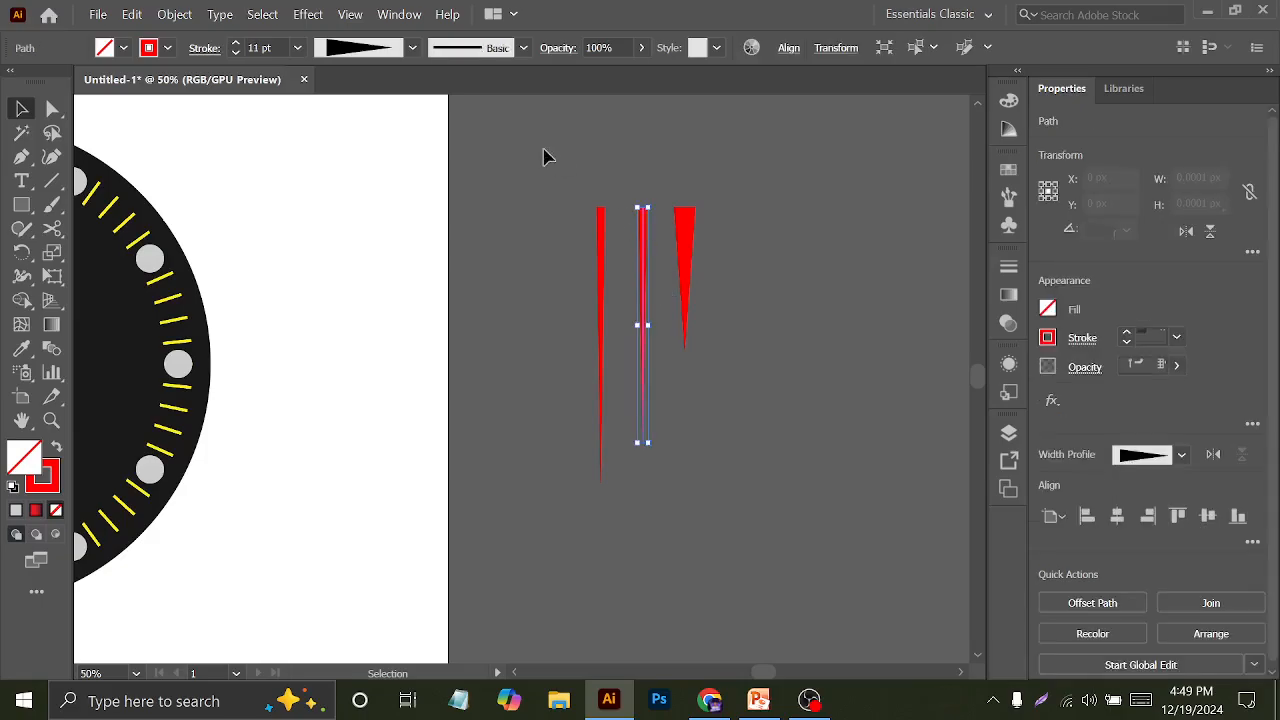
left_click(262, 47)
scroll(272, 47, "up", 2)
scroll(280, 47, "up", 6)
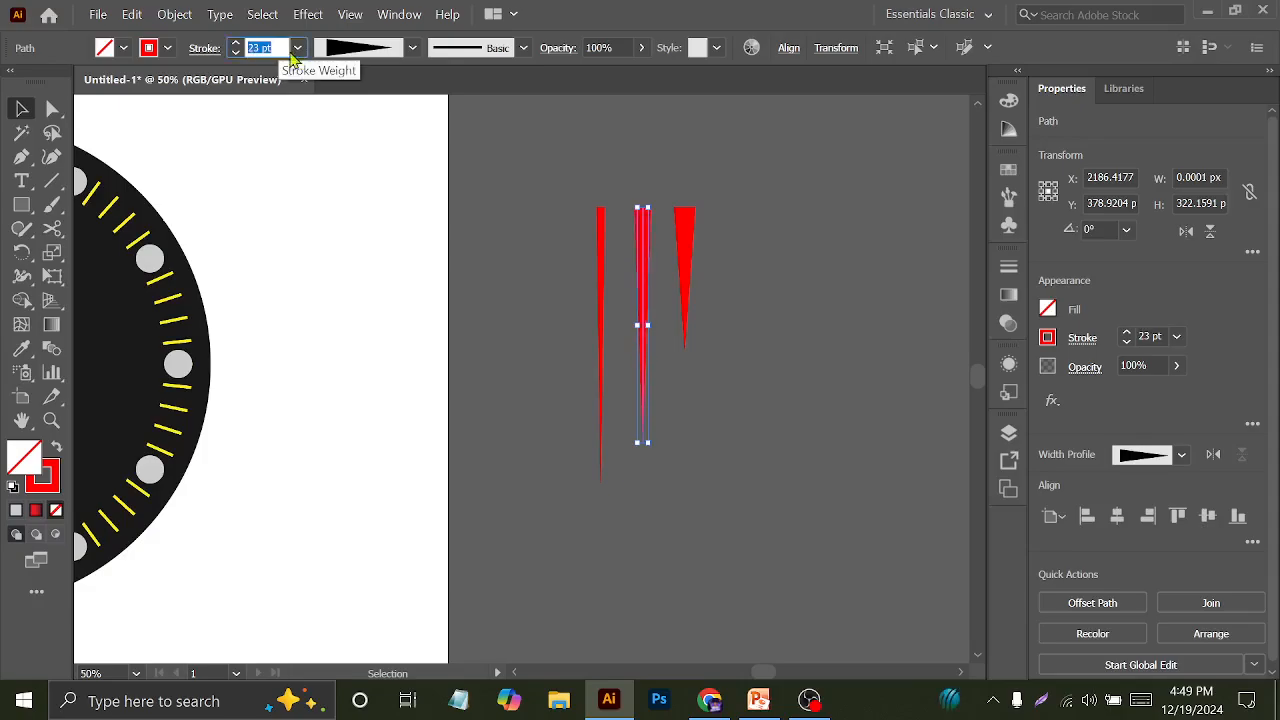
scroll(278, 62, "down", 1)
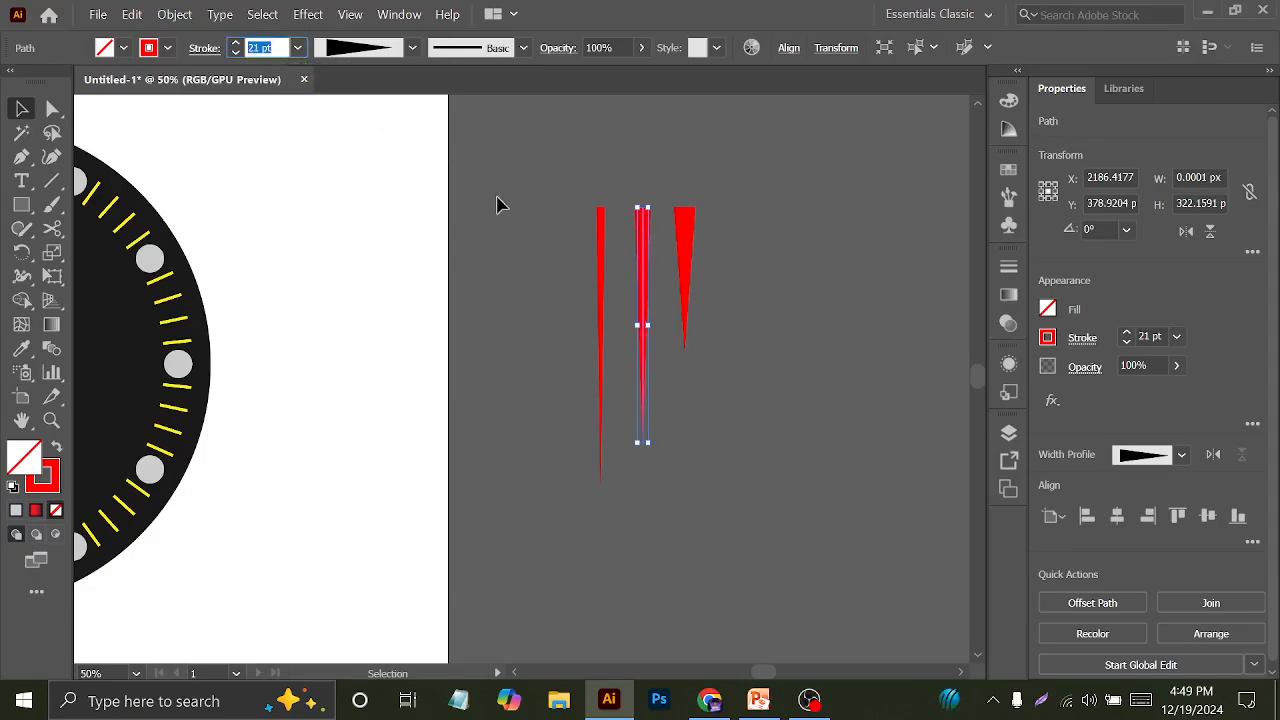
left_click(603, 152)
Rotate all three tapered red hands together by about 152° so their points face up and to the right
left_click_drag(580, 134, 764, 368)
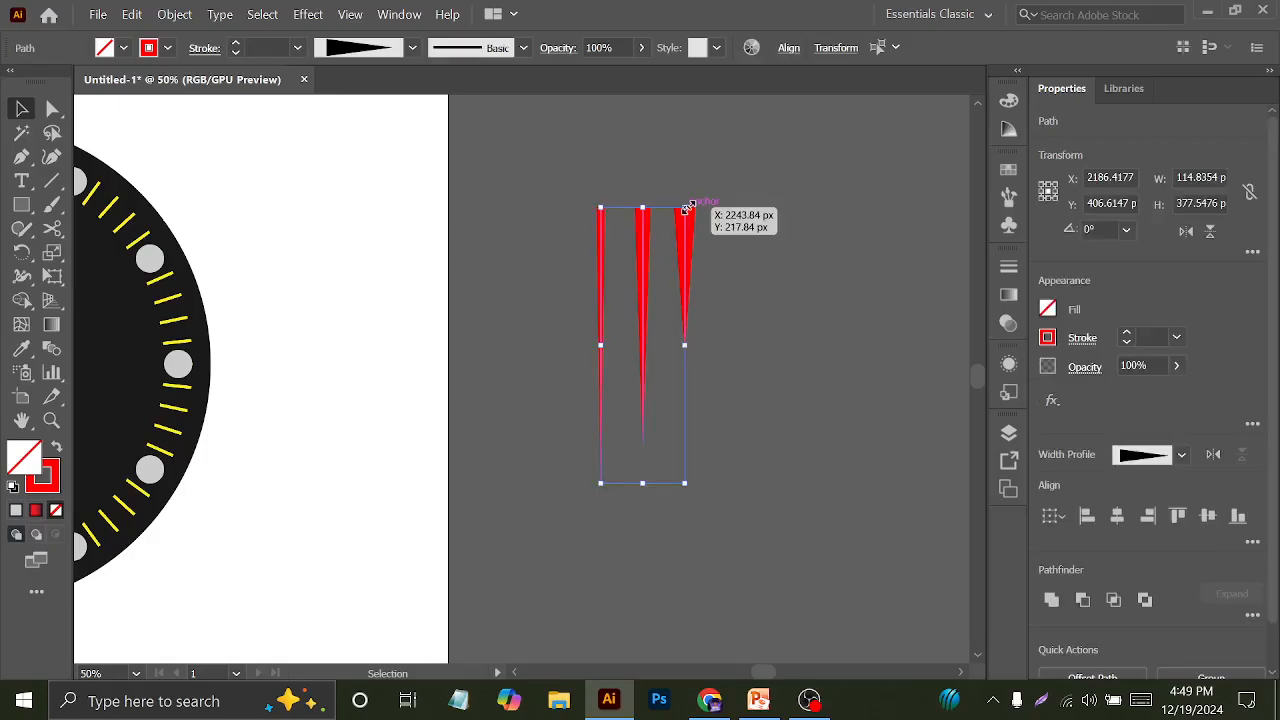
left_click_drag(690, 210, 509, 460)
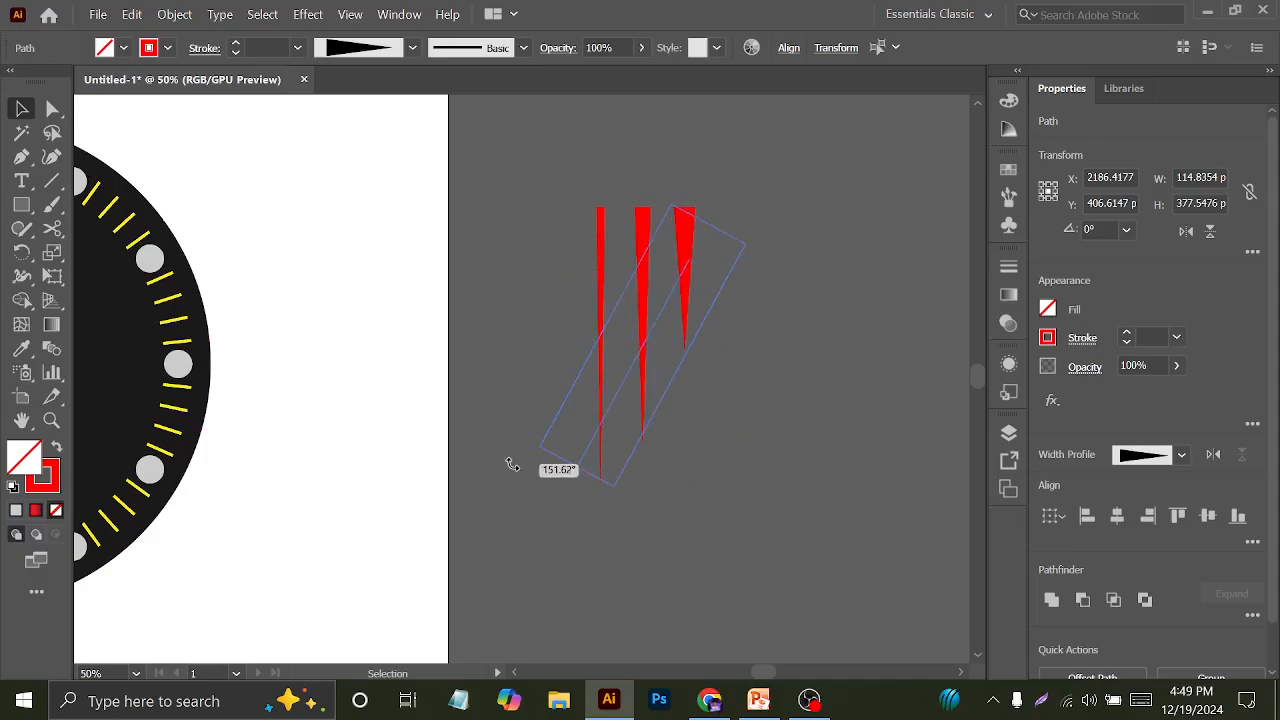
left_click(751, 417)
scroll(751, 417, "down", 2)
left_click_drag(729, 448, 770, 392)
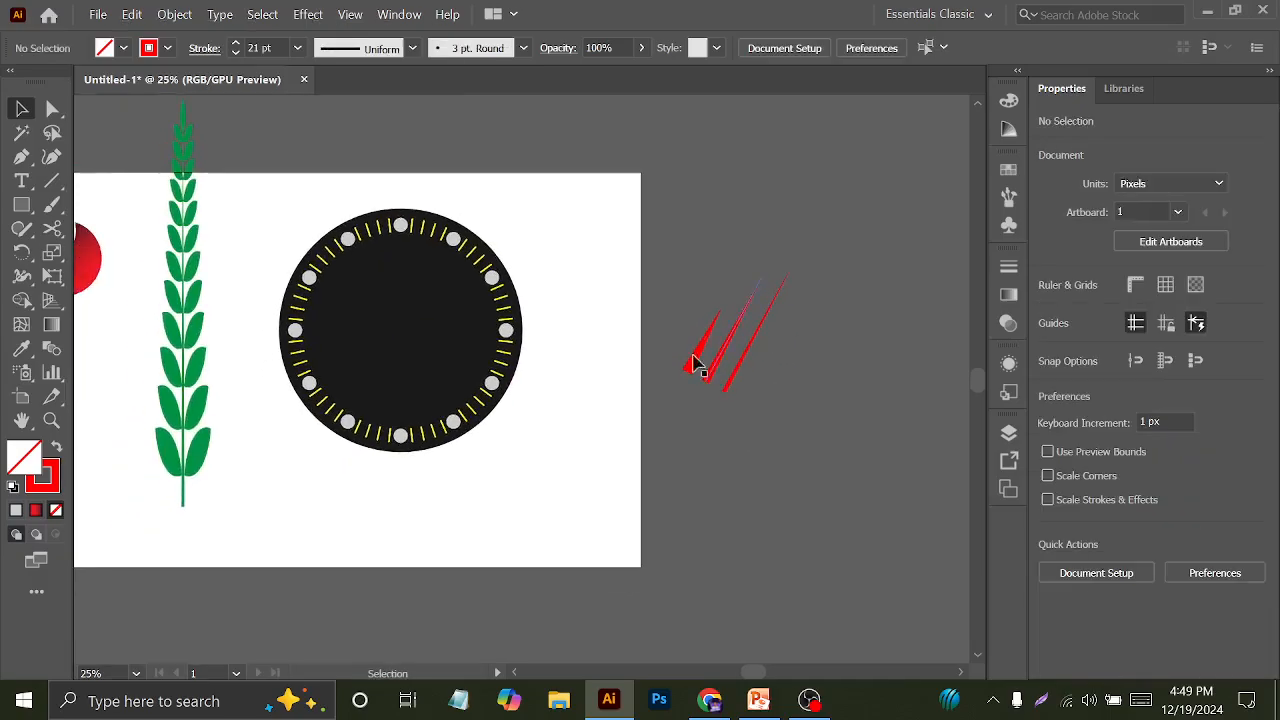
Draw a circle about 57 px wide near the dial's centre and give it the yellow fill sampled from a minute bar
right_click(21, 204)
left_click(112, 253)
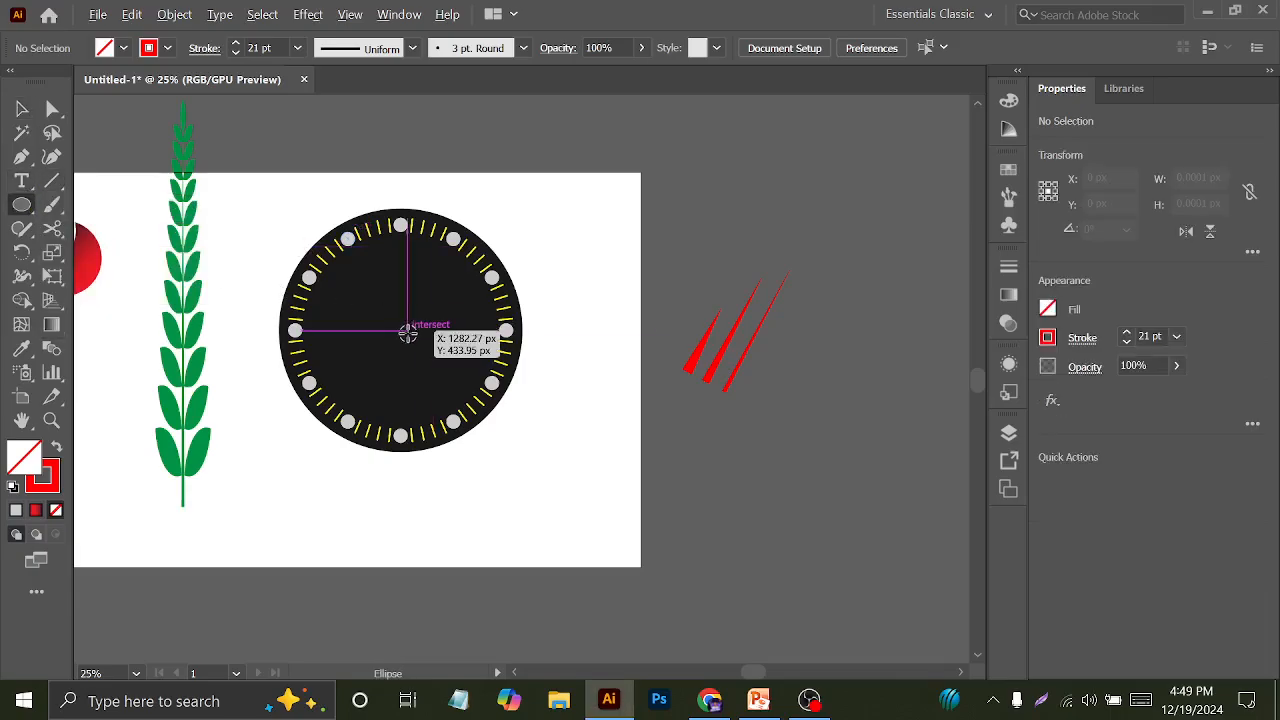
mouse_move(394, 331)
left_mouse_down()
mouse_move(408, 353)
mouse_move(404, 341)
left_mouse_up()
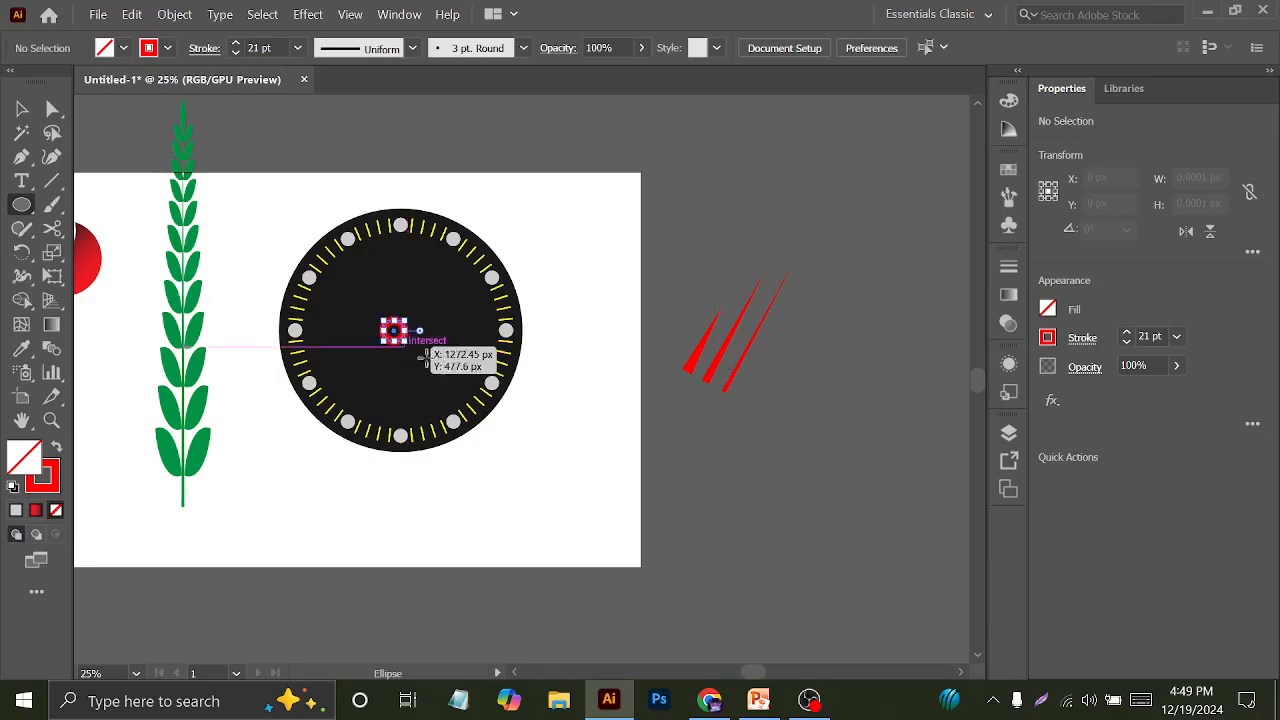
scroll(418, 351, "up", 2)
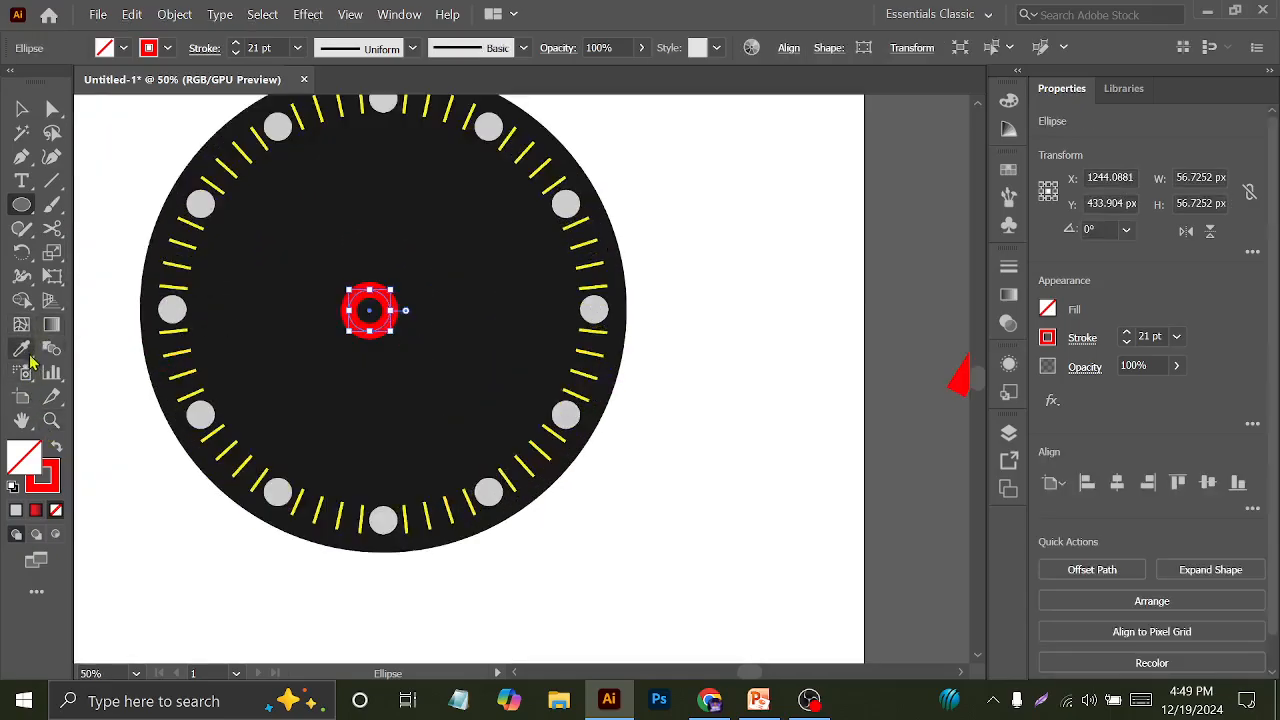
left_click(21, 348)
left_click(185, 350)
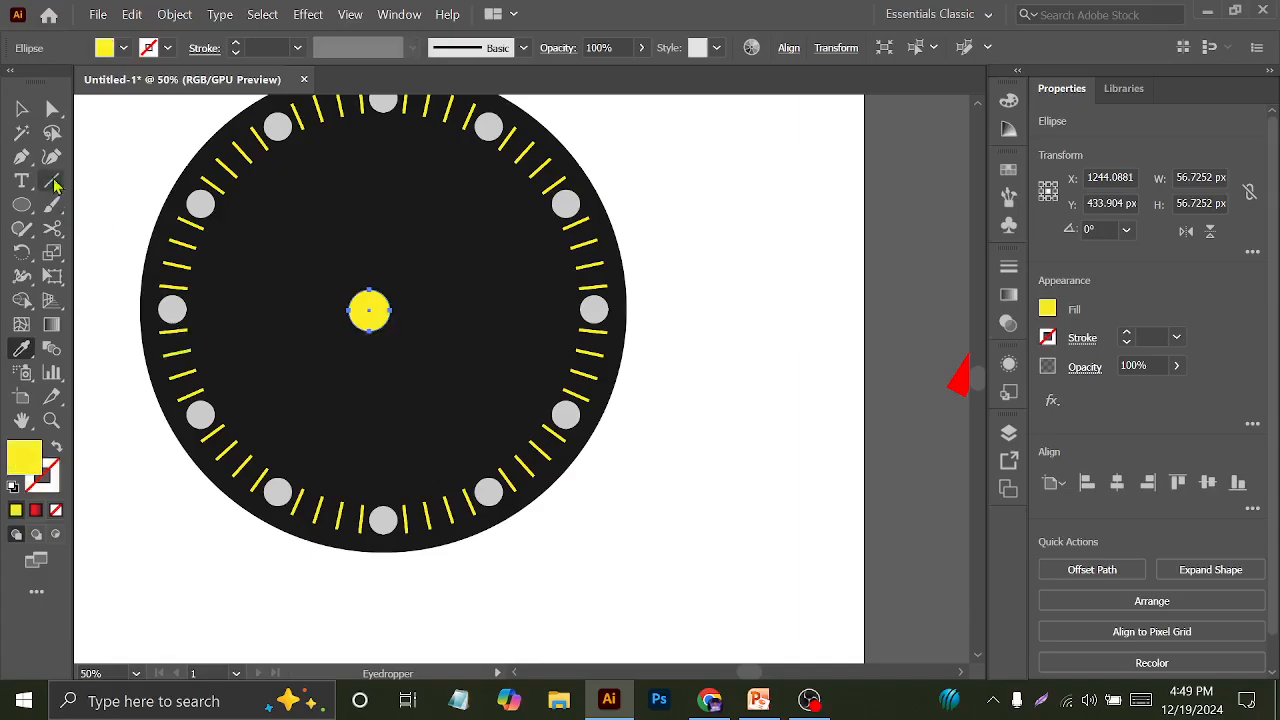
Move the yellow circle exactly onto the dial's centre point using outline view, then return to preview
key("v")
key("ctrl+y")
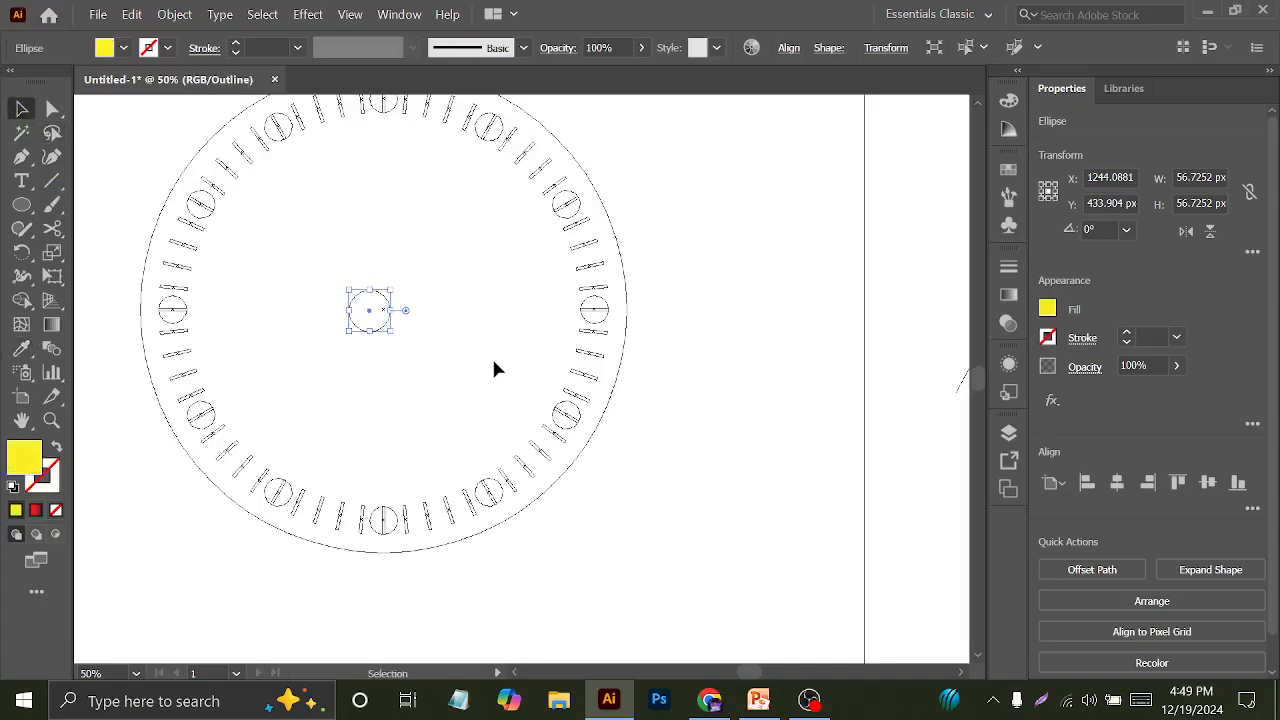
scroll(491, 356, "up", 4)
left_click_drag(192, 235, 415, 336)
left_click_drag(308, 300, 400, 293)
scroll(408, 323, "down", 3)
scroll(424, 325, "down", 3)
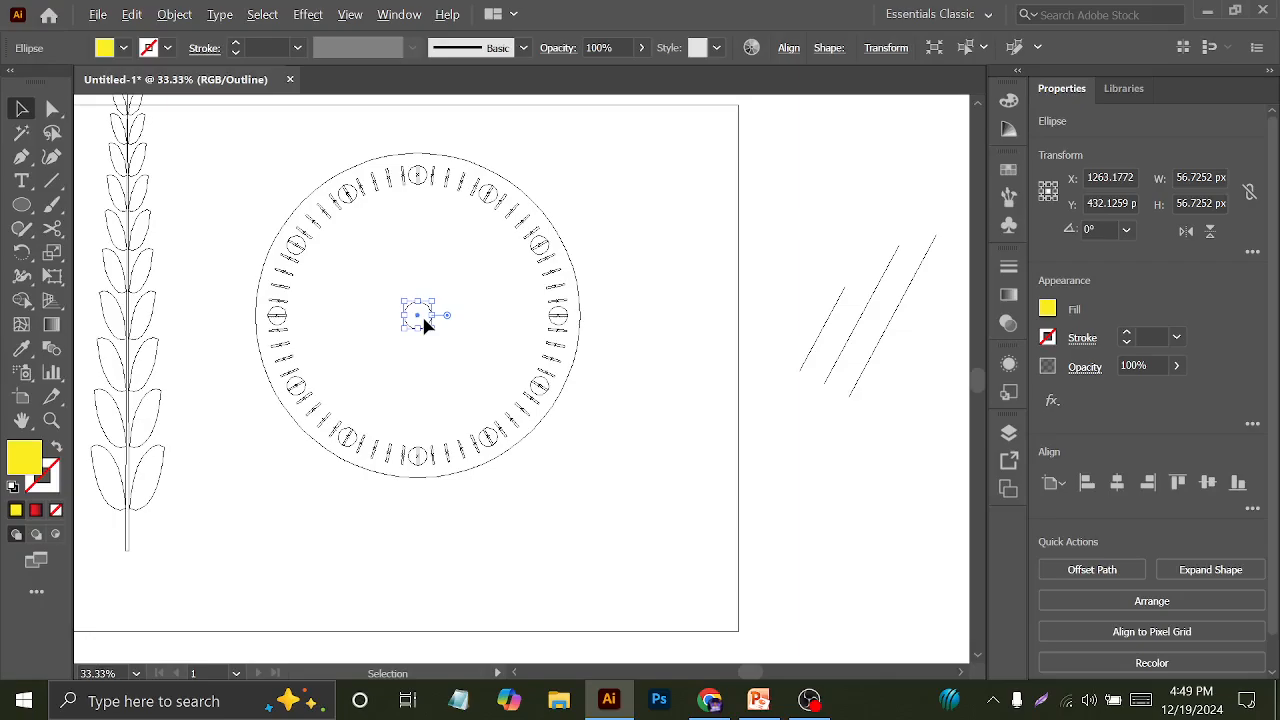
key("a")
key("ctrl+y")
key("v")
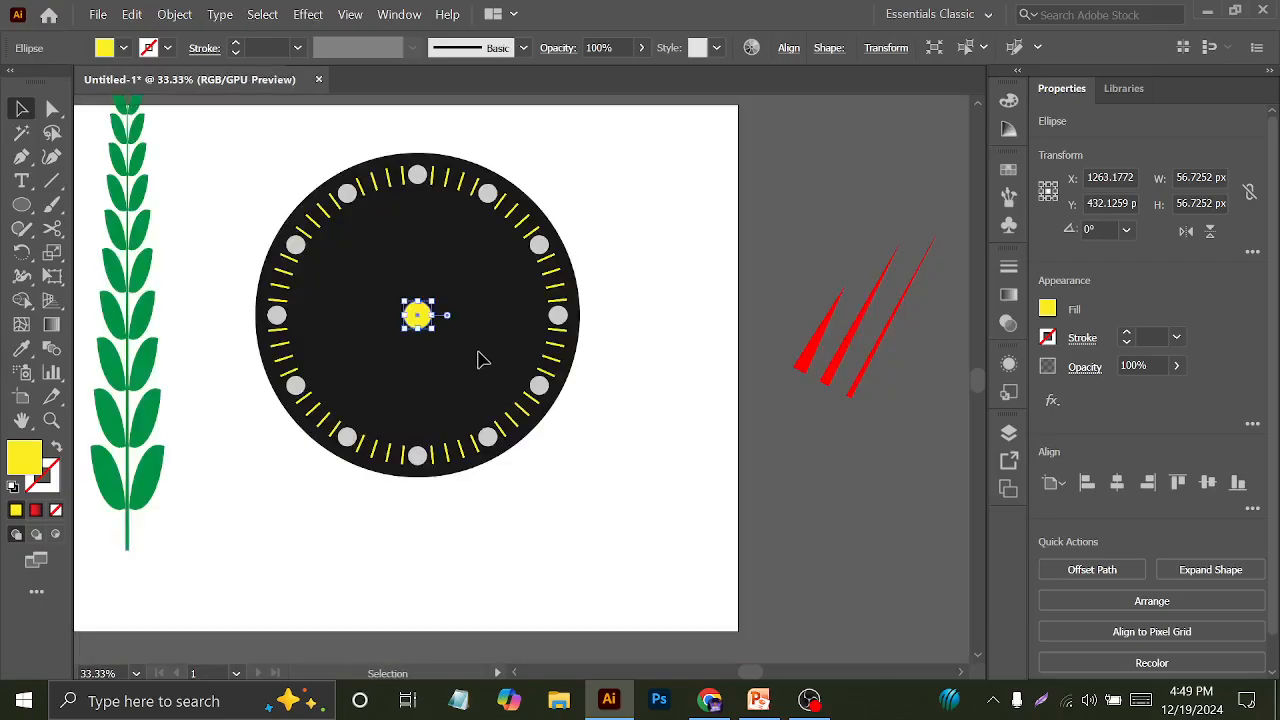
Copy the yellow centre circle onto the lower part of the longest hand and scale the copy to about 36 px
left_click(726, 430)
left_click(810, 369)
left_click(777, 277)
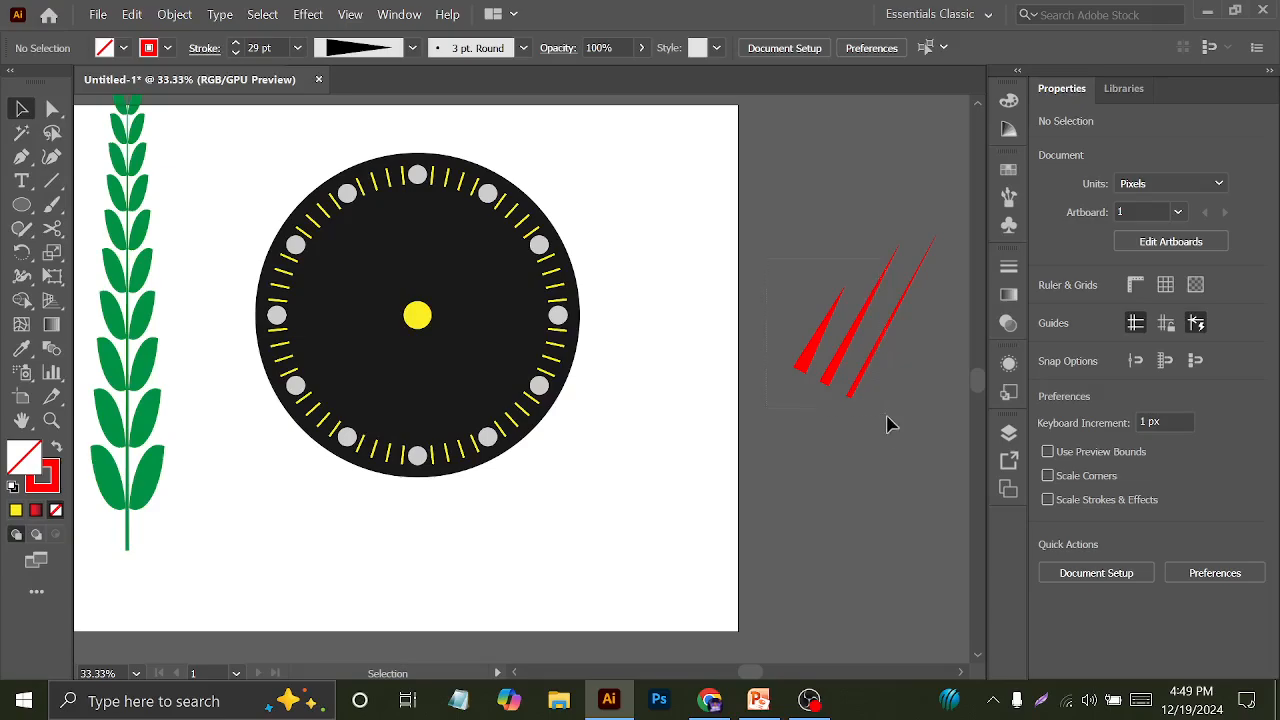
left_click_drag(886, 416, 573, 358)
left_click(914, 458)
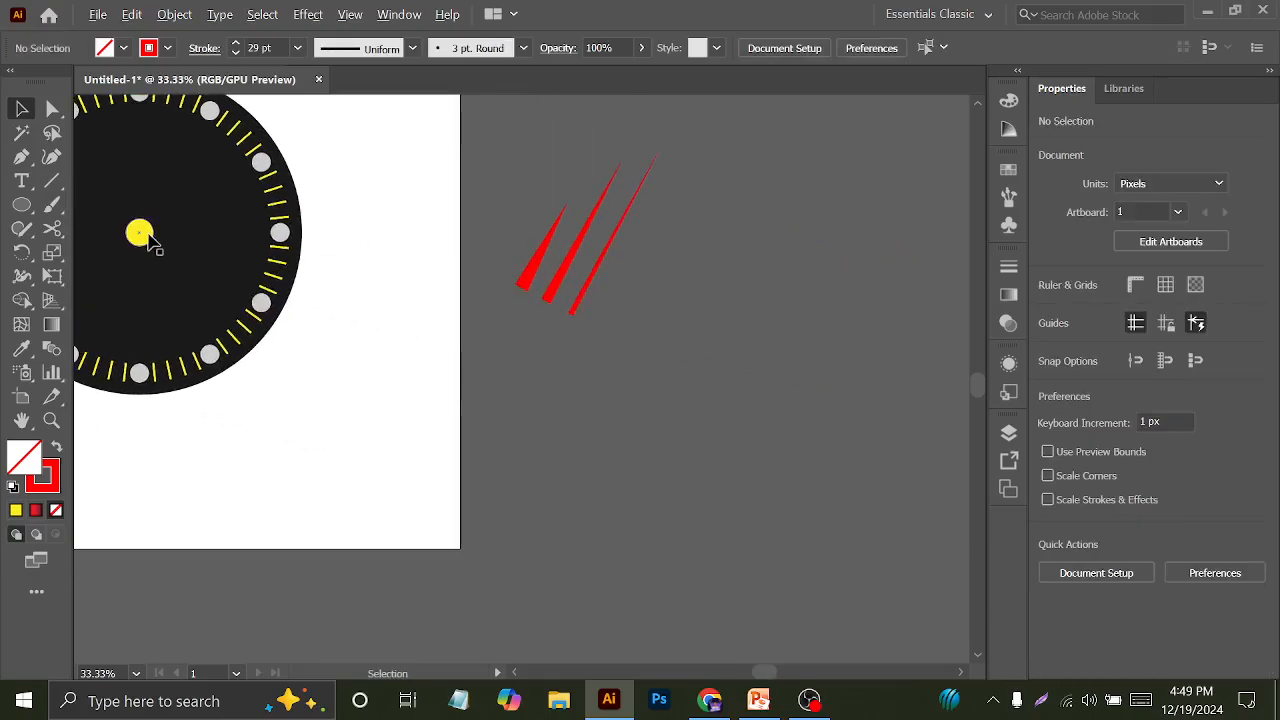
left_click_drag(148, 239, 527, 275)
key("ctrl+equal")
key("ctrl+equal")
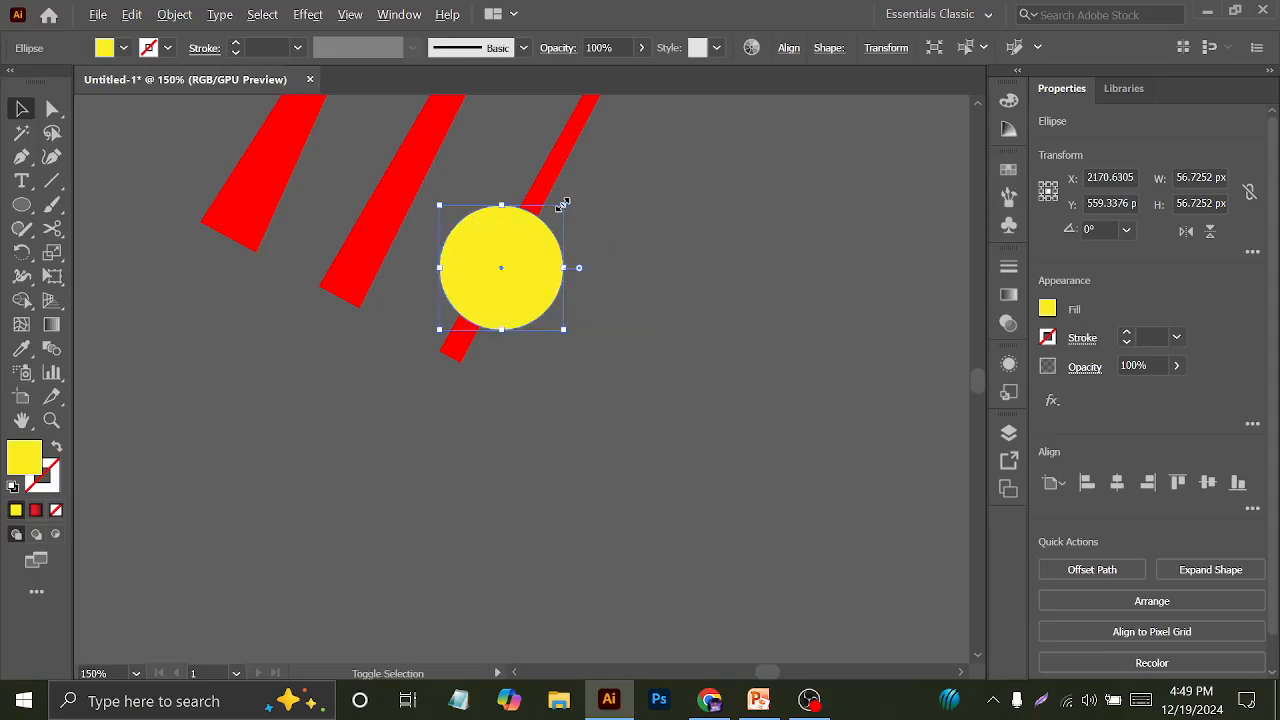
left_click_drag(563, 204, 541, 228)
left_click(614, 328)
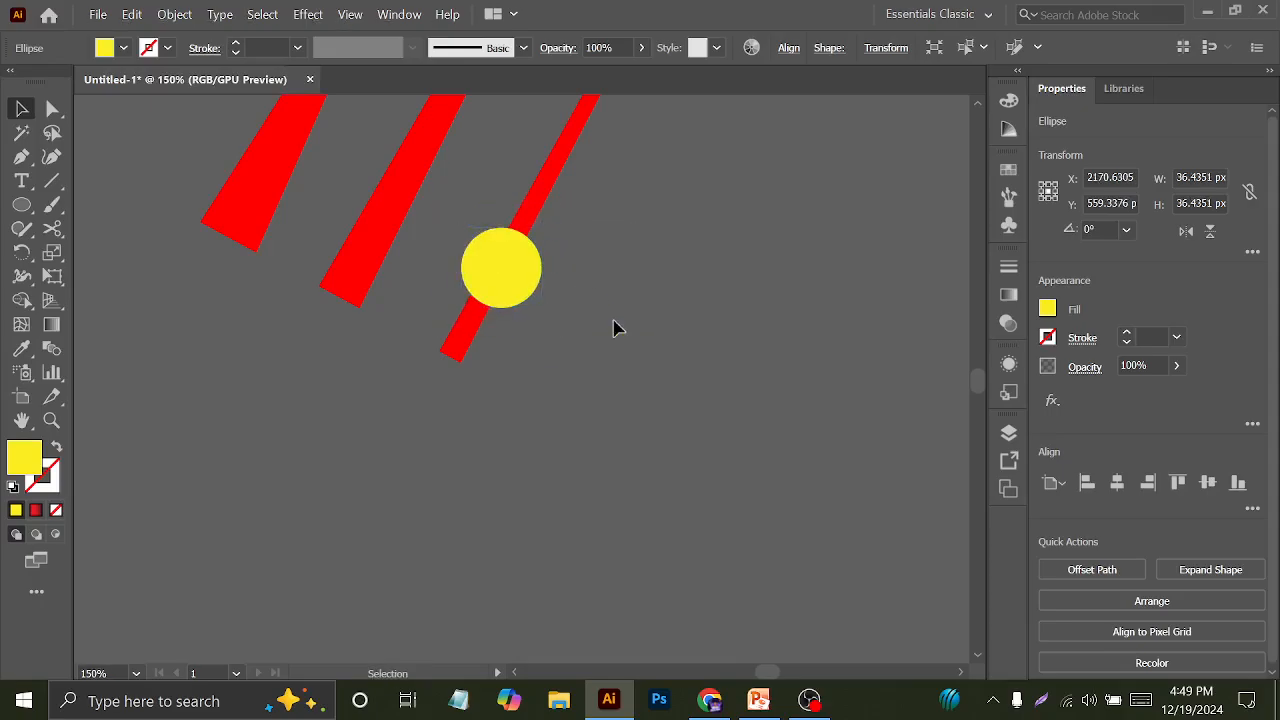
Expand the appearance of the three red hands so their tapered strokes turn into filled shapes
scroll(614, 328, "down", 1)
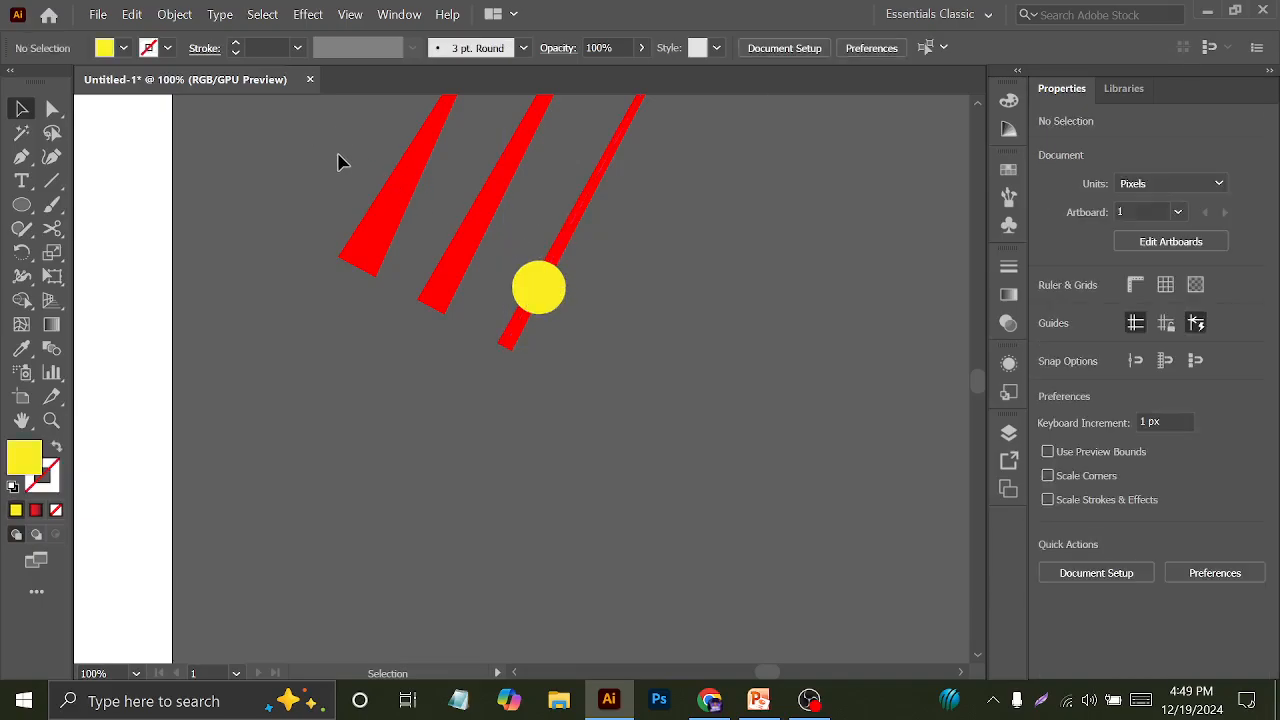
left_click_drag(338, 162, 660, 363)
left_click(174, 14)
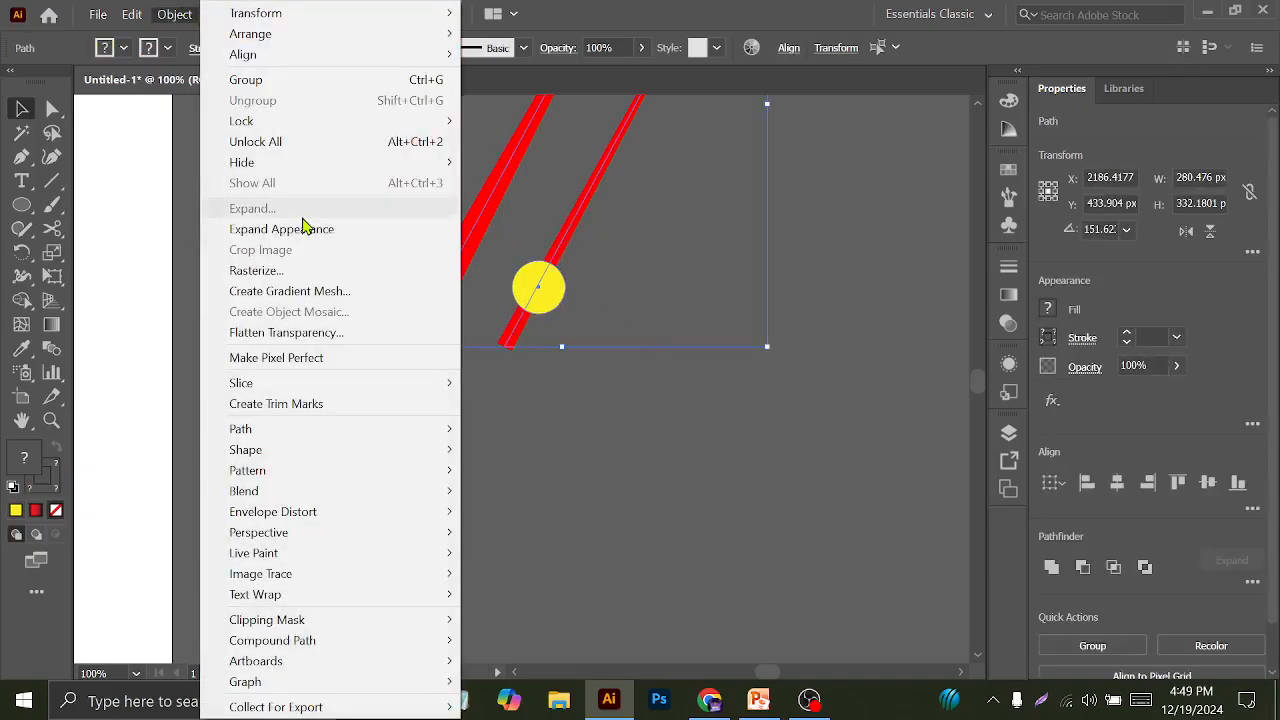
left_click(297, 229)
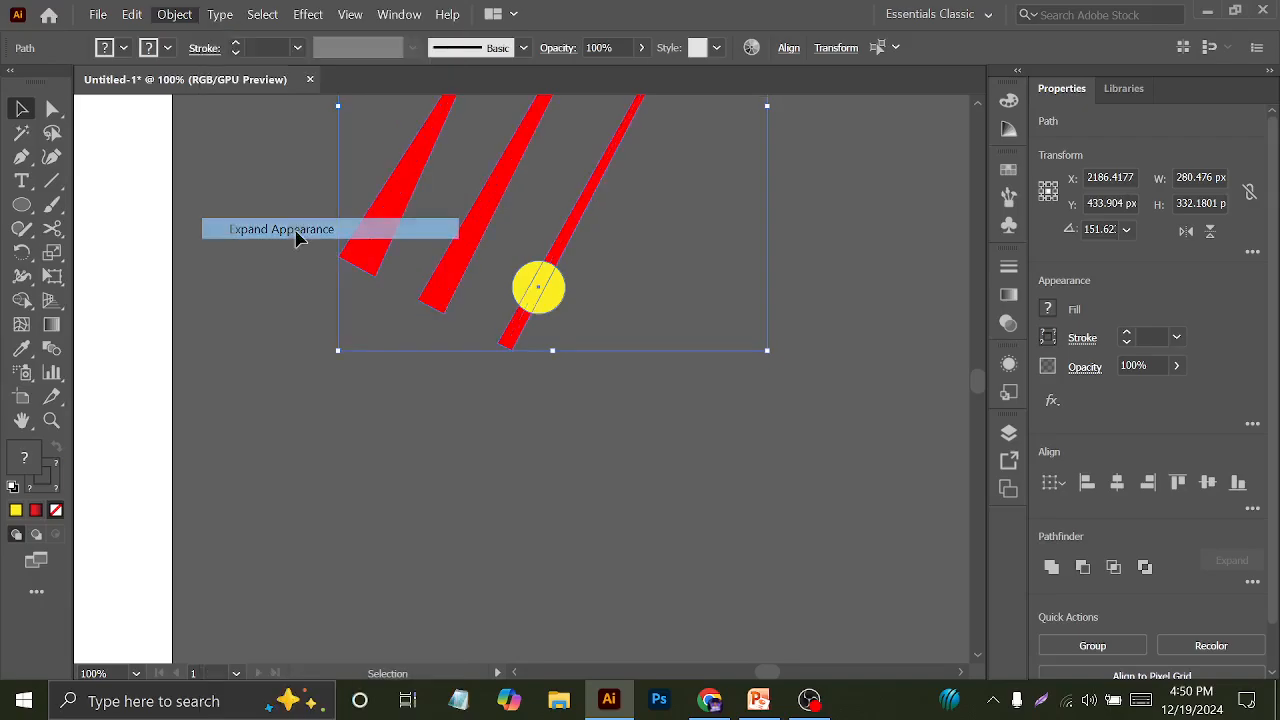
left_click(617, 407)
Merge the longest hand with the small yellow circle on it into one shape using Shape Builder
left_click(575, 333)
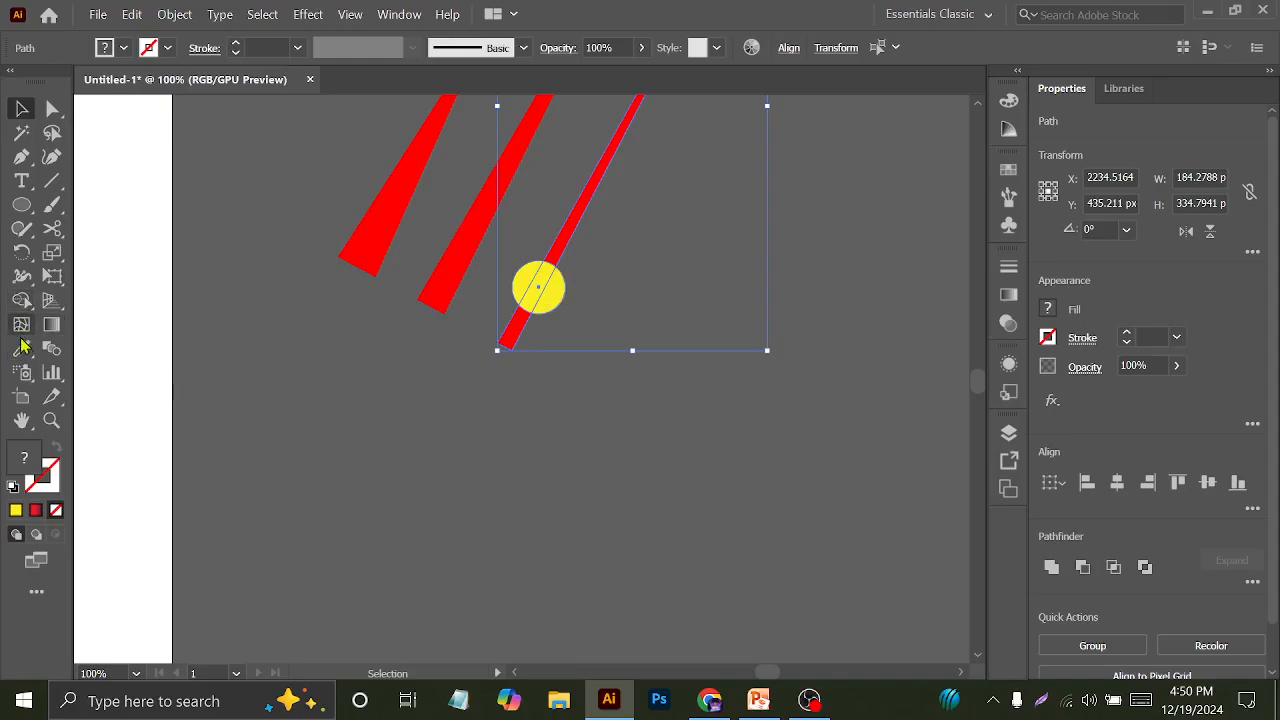
left_click(21, 300)
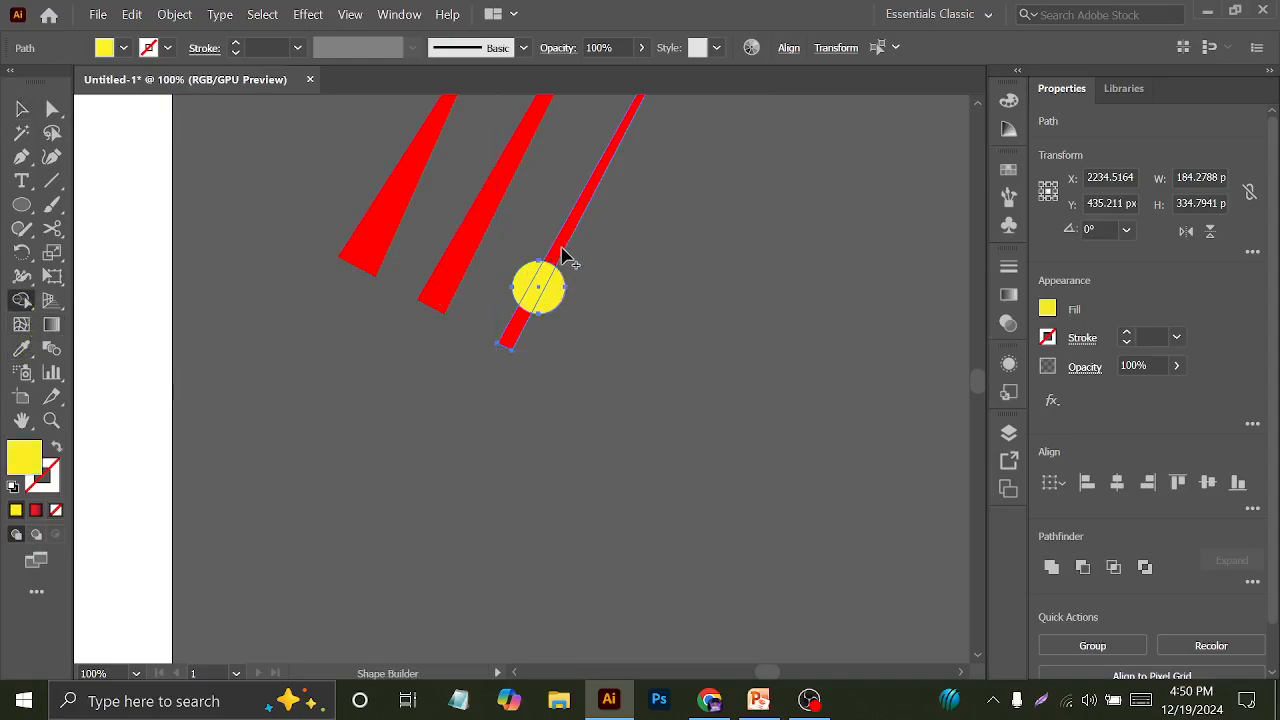
mouse_move(563, 257)
left_mouse_down()
mouse_move(534, 296)
mouse_move(545, 293)
mouse_move(528, 273)
mouse_move(512, 335)
left_mouse_up()
left_click(22, 108)
scroll(668, 425, "down", 2)
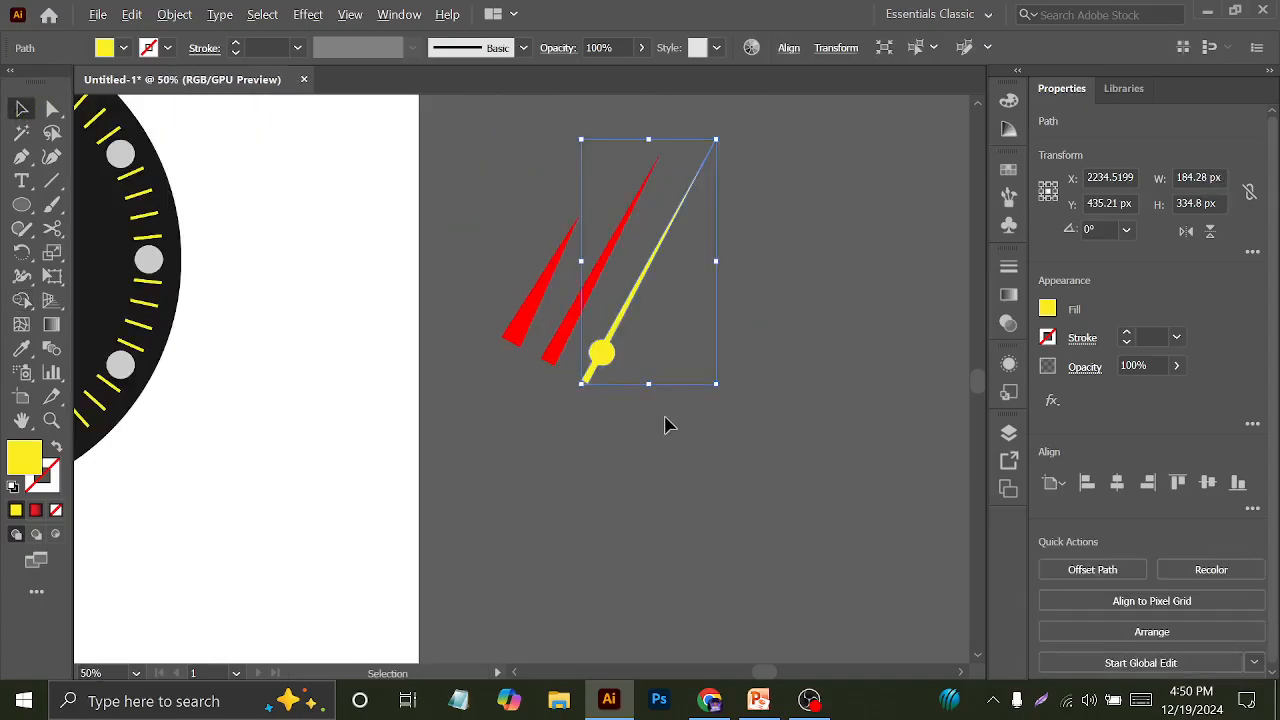
left_click(698, 435)
Change the merged longest hand's fill colour to orange, ff9100
left_click(604, 366)
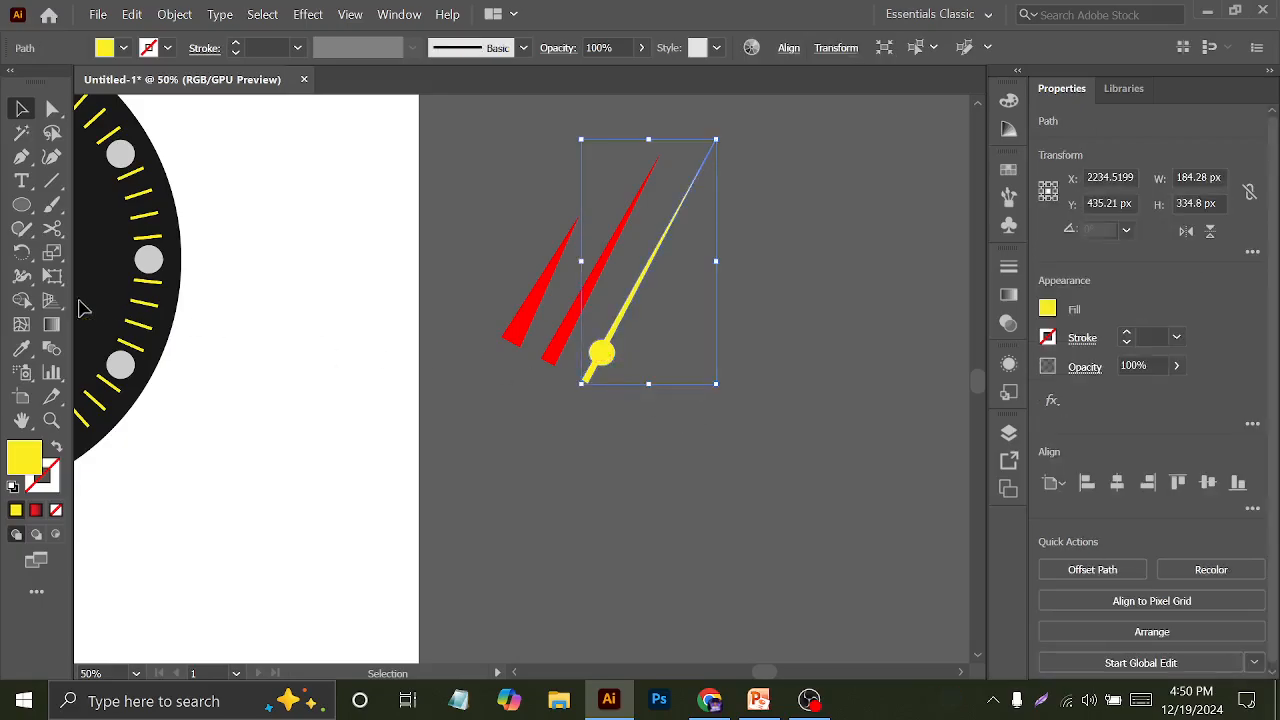
double_click(26, 456)
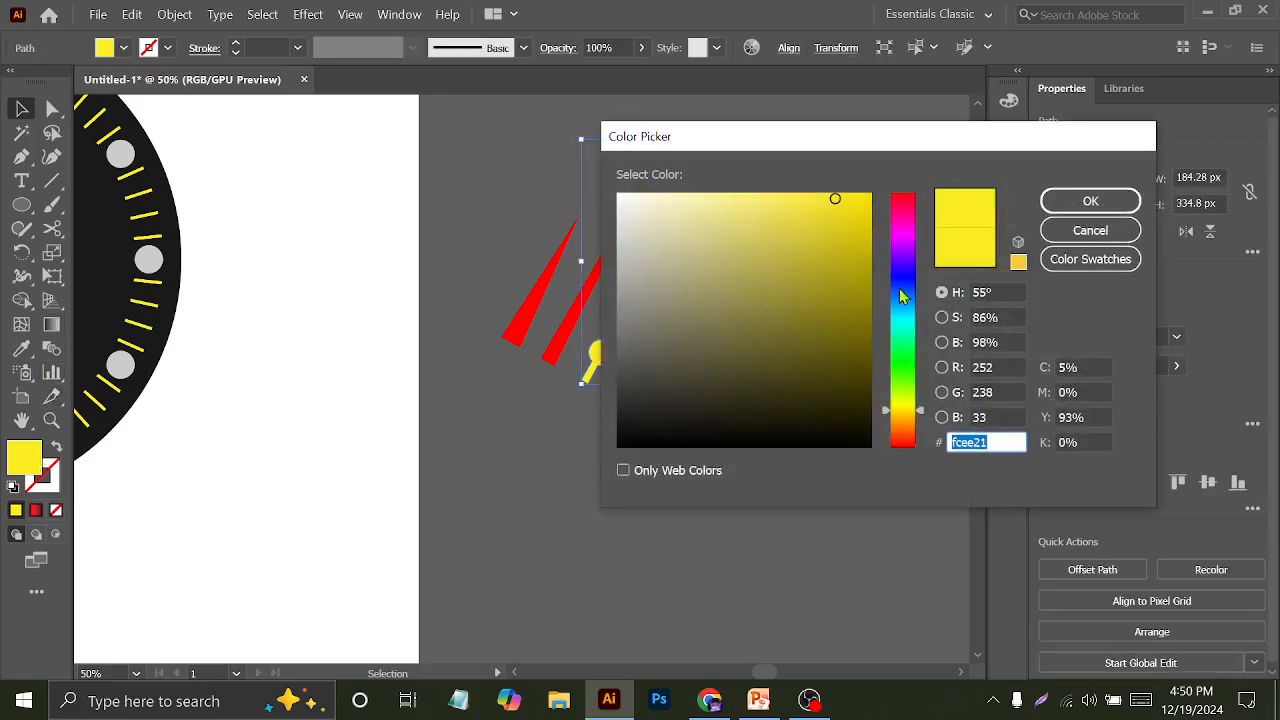
left_click_drag(895, 398, 897, 425)
left_click_drag(860, 240, 877, 172)
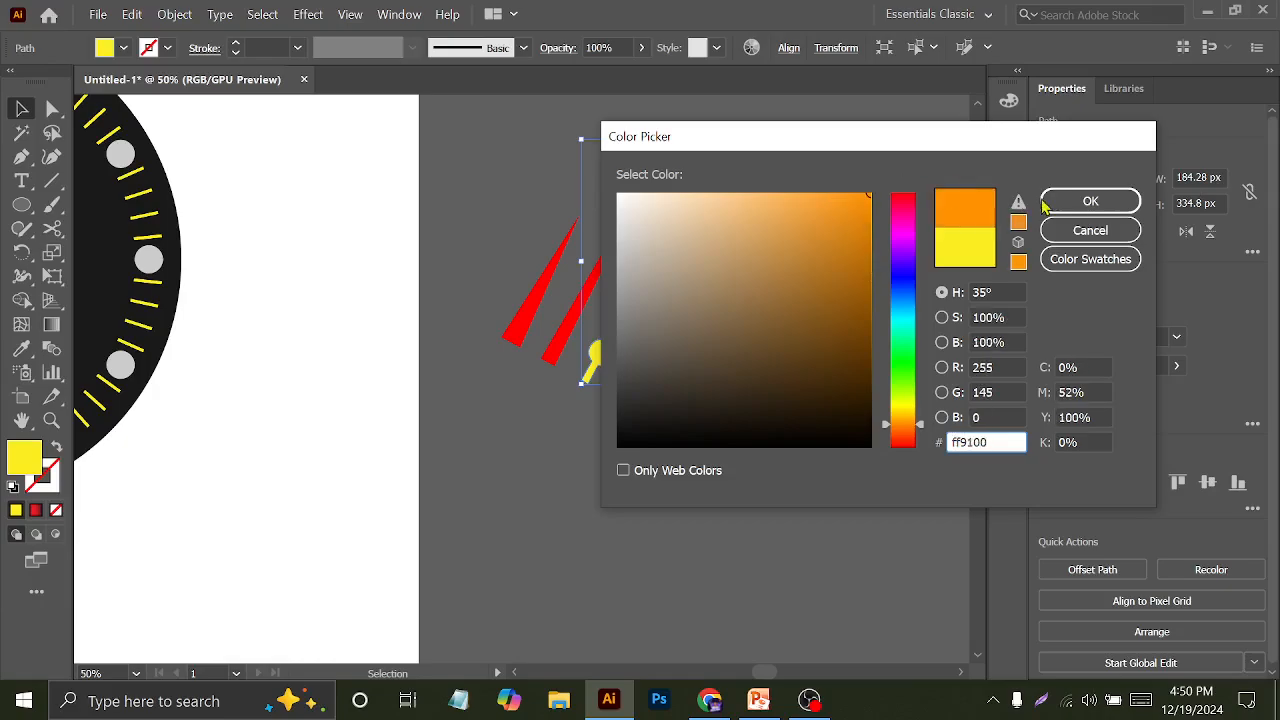
left_click(1057, 203)
left_click(760, 386)
Place the shortest red hand on the dial with its base under the yellow centre circle
scroll(785, 412, "down", 1)
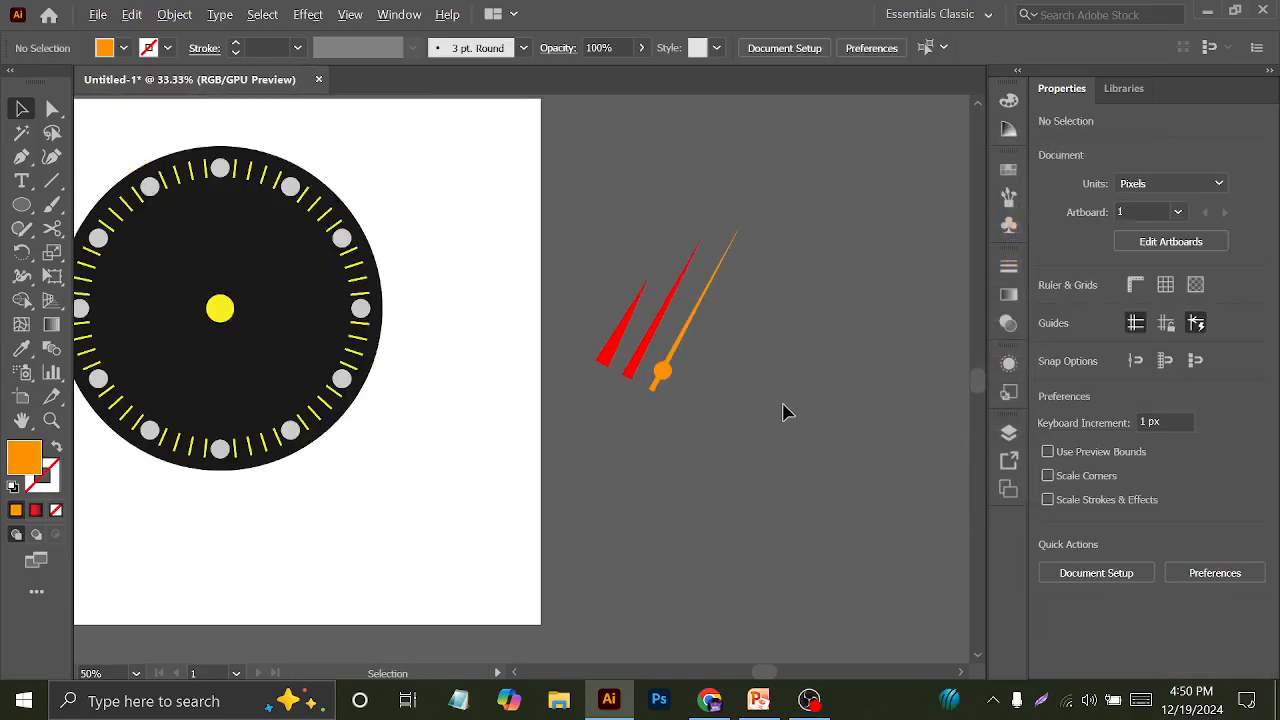
left_click_drag(918, 318, 484, 265)
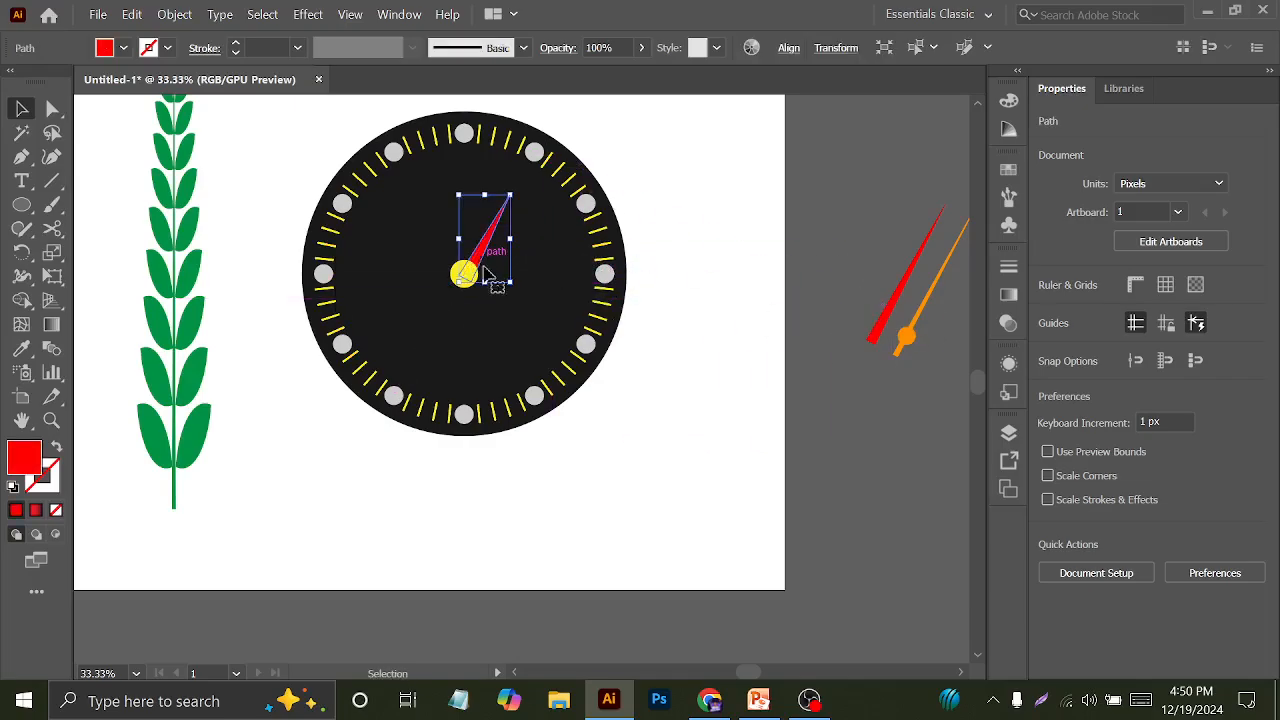
left_click(805, 392)
Try to rotate the other red hand by 72° and place it on the dial with its base at the centre
left_click_drag(876, 337, 701, 370)
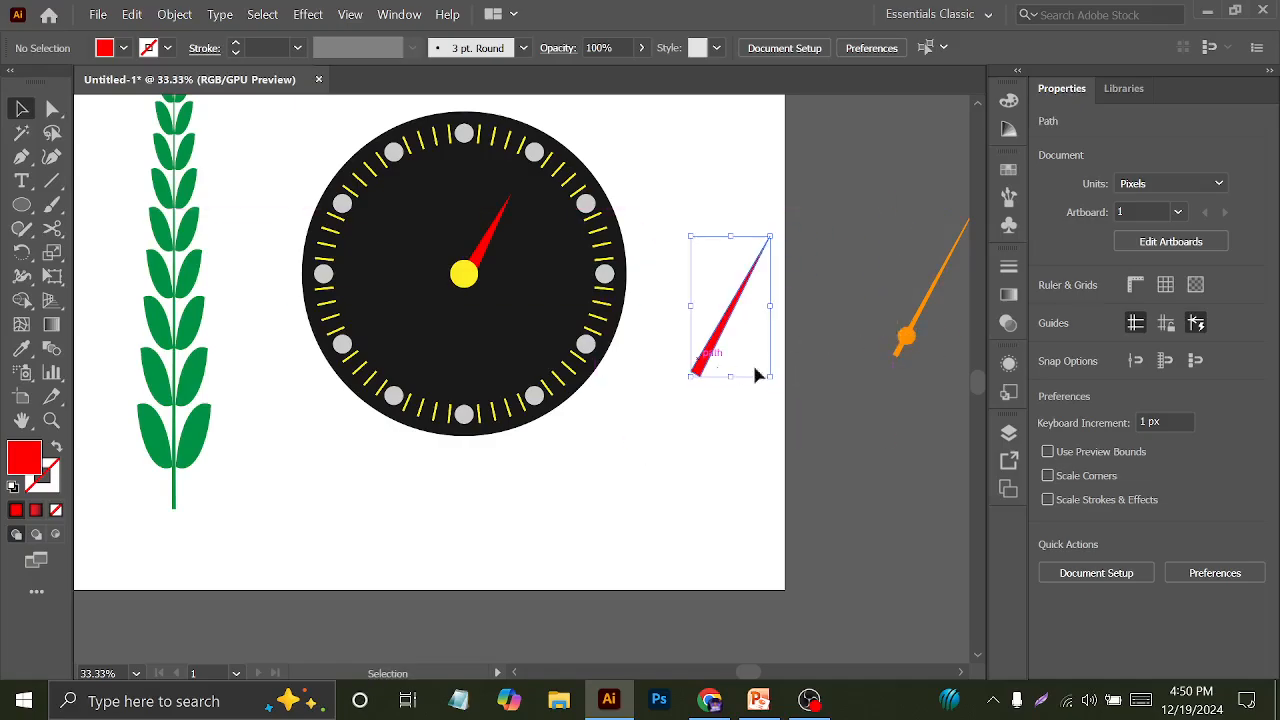
left_click_drag(776, 232, 656, 222)
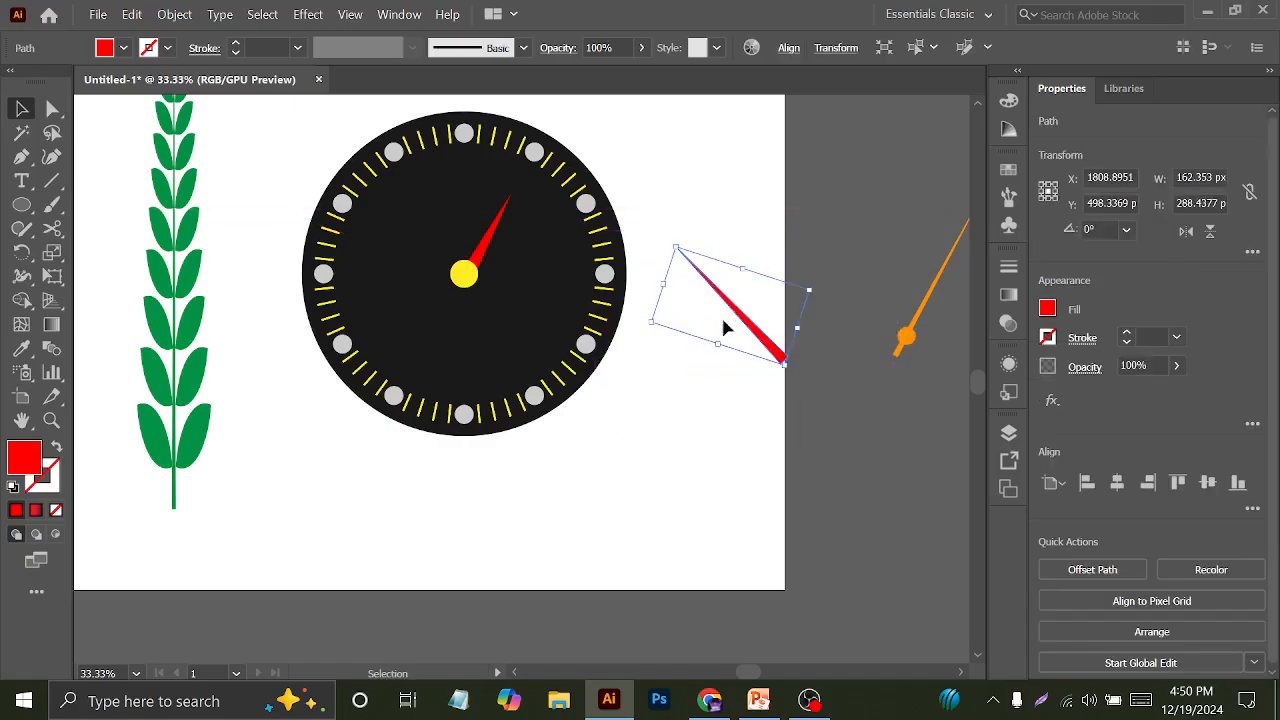
left_click_drag(771, 349, 457, 263)
scroll(420, 194, "up", 2)
left_click_drag(306, 135, 349, 180)
key("ctrl+z")
scroll(477, 299, "down", 2)
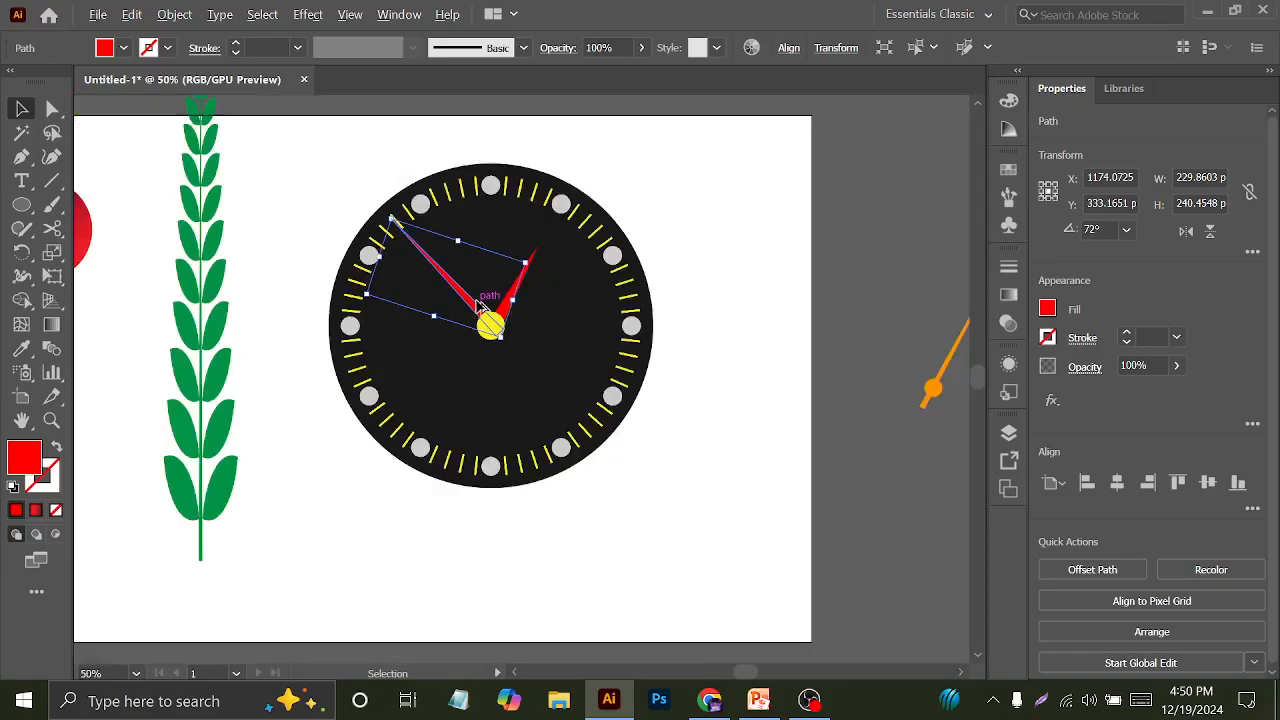
Undo the second red hand's placement on the dial, its rotation and its first move
key("ctrl+z")
key("ctrl+z")
key("ctrl+z")
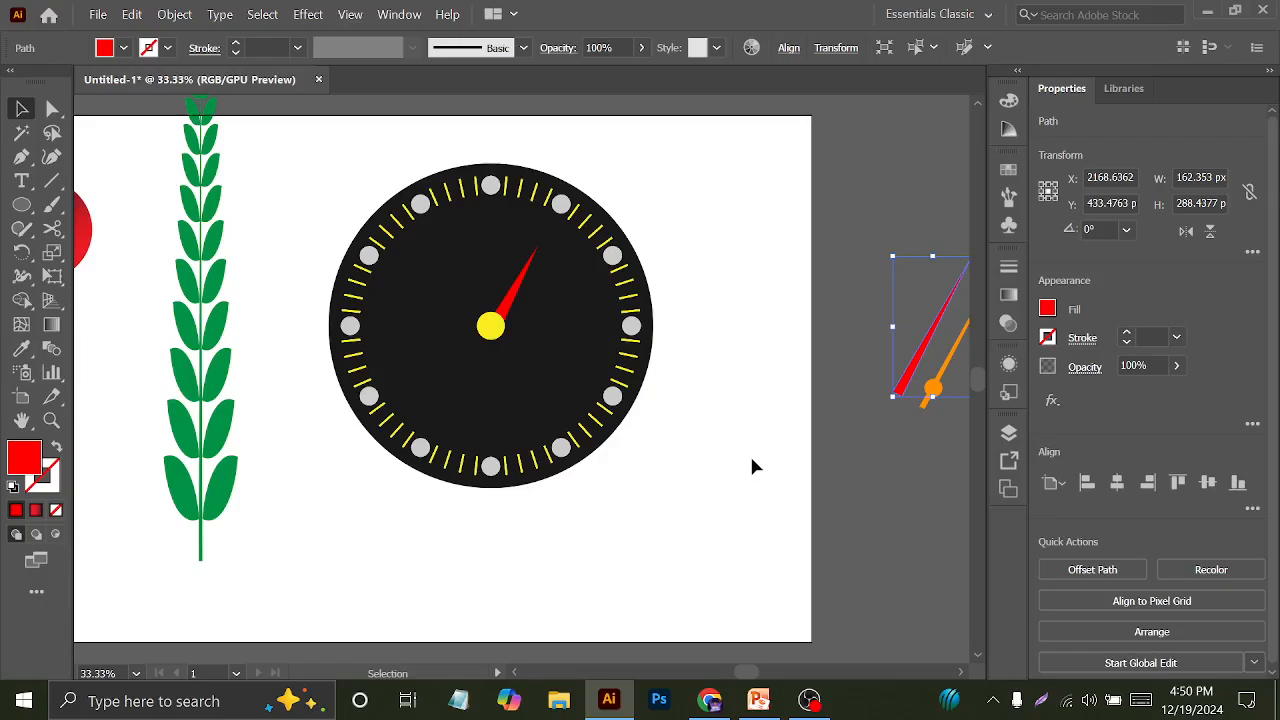
scroll(510, 313, "up", 4)
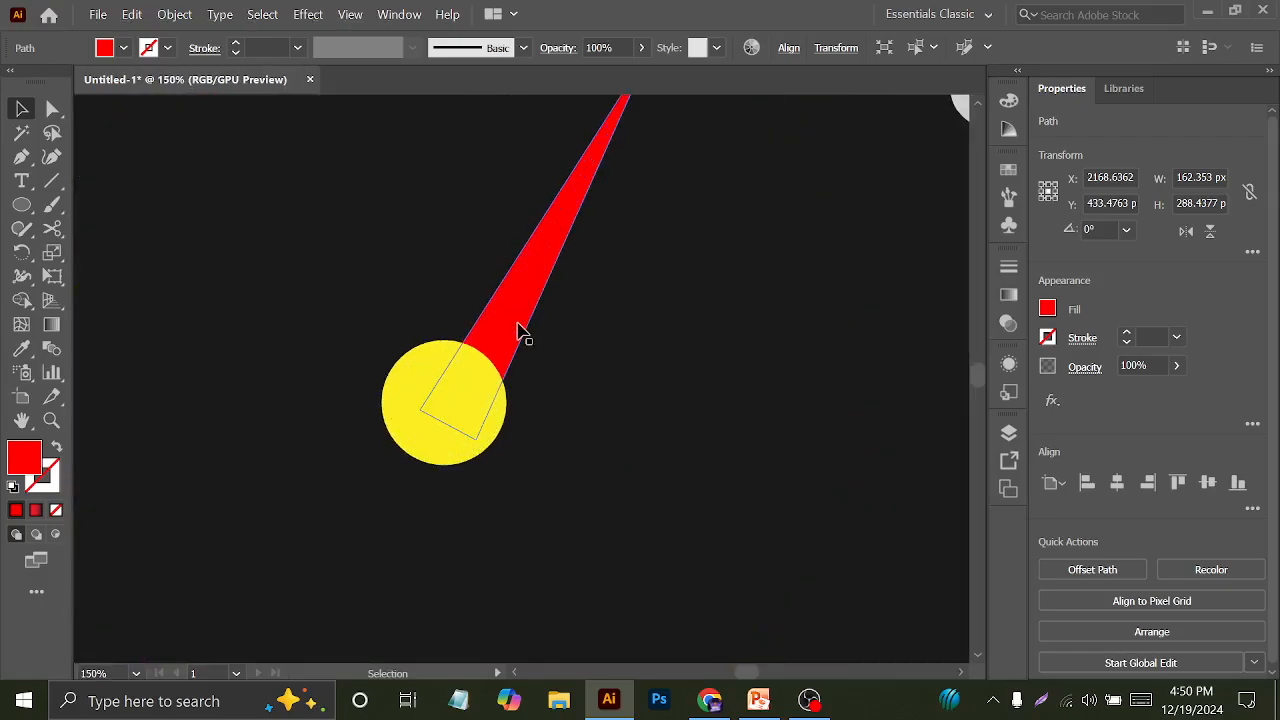
left_click_drag(516, 323, 570, 334)
key("ctrl+z")
scroll(482, 352, "down", 5)
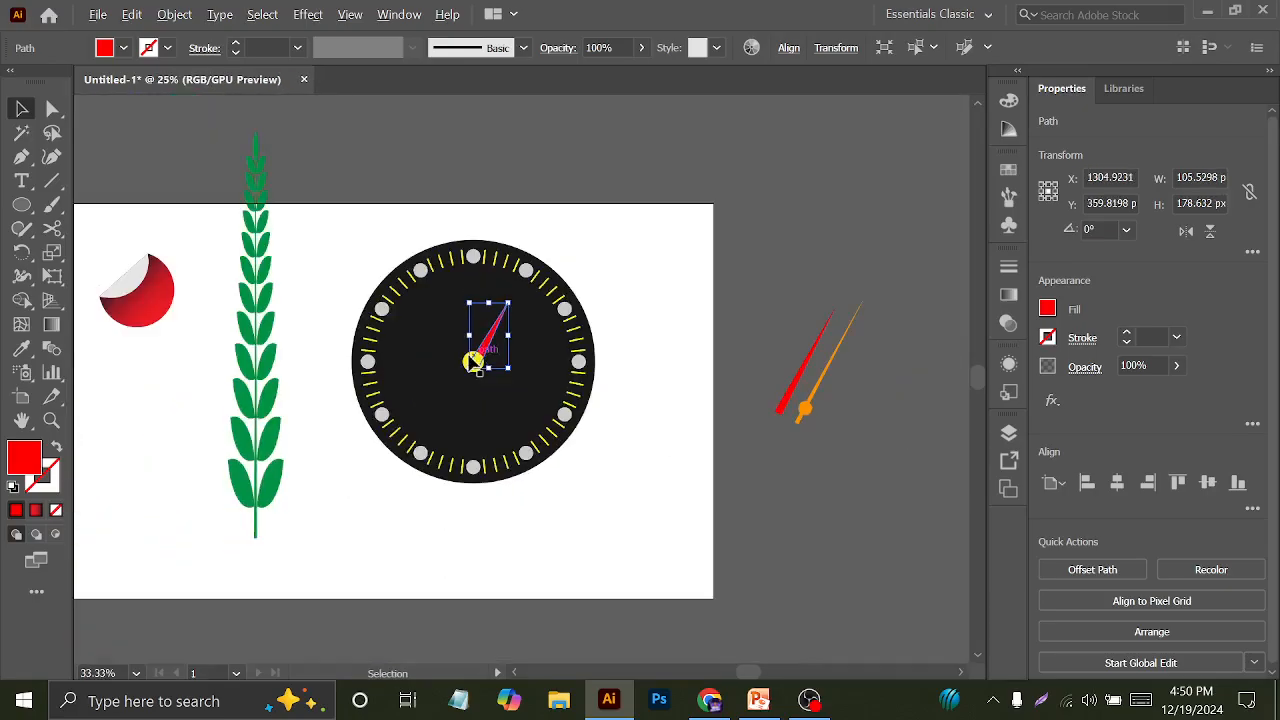
Move the short red hand off the dial and bring the yellow centre circle to the front
left_click_drag(491, 345, 676, 331)
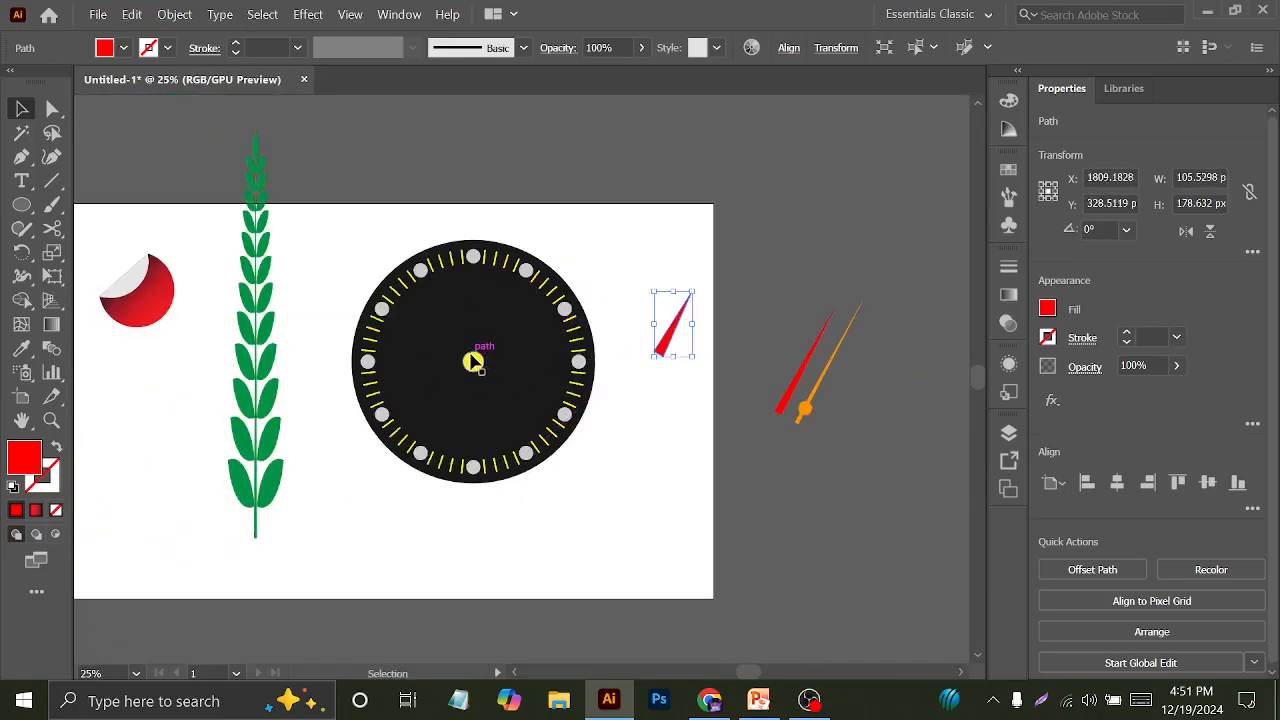
left_click(476, 362)
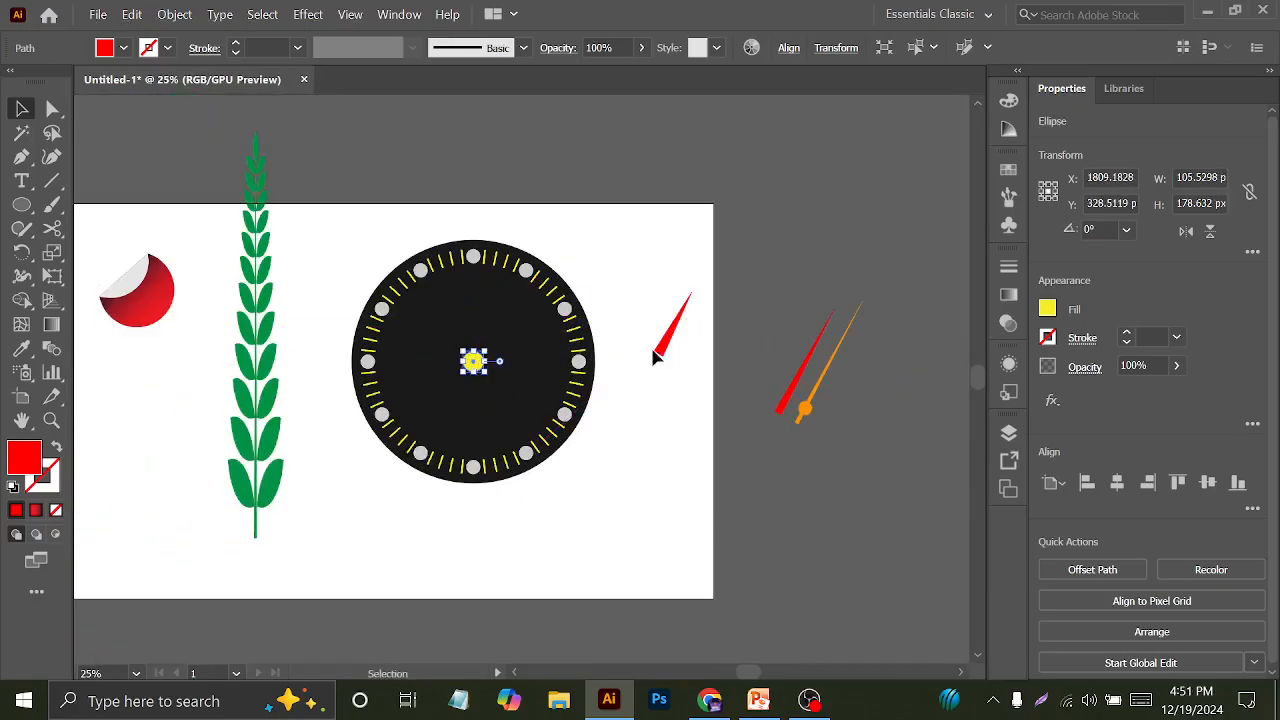
left_click(474, 362)
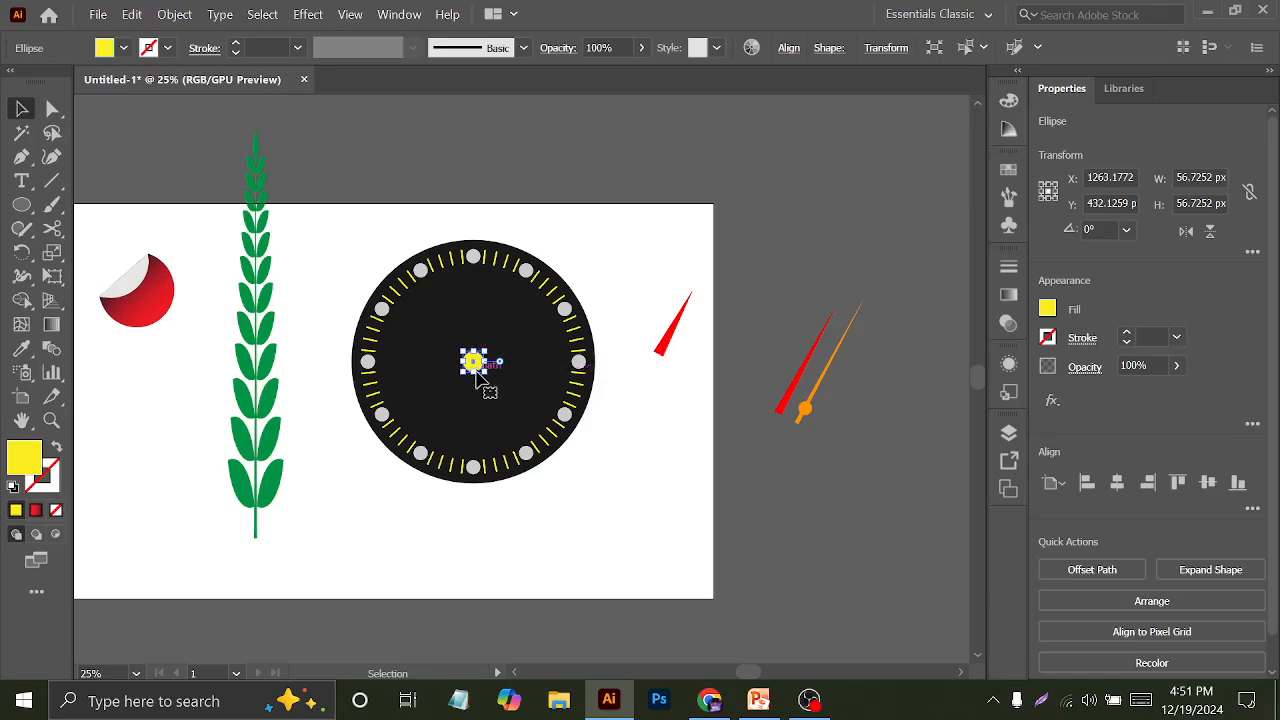
right_click(478, 370)
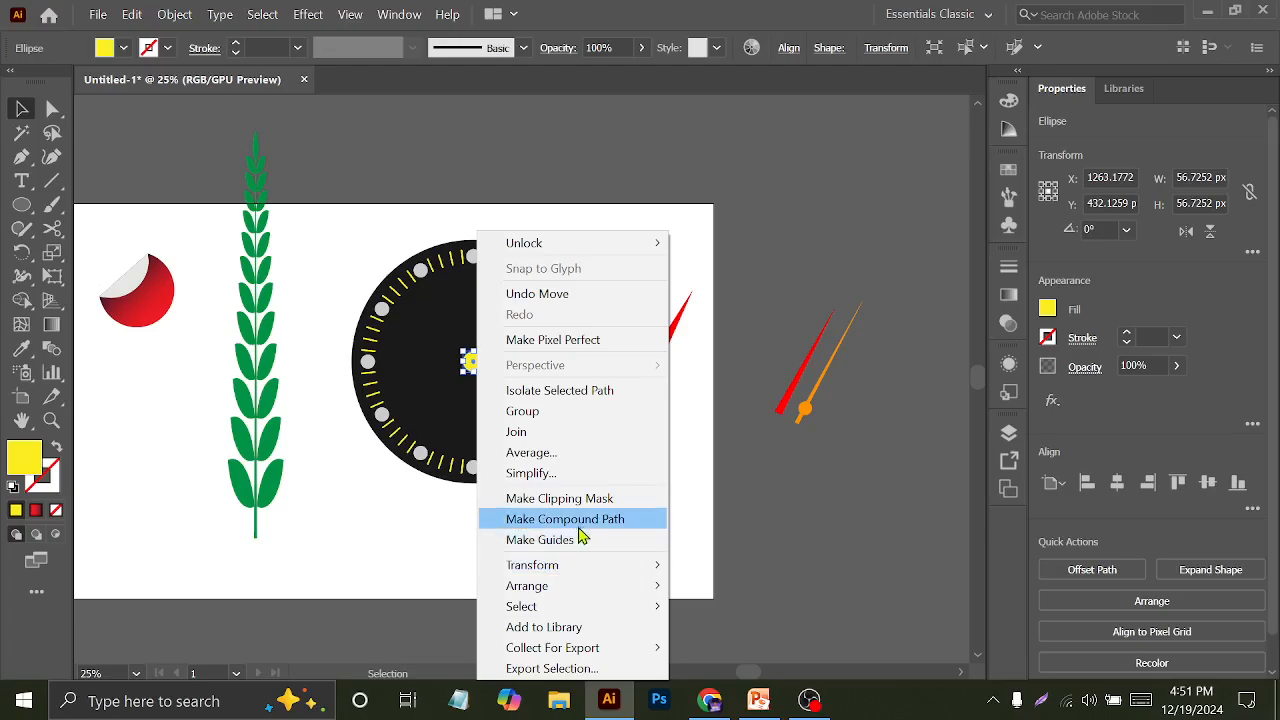
mouse_move(597, 590)
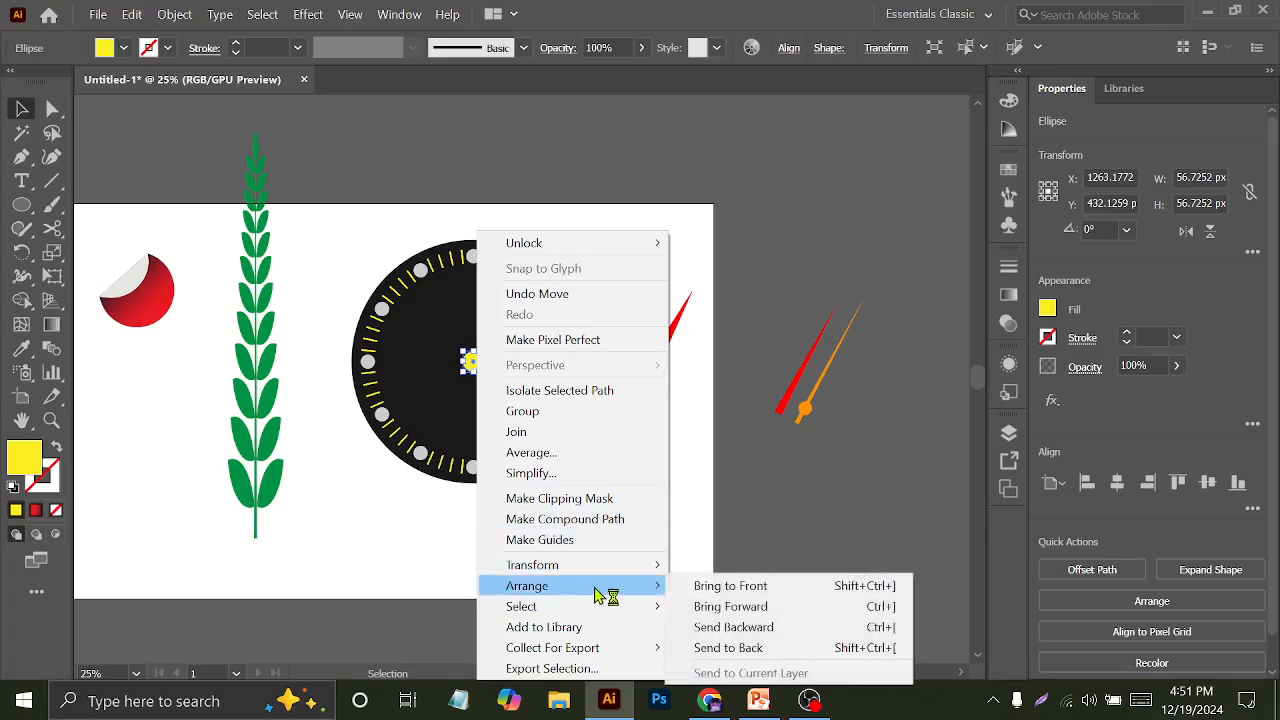
left_click(774, 588)
left_click(750, 530)
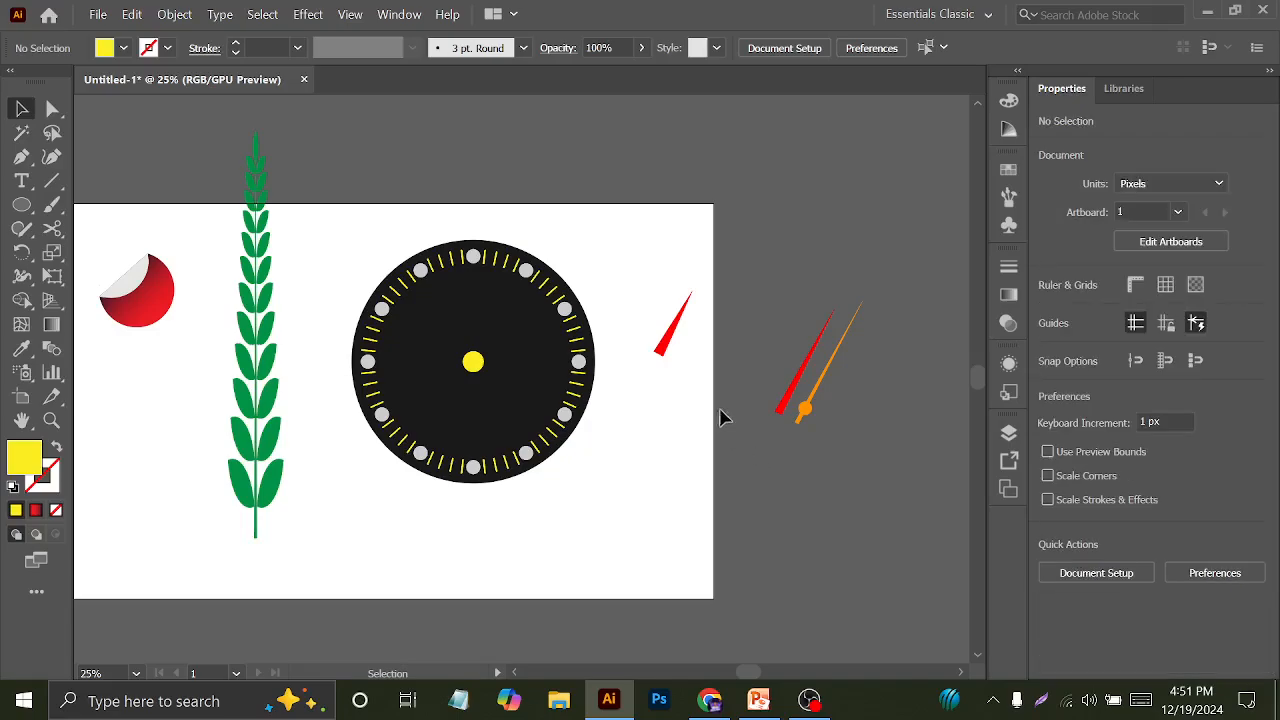
Place the short and the long red hands on the dial with their bases under the yellow centre circle
scroll(690, 360, "up", 2)
left_click_drag(648, 364, 276, 380)
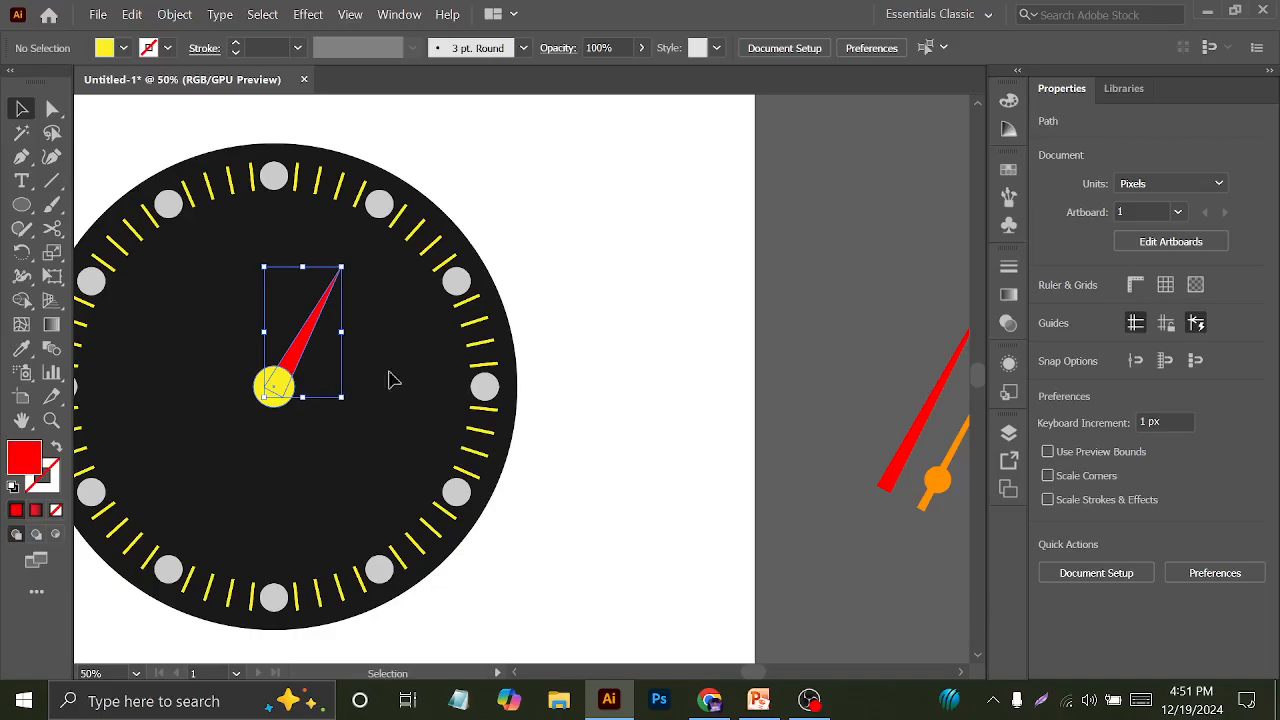
left_click_drag(905, 454, 288, 362)
left_click_drag(385, 183, 457, 283)
key("ctrl+z")
key("v")
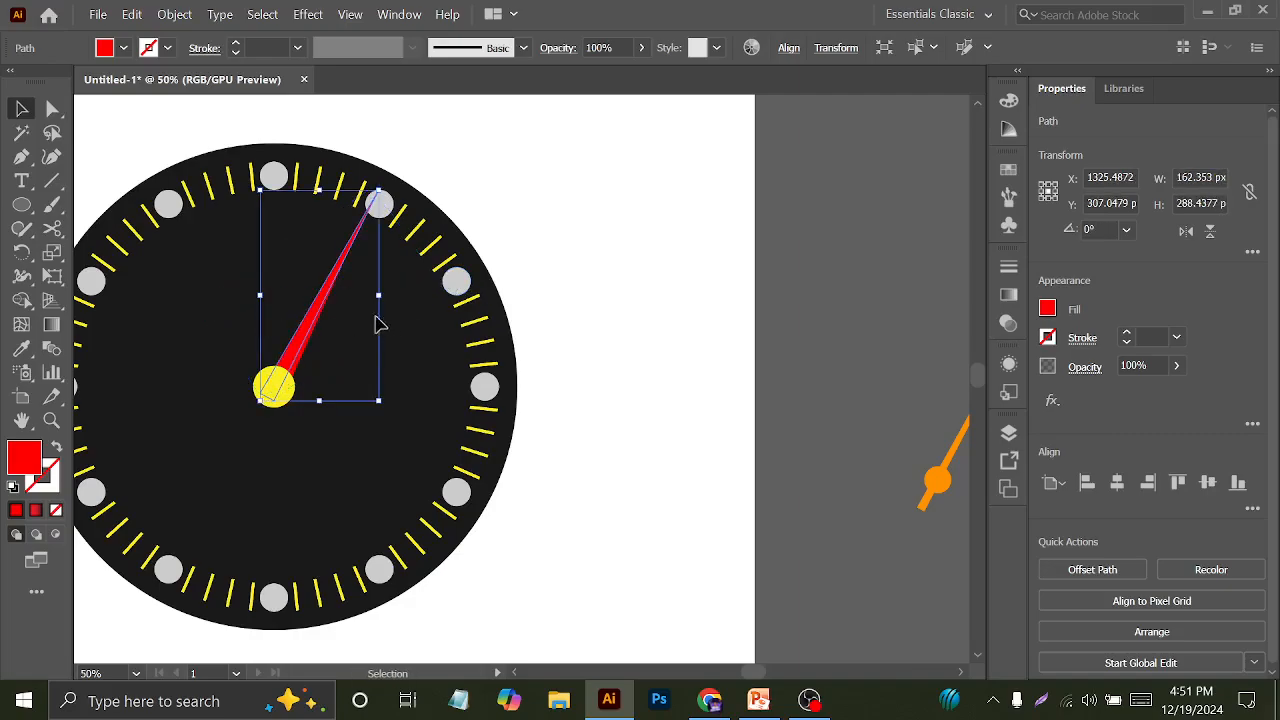
left_click_drag(295, 350, 472, 378)
key("ctrl+z")
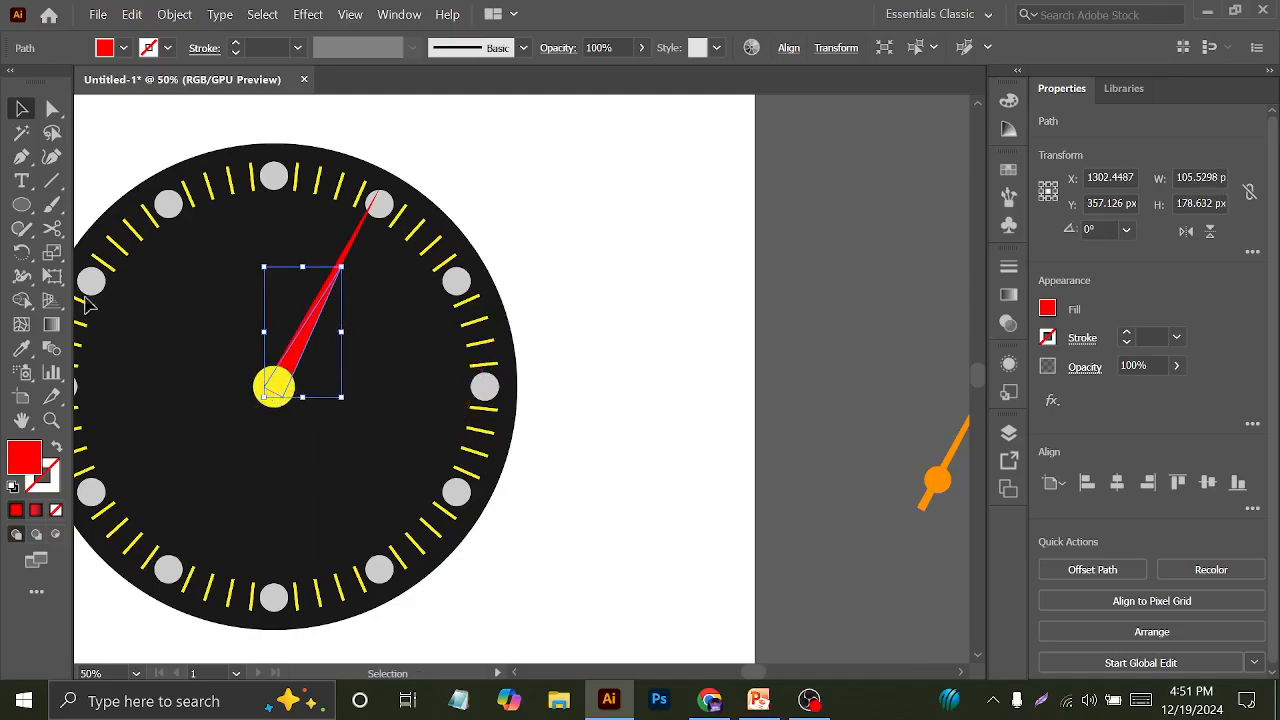
Rotate the short red hand to point at three o'clock and realign its base under the yellow centre circle
left_click(21, 254)
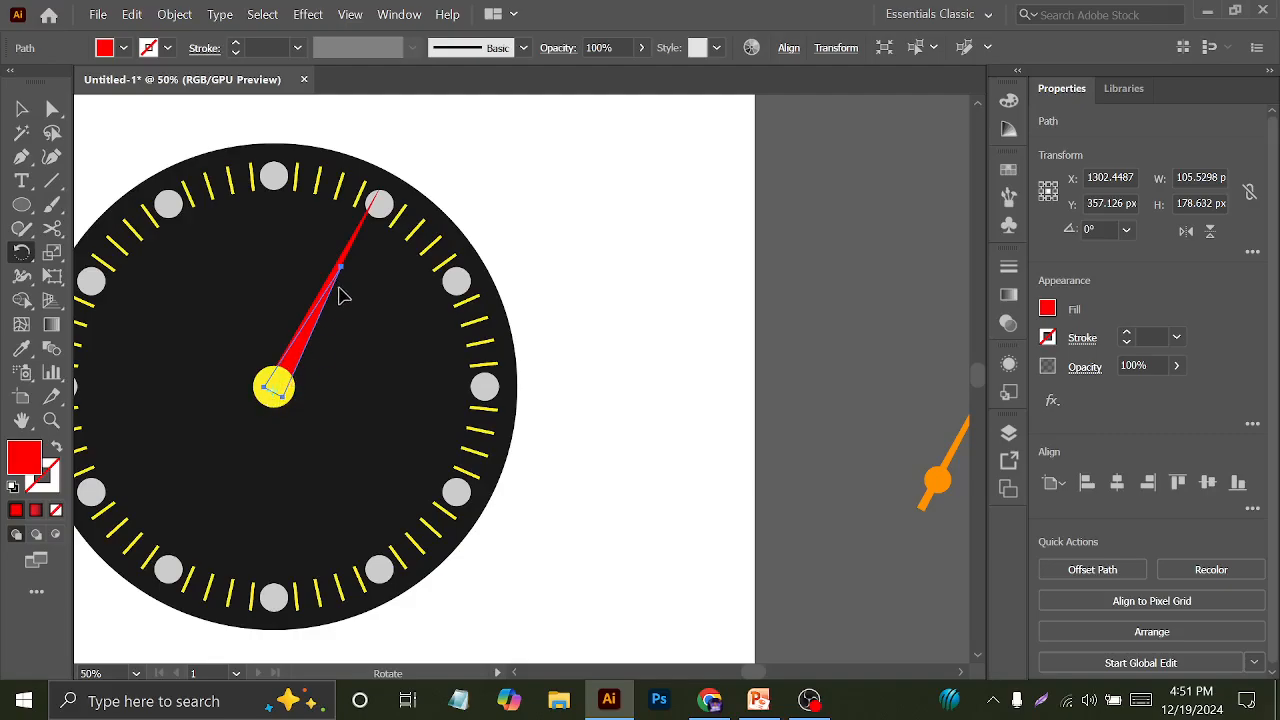
left_click_drag(341, 277, 400, 391)
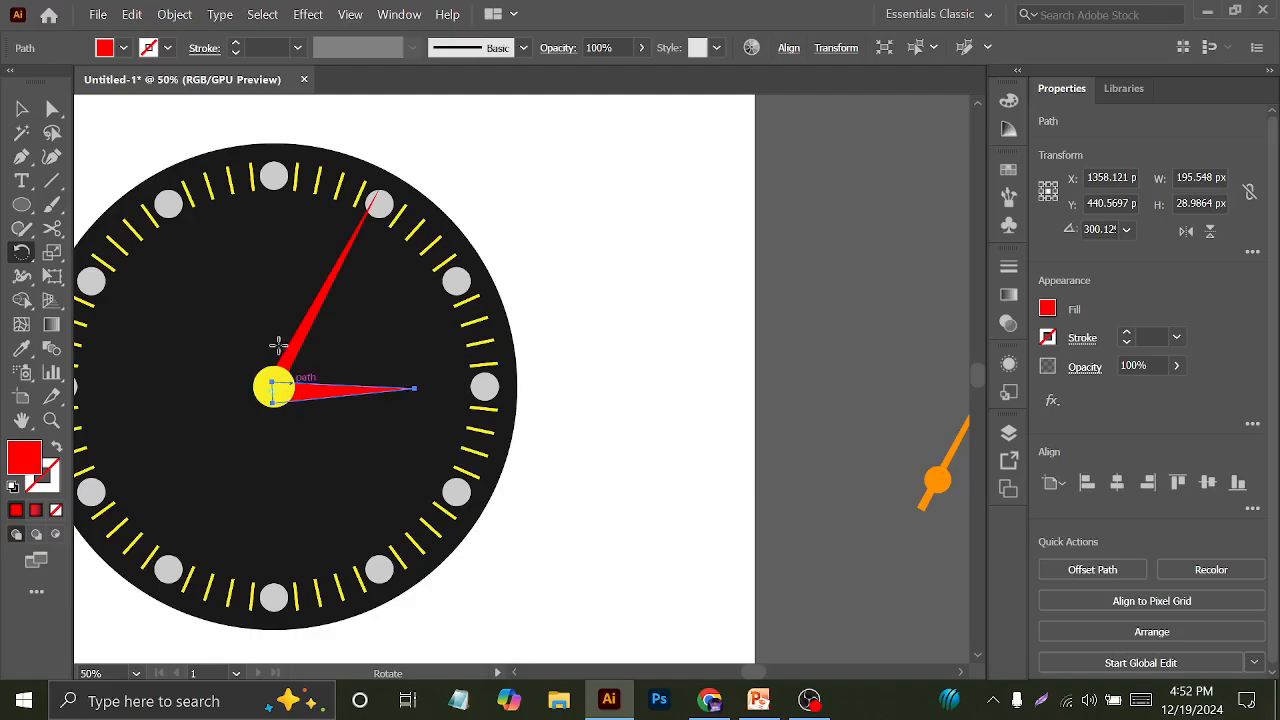
key("v")
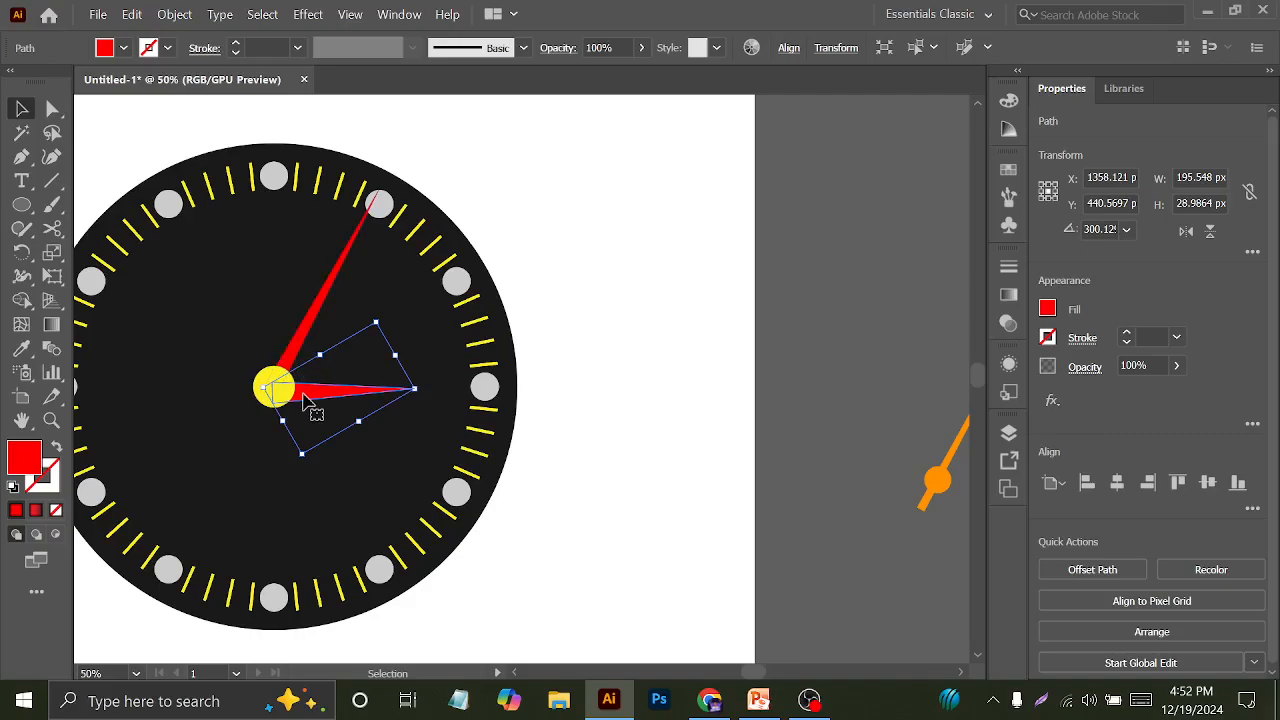
left_click_drag(311, 414, 302, 397)
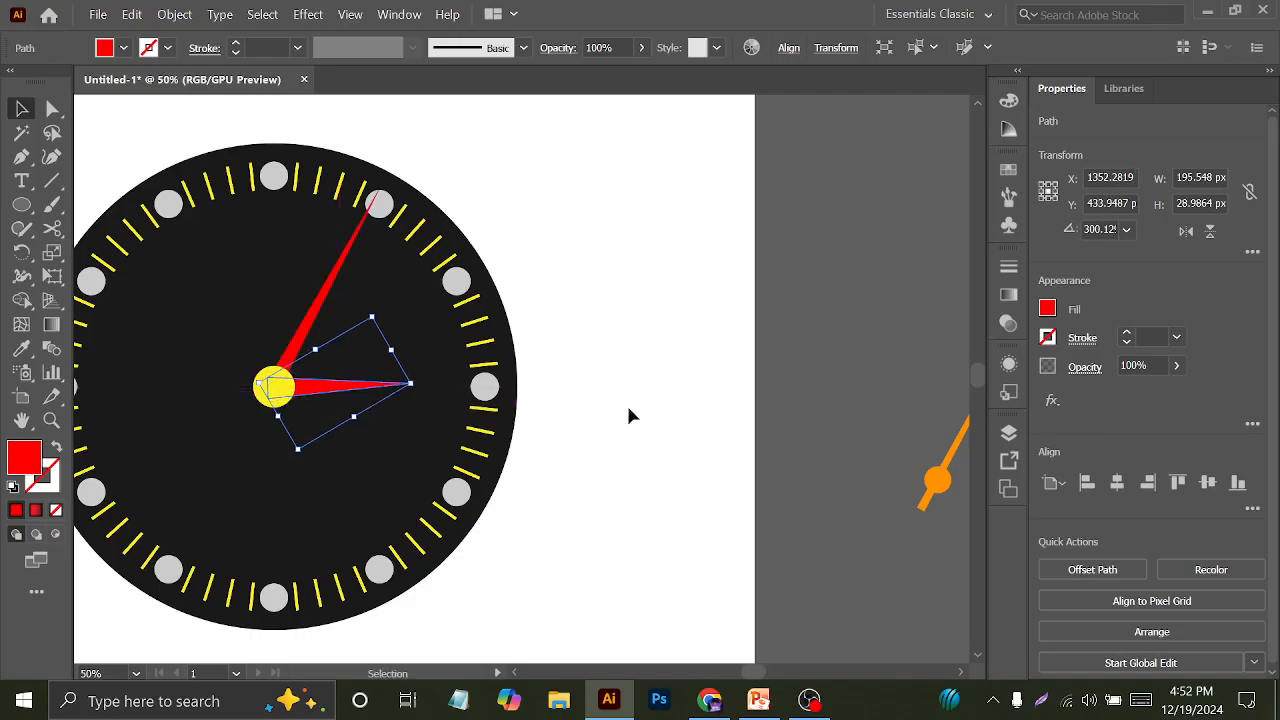
left_click(628, 414)
Place the orange hand across the dial's centre, rotated to point between the ten and eleven o'clock circles
left_click_drag(923, 500, 232, 444)
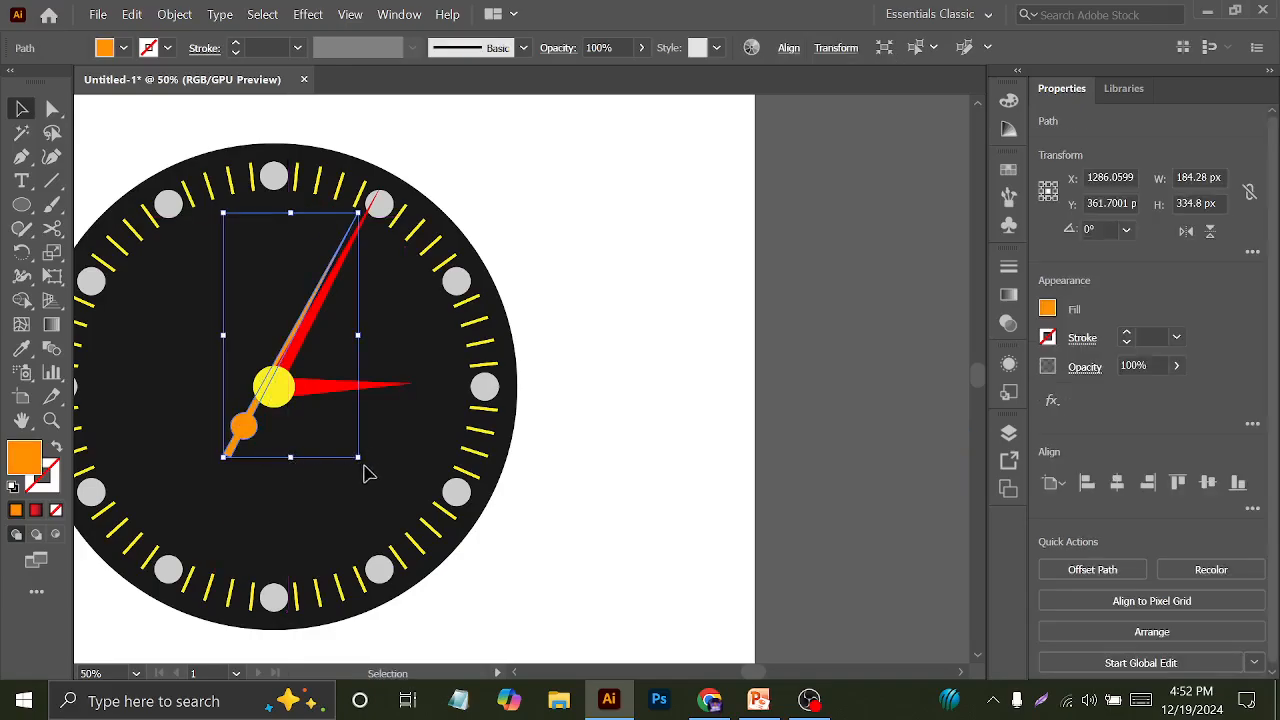
left_click_drag(366, 474, 491, 297)
key("ctrl+shift+a")
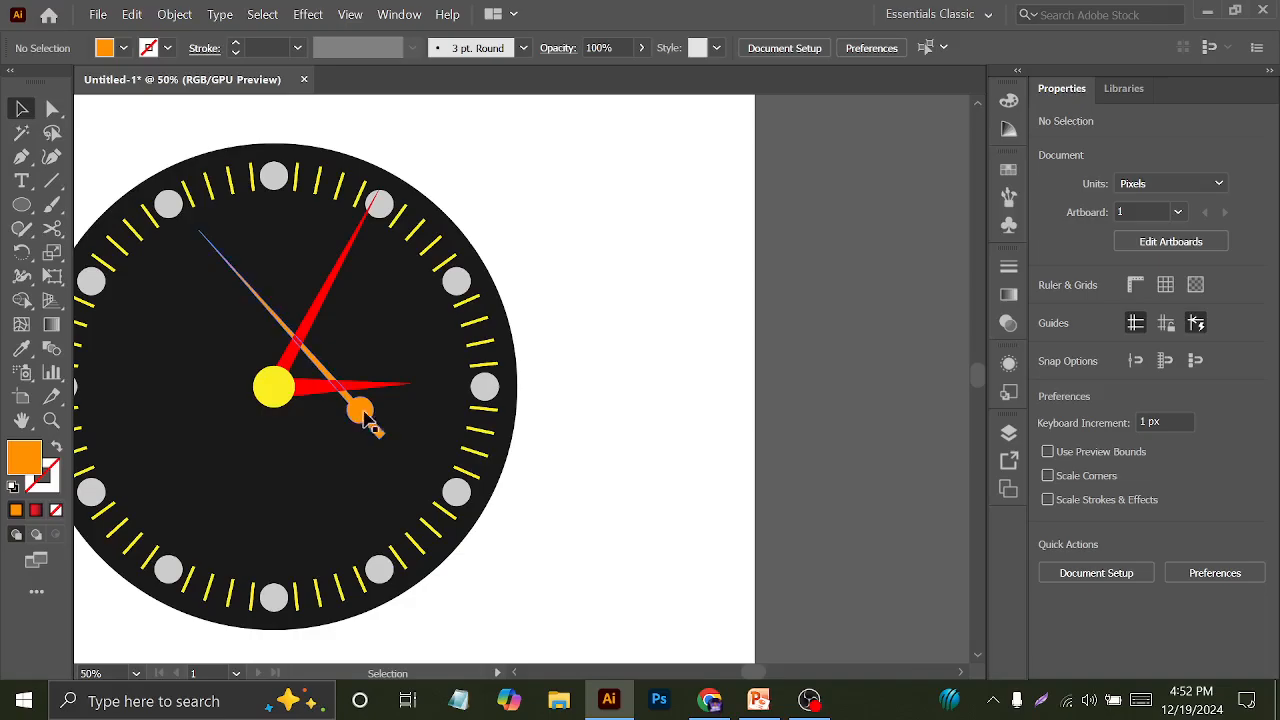
left_click_drag(366, 424, 300, 432)
left_click(649, 455)
scroll(648, 467, "down", 2)
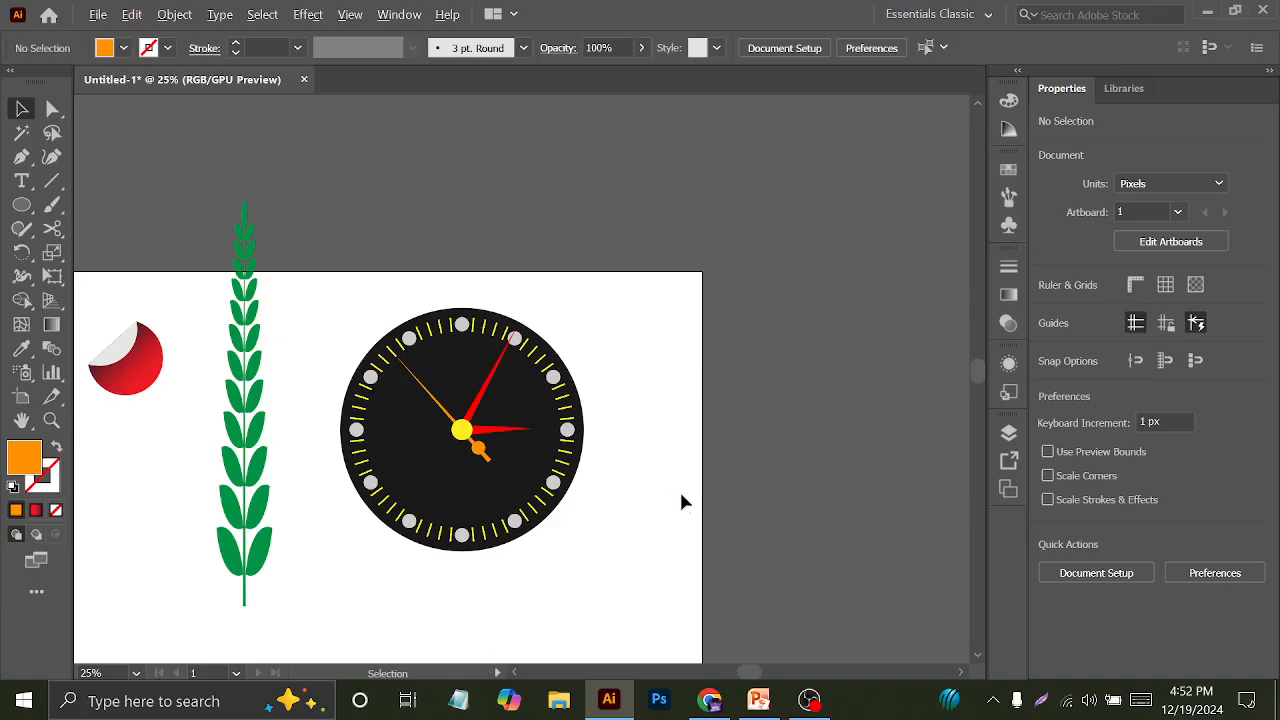
scroll(690, 490, "down", 1)
scroll(791, 480, "down", 2)
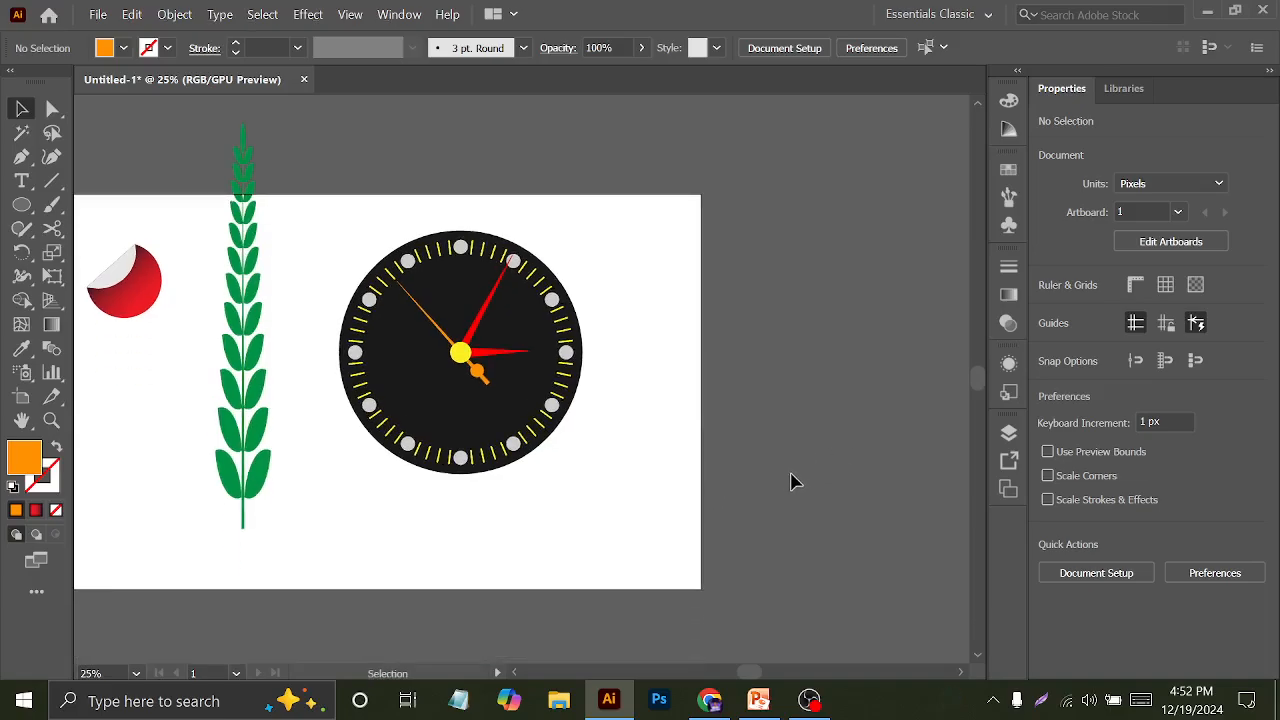
Unlock the clock's black dial circle so it can be selected with the other parts
left_click(562, 310)
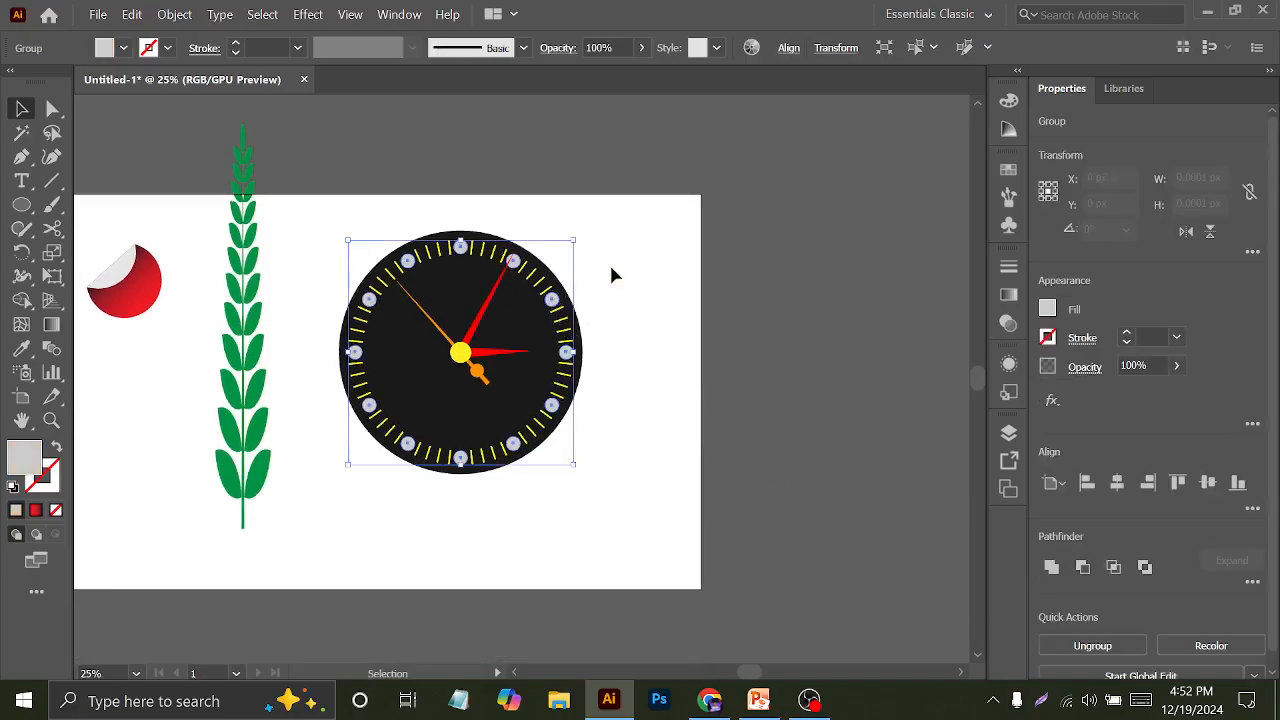
left_click(640, 285)
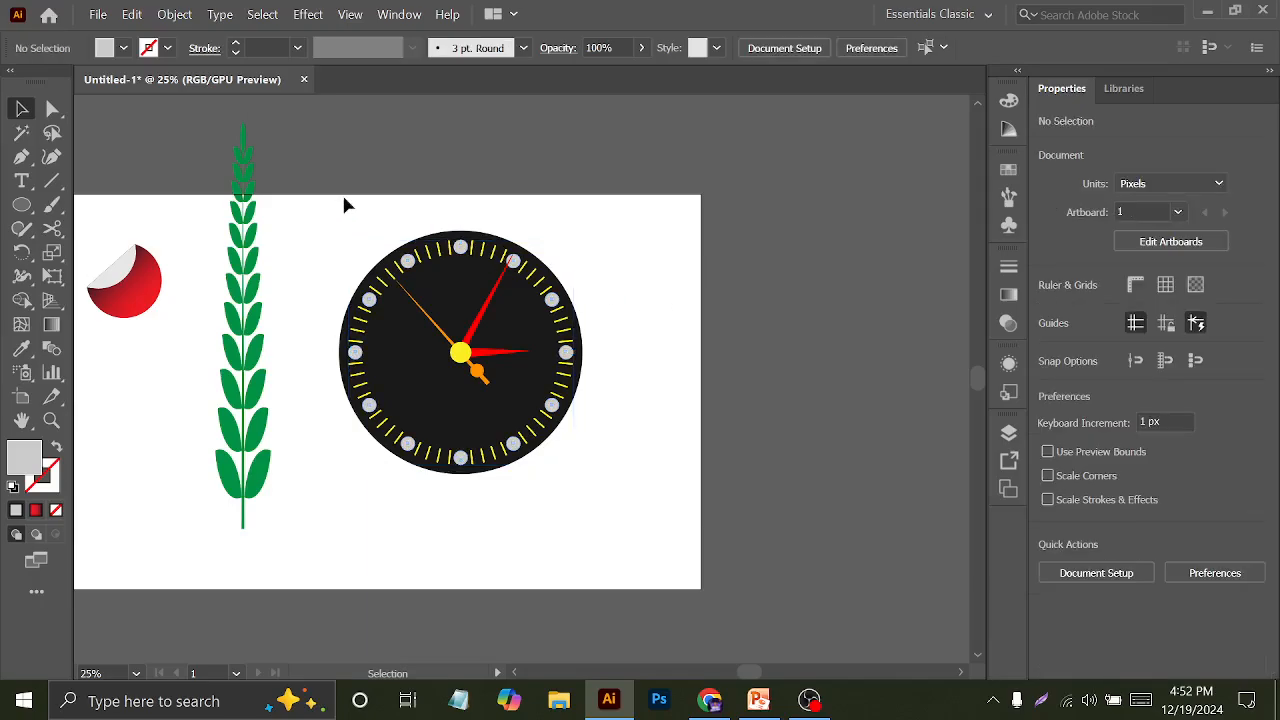
left_click_drag(340, 196, 617, 516)
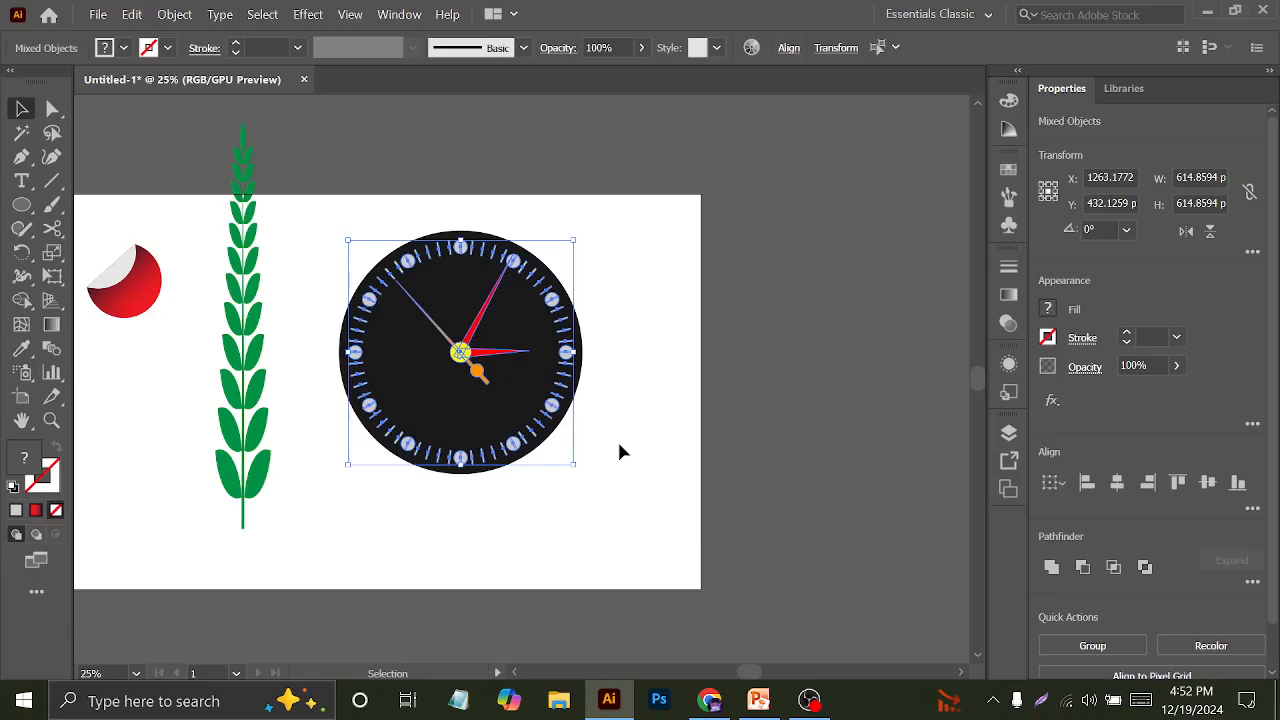
left_click(619, 446)
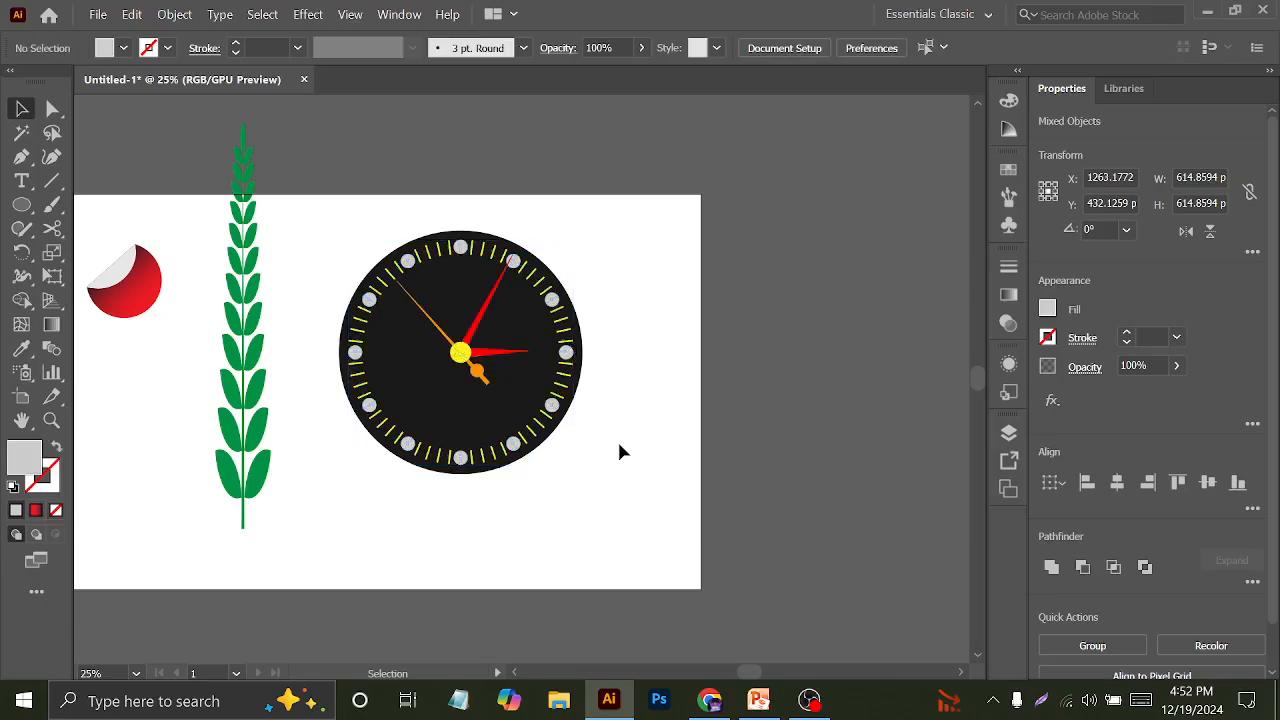
key("ctrl+z")
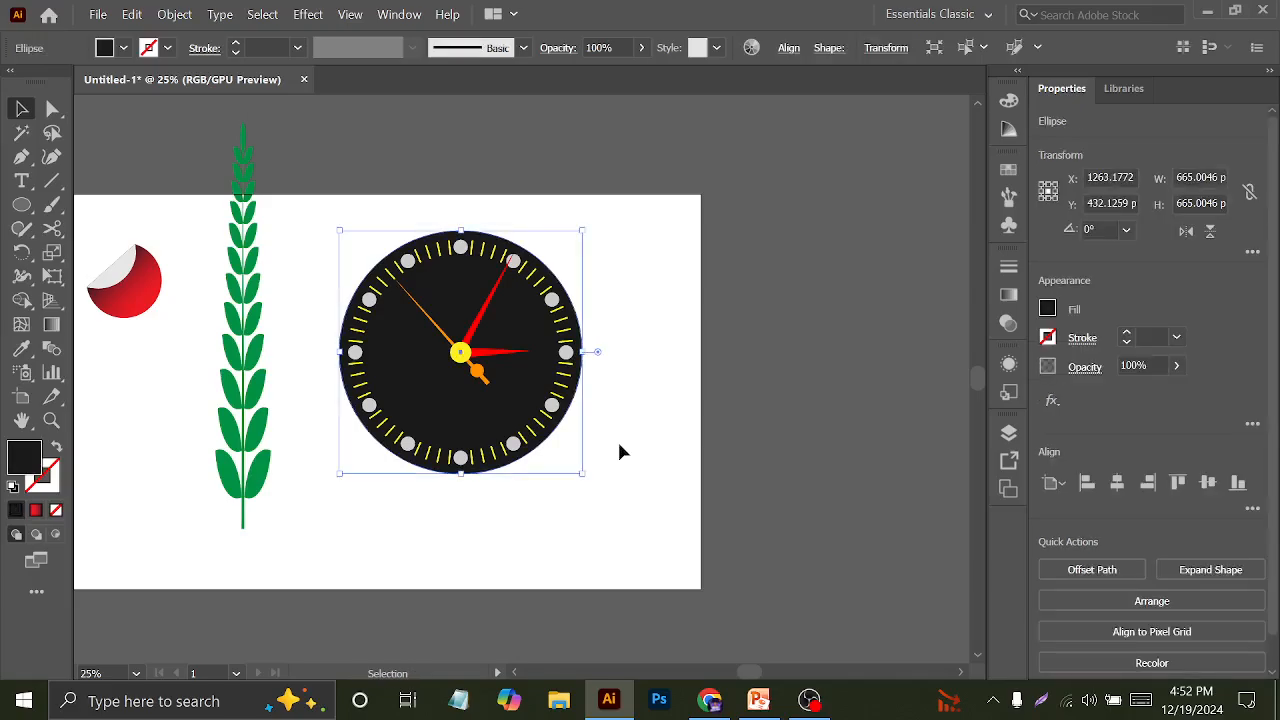
Group all the clock parts, including the black dial, into one object
left_click(604, 322)
left_click(517, 327)
left_click_drag(322, 206, 636, 527)
key("a")
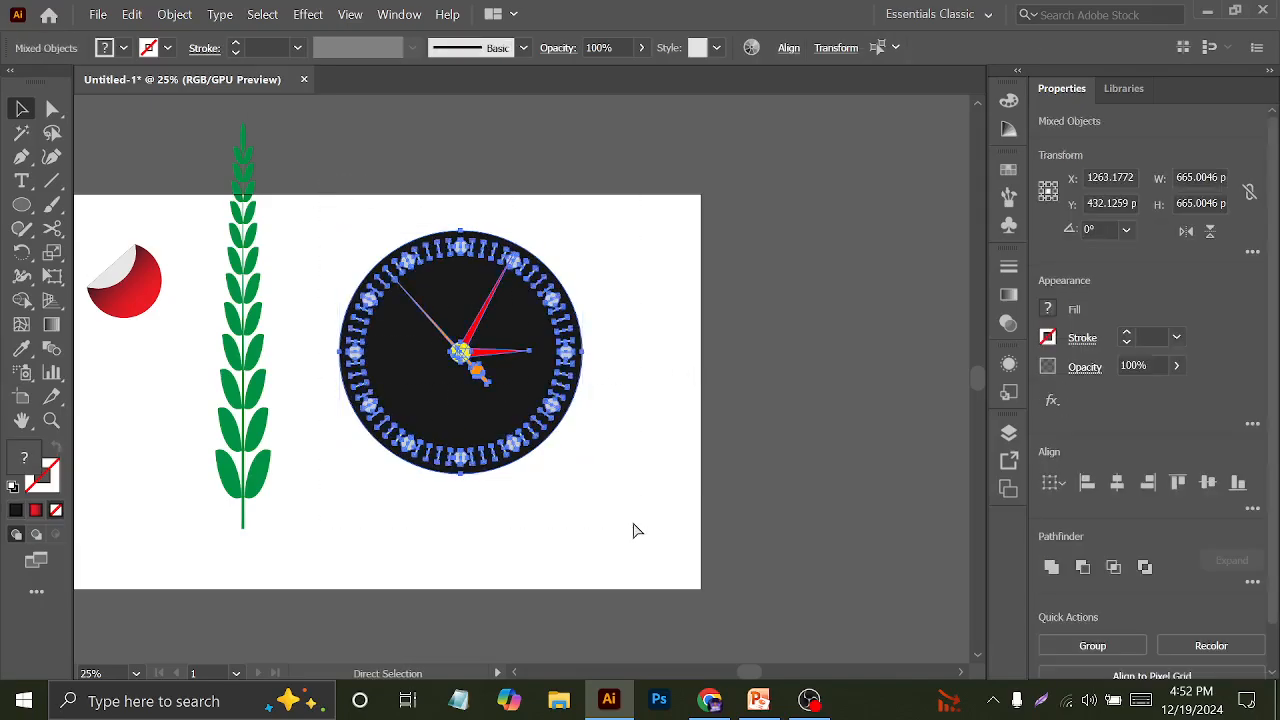
key("v")
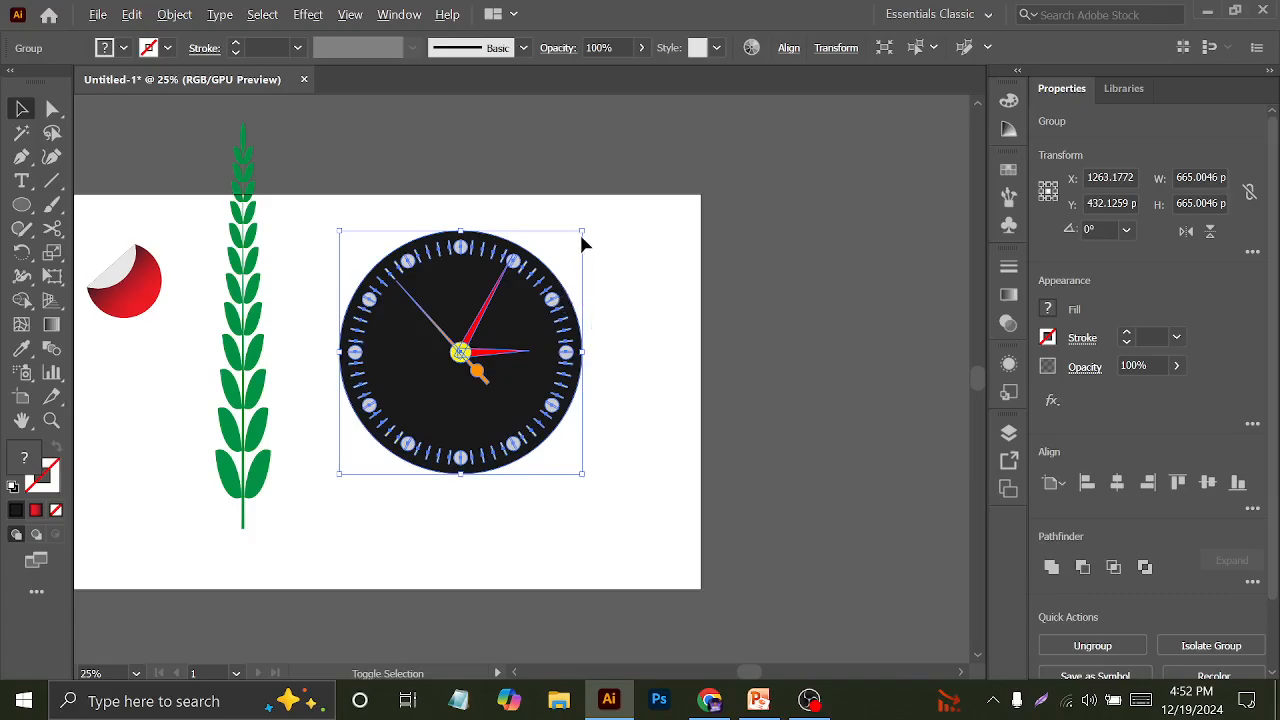
Scale the clock group down to about 461 px wide and move it to the artboard's upper-right area
left_click_drag(581, 232, 544, 268)
left_click_drag(489, 318, 602, 269)
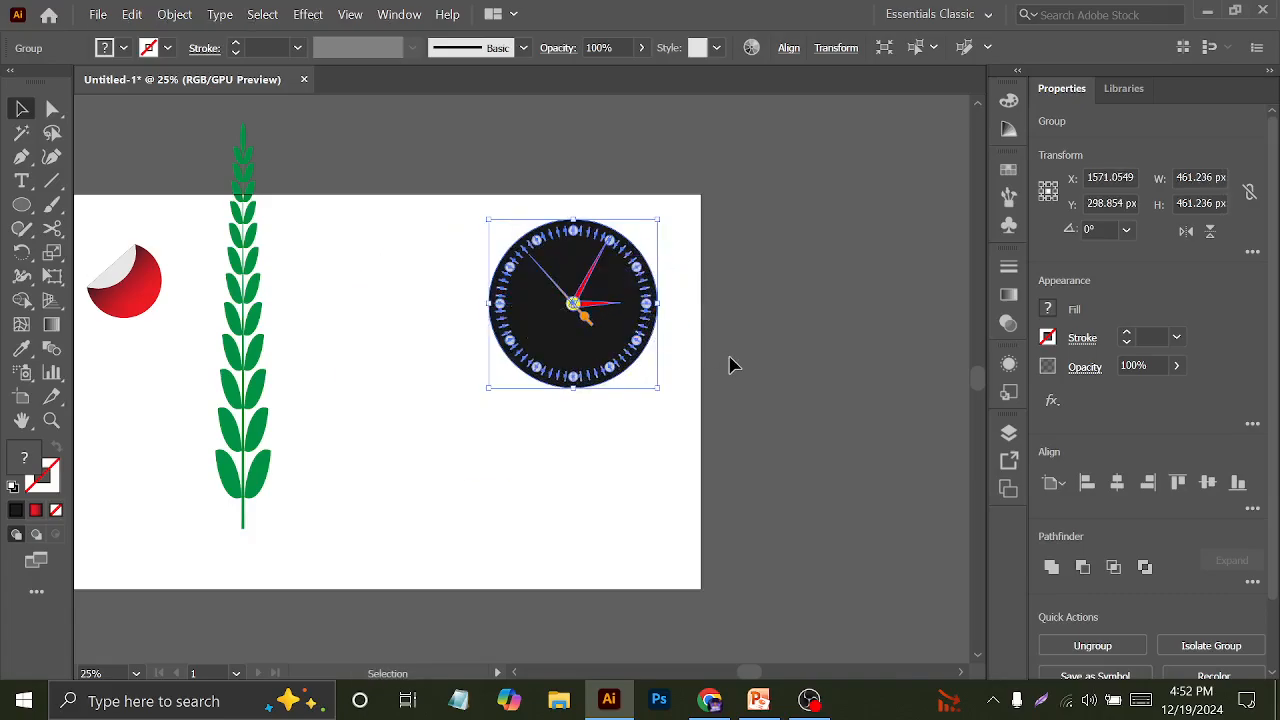
left_click(731, 363)
key("space")
left_click_drag(654, 442, 744, 369)
left_click(672, 238)
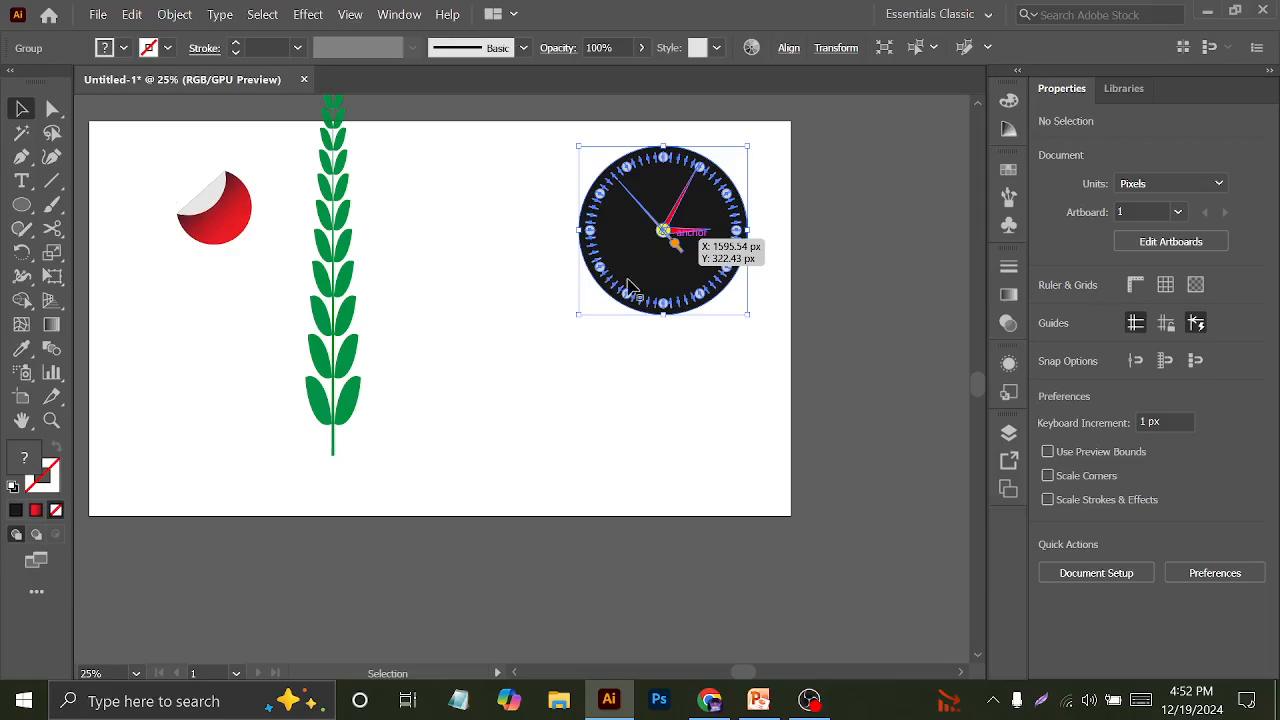
left_click(691, 277, "shift")
left_click(773, 247)
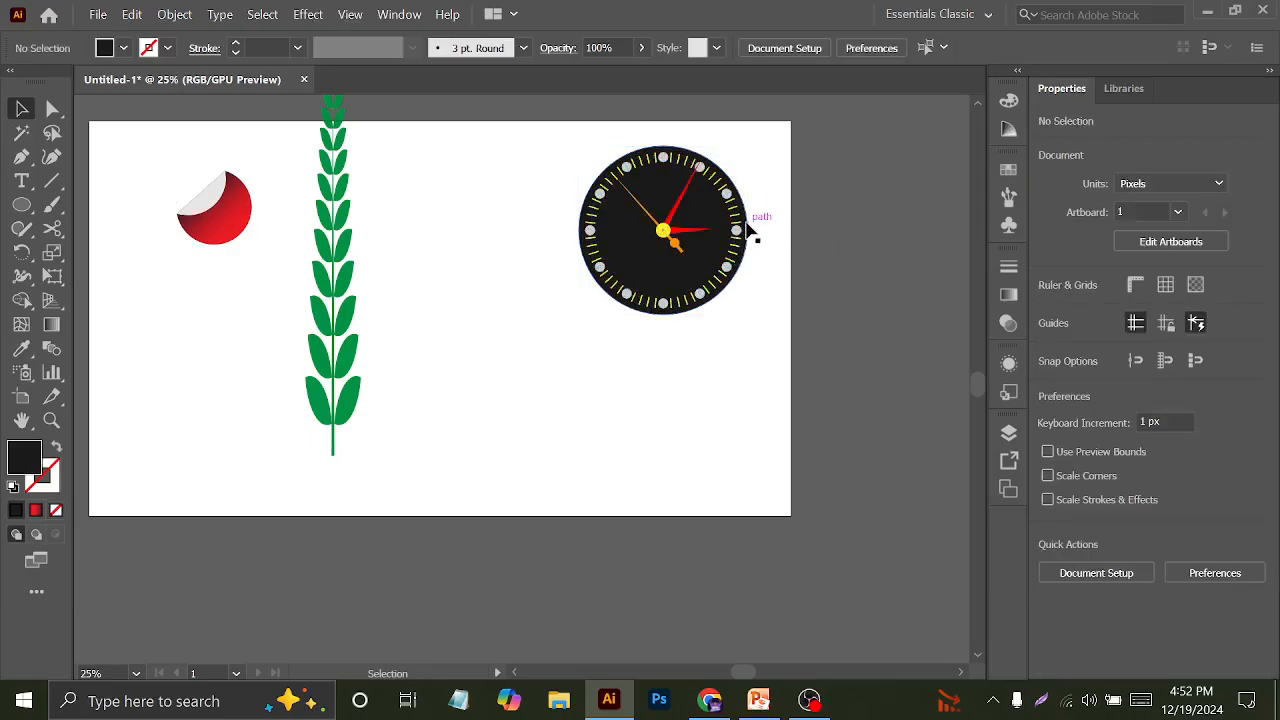
Ungroup the scaled-down clock and deselect its parts
scroll(720, 214, "up", 1)
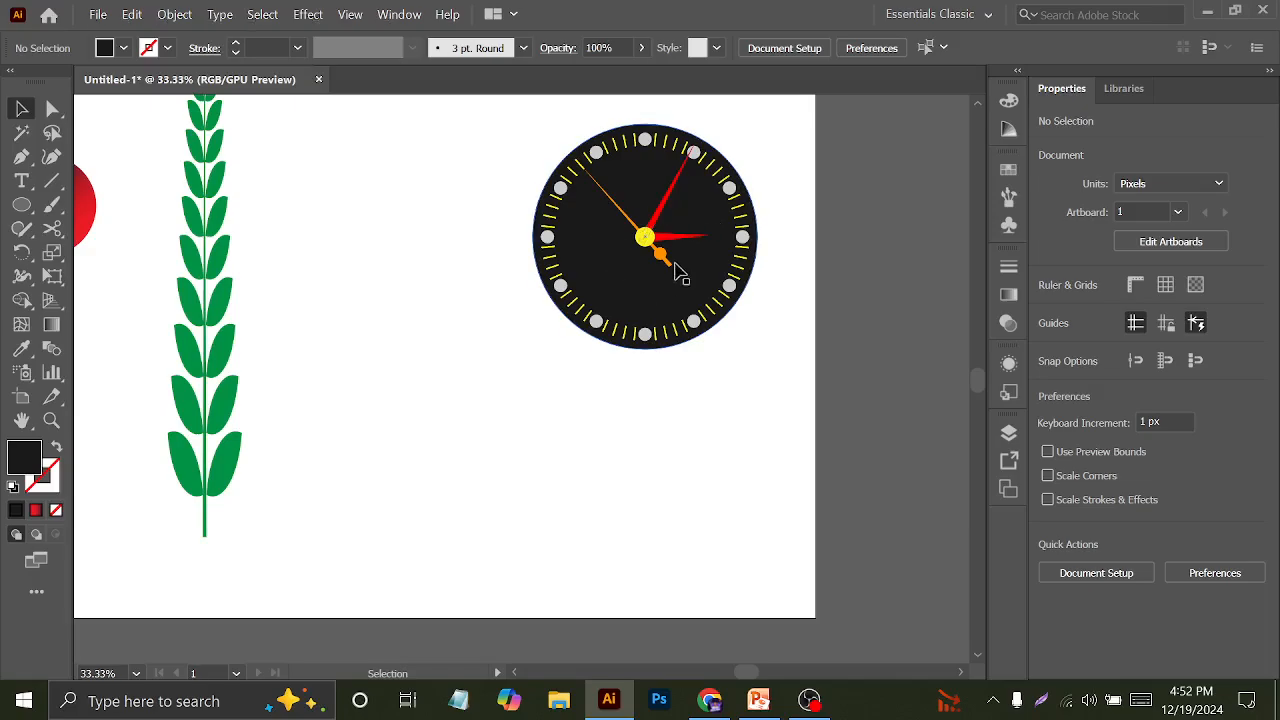
scroll(680, 270, "up", 2)
left_click(625, 235)
right_click(620, 229)
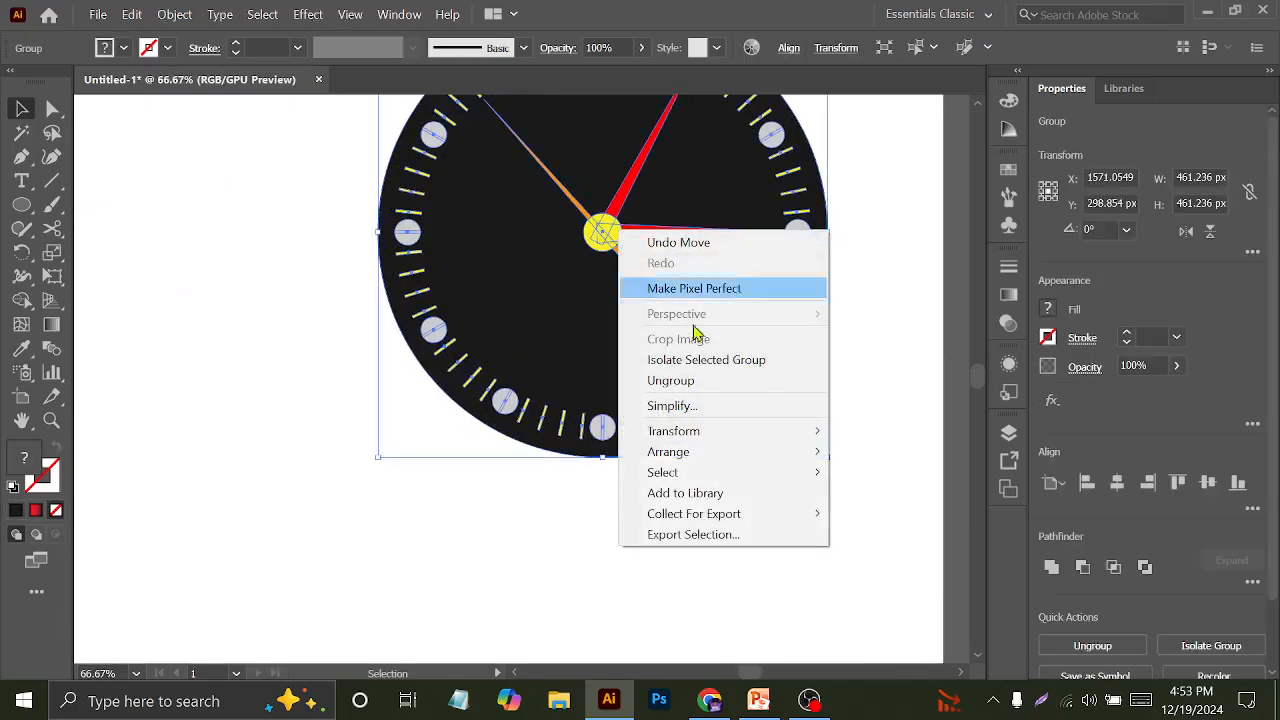
left_click(676, 380)
left_click(385, 302)
Duplicate the yellow centre circle in place and scale the copy down concentrically to about 28 px
scroll(613, 231, "up", 4)
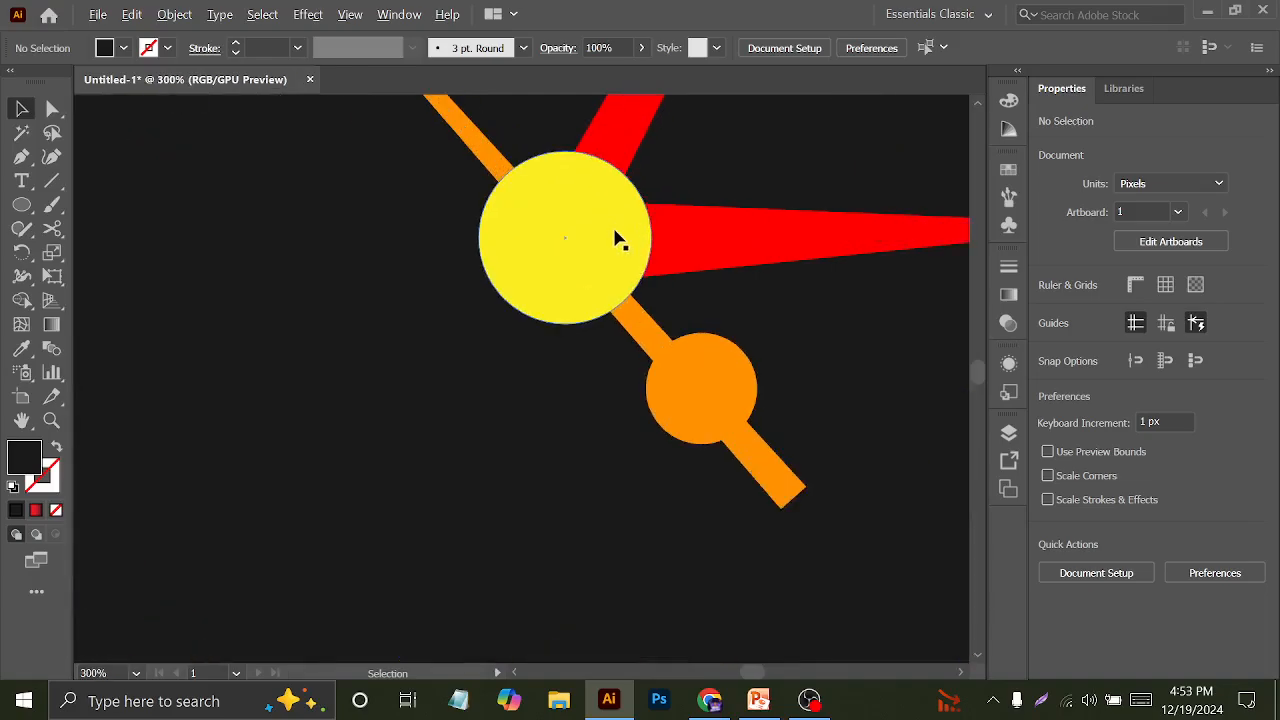
left_click(615, 226)
left_click(617, 229)
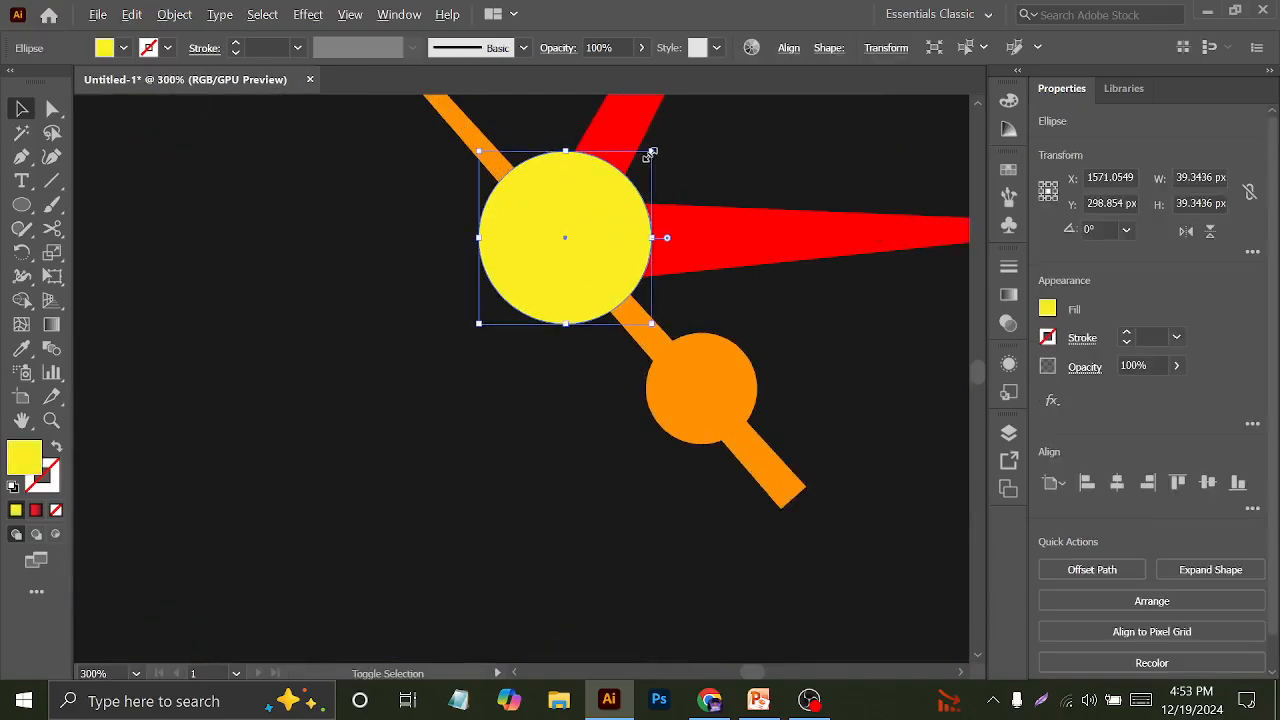
left_click_drag(651, 152, 630, 176)
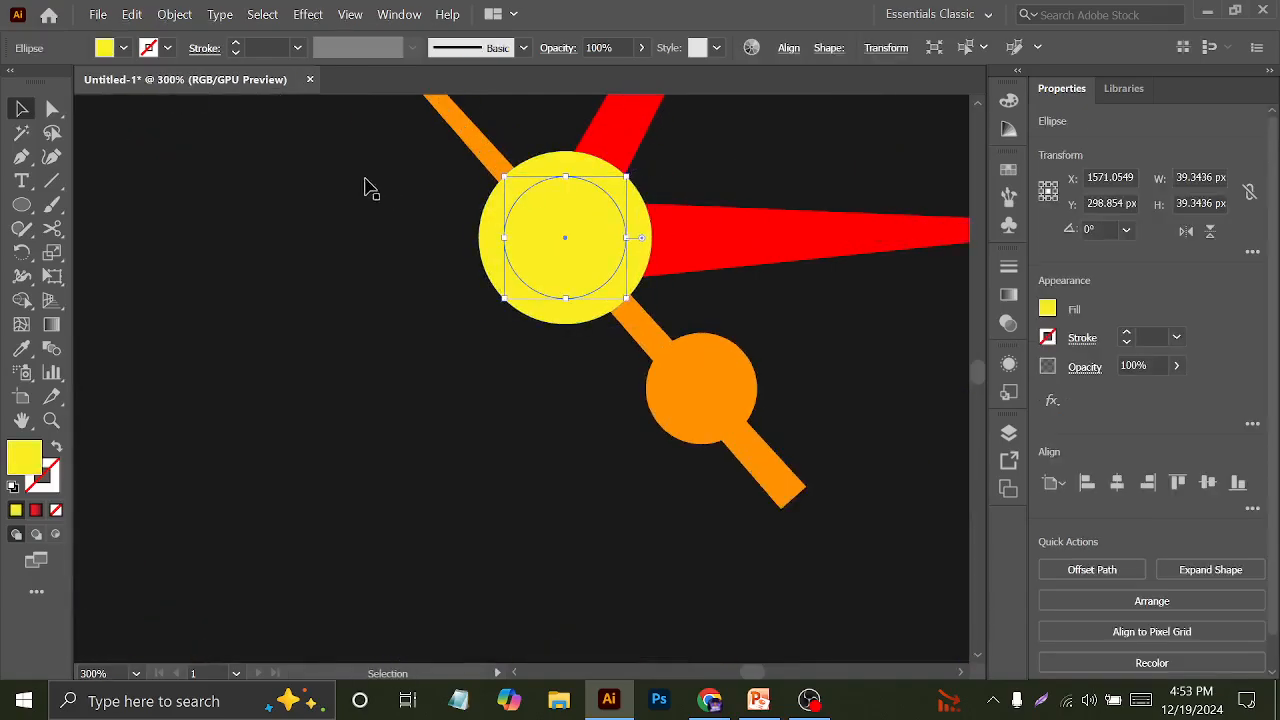
Recolour the small inner centre circle with the clock dial's black fill, leaving the yellow circle as a ring around it
left_click(123, 48)
key("i")
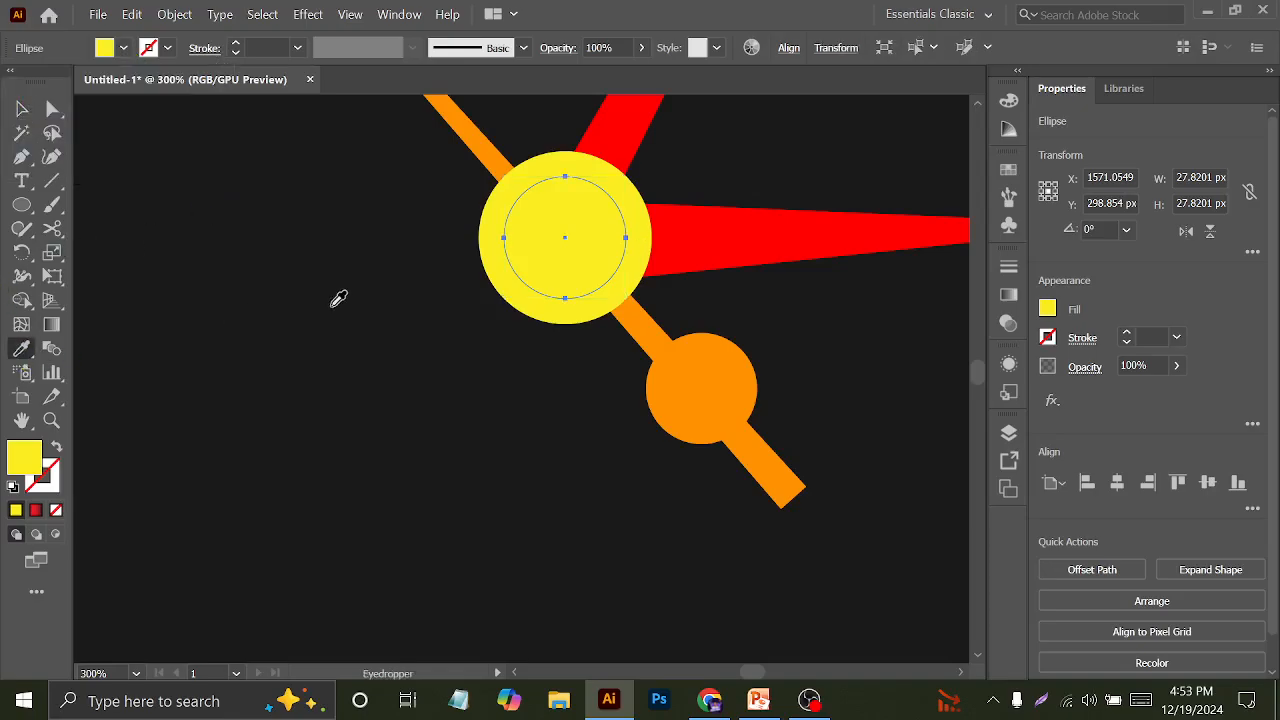
left_click(330, 292)
left_click(21, 108)
left_click(366, 314)
scroll(373, 330, "down", 5)
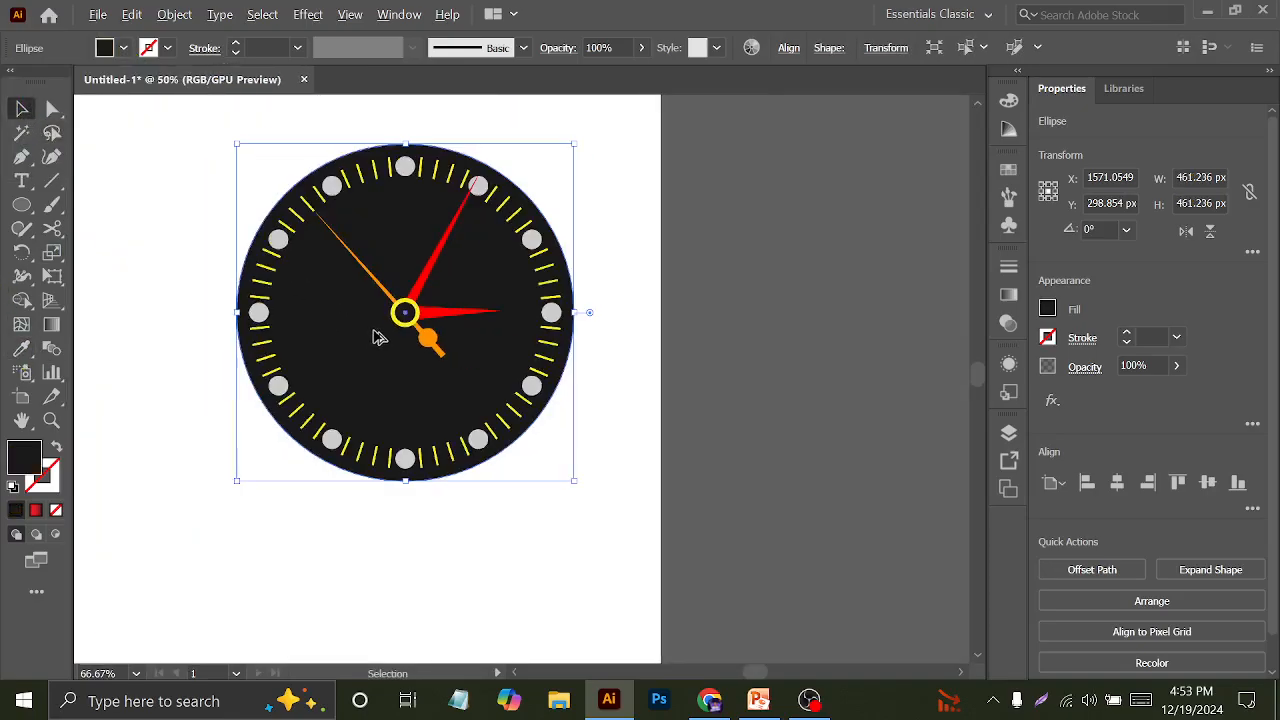
Group all the clock parts, including the new black centre circle, into one object
key("a")
left_click_drag(197, 140, 603, 595)
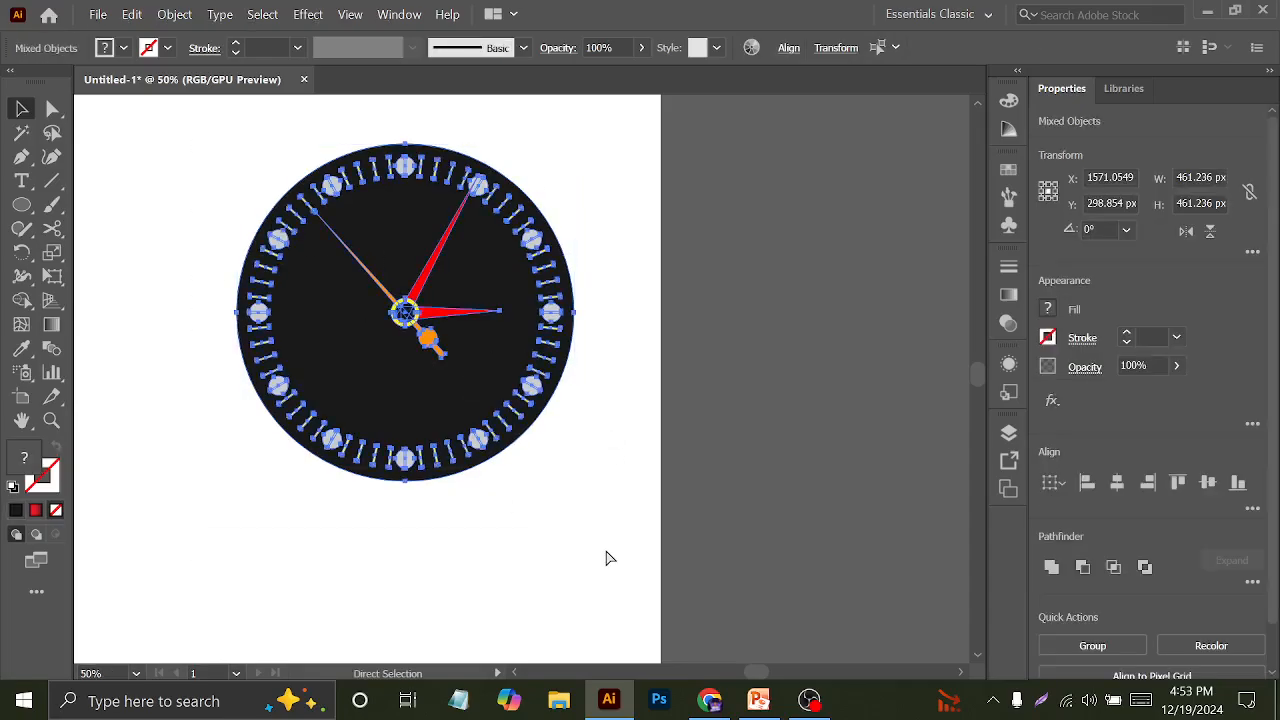
key("ctrl+g")
left_click(623, 486)
Scale the clock group to about 731 px wide and place it at mid-height in the artboard's right half
left_click_drag(421, 300, 480, 354)
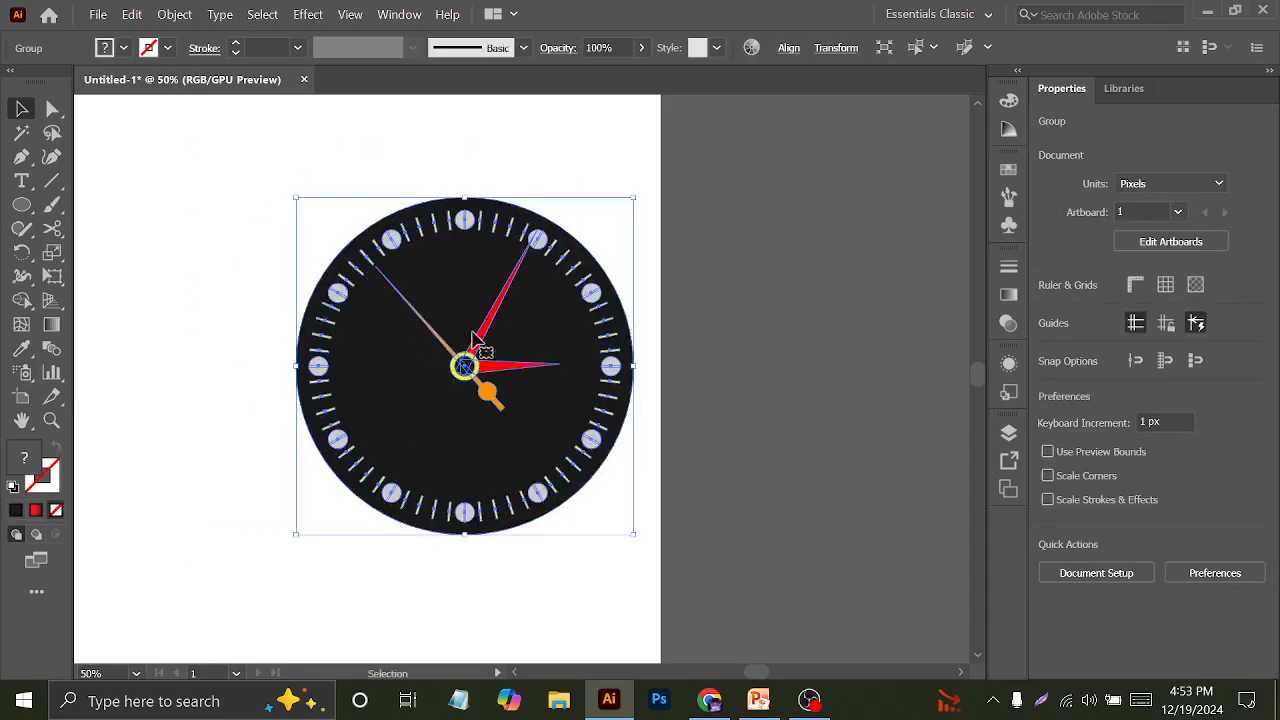
left_click_drag(633, 198, 600, 239)
left_click_drag(525, 352, 737, 385)
scroll(709, 345, "down", 3)
left_click_drag(671, 357, 668, 384)
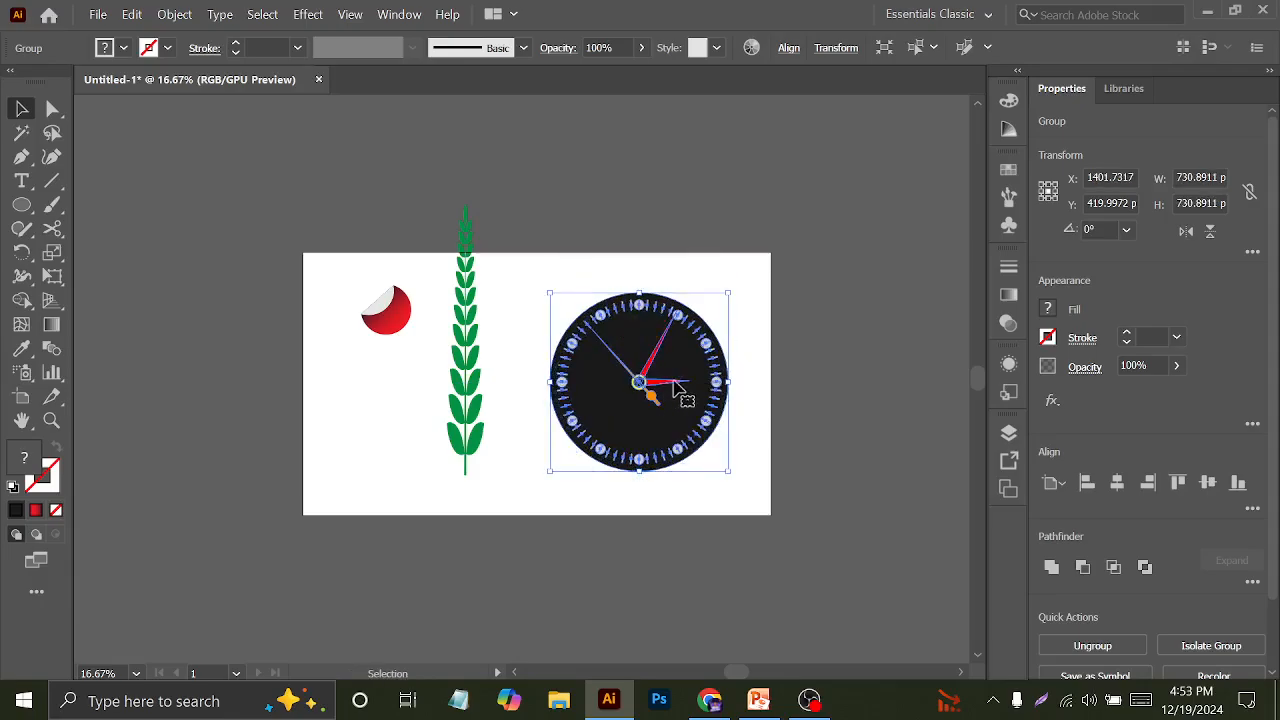
Move the green leaf stem down and scale it to about 123 × 902 px so it fits within the artboard
left_click(486, 367)
left_click_drag(466, 333, 472, 371)
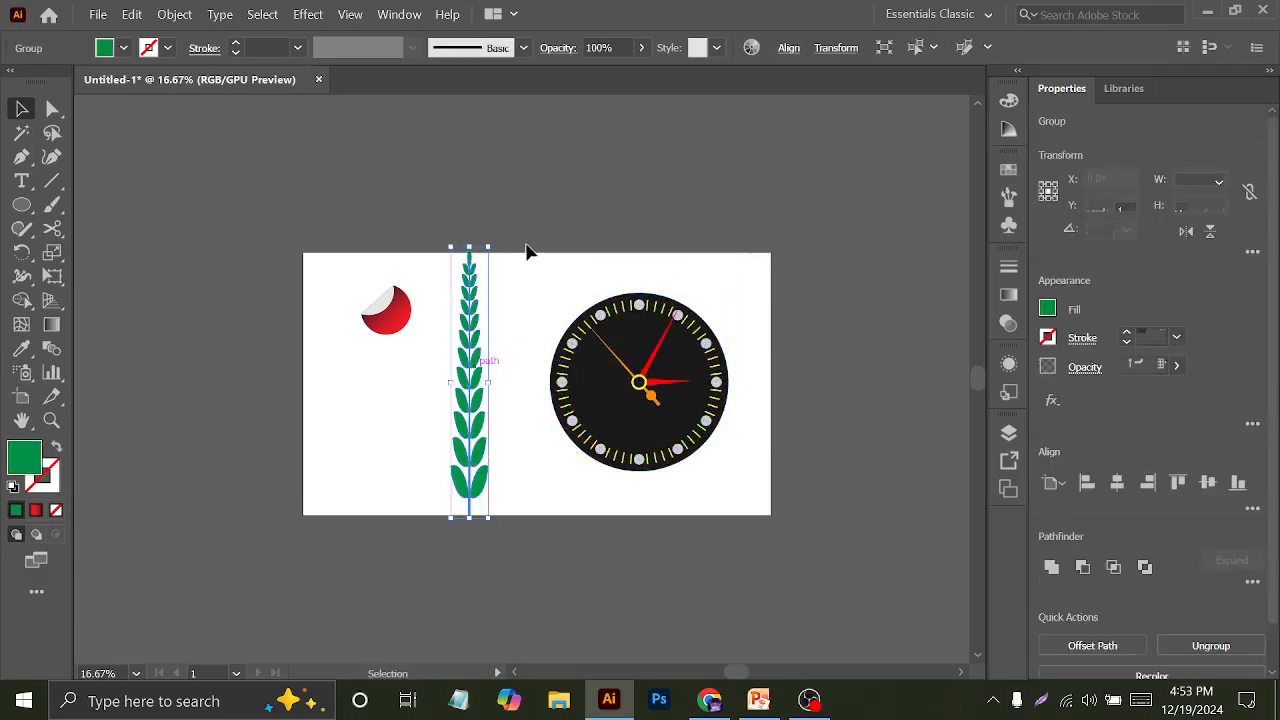
left_click_drag(470, 245, 474, 274)
left_click(443, 291)
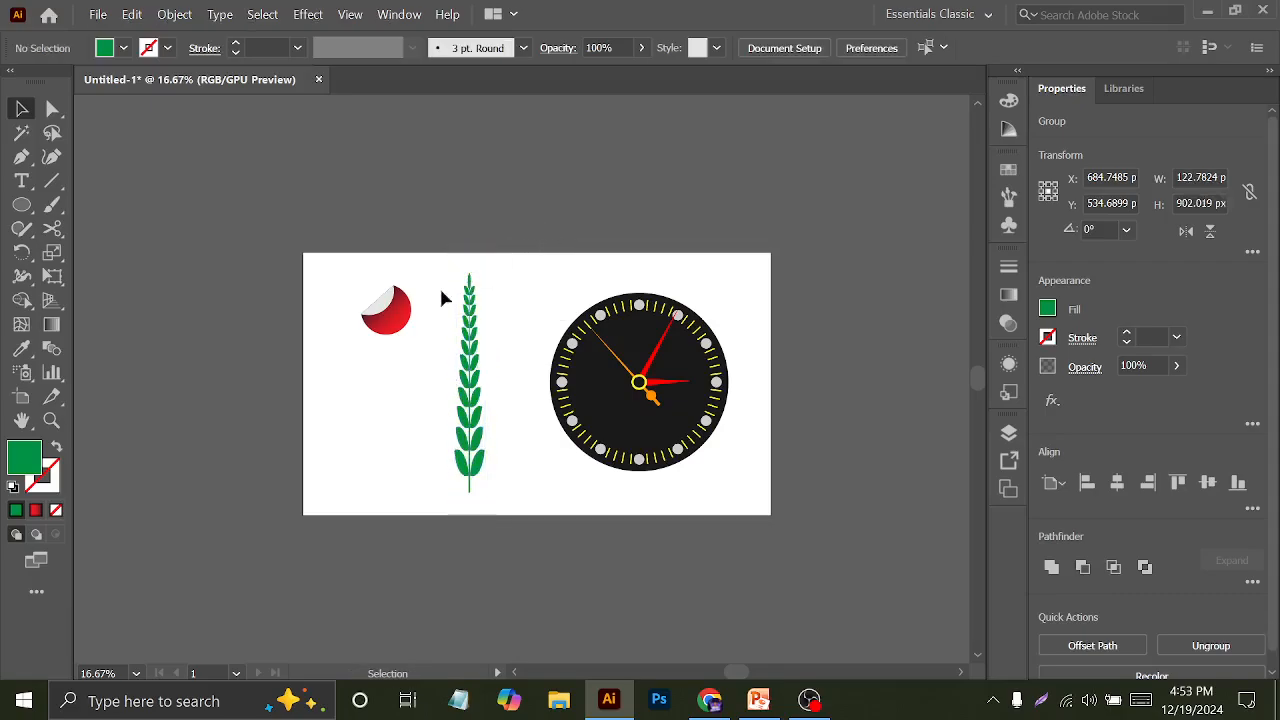
Move the red peeled sticker down to the artboard's mid-height and enlarge it to about twice its size
left_click_drag(341, 258, 403, 400)
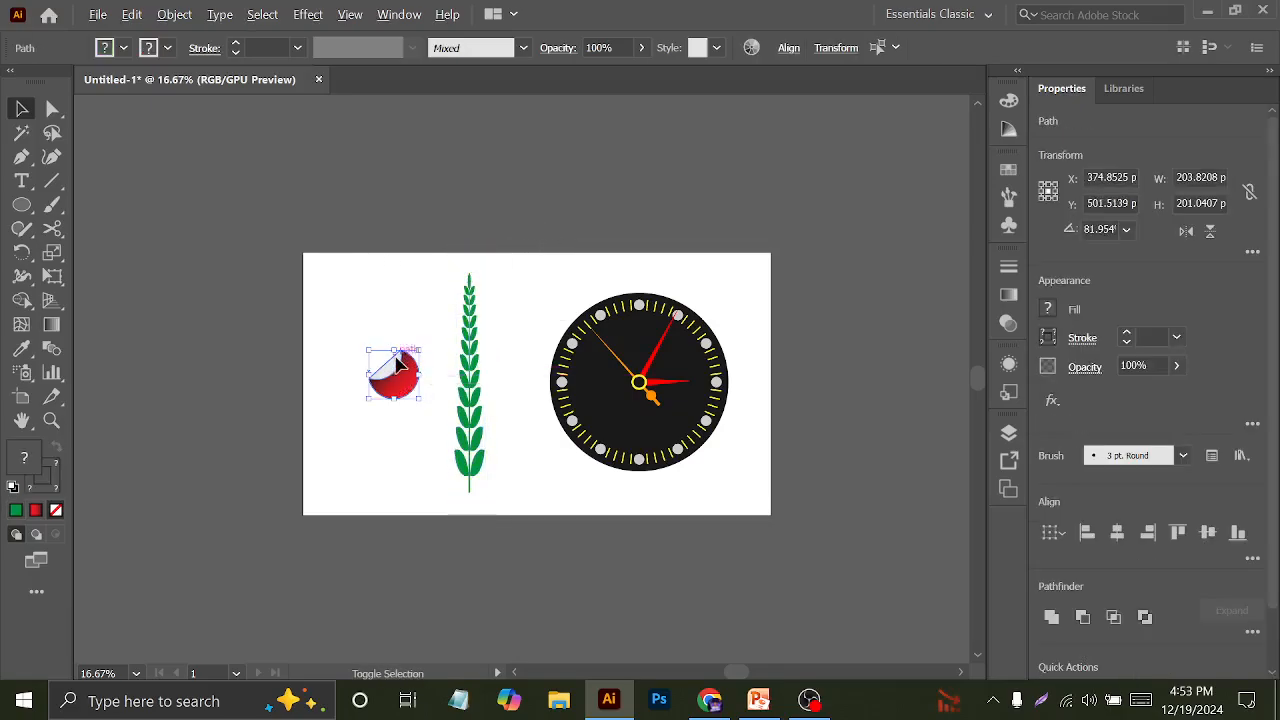
mouse_move(393, 349)
left_mouse_down()
mouse_move(405, 300)
mouse_move(390, 322)
mouse_move(393, 371)
left_mouse_up()
left_click(403, 260)
Shift the green leaf stem slightly right so it sits between the red sticker and the clock
left_click_drag(403, 262, 428, 252)
left_click_drag(493, 336, 511, 345)
left_click(531, 245)
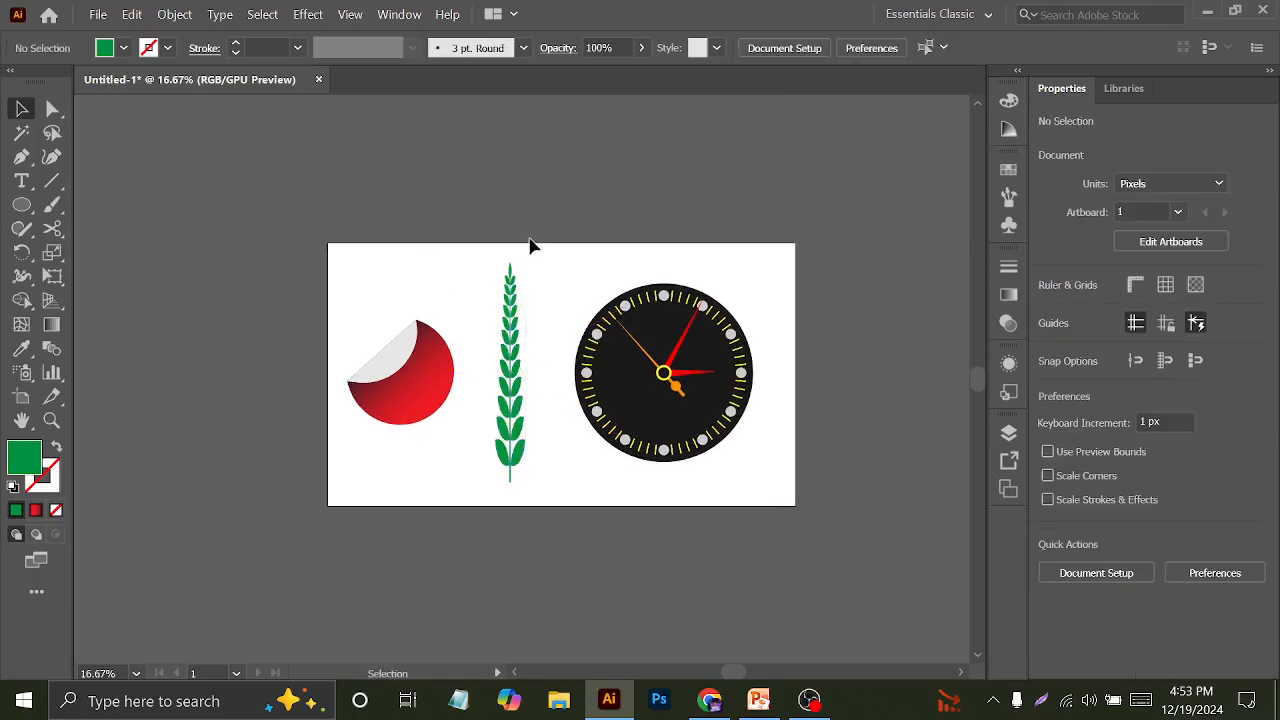